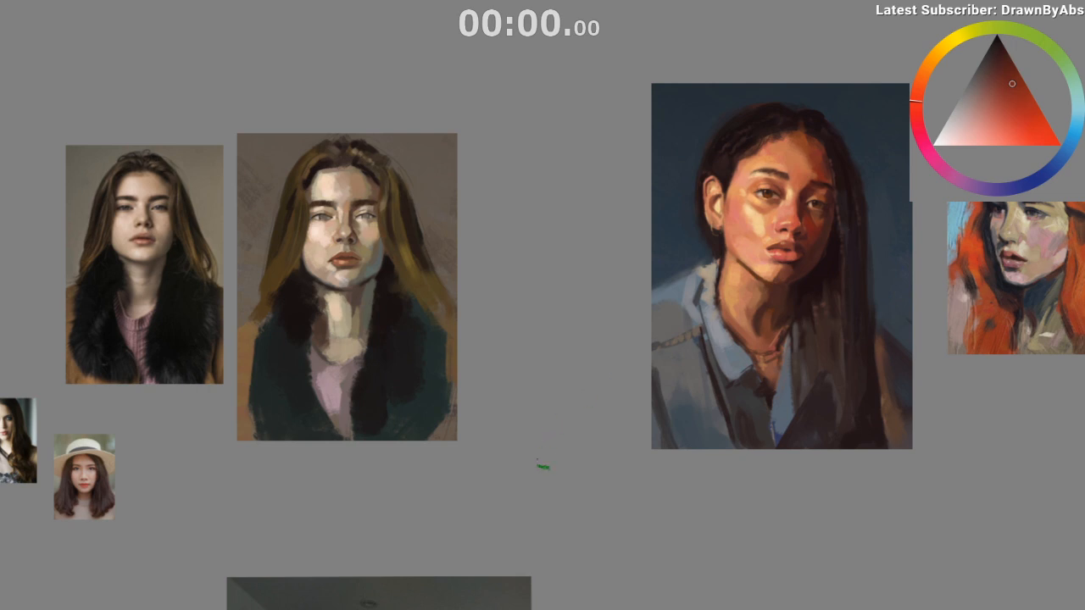
Step: Examine the portrait study of the woman in the fur collar beside its reference photo
left_click_drag(428, 343, 588, 406)
scroll(547, 278, "up", 6)
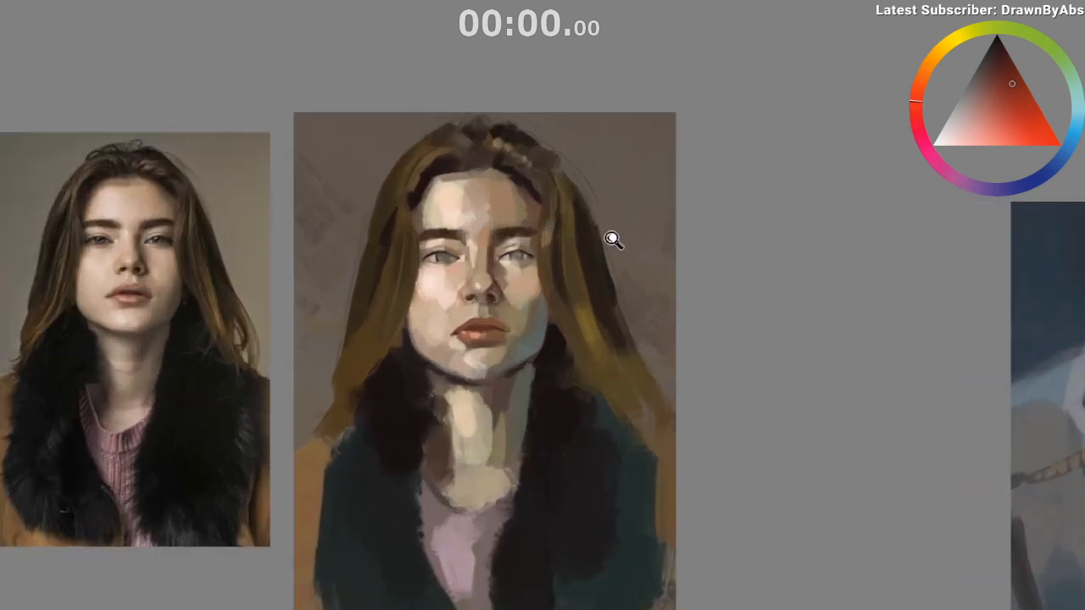
left_click_drag(605, 455, 657, 400)
scroll(657, 400, "down", 2)
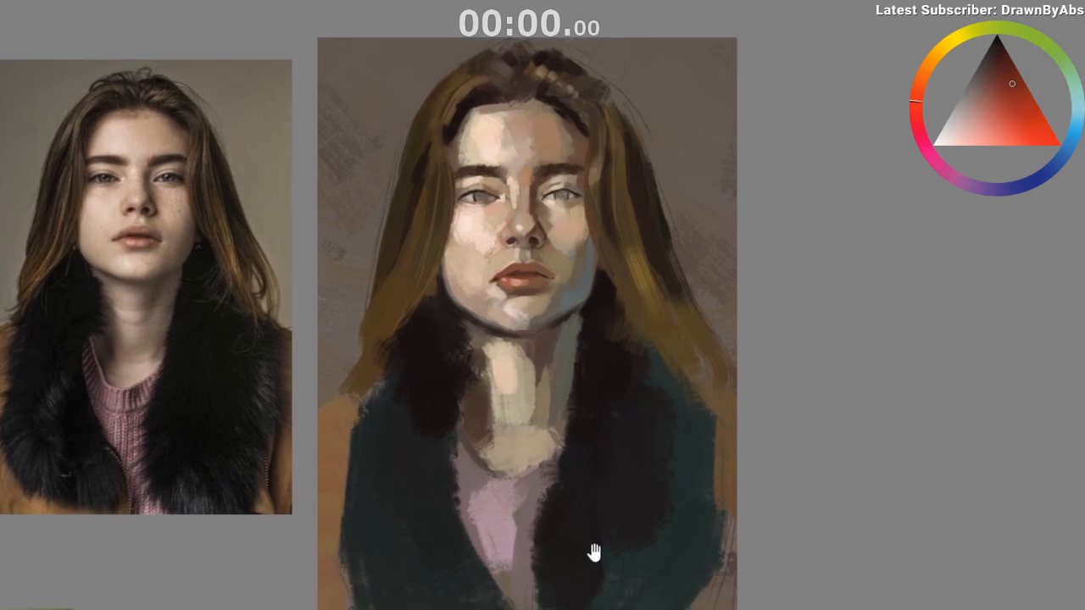
scroll(590, 551, "down", 1)
mouse_move(588, 566)
left_mouse_down()
mouse_move(588, 551)
mouse_move(579, 569)
left_mouse_up()
scroll(585, 567, "down", 1)
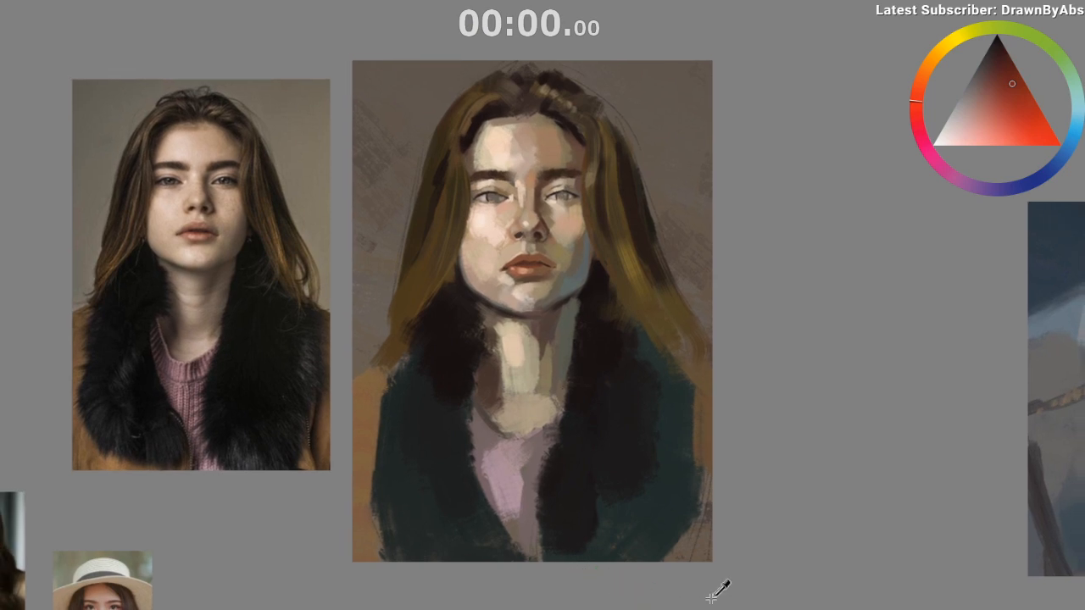
key("alt+1")
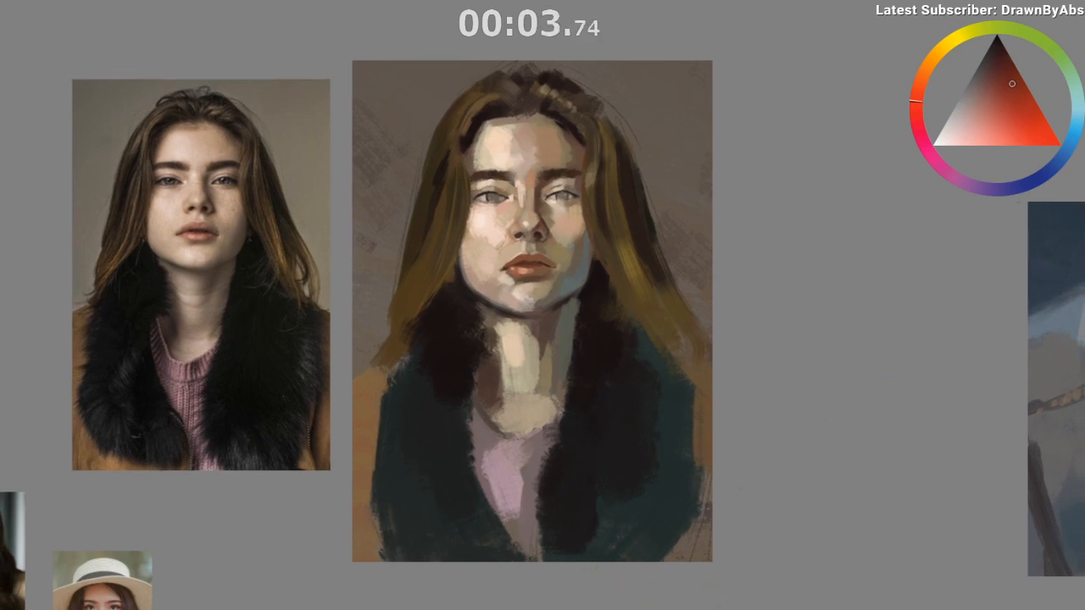
Step: Sample dark brown tones from the painting and darken the outer hair mass on the right side of the face
left_click_drag(654, 208, 611, 196)
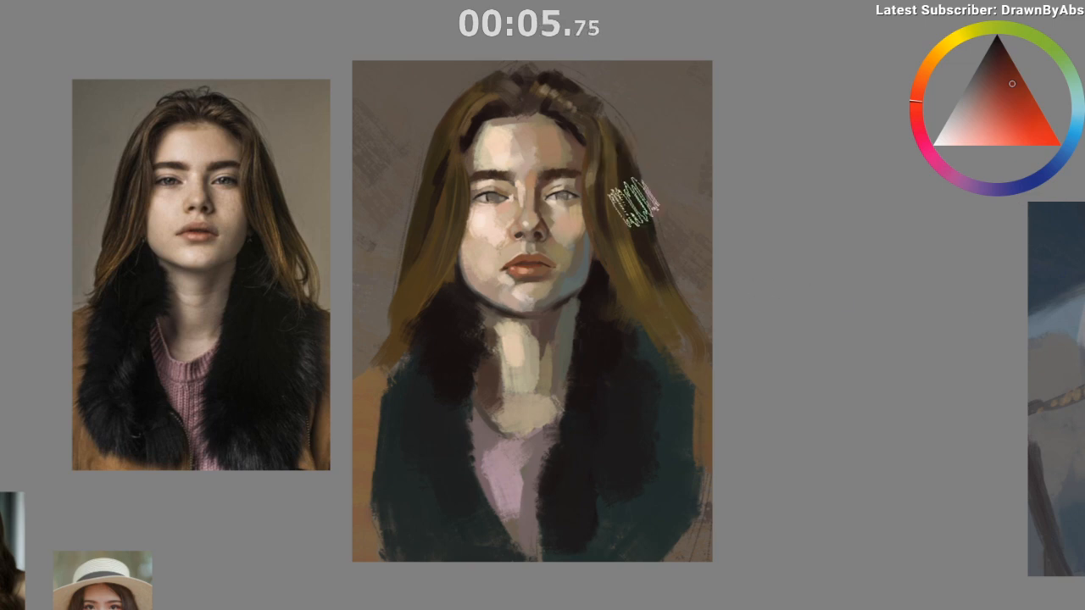
scroll(634, 181, "up", 3)
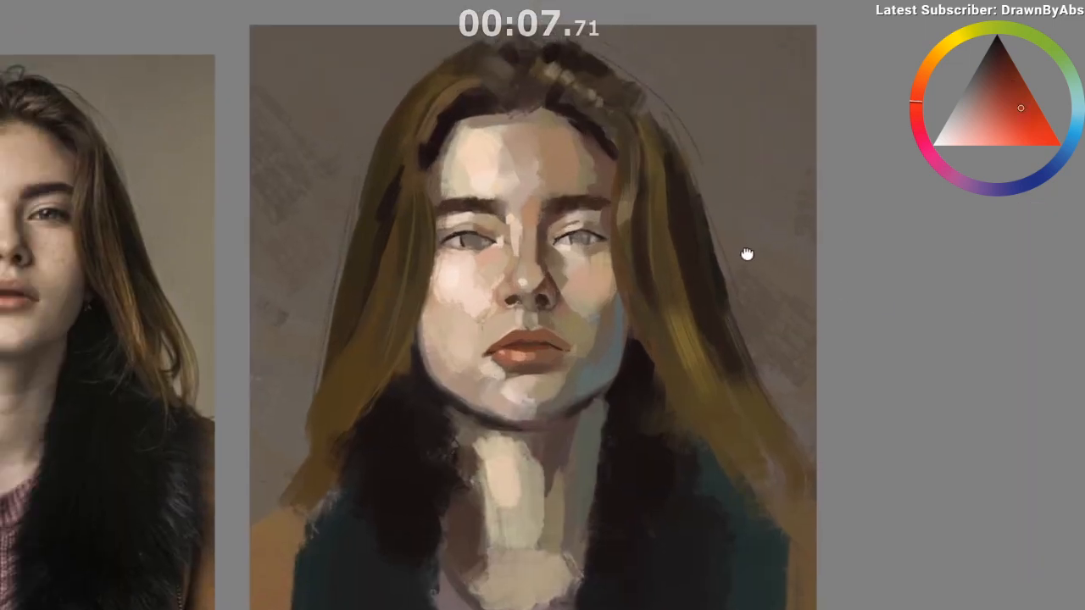
scroll(731, 297, "down", 3)
left_click_drag(714, 317, 727, 266)
left_click(720, 188, "alt")
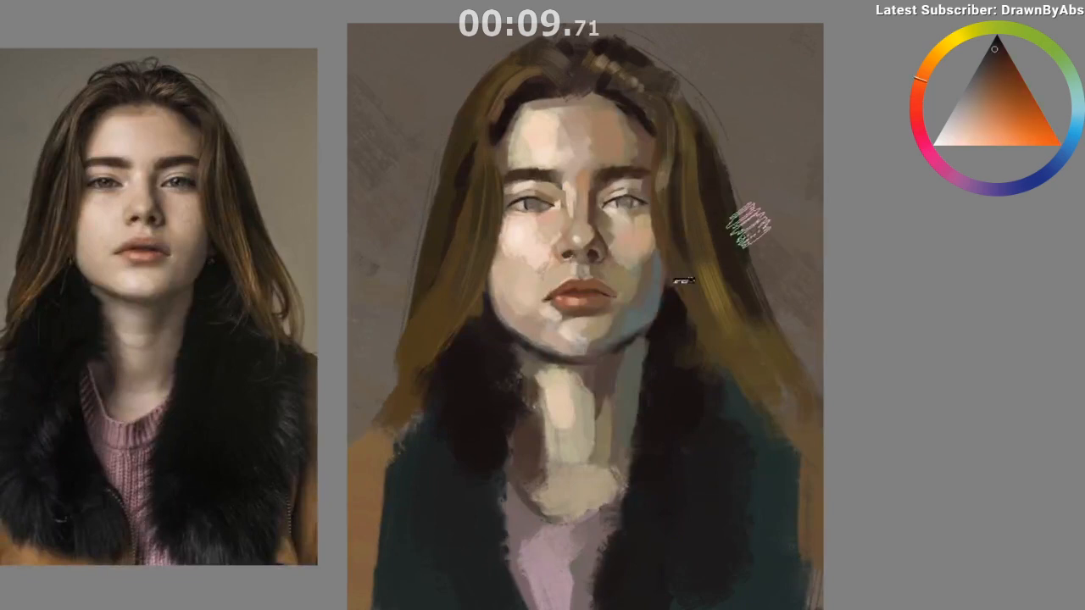
left_click(689, 261, "alt")
mouse_move(714, 169)
left_mouse_down()
mouse_move(717, 208)
mouse_move(701, 153)
mouse_move(706, 200)
left_mouse_up()
left_click(671, 366, "alt")
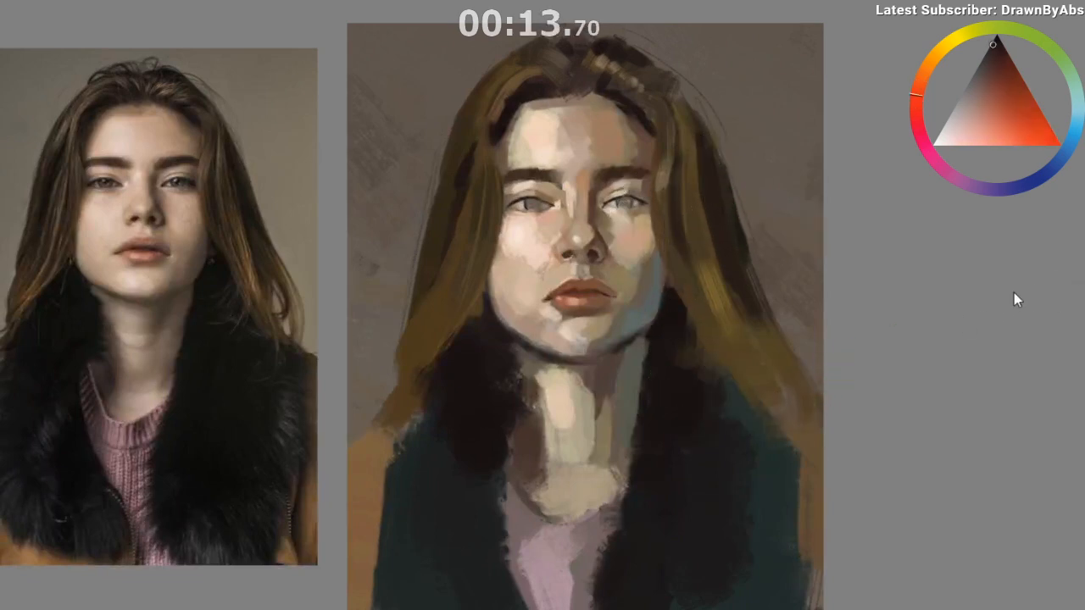
left_click(714, 219, "alt")
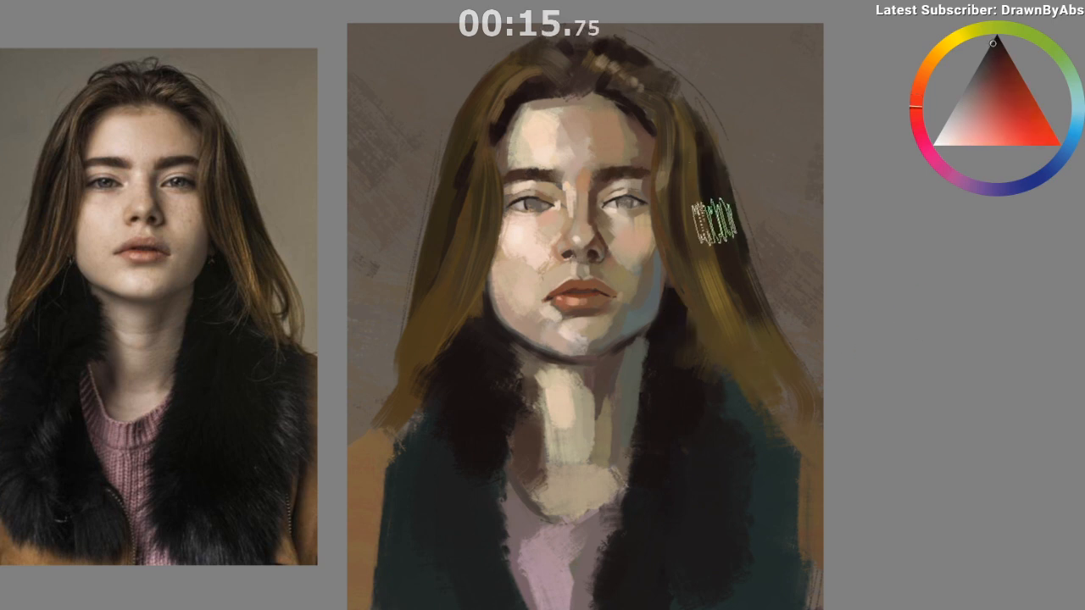
mouse_move(703, 158)
left_mouse_down()
mouse_move(729, 247)
mouse_move(725, 224)
left_mouse_up()
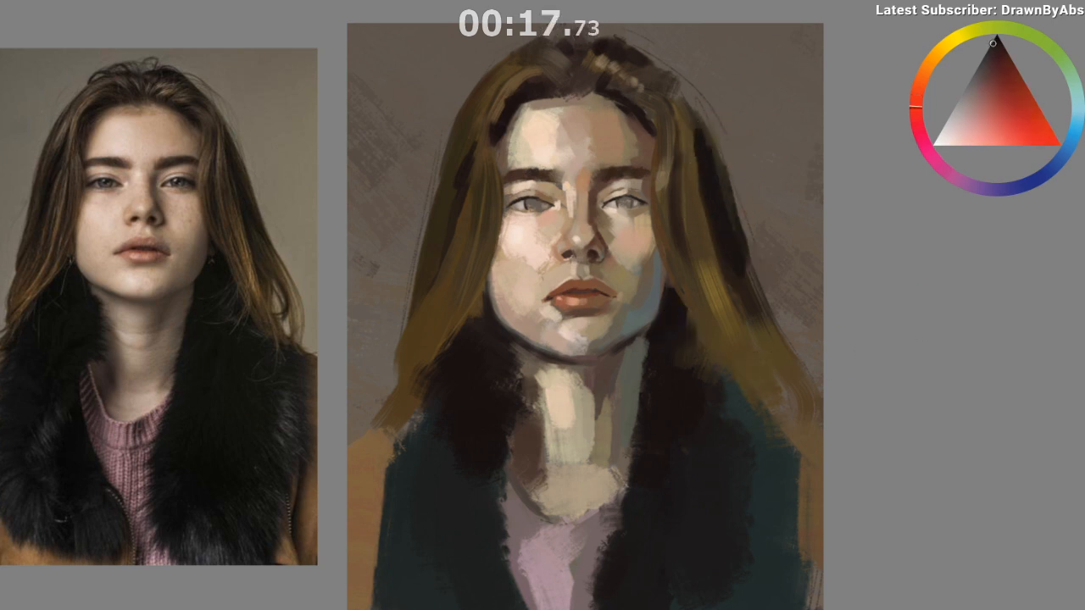
left_click(720, 228, "alt")
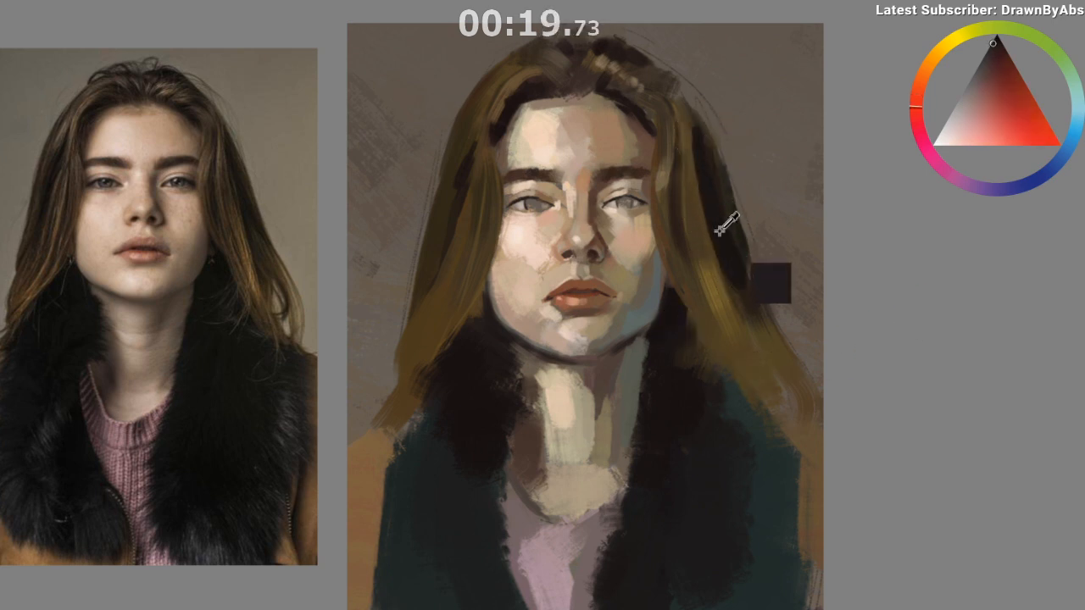
Step: Deepen the dark strands of hair beside the temple on the left side of the face
left_click_drag(683, 181, 686, 131)
mouse_move(467, 119)
left_mouse_down()
mouse_move(458, 161)
mouse_move(461, 152)
left_mouse_up()
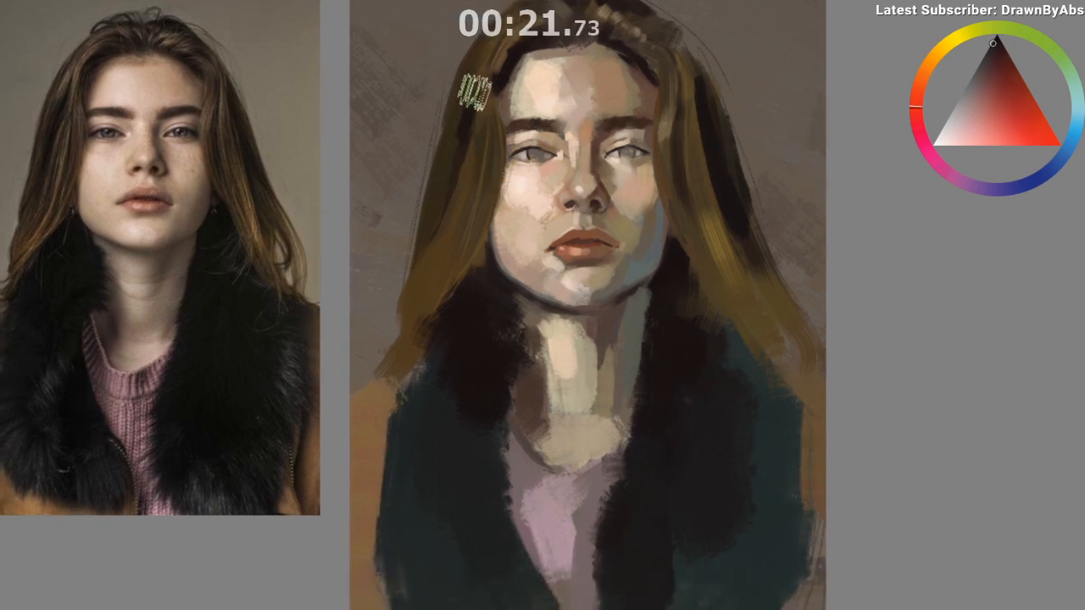
left_click_drag(474, 92, 466, 135)
left_click(465, 113, "ctrl")
left_click_drag(470, 90, 467, 112)
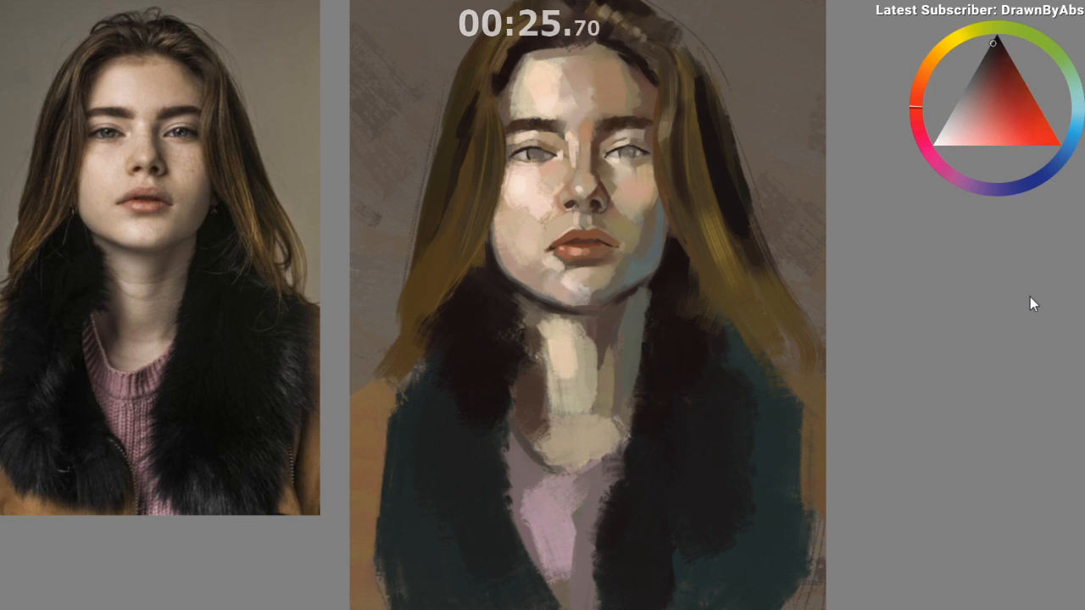
left_click_drag(481, 76, 456, 116)
left_click_drag(484, 72, 466, 117)
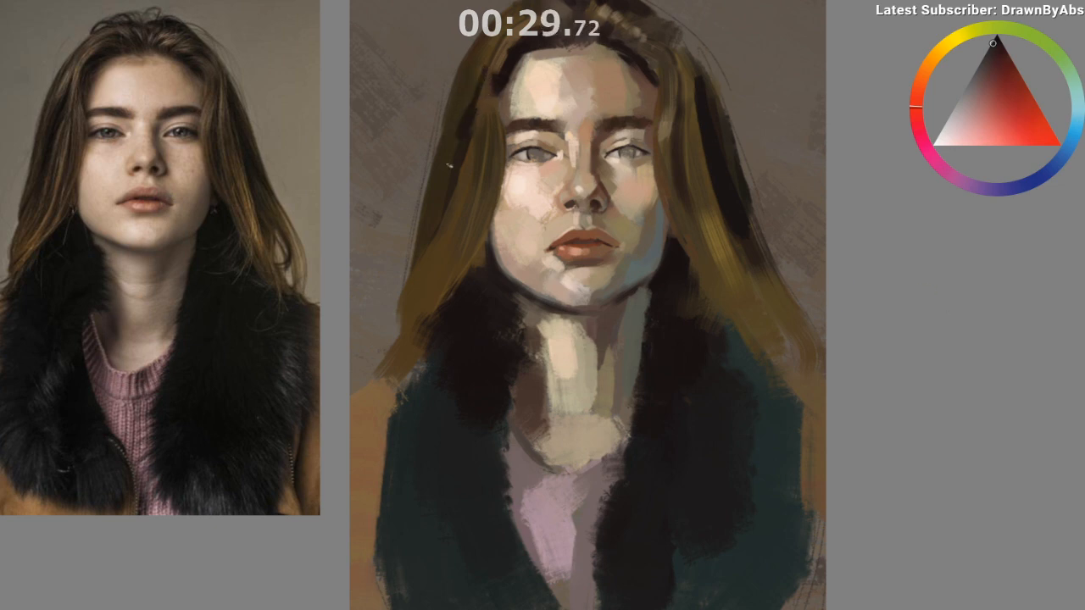
mouse_move(488, 66)
left_mouse_down()
mouse_move(481, 90)
mouse_move(471, 78)
mouse_move(464, 91)
left_mouse_up()
Step: Try lighter muted orange-brown highlight strokes on the upper hair left of the forehead
left_click(623, 22, "ctrl")
left_click(983, 86)
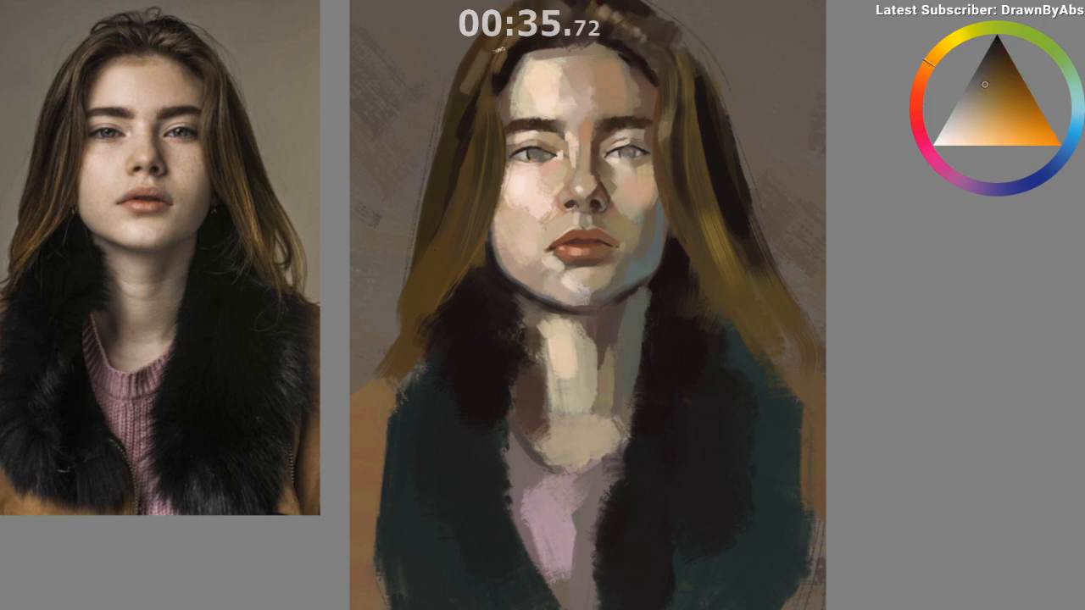
left_click_drag(487, 51, 465, 93)
key("ctrl+z")
key("ctrl+z")
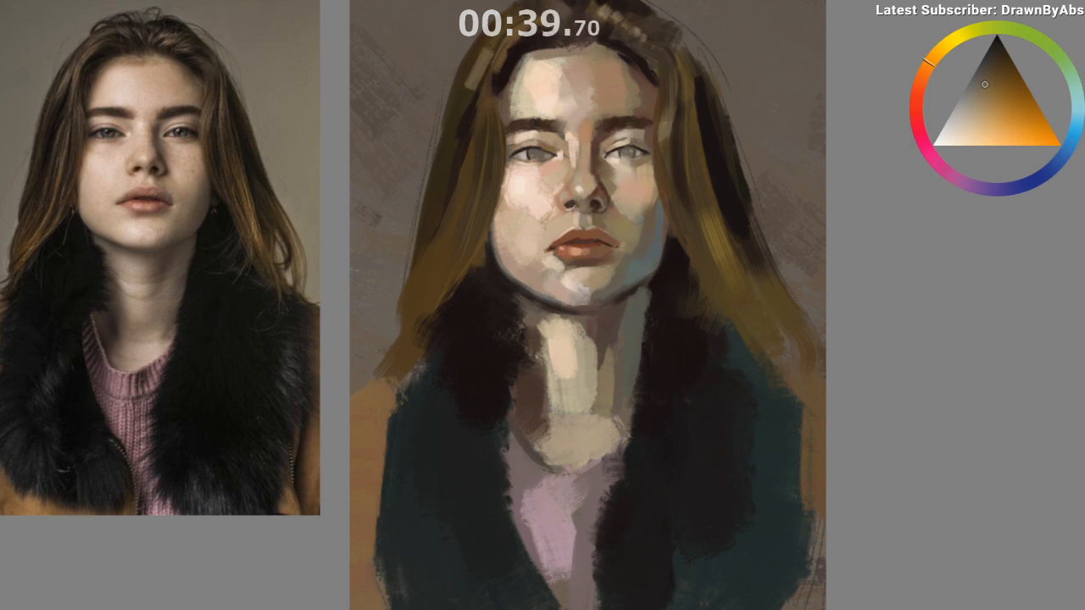
Step: Try a long winding light-brown stroke over the left fur collar and sweater, and undo the test strokes
mouse_move(468, 269)
left_mouse_down()
mouse_move(441, 324)
mouse_move(461, 398)
mouse_move(499, 385)
mouse_move(488, 487)
mouse_move(456, 444)
mouse_move(466, 551)
mouse_move(576, 513)
left_mouse_up()
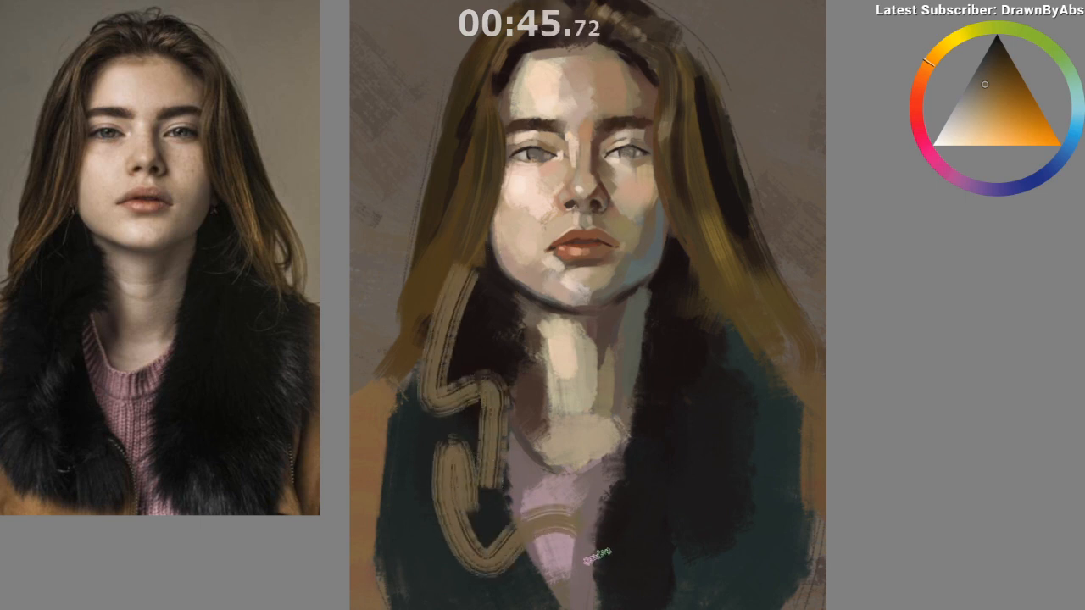
key("ctrl+z")
key("ctrl+z")
key("ctrl+z")
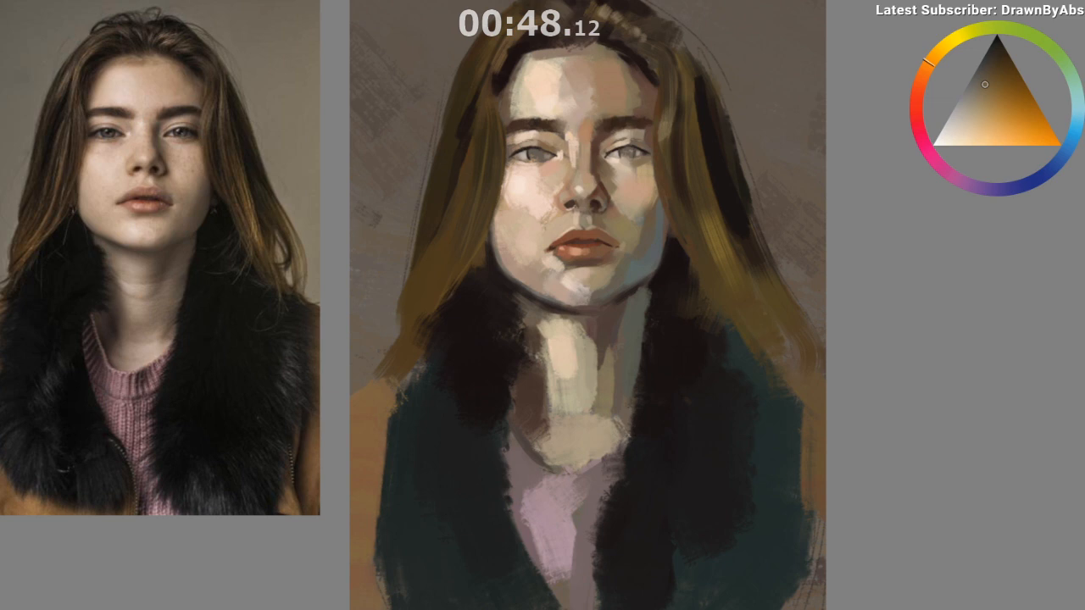
Step: Try broad light-brown strokes over the hair and fur collar on the right side, and undo them
scroll(826, 246, "up", 2)
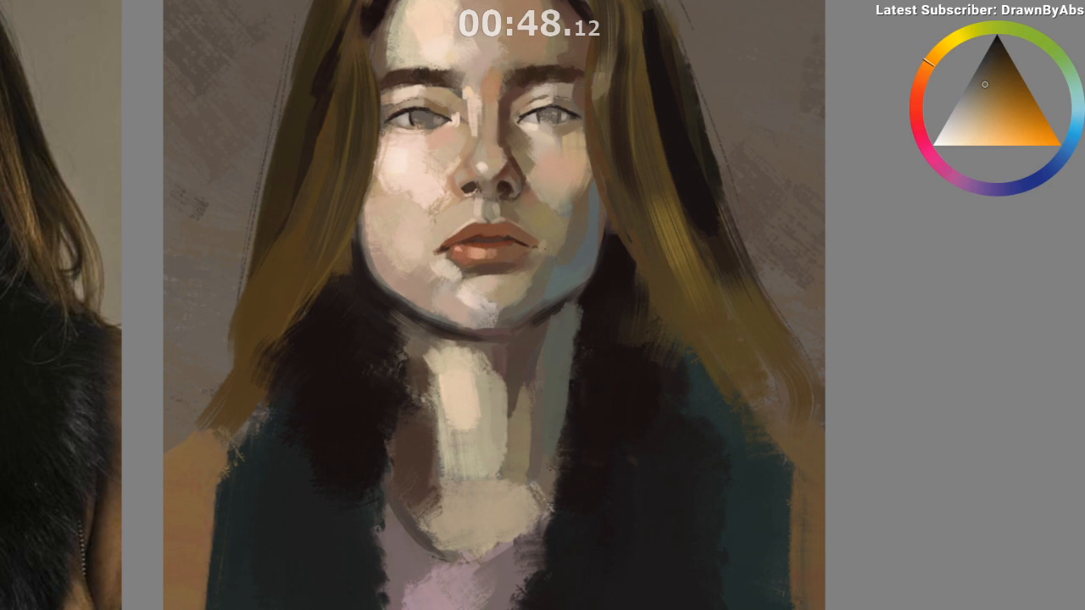
left_click_drag(644, 207, 604, 354)
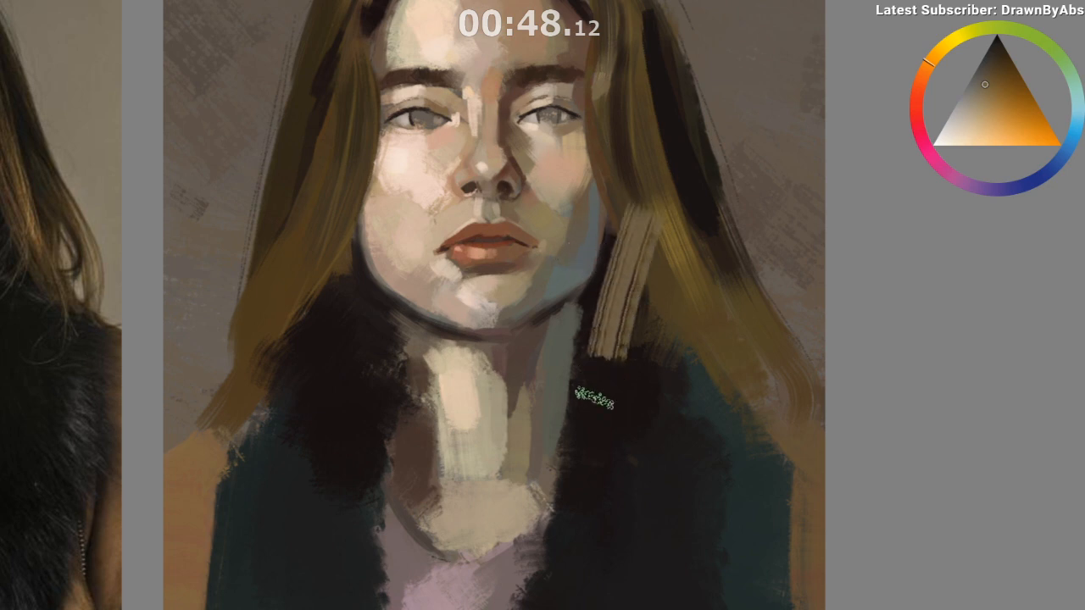
mouse_move(594, 398)
left_mouse_down()
mouse_move(627, 356)
mouse_move(682, 433)
left_mouse_up()
left_click_drag(746, 333, 704, 514)
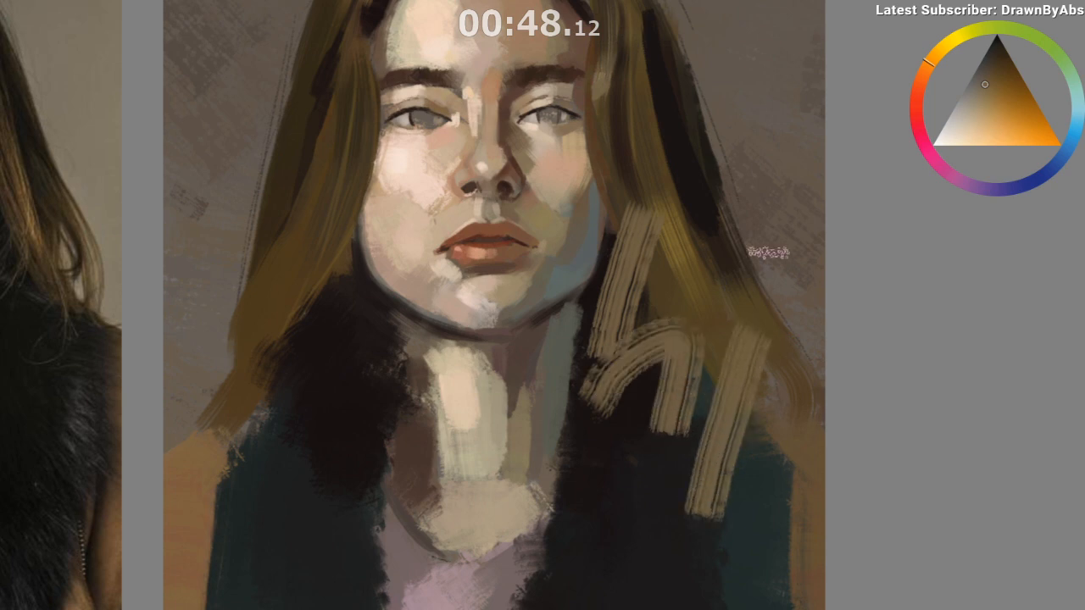
left_click_drag(766, 306, 751, 417)
left_click_drag(747, 254, 732, 320)
mouse_move(743, 409)
left_mouse_down()
mouse_move(702, 533)
mouse_move(650, 419)
left_mouse_up()
key("ctrl+z")
key("ctrl+z")
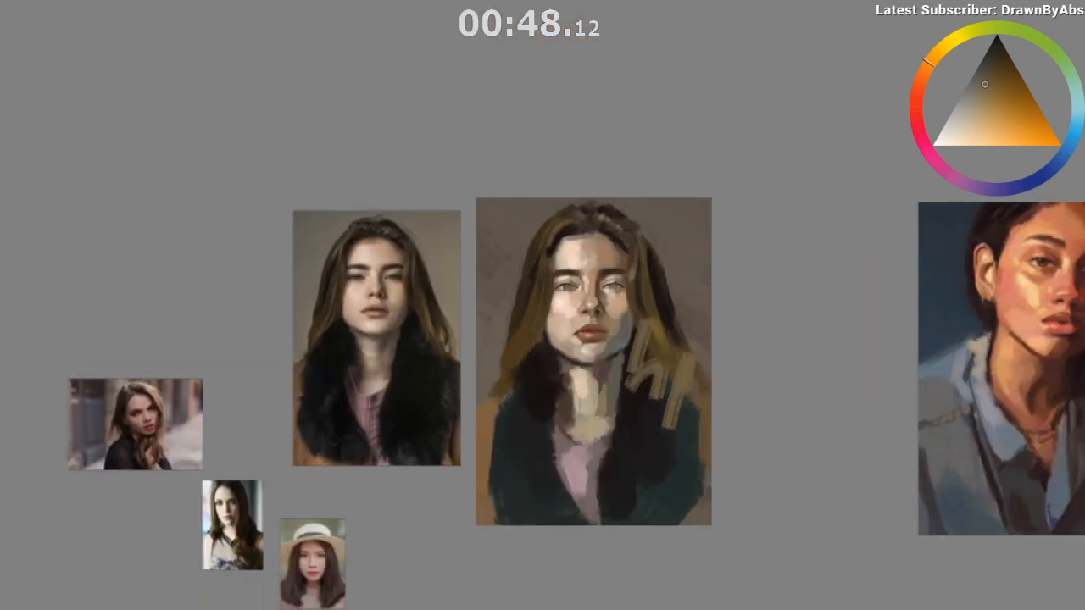
key("ctrl+z")
key("ctrl+z")
key("ctrl+z")
key("ctrl+z")
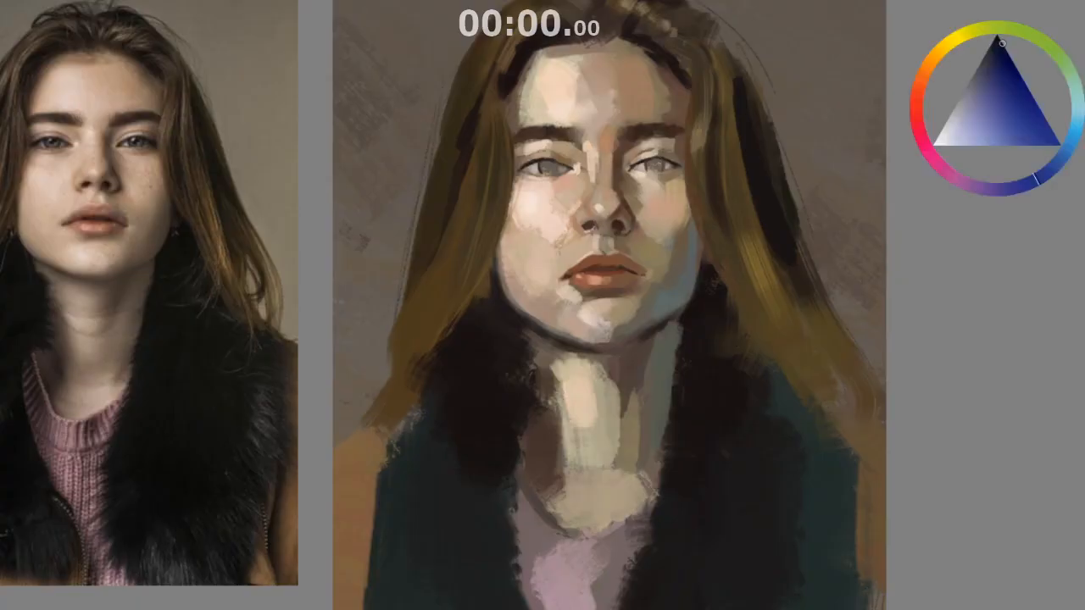
Step: Try dark blue strokes on the right side of the fur collar and undo them
mouse_move(806, 152)
left_mouse_down()
mouse_move(819, 246)
mouse_move(844, 166)
mouse_move(842, 76)
mouse_move(800, 176)
mouse_move(793, 398)
mouse_move(794, 272)
mouse_move(793, 346)
left_mouse_up()
key("ctrl+z")
key("ctrl+z")
key("ctrl+z")
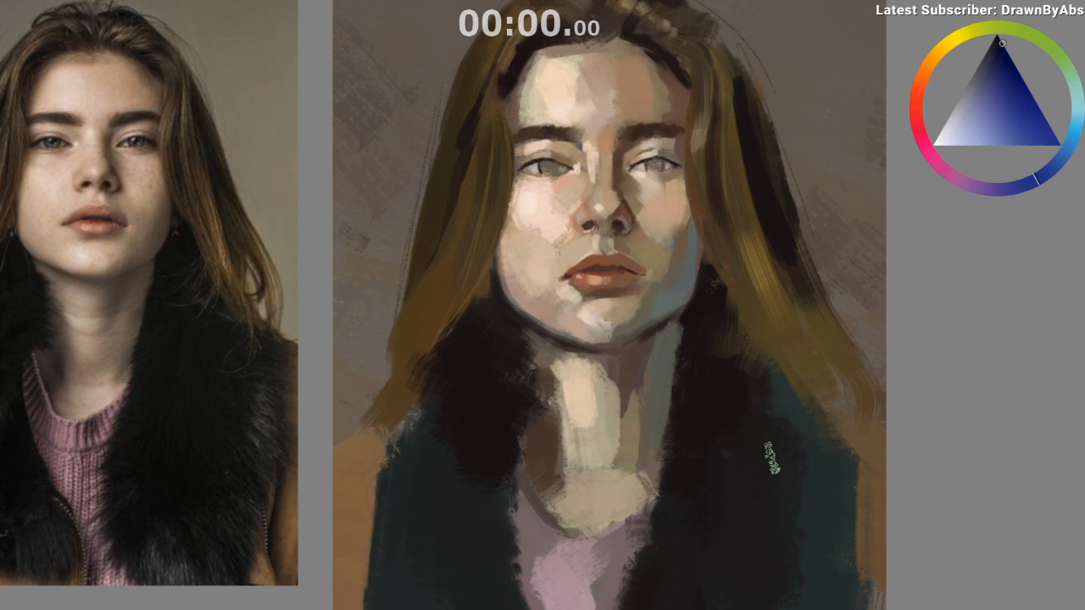
scroll(721, 322, "up", 1)
scroll(702, 465, "down", 2)
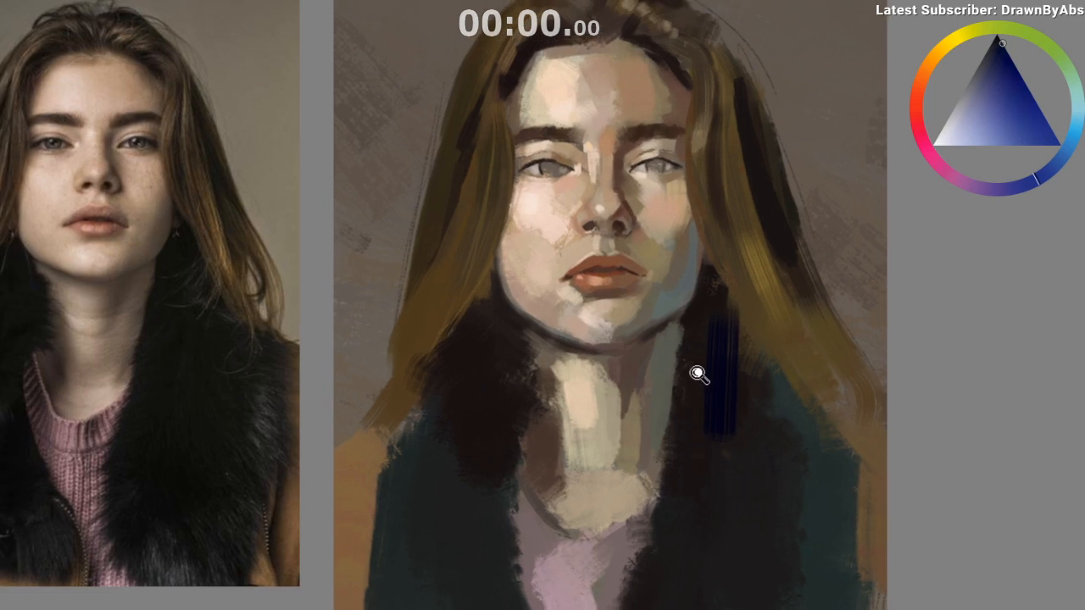
Step: Choose a near-black cyan and darken the right fur collar beside the jaw and neck
left_click_drag(684, 439, 625, 316)
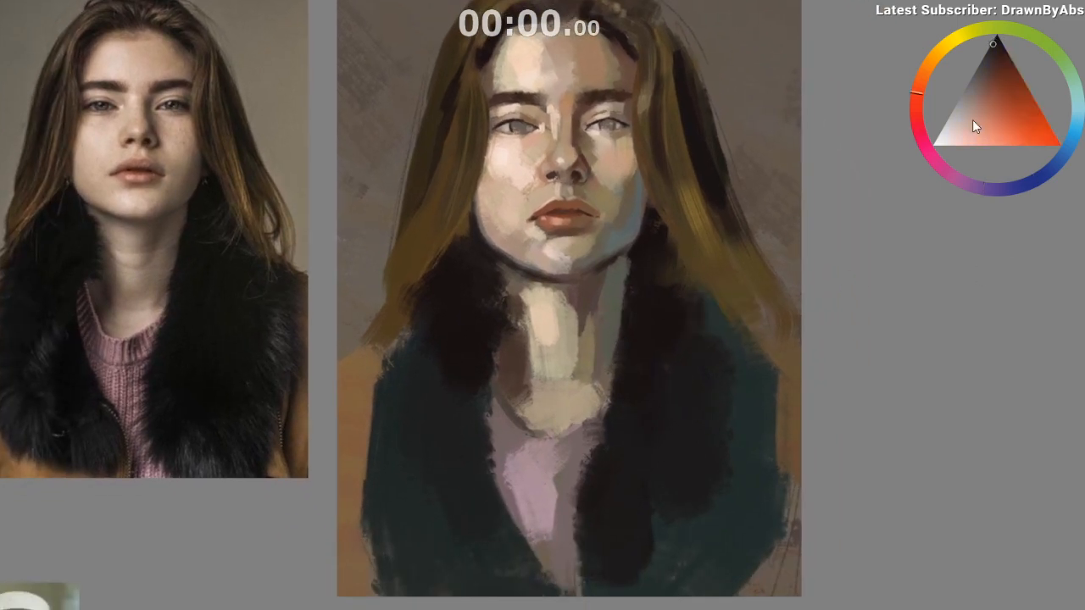
left_click(1071, 82)
left_click(1077, 111)
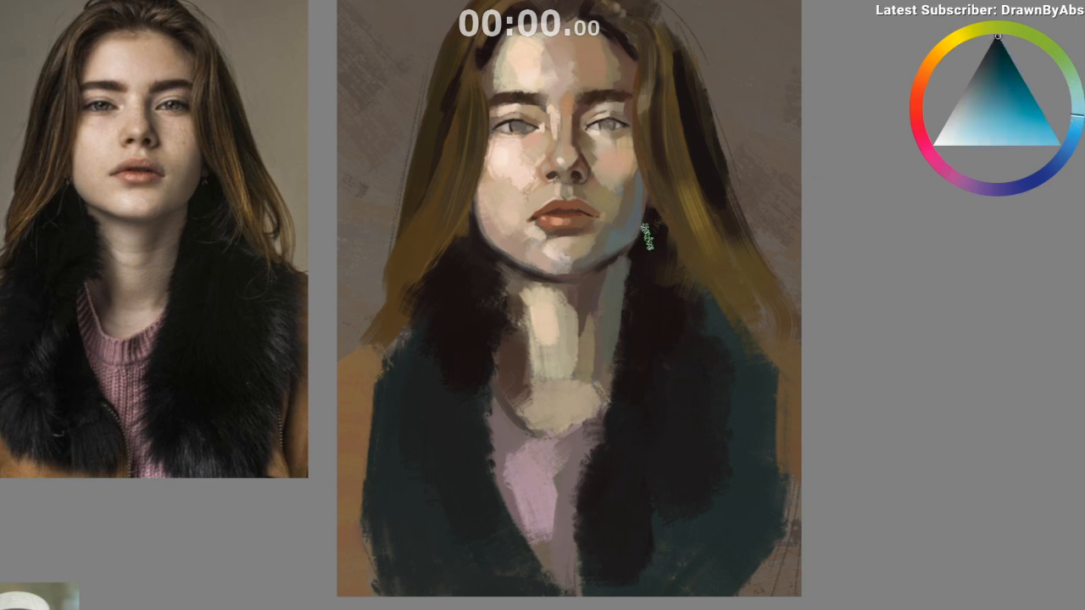
left_click(648, 268, "ctrl")
scroll(642, 259, "up", 2)
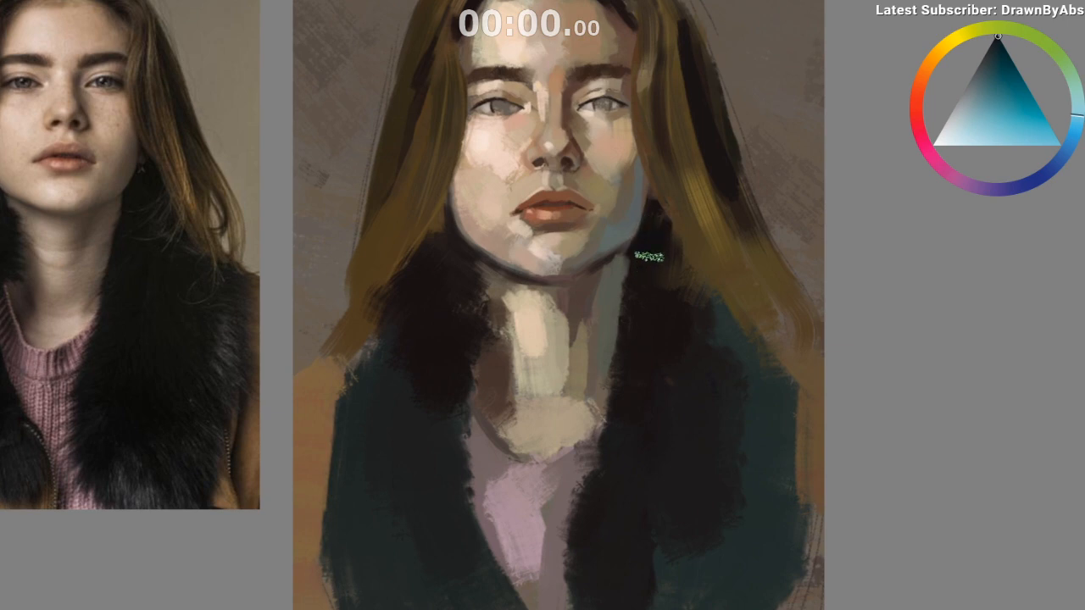
scroll(655, 319, "down", 1)
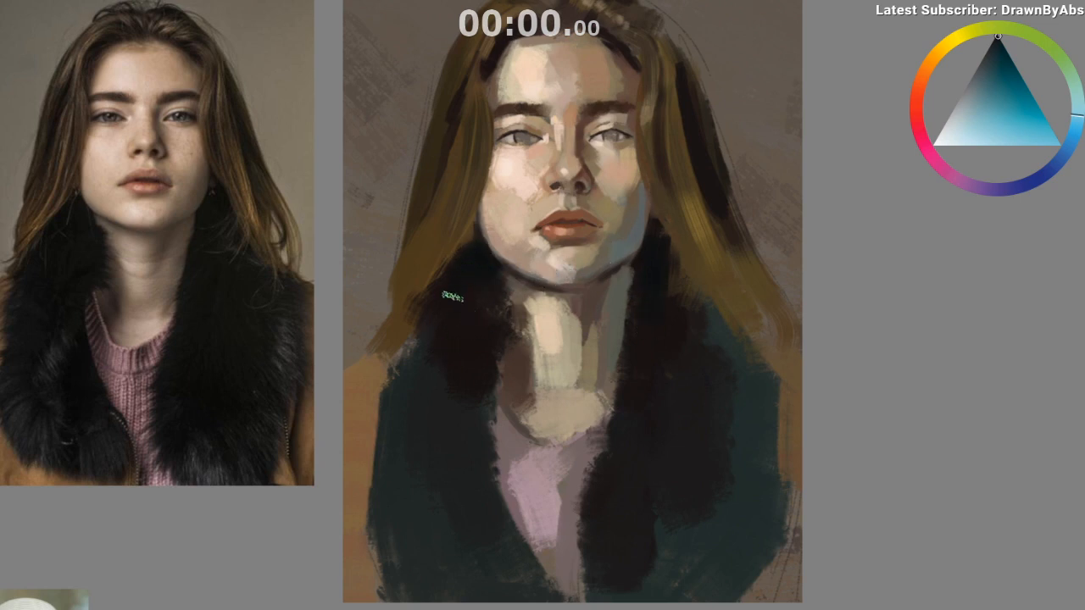
Step: Sample near-black tones from the painting and deepen the left fur collar below the jaw
left_click_drag(537, 421, 644, 503)
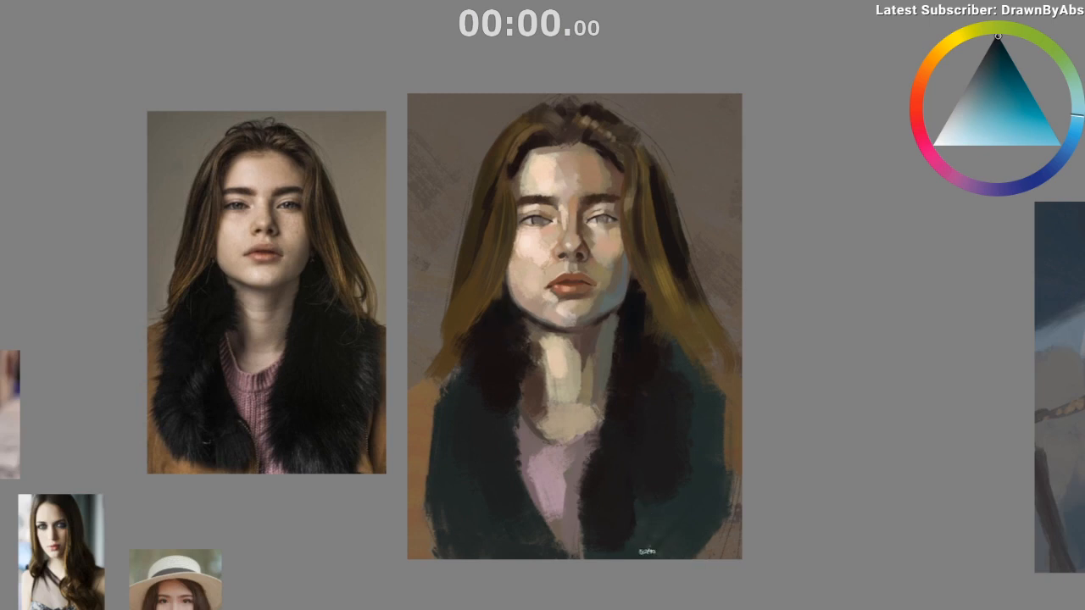
left_click_drag(646, 547, 610, 507)
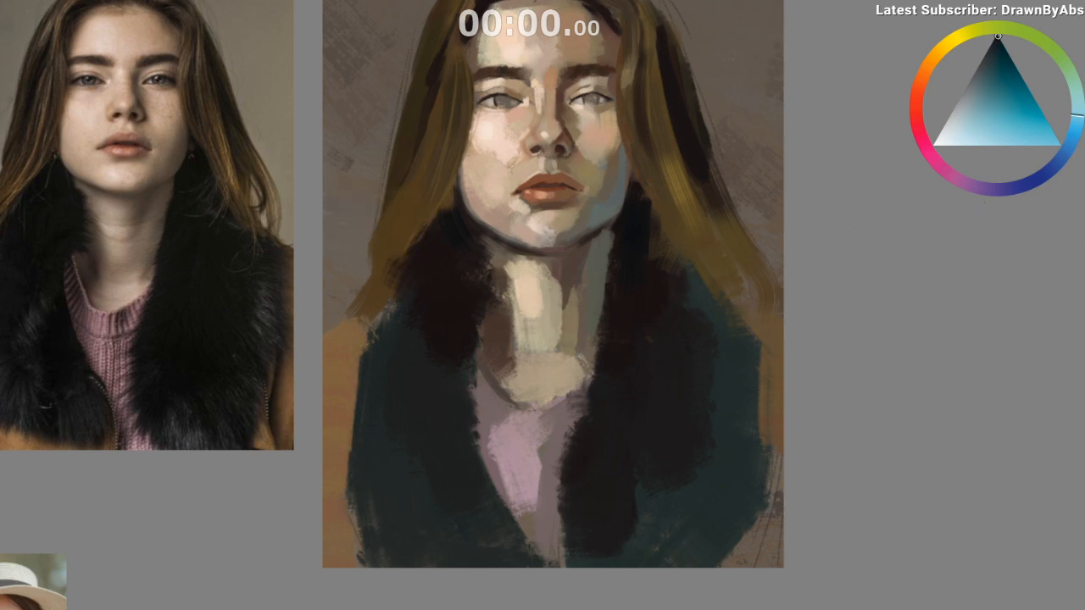
scroll(441, 305, "up", 1)
left_click(443, 283, "ctrl")
left_click_drag(434, 330, 435, 343)
left_click(451, 229, "ctrl")
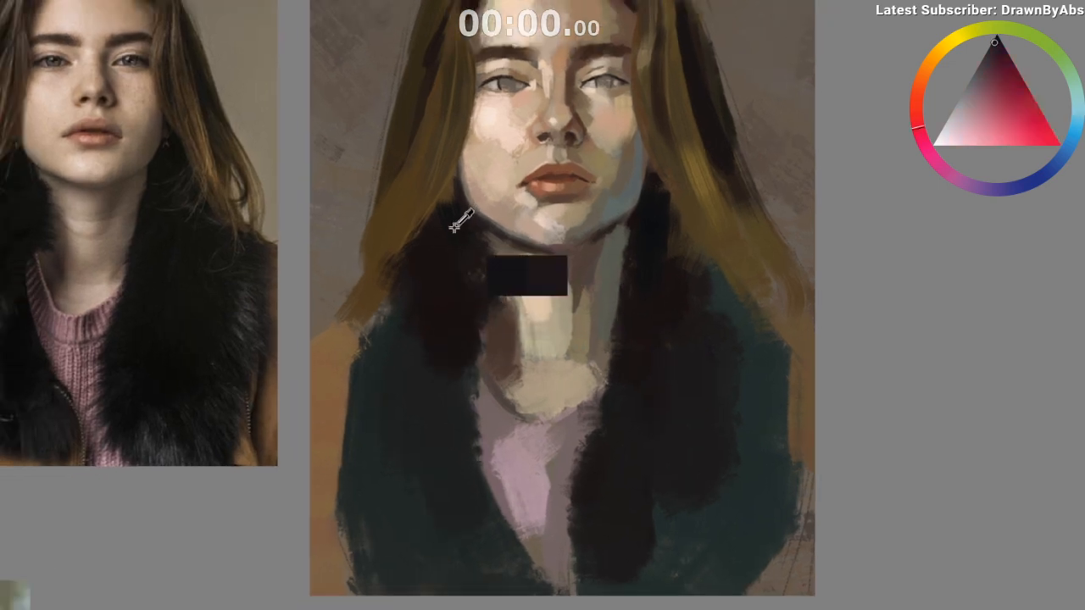
mouse_move(440, 272)
left_mouse_down()
mouse_move(431, 296)
mouse_move(442, 288)
mouse_move(441, 256)
mouse_move(416, 301)
mouse_move(434, 288)
mouse_move(449, 244)
mouse_move(427, 284)
left_mouse_up()
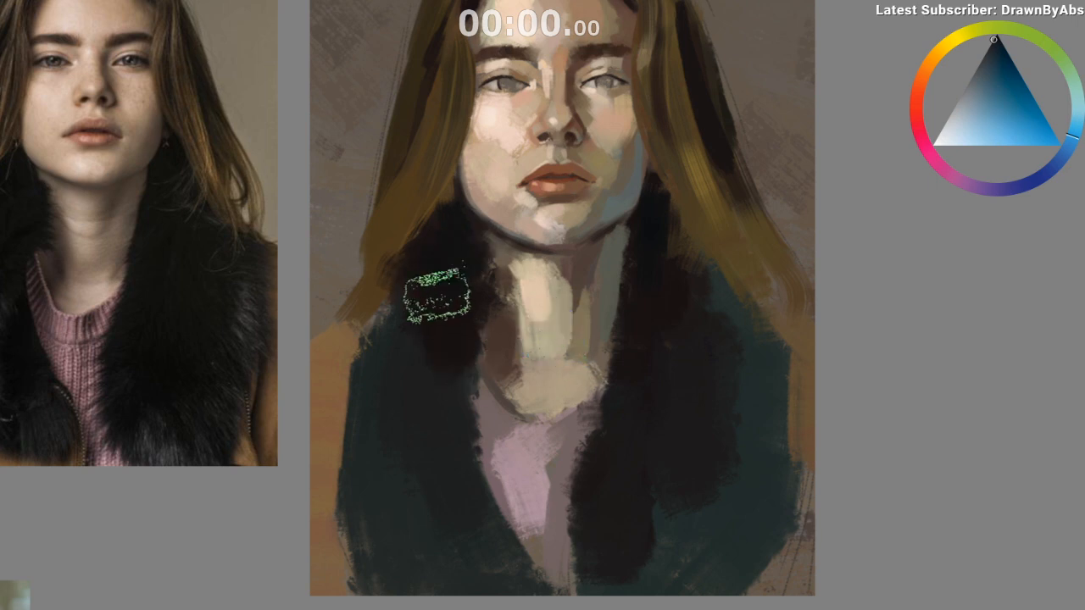
left_click_drag(671, 394, 646, 516)
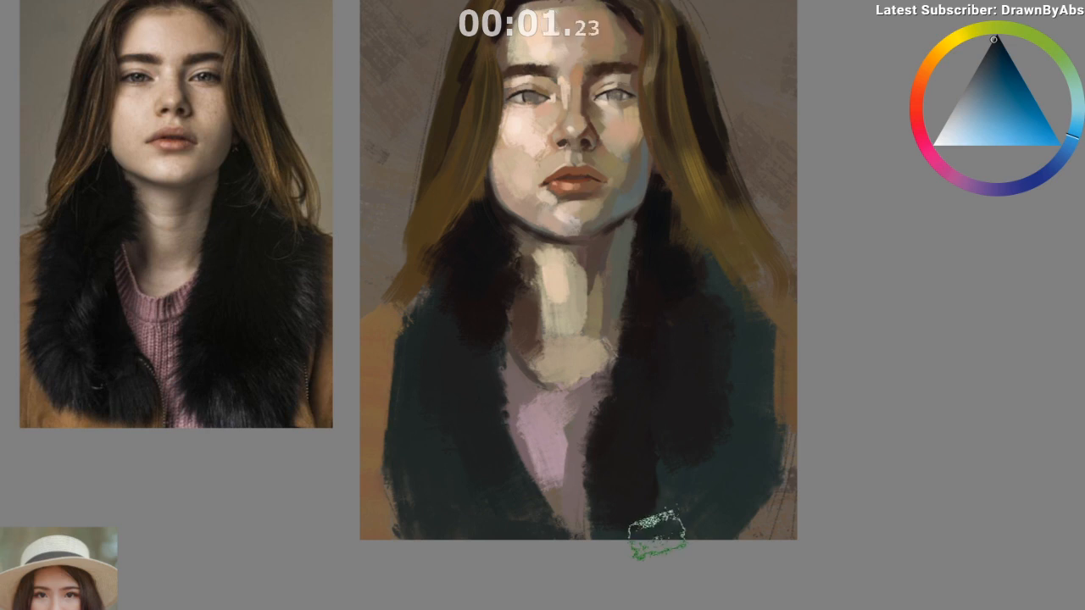
mouse_move(462, 366)
left_mouse_down()
mouse_move(500, 310)
mouse_move(518, 249)
left_mouse_up()
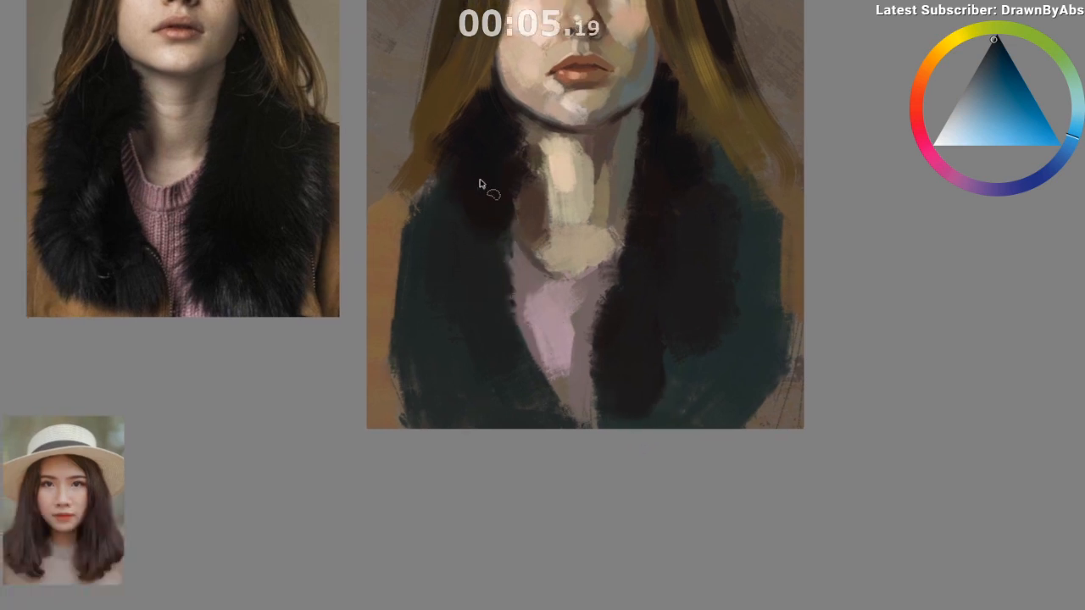
Step: Outline two shadow shapes in the left fur collar and a large one in the right collar with a freehand selection
left_click_drag(688, 311, 687, 287)
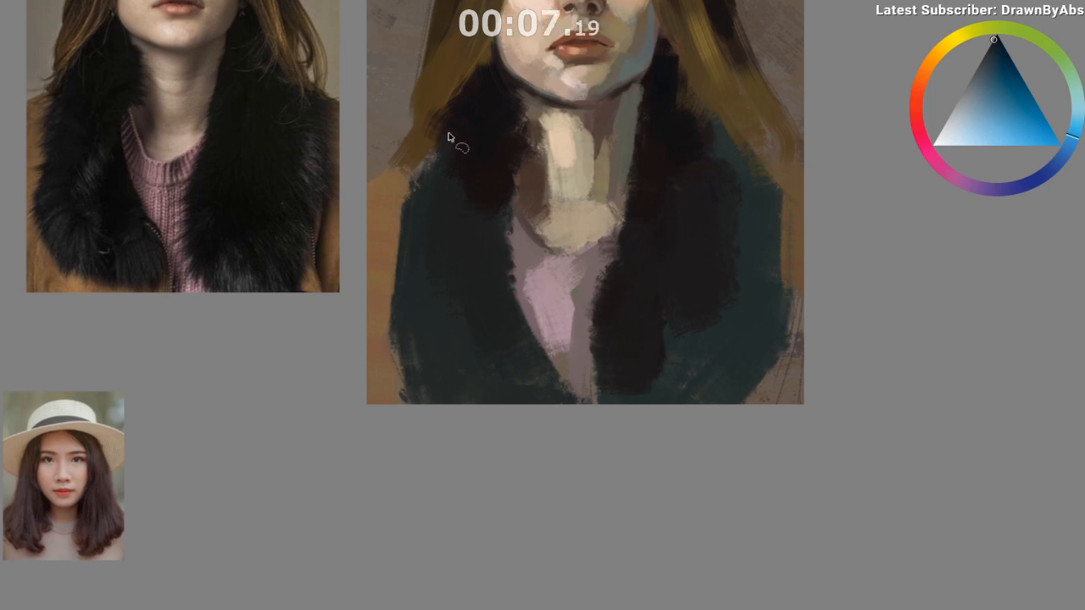
mouse_move(454, 125)
left_mouse_down()
mouse_move(426, 223)
mouse_move(431, 291)
mouse_move(461, 257)
mouse_move(467, 127)
left_mouse_up()
mouse_move(500, 223)
left_mouse_down()
mouse_move(467, 297)
mouse_move(498, 362)
mouse_move(517, 329)
left_mouse_up()
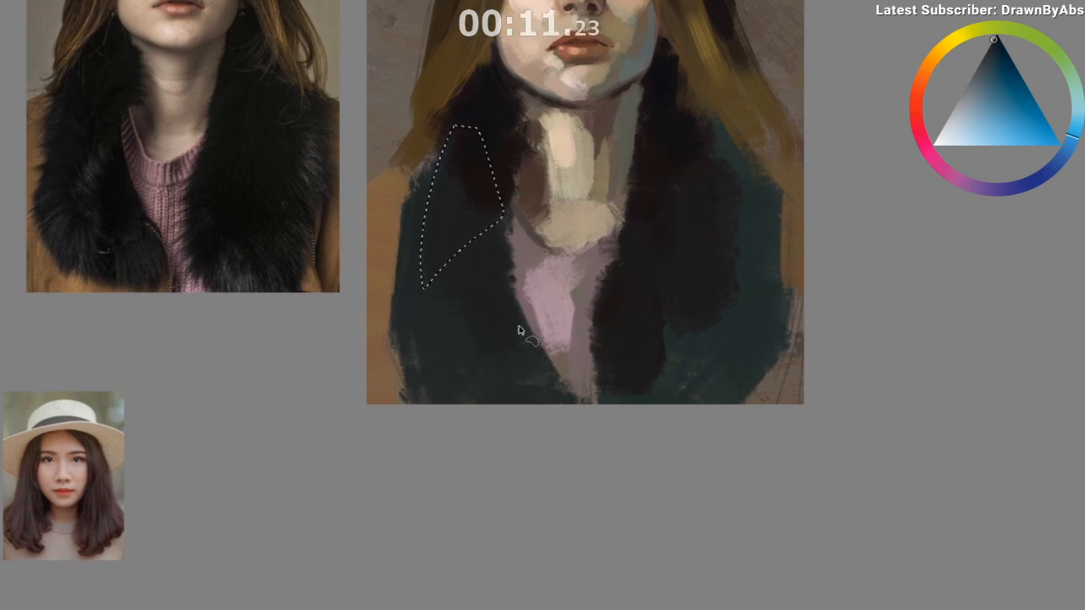
mouse_move(497, 246)
left_mouse_down()
mouse_move(455, 320)
mouse_move(469, 304)
mouse_move(485, 342)
mouse_move(507, 344)
mouse_move(525, 313)
left_mouse_up()
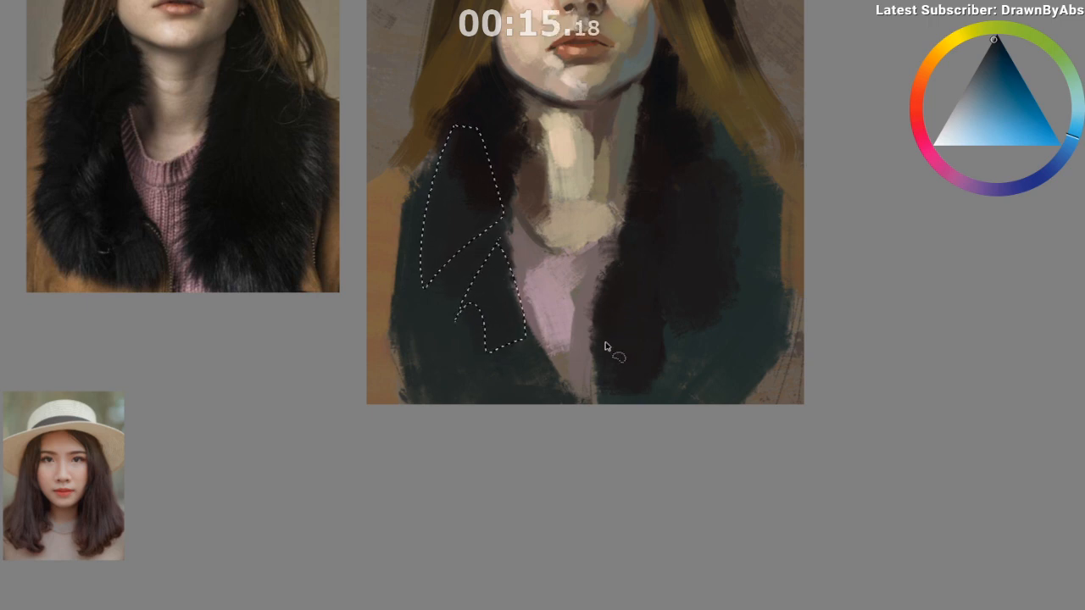
left_click_drag(601, 365, 617, 342)
left_click_drag(669, 362, 677, 363)
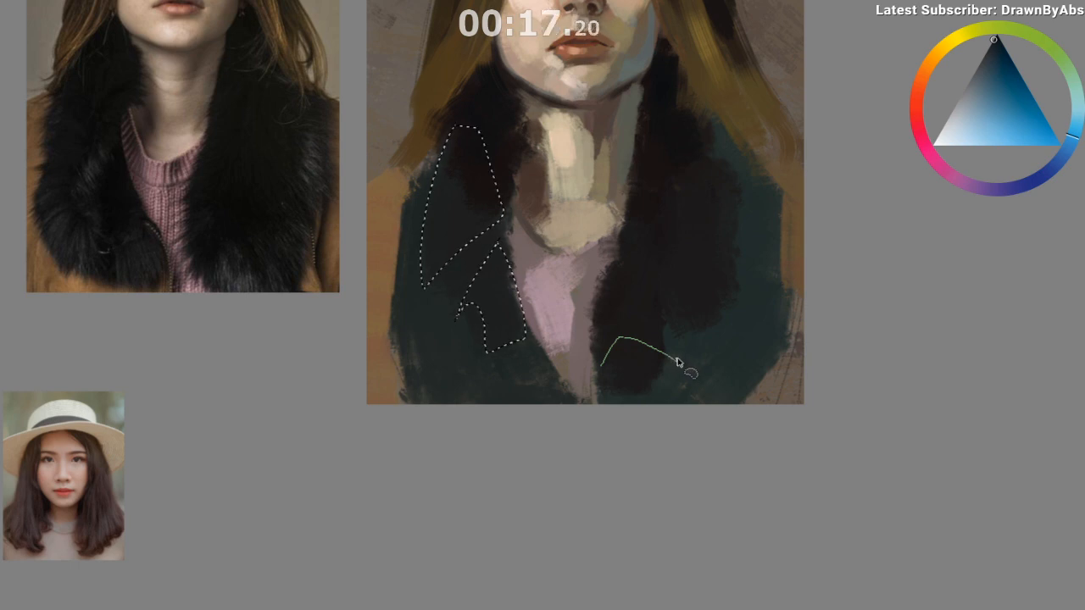
mouse_move(683, 319)
left_mouse_down()
mouse_move(717, 278)
mouse_move(735, 227)
left_mouse_up()
mouse_move(732, 184)
left_mouse_down()
mouse_move(677, 133)
mouse_move(619, 261)
mouse_move(601, 366)
left_mouse_up()
left_click_drag(447, 470, 593, 216)
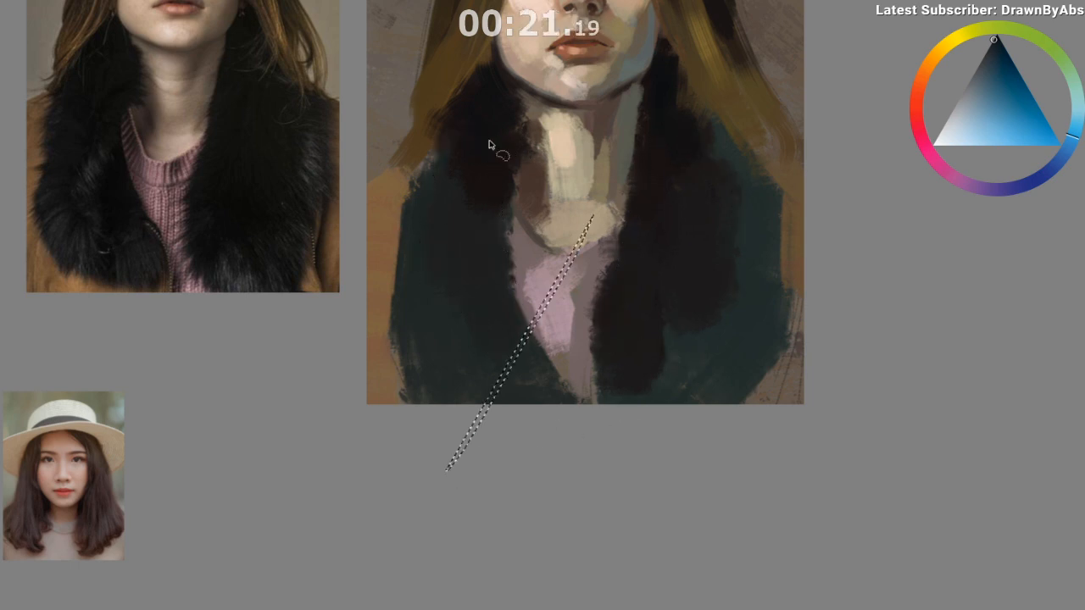
key("ctrl+z")
Step: Brush near-black over the selected collar shapes on both sides and clear the selection
key("b")
mouse_move(401, 393)
left_mouse_down()
mouse_move(499, 148)
mouse_move(450, 259)
mouse_move(471, 335)
left_mouse_up()
left_click_drag(567, 446, 512, 473)
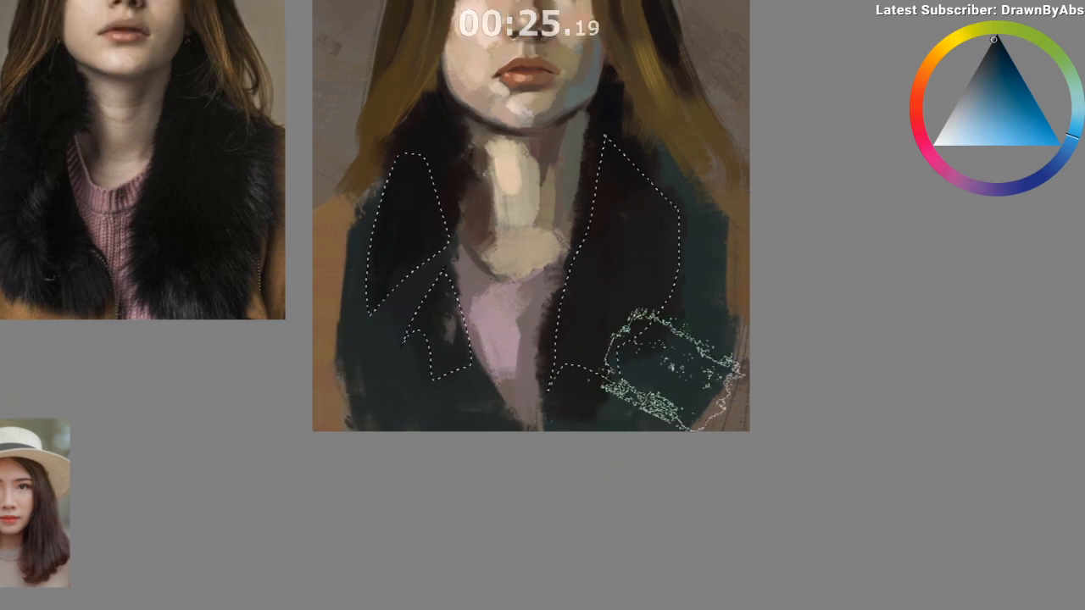
mouse_move(655, 283)
left_mouse_down()
mouse_move(656, 349)
mouse_move(644, 328)
mouse_move(596, 398)
left_mouse_up()
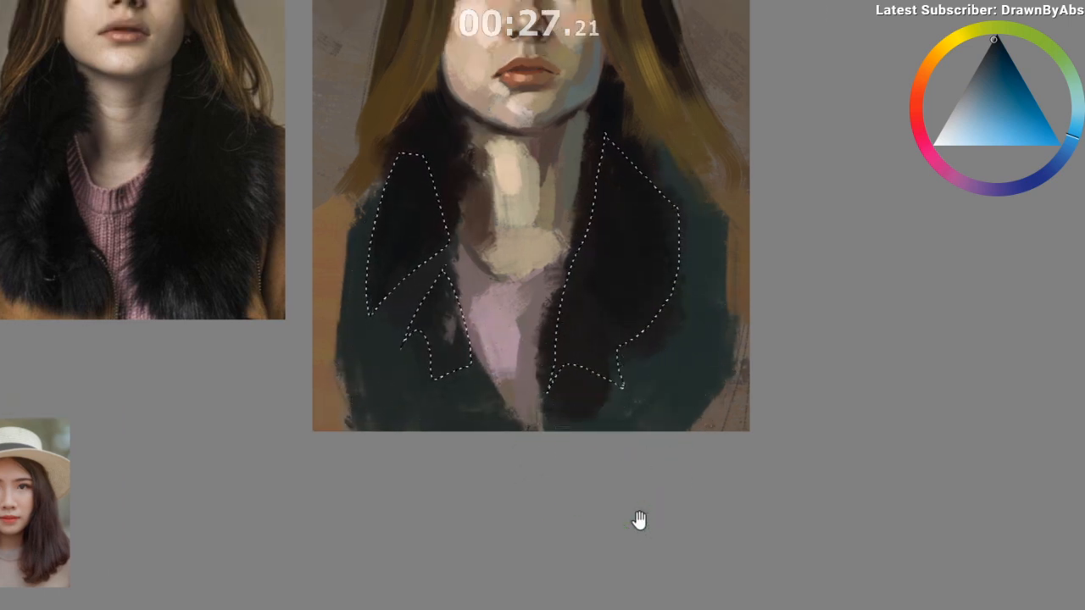
left_click_drag(639, 520, 644, 588)
left_click_drag(644, 589, 615, 576)
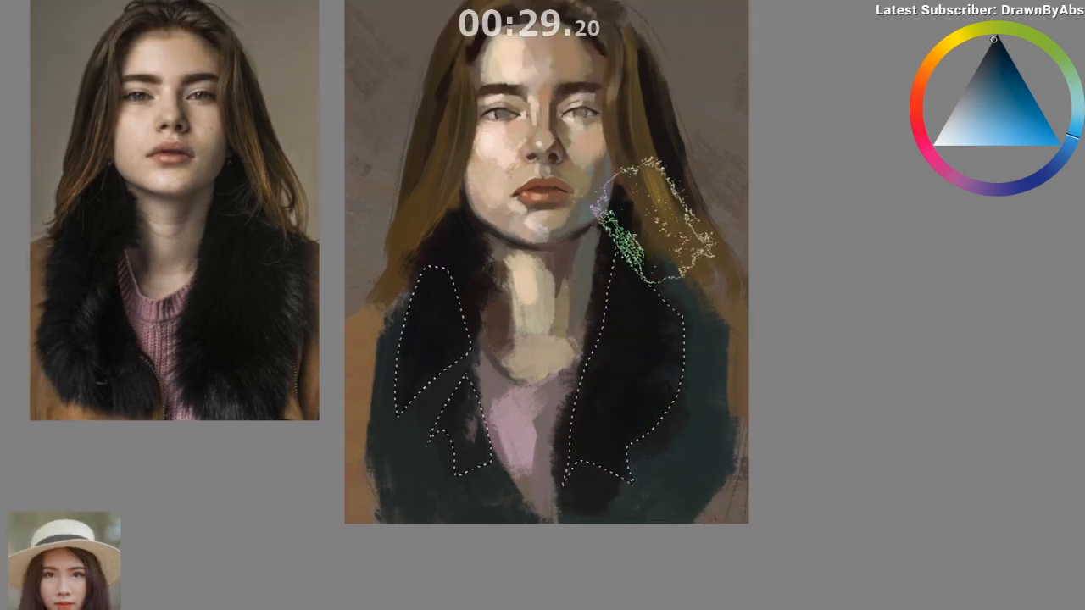
key("ctrl+d")
Step: Paint feathery near-black strokes along the fur collar's outer edges and darken the lower collar on both sides
left_click_drag(748, 511, 714, 518)
mouse_move(731, 523)
left_mouse_down()
mouse_move(734, 504)
mouse_move(707, 487)
left_mouse_up()
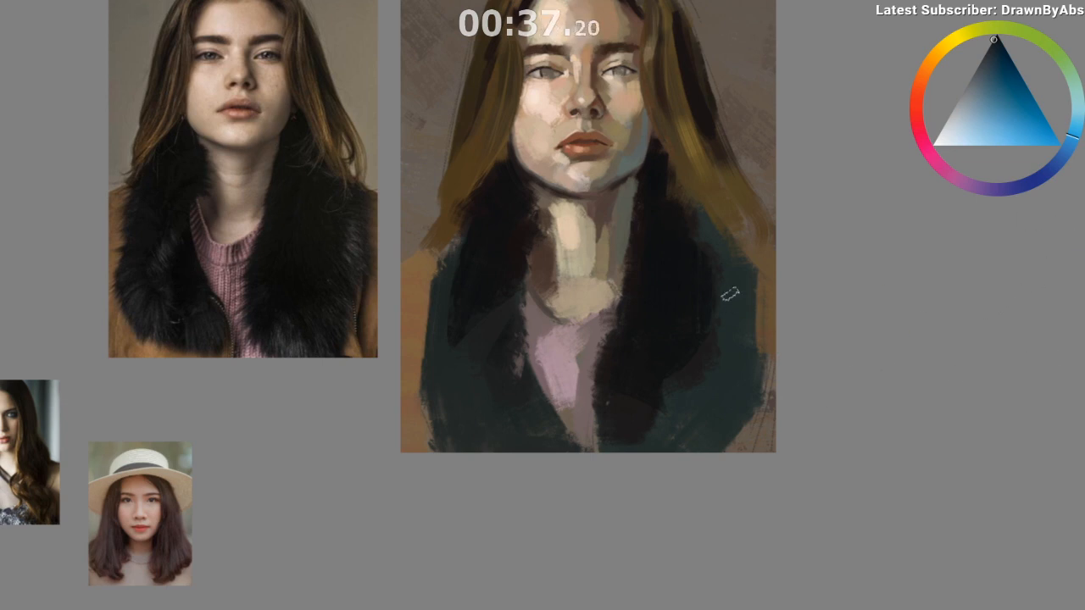
left_click_drag(734, 314, 696, 233)
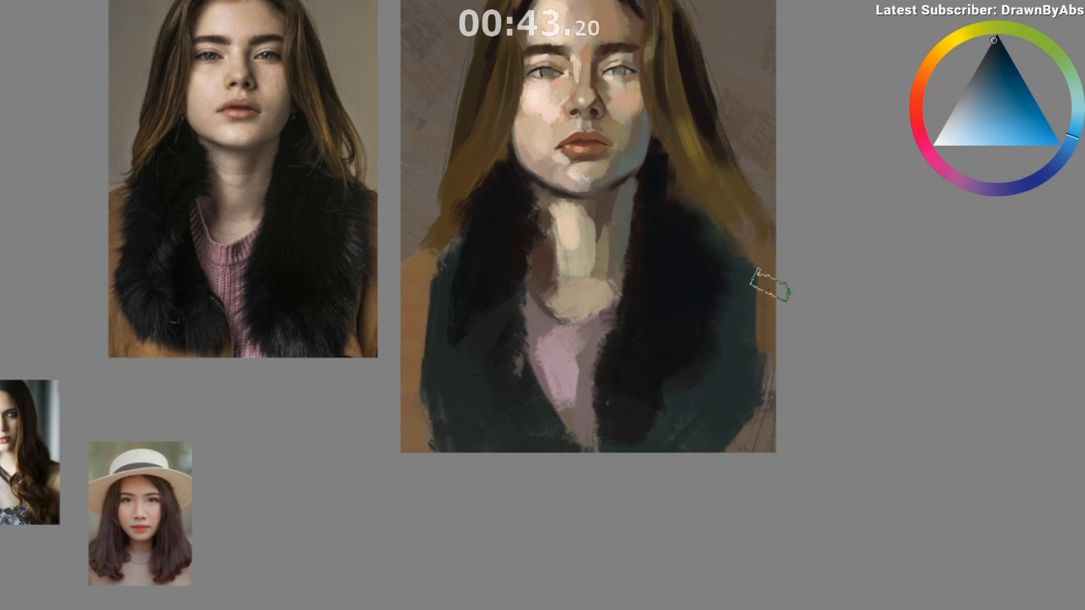
left_click_drag(649, 283, 654, 246)
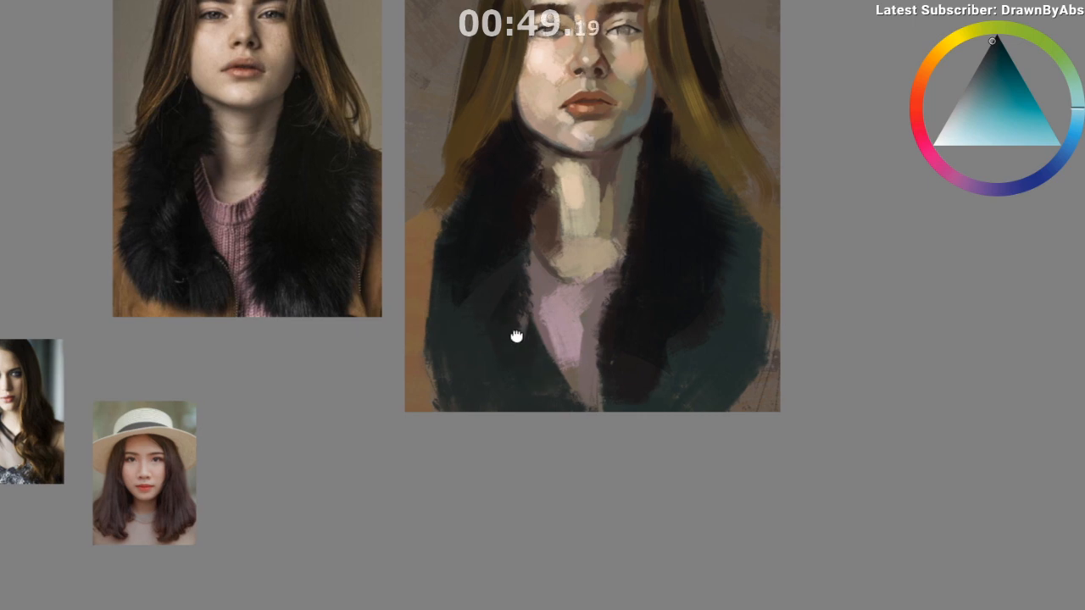
left_click_drag(515, 336, 503, 309)
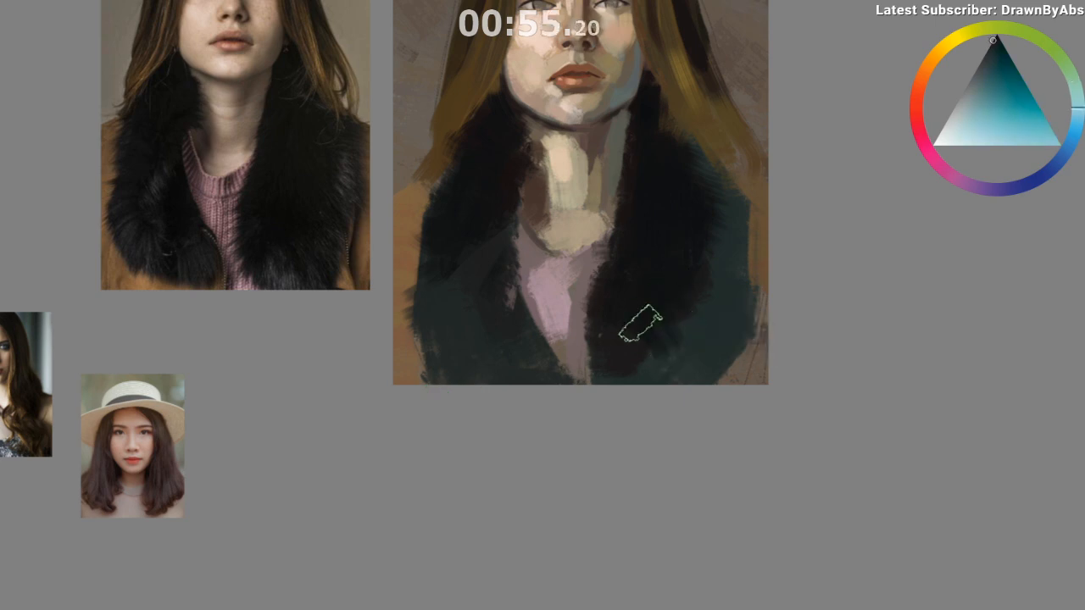
left_click_drag(676, 474, 653, 534)
Step: Sample dark browns from the hair and rework the strands where the hair meets the fur collar
scroll(658, 521, "up", 1)
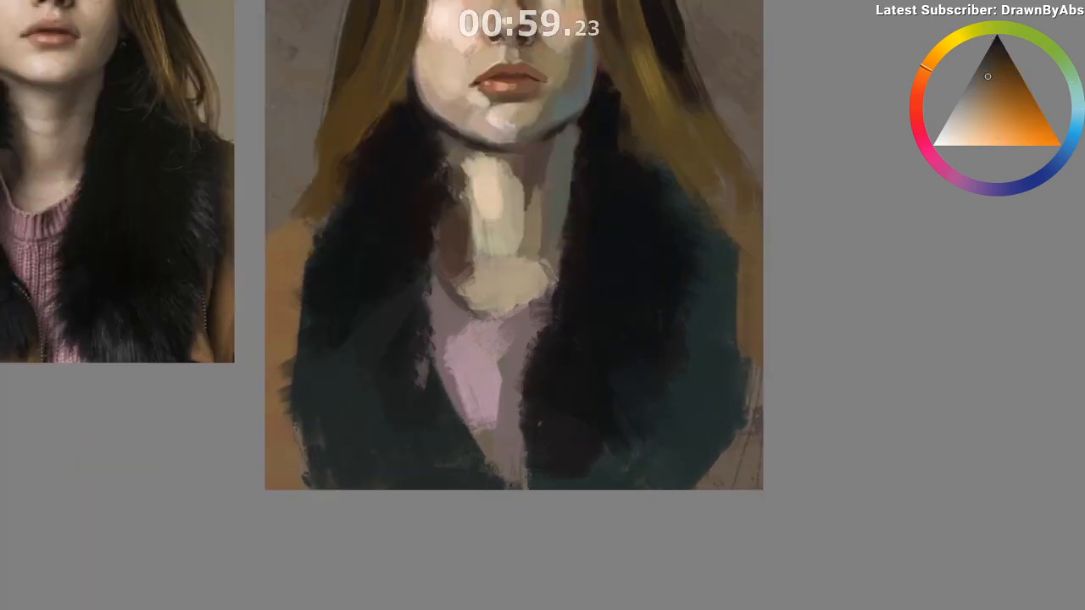
left_click(644, 127, "ctrl")
left_click(638, 137, "ctrl")
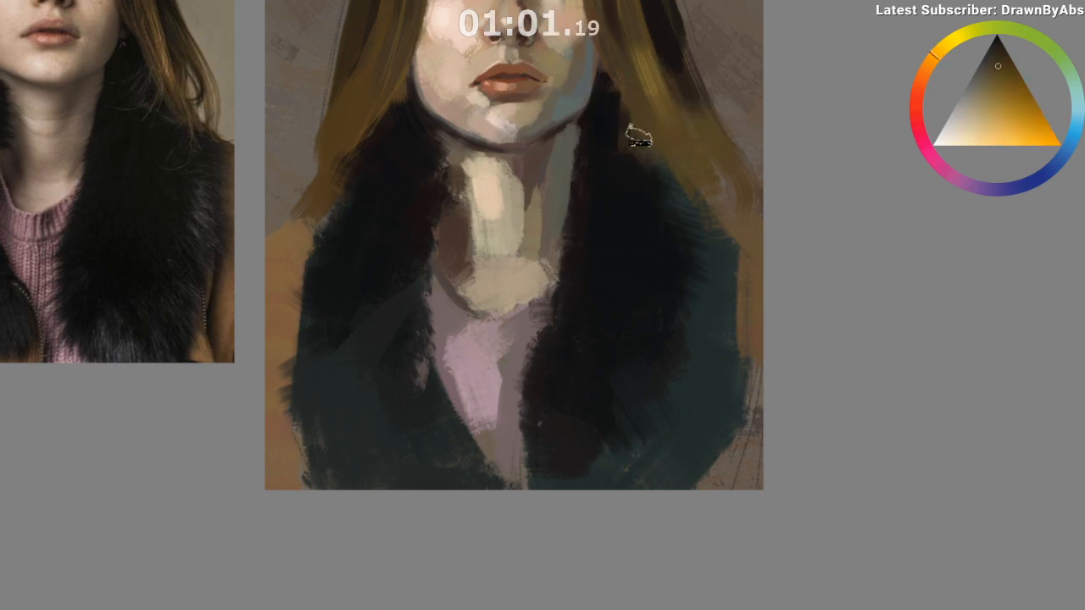
left_click_drag(641, 153, 627, 174)
left_click_drag(656, 286, 607, 321)
left_click_drag(585, 305, 635, 367)
left_click(451, 153, "ctrl")
left_click_drag(510, 341, 516, 378)
left_click_drag(760, 278, 774, 313)
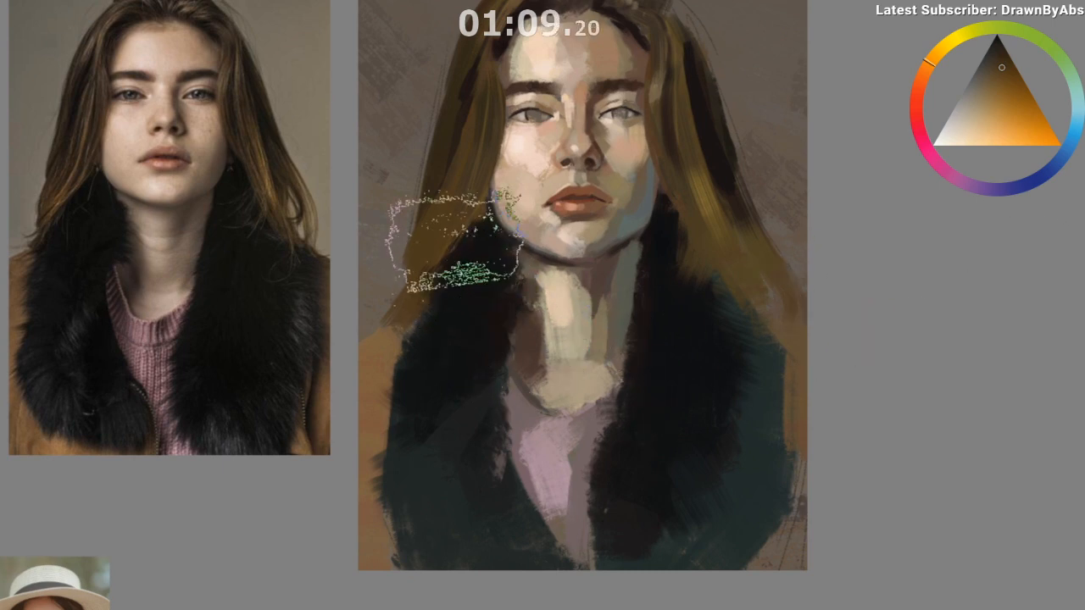
Step: Try a broad brown stroke over the lower left hair and undo it
mouse_move(455, 246)
left_mouse_down()
mouse_move(462, 188)
mouse_move(446, 289)
left_mouse_up()
left_click(442, 220, "ctrl")
key("ctrl+z")
key("ctrl+z")
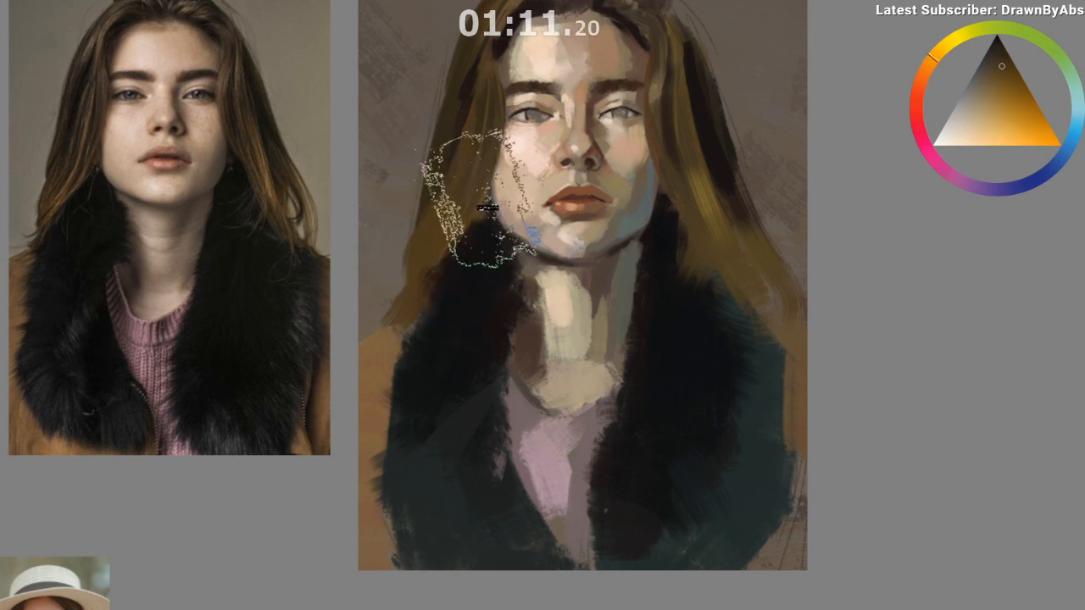
Step: Shrink the brush, pick a dark orange-brown and paint warmer strands down the left side of the hair
key("bracketleft")
key("bracketleft")
key("bracketleft")
left_click(927, 76)
left_click(1003, 60)
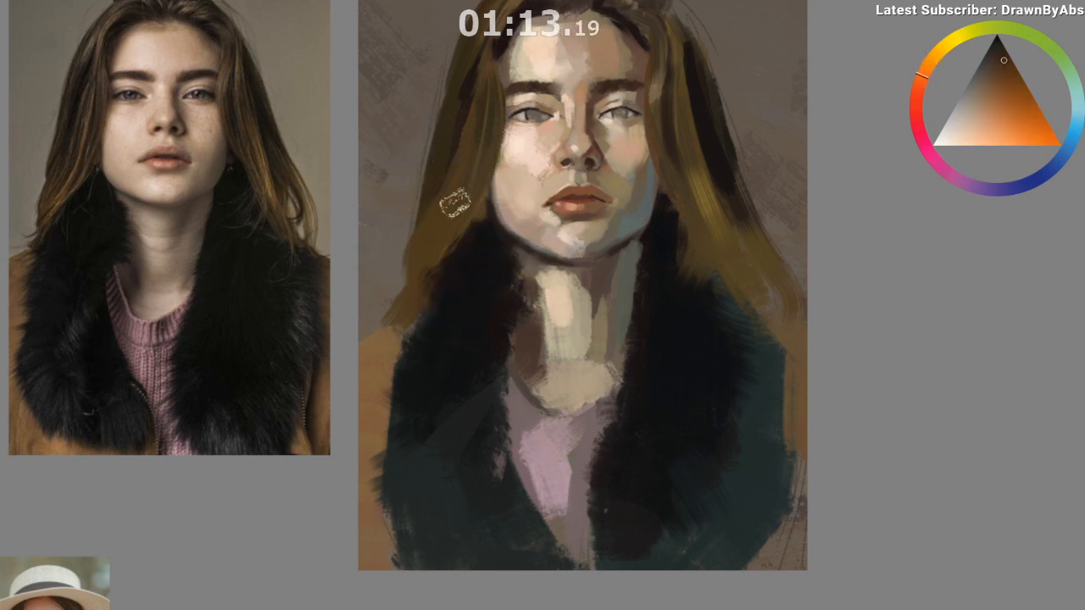
left_click(437, 232, "ctrl")
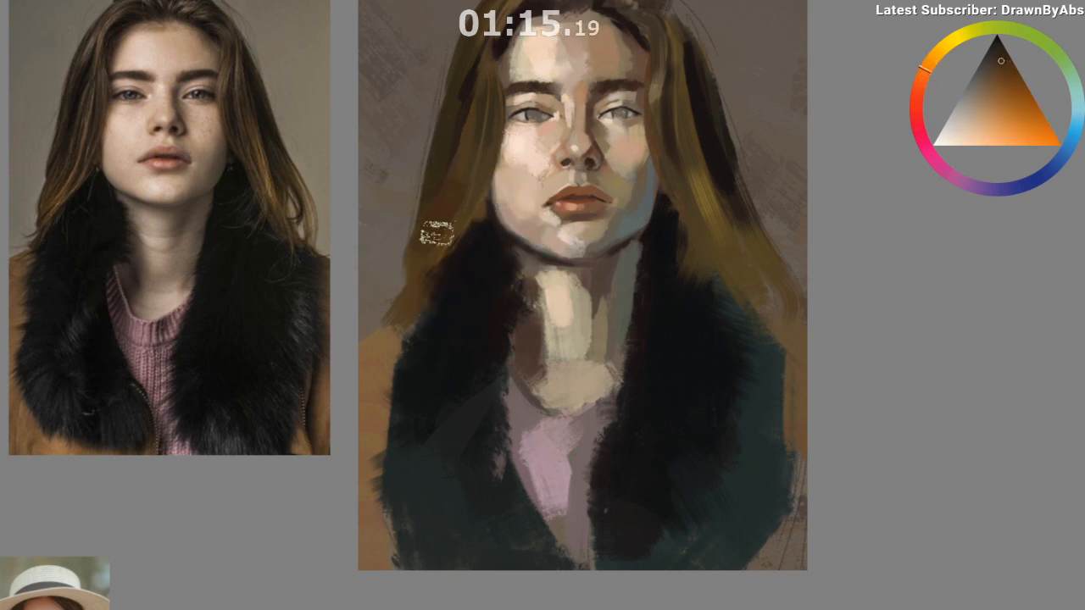
left_click_drag(441, 225, 471, 161)
left_click_drag(450, 205, 454, 179)
left_click(462, 135, "ctrl")
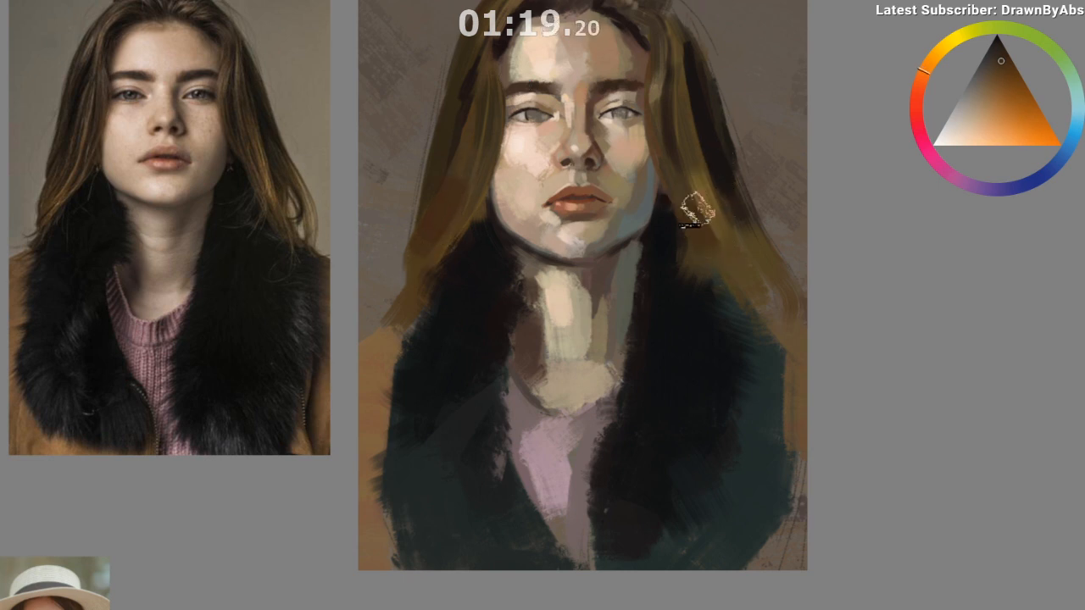
Step: Add dark brown strands to the lower right hair above the fur collar with the sampled hair tones
left_click_drag(688, 205, 706, 240)
left_click(673, 183, "ctrl")
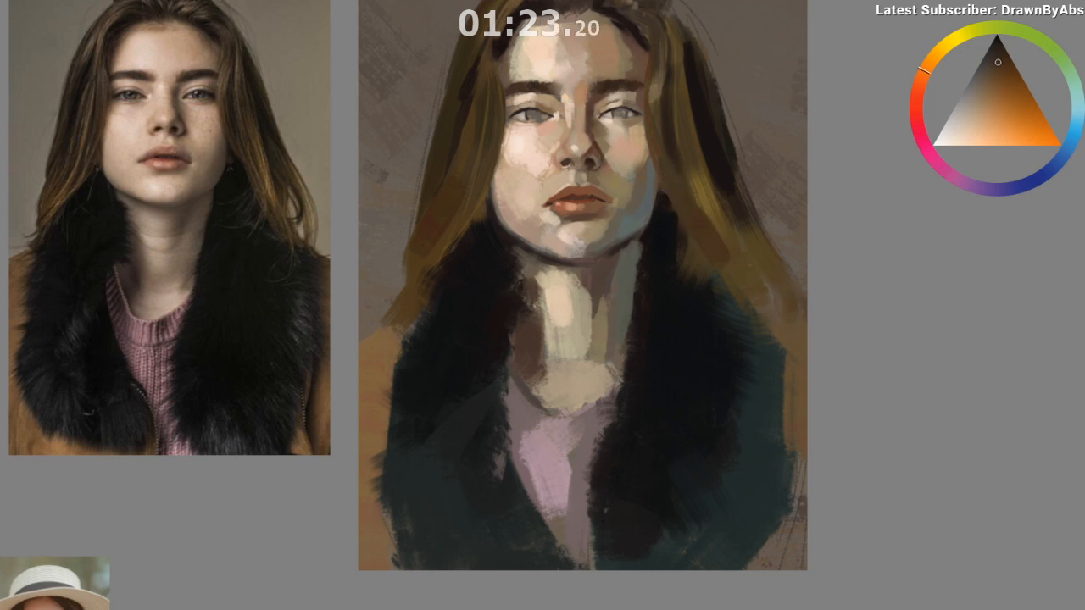
left_click_drag(763, 344, 769, 390)
left_click_drag(724, 446, 750, 443)
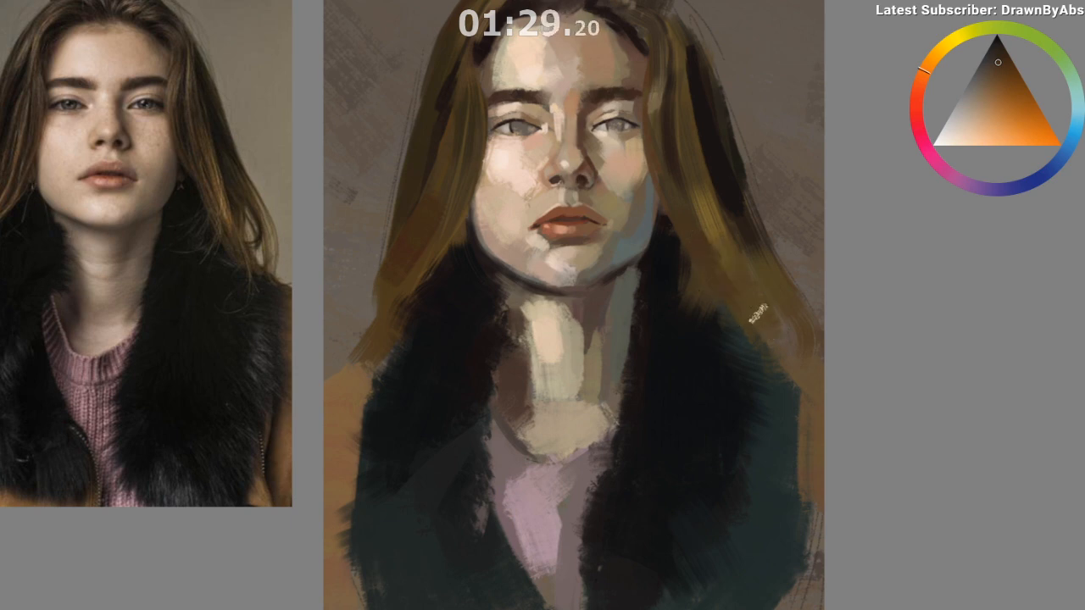
Step: Sample a reddish near-black and darken the upper outer strands of the left hair
left_click_drag(519, 319, 538, 292)
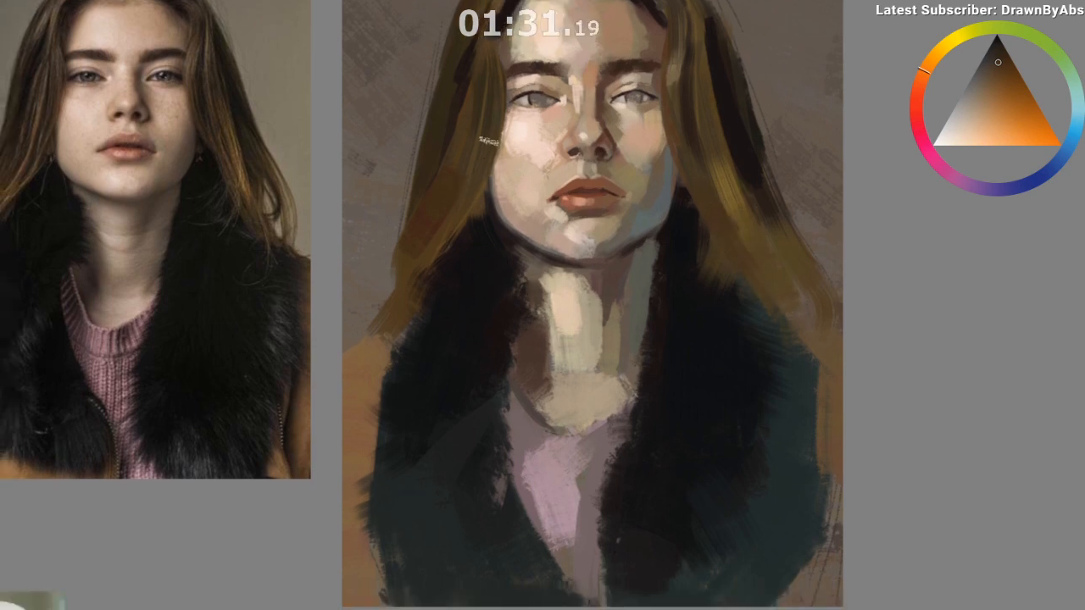
left_click(465, 64, "alt")
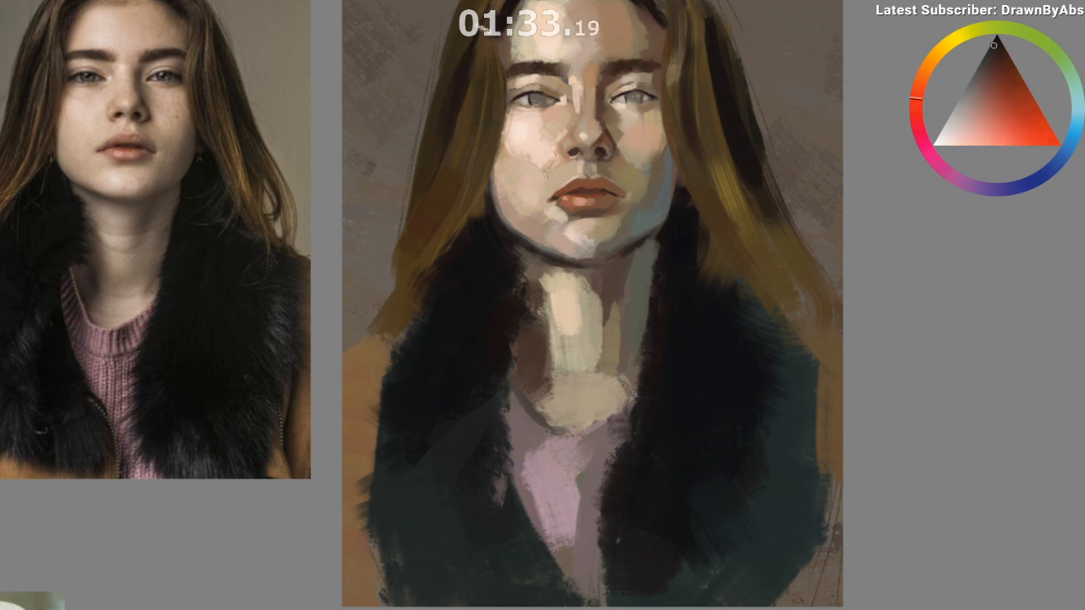
left_click_drag(451, 65, 436, 103)
left_click_drag(548, 278, 554, 346)
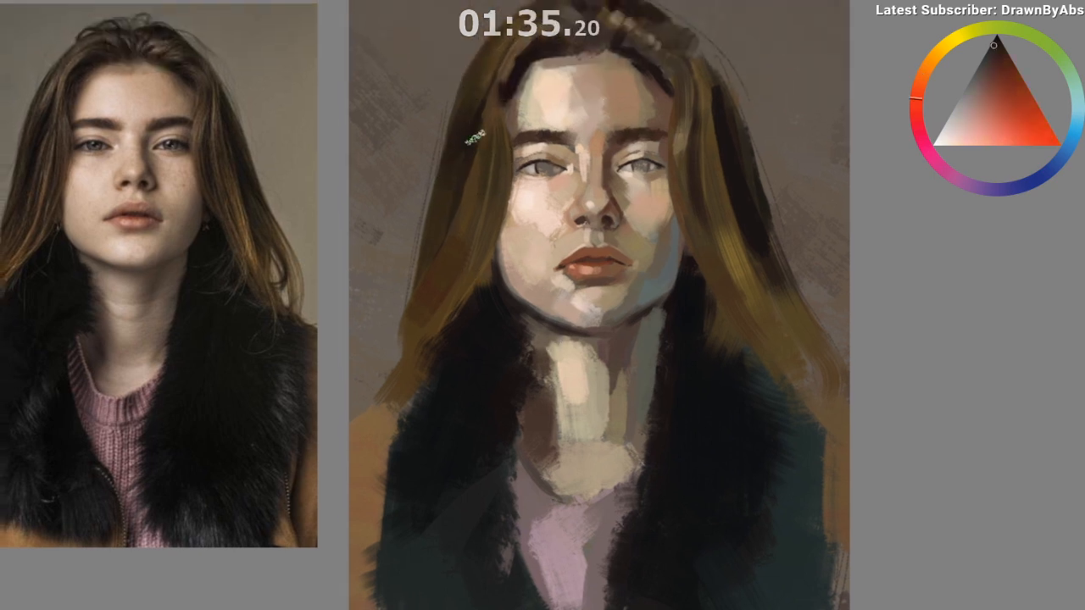
left_click_drag(459, 112, 441, 174)
left_click(425, 286, "alt")
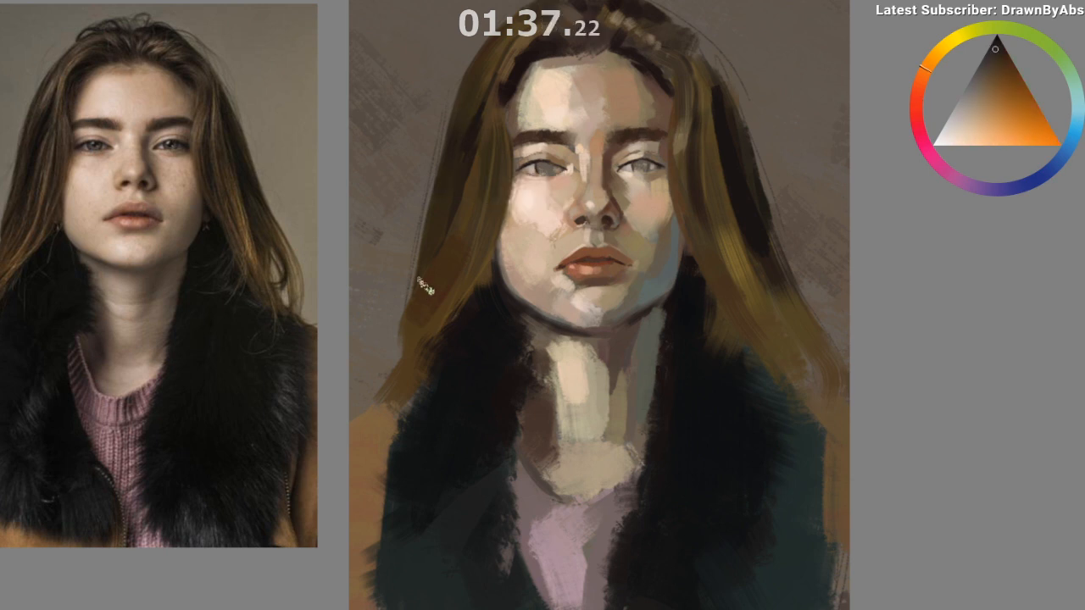
Step: Sample near-black and dark brown tones to refine the outer right hair and the hairline above the forehead
left_click(776, 201, "alt")
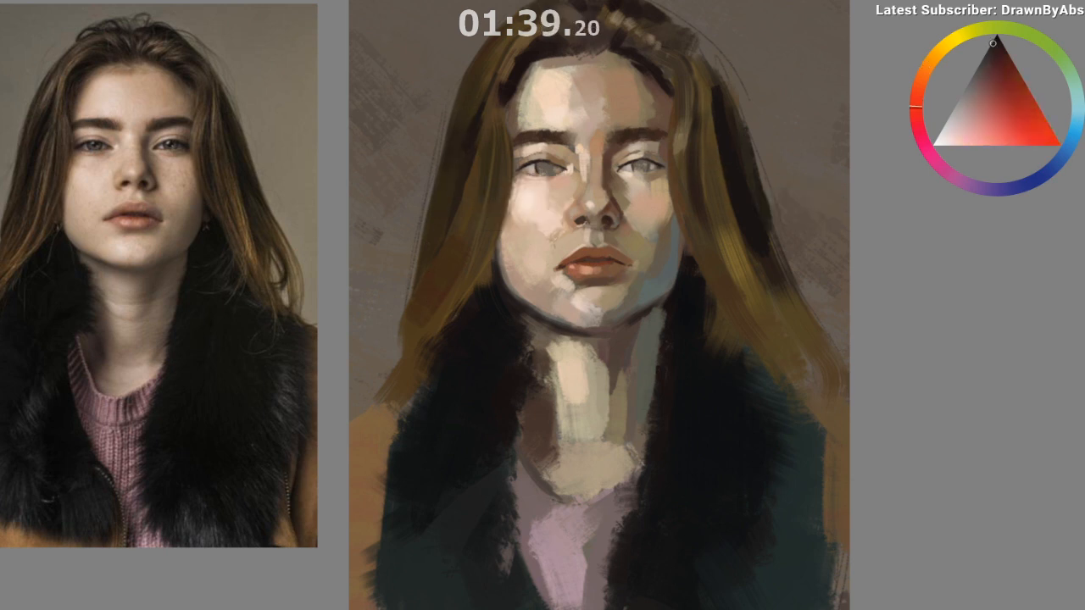
left_click(749, 139, "alt")
left_click(734, 116, "alt")
left_click(648, 77, "alt")
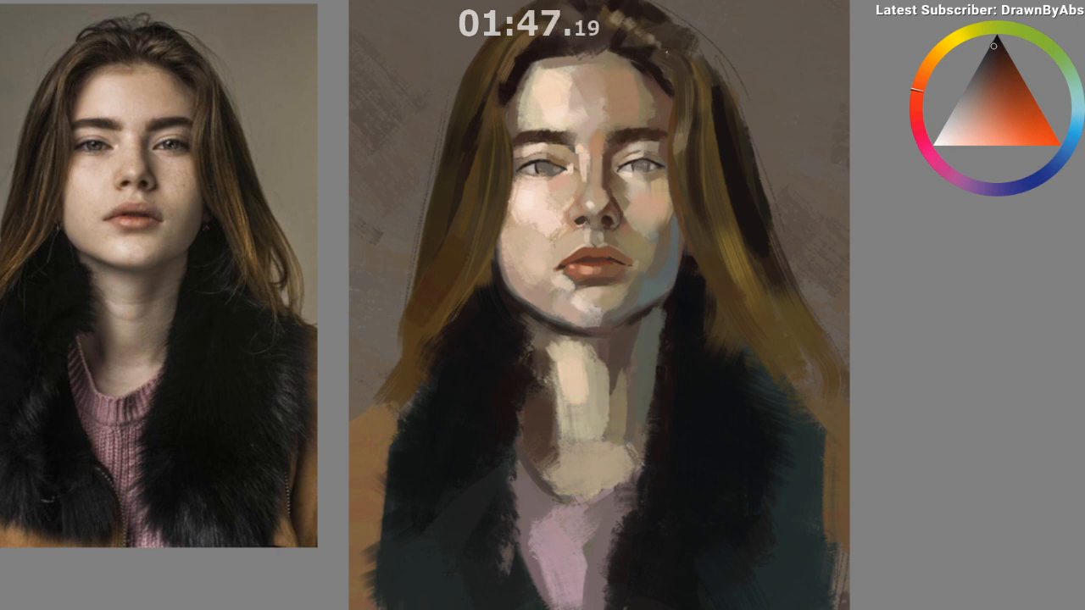
left_click(654, 69, "alt")
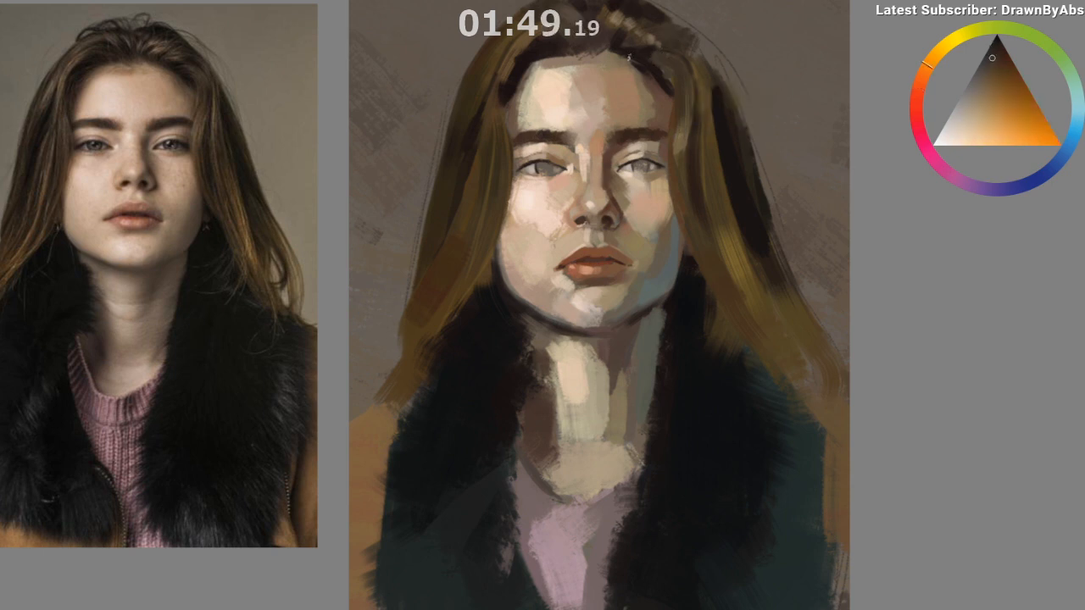
Step: Mirror the view horizontally and refine the hairline above the forehead with browns sampled from the painting
key("m")
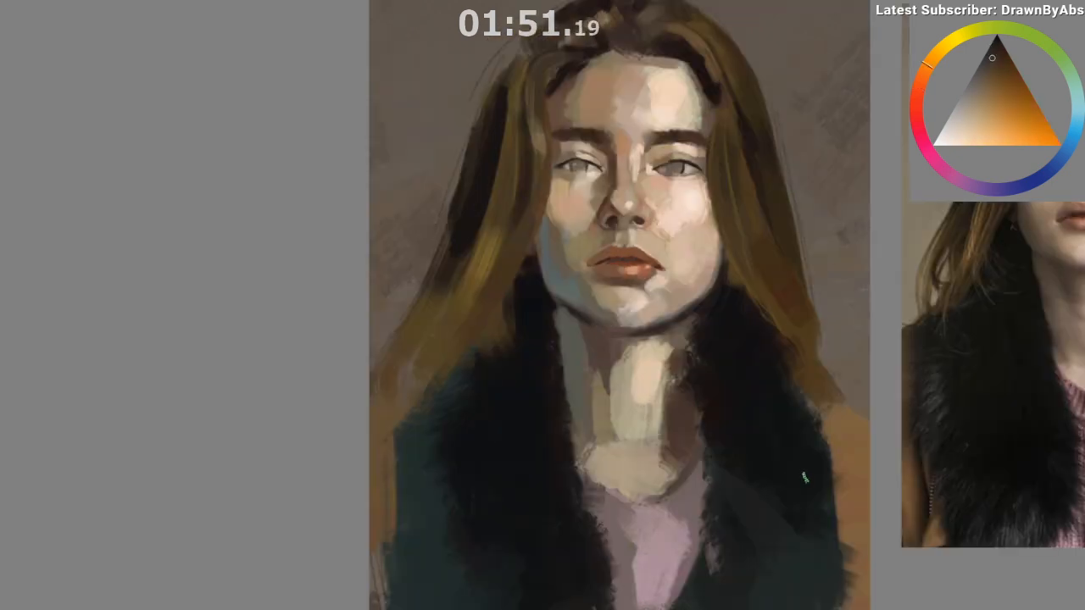
left_click_drag(732, 542, 474, 573)
mouse_move(452, 578)
left_mouse_down()
mouse_move(415, 577)
mouse_move(442, 569)
left_mouse_up()
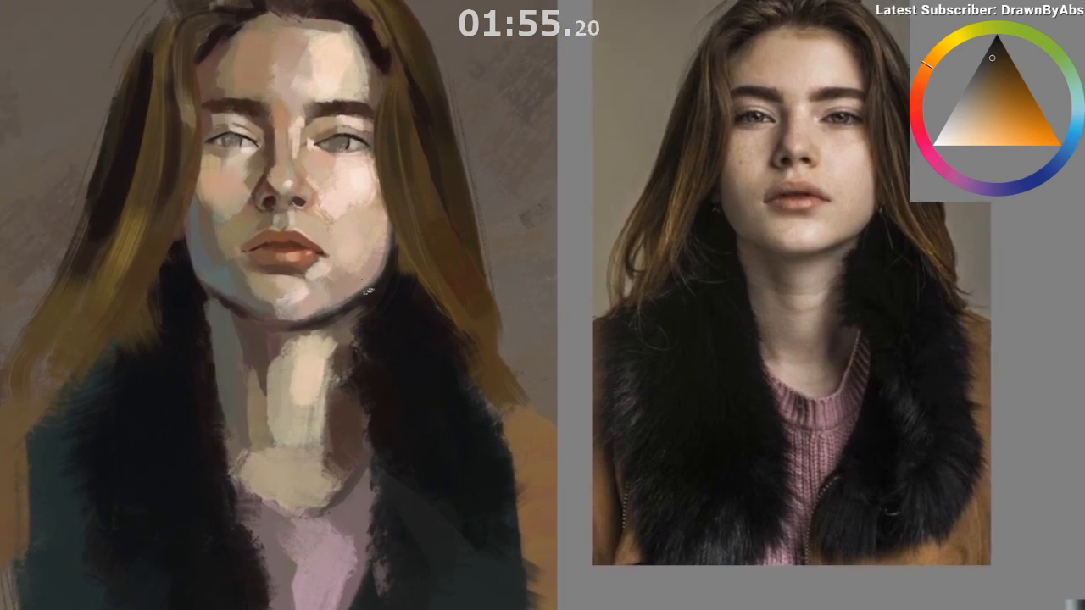
left_click(218, 38, "ctrl")
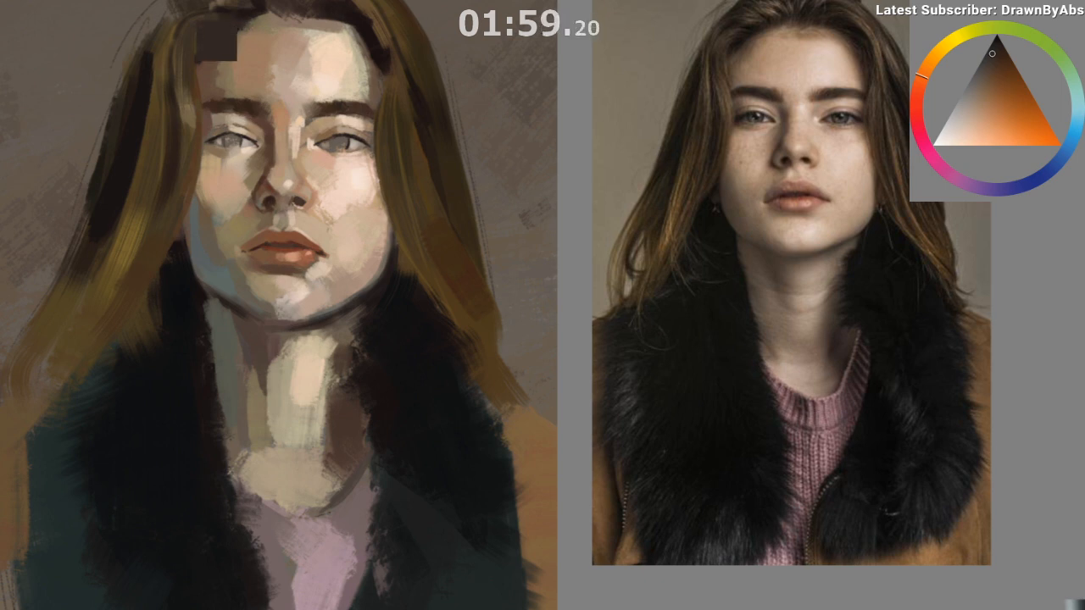
left_click(268, 26, "ctrl")
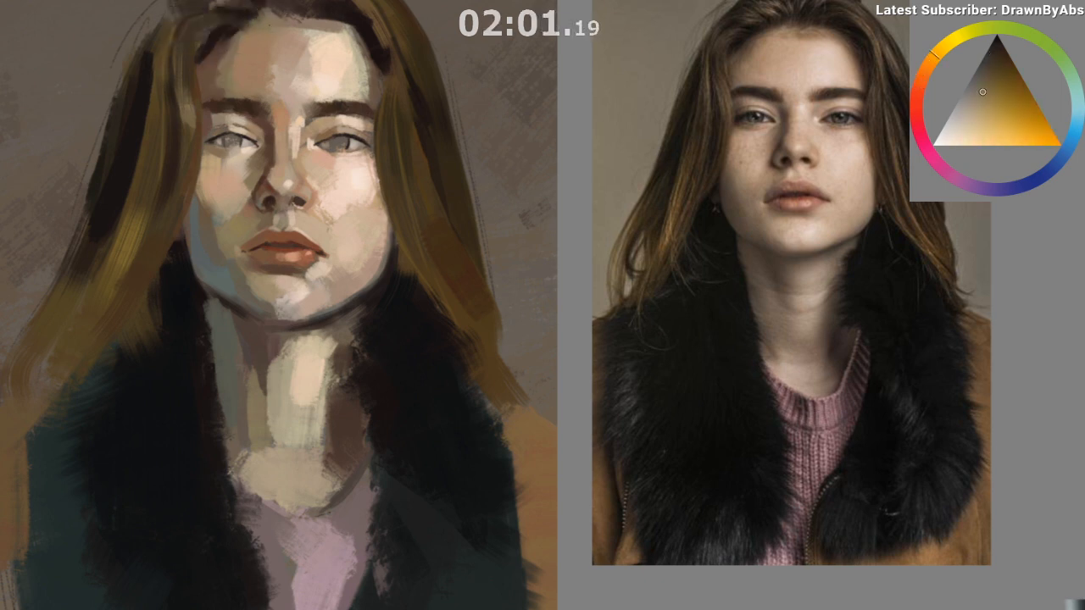
left_click(280, 16, "ctrl")
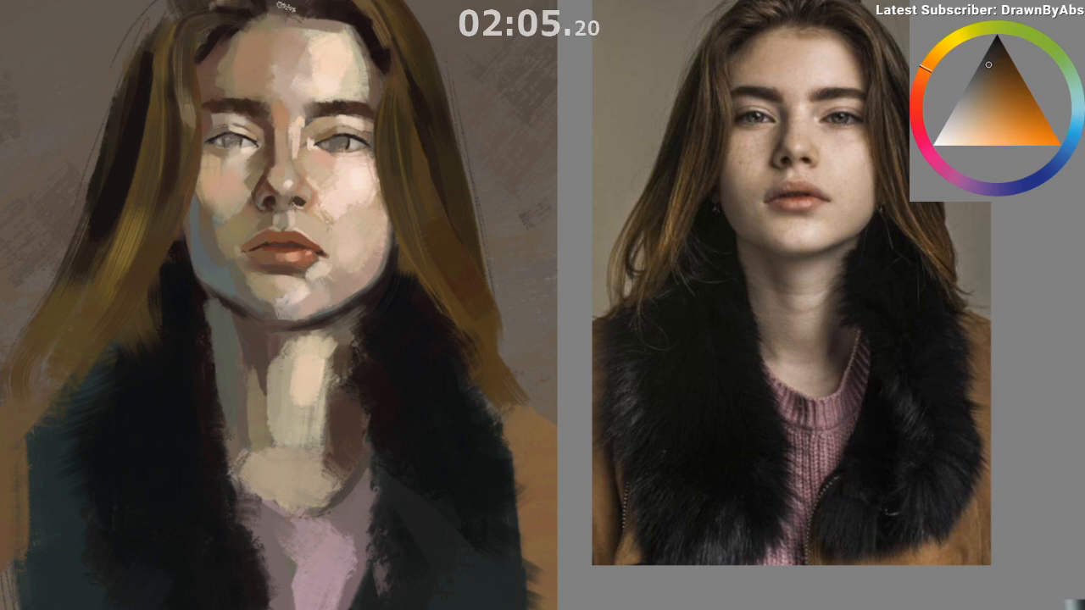
left_click(302, 8, "ctrl")
Step: Mirror the view horizontally and refine the hairline above the forehead with reddish near-black and dark brown tones sampled from the painting
key("m")
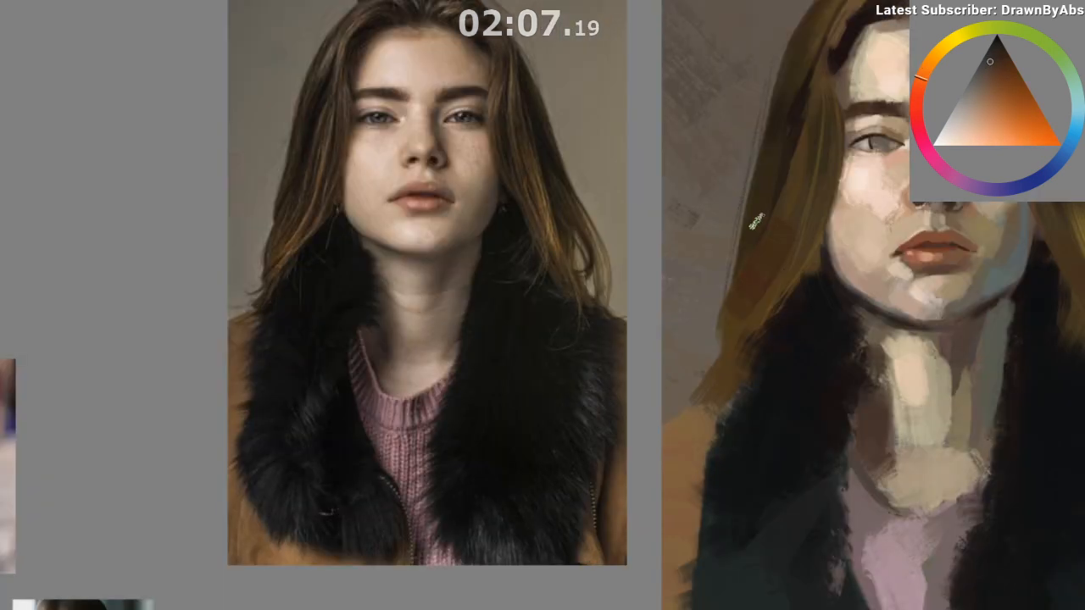
left_click_drag(511, 431, 236, 448)
left_click(585, 63, "ctrl")
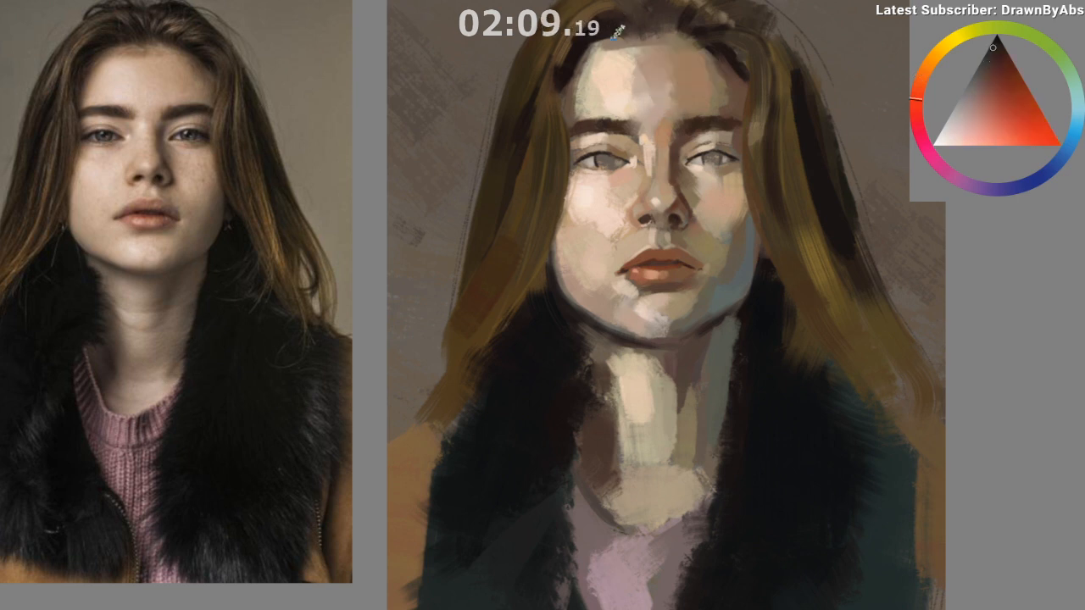
left_click(575, 58, "ctrl")
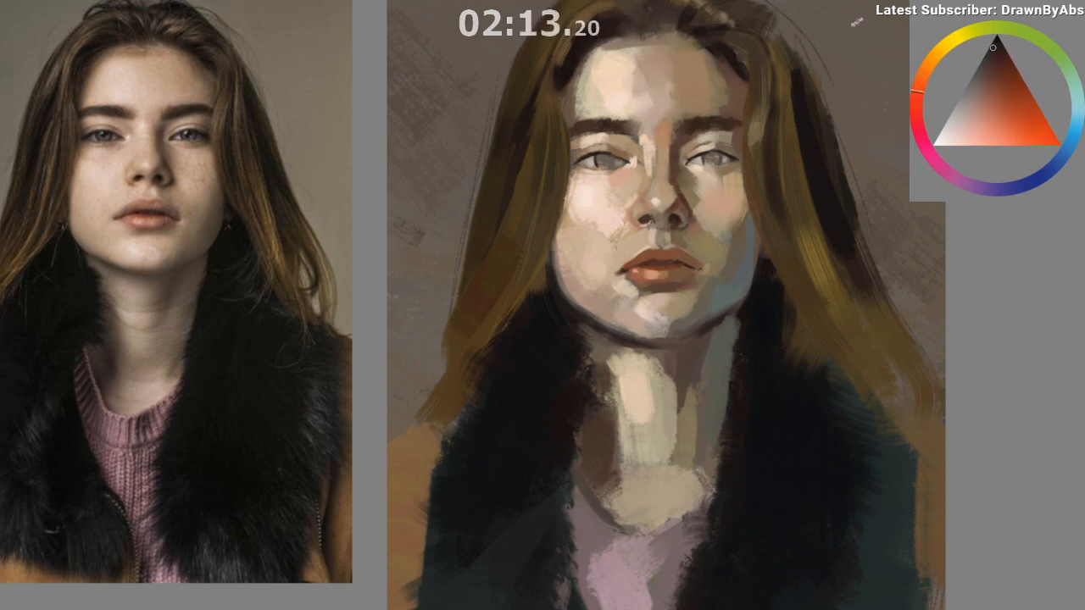
left_click_drag(717, 200, 683, 208)
left_click(610, 119, "ctrl")
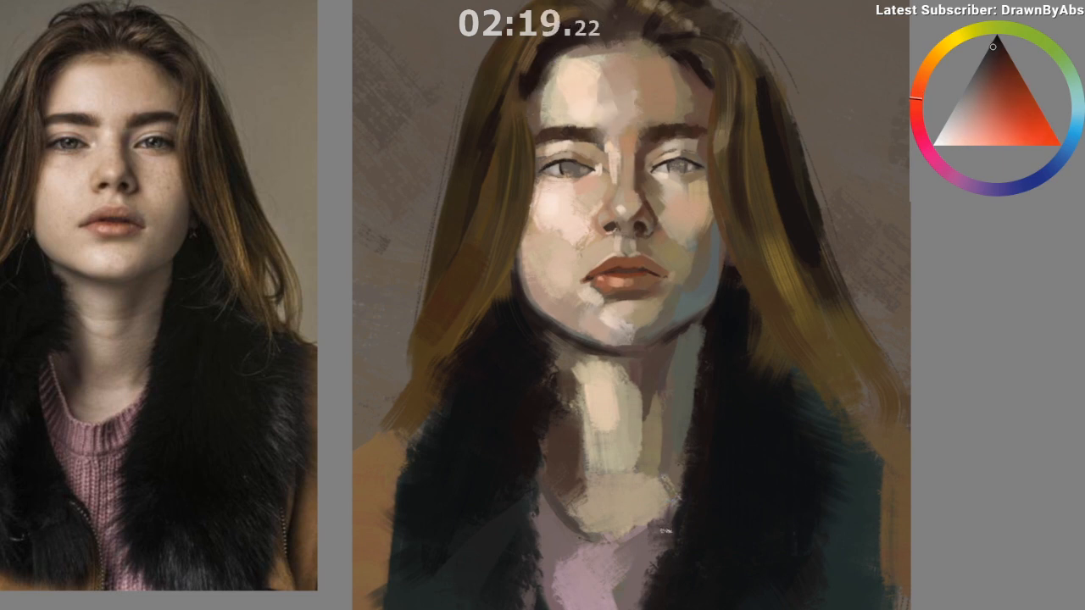
left_click_drag(656, 553, 651, 561)
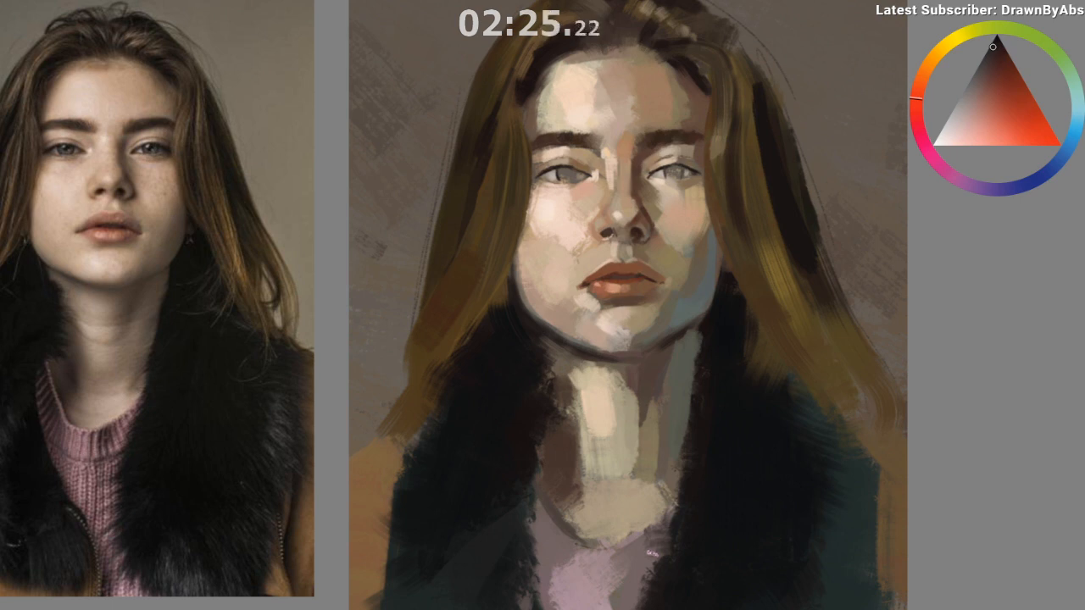
left_click(530, 87, "ctrl")
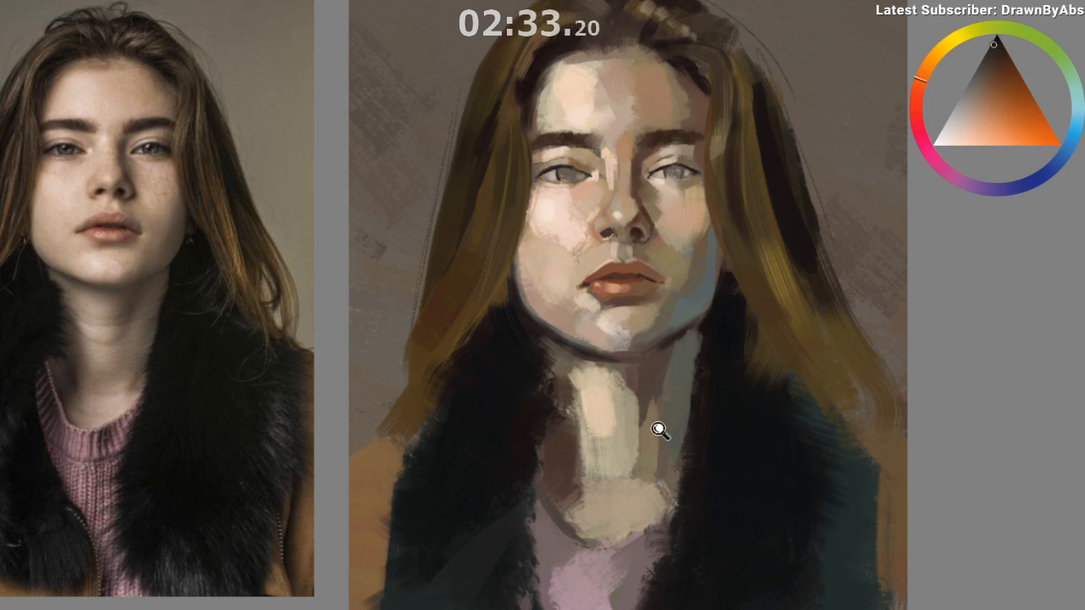
Step: Sample brown tones from the left hair and refine the strands beside the forehead
scroll(627, 449, "down", 1)
left_click(533, 131, "ctrl")
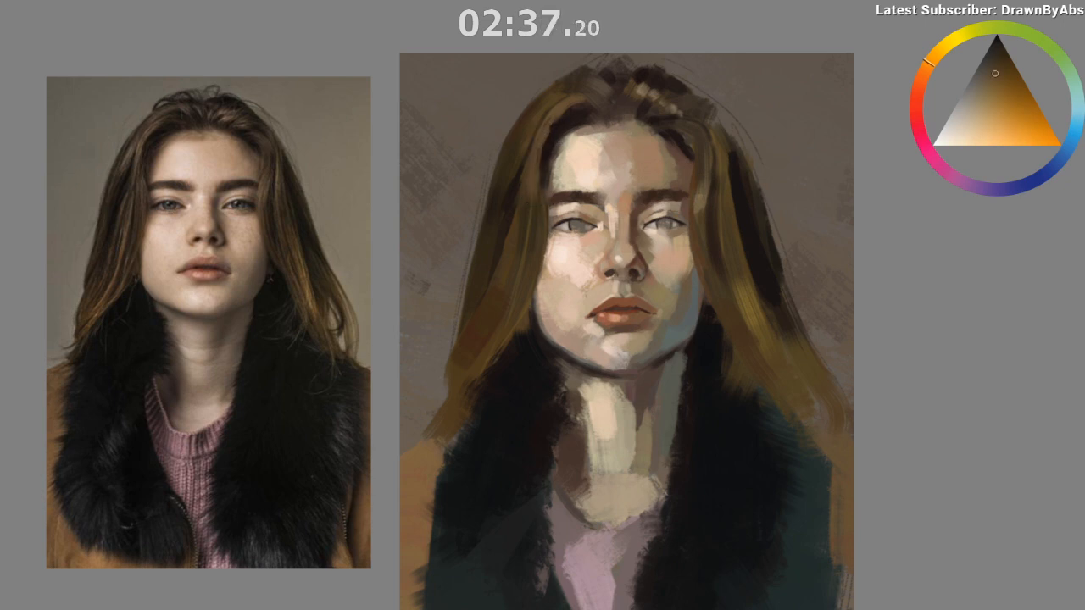
left_click(534, 159, "ctrl")
scroll(738, 424, "up", 1)
Step: Sample a light ochre, brighten the golden strands of the right hair, and blend them with sampled browns
left_click(593, 201, "ctrl")
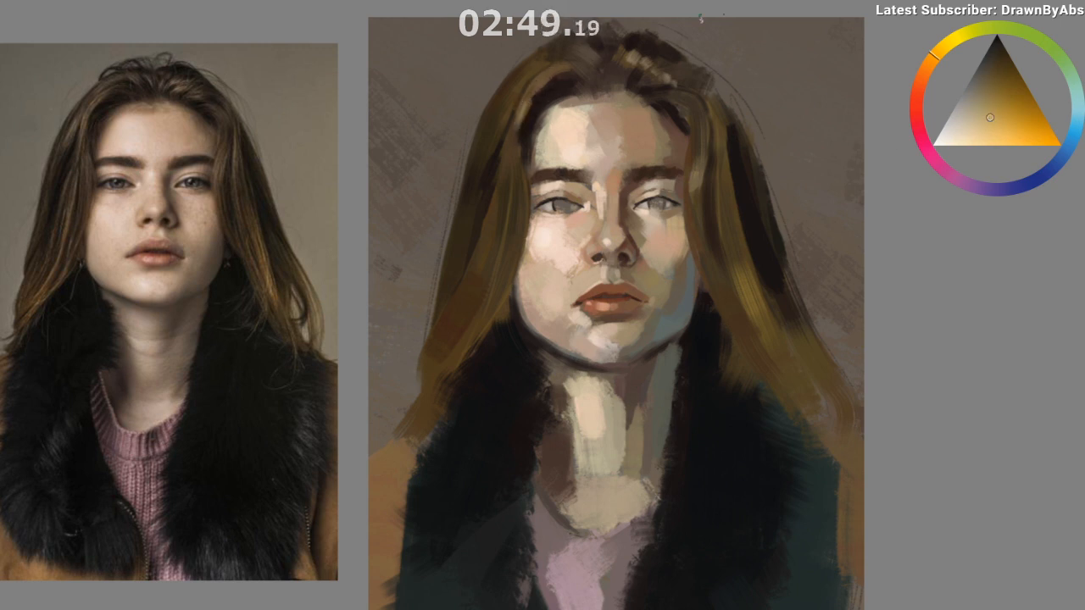
left_click_drag(809, 96, 777, 95)
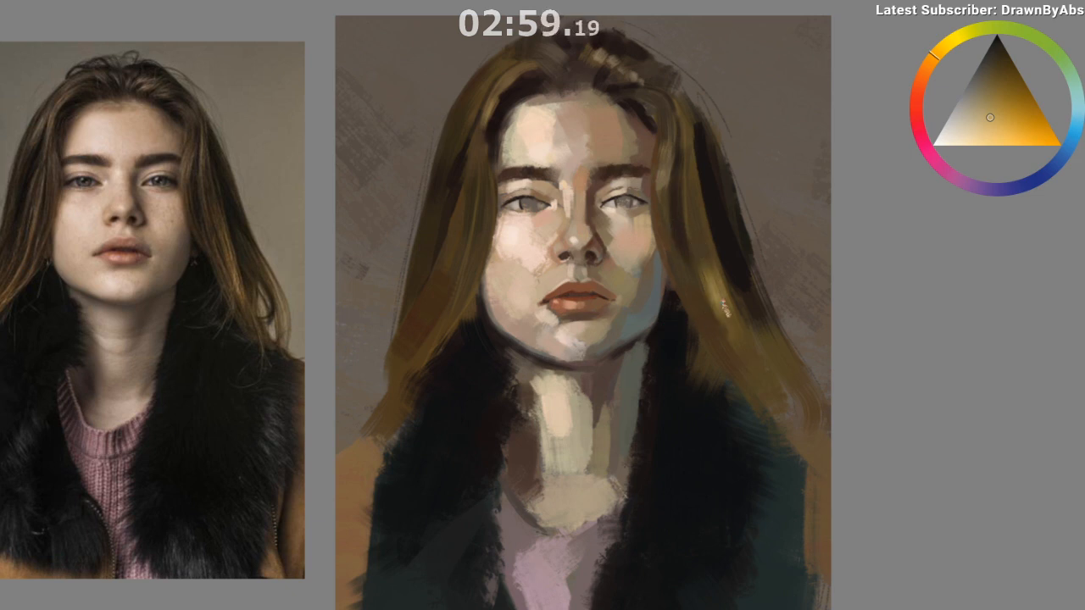
left_click_drag(713, 279, 744, 351)
left_click(705, 270, "ctrl")
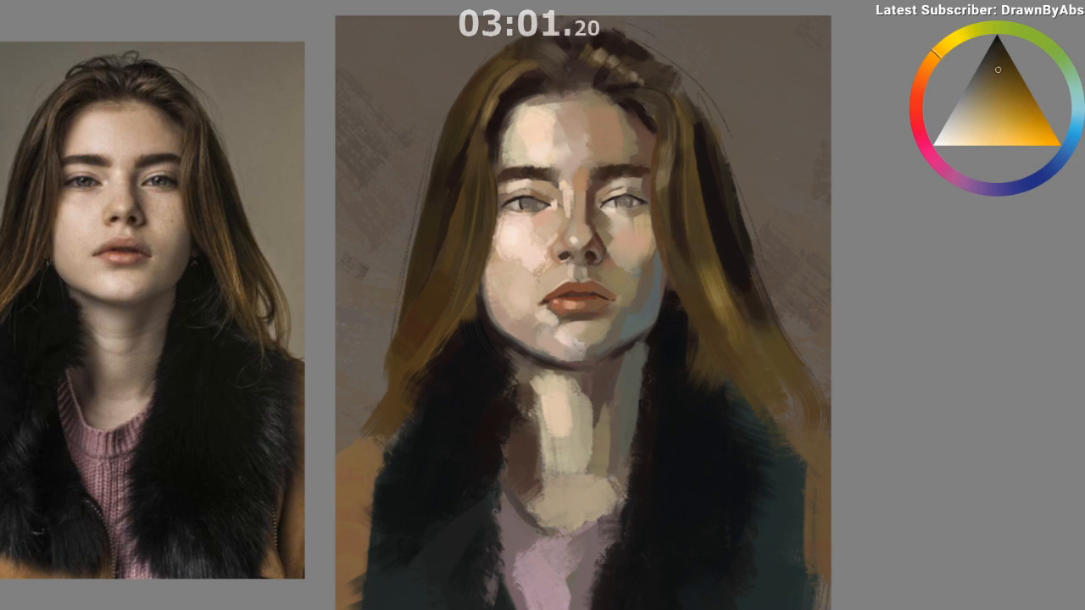
left_click(675, 216, "ctrl")
mouse_move(687, 171)
left_mouse_down()
mouse_move(695, 251)
mouse_move(739, 263)
left_mouse_up()
left_click(693, 297, "ctrl")
left_click(705, 271, "ctrl")
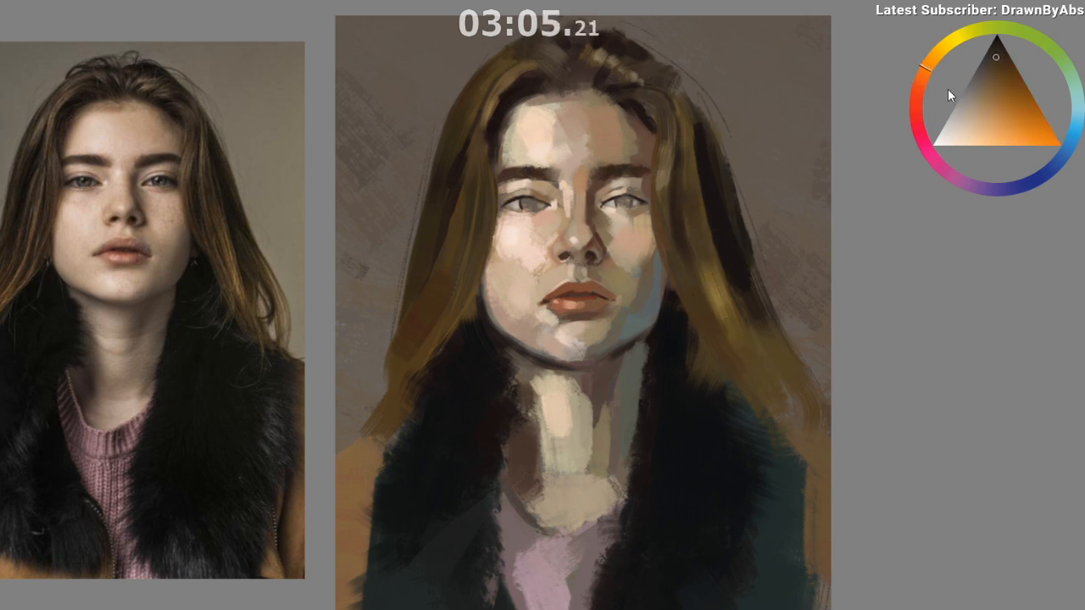
left_click_drag(697, 176, 705, 234)
Step: Mirror the view and try to rework the outer edge of the left hair with sampled near-black and background tones
key("m")
left_click_drag(509, 454, 309, 444)
left_click(214, 189, "ctrl")
left_click_drag(227, 121, 209, 212)
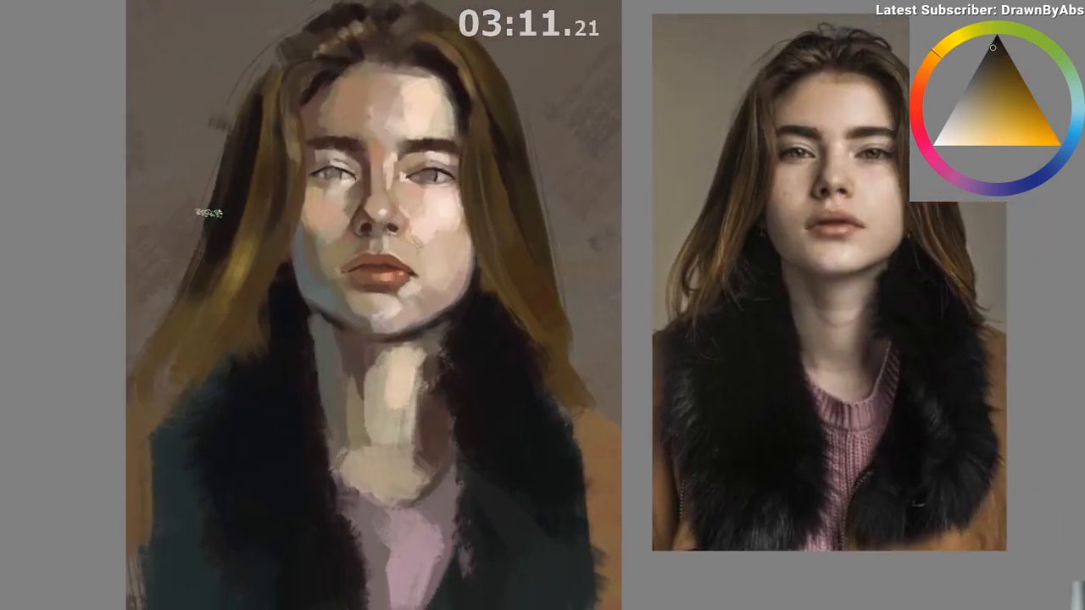
key("ctrl+z")
left_click(167, 170, "ctrl")
left_click_drag(225, 140, 202, 243)
key("ctrl+z")
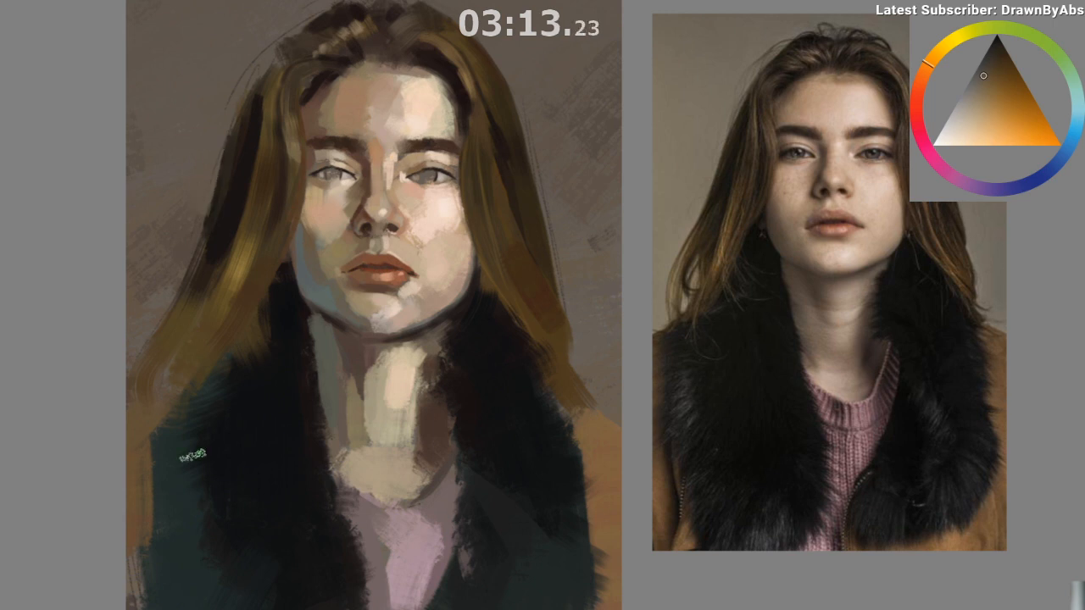
Step: Mirror the view back, sample the background's grey-brown, and shift its hue slightly toward yellow
key("m")
mouse_move(640, 544)
left_mouse_down()
mouse_move(548, 591)
mouse_move(475, 601)
left_mouse_up()
left_click(482, 254, "ctrl")
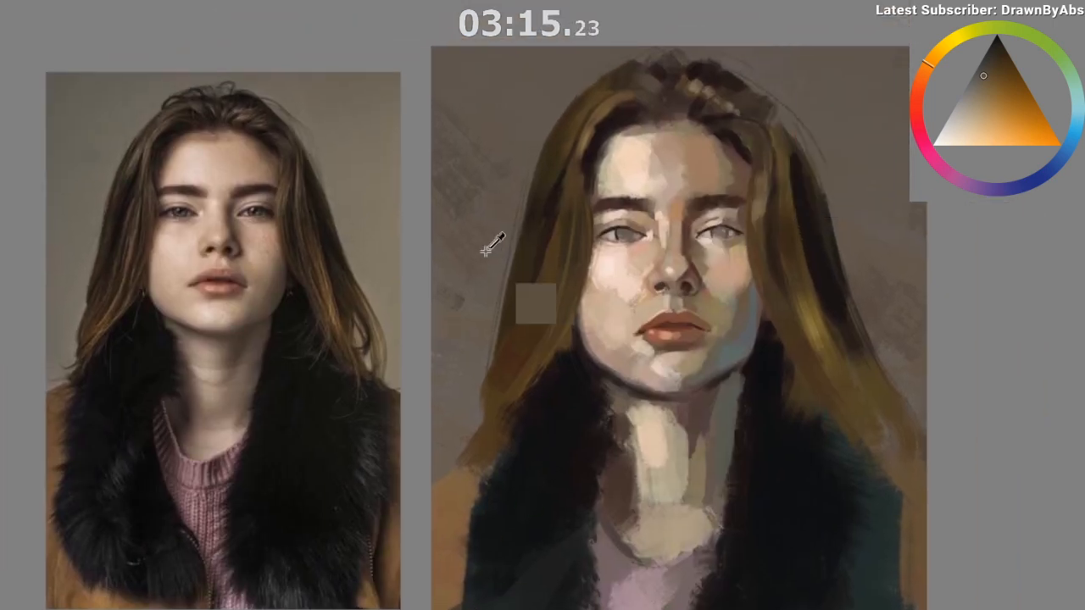
left_click_drag(441, 352, 389, 280)
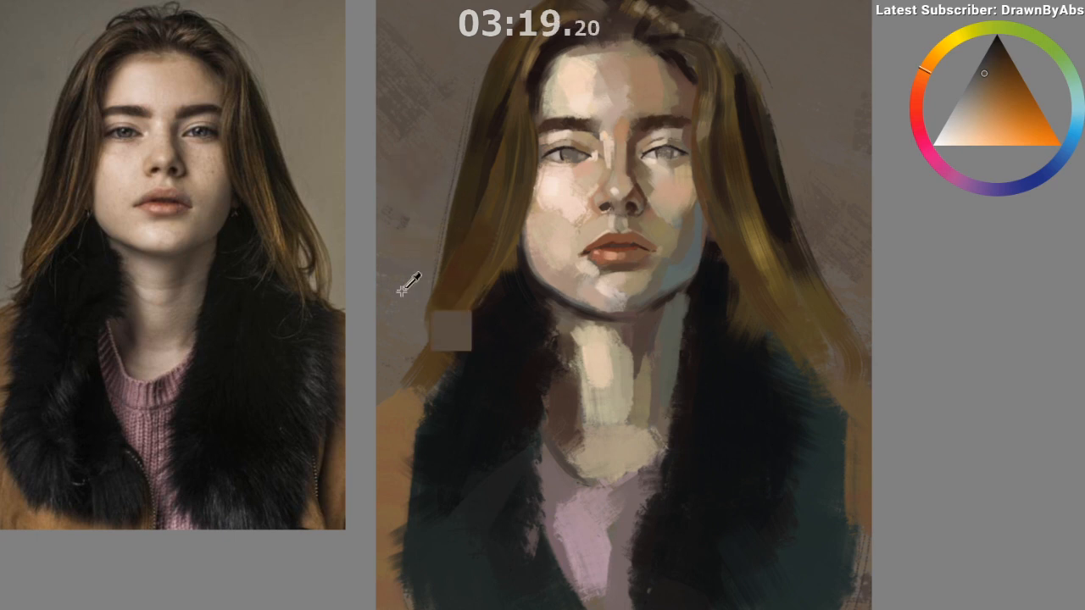
left_click(569, 265, "ctrl")
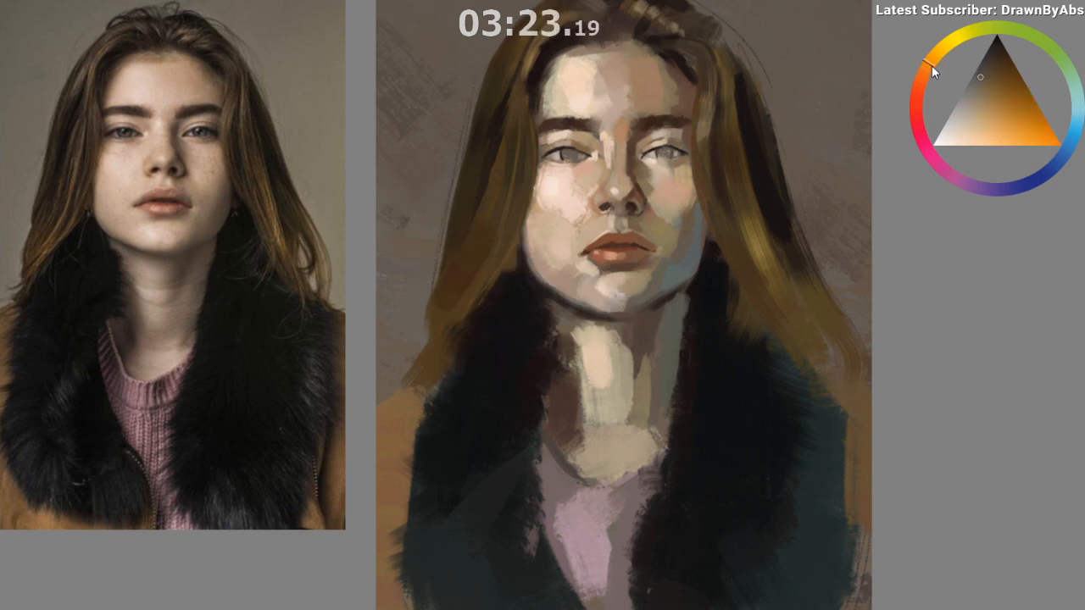
left_click_drag(931, 65, 938, 51)
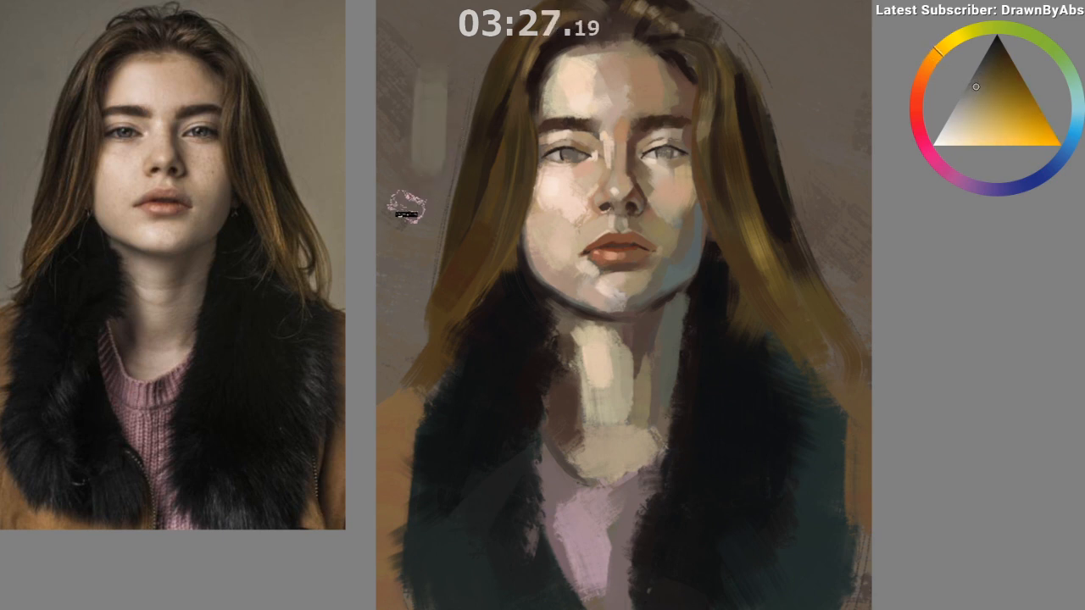
Step: Brush lighter grey-brown strokes over the background beside the left hair and undo the last three changes
mouse_move(405, 231)
left_mouse_down()
mouse_move(389, 280)
mouse_move(402, 207)
left_mouse_up()
left_click(402, 241, "ctrl")
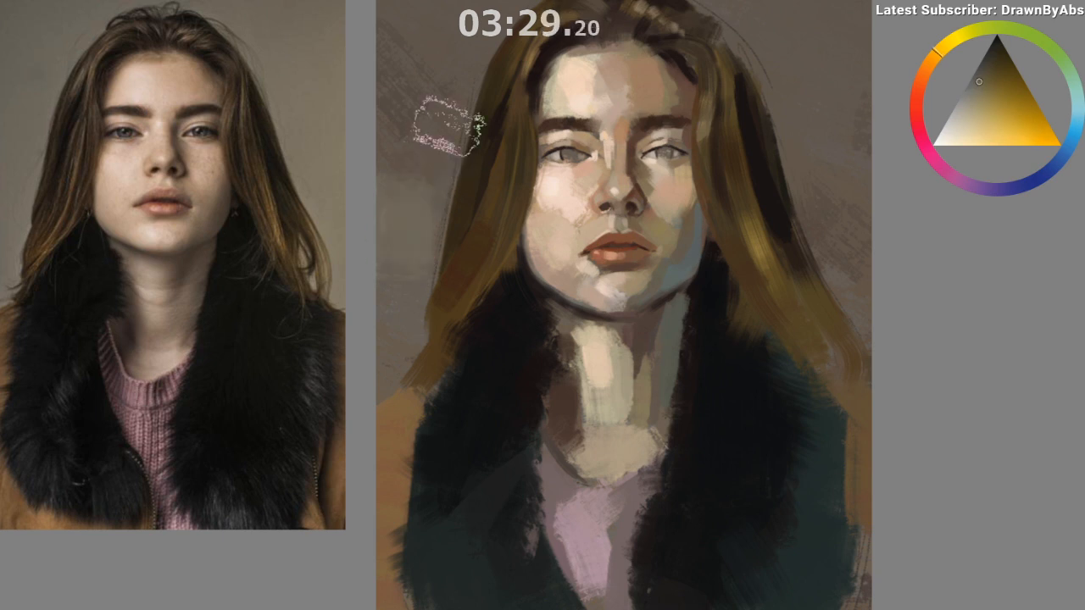
left_click_drag(446, 125, 416, 199)
left_click(449, 311, "ctrl")
left_click_drag(375, 303, 400, 279)
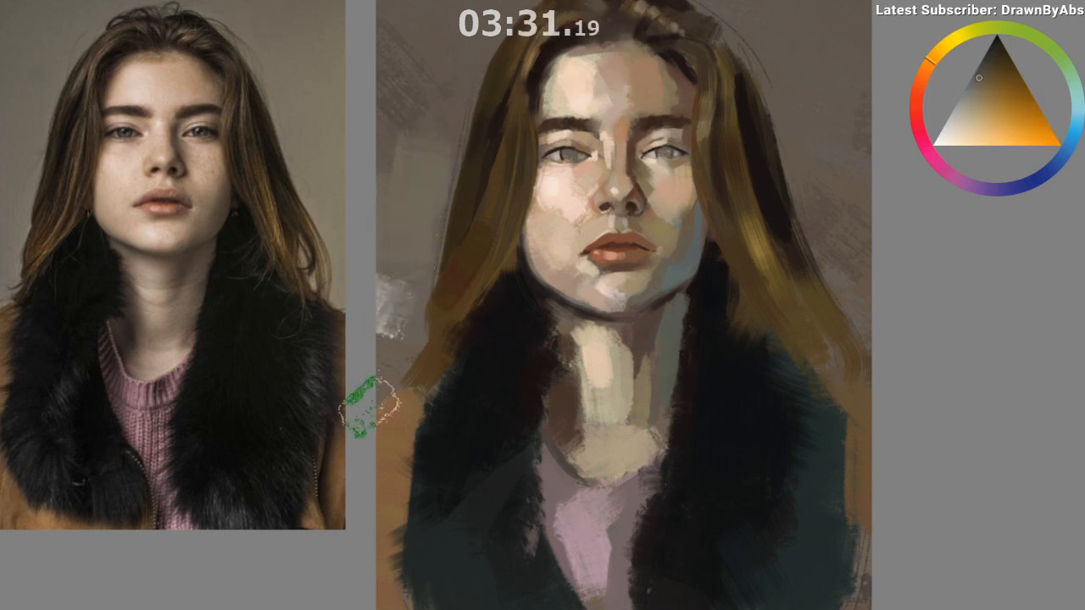
key("ctrl+z")
key("ctrl+z")
key("ctrl+z")
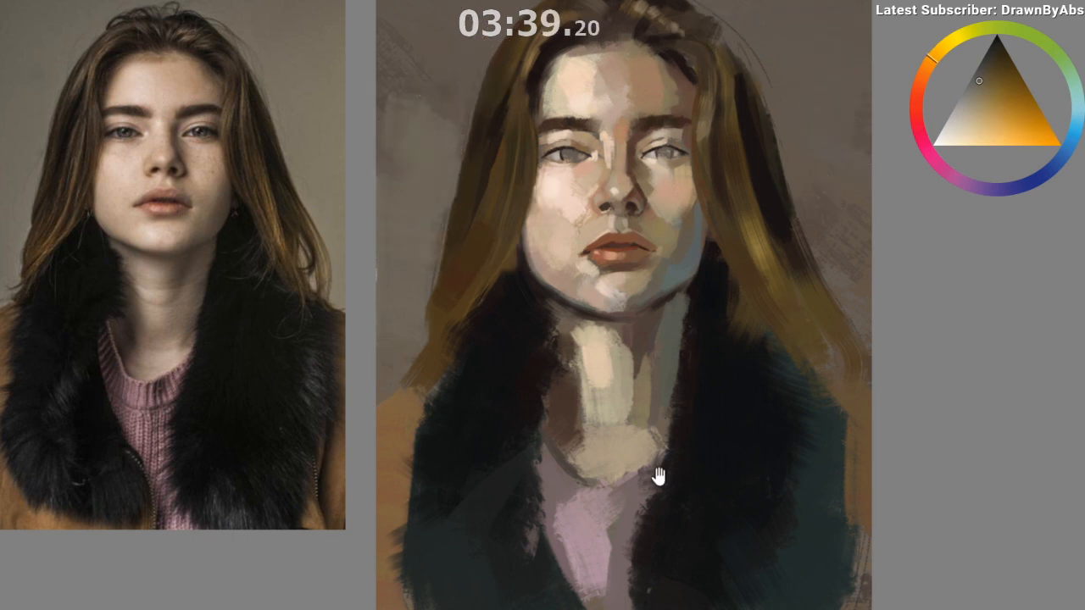
Step: Cover the background beside the lower right hair with broad strokes of lighter, yellowish grey-brown sampled from the painting
left_click_drag(653, 477, 620, 457)
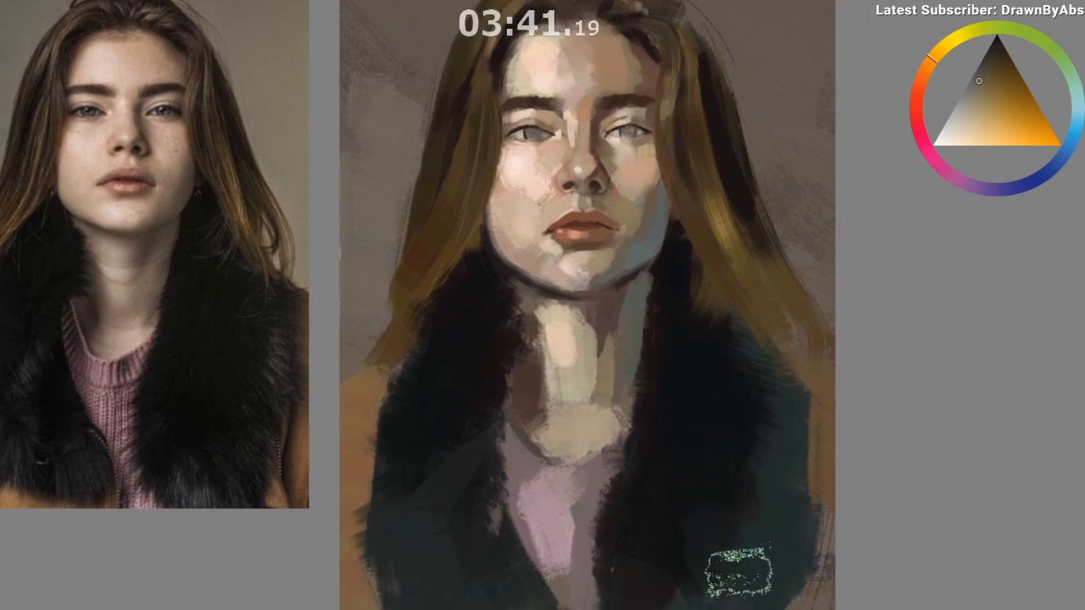
left_click_drag(794, 179, 813, 260)
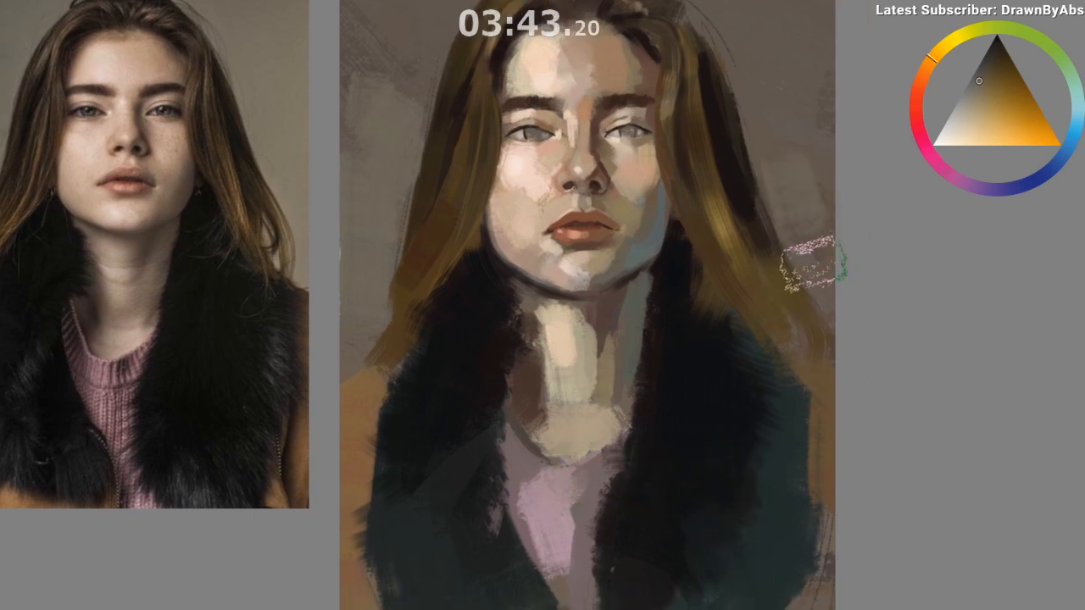
left_click(805, 241, "ctrl")
mouse_move(817, 207)
left_mouse_down()
mouse_move(790, 259)
mouse_move(821, 281)
left_mouse_up()
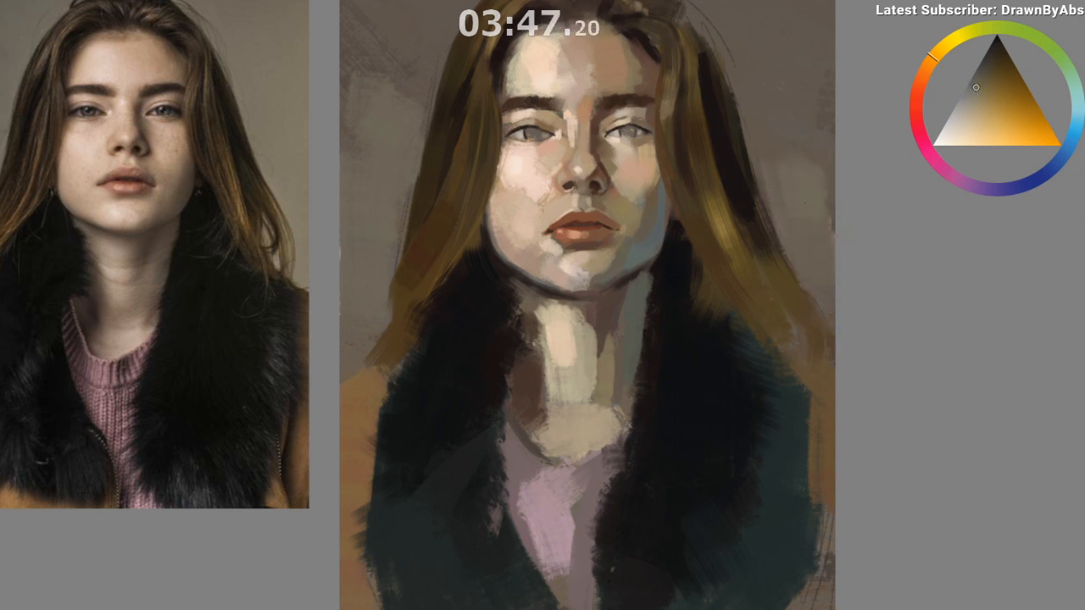
left_click(812, 150, "ctrl")
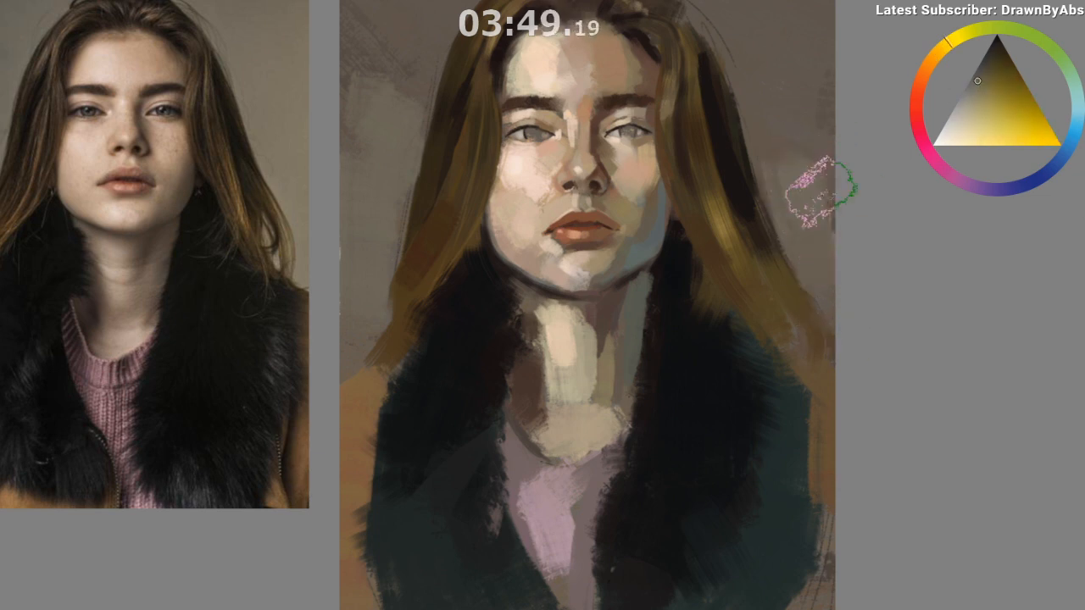
left_click(809, 214, "ctrl")
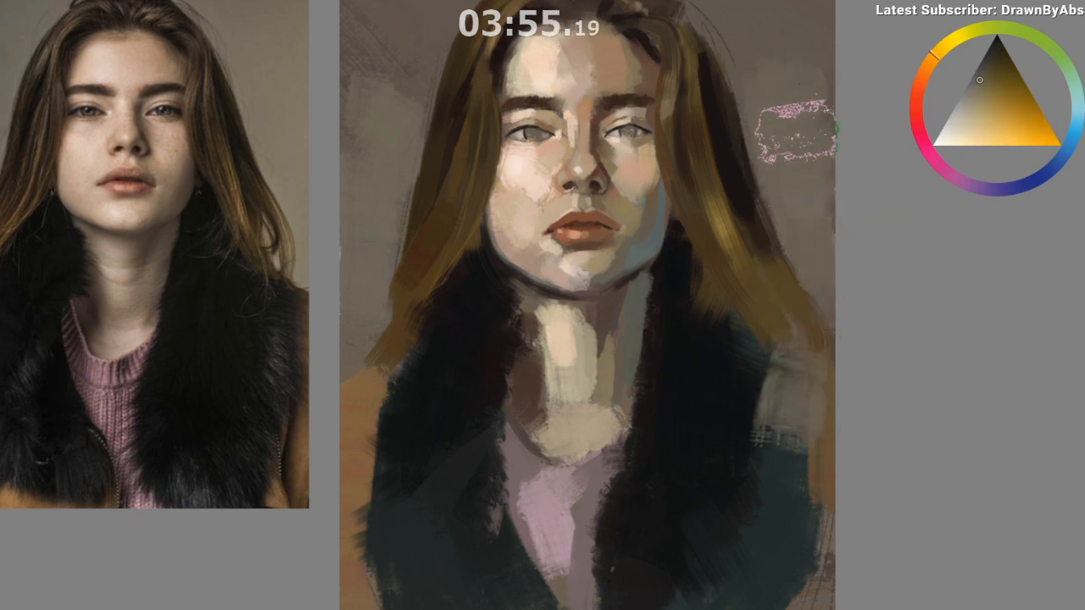
Step: Smooth the upper right background along the outer edge of the hair with sampled grey-brown
left_click(775, 86, "ctrl")
left_click_drag(750, 83, 773, 140)
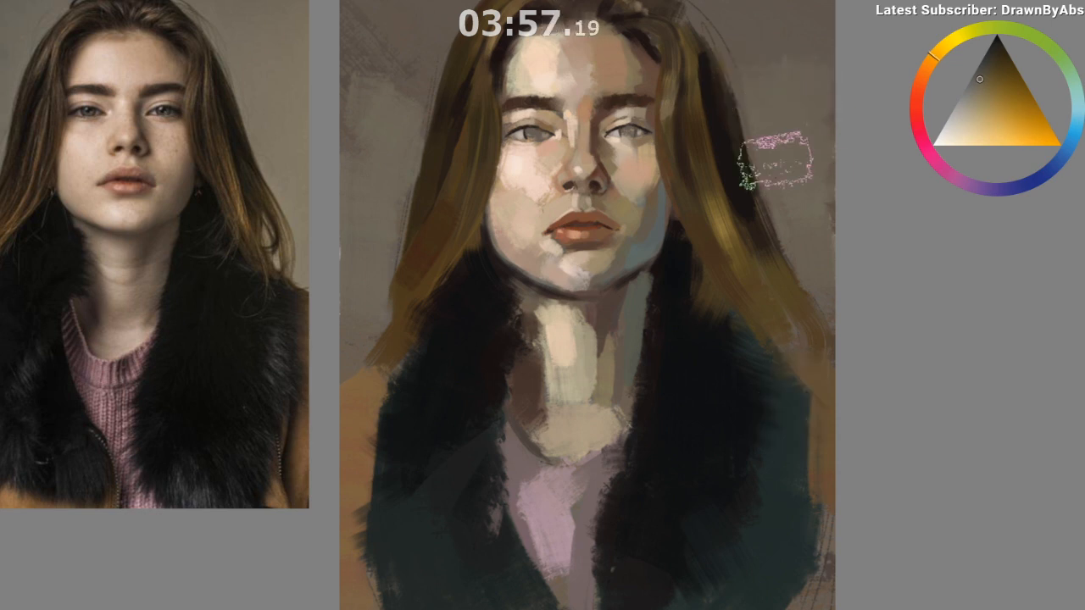
left_click_drag(765, 245, 759, 280)
left_click(784, 96, "ctrl")
mouse_move(785, 96)
left_mouse_down()
mouse_move(775, 90)
mouse_move(804, 51)
left_mouse_up()
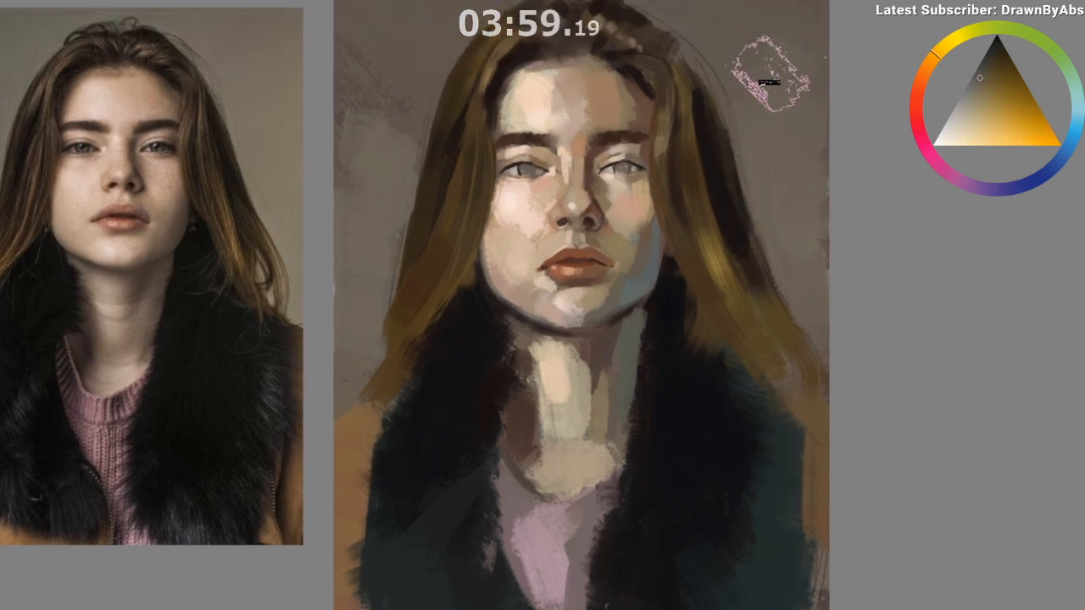
Step: Repaint the upper left background beside the hair with broad strokes of sampled grey-brown tones
left_click(500, 95, "ctrl")
left_click(370, 119, "ctrl")
mouse_move(376, 106)
left_mouse_down()
mouse_move(366, 161)
mouse_move(357, 106)
mouse_move(406, 92)
mouse_move(410, 101)
mouse_move(445, 69)
mouse_move(353, 71)
left_mouse_up()
left_click(429, 76, "ctrl")
left_click(405, 79, "ctrl")
left_click(380, 129, "ctrl")
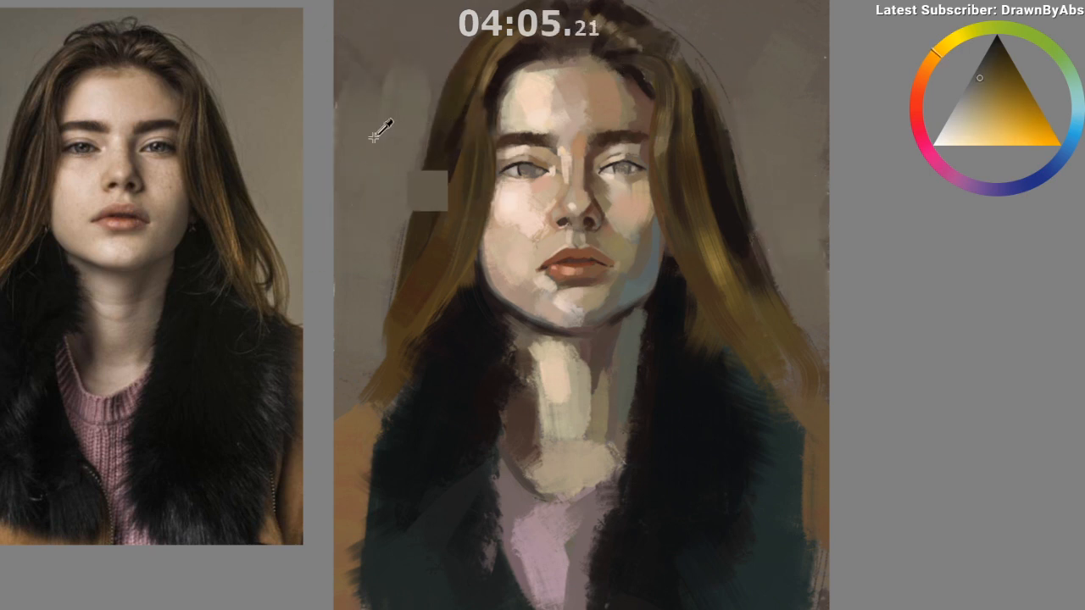
left_click_drag(380, 129, 360, 116)
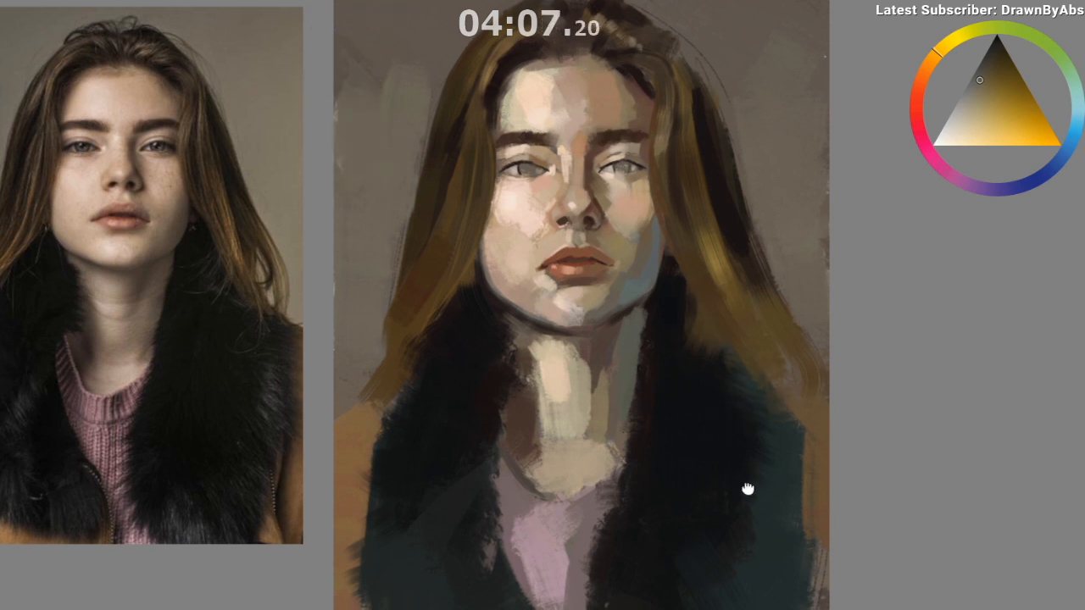
Step: Pick a lighter olive grey and blend a soft patch of it into the background beside the left hair
left_click_drag(747, 536, 756, 483)
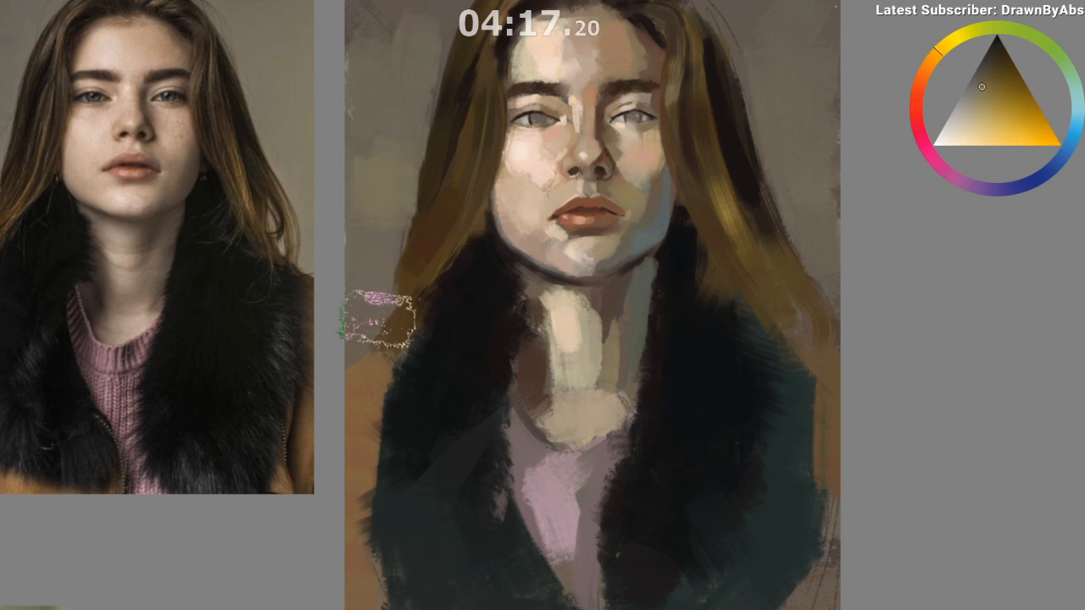
left_click_drag(702, 589, 663, 609)
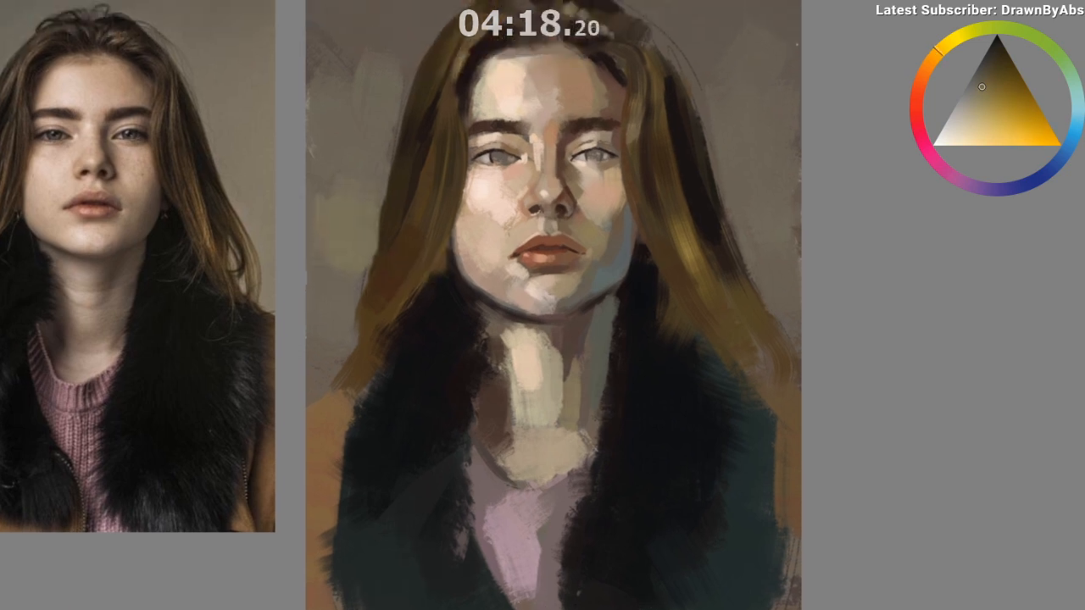
left_click(974, 84)
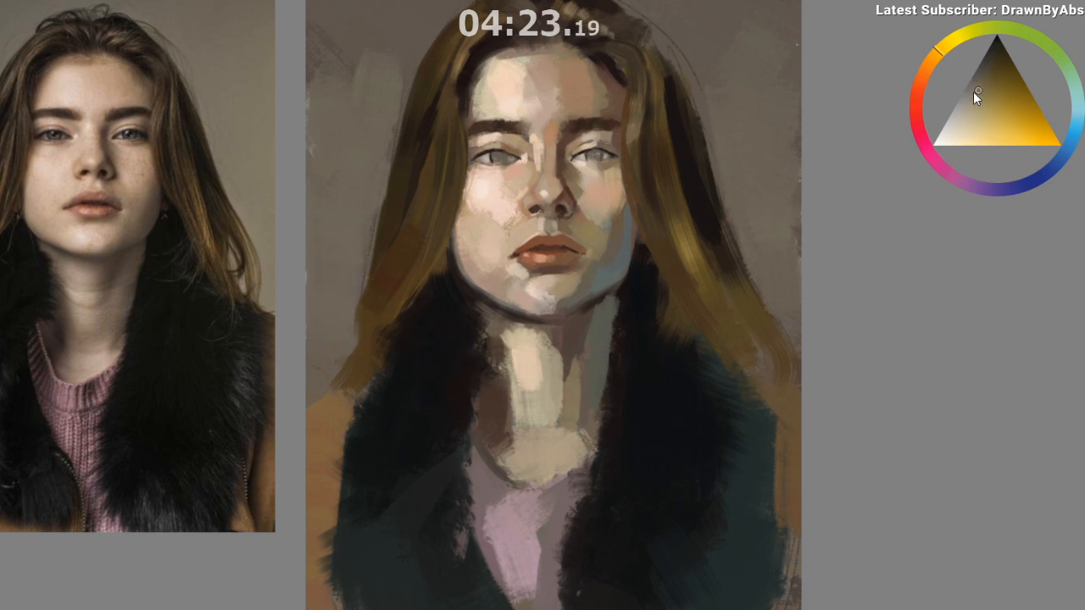
left_click_drag(337, 208, 334, 264)
left_click(333, 262, "ctrl")
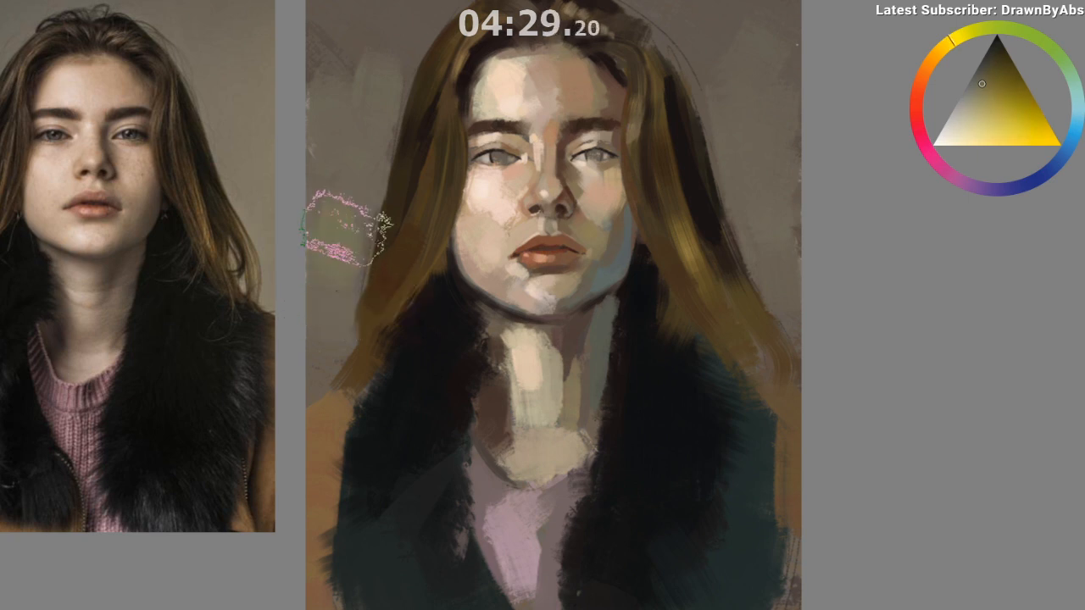
left_click_drag(556, 581, 671, 454)
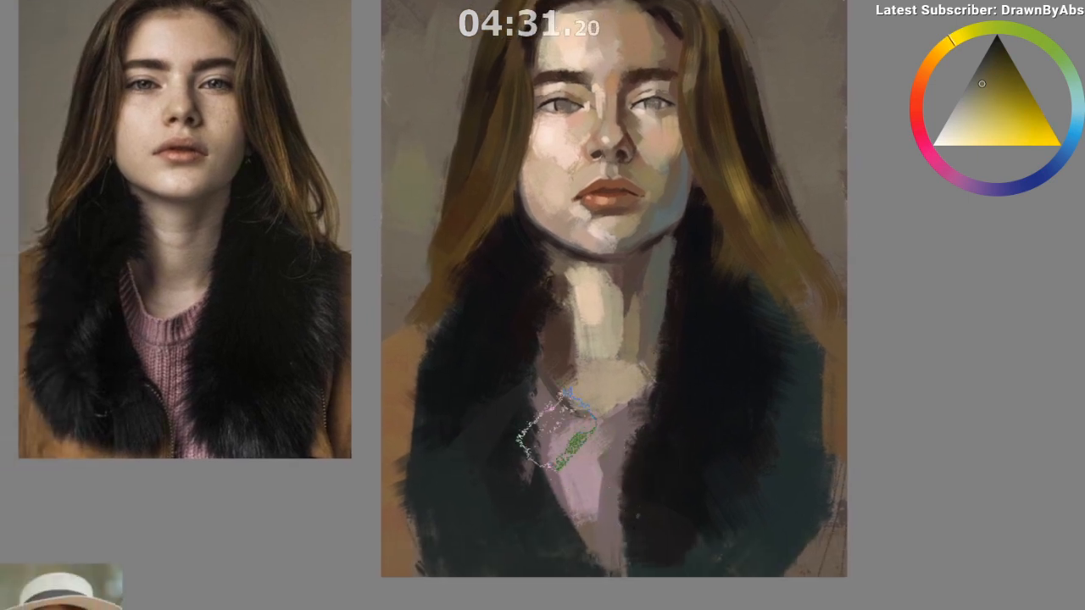
mouse_move(533, 497)
left_mouse_down()
mouse_move(593, 537)
mouse_move(727, 436)
left_mouse_up()
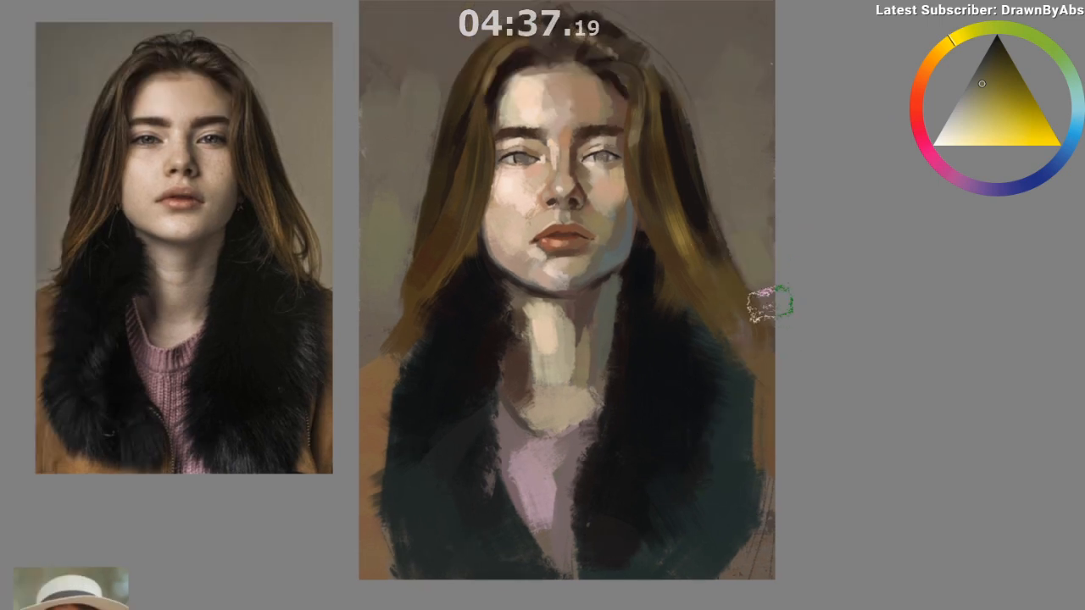
Step: Blend sampled warm grey-browns into the upper background on both sides of the hair
left_click(546, 259, "ctrl")
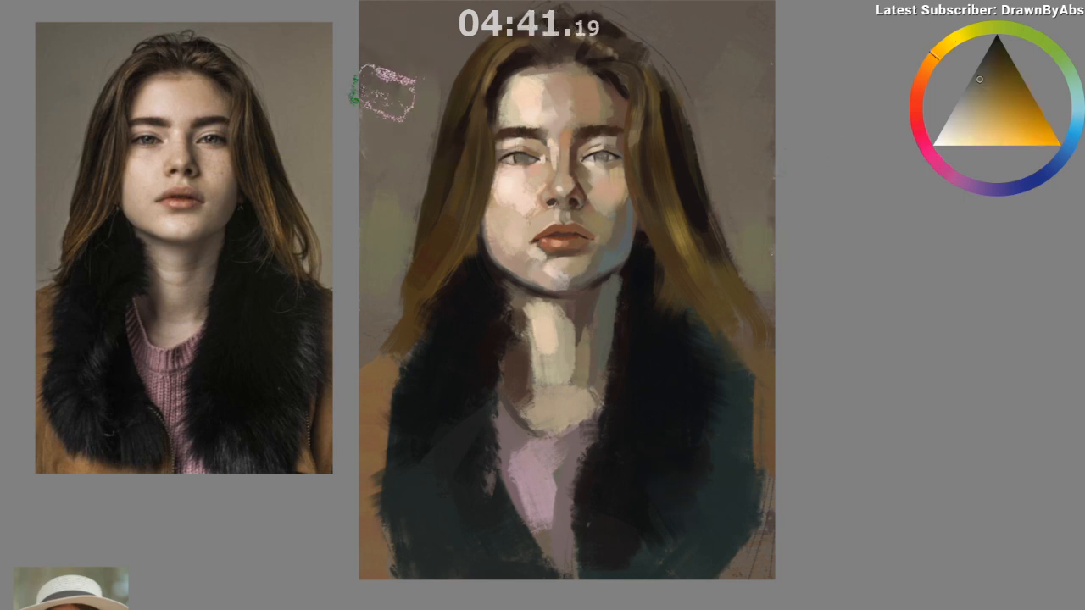
left_click(407, 78, "ctrl")
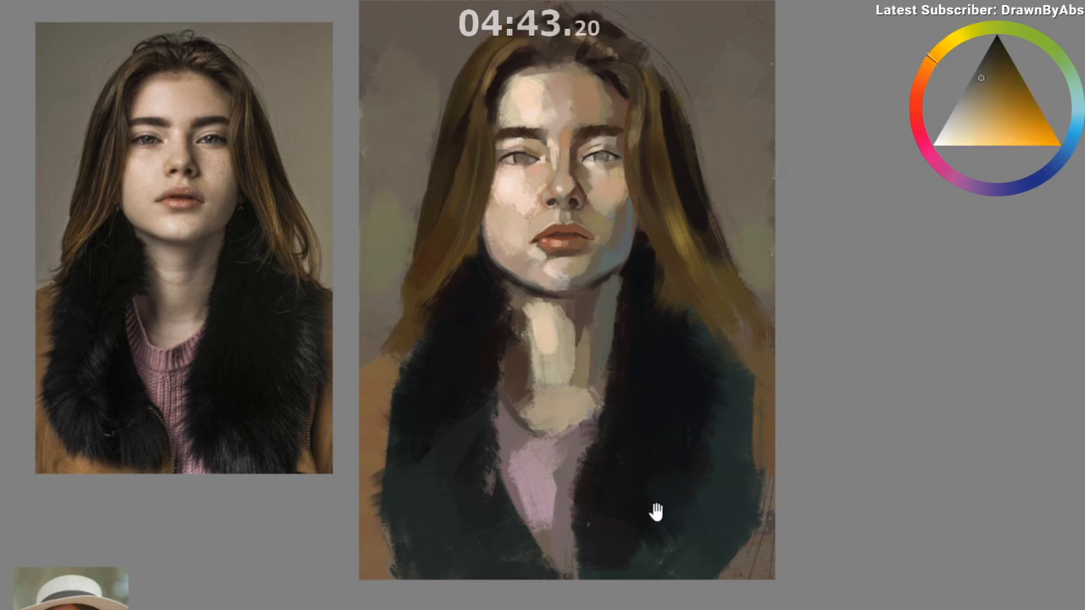
left_click_drag(657, 512, 660, 526)
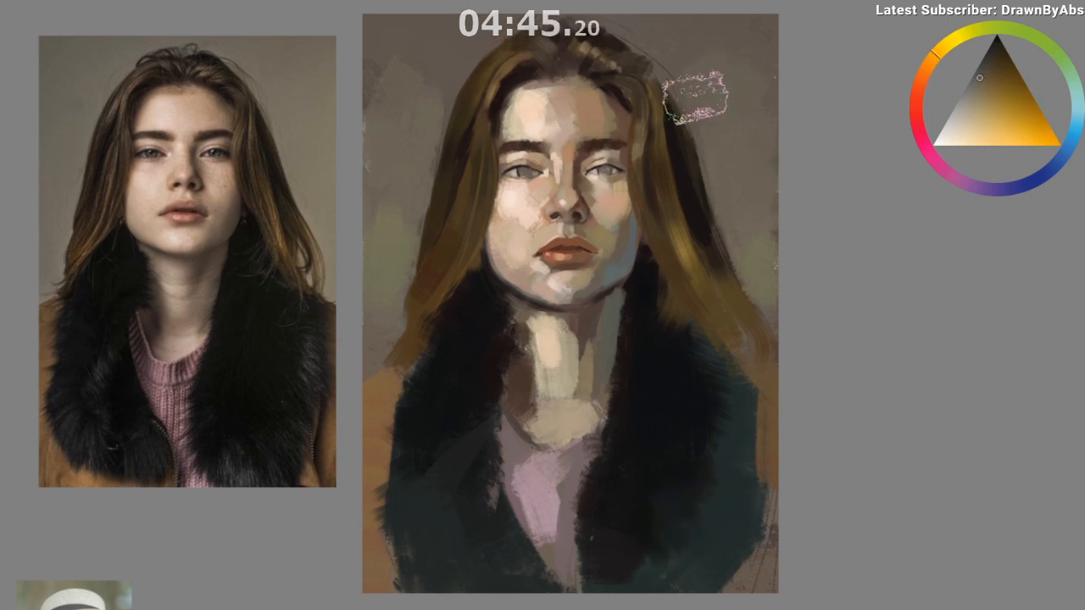
left_click(457, 97, "ctrl")
left_click(408, 135, "ctrl")
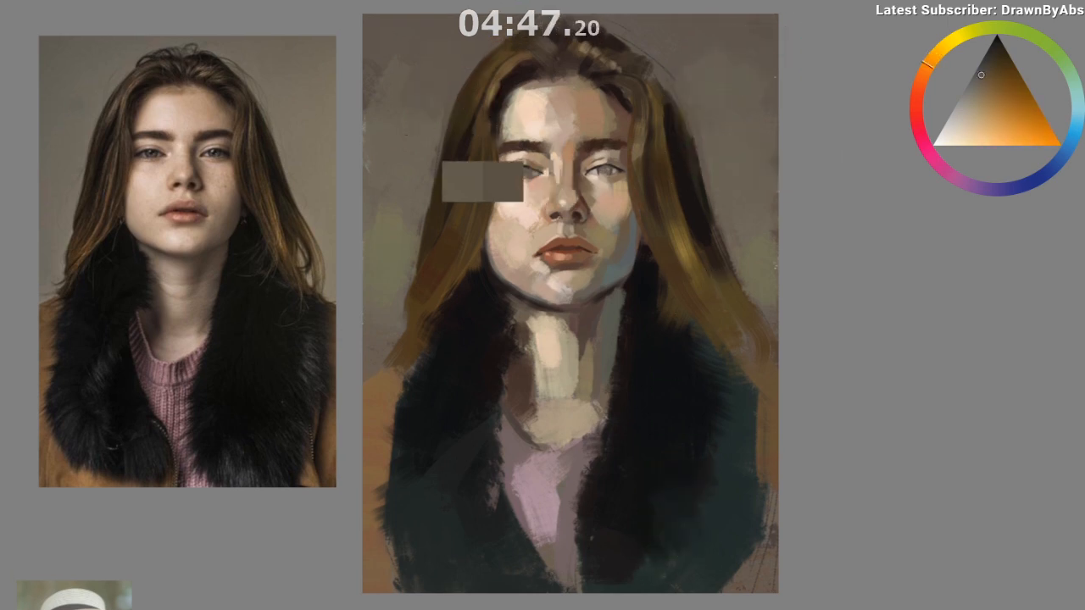
Step: Paint thin dark strands along the outer edge of the lower right hair with sampled near-black brown, undoing a stray stroke
left_click_drag(761, 499, 739, 490)
left_click_drag(743, 557, 726, 543)
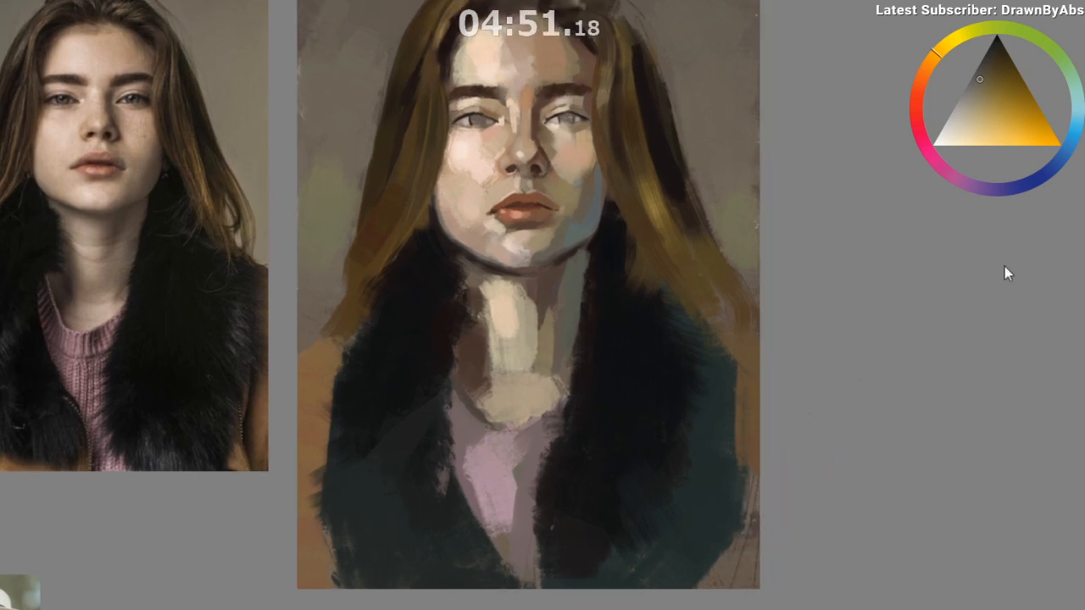
left_click_drag(668, 183, 687, 208)
left_click(672, 177, "ctrl")
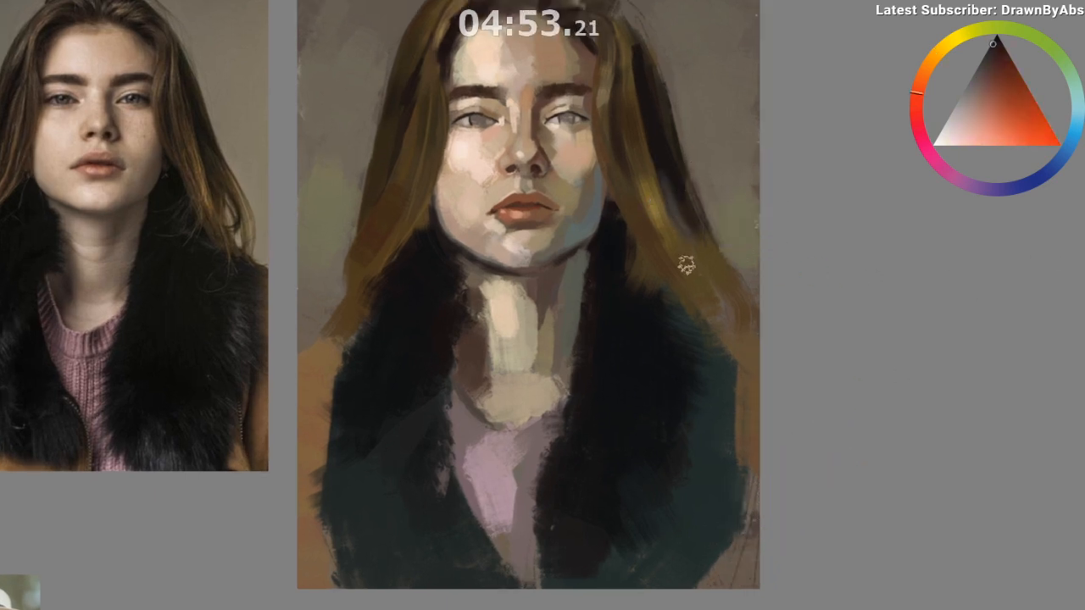
mouse_move(713, 505)
left_mouse_down()
mouse_move(711, 550)
mouse_move(706, 537)
left_mouse_up()
left_click(669, 188, "ctrl")
left_click(674, 201, "ctrl")
left_click_drag(664, 187, 706, 299)
key("ctrl+z")
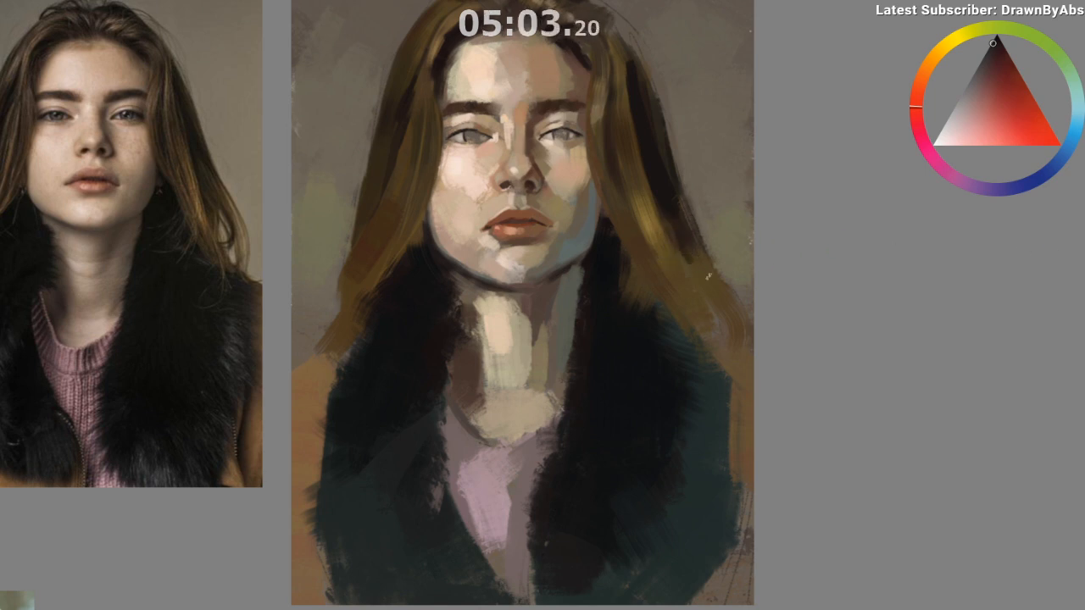
left_click_drag(684, 286, 689, 234)
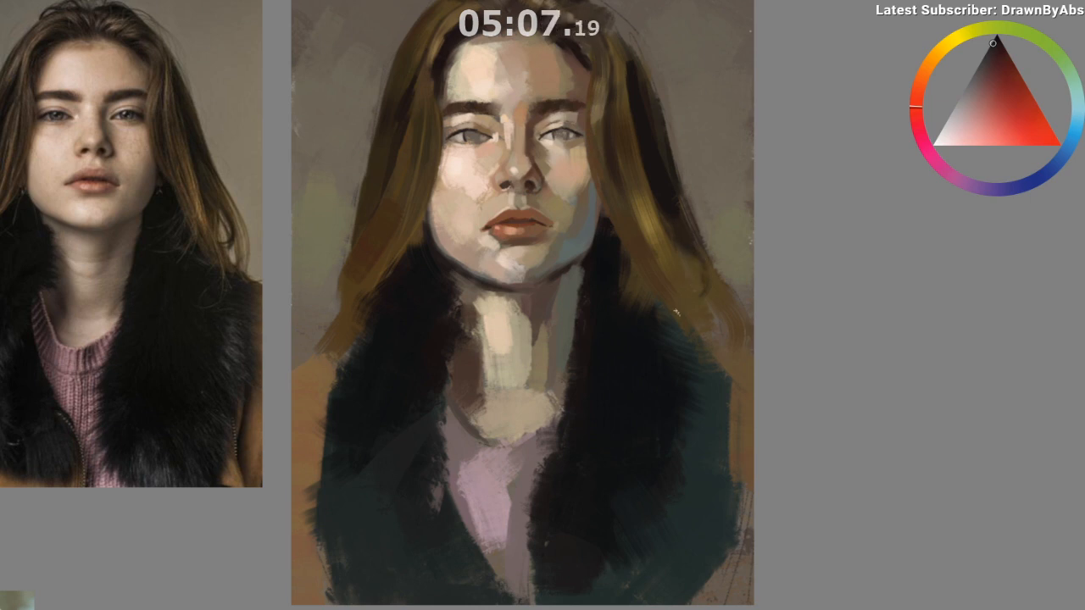
Step: Mirror the canvas, trim the dark outer hair edge with sampled background grey-brown, and flip the canvas back
key("m")
left_click_drag(648, 489, 276, 513)
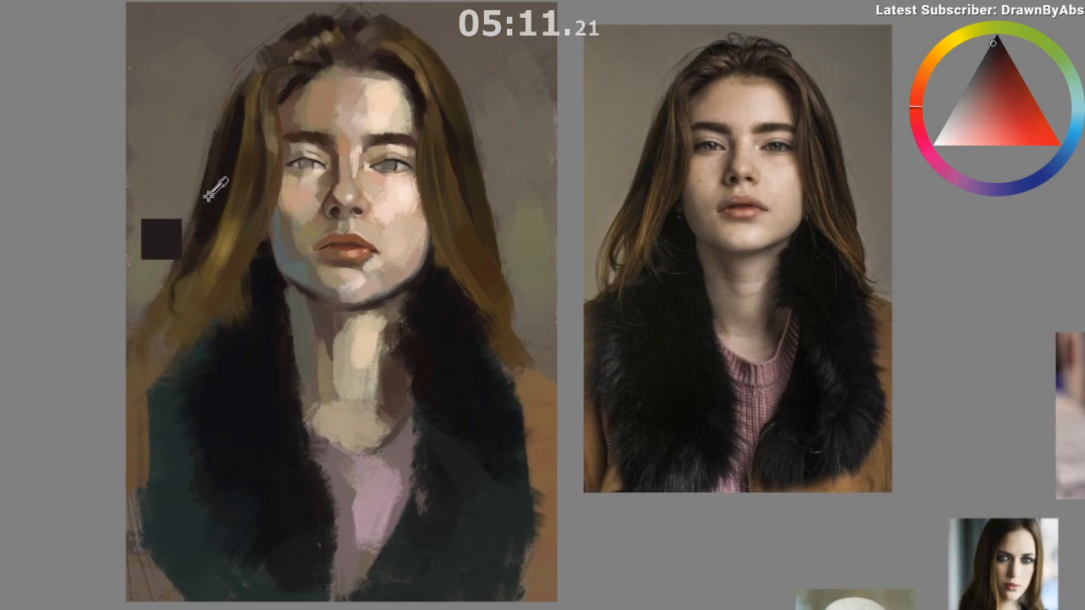
left_click(181, 186, "ctrl")
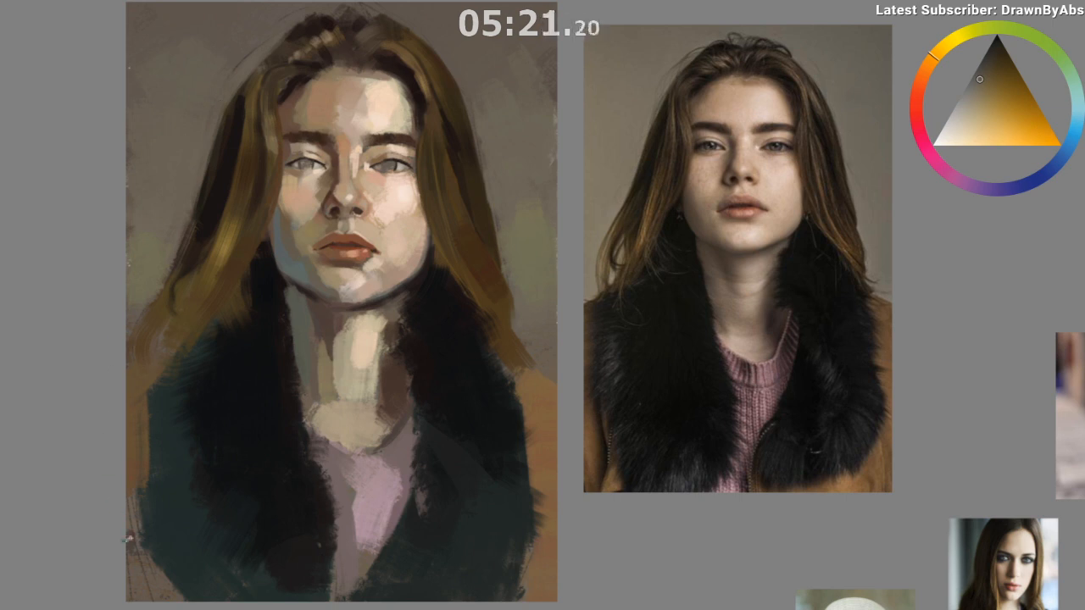
key("m")
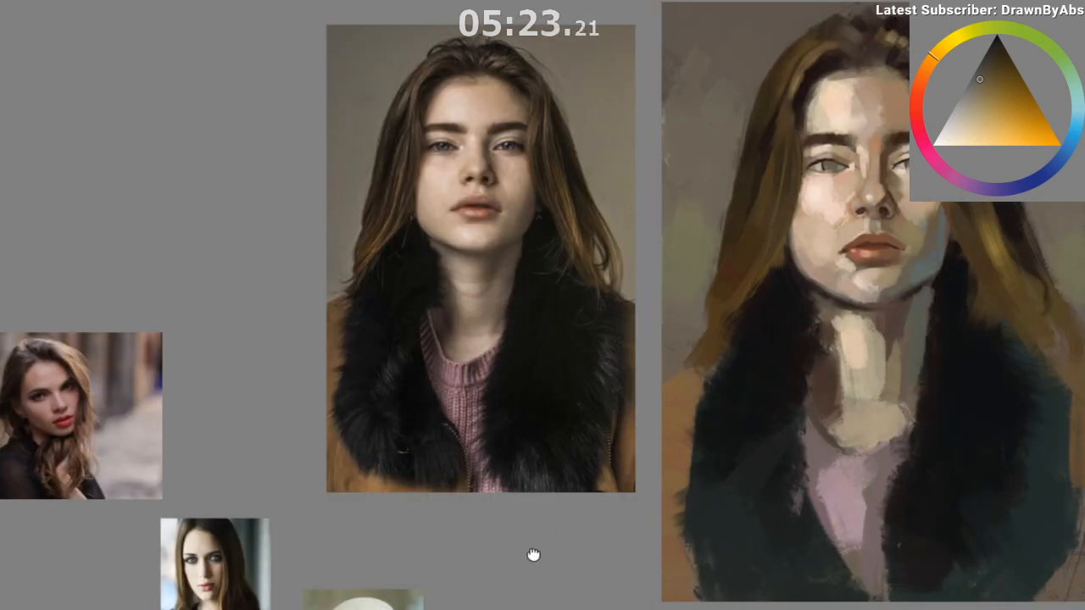
Step: Darken the outer contour of the upper right hair with sampled near-black brown and clean its edge with background grey-brown
left_click_drag(579, 519, 314, 524)
left_click_drag(738, 116, 737, 95)
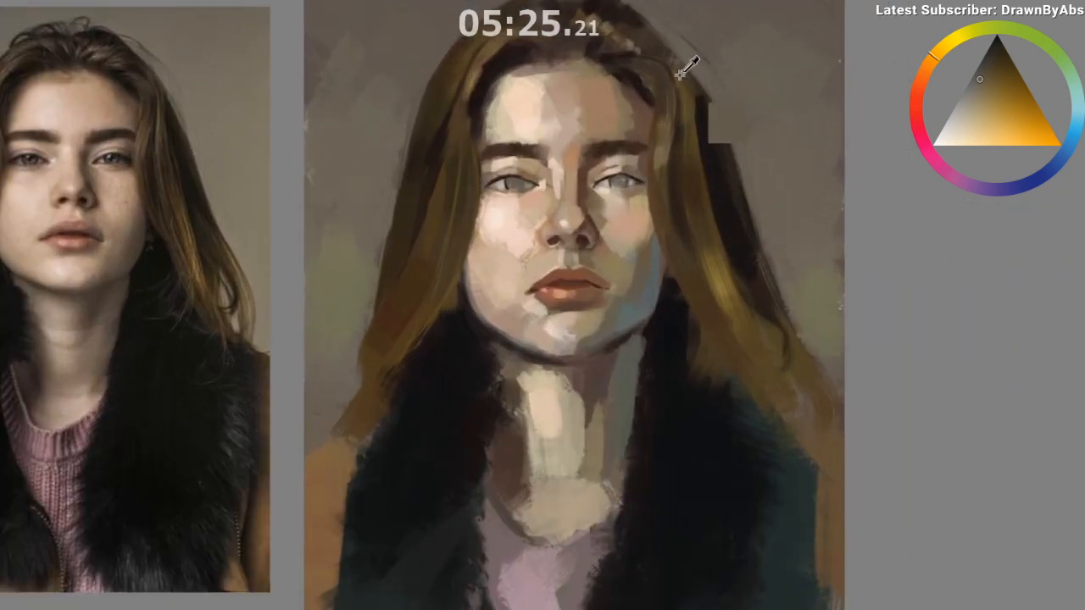
left_click(706, 85, "ctrl")
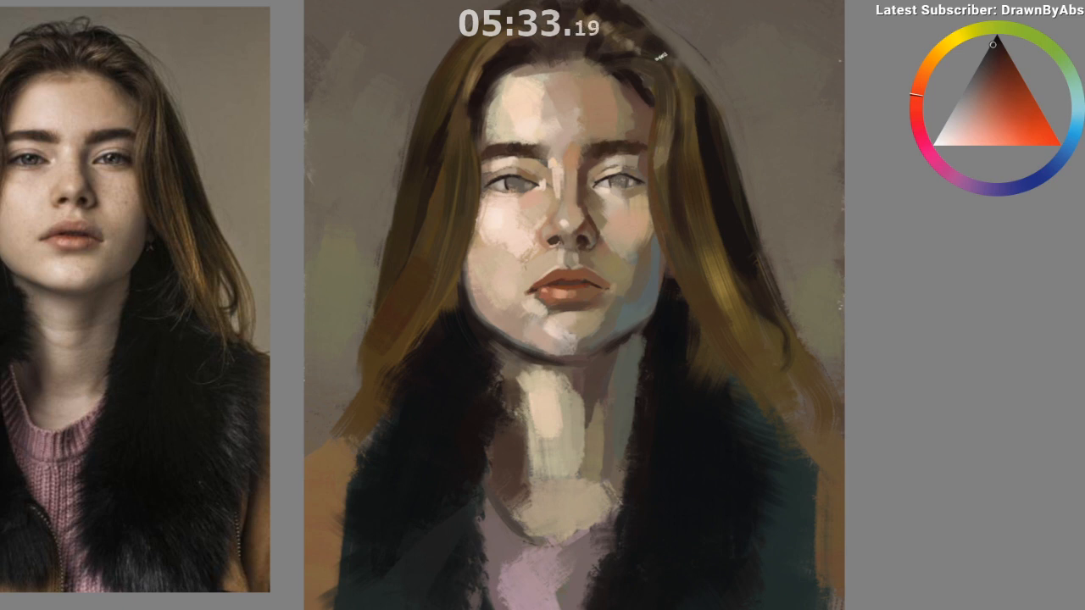
left_click(714, 152, "ctrl")
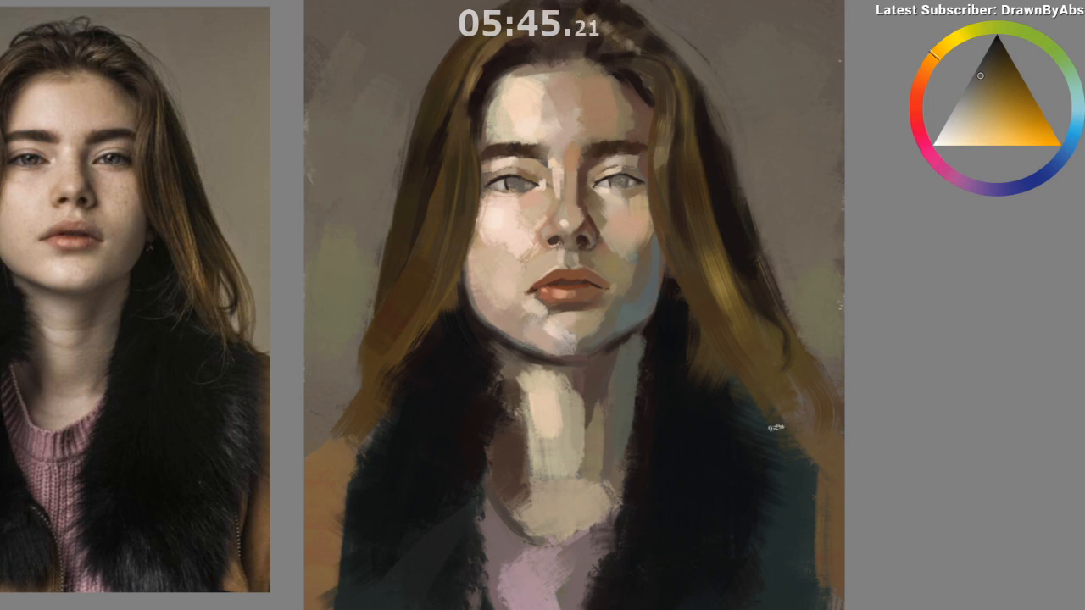
Step: Paint long strands down the upper left hair in a mid brown sampled near the hairline
left_click_drag(781, 518, 707, 588)
mouse_move(649, 607)
left_mouse_down()
mouse_move(605, 591)
mouse_move(689, 538)
mouse_move(638, 555)
left_mouse_up()
left_click(557, 63, "ctrl")
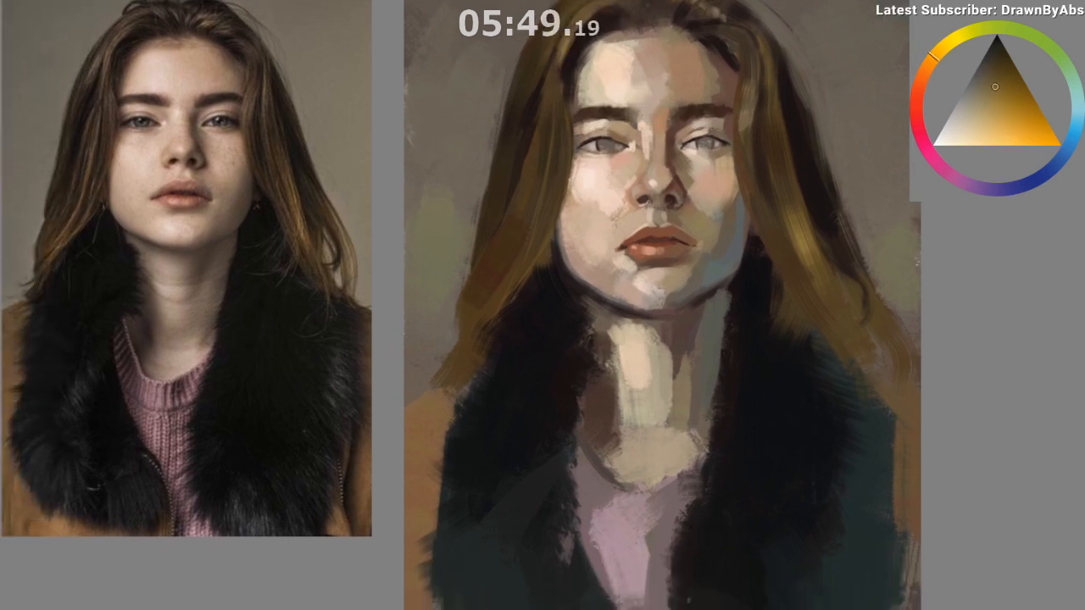
left_click_drag(555, 61, 518, 158)
left_click_drag(546, 38, 524, 154)
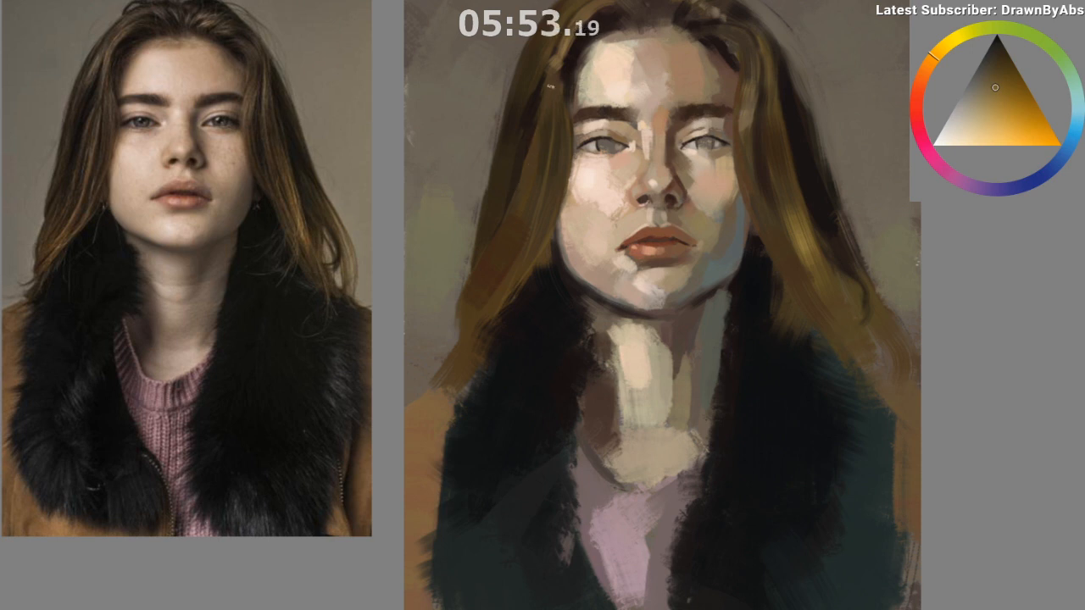
Step: Shift the brush colour towards orange-brown and layer warm and sampled brown strands through the left hair beside the face
left_click(922, 71)
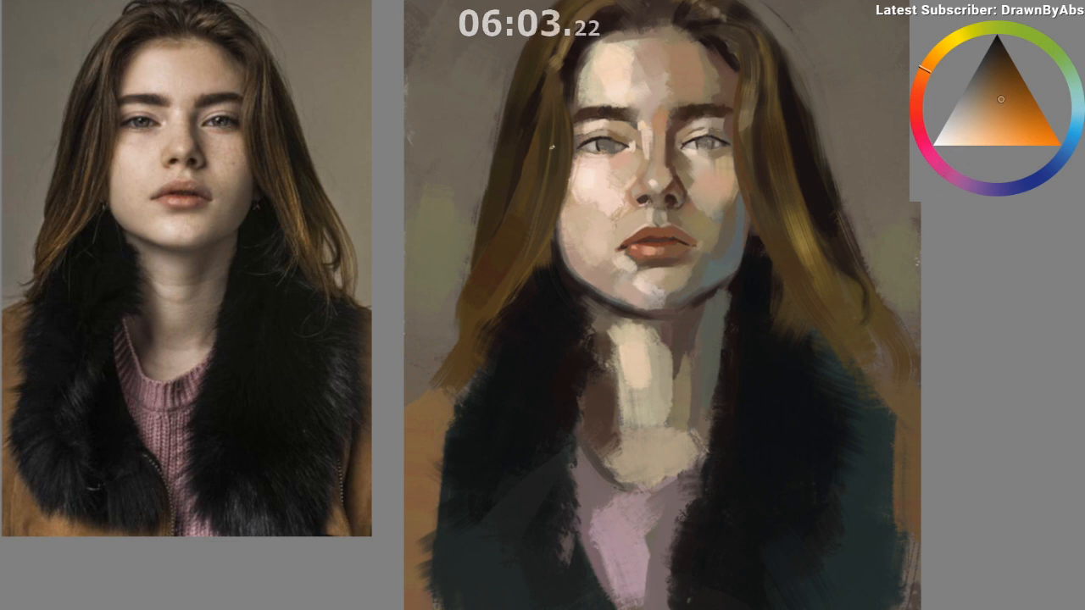
left_click(524, 152, "ctrl")
left_click(534, 128, "ctrl")
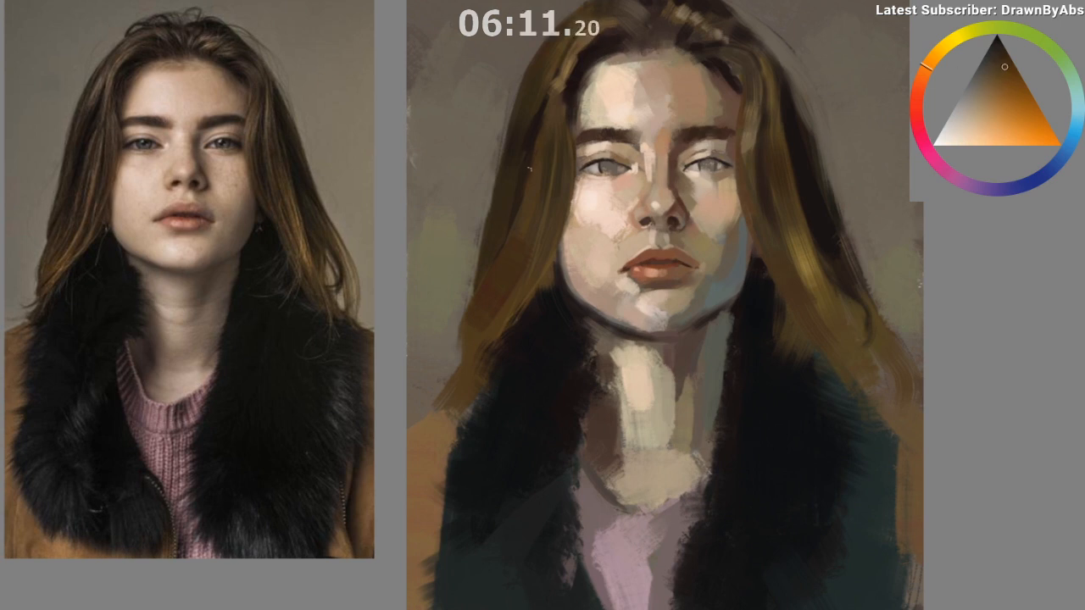
left_click(547, 119, "ctrl")
left_click(546, 137, "ctrl")
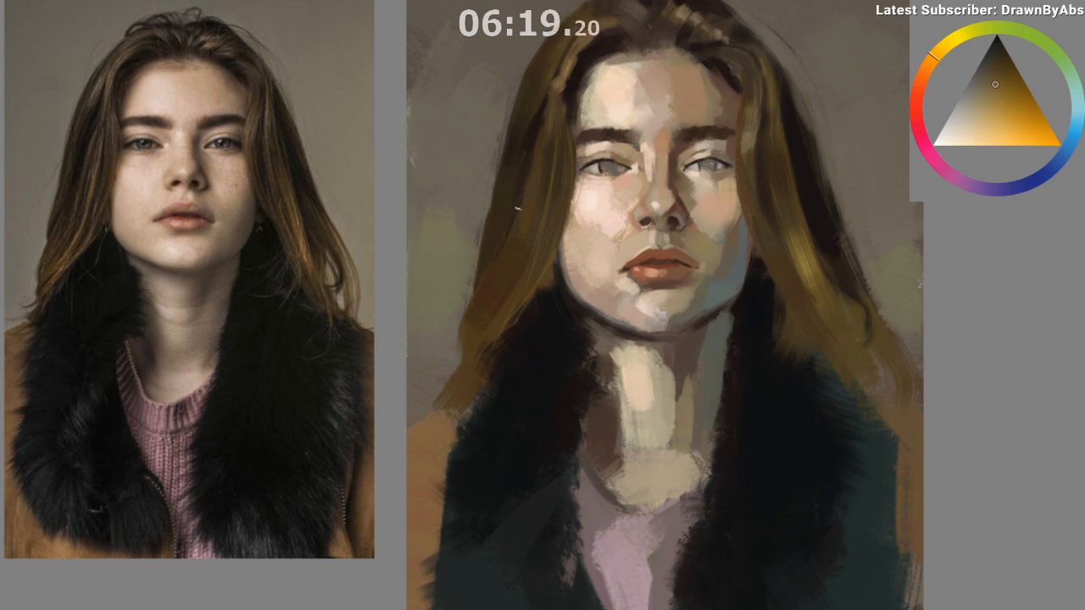
Step: Deepen the left hair with sampled near-black brown strands and rework the hair near the temple with mid brown
left_click(521, 171, "ctrl")
left_click(520, 161, "ctrl")
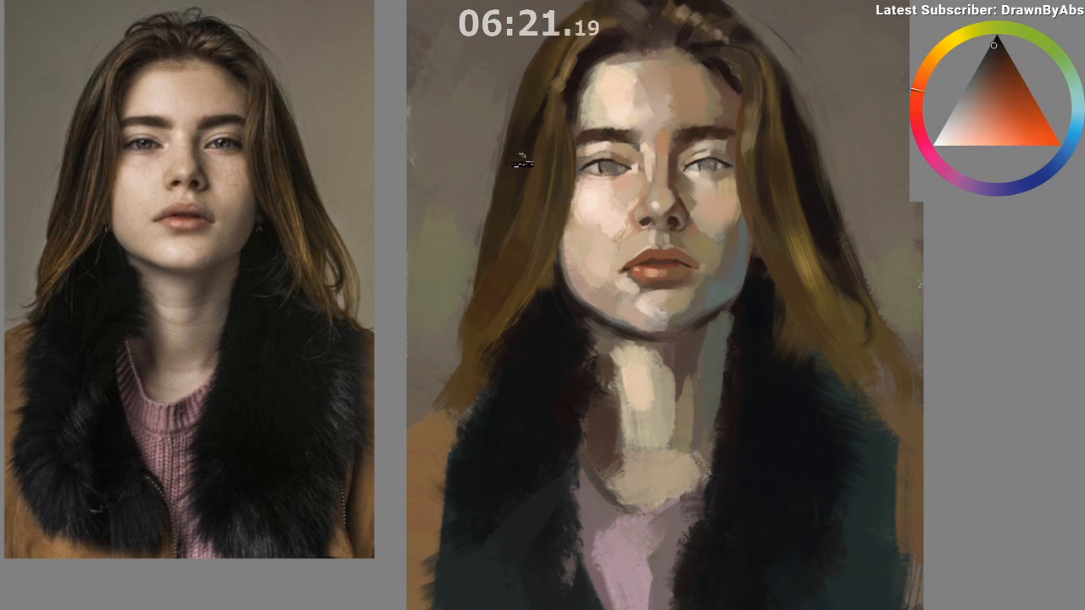
left_click(569, 90, "ctrl")
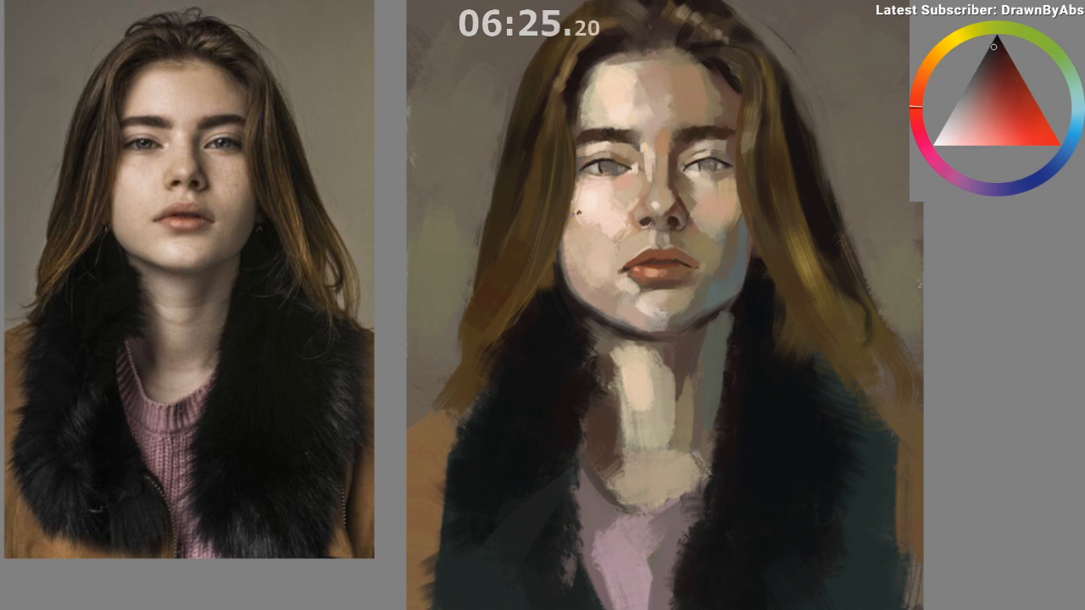
left_click(568, 68, "ctrl")
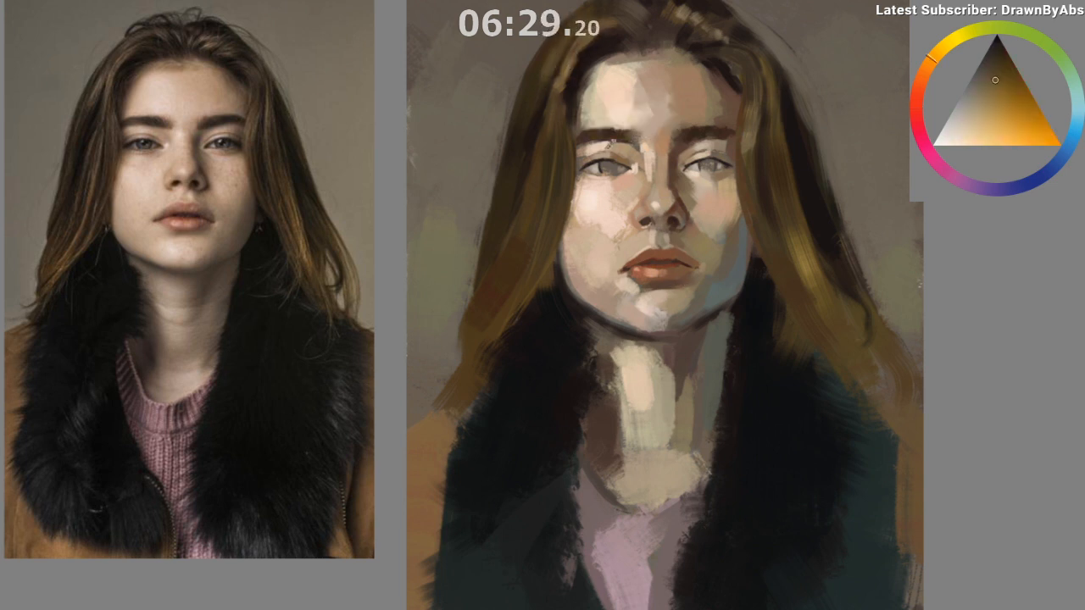
left_click_drag(535, 98, 555, 21)
Step: Try a light beige highlight stroke on the upper left hair, compare it with the original, and undo it
left_click_drag(791, 238, 775, 253)
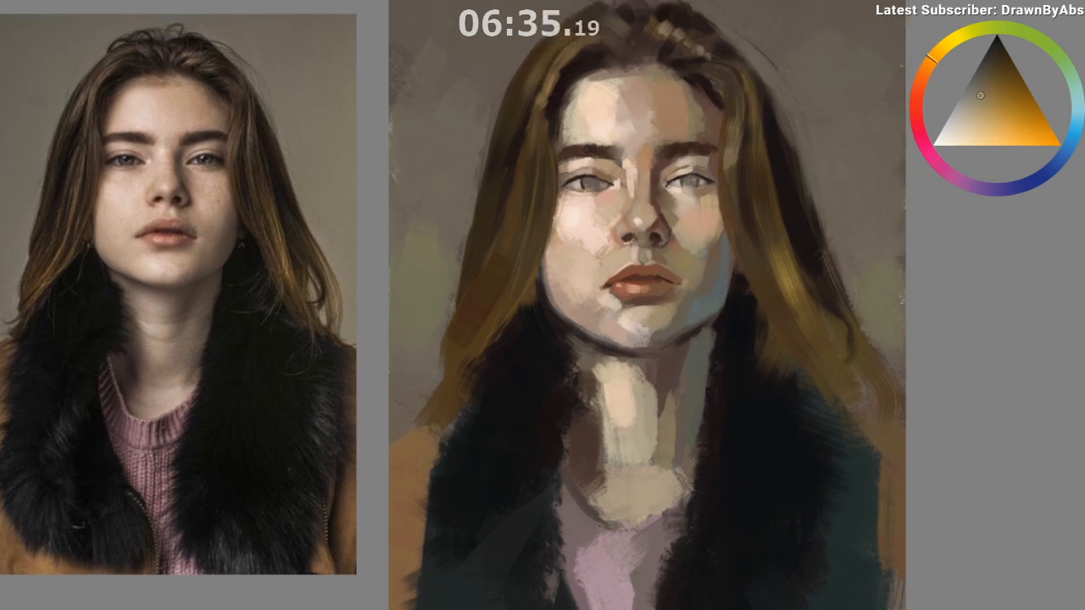
left_click_drag(541, 68, 517, 112)
key("ctrl+z")
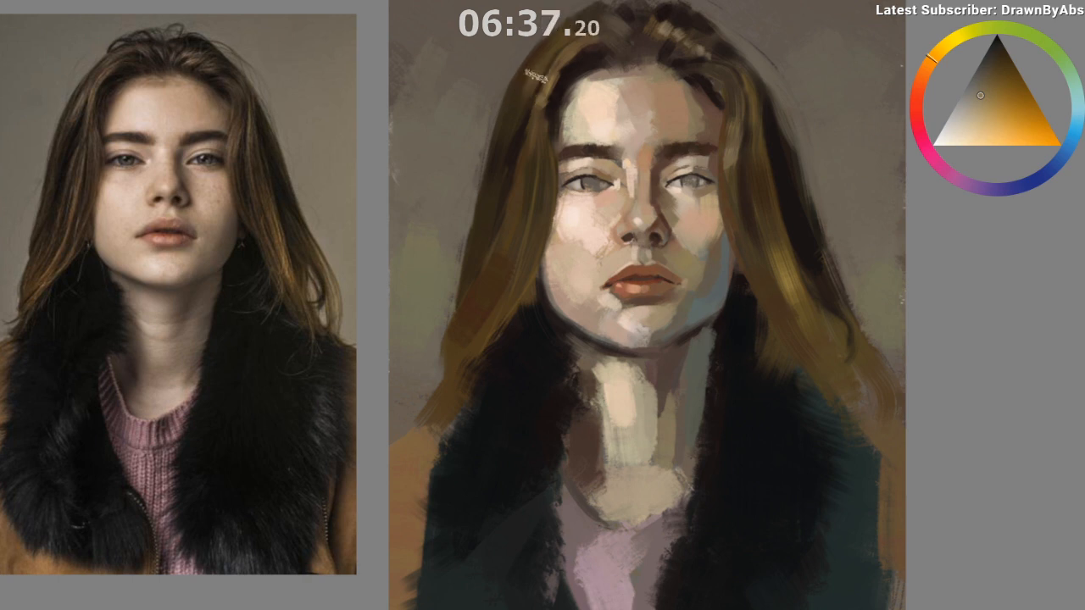
key("ctrl+shift+z")
key("ctrl+z")
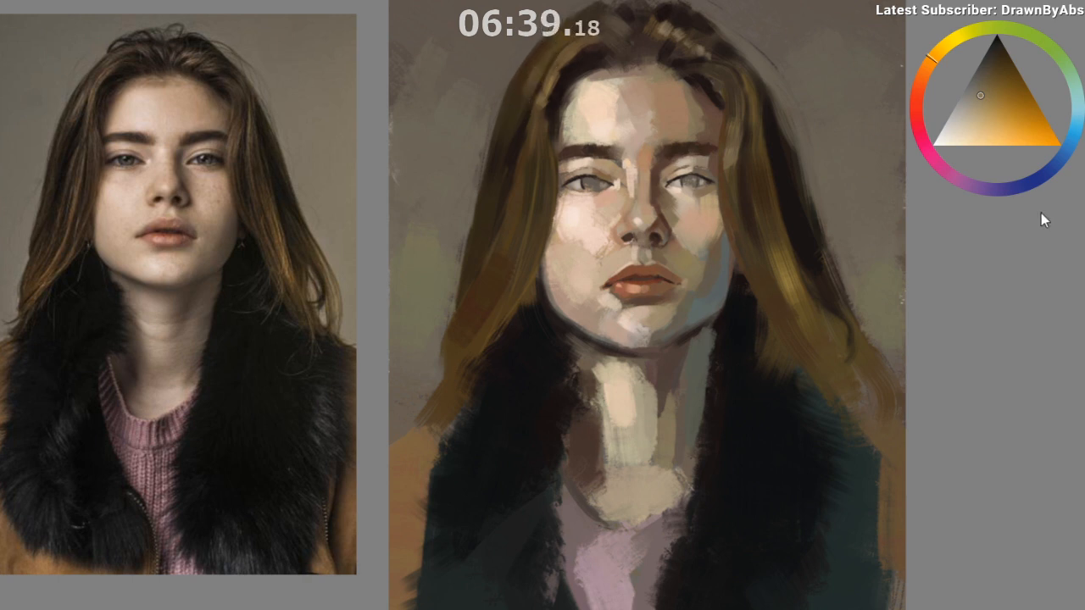
left_click_drag(545, 66, 514, 133)
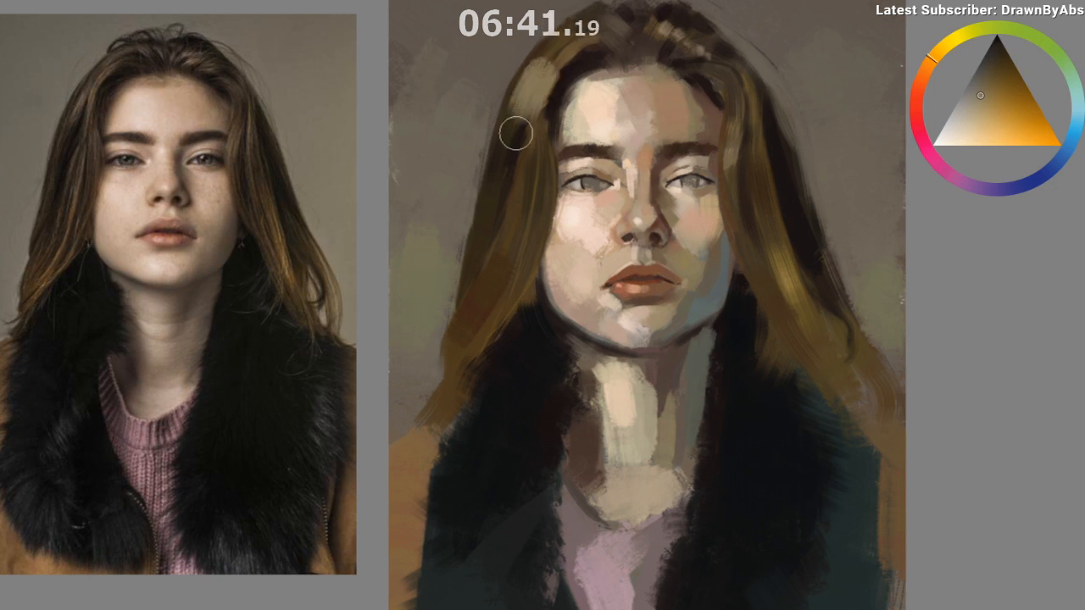
key("ctrl+z")
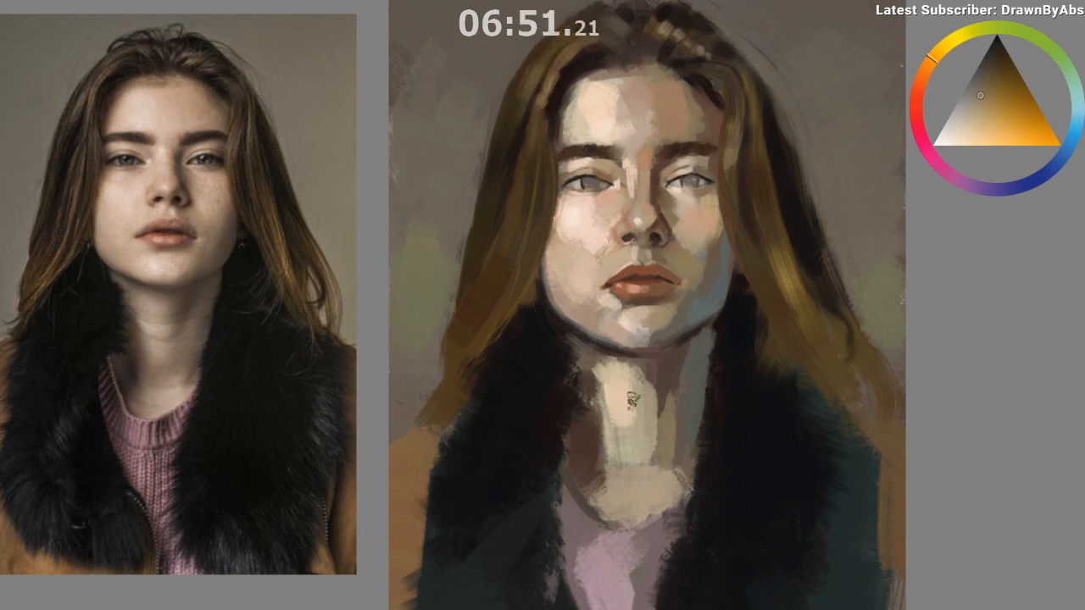
Step: Sample yellowish brown from the right hair and draw long thin strands down through its dark outer section
left_click_drag(720, 322, 687, 224)
left_click_drag(729, 457, 719, 501)
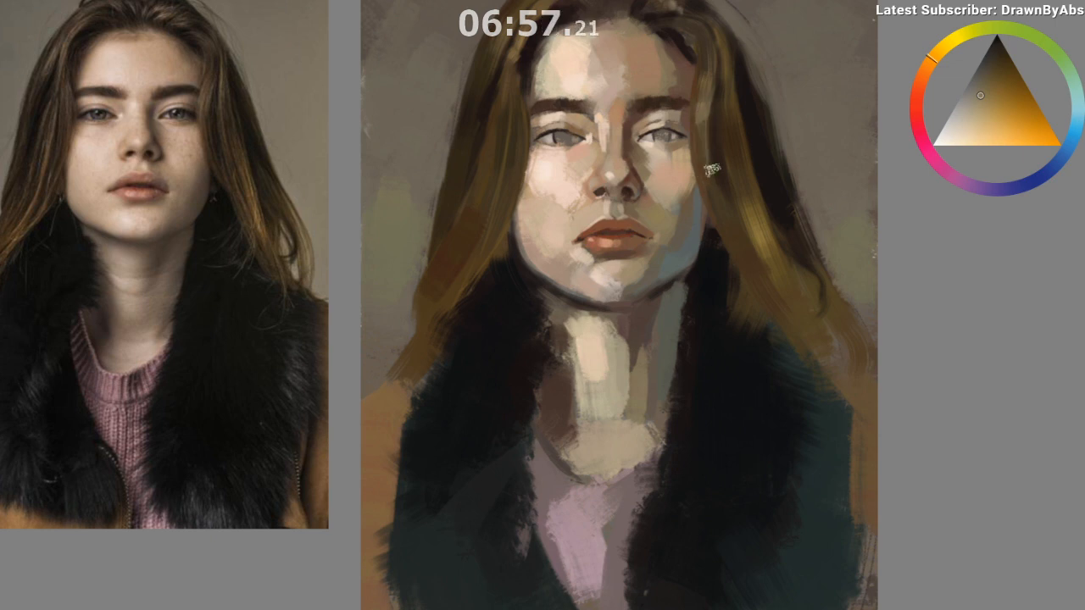
left_click(746, 205, "ctrl")
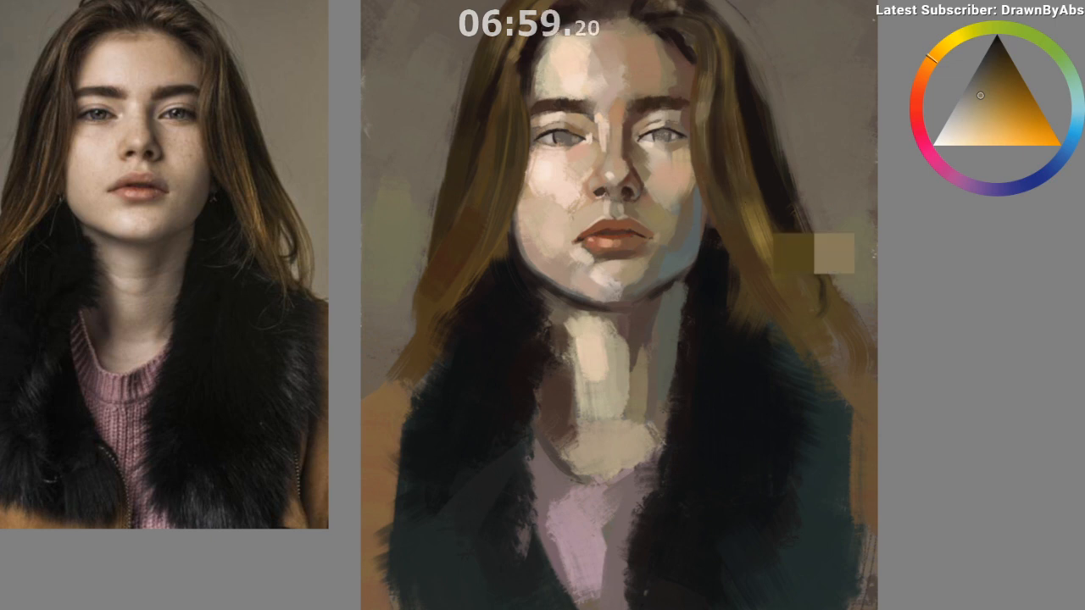
left_click_drag(749, 108, 798, 235)
left_click(777, 160, "ctrl")
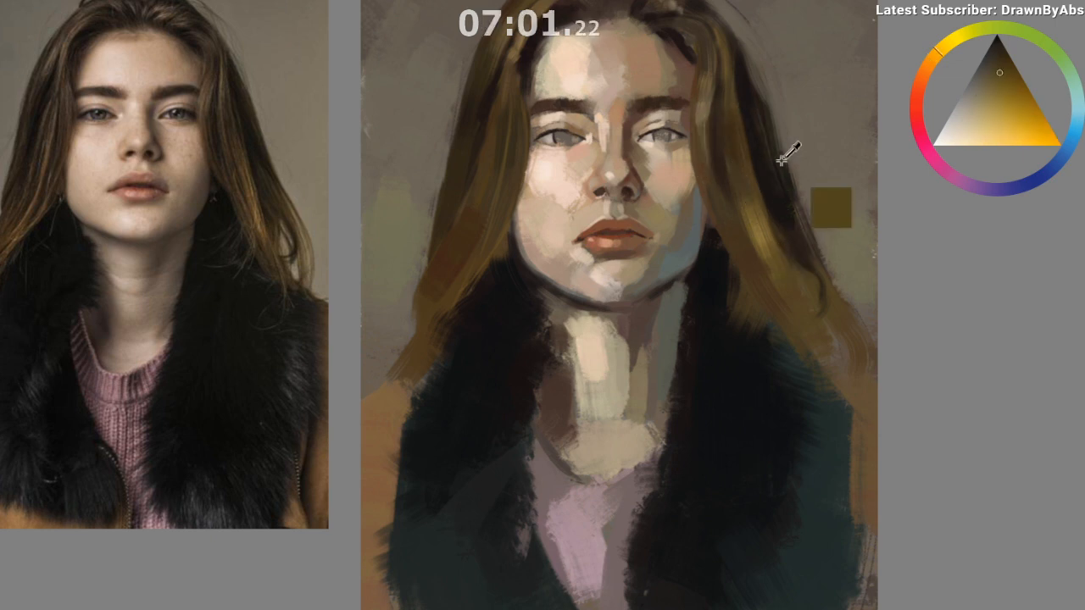
left_click_drag(760, 117, 812, 261)
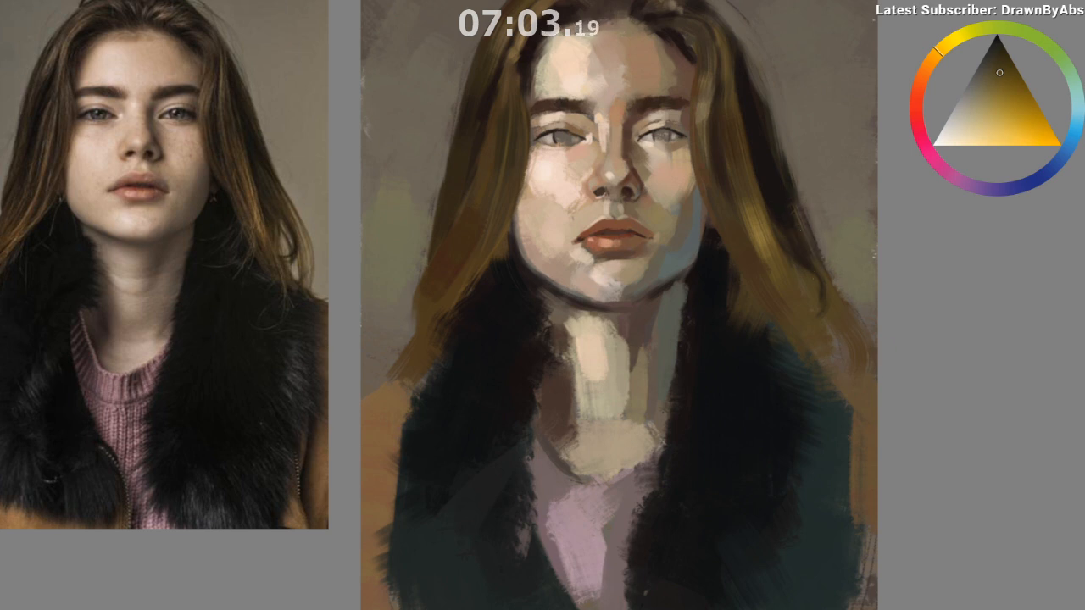
Step: Refine the outer left hair with long strands of sampled dark olive brown and near-black reddish brown
left_click_drag(488, 281, 503, 263)
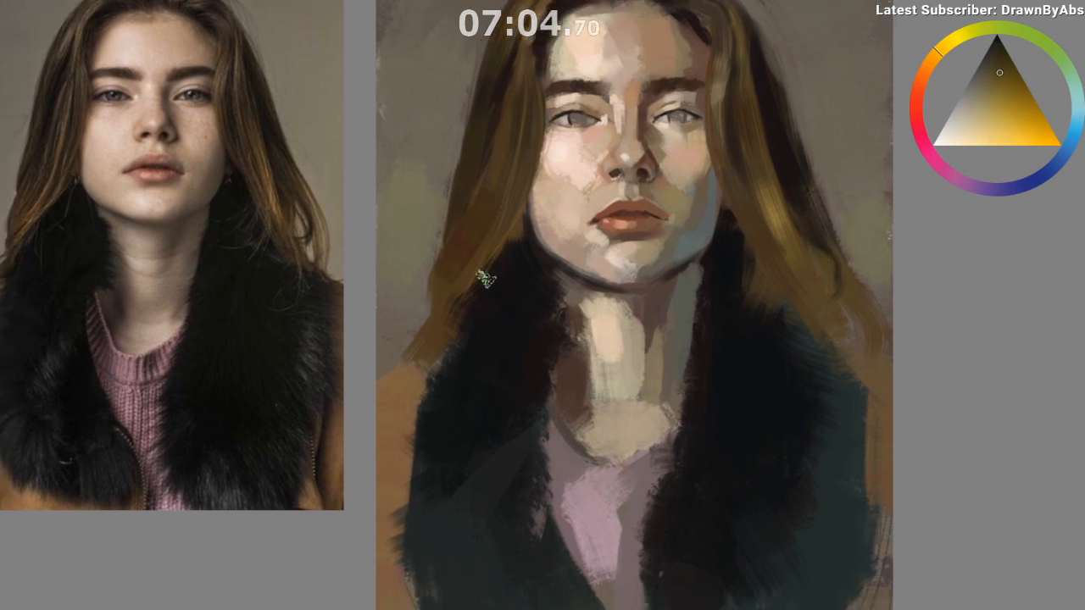
left_click_drag(485, 184, 470, 231)
left_click(488, 179, "ctrl")
left_click(494, 150, "ctrl")
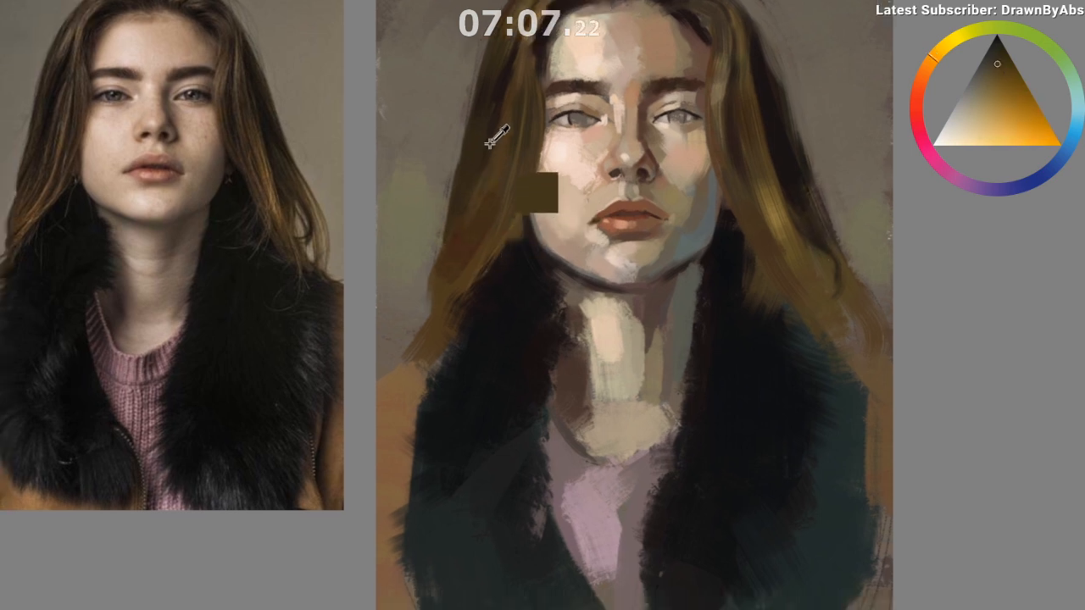
left_click(501, 109, "ctrl")
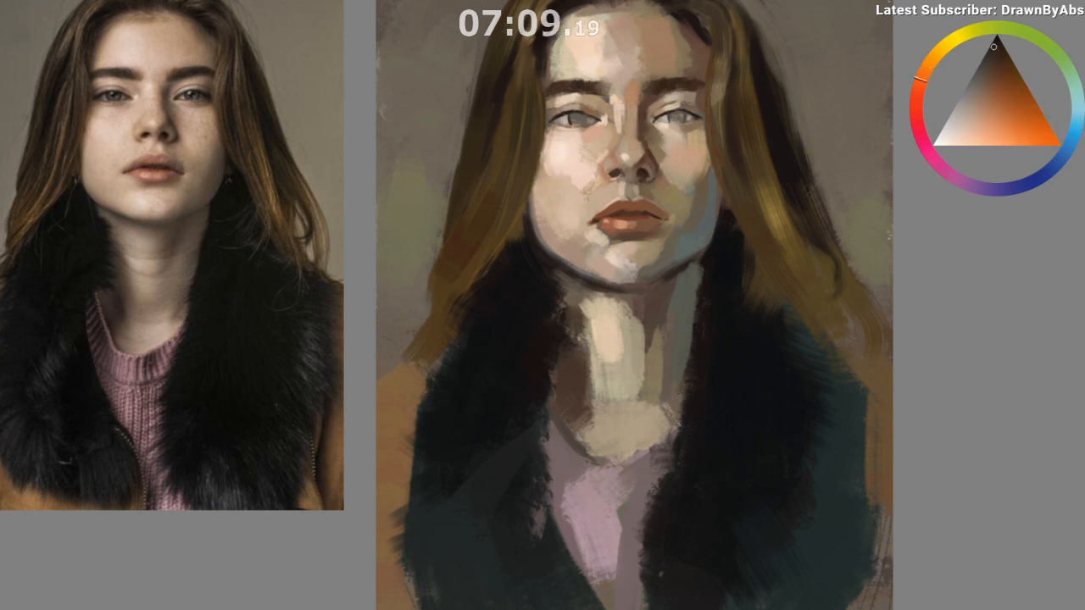
left_click(485, 138, "ctrl")
left_click(498, 88, "ctrl")
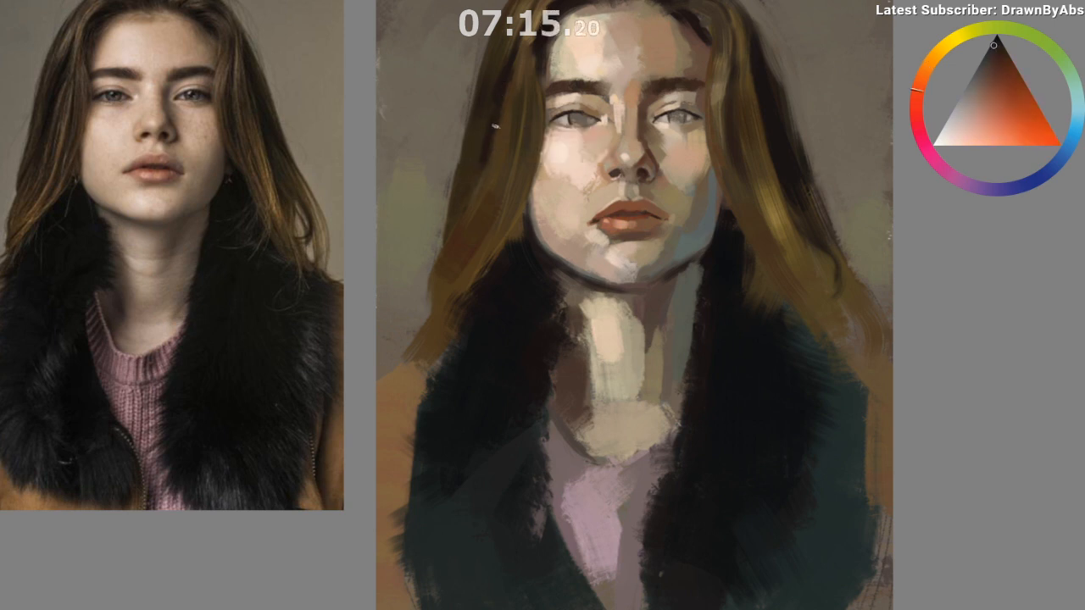
Step: Refine the outer left hair with sampled dark brown and clean its contour with grey-brown picked from the adjacent background
left_click(484, 151, "ctrl")
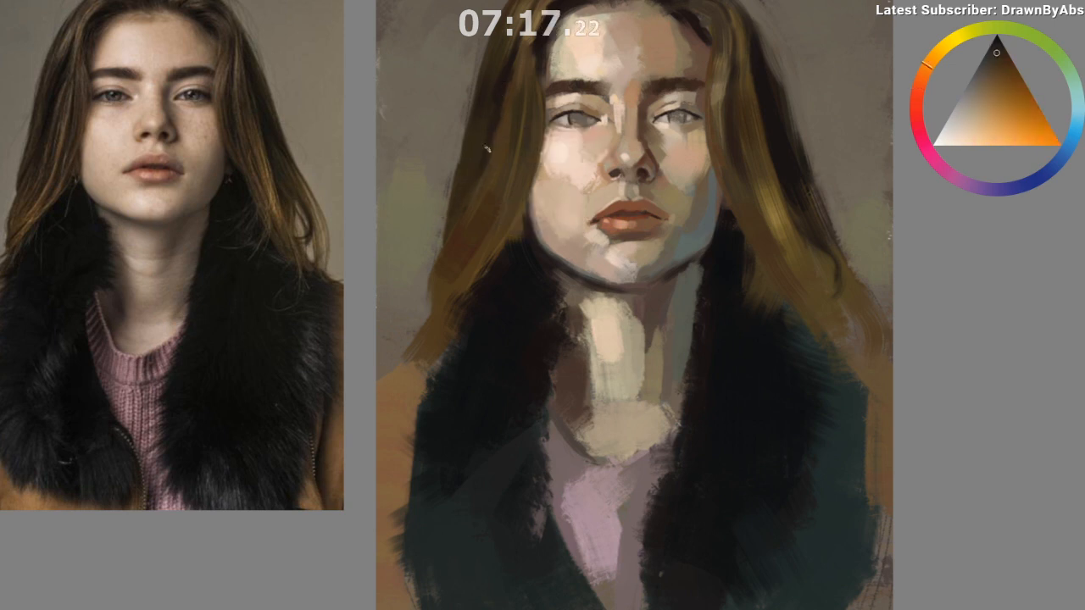
mouse_move(433, 549)
left_mouse_down()
mouse_move(467, 527)
mouse_move(484, 467)
left_mouse_up()
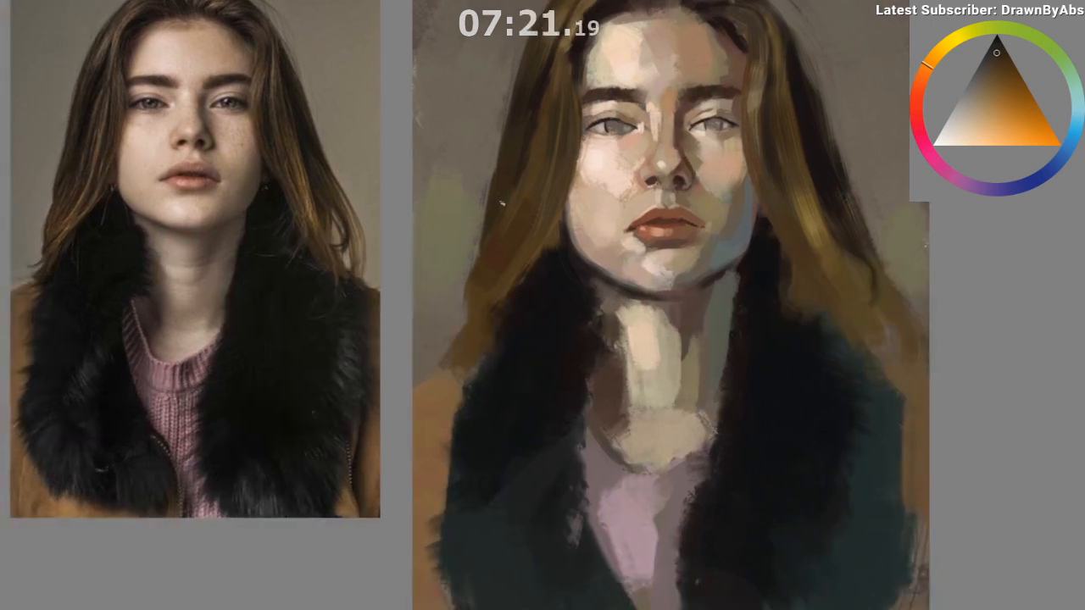
left_click(491, 116, "alt")
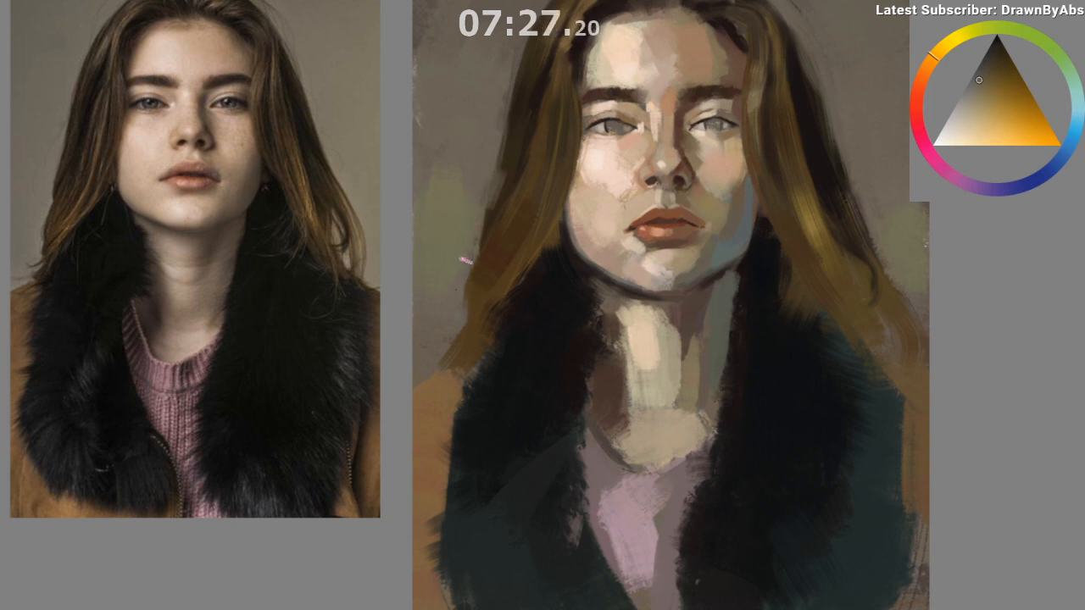
Step: Rework the hair on the crown and along the hairline with sampled muted browns and dark reddish brown
left_click_drag(508, 422, 494, 433)
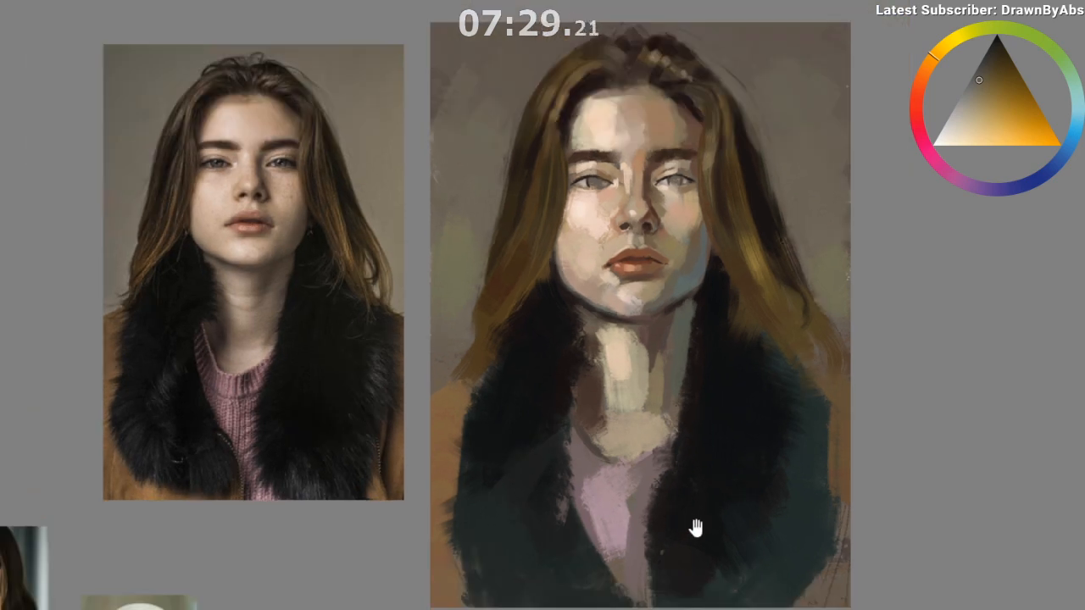
left_click_drag(682, 508, 671, 473)
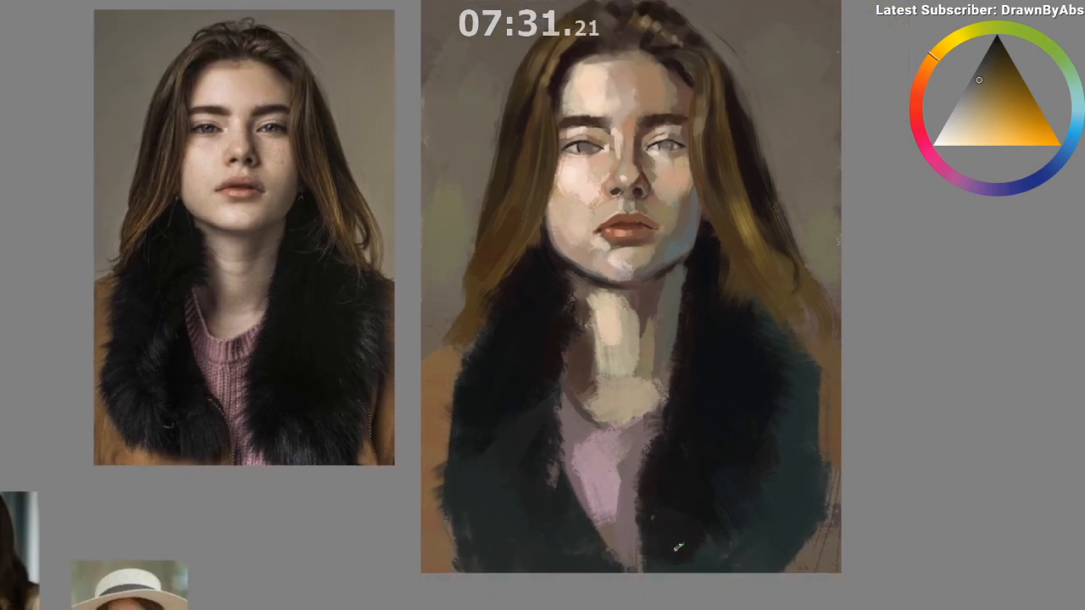
left_click(593, 18, "ctrl")
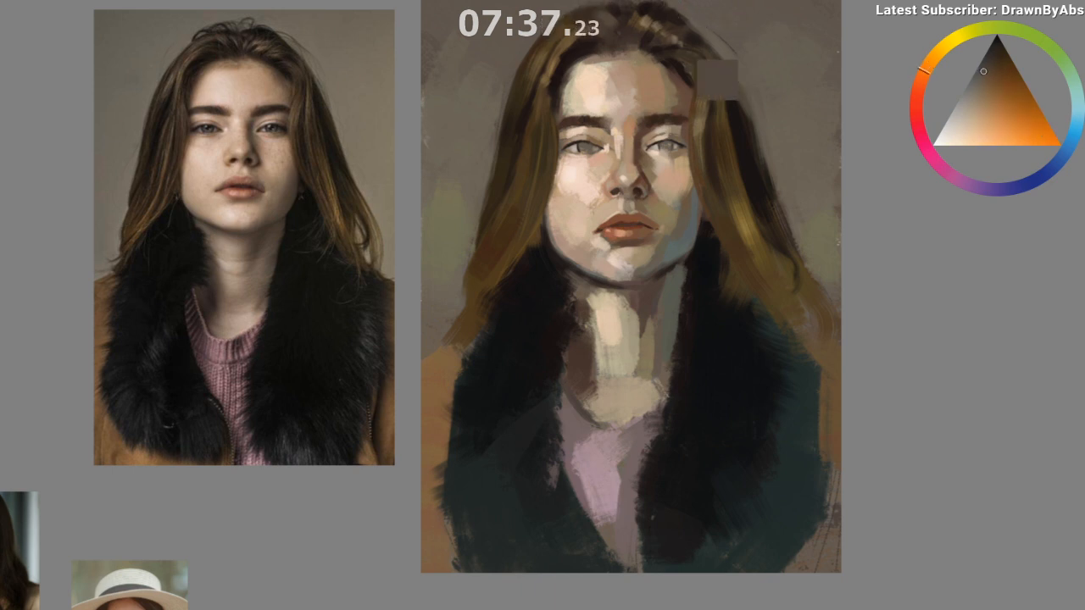
left_click(618, 17, "ctrl")
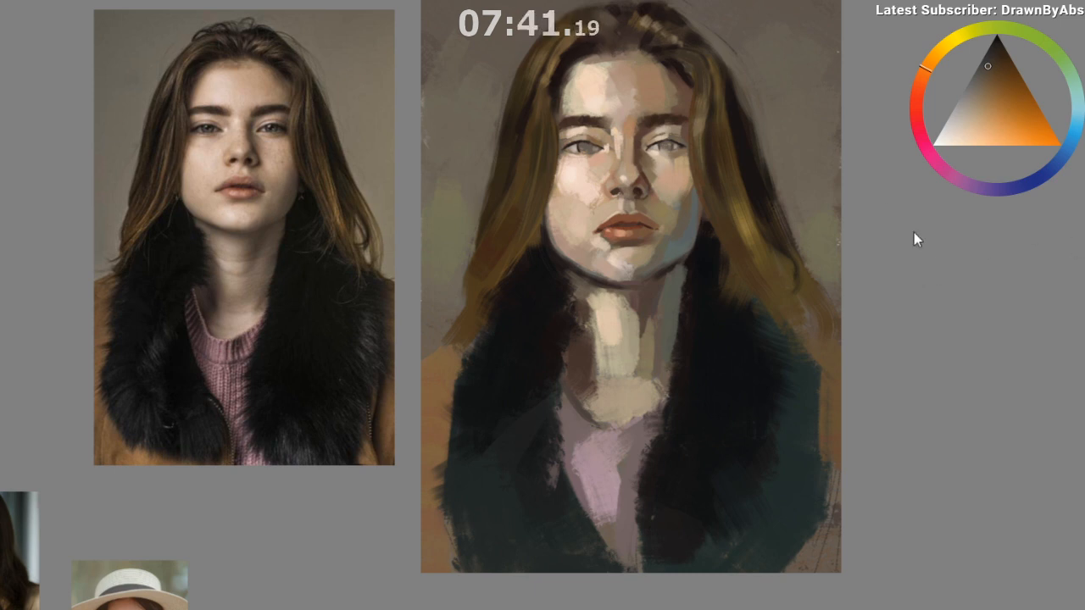
left_click(612, 6, "ctrl")
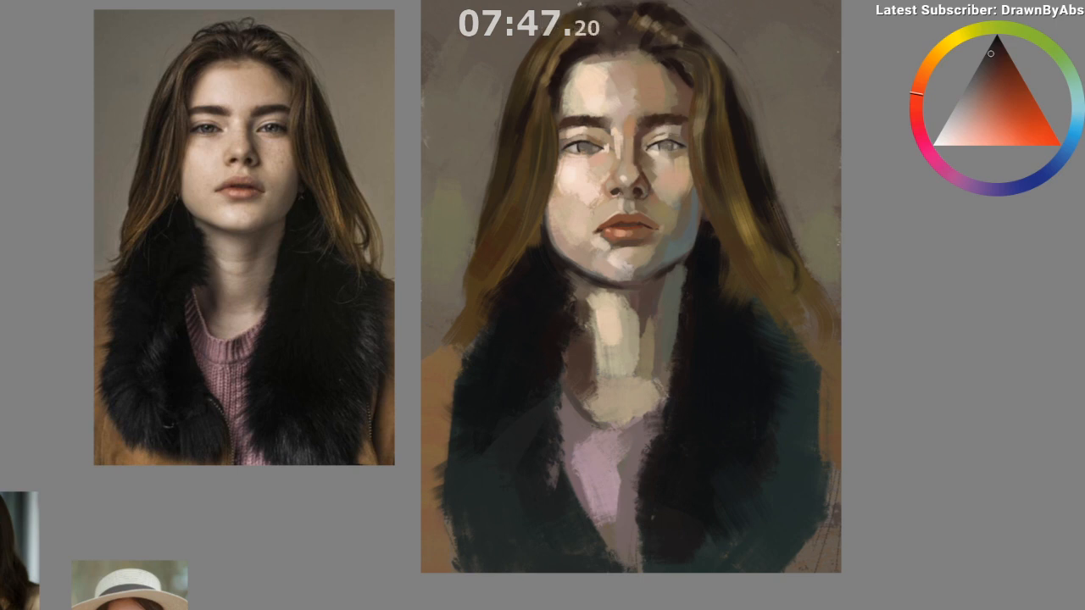
left_click(647, 55, "alt")
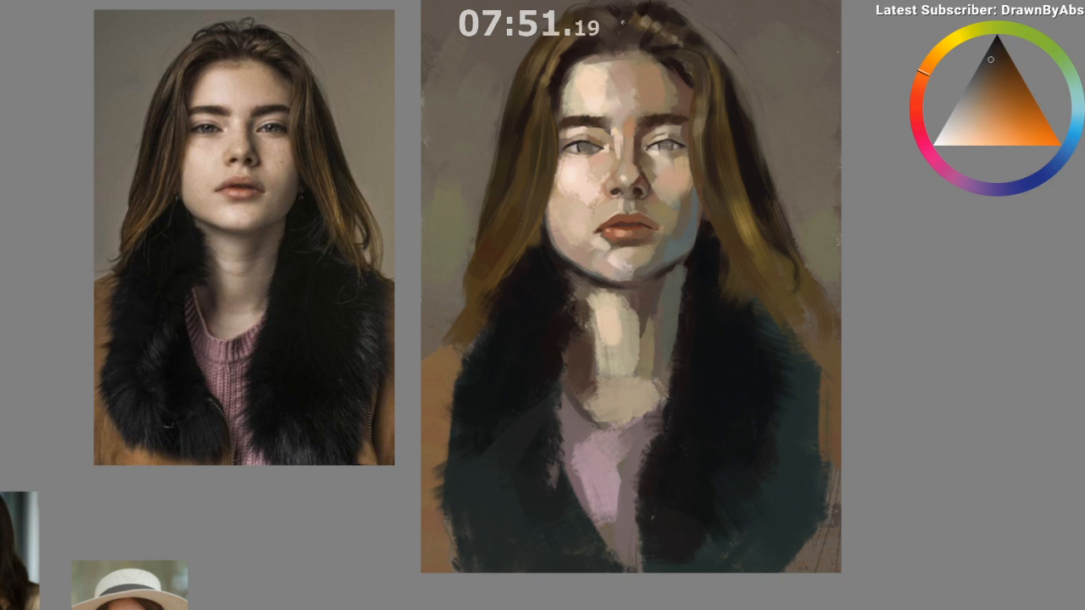
left_click(707, 48, "ctrl")
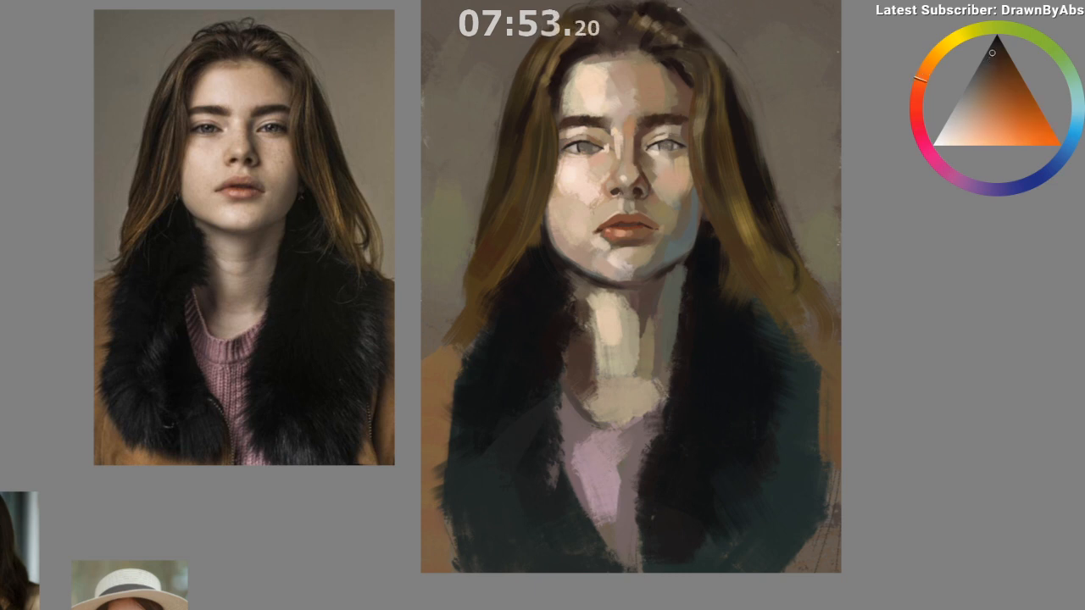
left_click(746, 136, "ctrl")
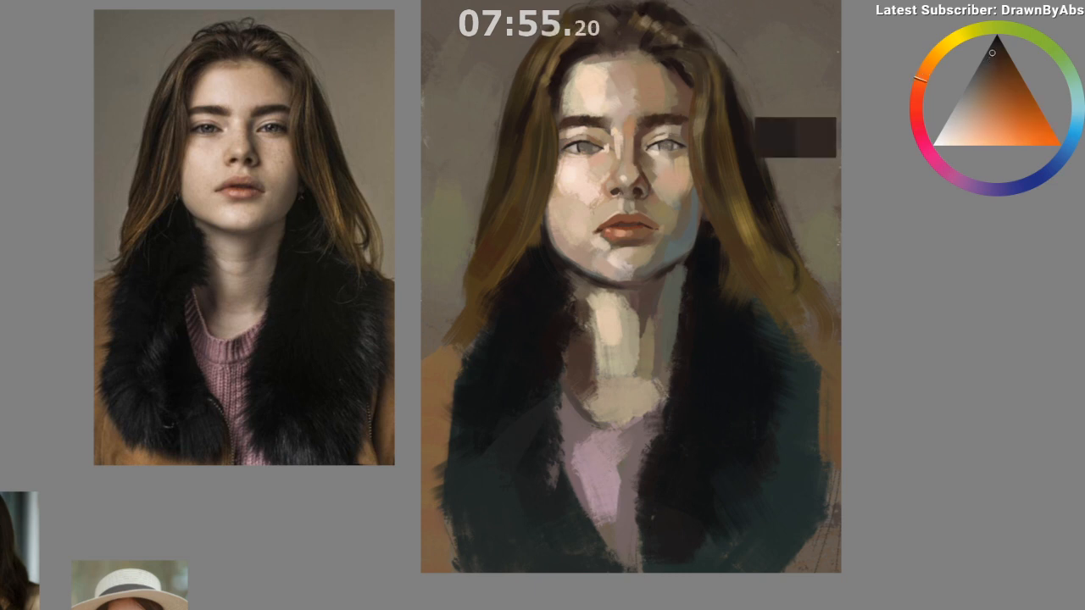
Step: Develop the upper hair on both sides with sampled olive brown, dark brown and near-black reddish brown strands
scroll(763, 84, "up", 2)
left_click(702, 44, "ctrl")
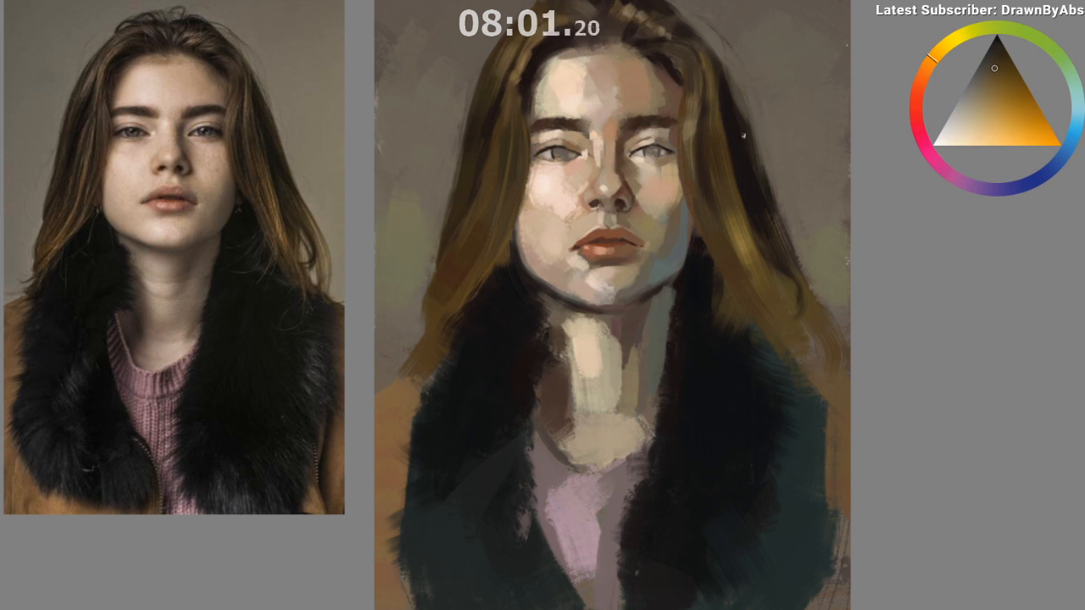
left_click(498, 57, "ctrl")
left_click_drag(512, 39, 498, 58)
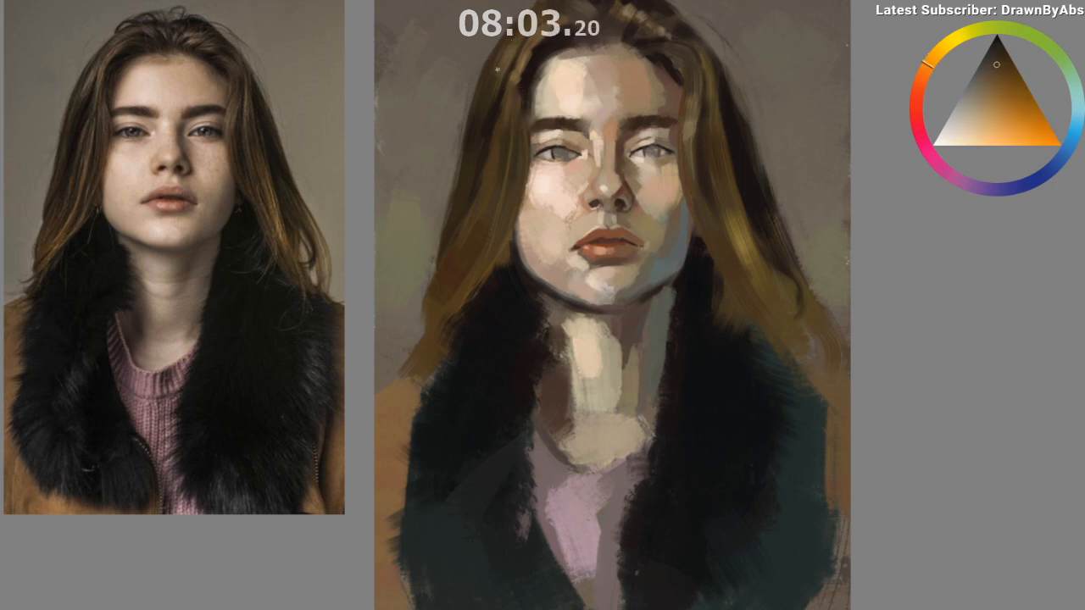
left_click(482, 73, "ctrl")
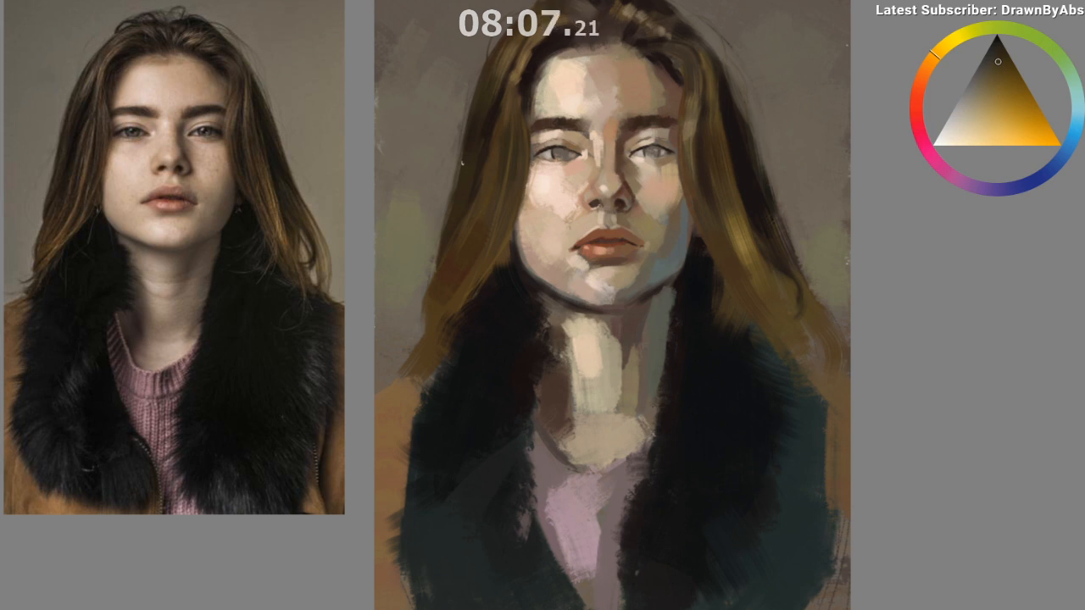
left_click(773, 224, "alt")
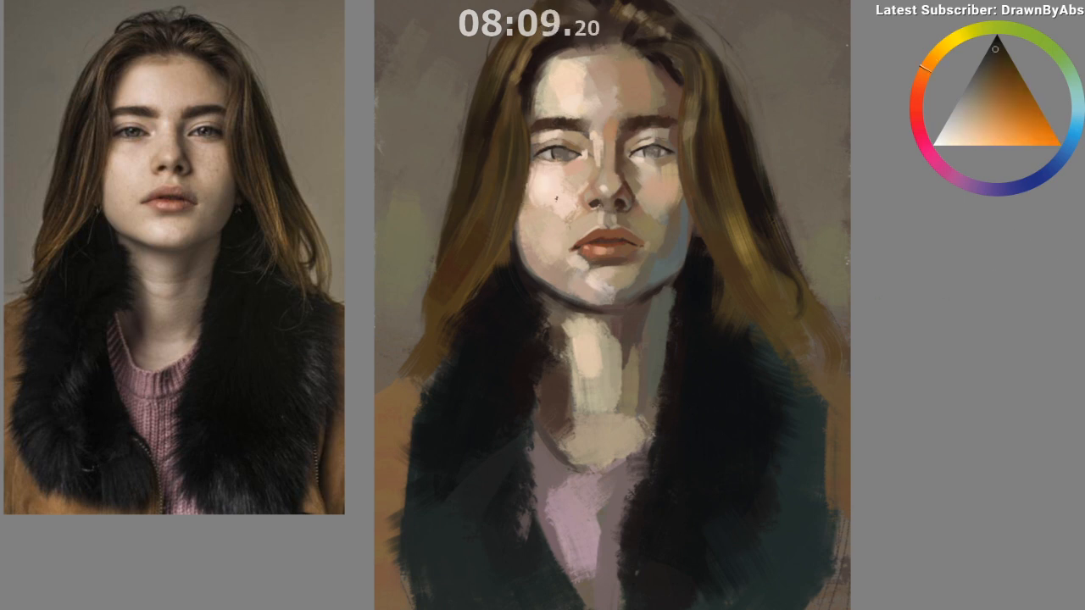
left_click(489, 102, "alt")
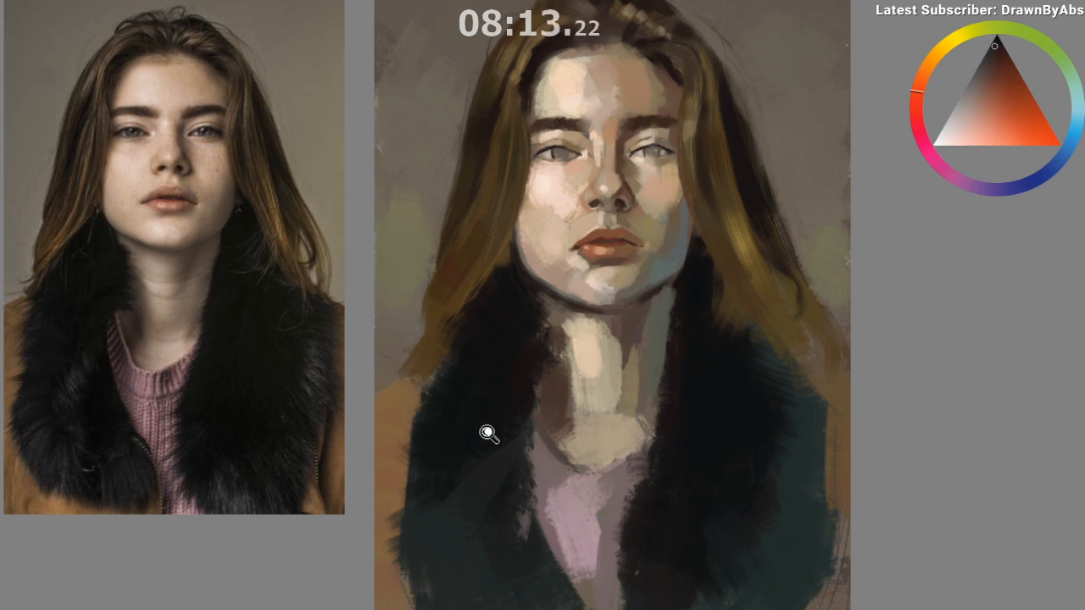
Step: Paint long strands through the left hair beside the face with sampled olive brown and golden brown
left_click_drag(487, 433, 488, 466)
left_click_drag(581, 545, 590, 451)
left_click(518, 167, "ctrl")
left_click(538, 6, "ctrl")
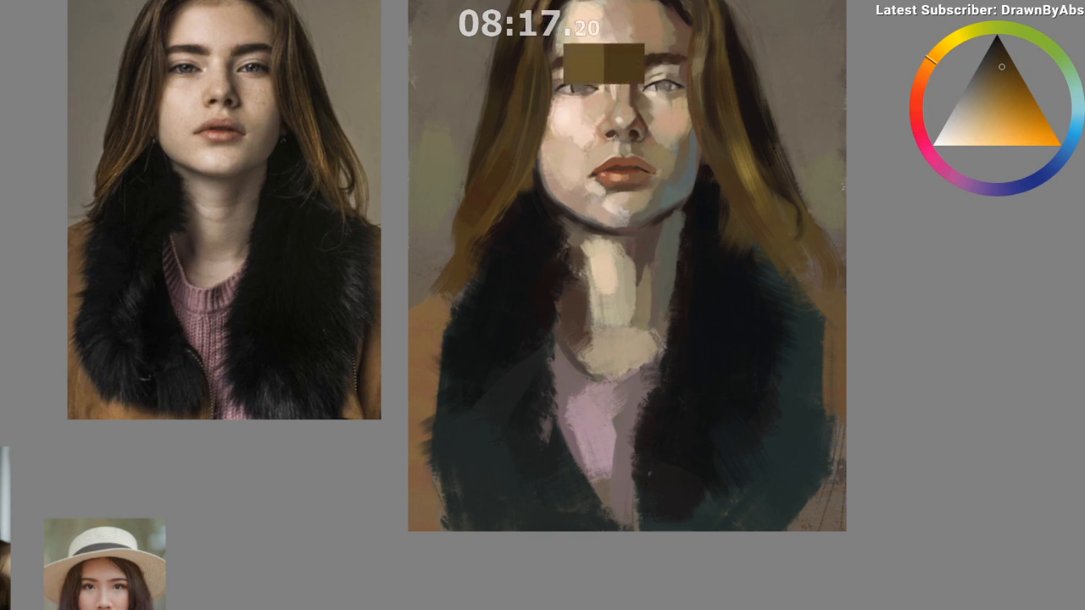
left_click_drag(534, 83, 501, 193)
left_click(548, 5, "ctrl")
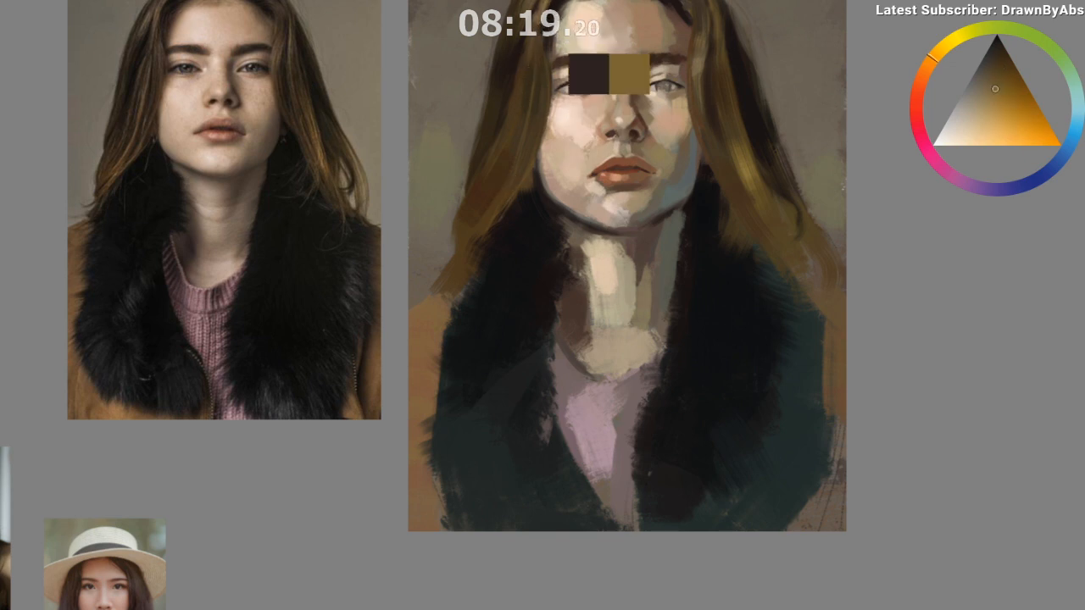
left_click(543, 41, "ctrl")
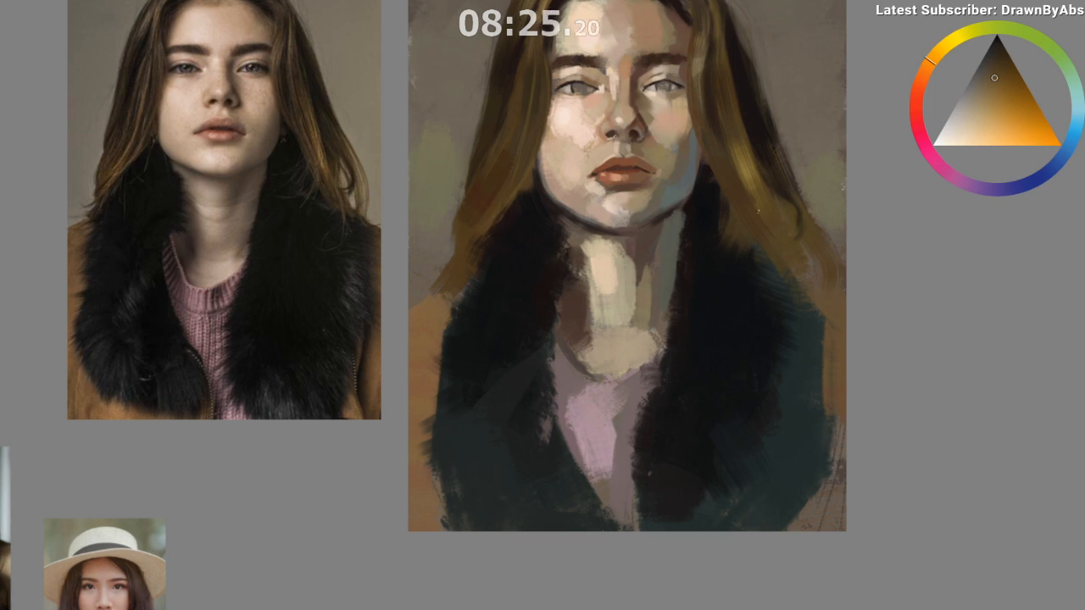
Step: Blend the lower right hair above the fur collar with golden brown and ochre tones sampled from it
left_click(762, 171, "ctrl")
left_click(750, 169, "ctrl")
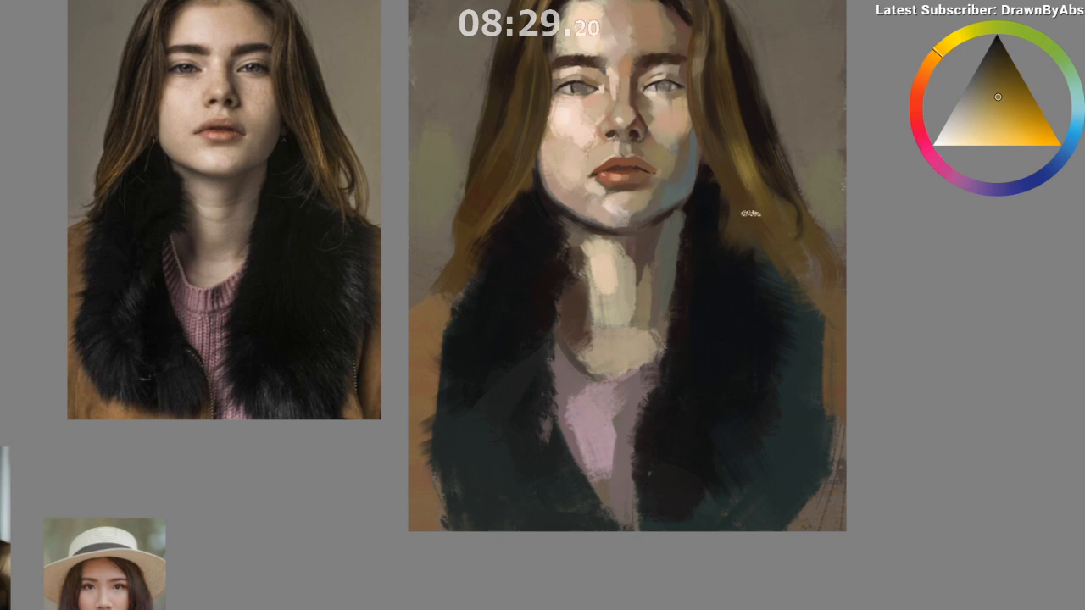
left_click(763, 222, "ctrl")
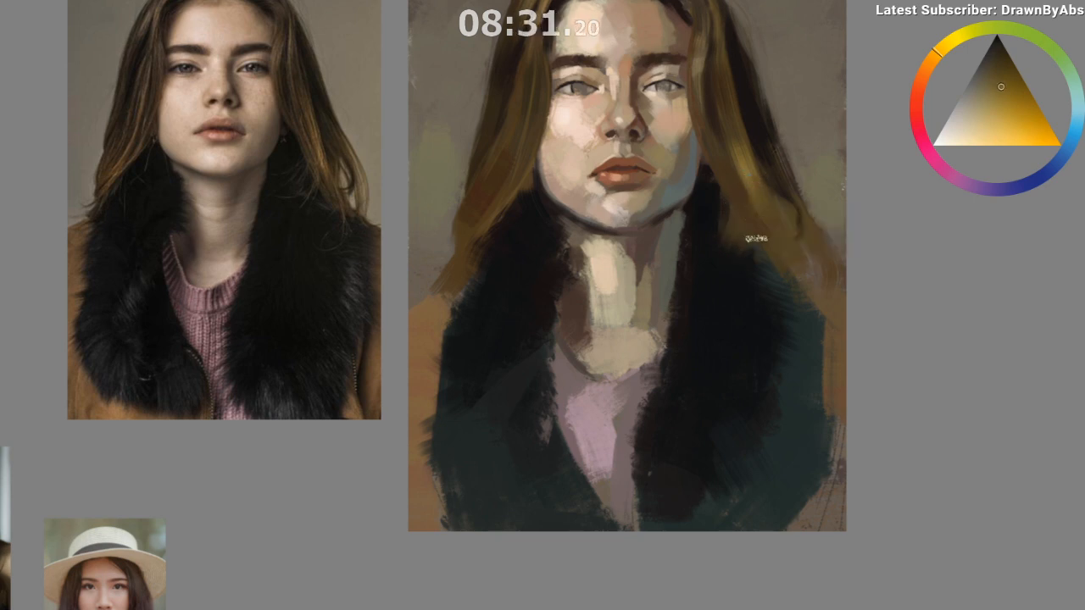
left_click(755, 237, "ctrl")
left_click_drag(750, 174, 741, 217)
Step: Rework the wavy strand in the lower right hair with a short stroke of resampled golden brown
left_click_drag(718, 438, 705, 447)
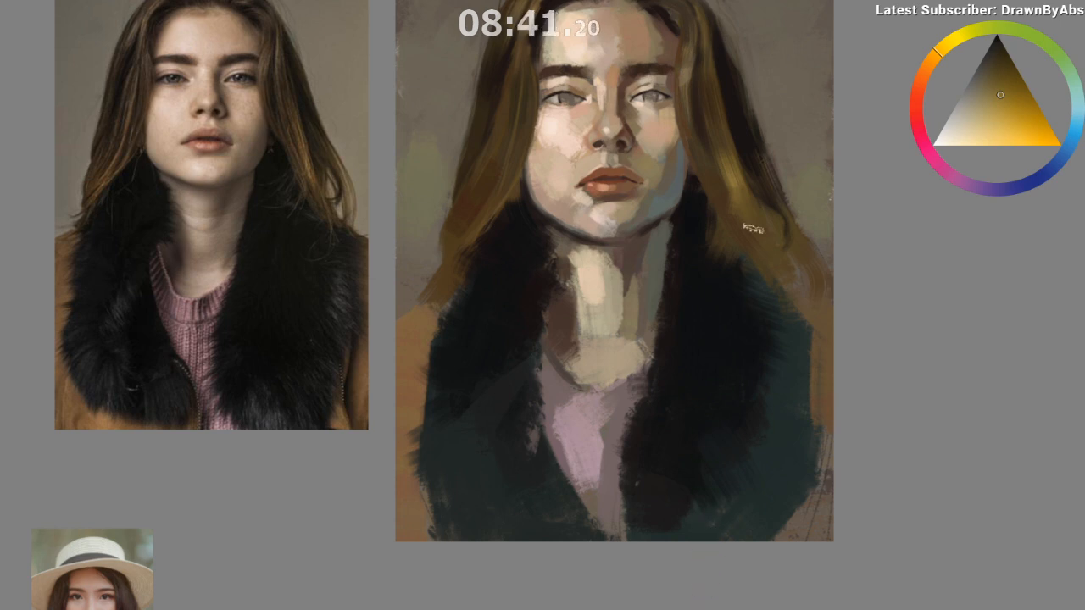
mouse_move(744, 209)
left_mouse_down()
mouse_move(772, 272)
mouse_move(751, 222)
mouse_move(786, 232)
mouse_move(770, 272)
left_mouse_up()
key("ctrl+z")
left_click(745, 210, "alt")
left_click(746, 212, "alt")
left_click_drag(756, 234, 772, 255)
Step: Refine the outer edge of the right hair with sampled dark browns and the grey-brown of the background
left_click(782, 189, "alt")
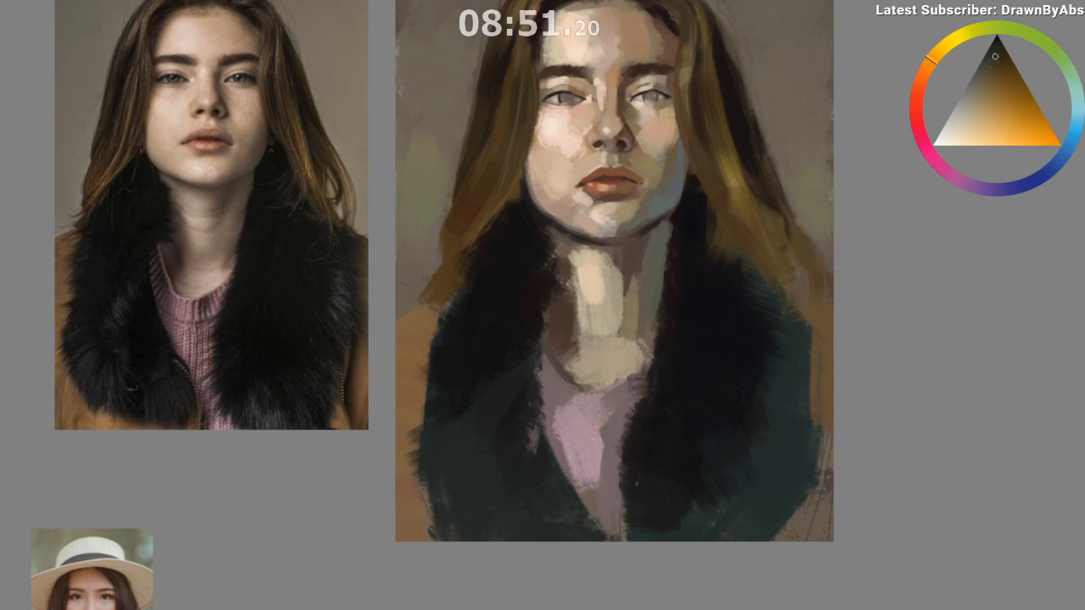
left_click(750, 154, "alt")
left_click(775, 127, "alt")
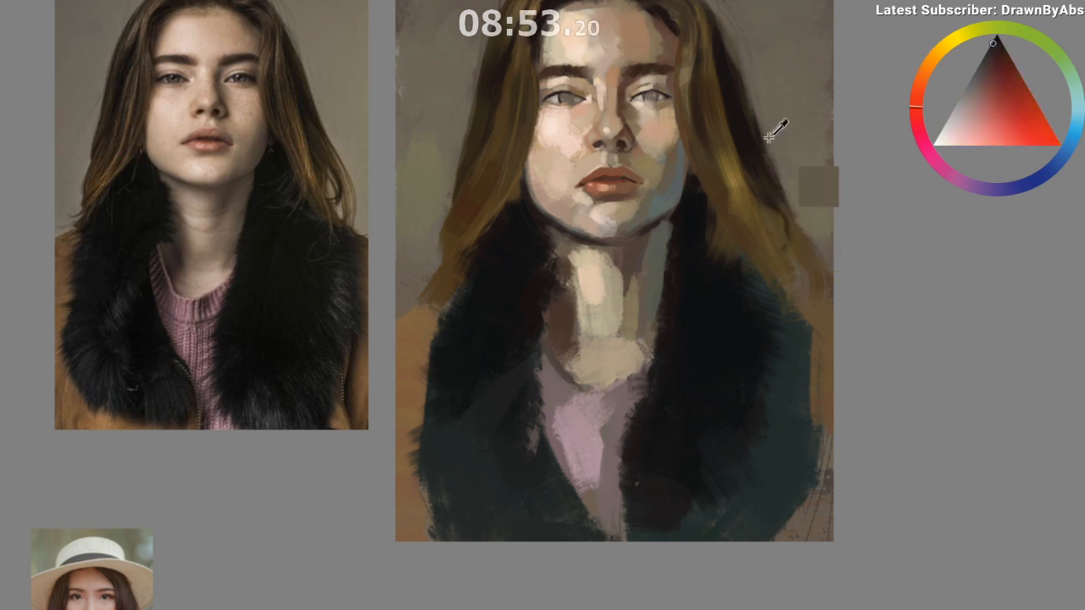
Step: Deepen the middle of the left hair with strands of sampled dark brown and near-black reddish brown
left_click_drag(794, 296, 746, 537)
mouse_move(635, 348)
left_mouse_down()
mouse_move(674, 322)
mouse_move(705, 327)
left_mouse_up()
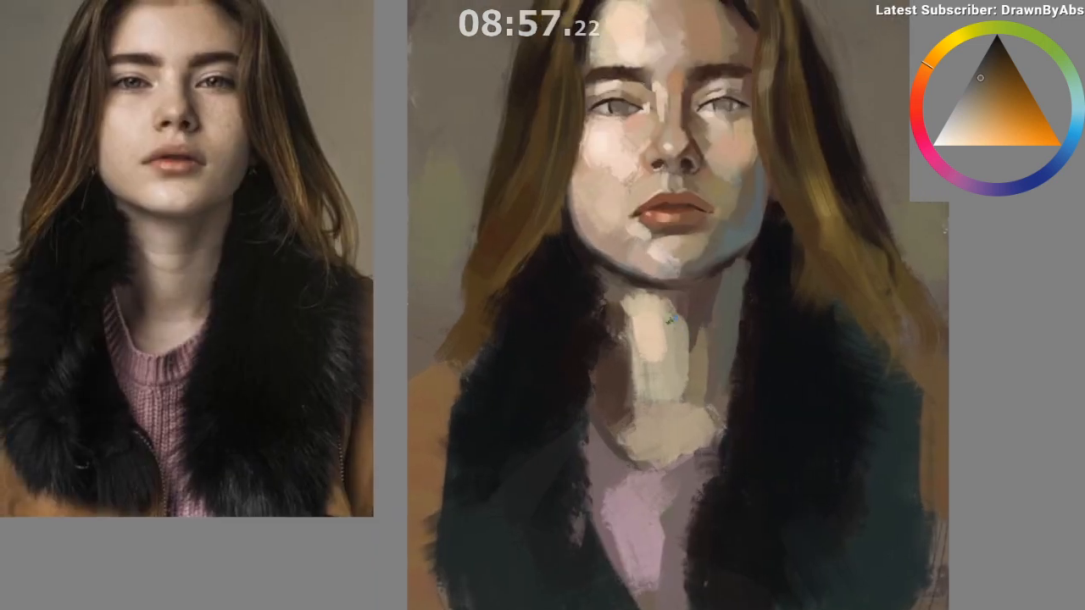
left_click(562, 90, "alt")
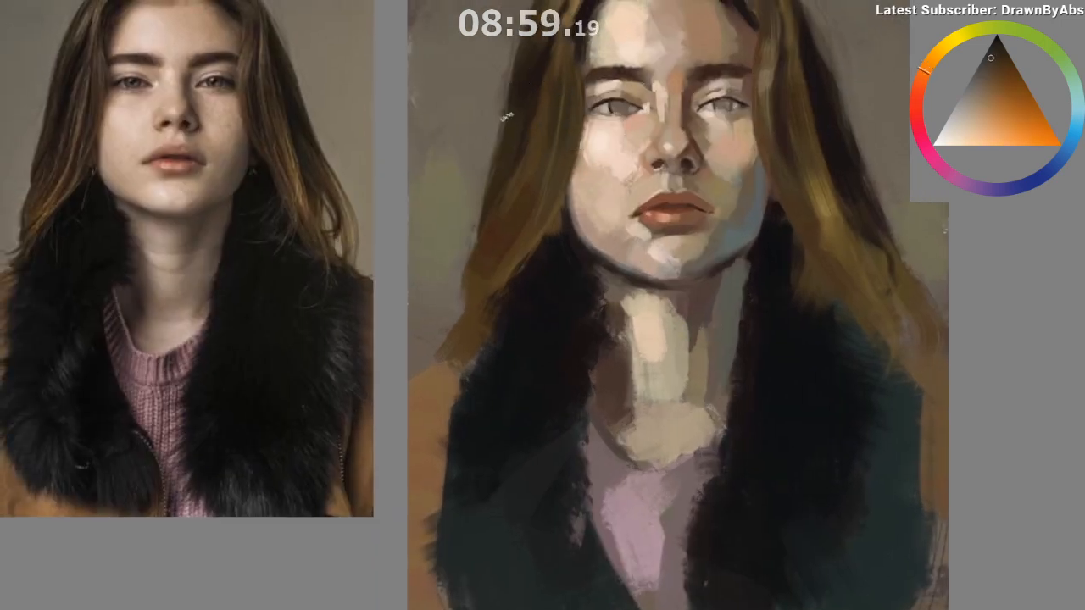
left_click(555, 98, "alt")
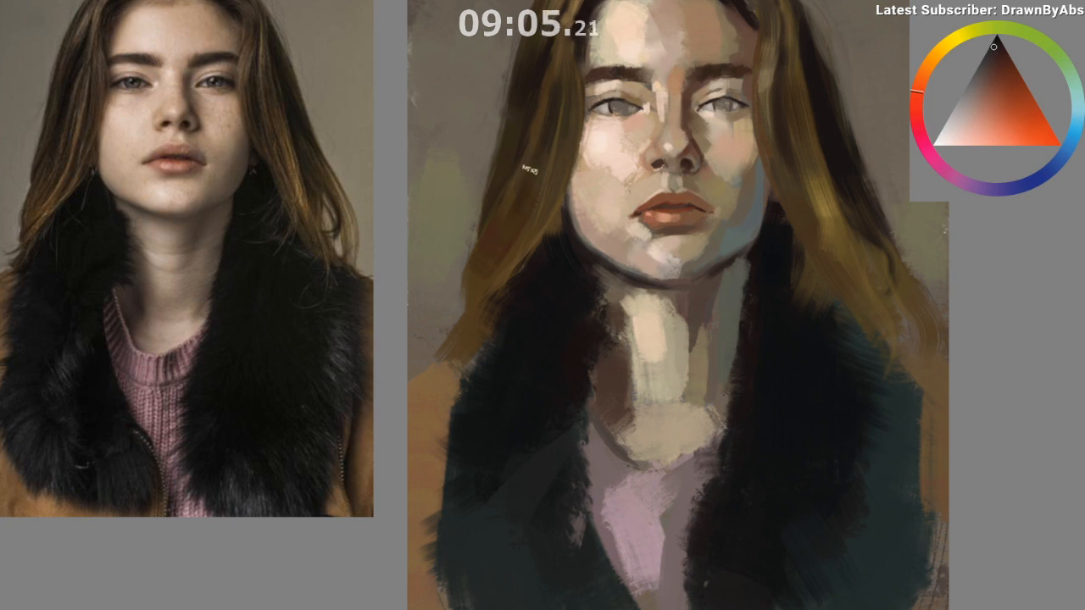
Step: Rework the lower left hair with sampled olive brown and darken the hair edge beside the left temple and cheek
left_click_drag(441, 512, 437, 523)
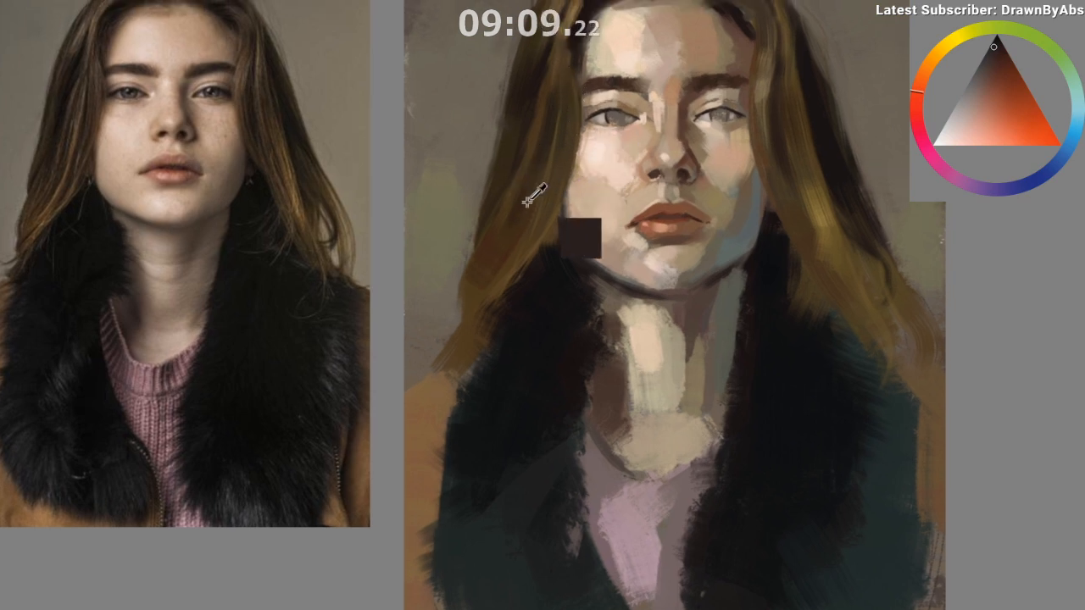
left_click(505, 255, "ctrl")
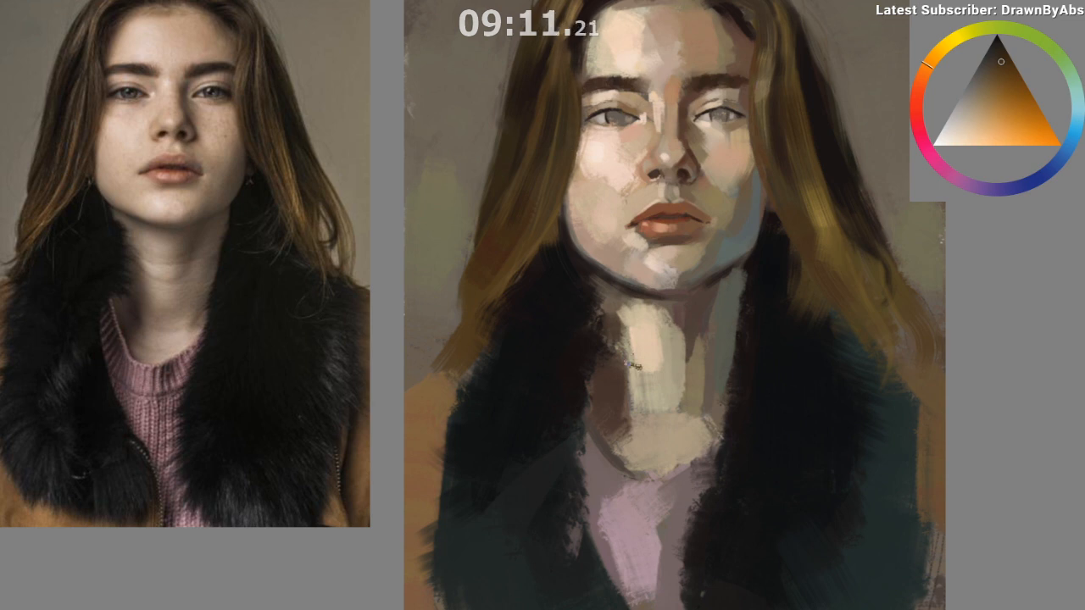
left_click(587, 64, "ctrl")
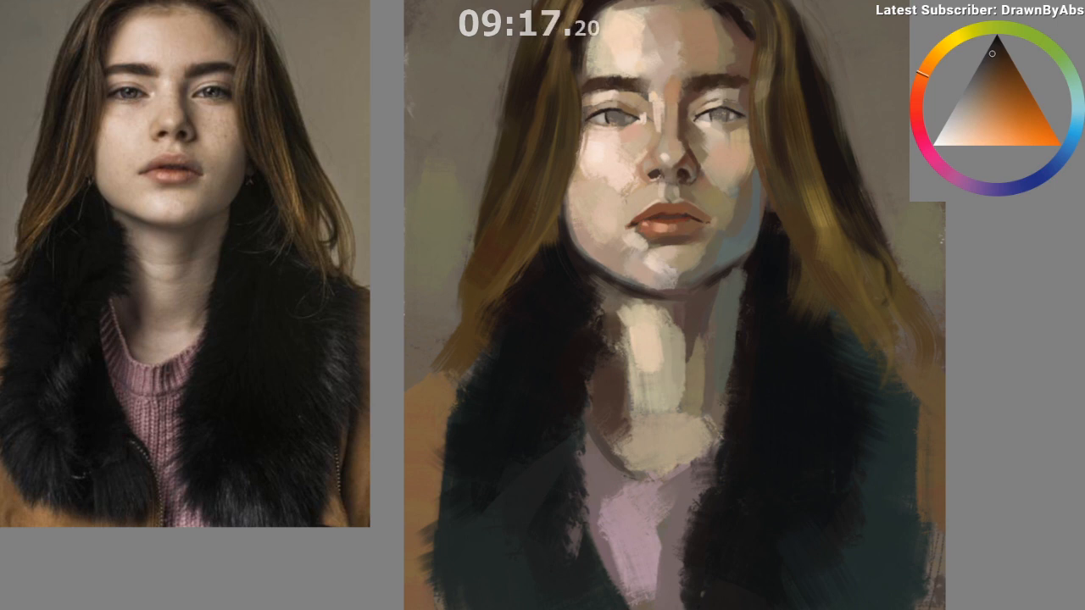
left_click_drag(578, 146, 578, 175)
left_click(578, 175, "ctrl")
Step: Refine the upper left hair beside the forehead with strokes of sampled golden brown and near-black reddish brown
left_click_drag(618, 386, 619, 428)
left_click(561, 100, "ctrl")
left_click_drag(559, 102, 555, 133)
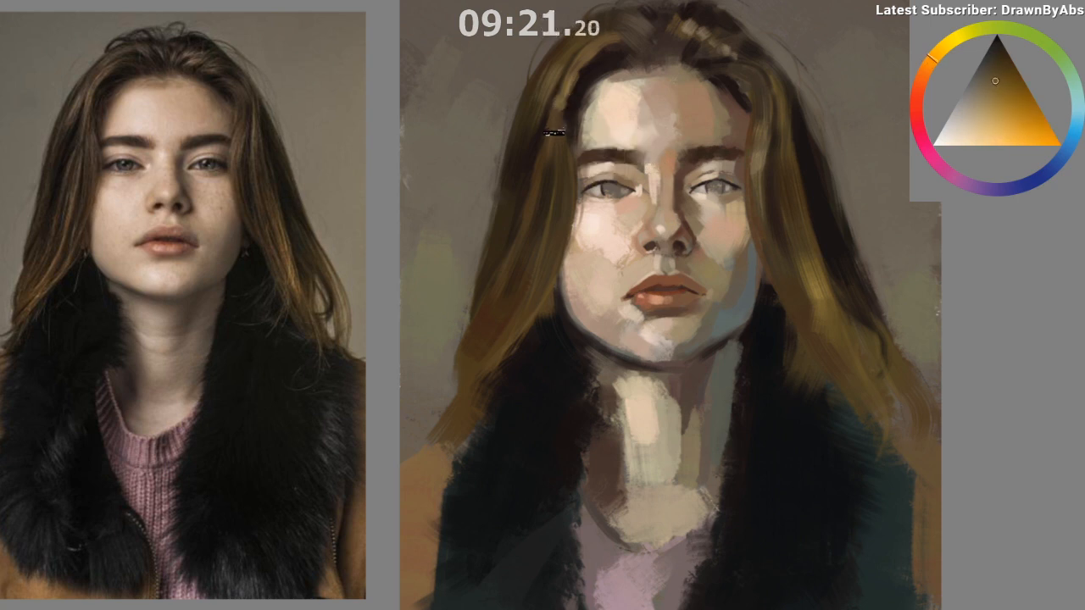
left_click(583, 88, "ctrl")
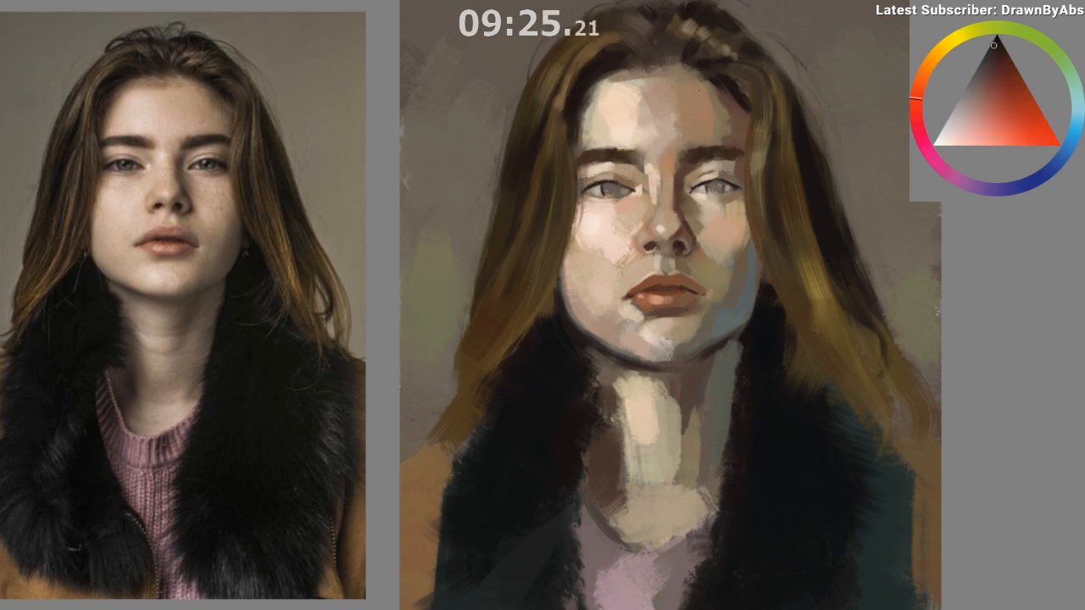
Step: Touch up the hair beside the right forehead and at the upper left with sampled dark browns
left_click(767, 106, "ctrl")
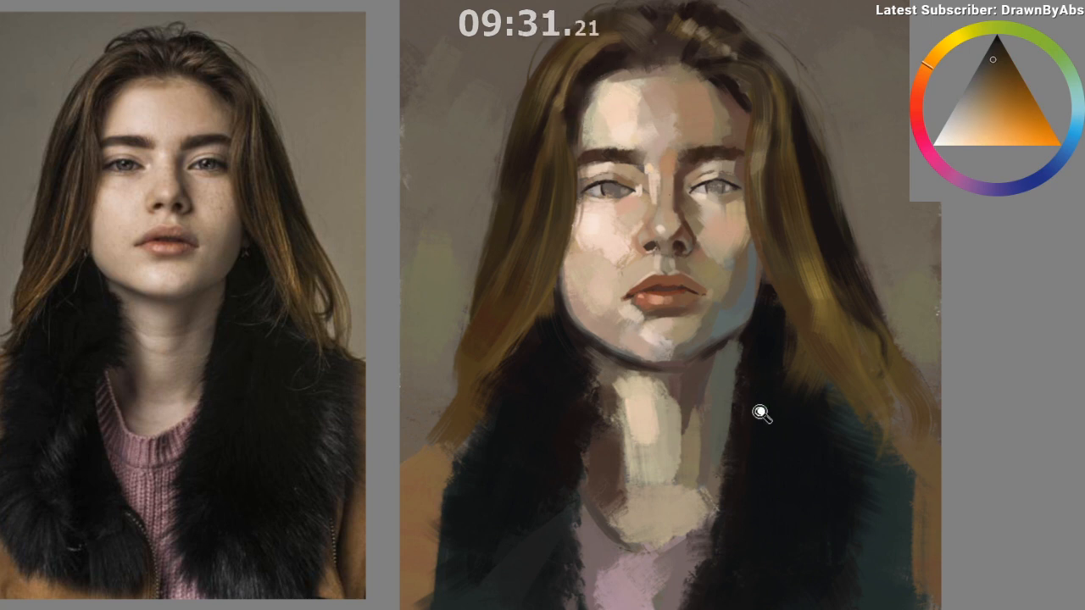
scroll(758, 415, "down", 1)
scroll(700, 508, "down", 2)
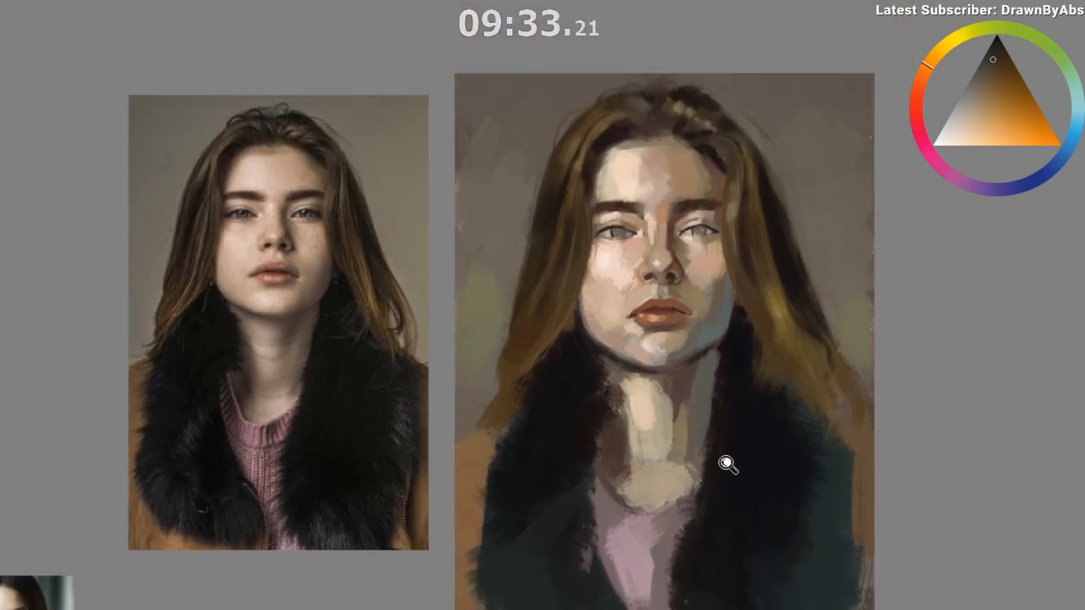
scroll(723, 463, "up", 2)
left_click(575, 72, "ctrl")
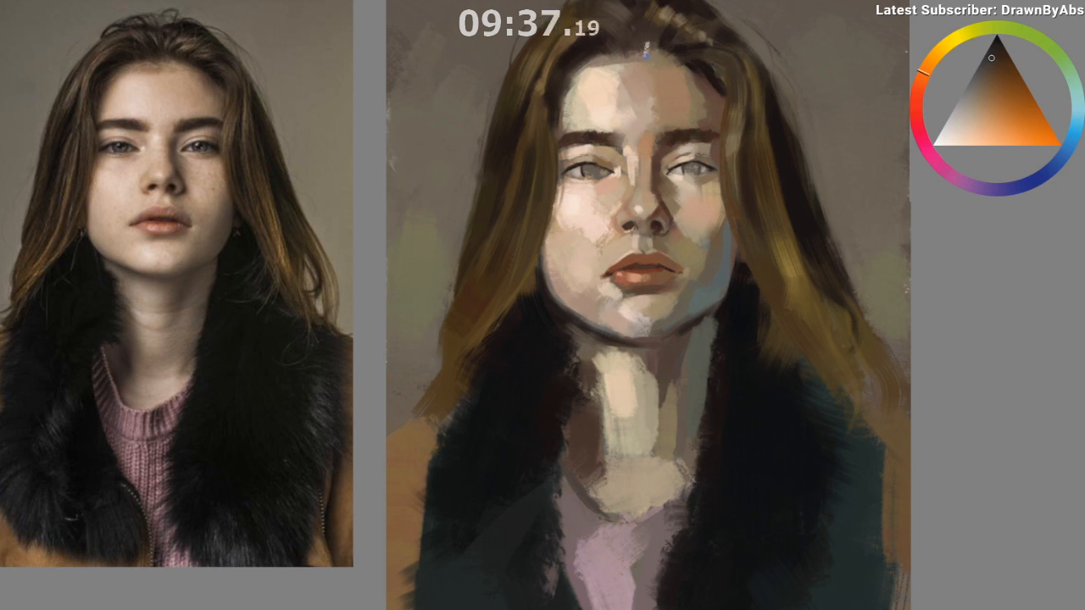
Step: Refine the dark hair and fur area beneath the right side of the jaw with sampled blue-black tones
left_click(734, 315, "ctrl")
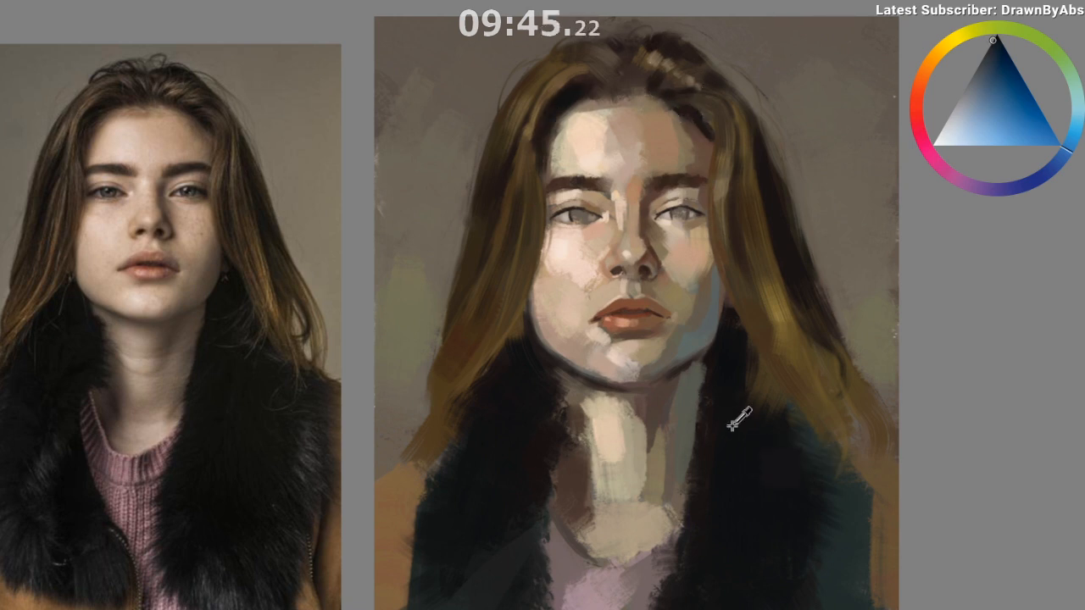
left_click(724, 365, "ctrl")
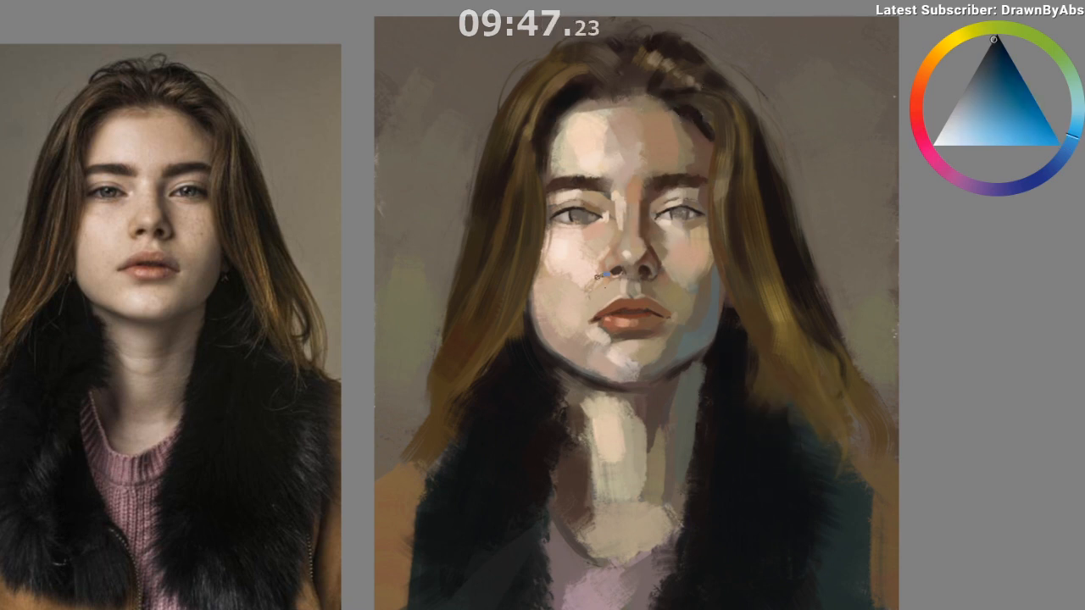
left_click_drag(687, 591, 636, 592)
left_click_drag(992, 578, 971, 584)
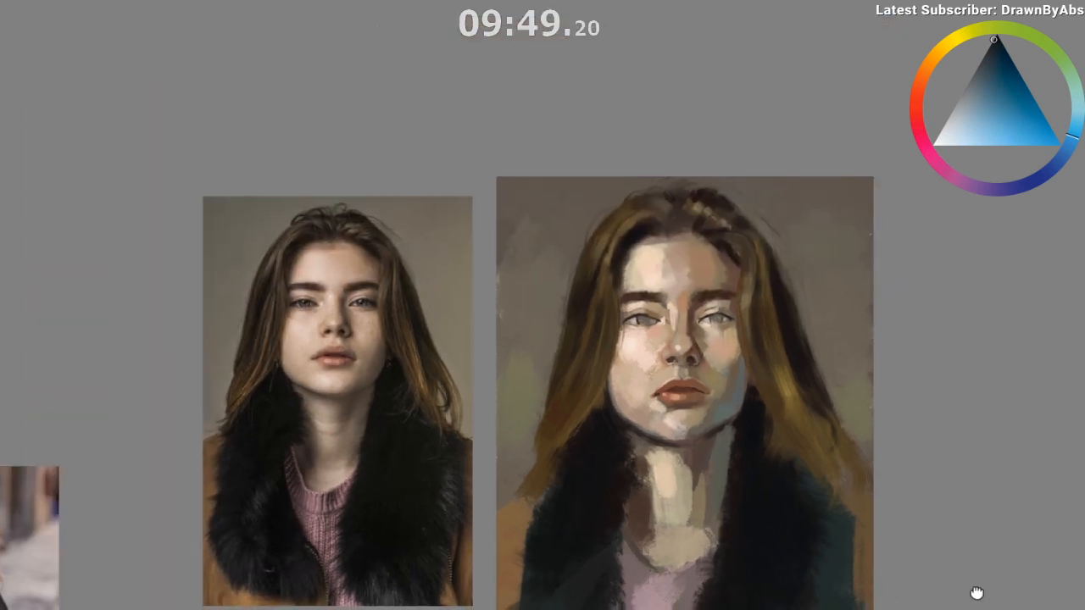
left_click_drag(721, 606, 362, 514)
left_click_drag(1006, 550, 1084, 575)
left_click_drag(726, 574, 1034, 598)
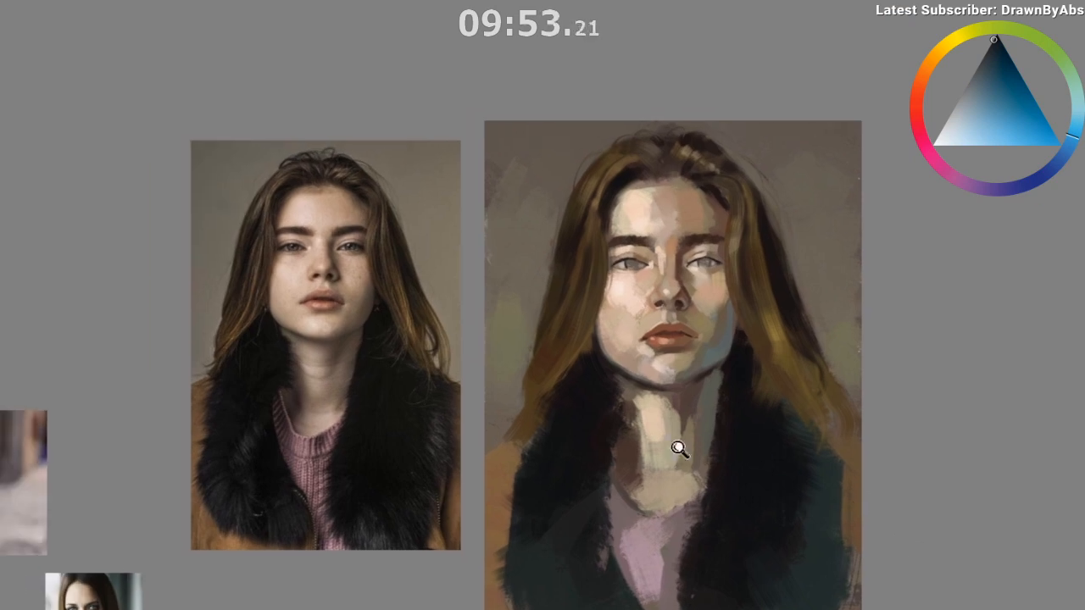
left_click_drag(683, 447, 691, 417)
left_click_drag(671, 339, 677, 364)
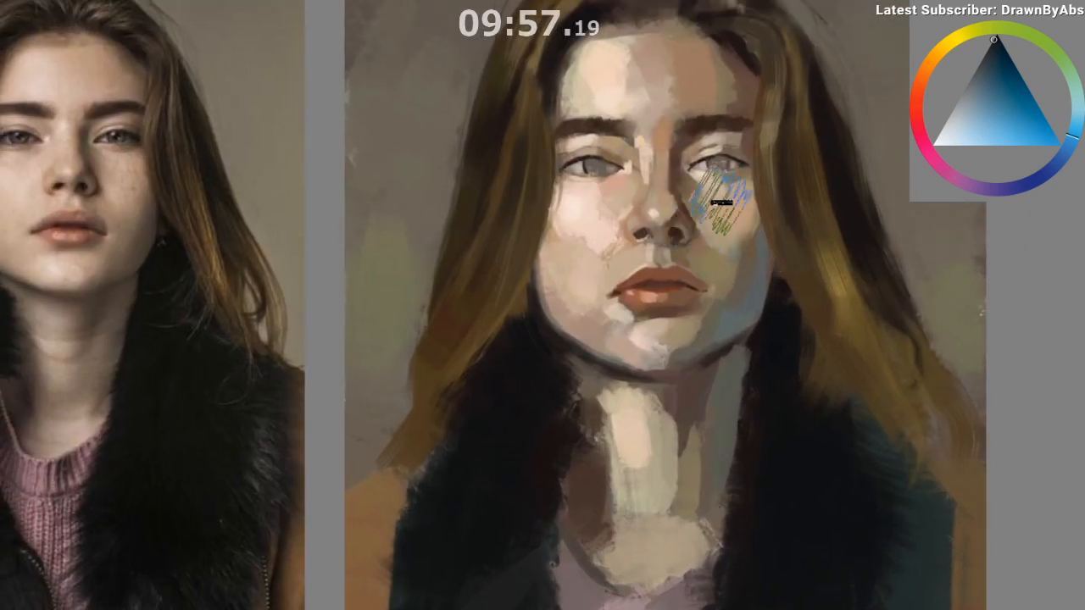
Step: Refine the nostrils and the shadow under the nose with sampled dark reddish browns
left_click(672, 222, "ctrl")
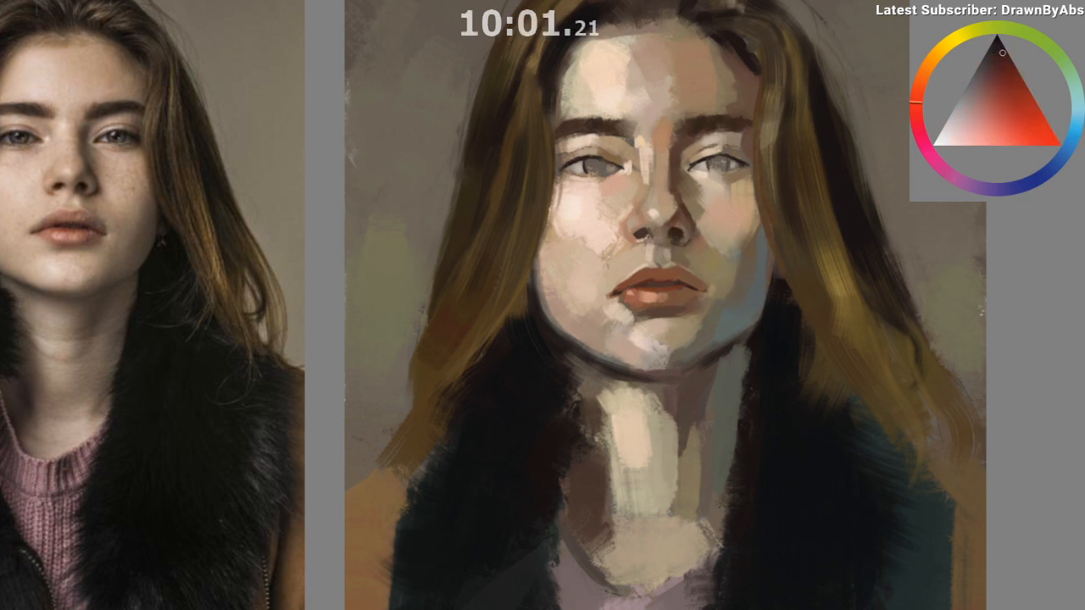
left_click(679, 238, "ctrl")
left_click_drag(797, 377, 812, 382)
left_click_drag(667, 277, 756, 258)
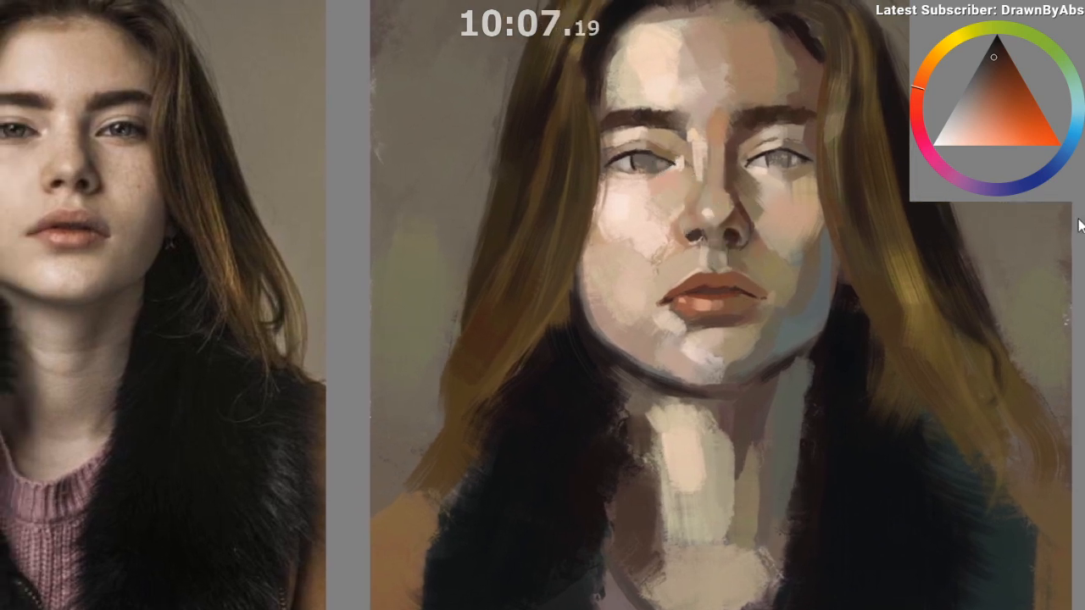
Step: Refine the upper eyelids of both eyes with sampled pale skin tone and greyish beige
left_click(621, 206, "ctrl")
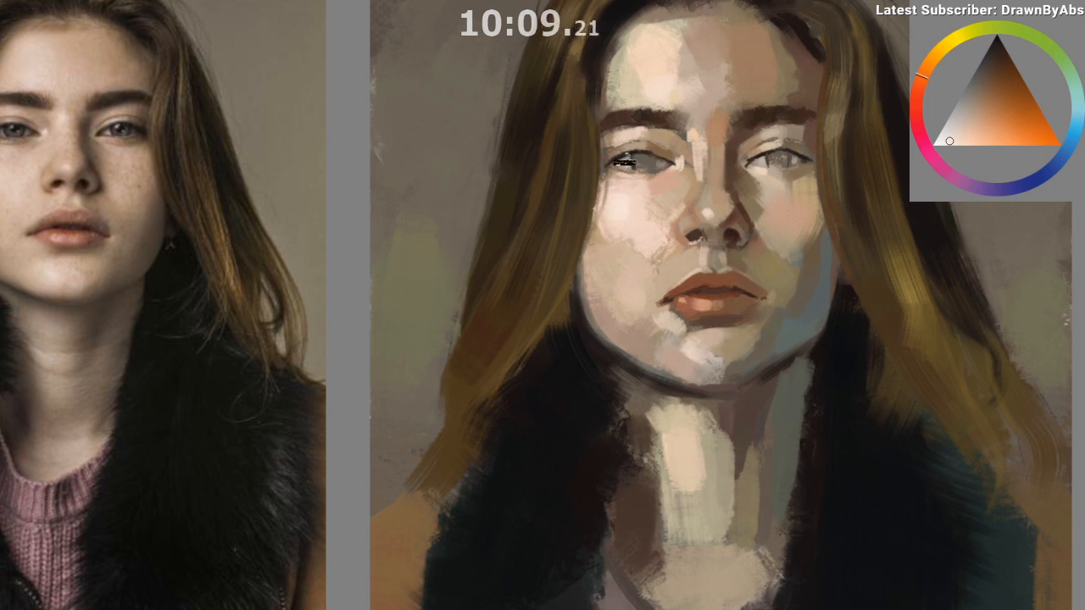
left_click_drag(641, 155, 626, 148)
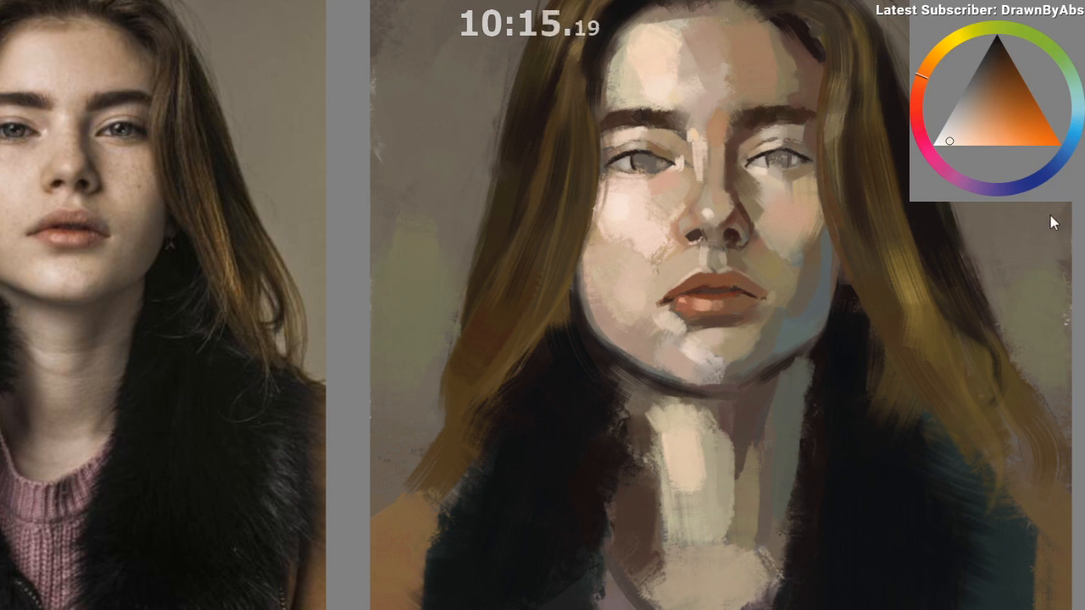
key("b")
mouse_move(771, 156)
left_mouse_down()
mouse_move(751, 163)
mouse_move(784, 147)
left_mouse_up()
left_click(769, 148, "alt")
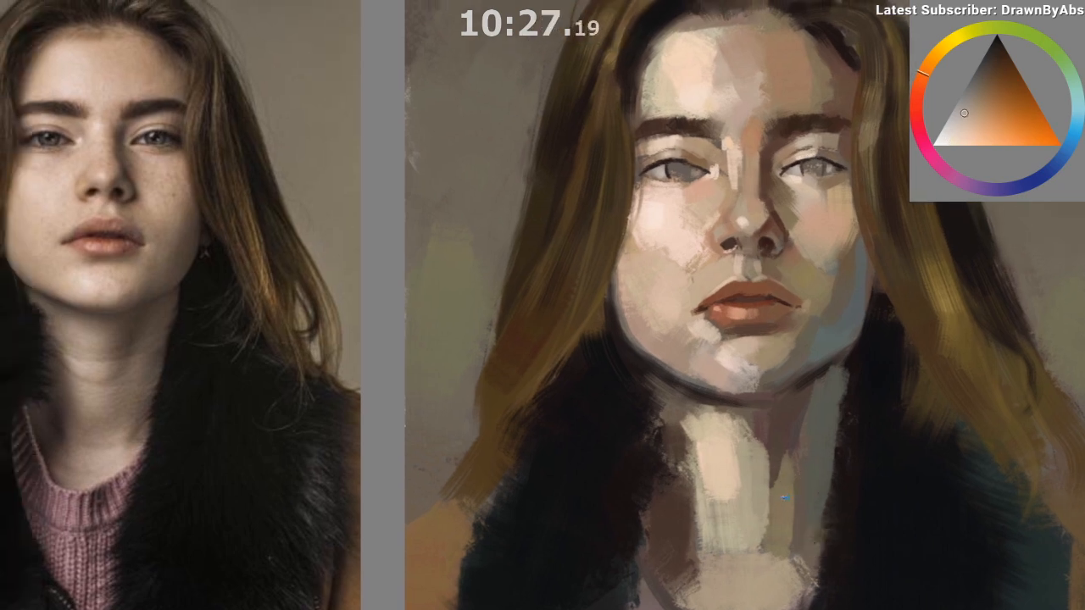
Step: Rework the outer part of the left eye and its lid line with sampled greyish brown
key("ctrl+t")
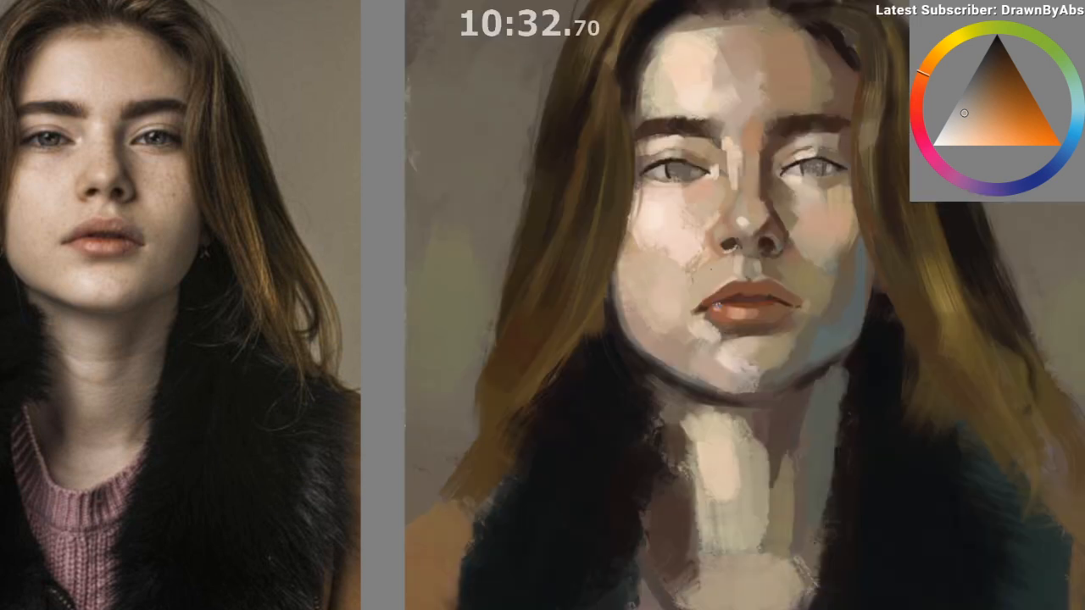
left_click_drag(688, 195, 702, 240)
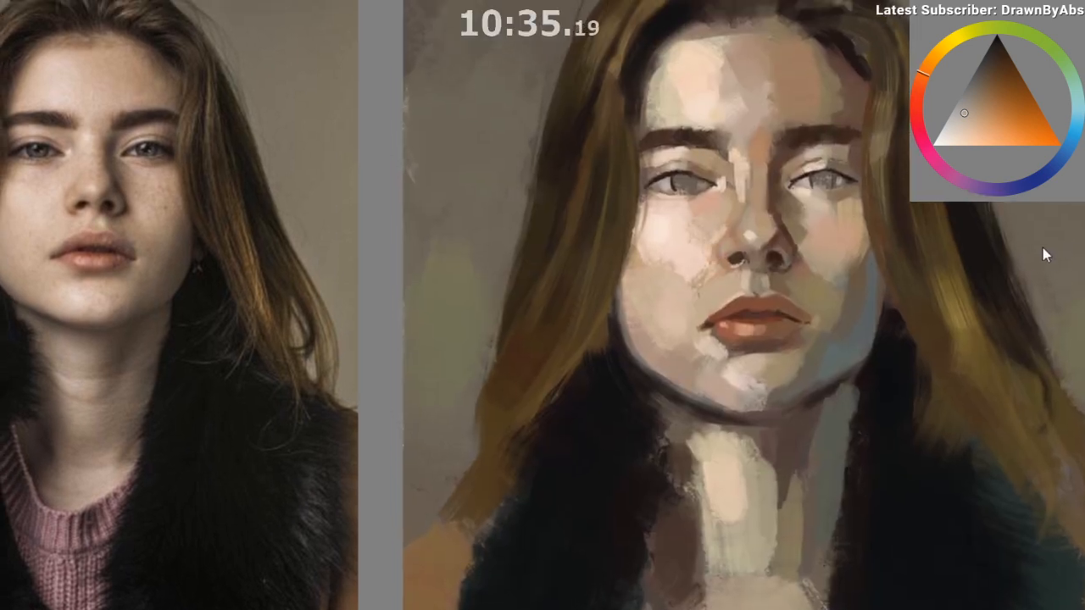
left_click(654, 181, "ctrl")
left_click(658, 192, "ctrl")
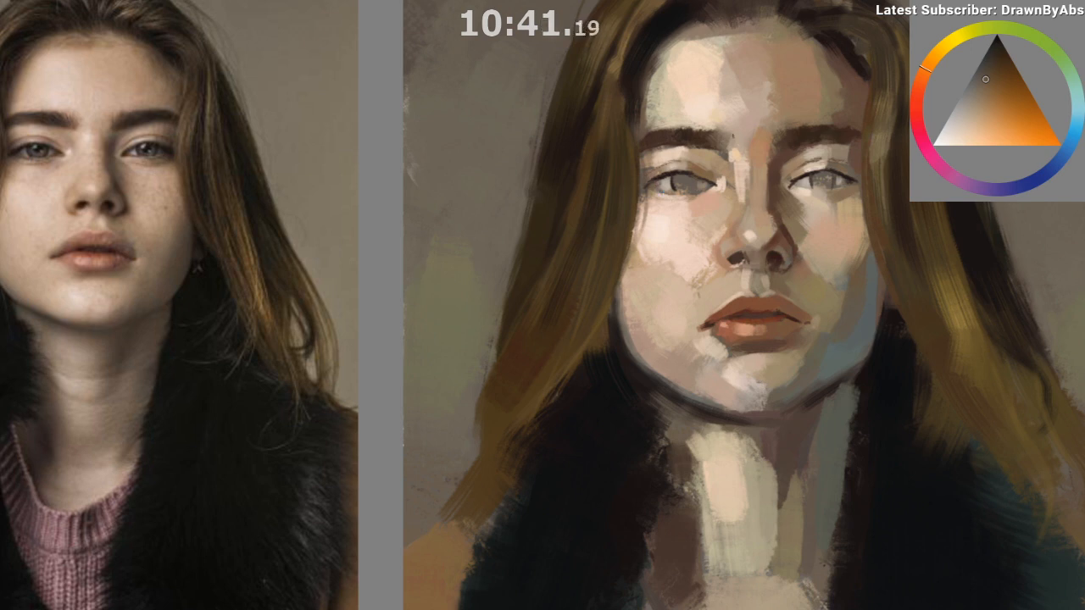
Step: Define the inner corner and lid line of the right eye with sampled dark browns and a picked reddish brown
left_click_drag(725, 235, 687, 221)
left_click(772, 156, "ctrl")
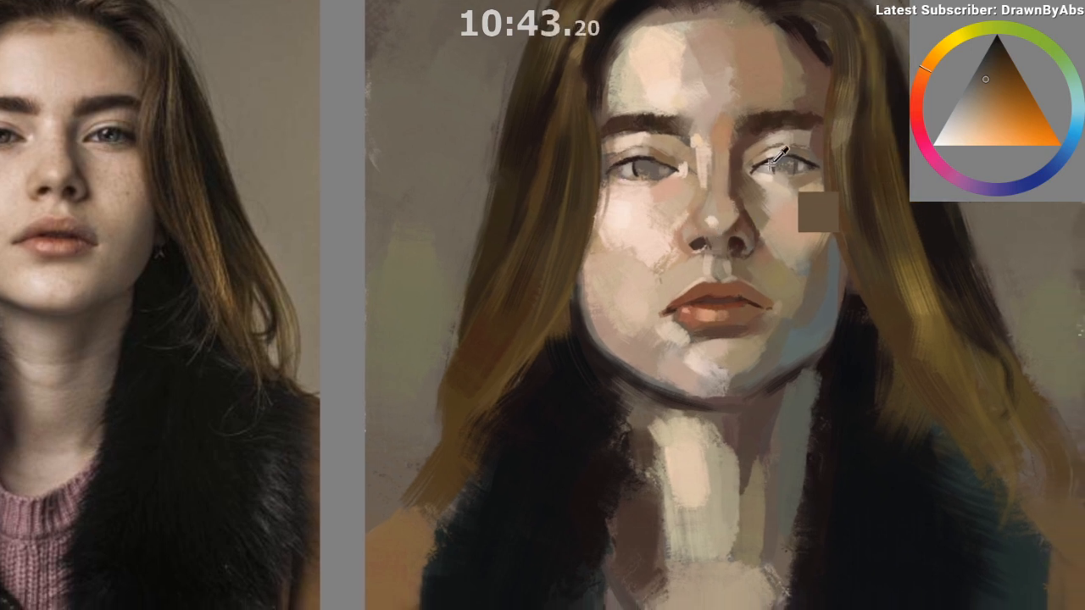
left_click(768, 157, "ctrl")
left_click(757, 170, "ctrl")
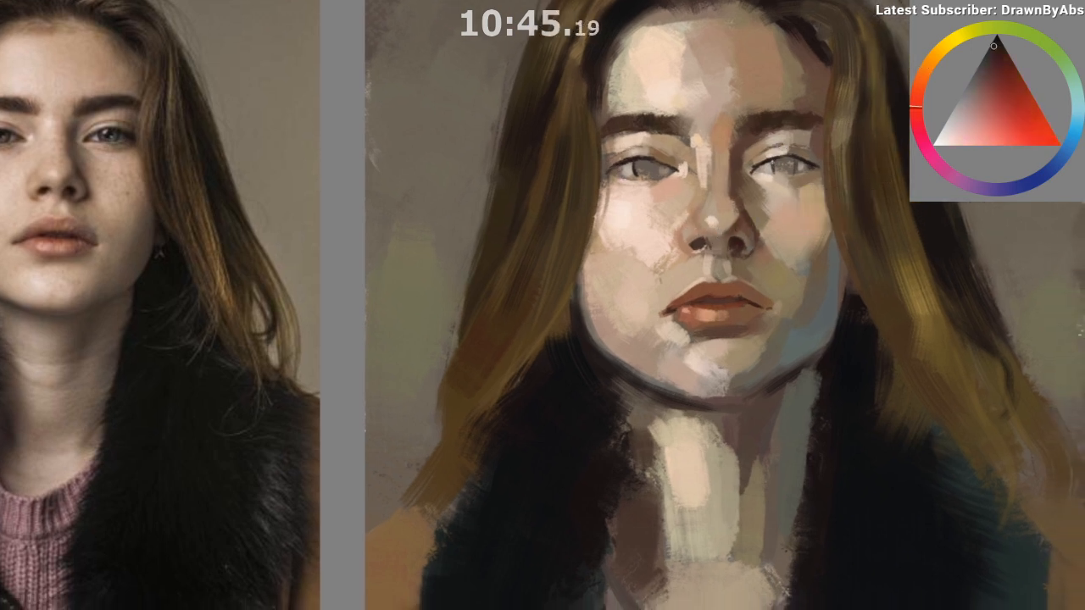
left_click(670, 217, "ctrl")
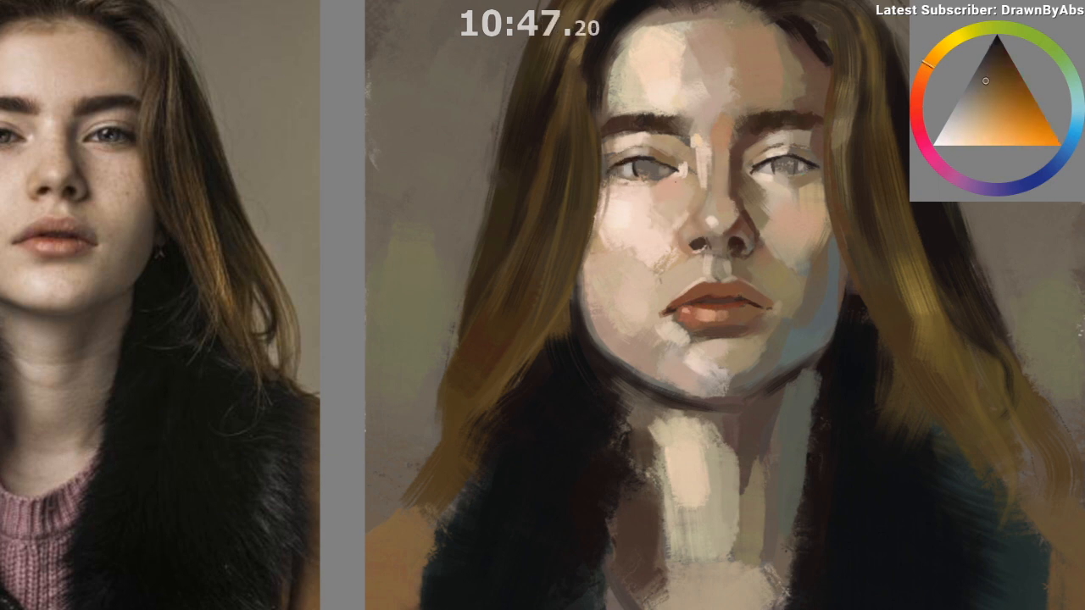
left_click(756, 169, "ctrl")
left_click(914, 88)
left_click(1001, 73)
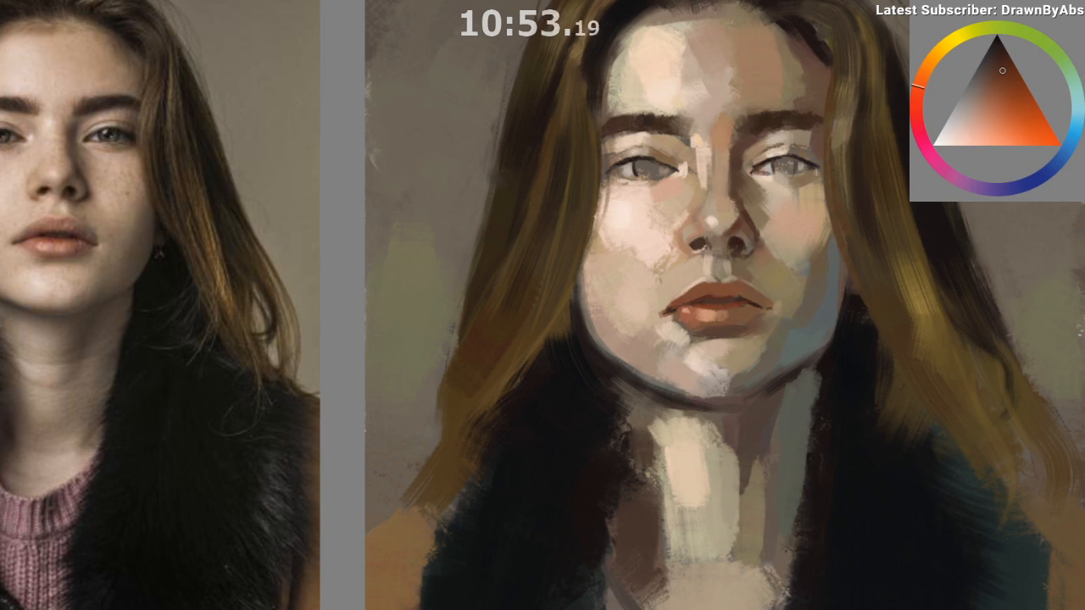
scroll(778, 366, "down", 1)
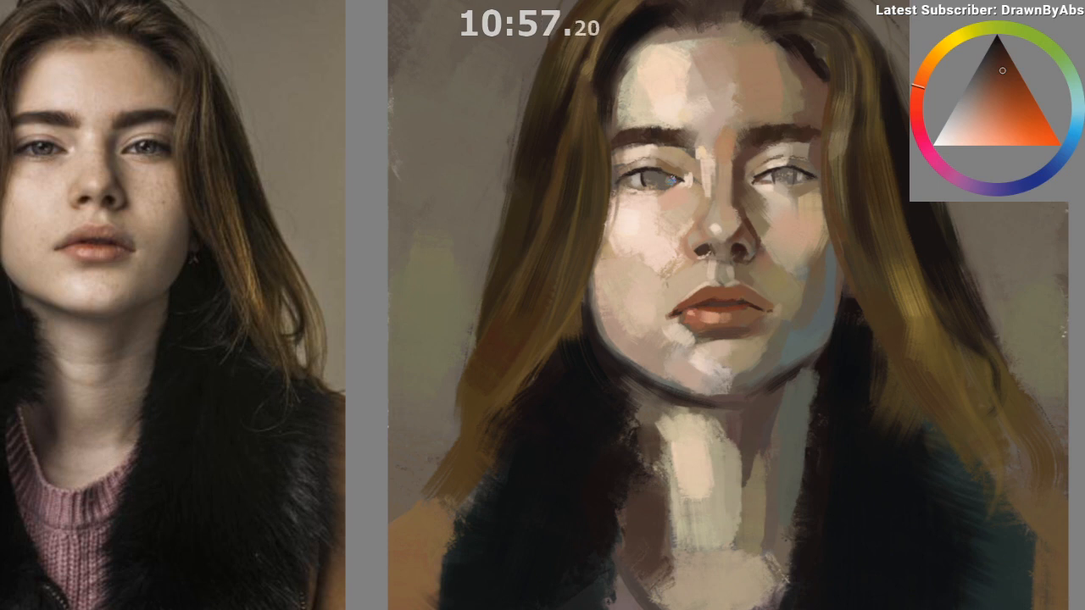
Step: Paint the iris and inner part of the left eye with sampled grey-brown and dark reddish brown
left_click(668, 179, "ctrl")
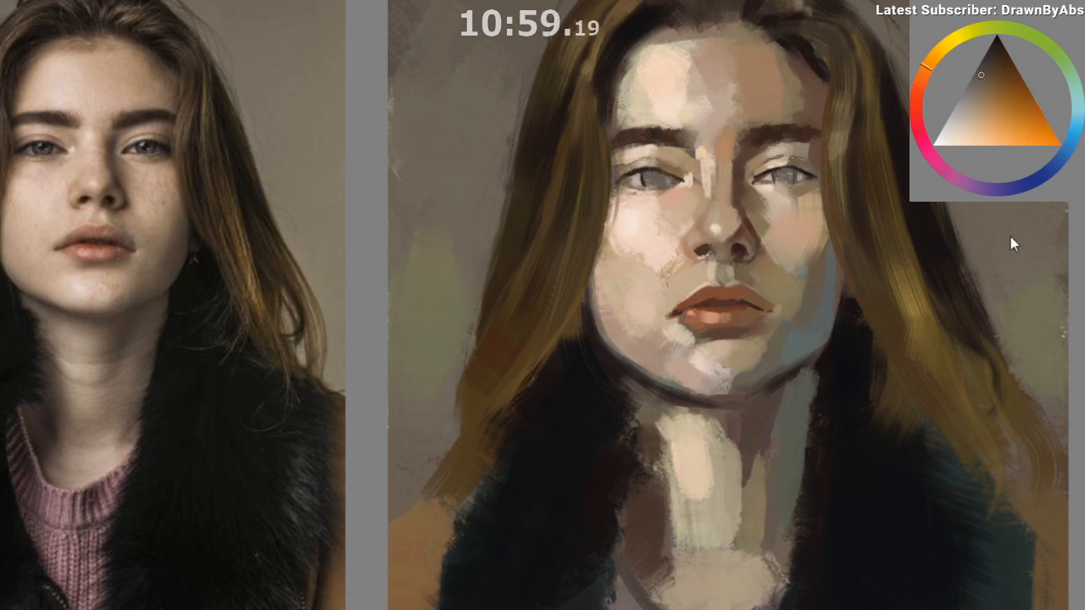
left_click(659, 169, "ctrl")
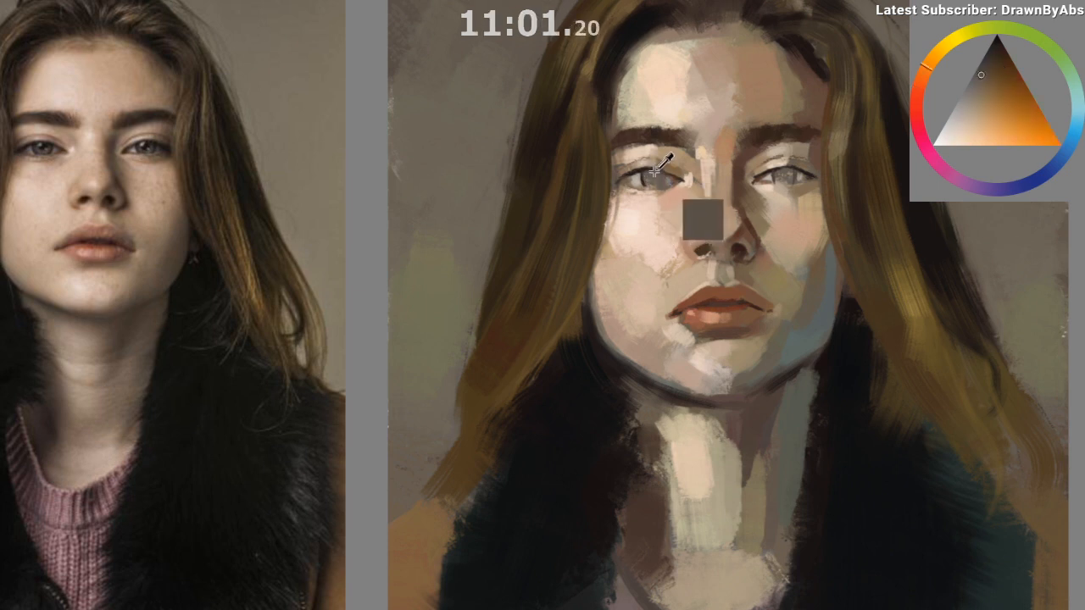
left_click(664, 180)
left_click(655, 173, "ctrl")
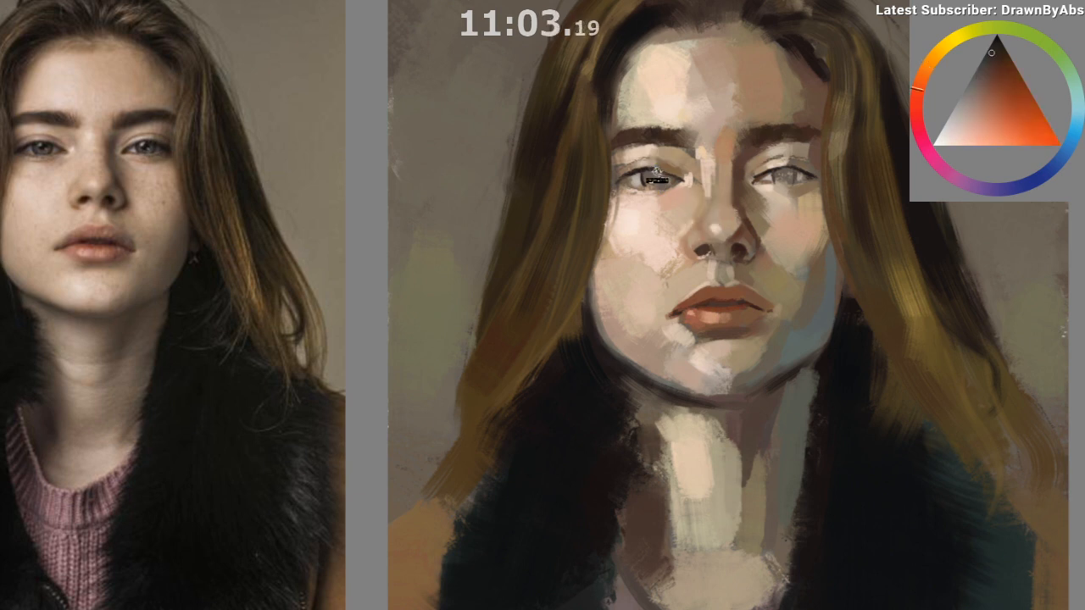
left_click_drag(664, 176, 664, 183)
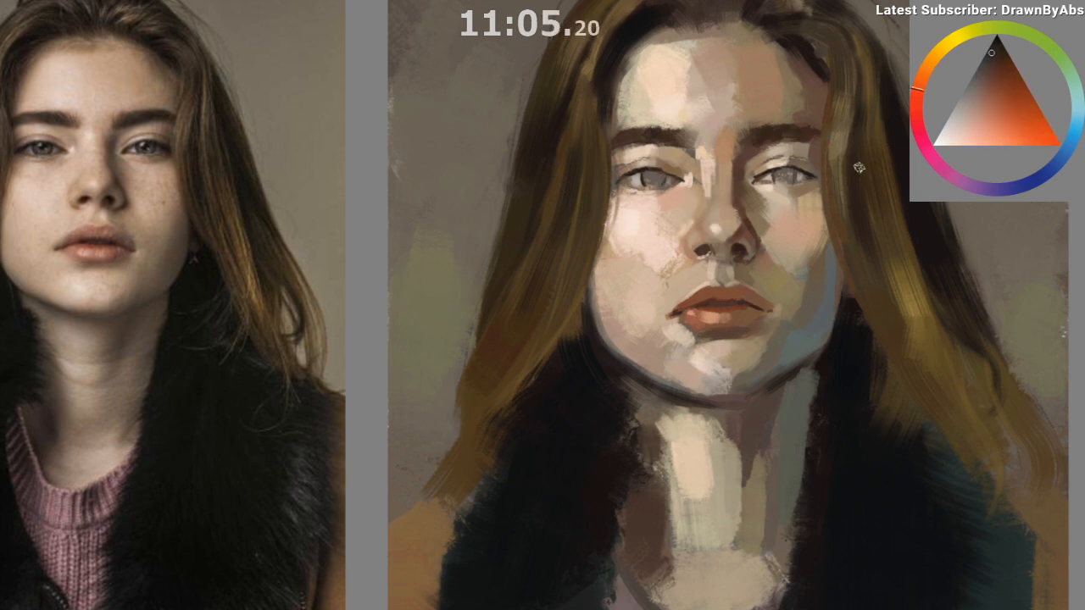
left_click(657, 180)
left_click(660, 184)
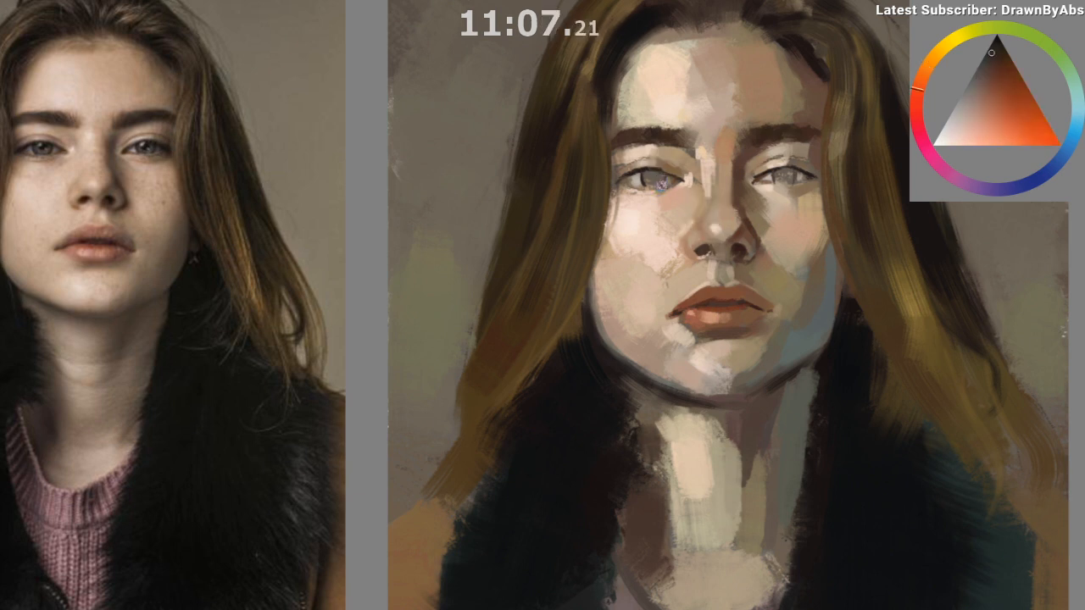
left_click_drag(764, 315, 736, 322)
scroll(720, 386, "down", 1)
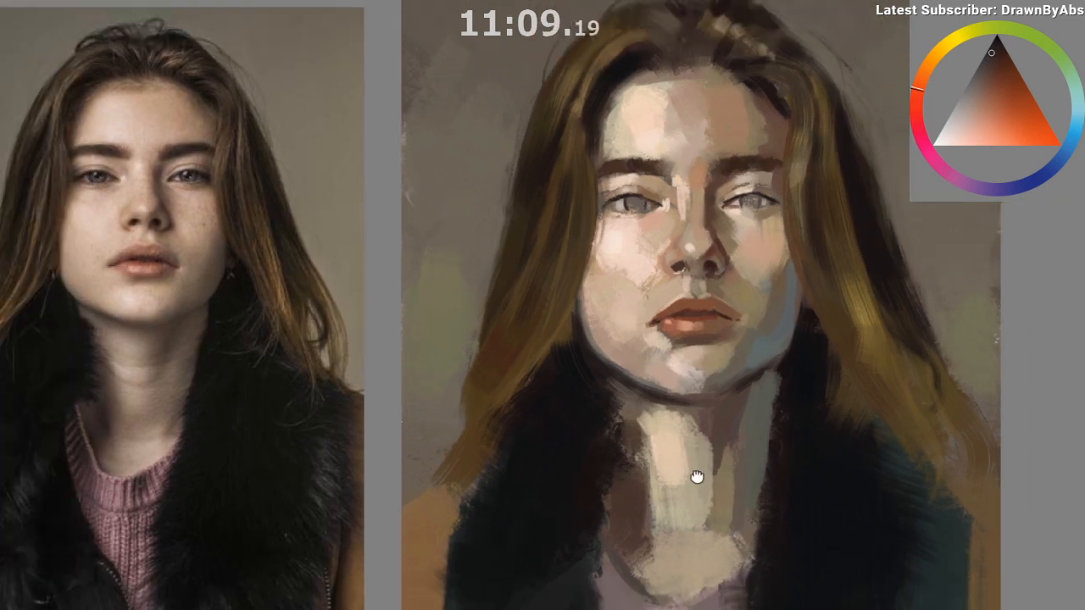
Step: Adjust the left eye's iris beneath the upper lid with sampled medium grey-brown and dark brown
left_click_drag(704, 480, 683, 505)
scroll(683, 505, "up", 1)
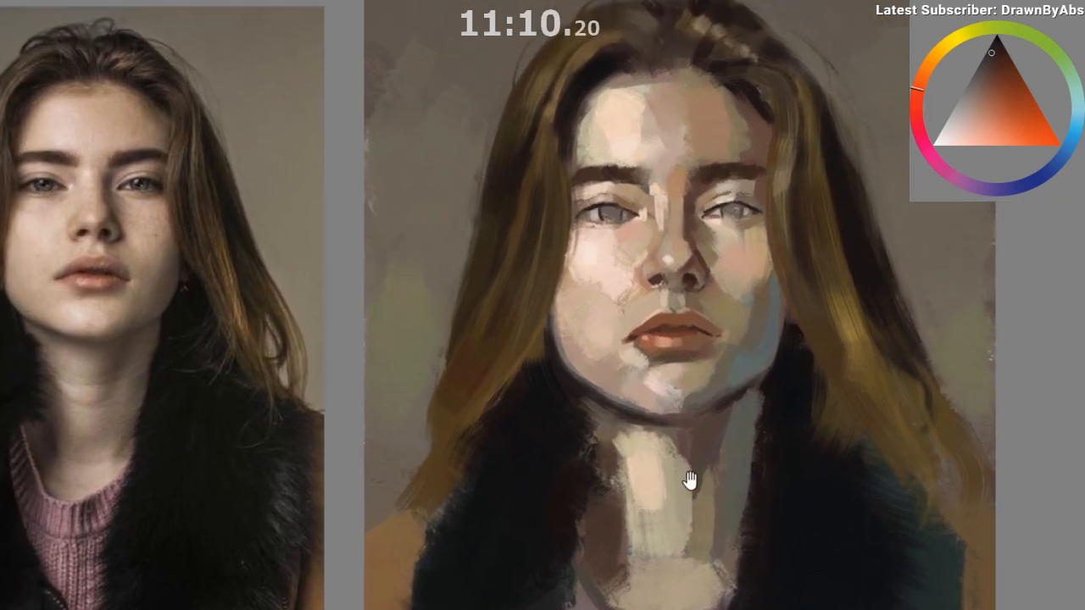
scroll(605, 211, "up", 1)
left_click(606, 210, "ctrl")
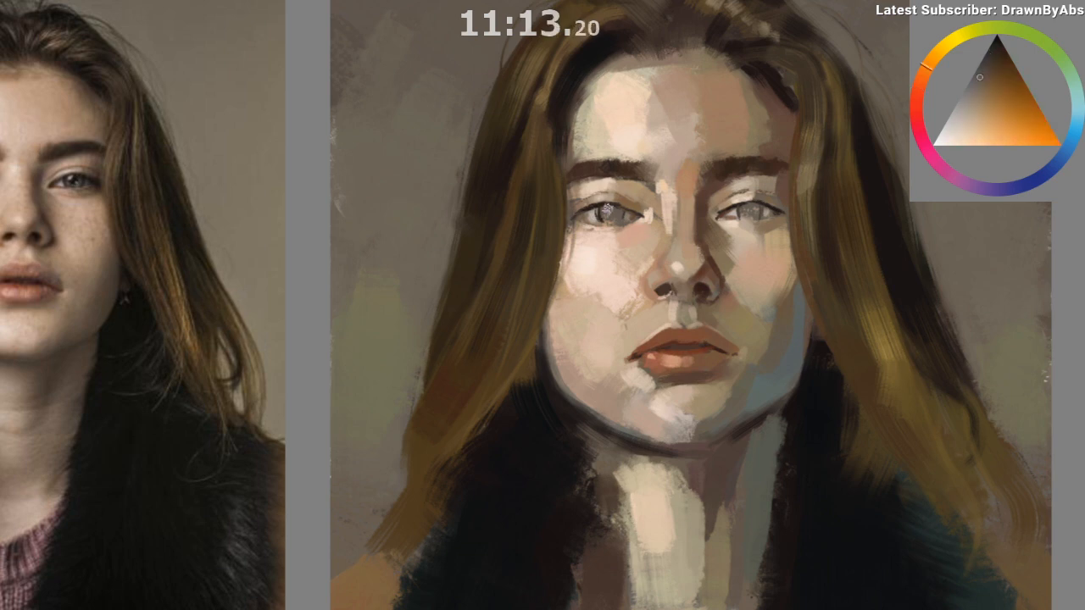
left_click(622, 214, "ctrl")
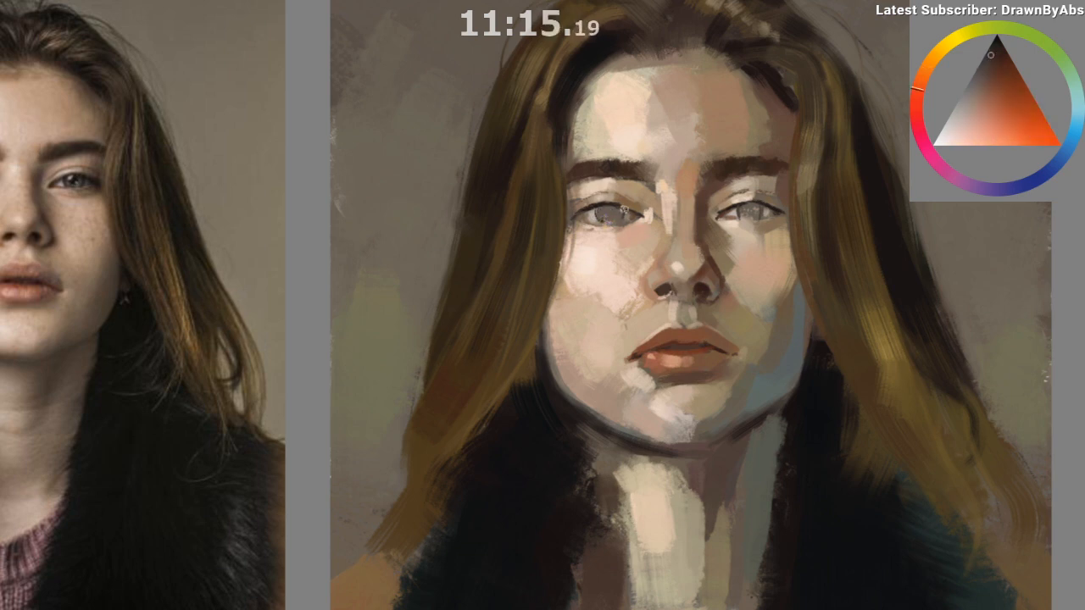
Step: Refine the iris and upper lid line of the right eye with sampled near-black reddish brown
scroll(753, 326, "down", 3)
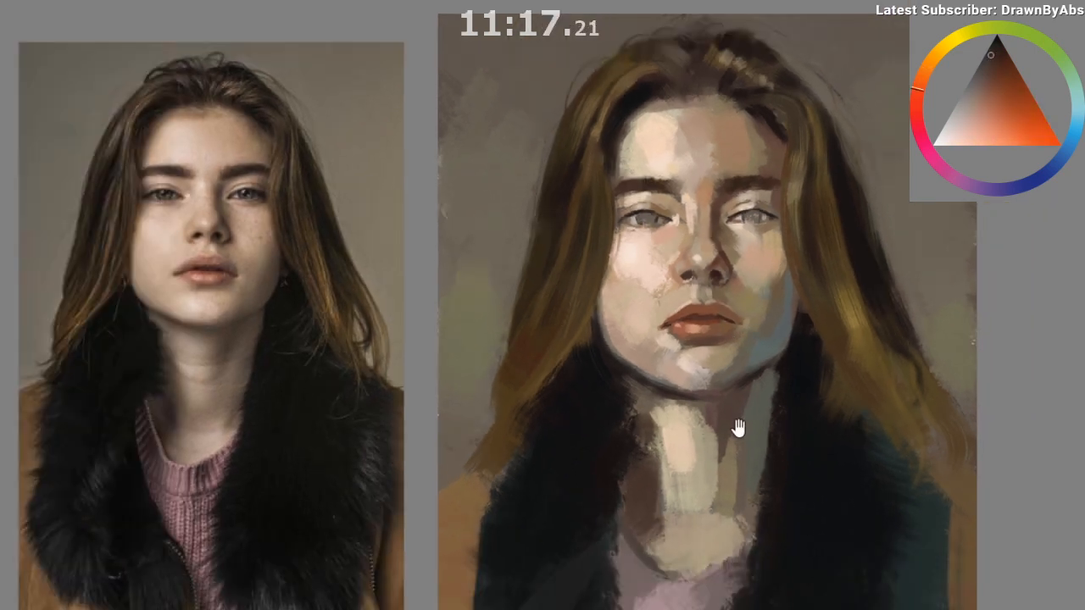
scroll(742, 431, "up", 2)
left_click_drag(744, 432, 744, 473)
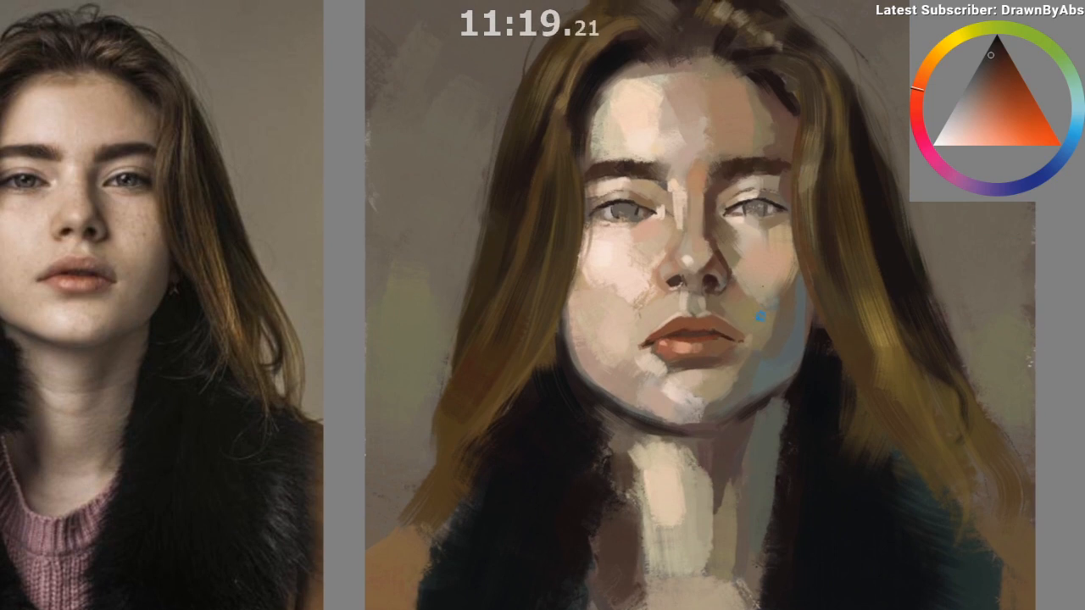
left_click(765, 211, "ctrl")
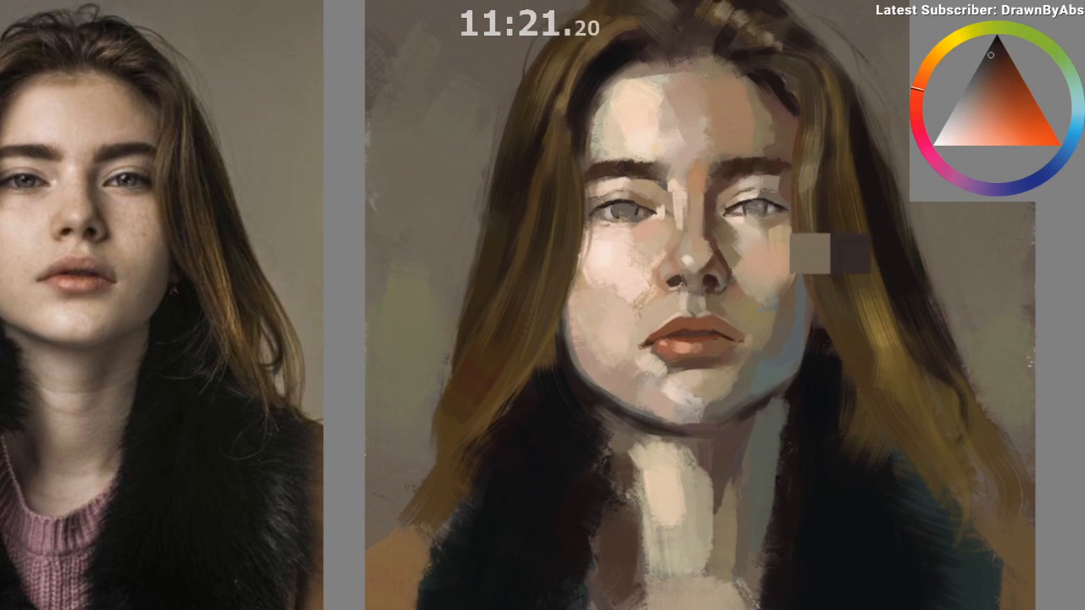
left_click(765, 210, "ctrl")
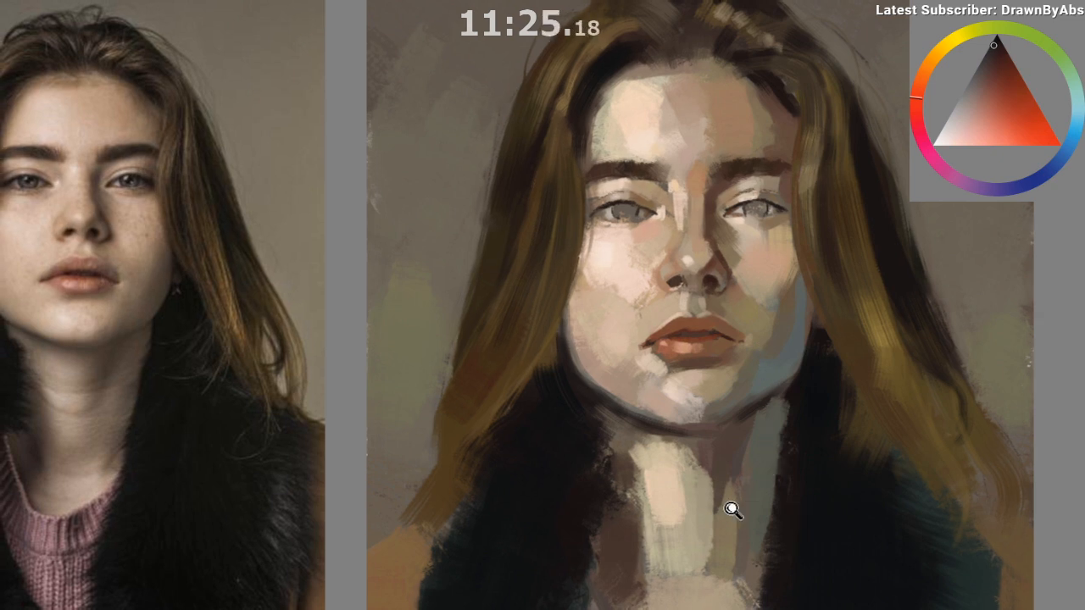
mouse_move(728, 506)
left_mouse_down()
mouse_move(739, 485)
mouse_move(740, 532)
left_mouse_up()
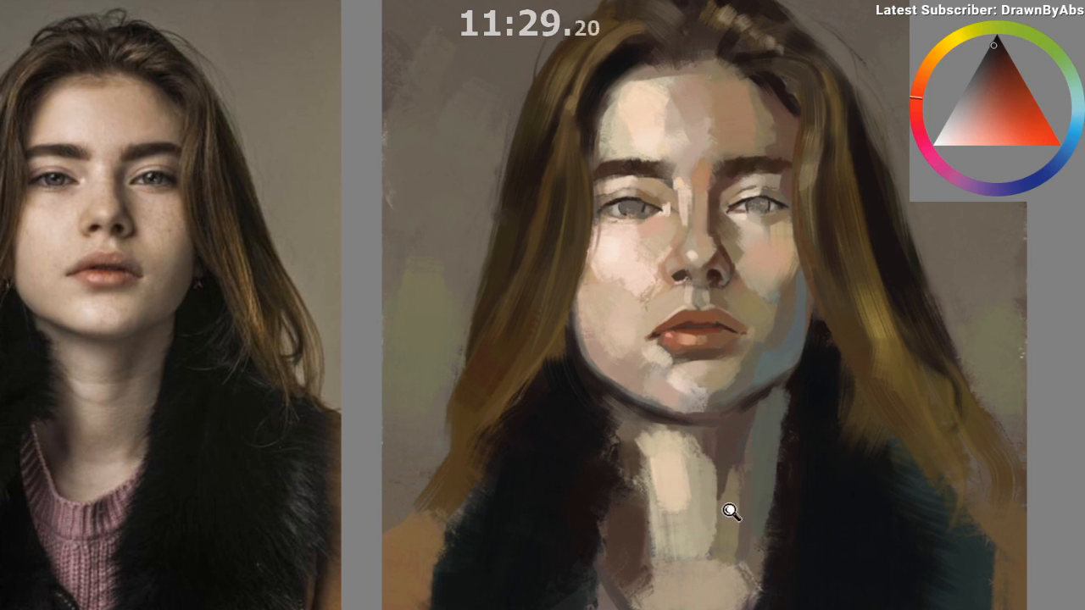
Step: Lasso the mouth area, transform the lips to adjust their placement on the face, and clear the selection
scroll(731, 511, "up", 1)
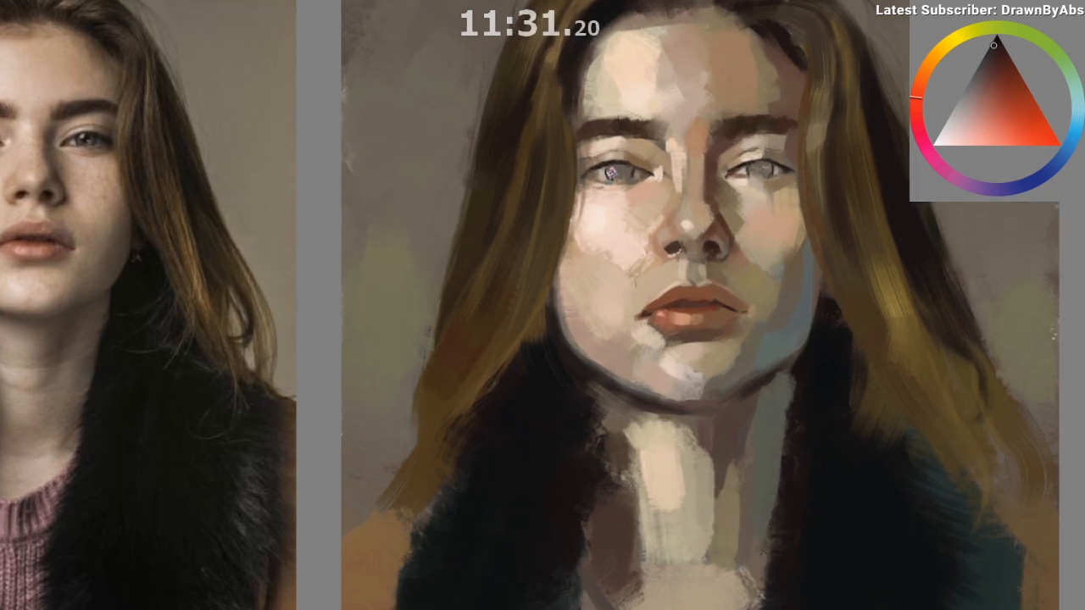
scroll(749, 461, "down", 1)
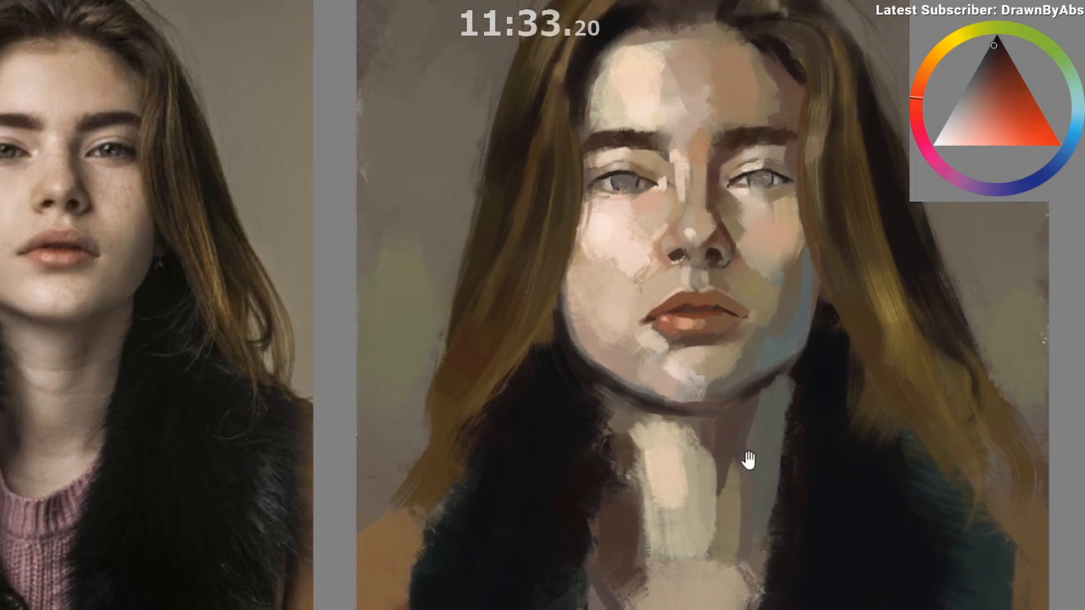
left_click_drag(749, 461, 734, 384)
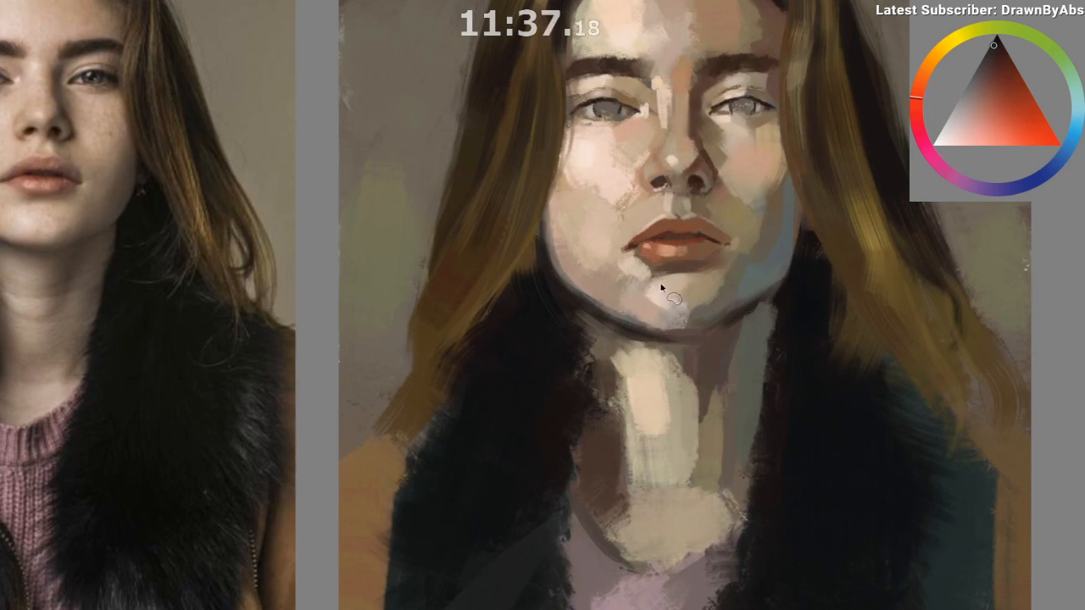
mouse_move(659, 281)
left_mouse_down()
mouse_move(669, 293)
mouse_move(730, 260)
mouse_move(704, 216)
mouse_move(635, 254)
mouse_move(640, 278)
mouse_move(659, 282)
left_mouse_up()
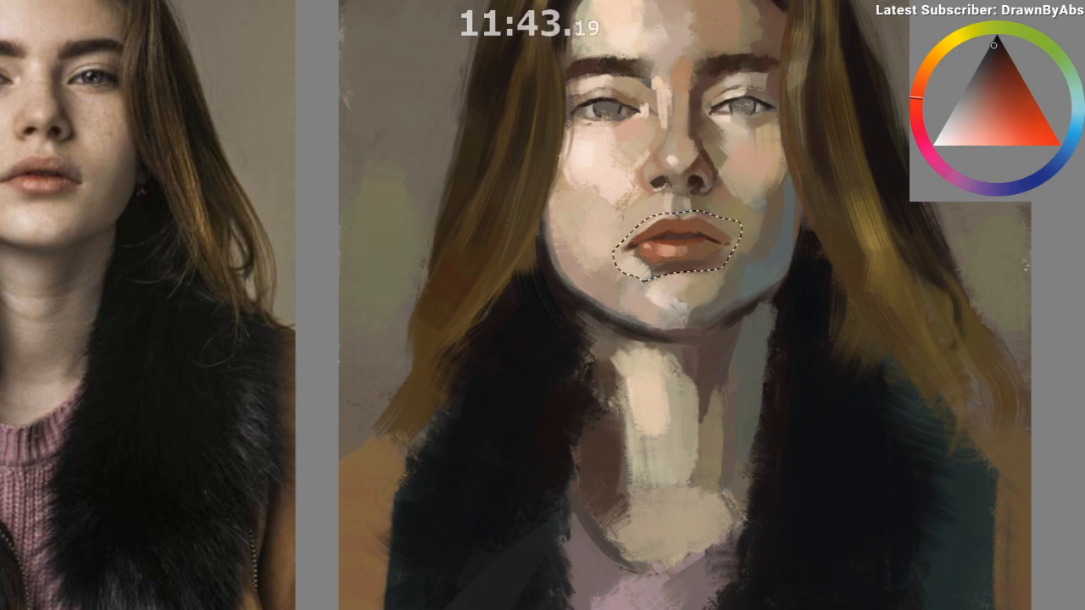
key("ctrl+t")
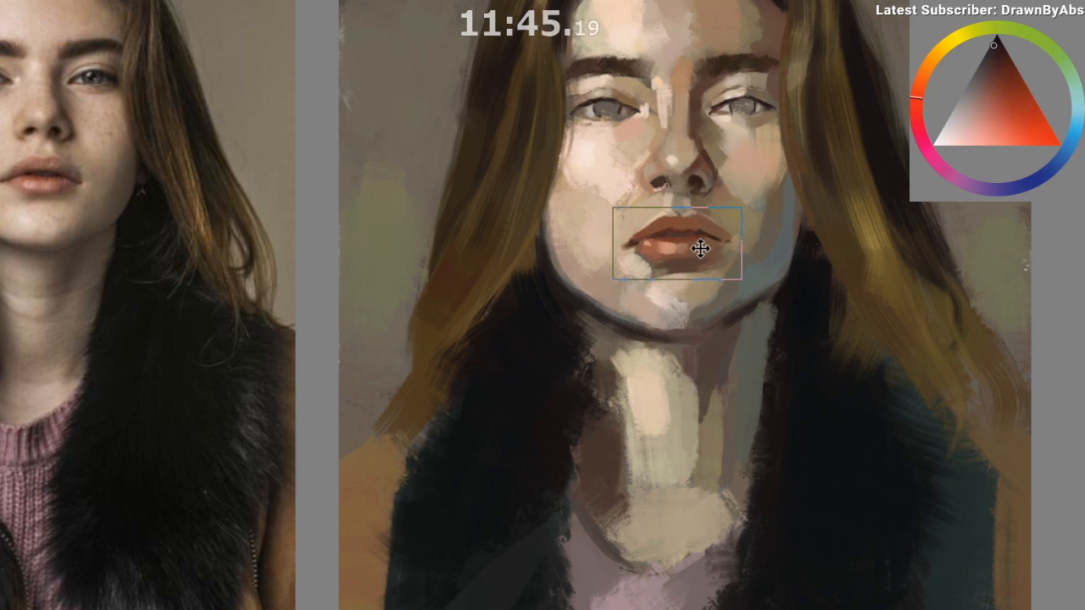
left_click_drag(700, 296, 678, 497)
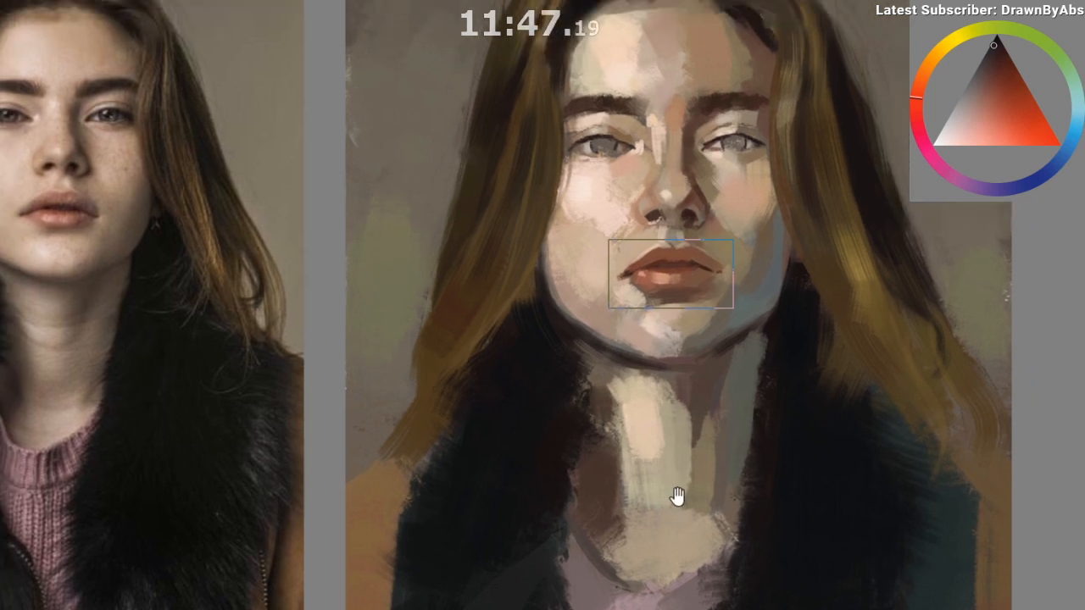
key("Return")
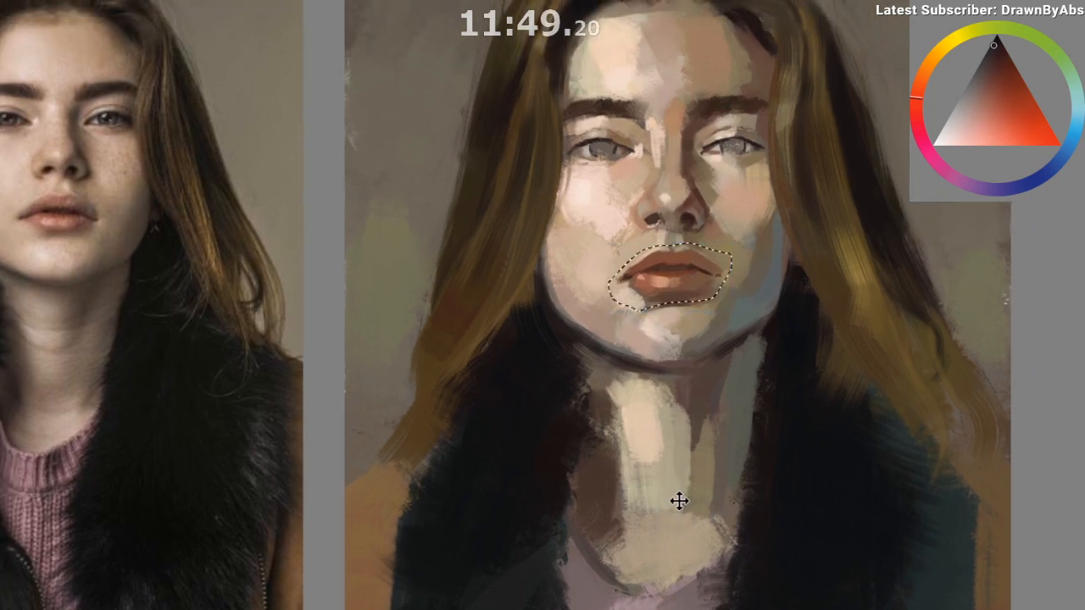
key("ctrl+d")
Step: Undo the latest mouth selection changes while comparing the face with the reference, and clear the selection again
left_click_drag(679, 502, 651, 534)
left_click_drag(669, 538, 665, 525)
left_click(715, 576)
key("ctrl+z")
key("ctrl+z")
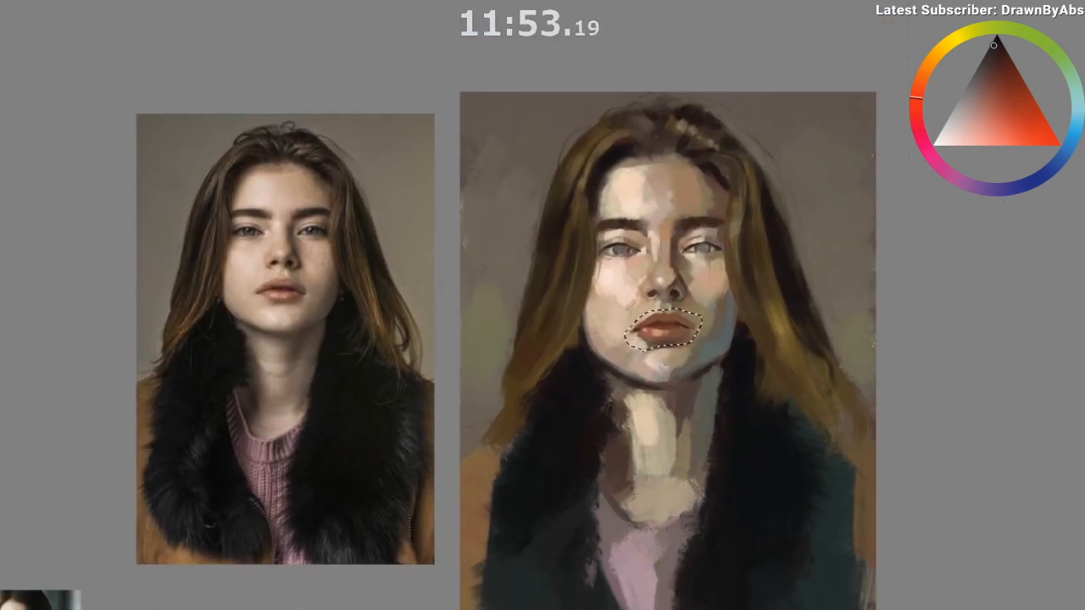
key("ctrl+d")
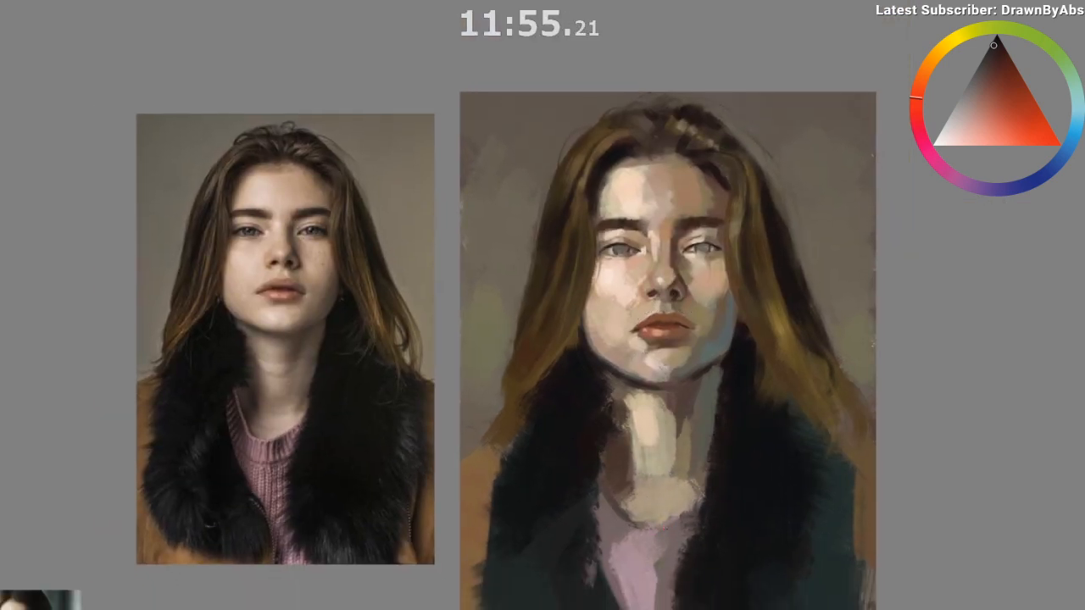
key("ctrl+z")
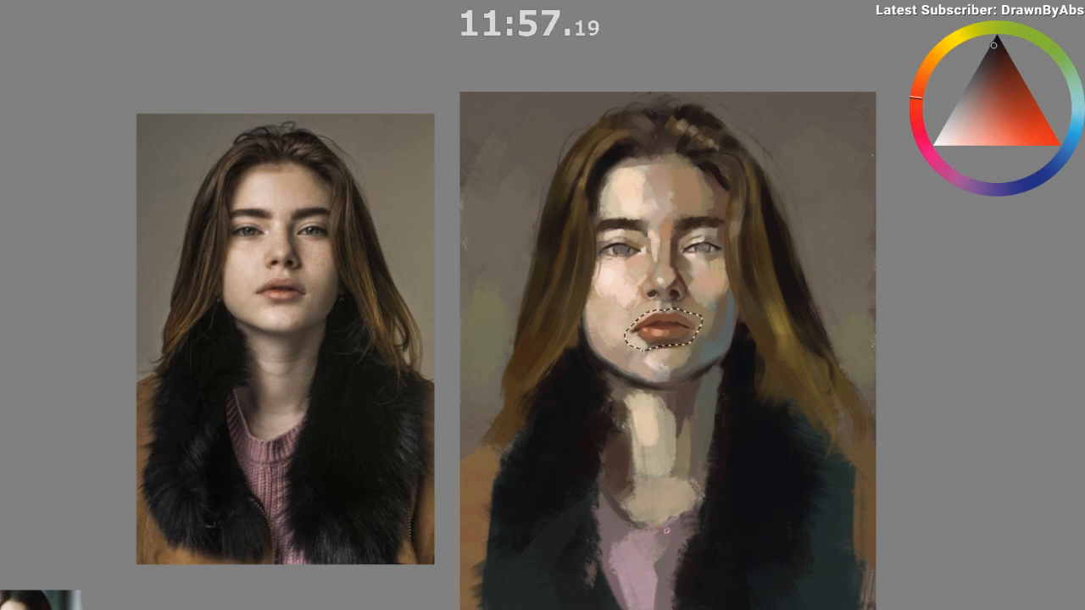
key("ctrl+d")
Step: Reduce the brush size and paint the skin around the left side of the upper lip with sampled pale skin tones
mouse_move(666, 479)
left_mouse_down()
mouse_move(672, 462)
mouse_move(670, 473)
left_mouse_up()
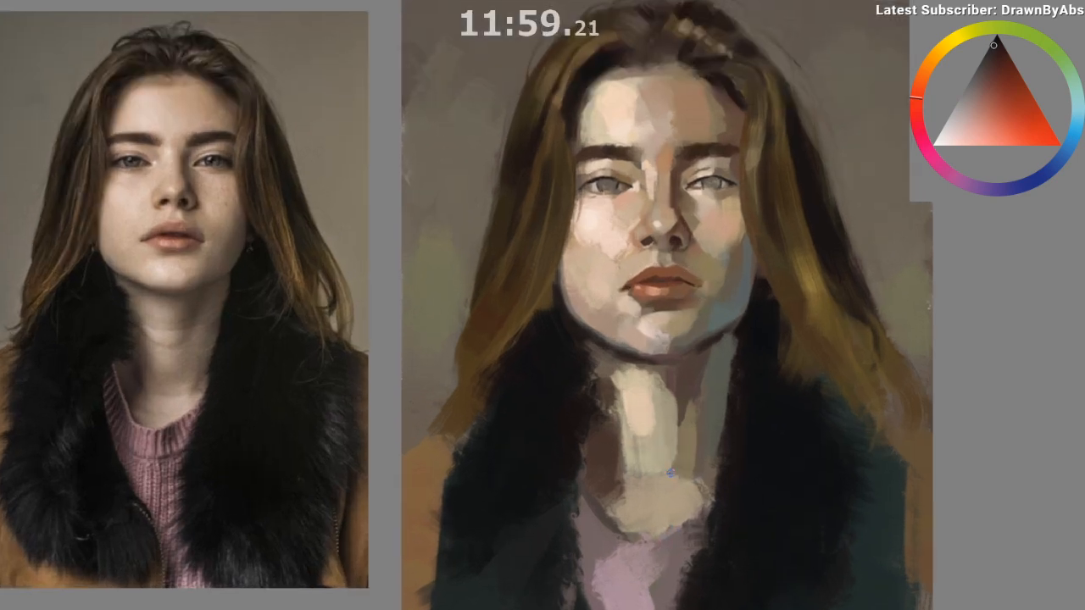
left_click_drag(654, 401, 687, 392)
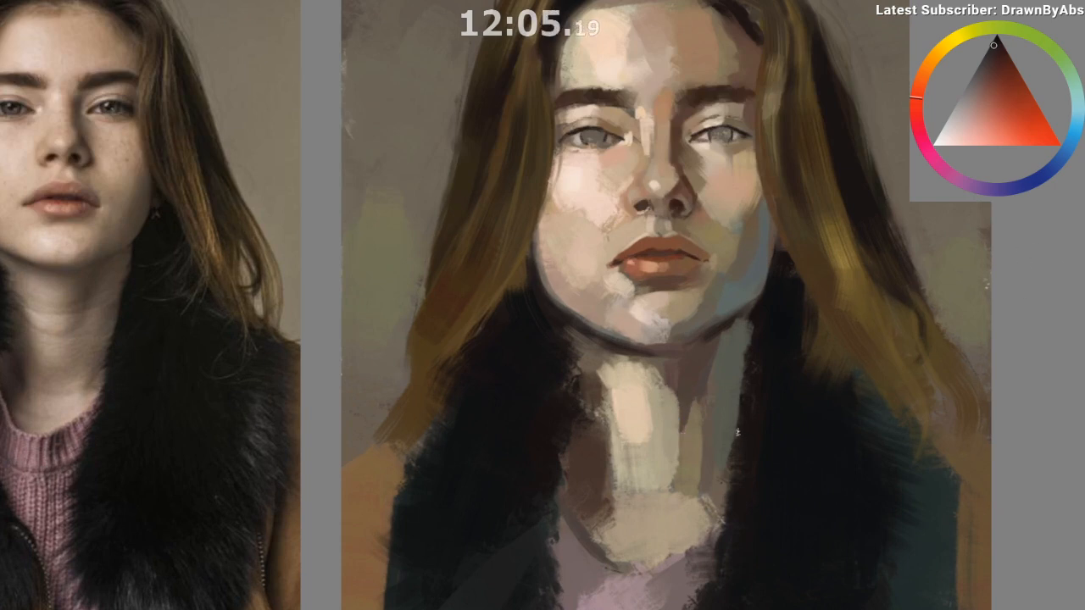
left_click_drag(748, 441, 805, 447)
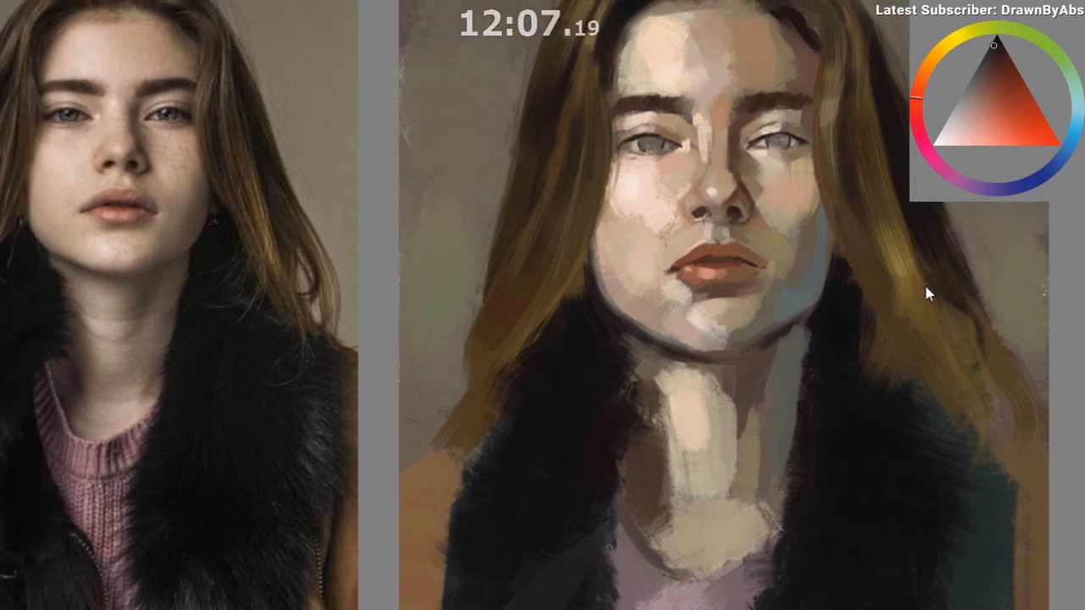
mouse_move(663, 201)
left_mouse_down()
mouse_move(674, 244)
mouse_move(664, 246)
mouse_move(691, 239)
left_mouse_up()
key("[")
key("[")
key("[")
key("[")
left_click(676, 210, "alt")
left_click(688, 58, "alt")
left_click(671, 237, "ctrl")
left_click(670, 234, "ctrl")
left_click(666, 209, "ctrl")
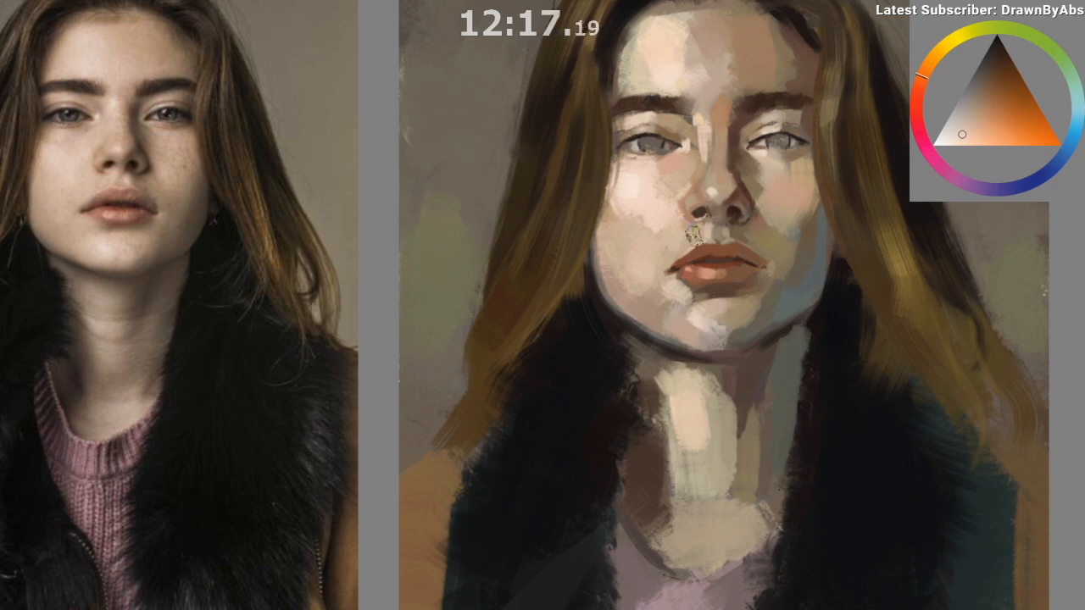
Step: Mirror the canvas view and touch up the skin just above the upper lip with a sampled light beige
key("m")
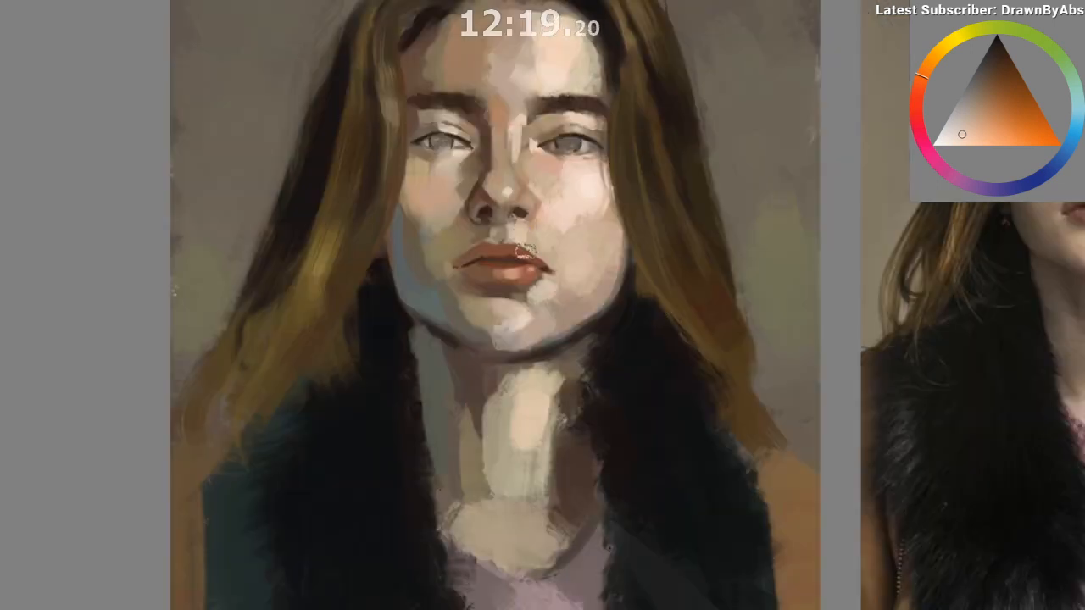
left_click(524, 245, "ctrl")
left_click_drag(523, 226, 523, 231)
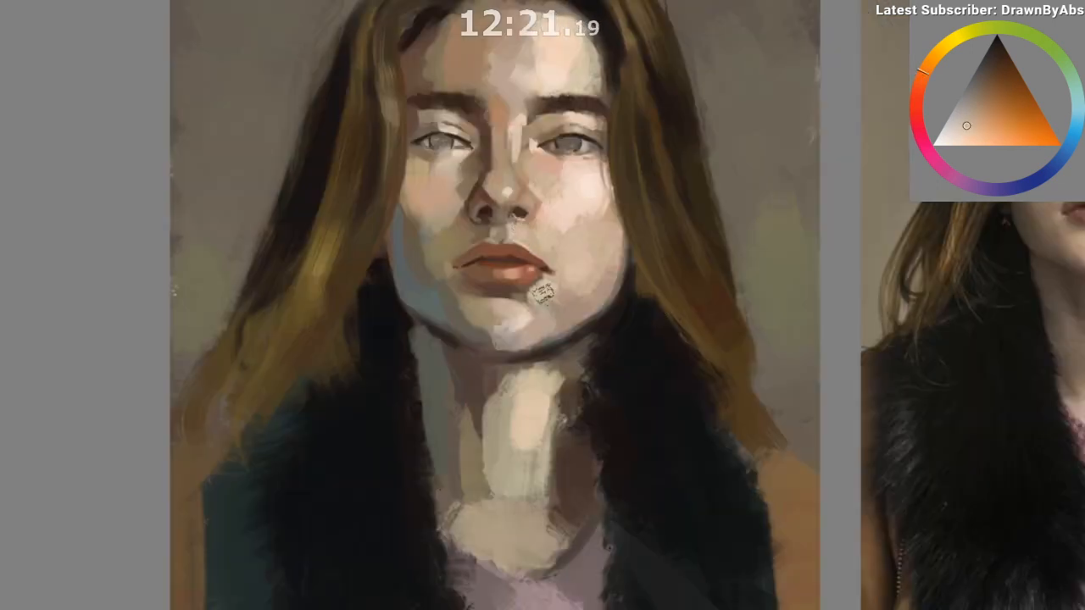
mouse_move(536, 393)
left_mouse_down()
mouse_move(551, 409)
mouse_move(561, 503)
mouse_move(557, 586)
mouse_move(460, 576)
mouse_move(555, 597)
left_mouse_up()
scroll(480, 539, "up", 2)
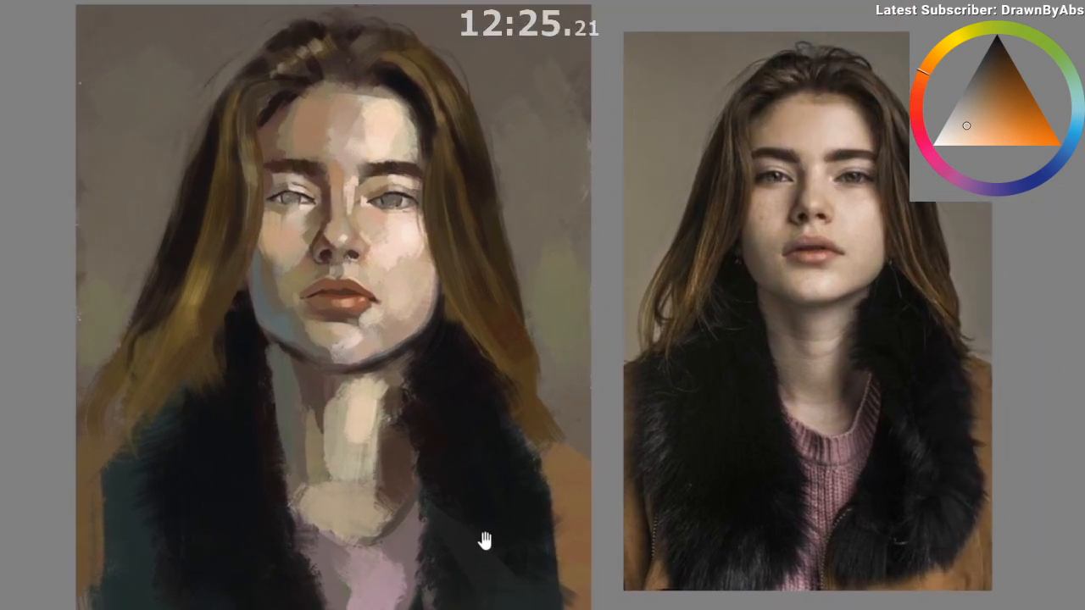
left_click_drag(486, 544, 478, 550)
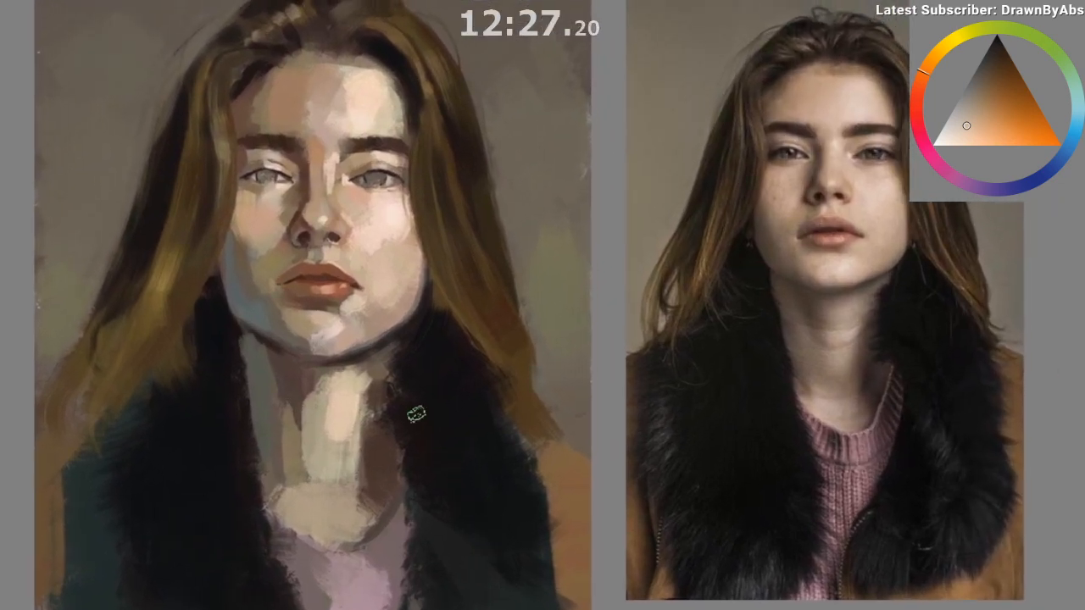
Step: Restore the unmirrored view and paint the left part of the upper lip with sampled dark and reddish browns
left_click(332, 275, "ctrl")
left_click(335, 283, "ctrl")
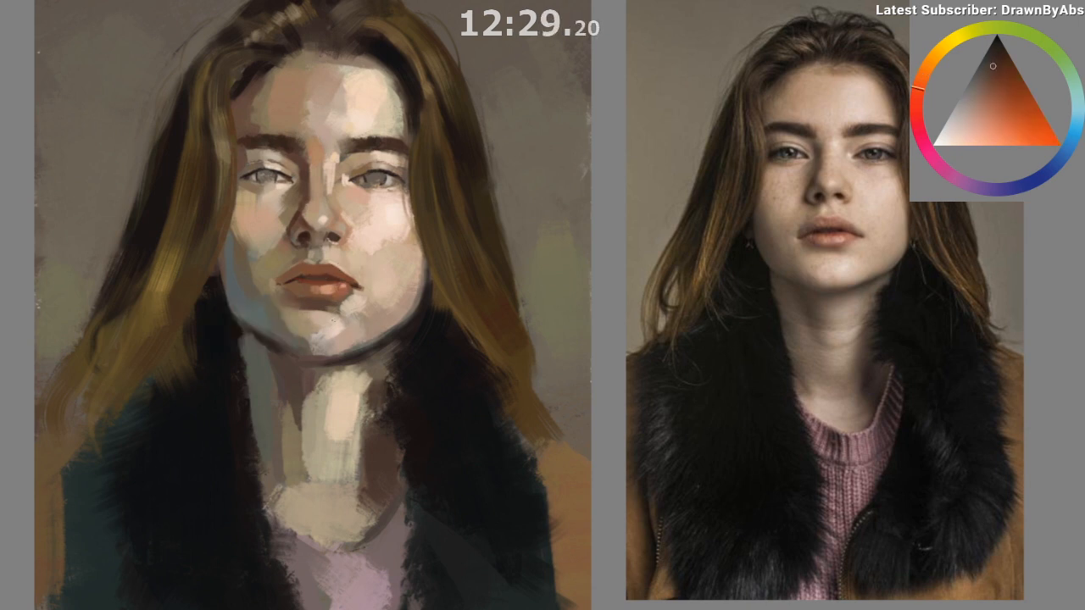
key("m")
left_click_drag(565, 440, 320, 448)
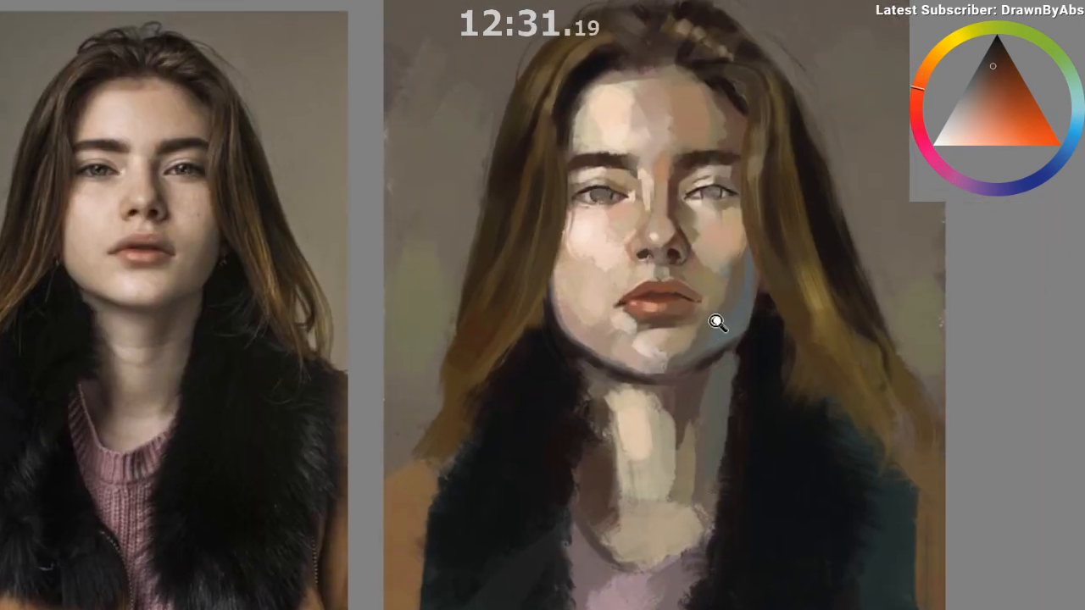
scroll(717, 320, "up", 1)
left_click_drag(696, 333, 732, 287)
left_click(663, 240, "ctrl")
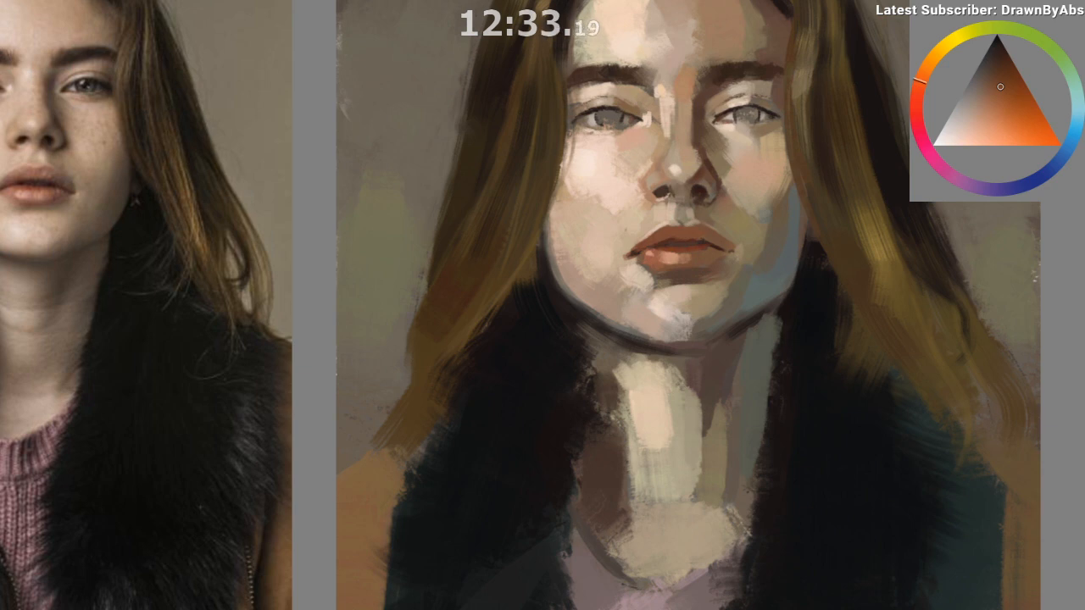
left_click(652, 245, "ctrl")
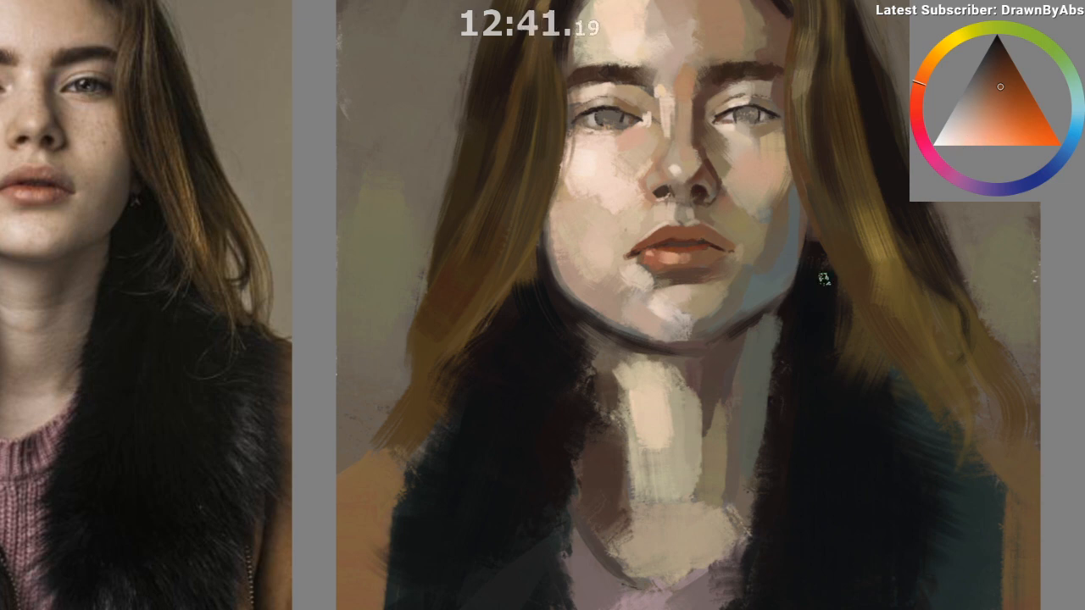
left_click_drag(769, 303, 804, 290)
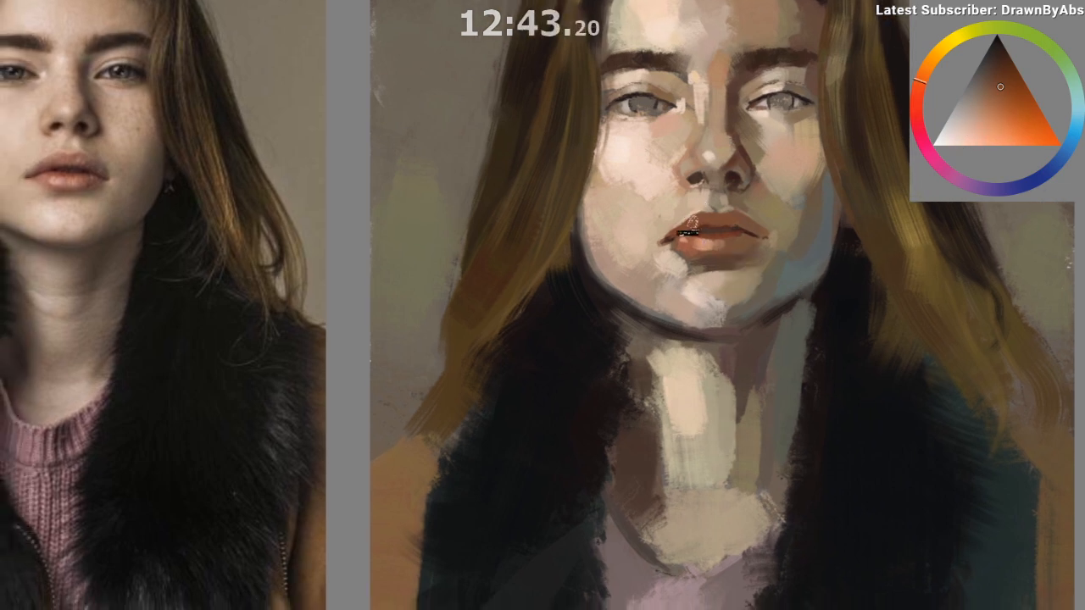
left_click_drag(687, 225, 673, 233)
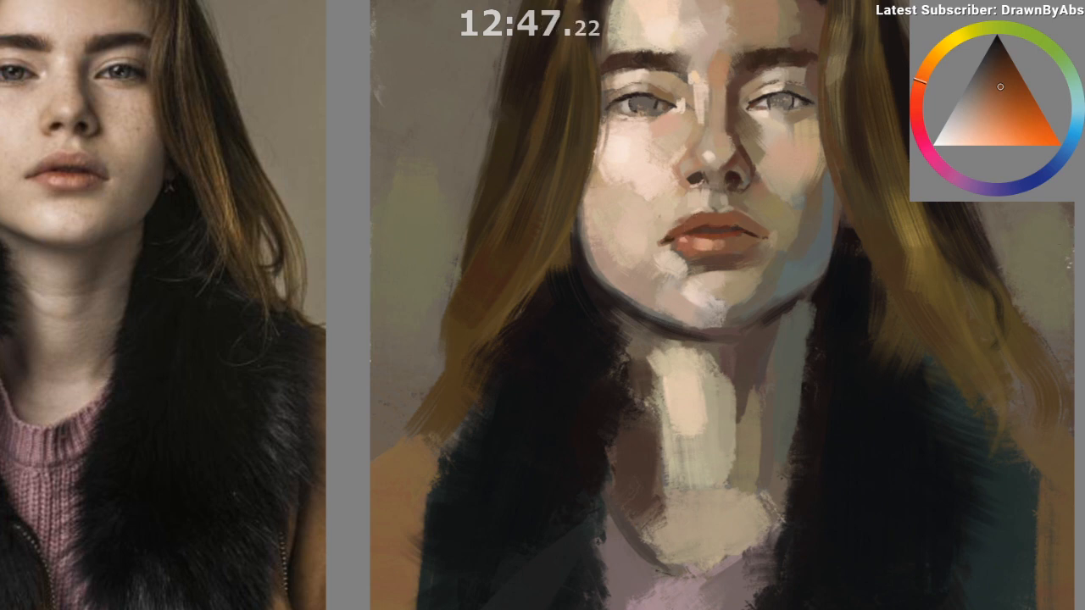
Step: Refine the upper lip's contour toward the left mouth corner with sampled reddish brown
left_click(687, 225, "ctrl")
left_click_drag(687, 226, 697, 213)
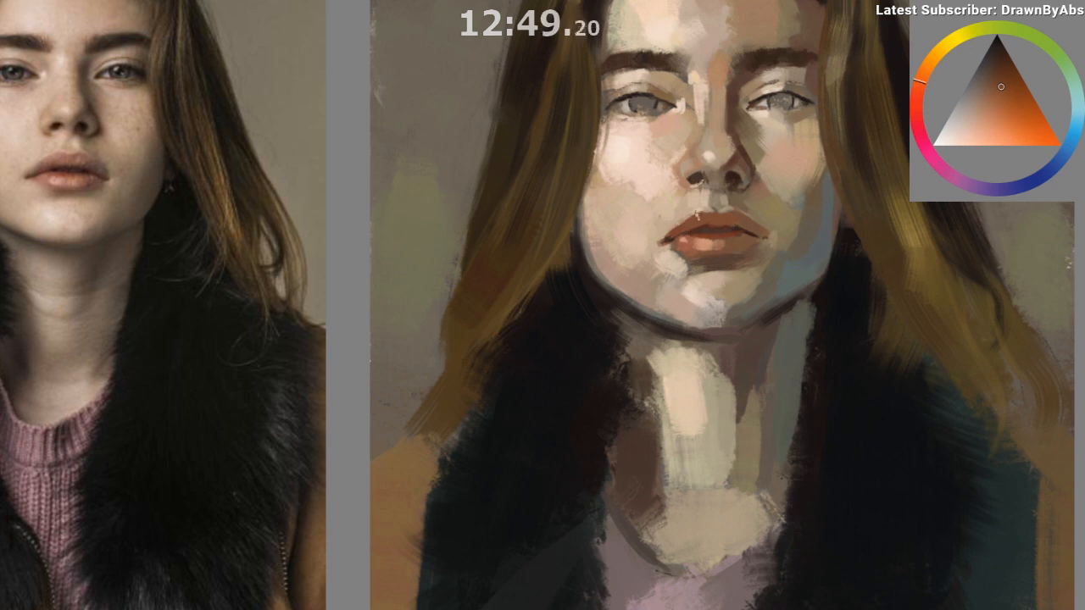
left_click(744, 205, "ctrl")
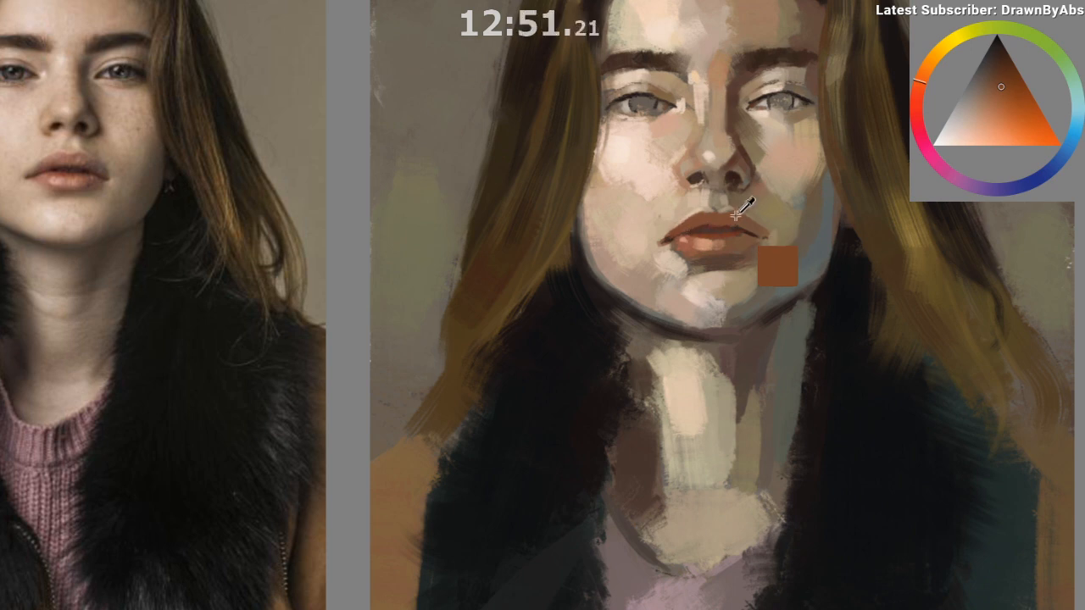
left_click_drag(681, 230, 659, 244)
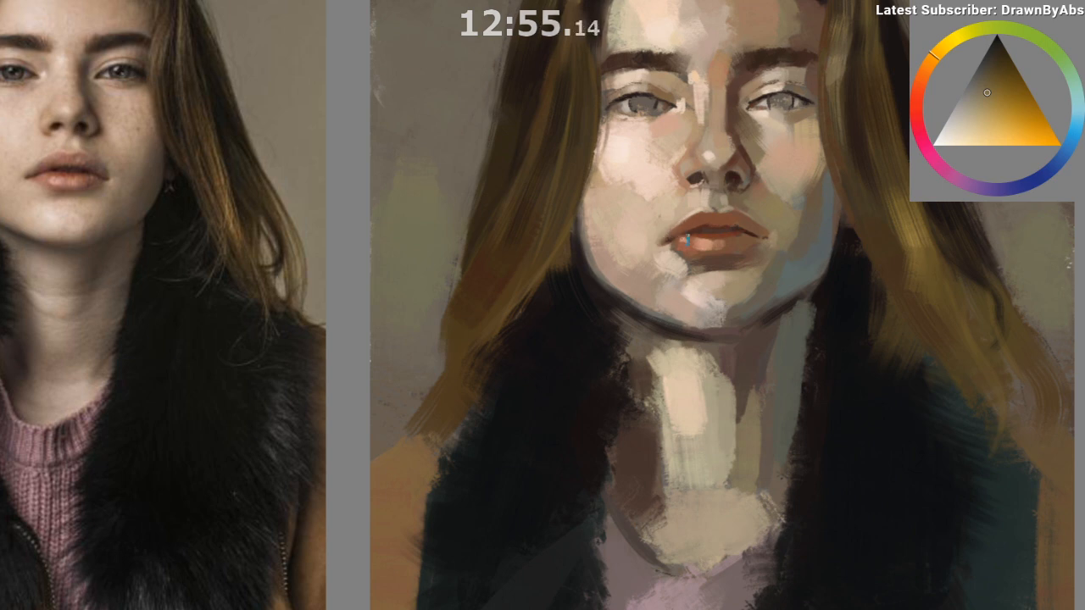
Step: Shape the right mouth corner and the upper lip's peak with a muted yellowish brown and sampled reddish brown
left_click_drag(767, 288, 743, 311)
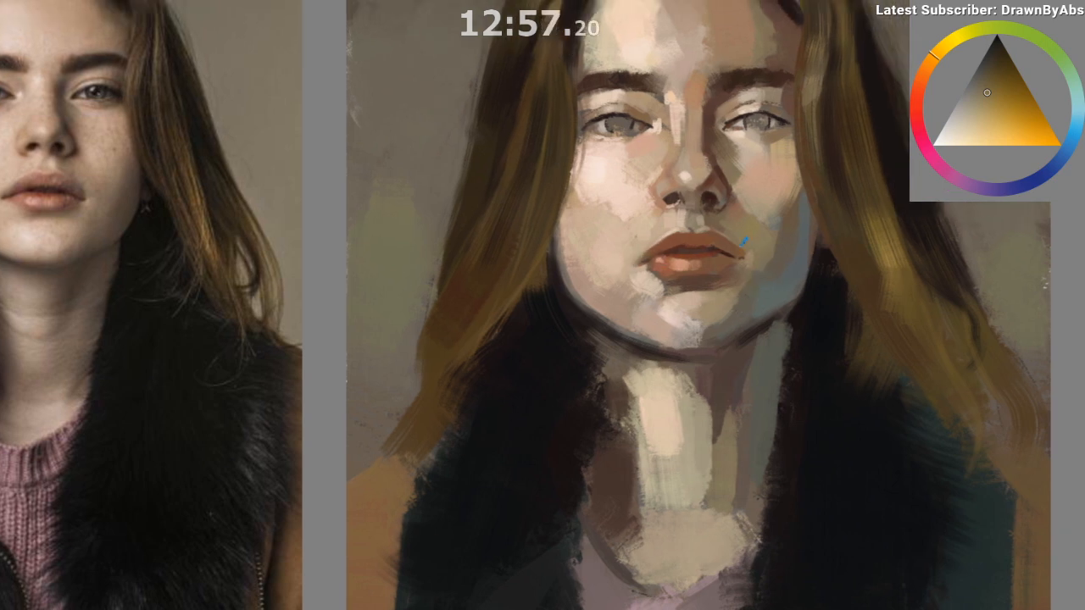
left_click_drag(743, 245, 751, 261)
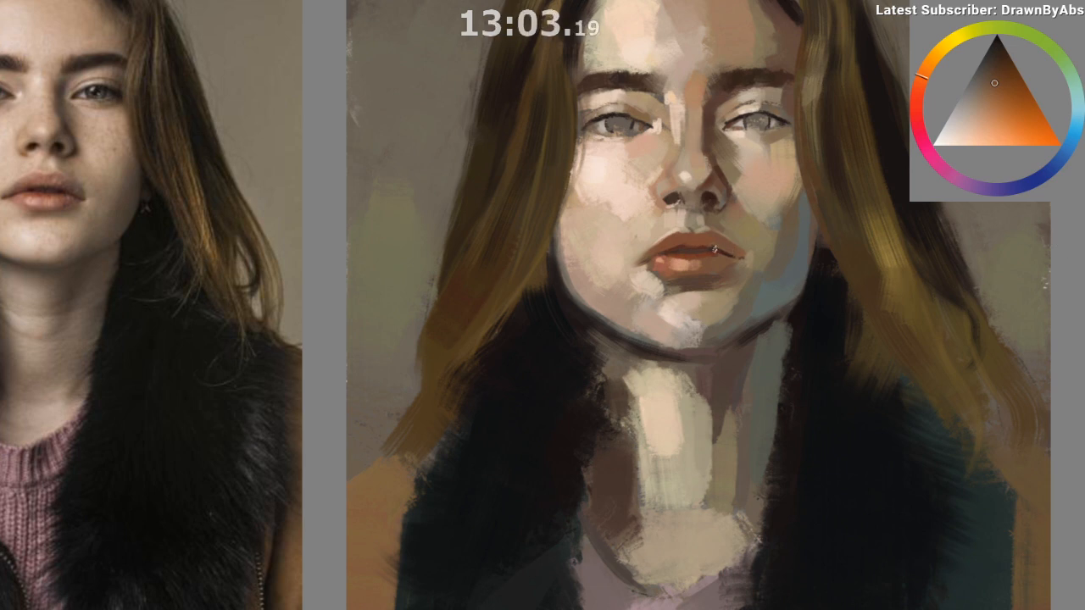
left_click(689, 241, "ctrl")
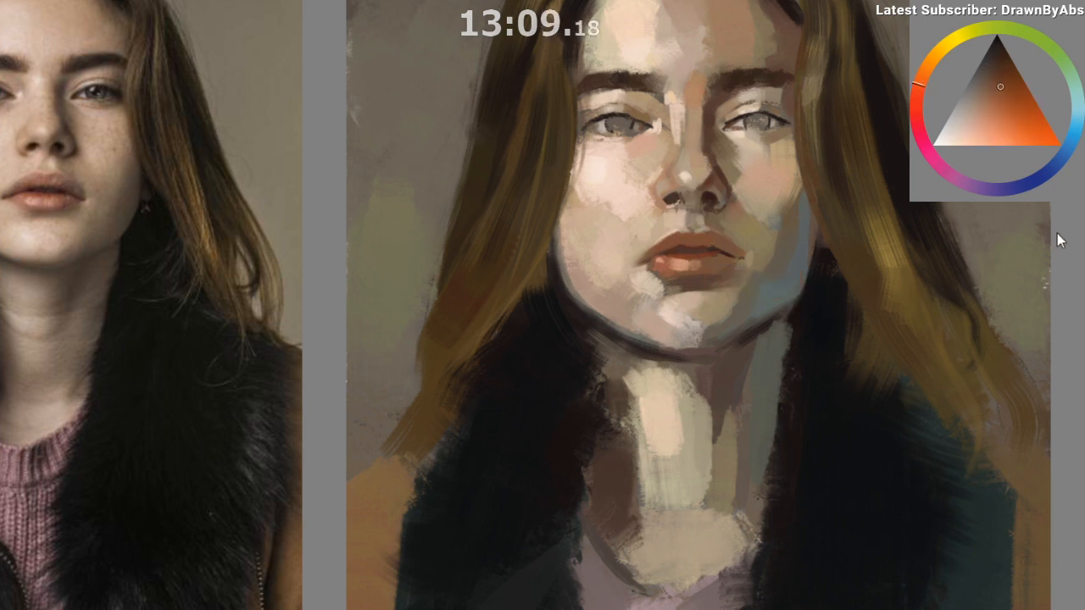
left_click(683, 236, "ctrl")
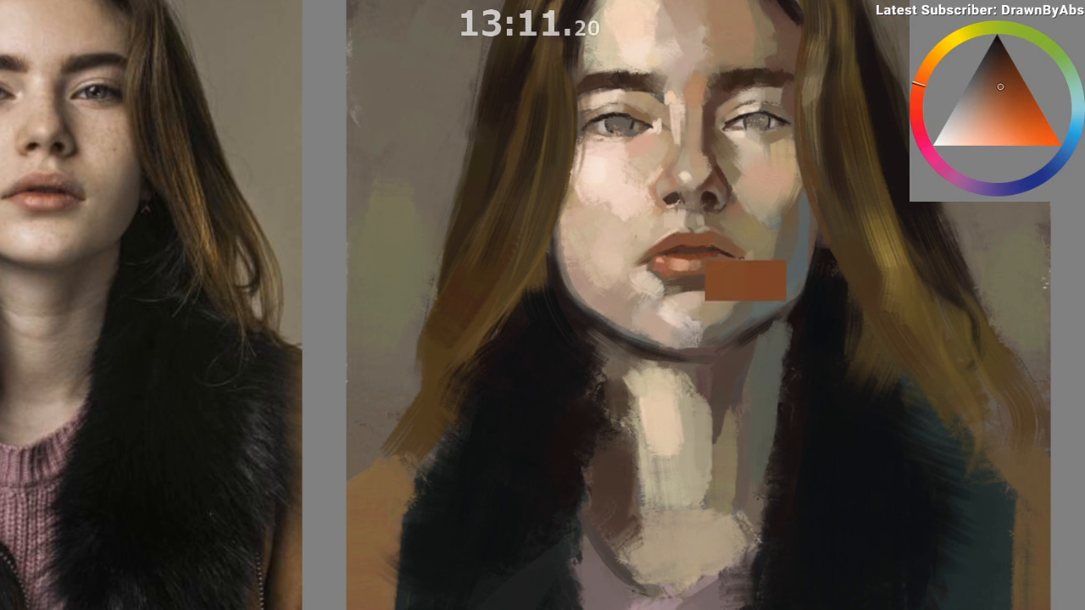
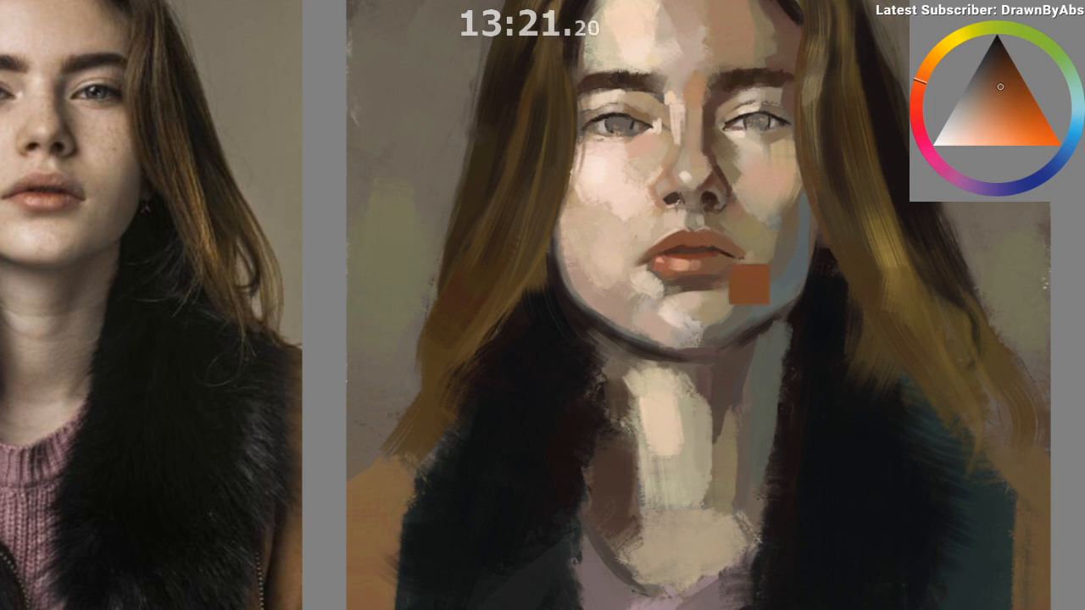
Step: Compare the face in mirrored and unmirrored canvas views with the reference photo to check its proportions
left_click_drag(706, 351, 685, 444)
left_click(684, 484, "ctrl")
key("m")
key("m")
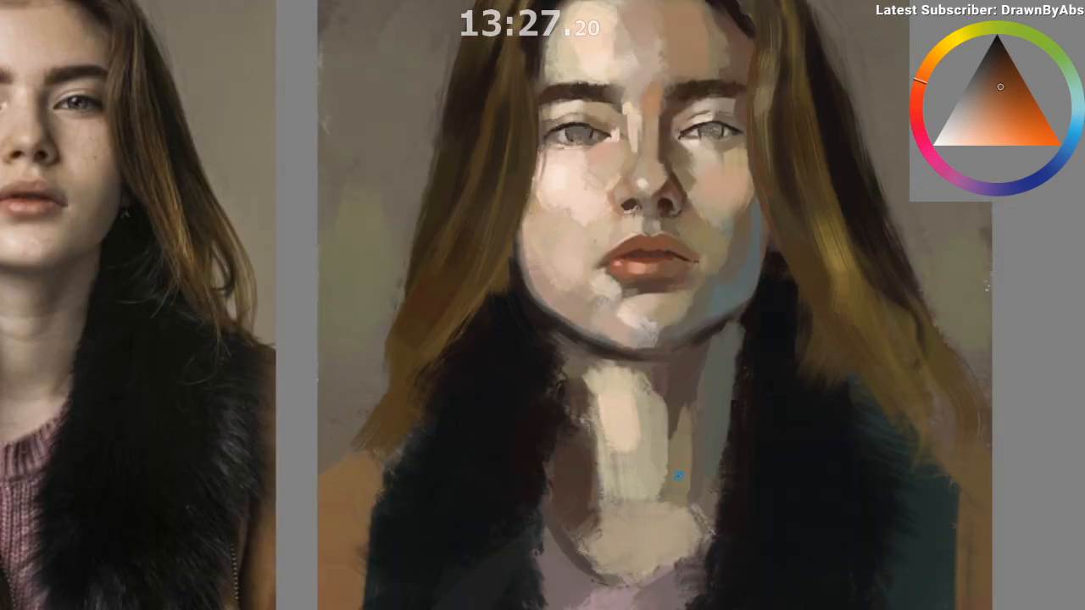
left_click_drag(649, 310, 724, 402)
left_click_drag(729, 443, 721, 471)
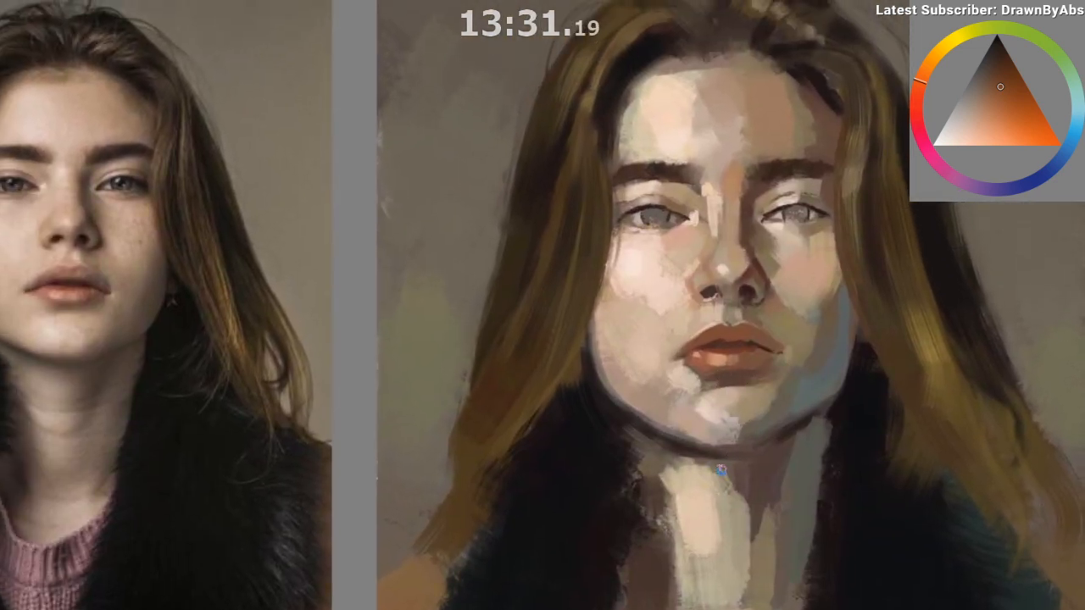
right_click(678, 408)
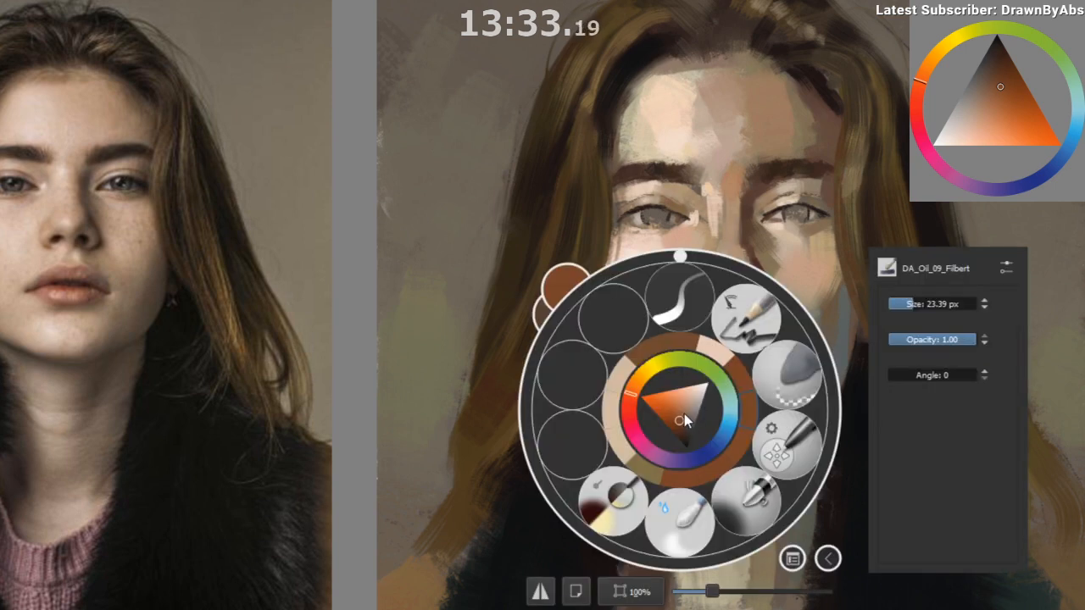
left_click(489, 449)
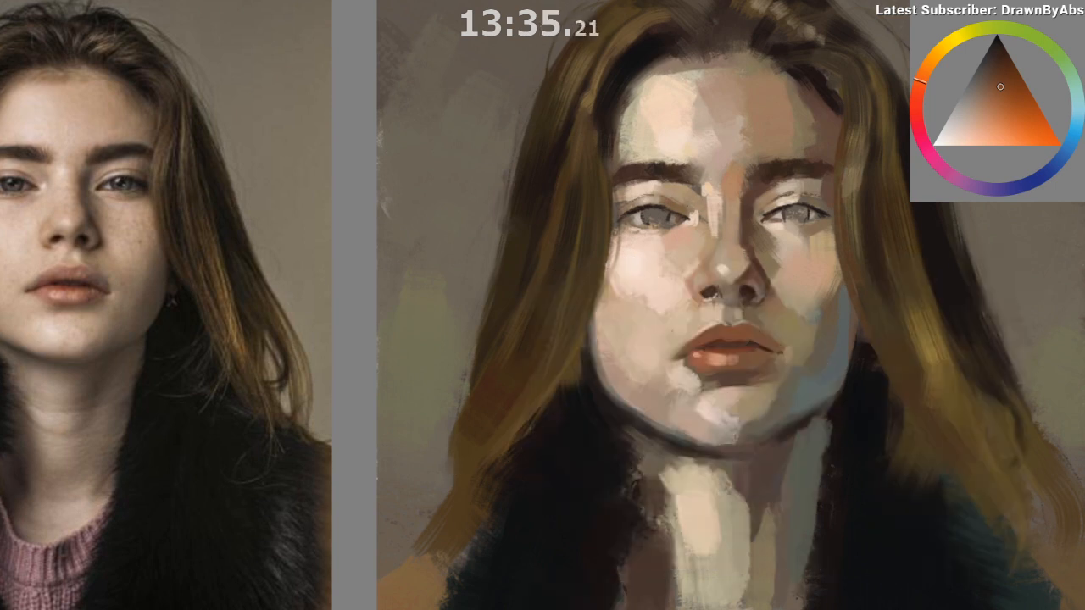
Step: Touch up the skin around the left eye's inner corner with a sampled light beige, using a small DA_Oil_09_Filbert brush
left_click(704, 222, "ctrl")
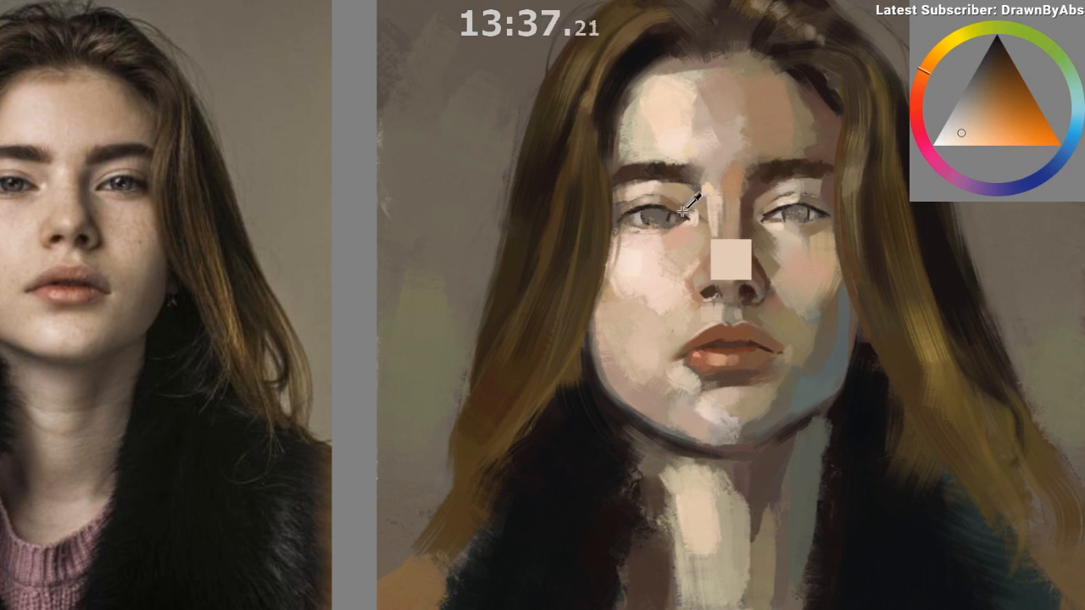
right_click(641, 271)
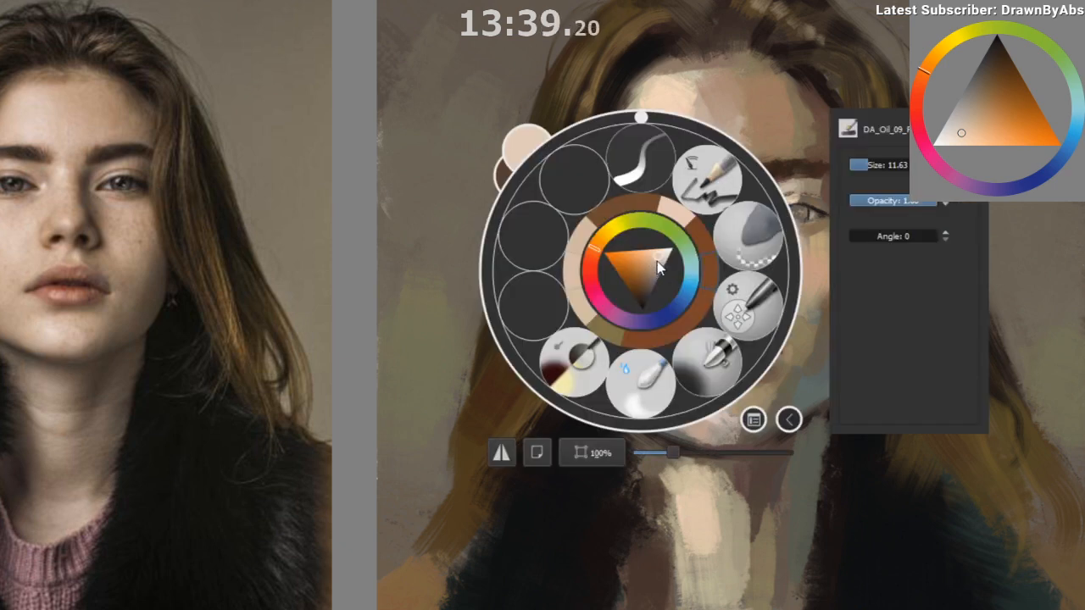
left_click(421, 475)
left_click_drag(675, 272, 669, 254)
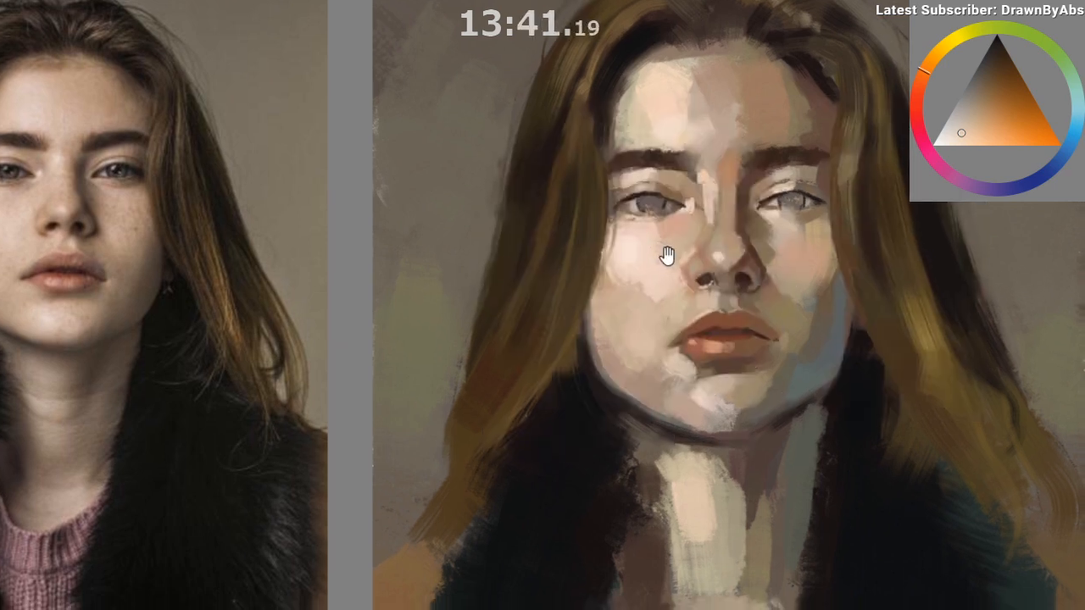
Step: Refine the left eye's outer corner and lower lid and the right eye's lower edge with sampled dark brown, muted brown and light beige
left_click(619, 207, "ctrl")
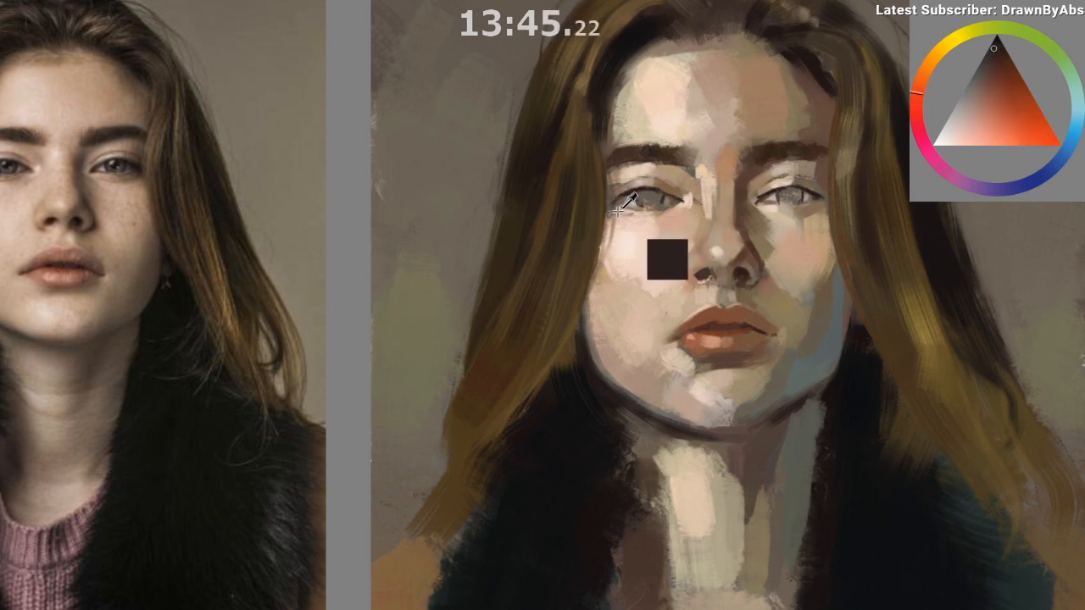
left_click(623, 181, "ctrl")
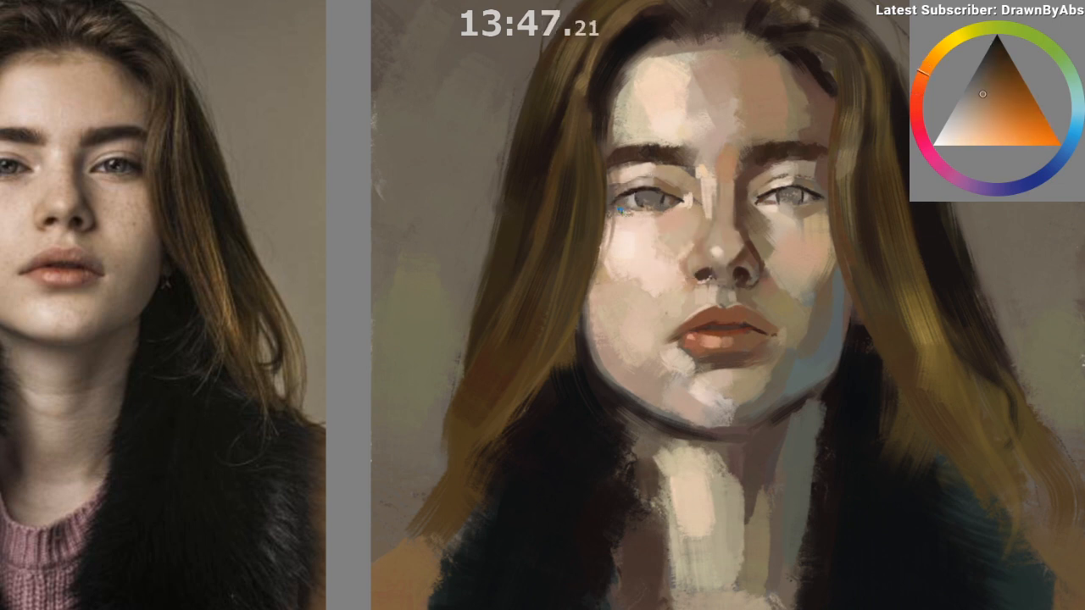
left_click(622, 208, "ctrl")
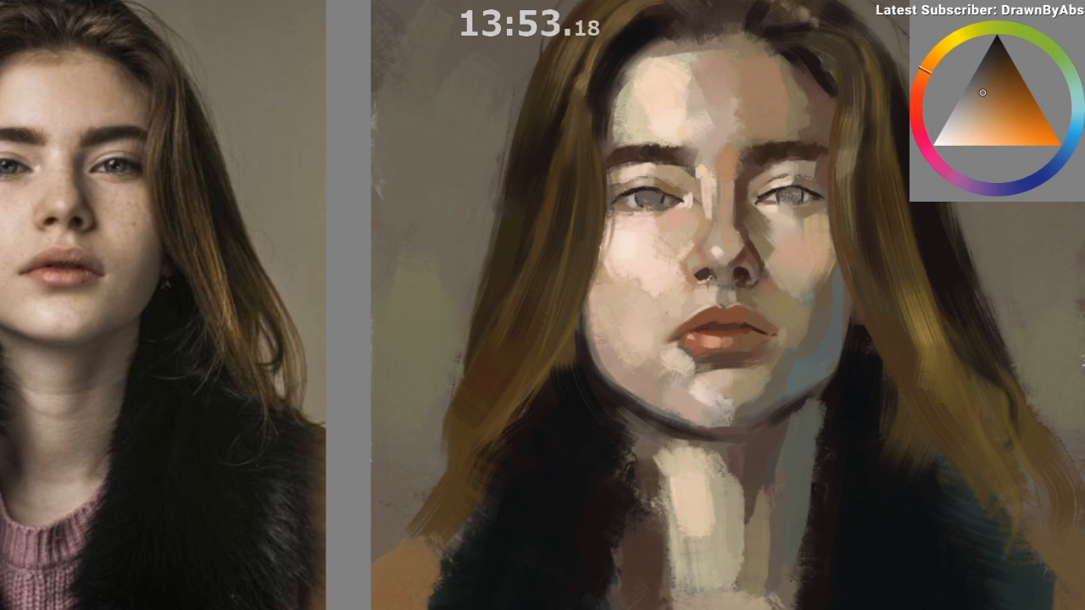
left_click(624, 222)
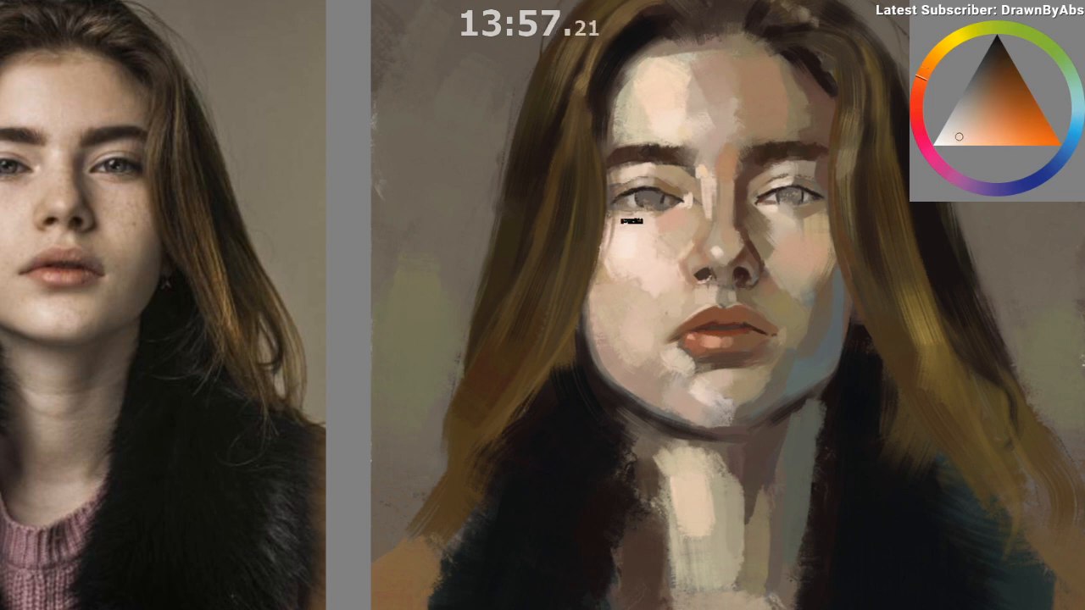
left_click(626, 235)
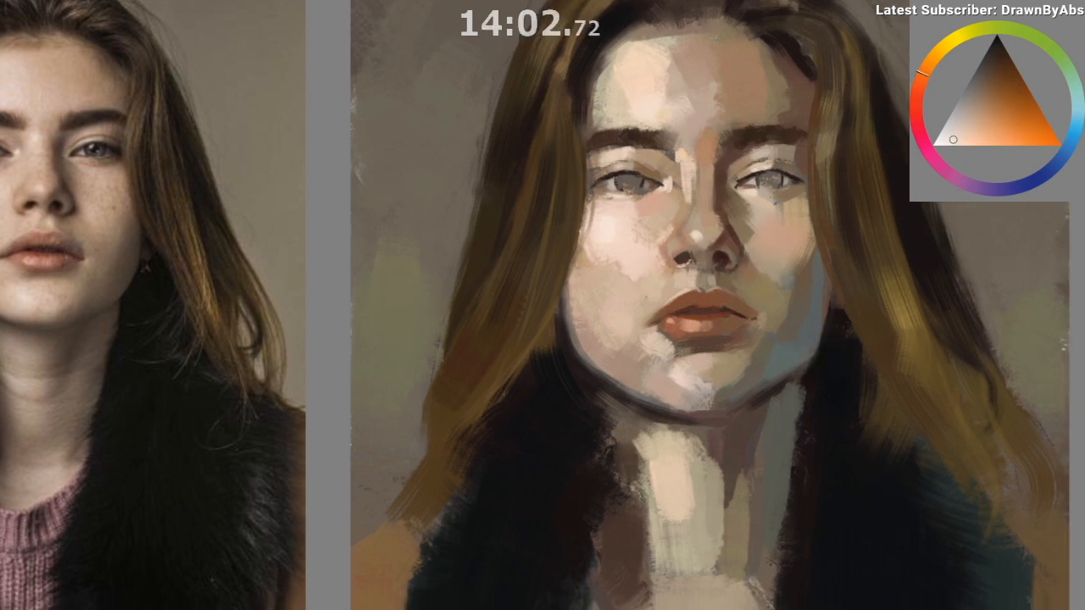
left_click(767, 186)
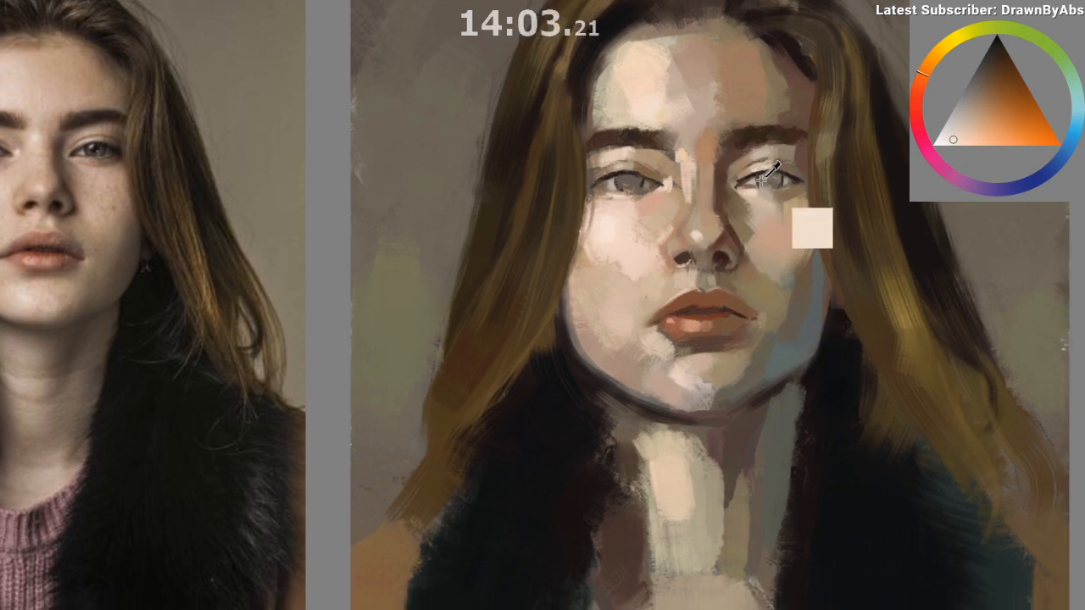
left_click(617, 182)
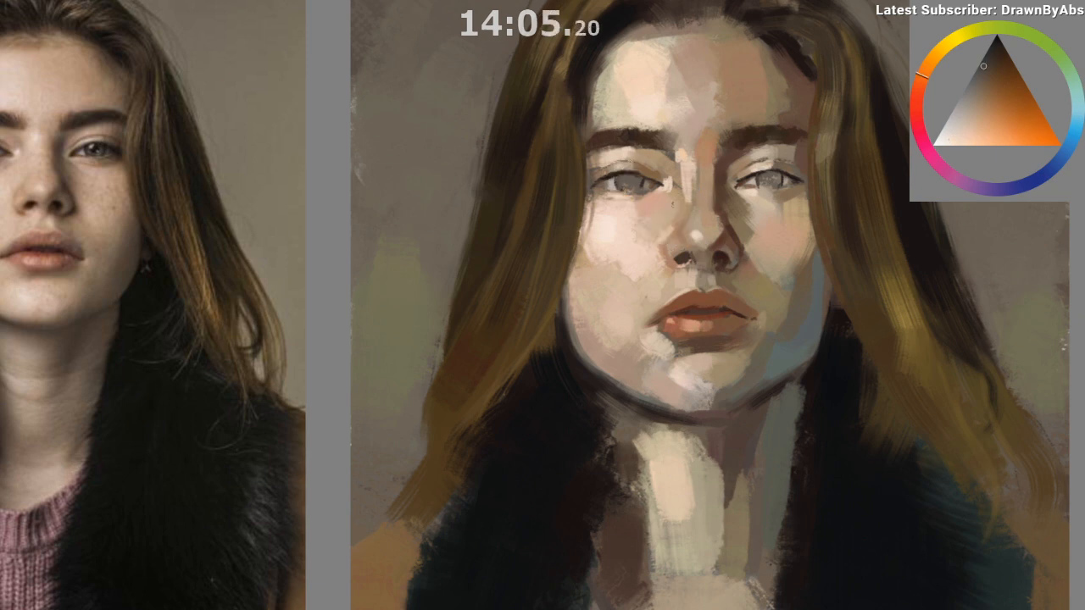
Step: Mix a dark teal and paint the iris of the left eye with it
left_click(794, 352, "ctrl")
left_click(632, 180, "ctrl")
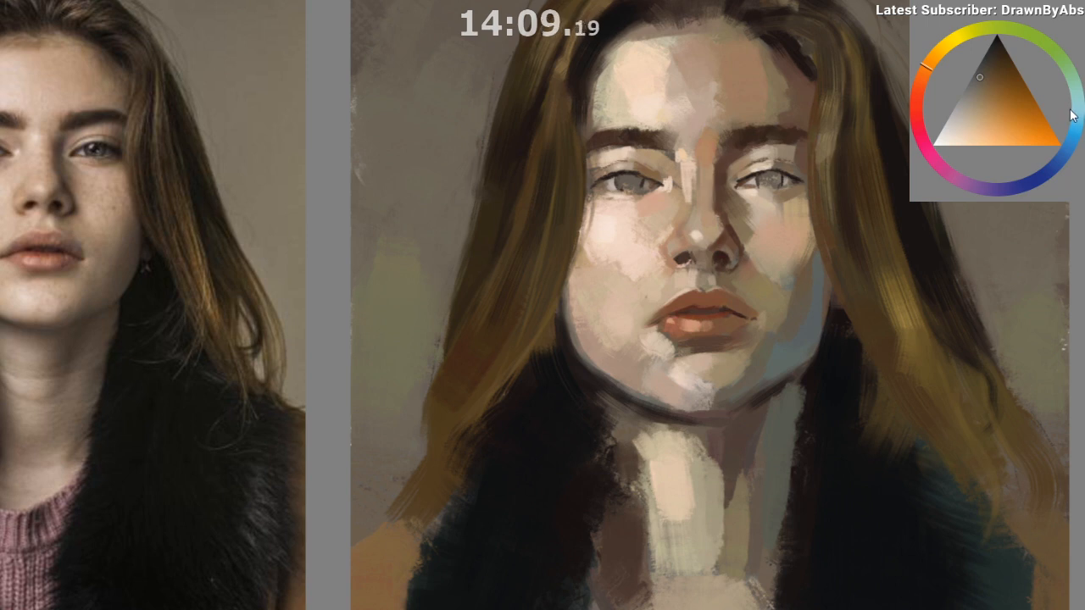
left_click_drag(1074, 117, 1073, 88)
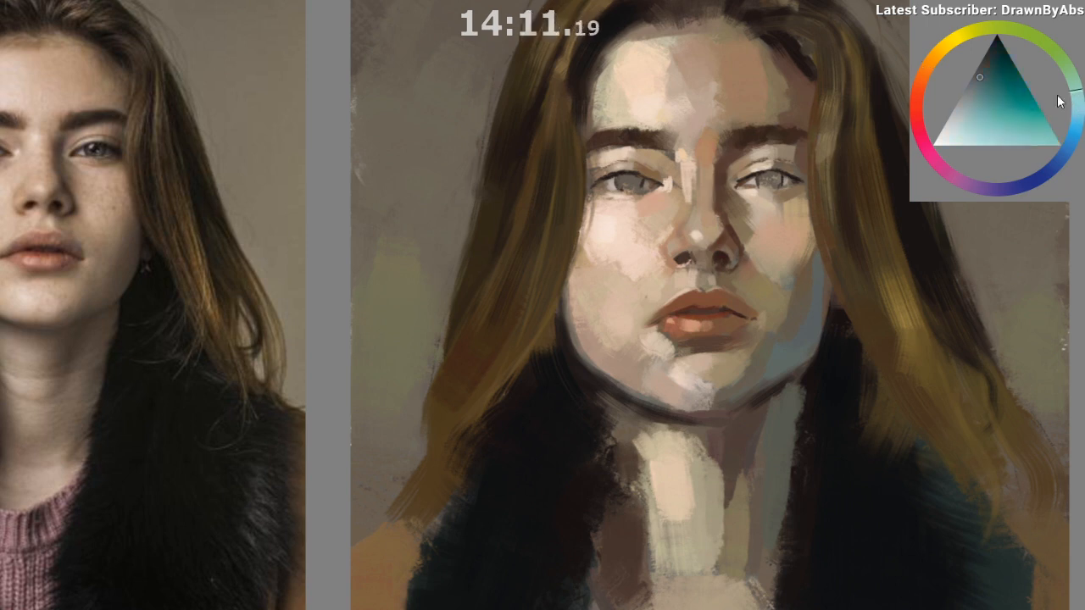
left_click(991, 75)
left_click_drag(991, 73, 992, 64)
left_click(624, 181)
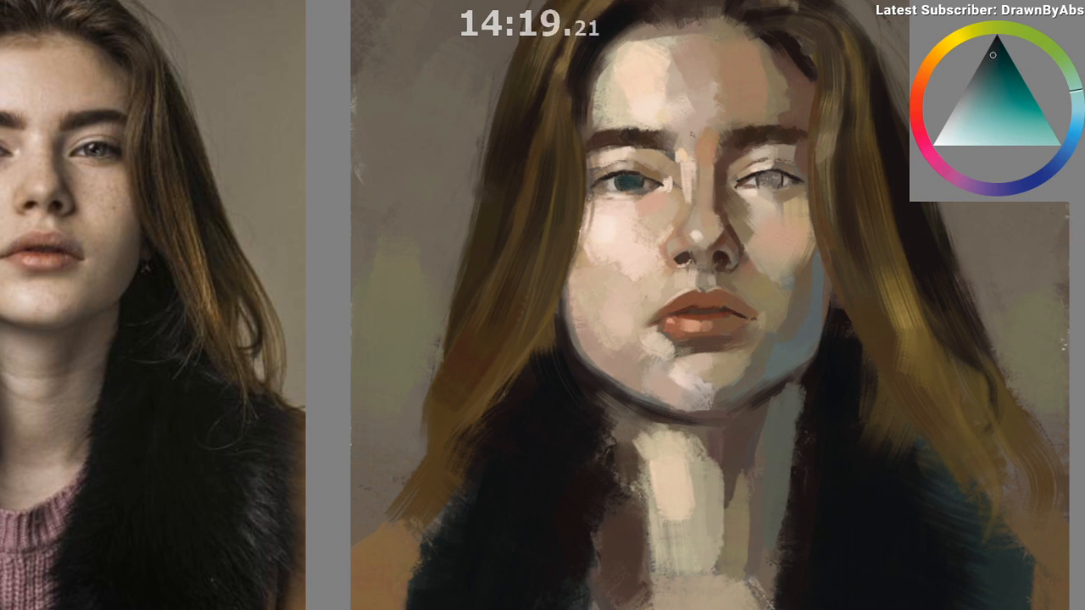
Step: Paint the iris of the right eye with a dark greyish green and even out its tone
left_click_drag(780, 245, 767, 224)
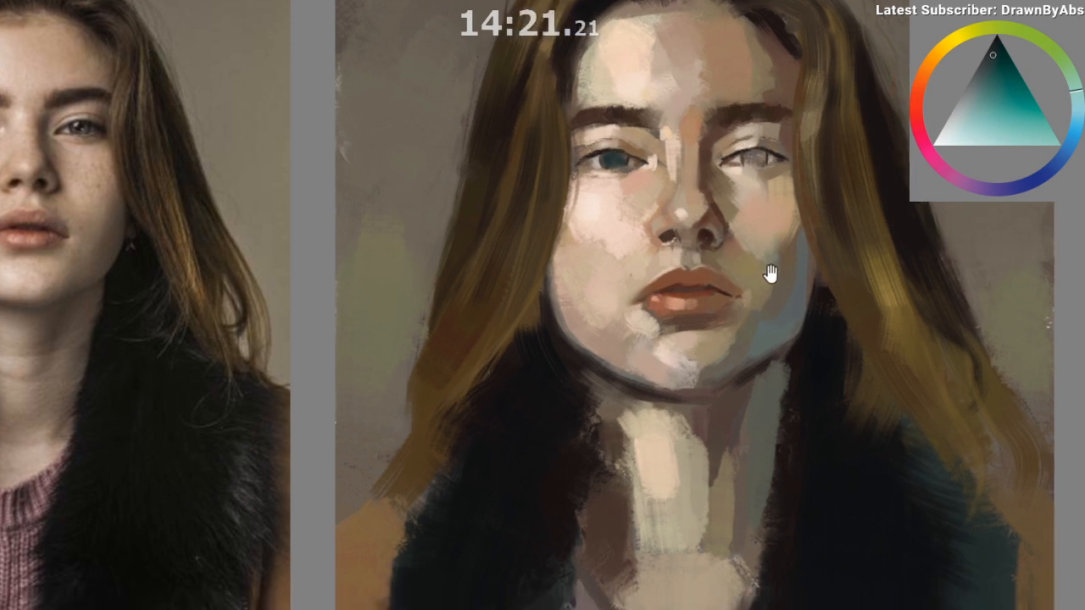
left_click_drag(775, 369, 772, 431)
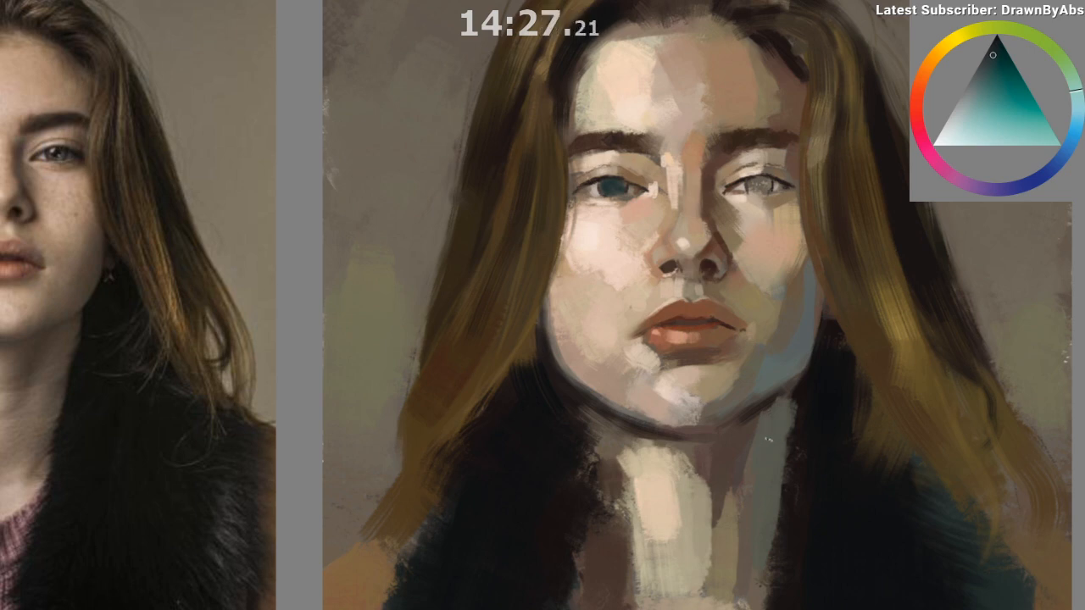
mouse_move(750, 179)
left_mouse_down()
mouse_move(752, 191)
mouse_move(765, 184)
left_mouse_up()
left_click(754, 186, "alt")
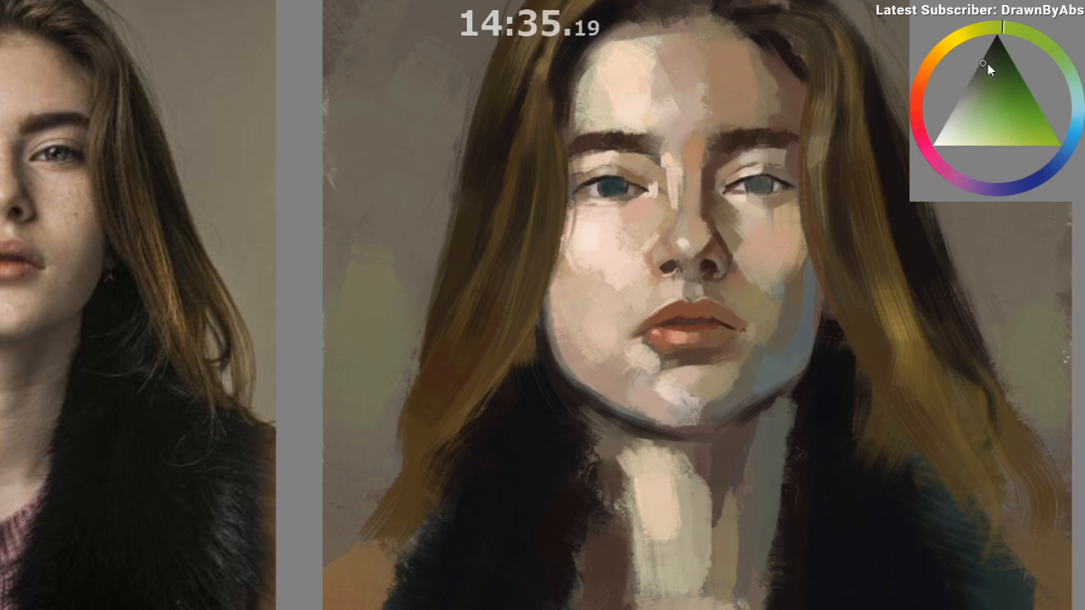
left_click(769, 174, "ctrl")
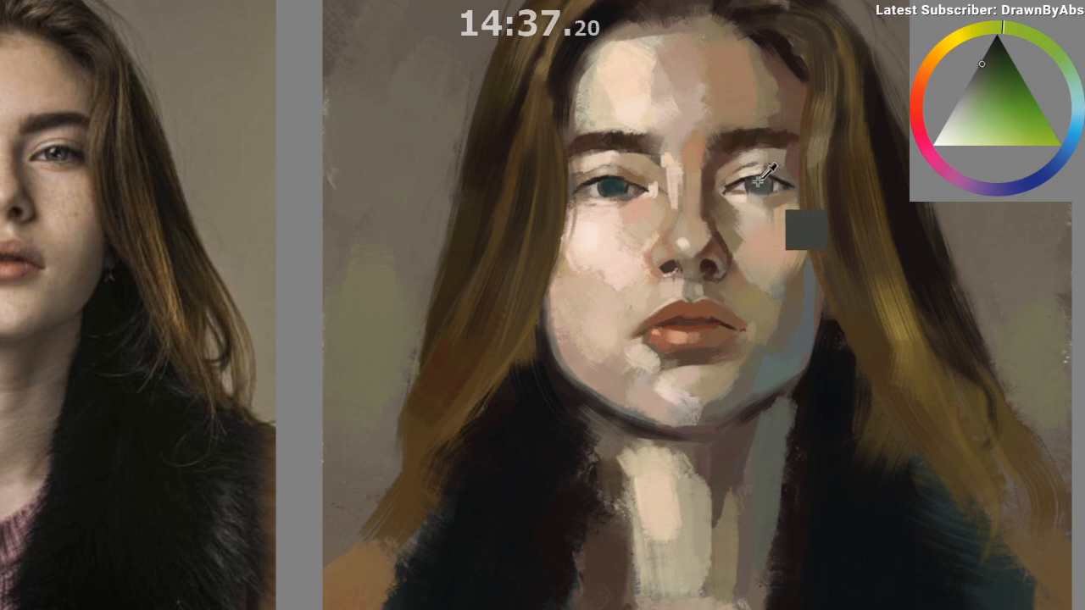
left_click_drag(754, 178, 767, 184)
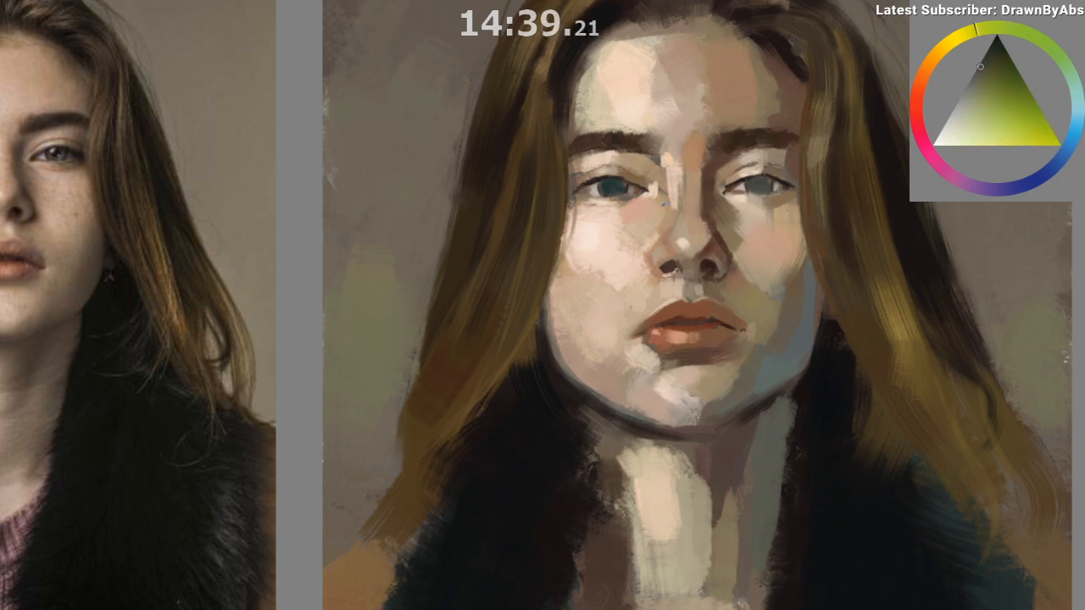
Step: Refine the left eye's iris and lower lid toward the inner corner with sampled dark teal, dark brown and muted brown
left_click_drag(620, 233, 620, 295)
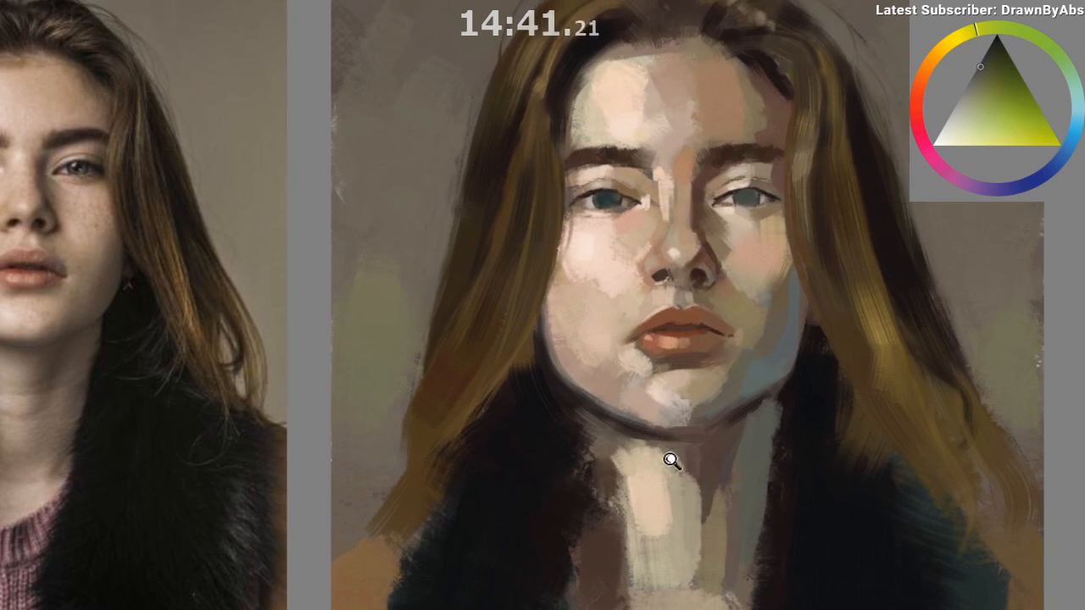
left_click_drag(670, 461, 671, 516)
left_click_drag(649, 435, 683, 395)
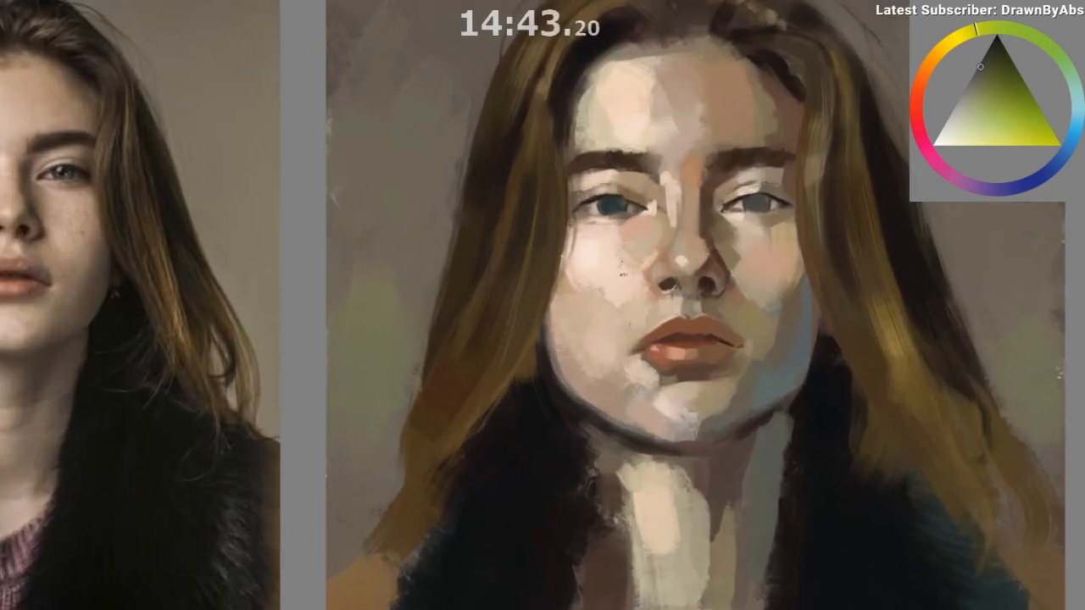
left_click(623, 202, "ctrl")
left_click(599, 206)
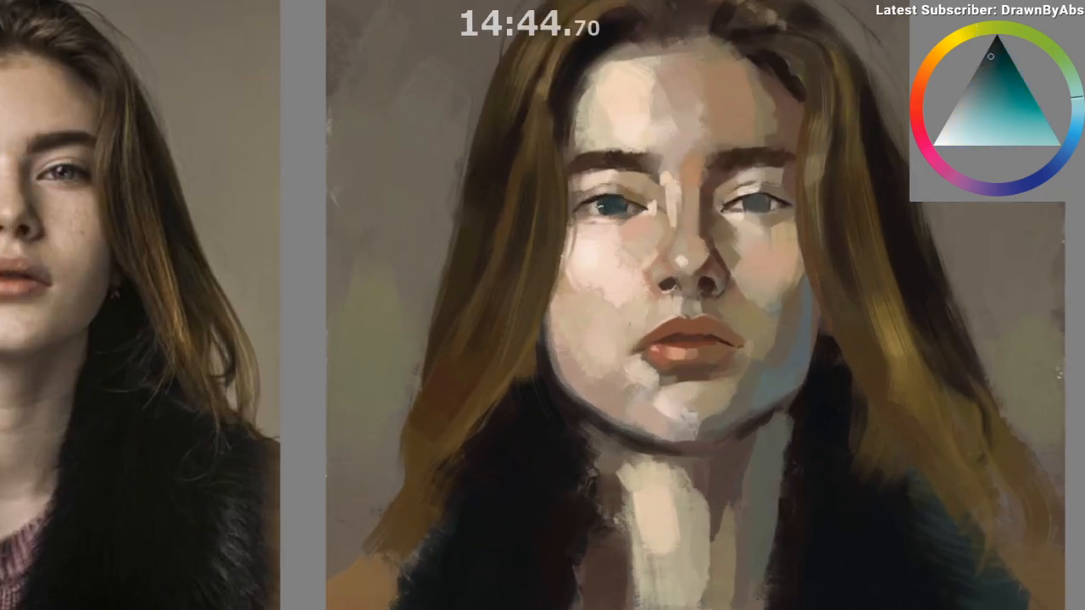
left_click(600, 202, "ctrl")
left_click(594, 207, "ctrl")
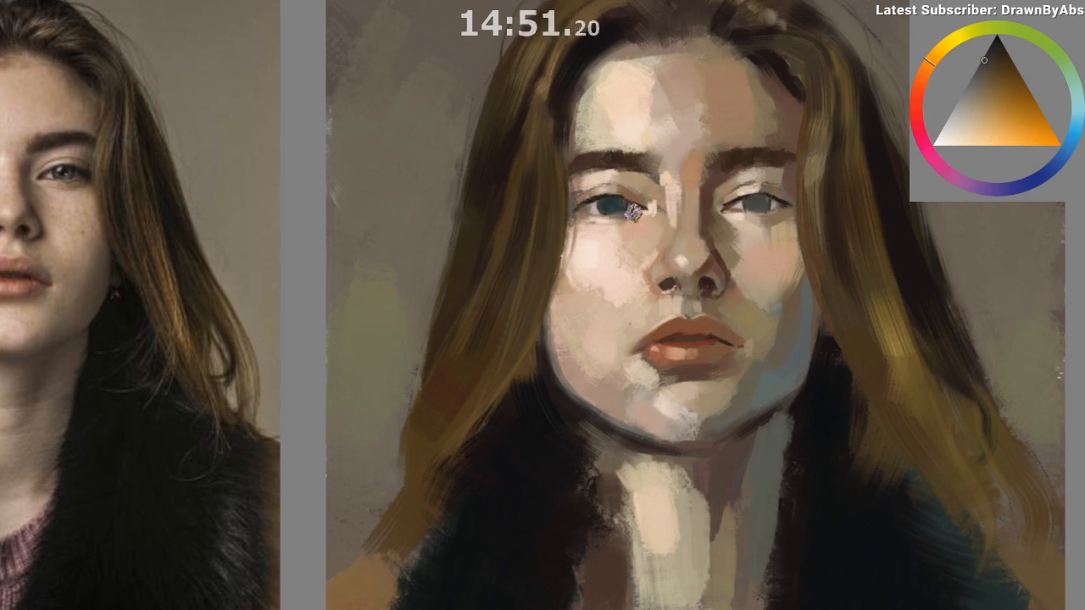
left_click(628, 241, "ctrl")
left_click(631, 207, "ctrl")
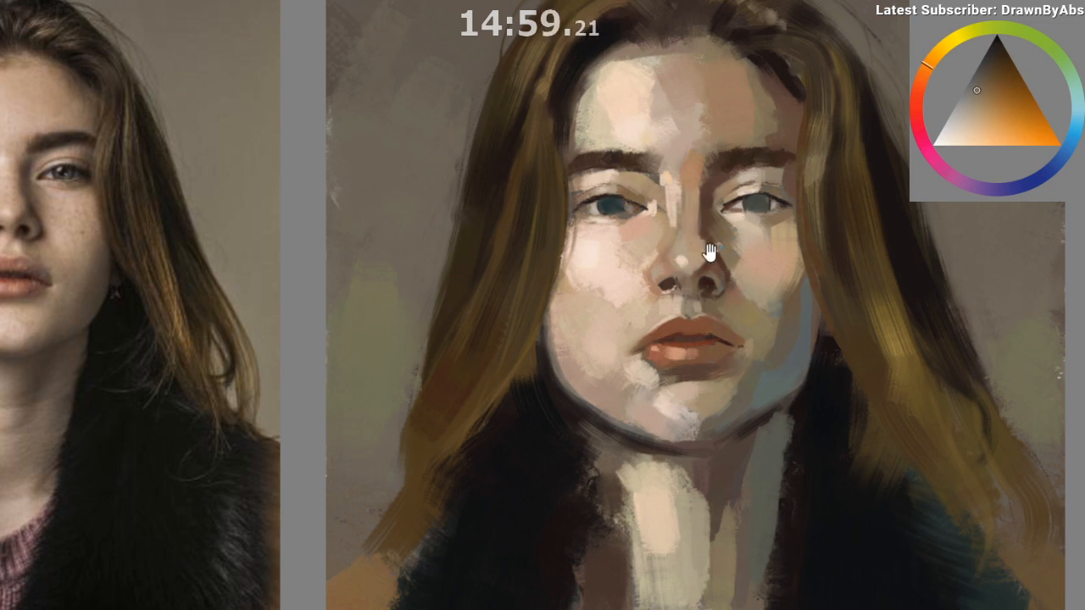
Step: Define the left eye's upper lid line near the inner corner with a sampled dark brown
left_click_drag(691, 262, 726, 240)
left_click(653, 183, "ctrl")
left_click(655, 188, "ctrl")
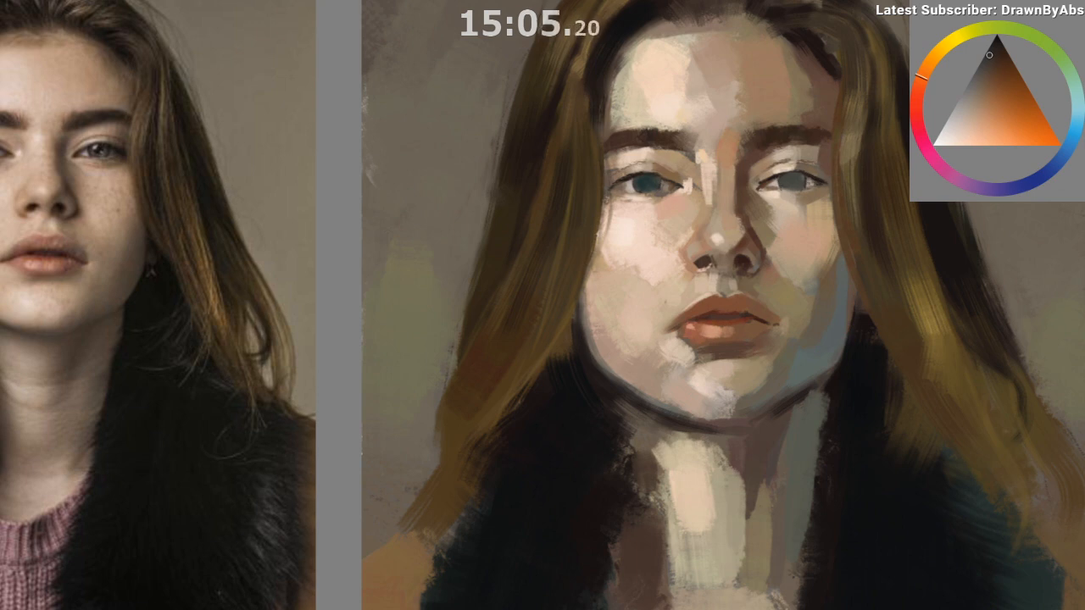
Step: Examine the whole portrait beside the reference photo to judge the eyes and overall likeness
scroll(784, 283, "down", 1)
scroll(779, 421, "up", 1)
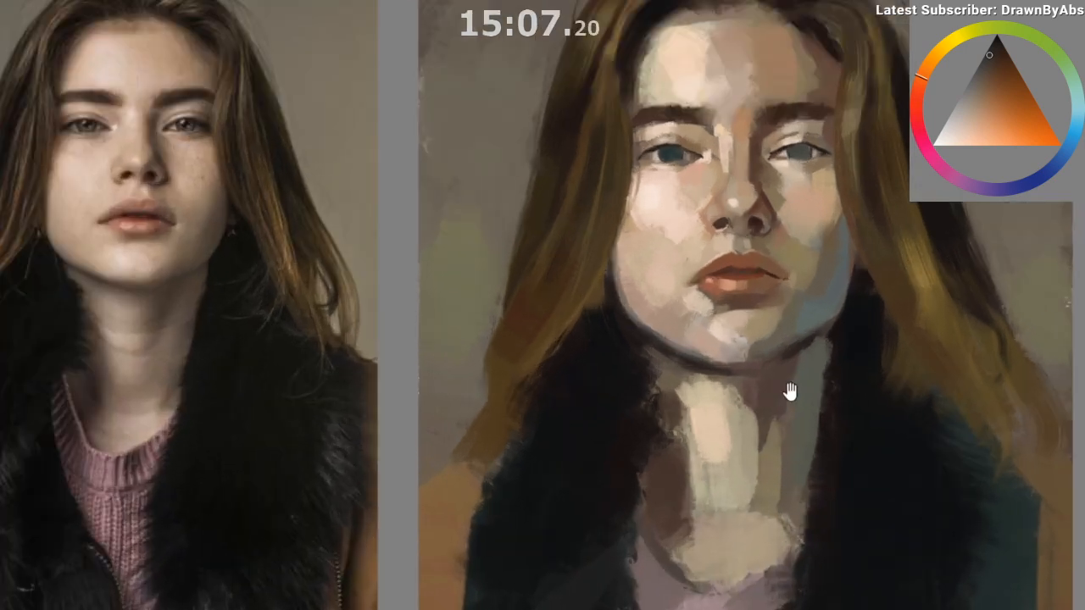
left_click_drag(743, 437, 732, 439)
left_click_drag(617, 407, 543, 298)
scroll(577, 375, "down", 1)
scroll(531, 401, "down", 2)
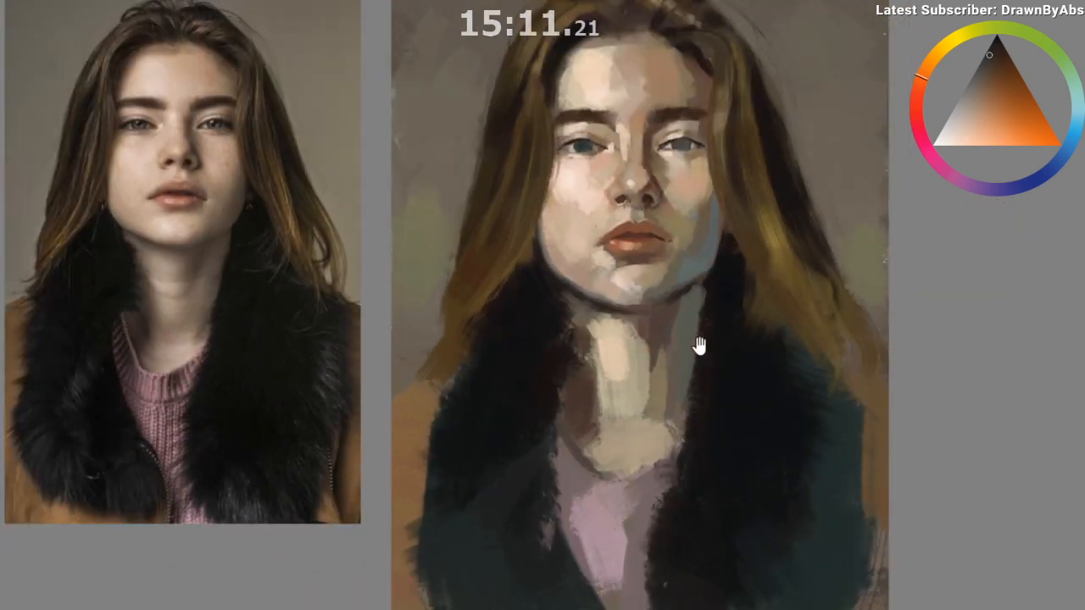
scroll(729, 332, "up", 1)
left_click_drag(686, 395, 669, 419)
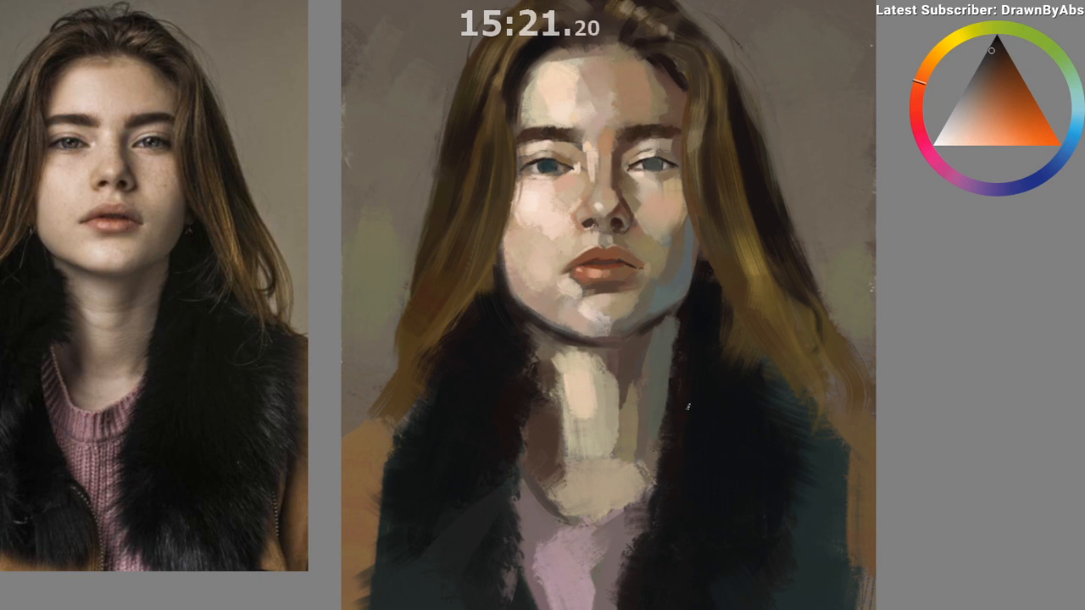
Step: Refine the left jawline's dark contour above the fur collar with sampled near-black and muted brown
left_click_drag(672, 413, 700, 401)
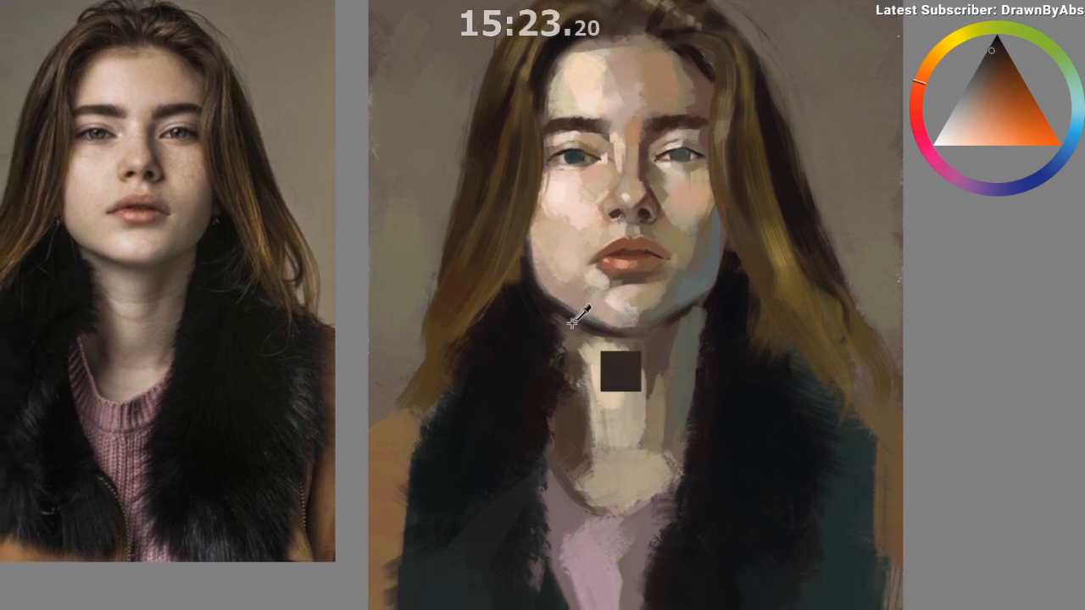
mouse_move(576, 318)
left_mouse_down()
mouse_move(562, 279)
mouse_move(558, 296)
left_mouse_up()
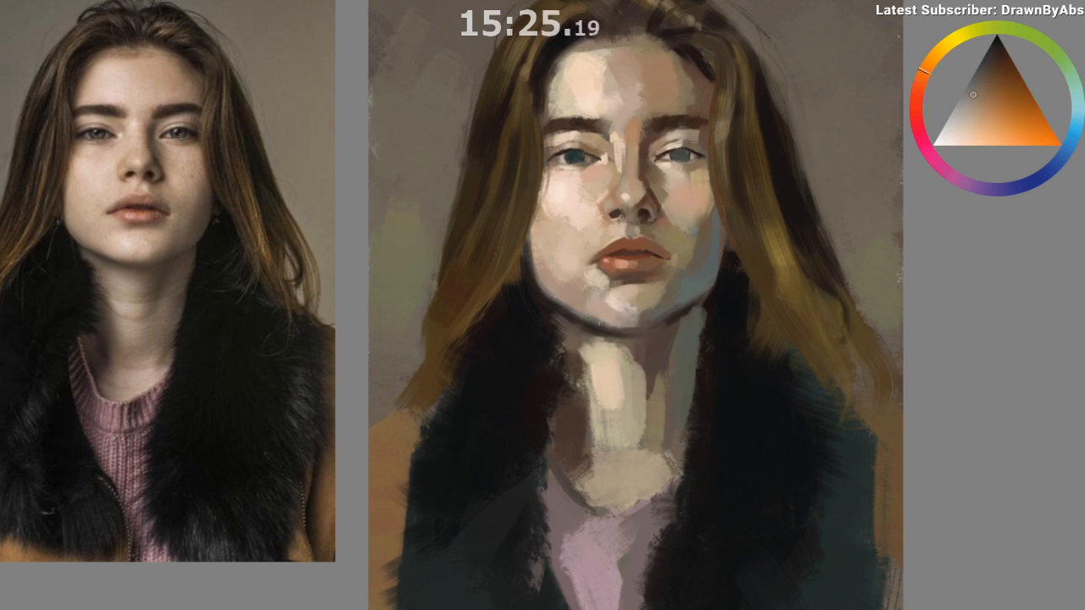
left_click(550, 291, "ctrl")
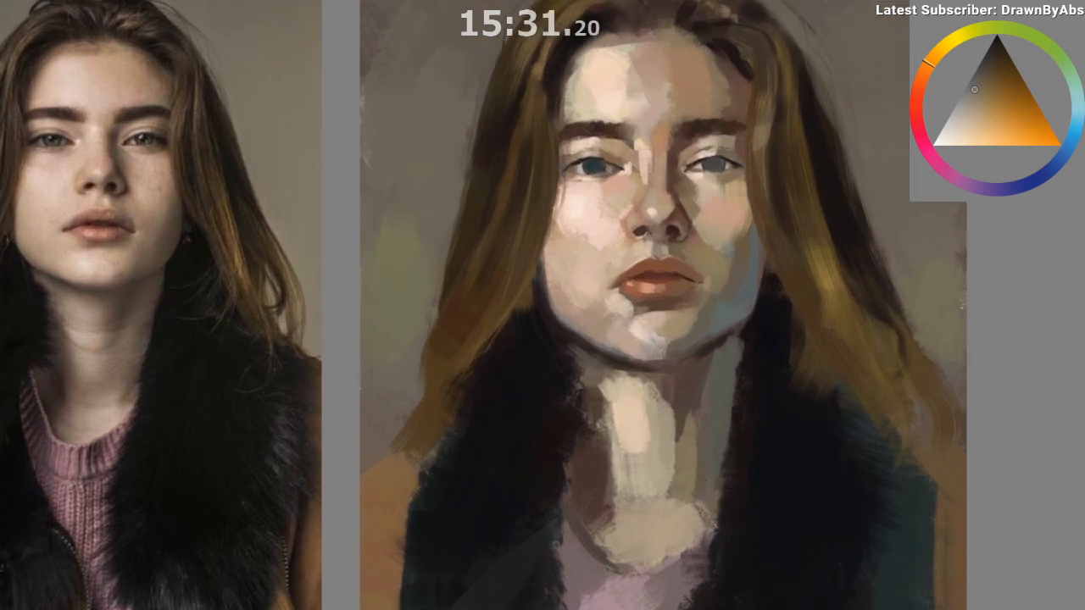
left_click_drag(695, 489, 706, 441)
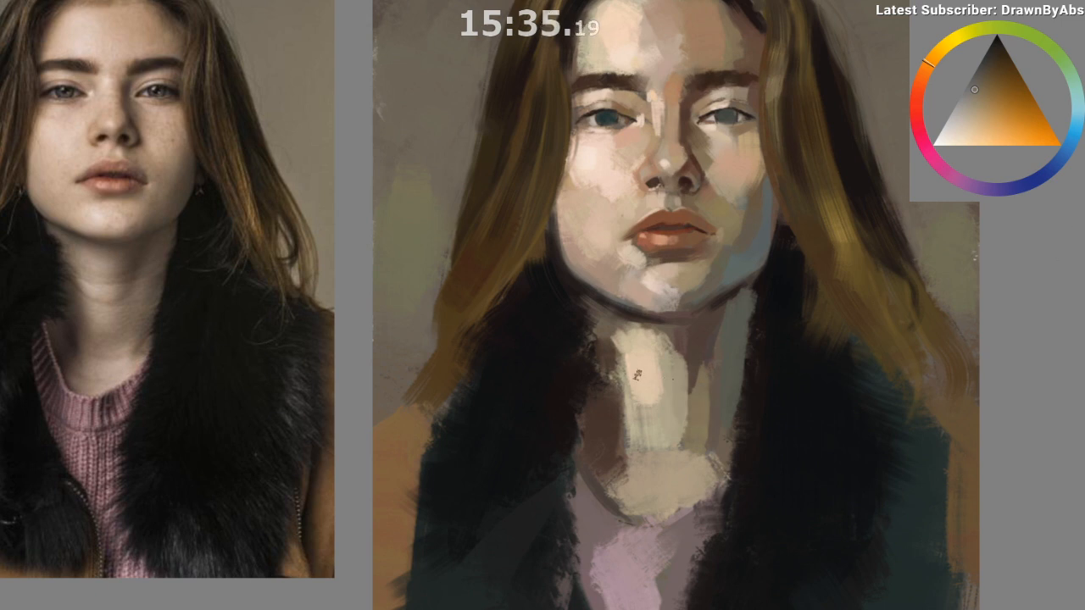
Step: Refine the pale highlight down the middle of the neck with sampled cream skin tones
left_click(636, 385, "ctrl")
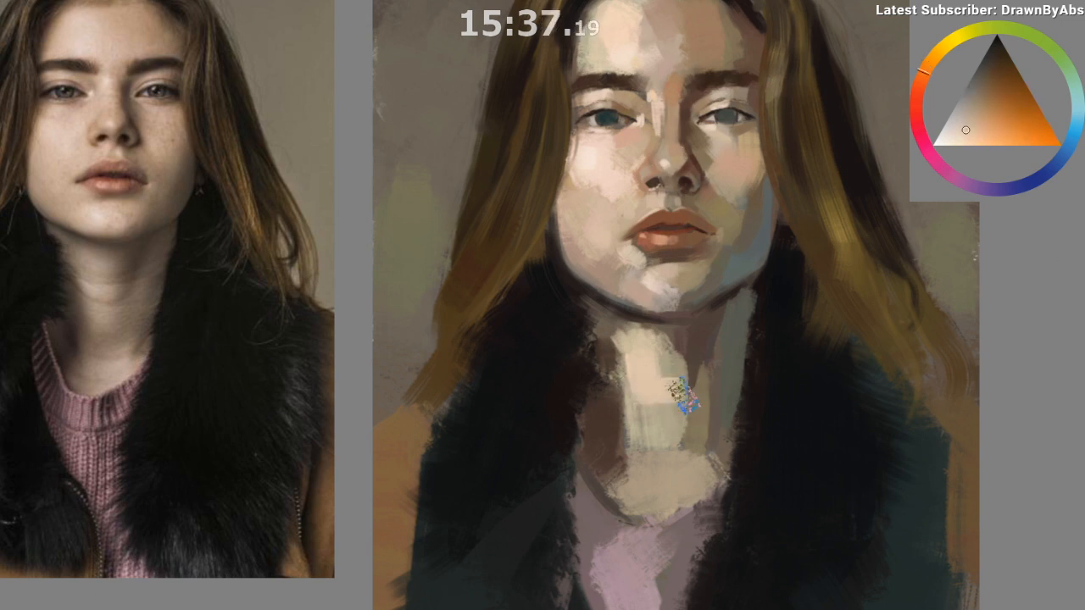
left_click(650, 395, "ctrl")
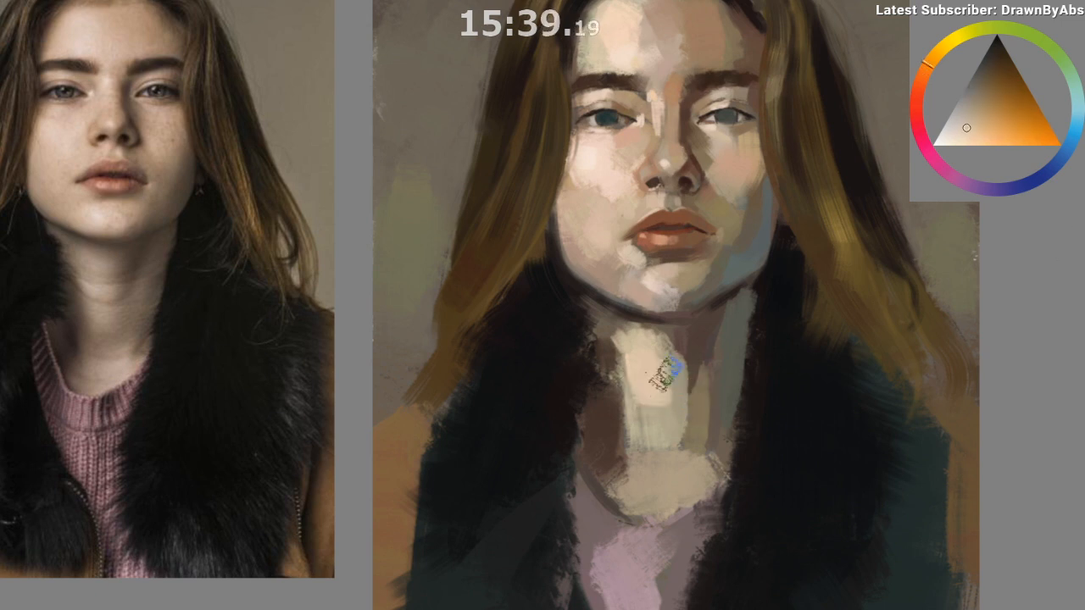
left_click_drag(733, 417, 726, 403)
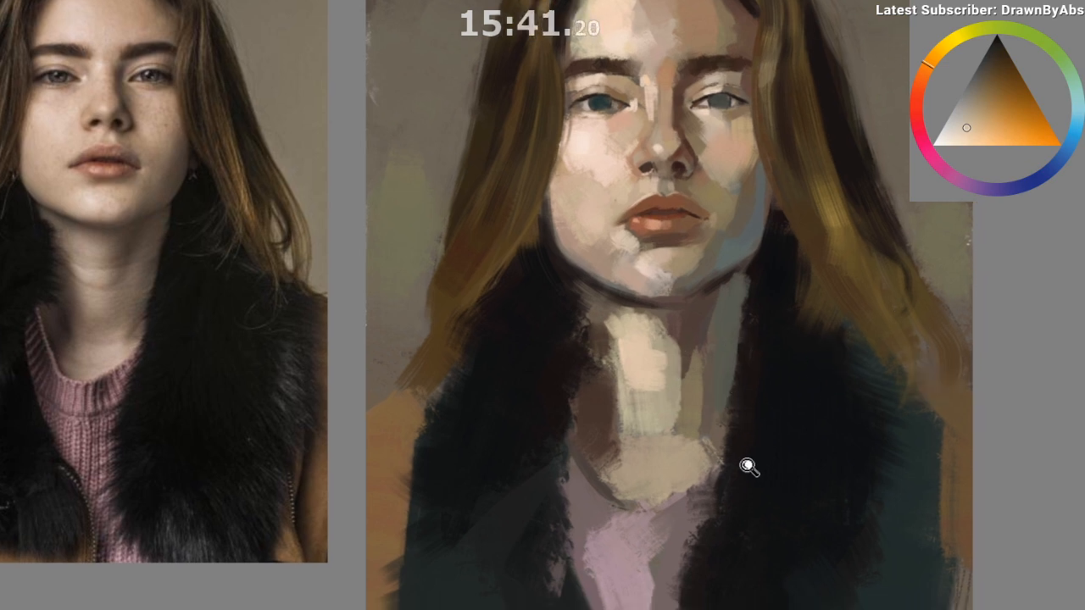
scroll(745, 465, "down", 4)
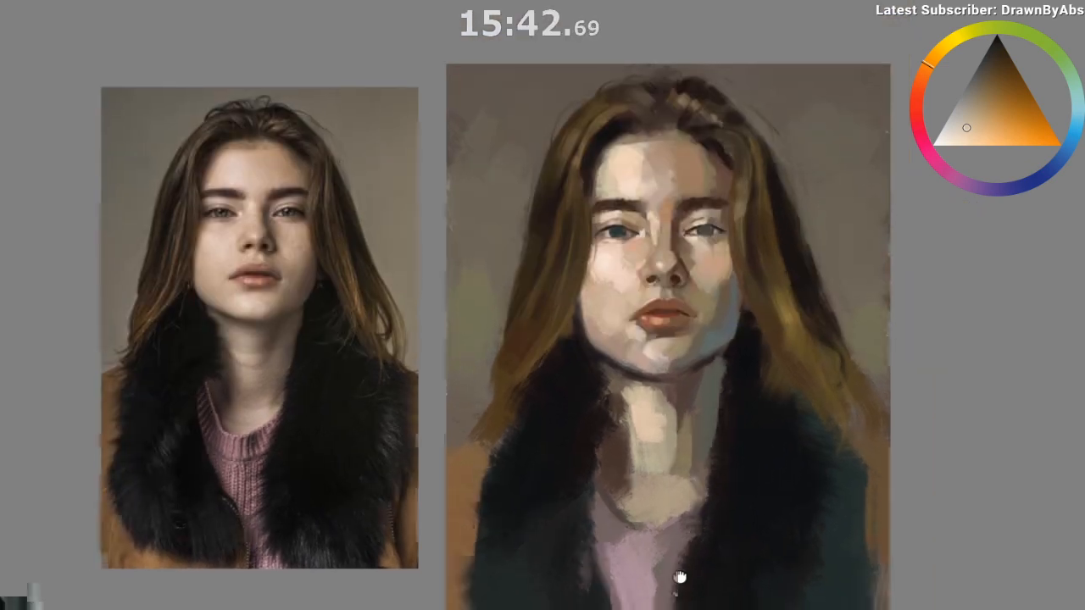
Step: Paint a muted tan shadow band across the neck below the pale highlight, adjusting the sampled brown toward a warmer orange hue
mouse_move(680, 577)
left_mouse_down()
mouse_move(684, 540)
mouse_move(649, 523)
mouse_move(650, 464)
left_mouse_up()
scroll(675, 581, "up", 1)
scroll(765, 598, "down", 1)
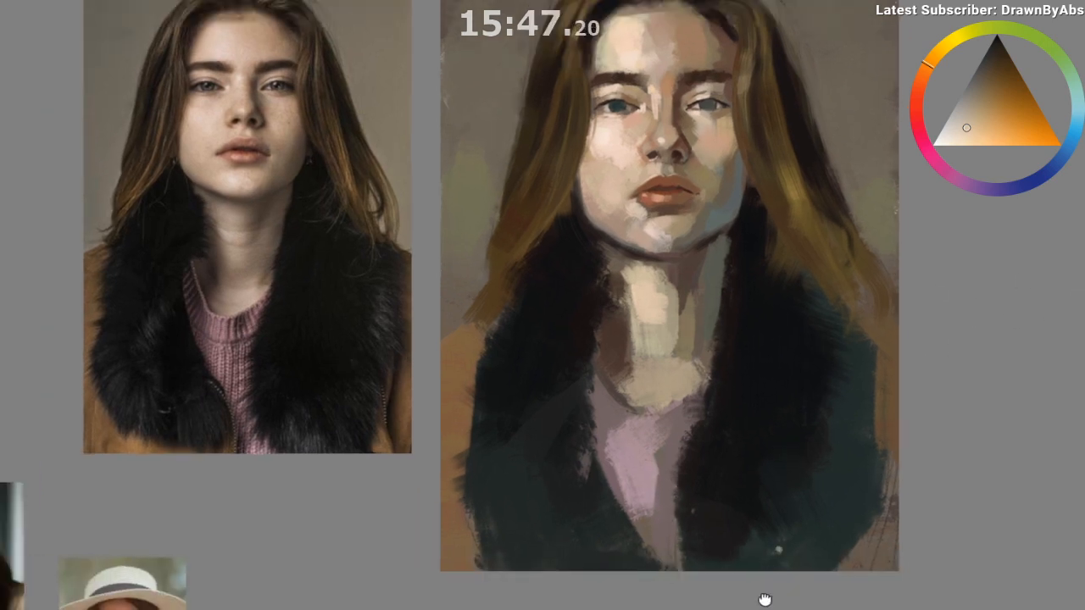
left_click_drag(765, 599, 729, 590)
left_click(649, 314, "ctrl")
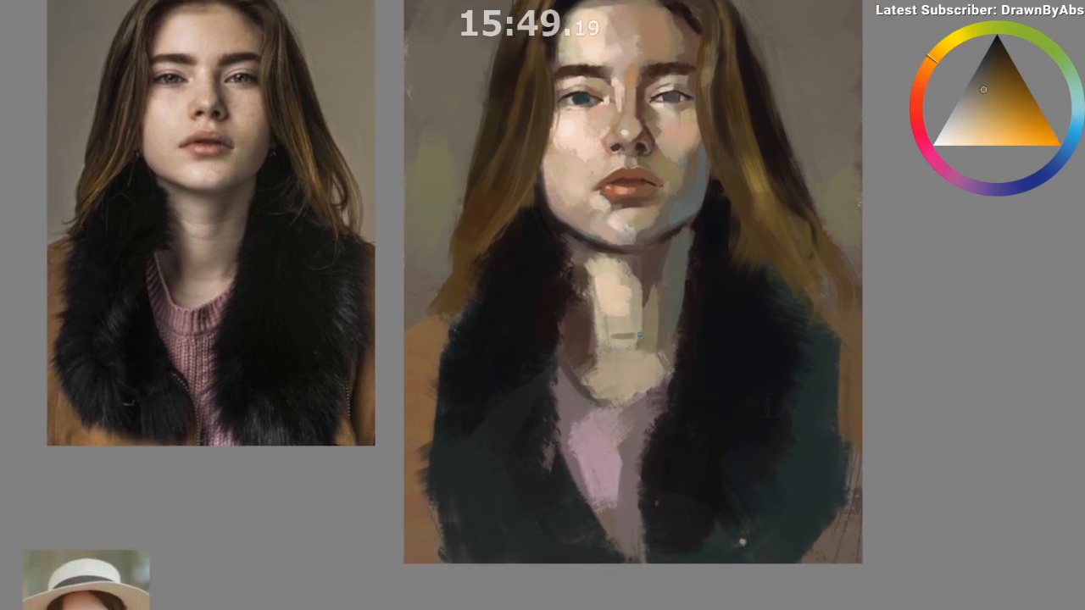
mouse_move(634, 340)
left_mouse_down()
mouse_move(608, 331)
mouse_move(640, 341)
mouse_move(608, 337)
mouse_move(637, 313)
left_mouse_up()
left_click(626, 341, "ctrl")
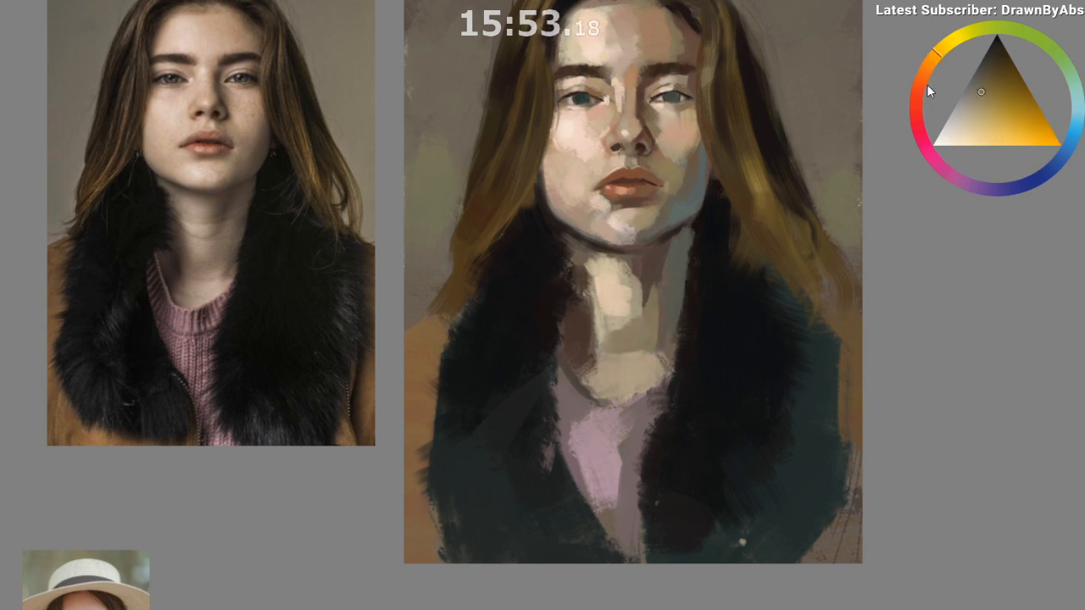
left_click_drag(927, 90, 942, 80)
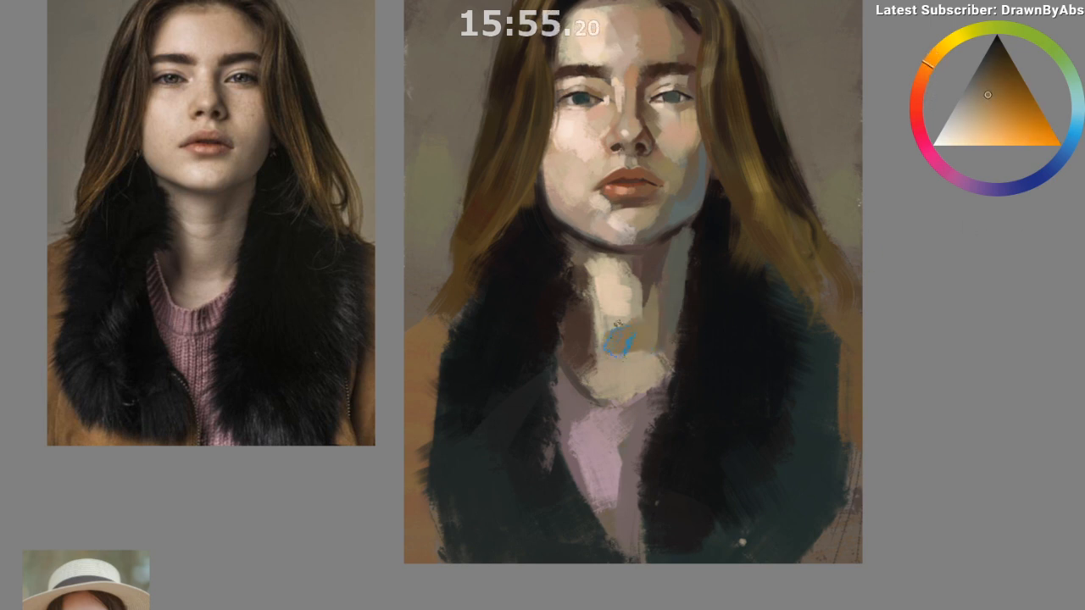
left_click(600, 343, "ctrl")
left_click(927, 77)
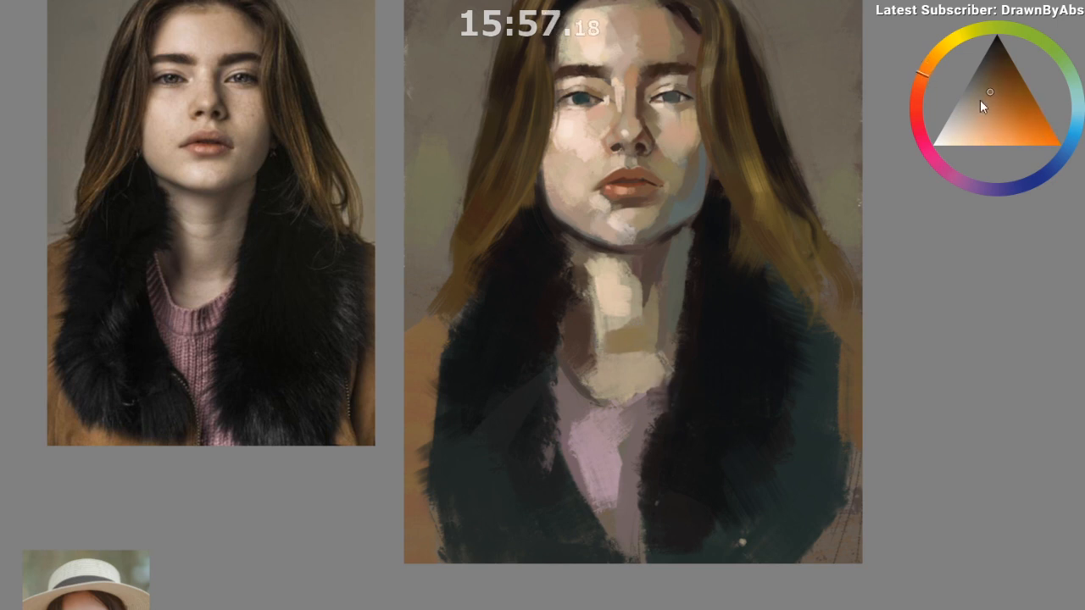
left_click(633, 356, "ctrl")
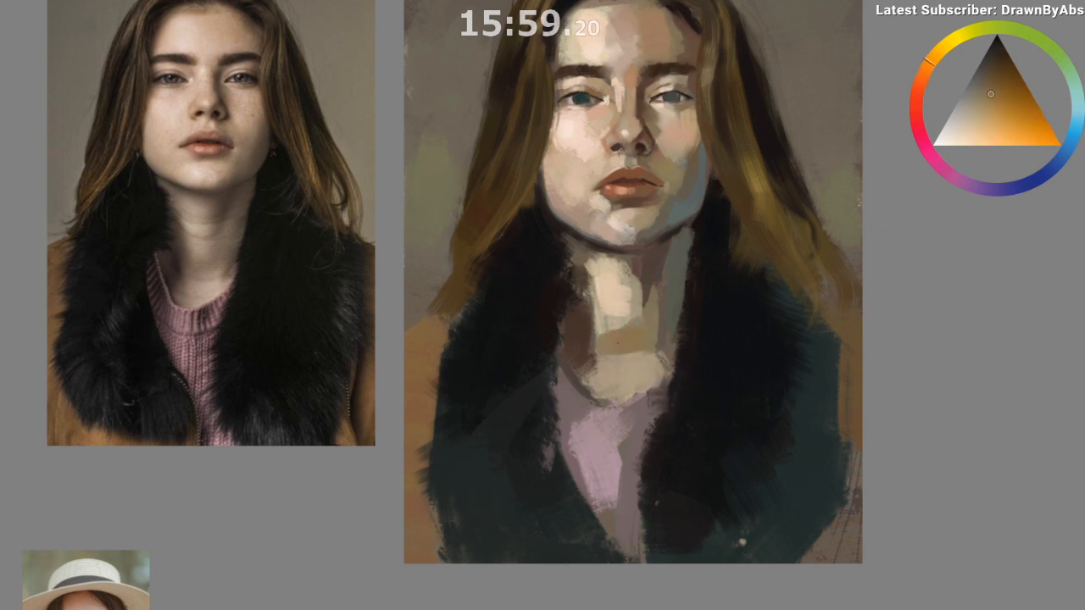
Step: Compare the mirrored portrait with the reference photo to judge the neck shading, and restore the normal orientation
key("m")
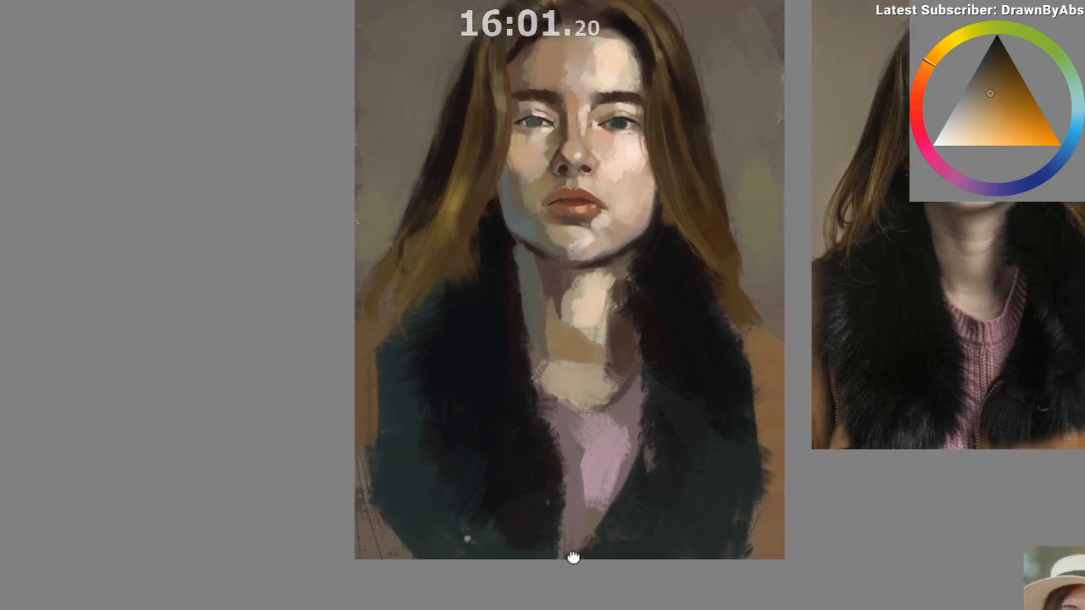
scroll(504, 576, "down", 2)
scroll(504, 576, "down", 1)
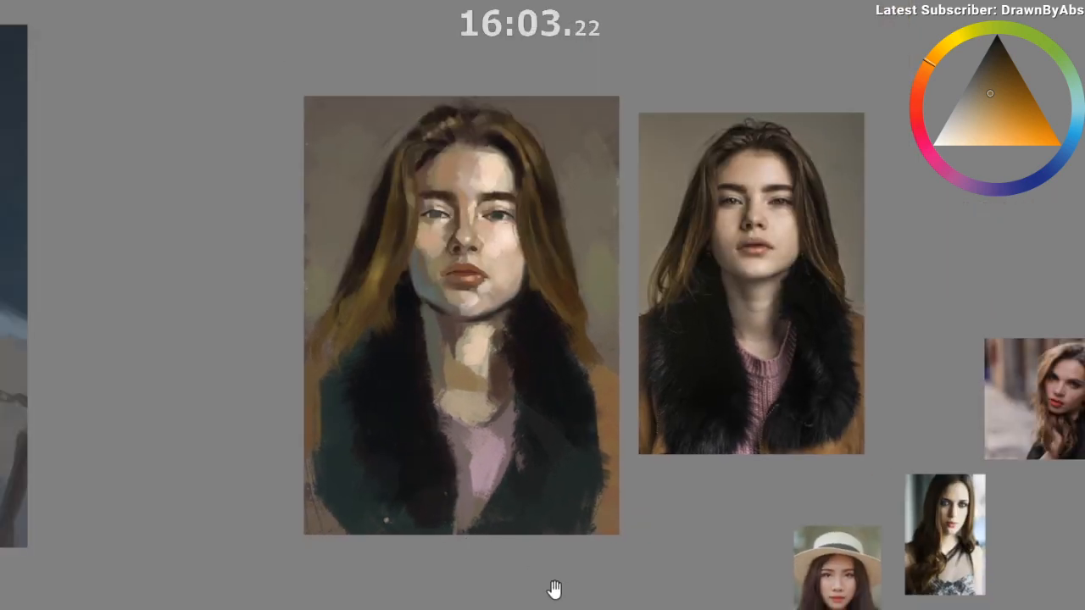
scroll(530, 560, "up", 1)
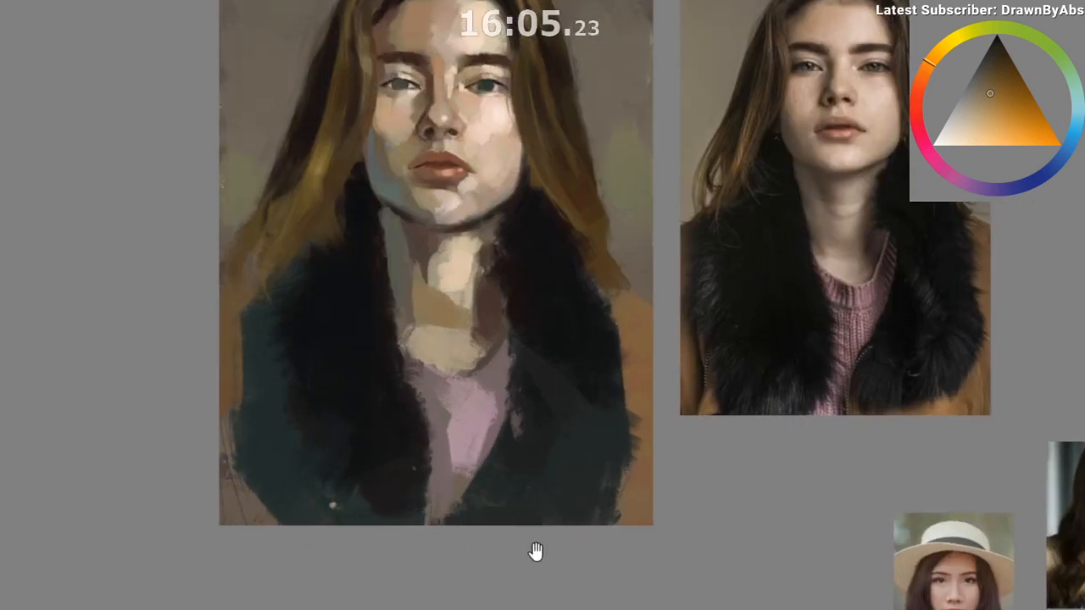
key("m")
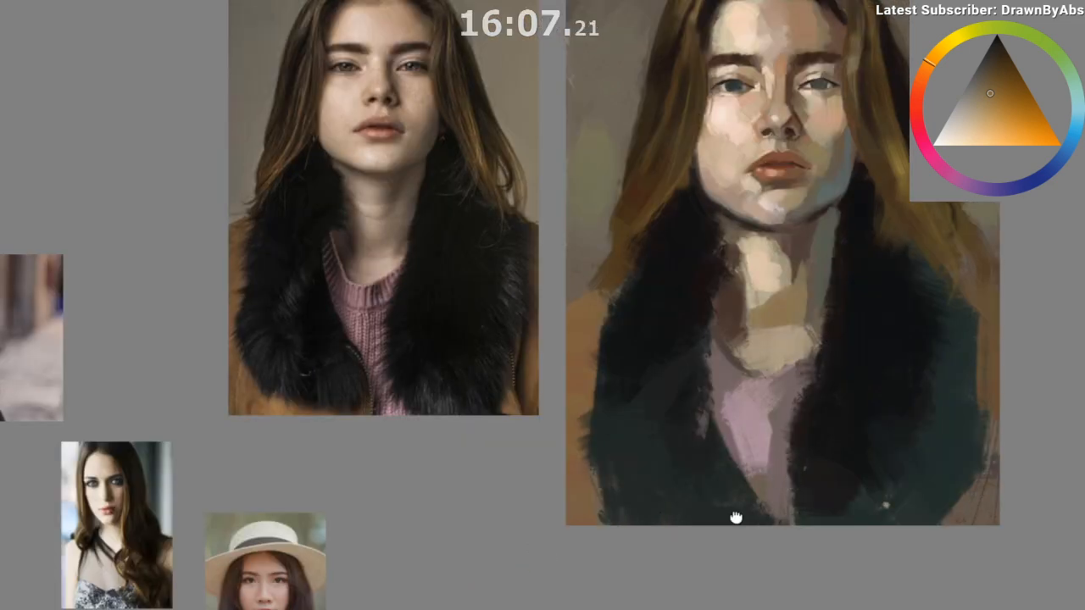
scroll(726, 498, "up", 1)
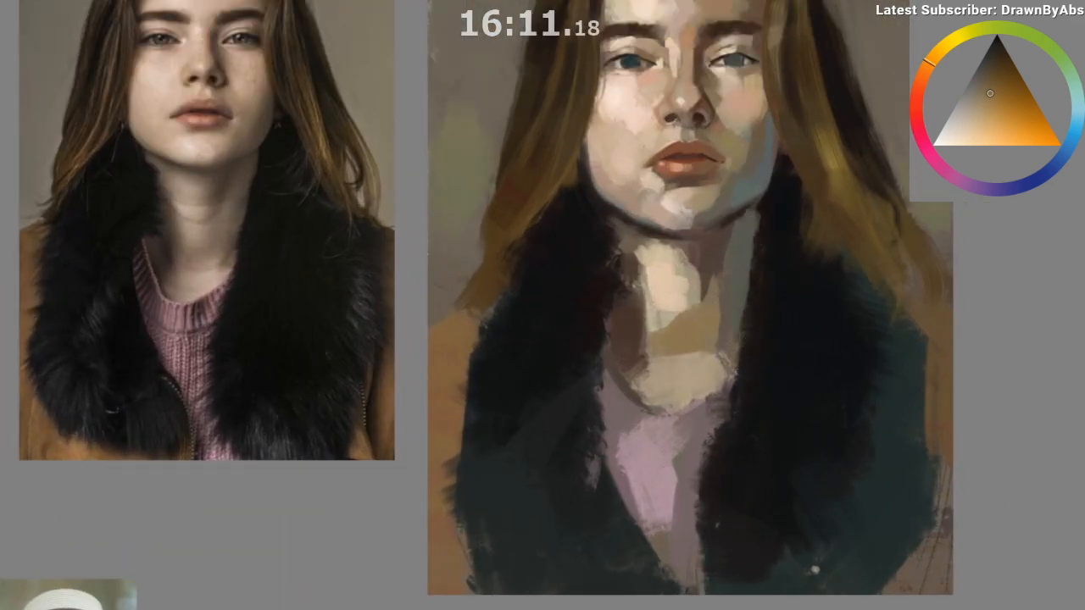
Step: Refine the neck highlight with sampled cream and rework the band below it with a lighter, more orange tan
left_click(721, 291, "ctrl")
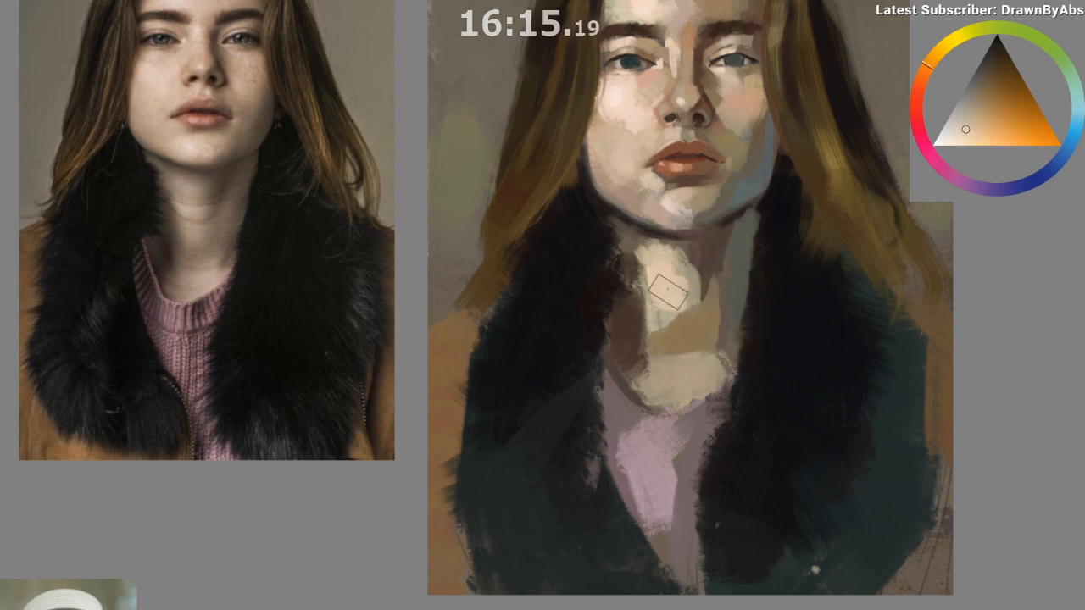
left_click(678, 343, "ctrl")
left_click(677, 344, "ctrl")
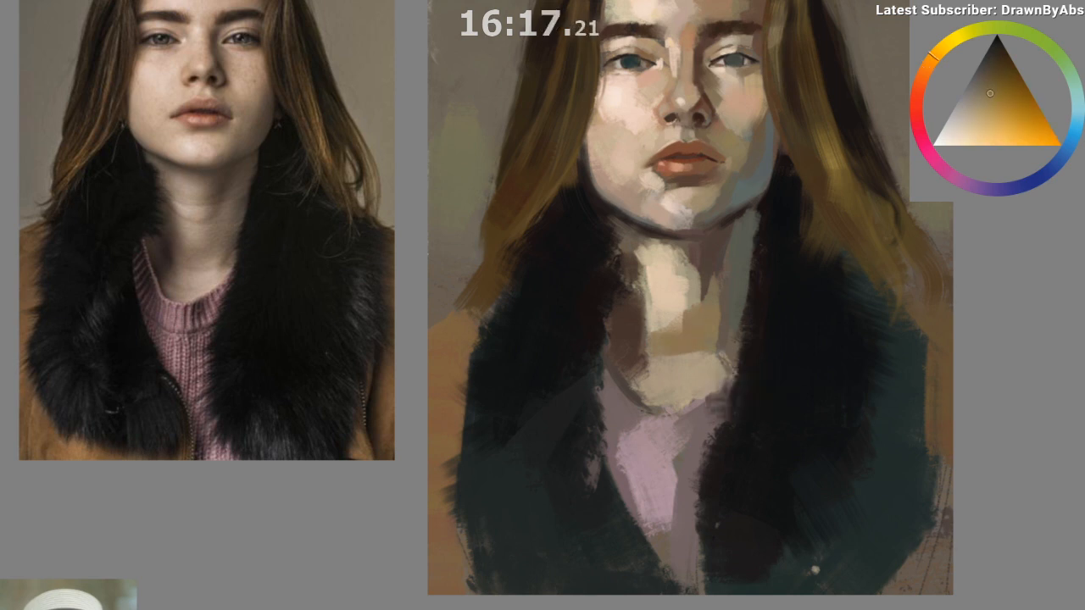
left_click(985, 101)
left_click(925, 67)
left_click_drag(658, 341, 667, 345)
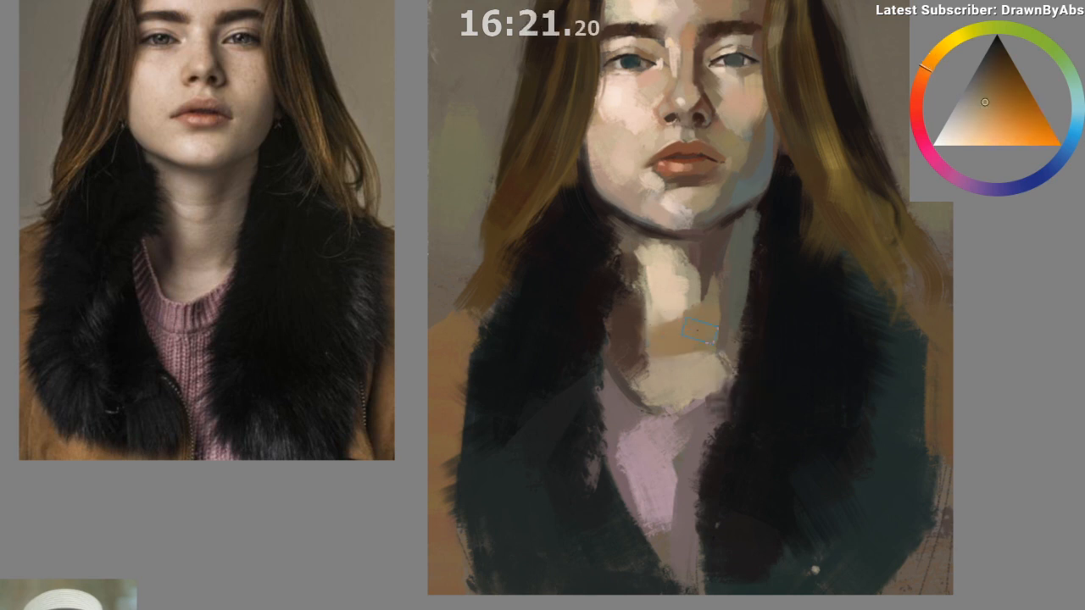
Step: Cover the grayish strip on the right side of the neck with sampled muted brown
left_click(716, 286, "ctrl")
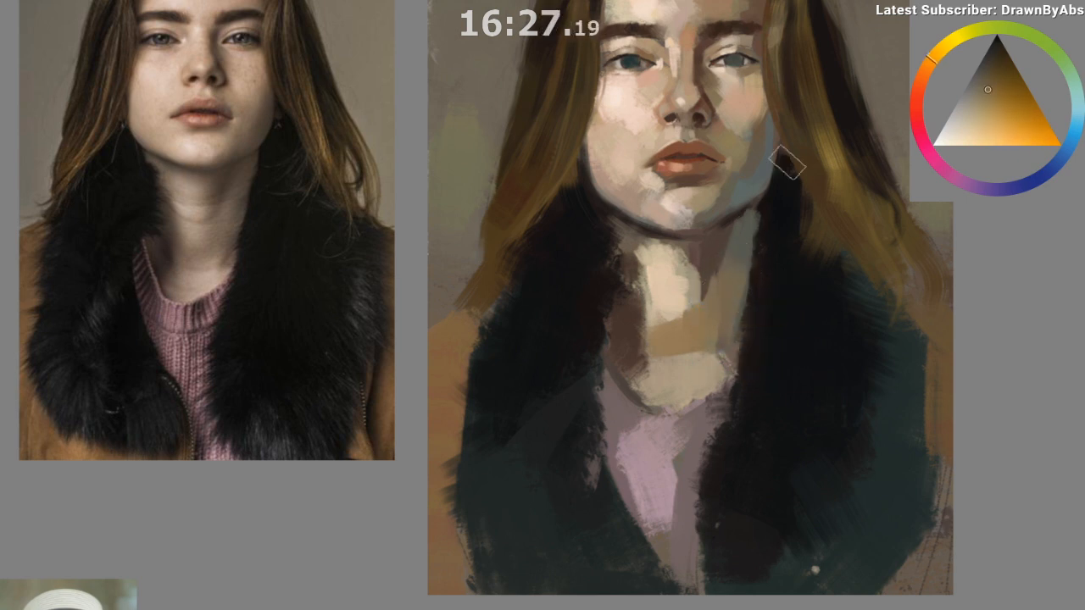
left_click(727, 362, "ctrl")
left_click_drag(746, 267, 742, 307)
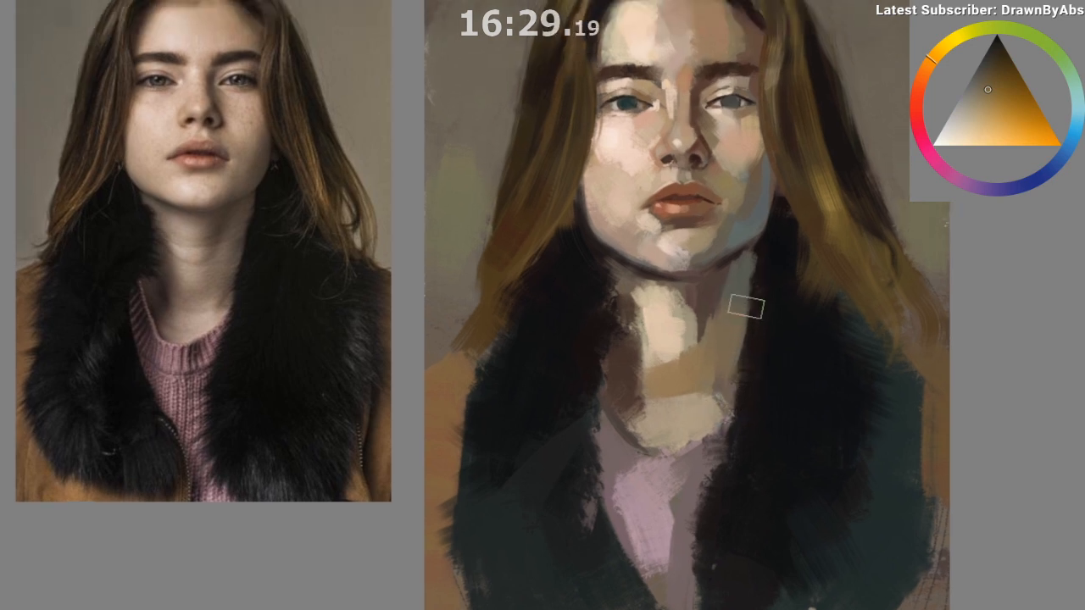
Step: Refine the shadow under the right jaw and the fur collar's edge beside the neck with sampled dark brown and near-black
left_click(718, 267, "ctrl")
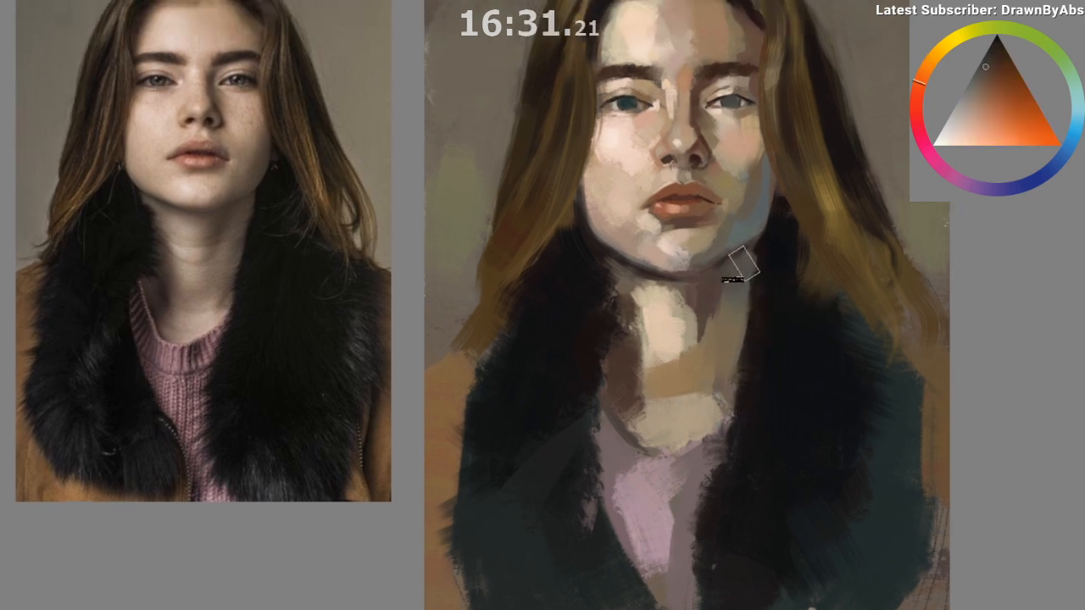
left_click(734, 268, "ctrl")
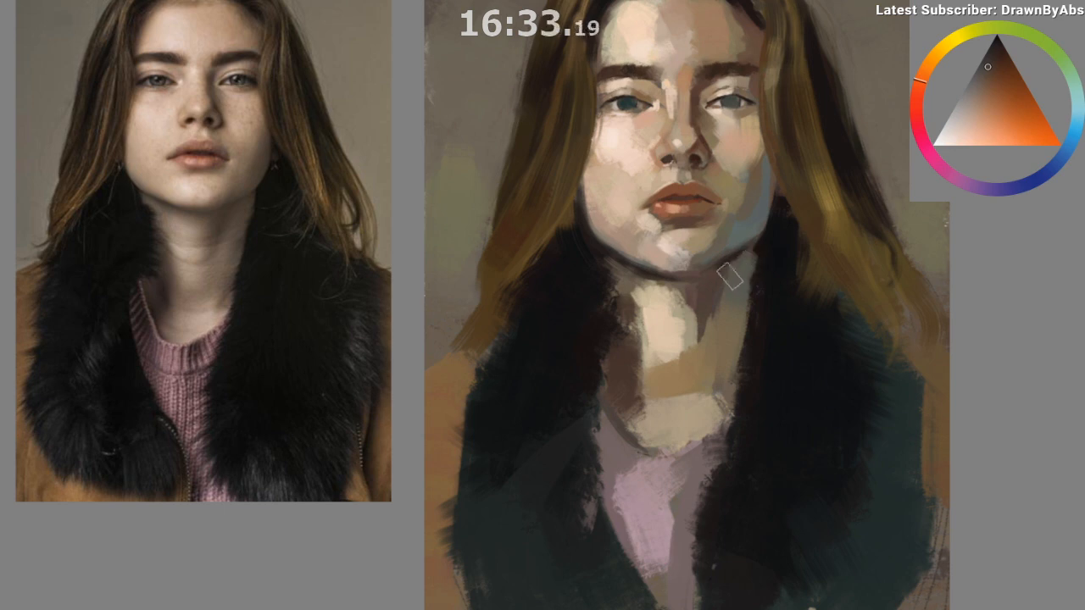
left_click(758, 308, "ctrl")
left_click_drag(759, 256, 764, 293)
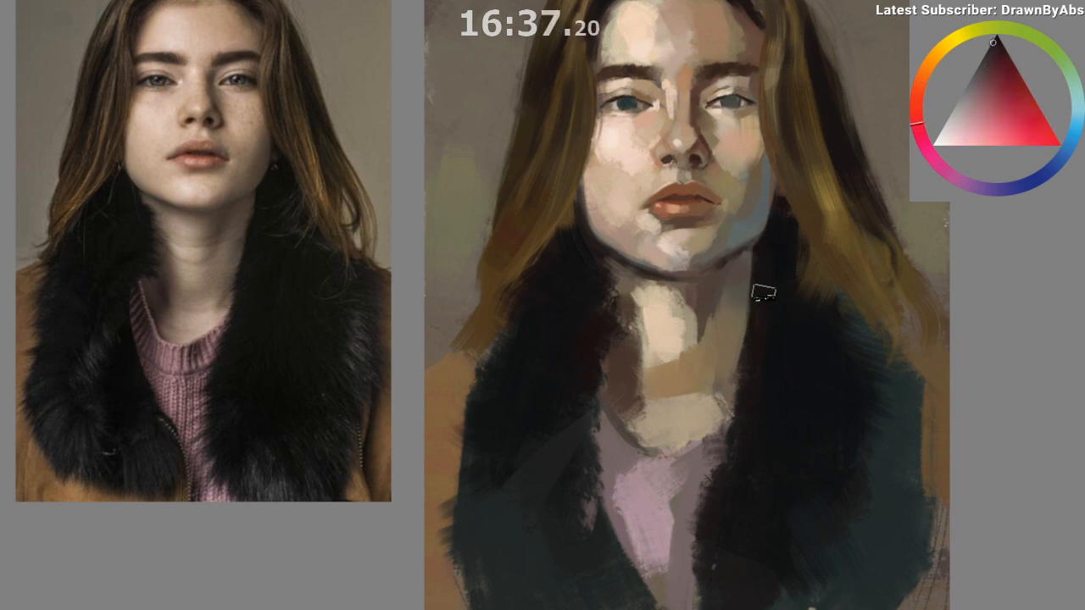
left_click(725, 268, "ctrl")
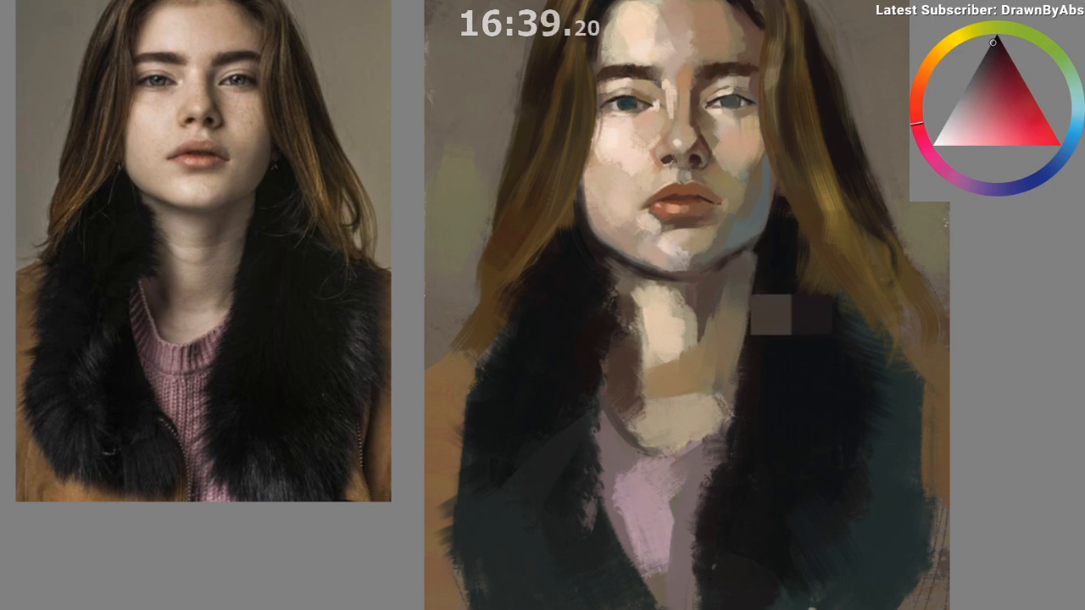
left_click(734, 253, "ctrl")
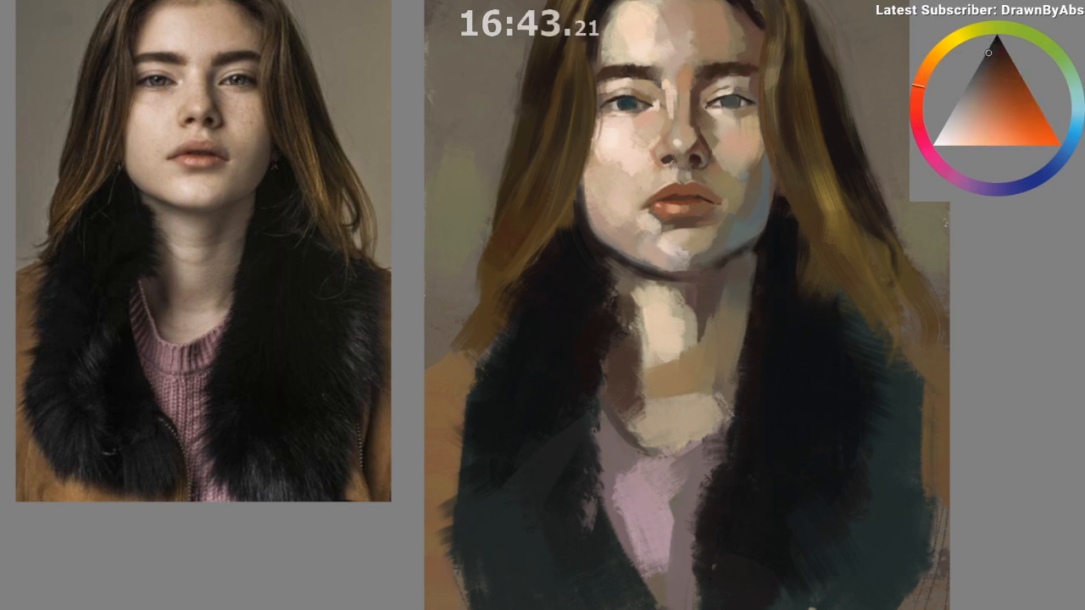
left_click(749, 298, "ctrl")
Step: Reshape the light patch at the base of the neck above the sweater with sampled cream, tan and muted beige
scroll(736, 382, "down", 1)
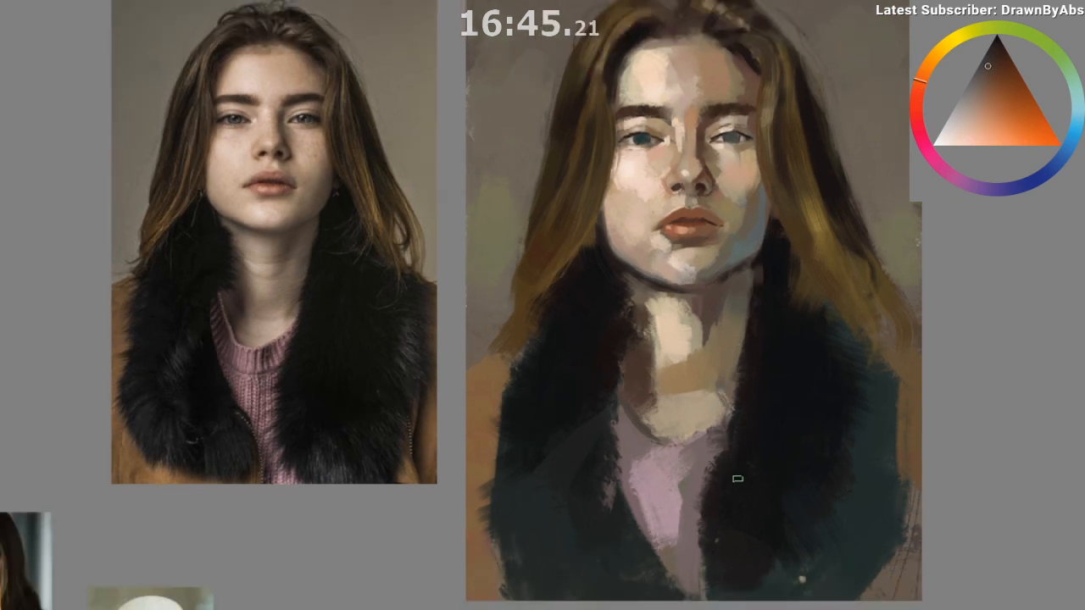
left_click(678, 363, "ctrl")
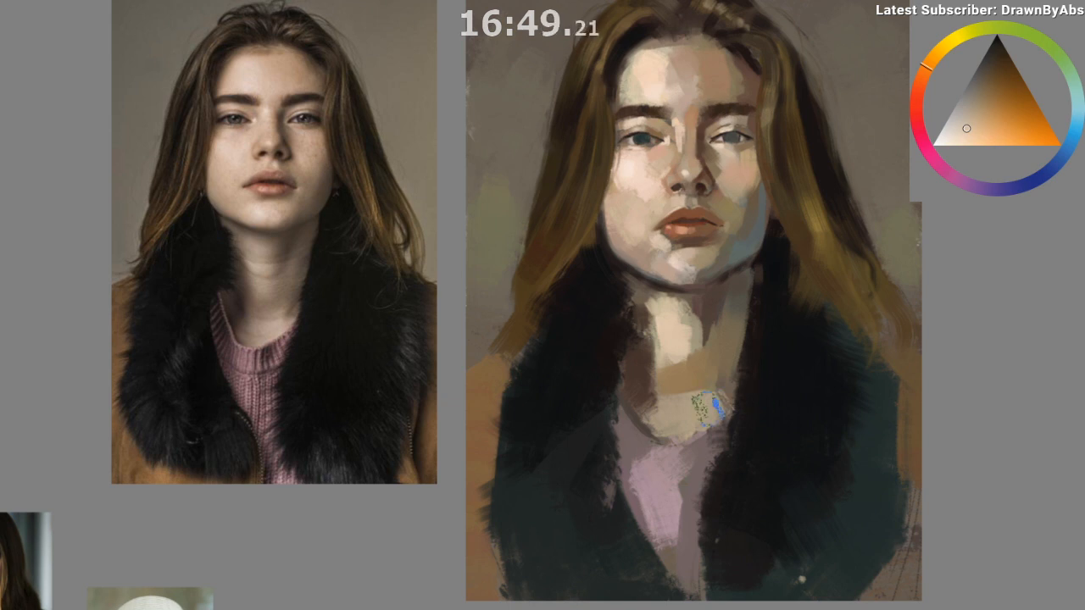
left_click(712, 413, "ctrl")
mouse_move(723, 385)
left_mouse_down()
mouse_move(696, 381)
mouse_move(699, 405)
mouse_move(684, 407)
mouse_move(695, 407)
left_mouse_up()
left_click(705, 412, "ctrl")
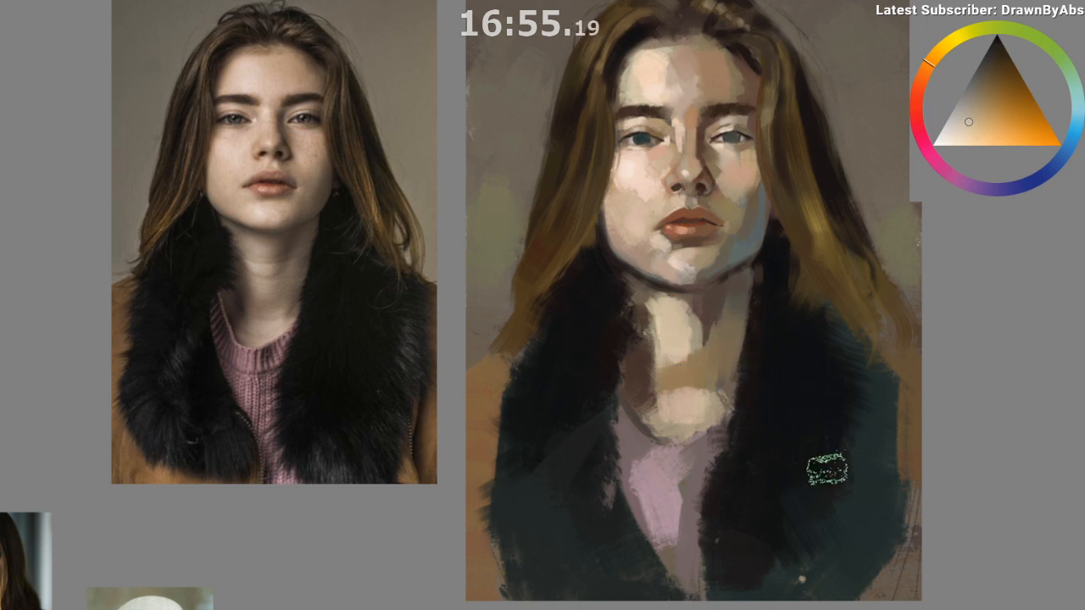
Step: Refine the edge between the neck highlight and its left shadow with sampled dark brown and muted tan, undoing the last stroke
scroll(740, 487, "up", 1)
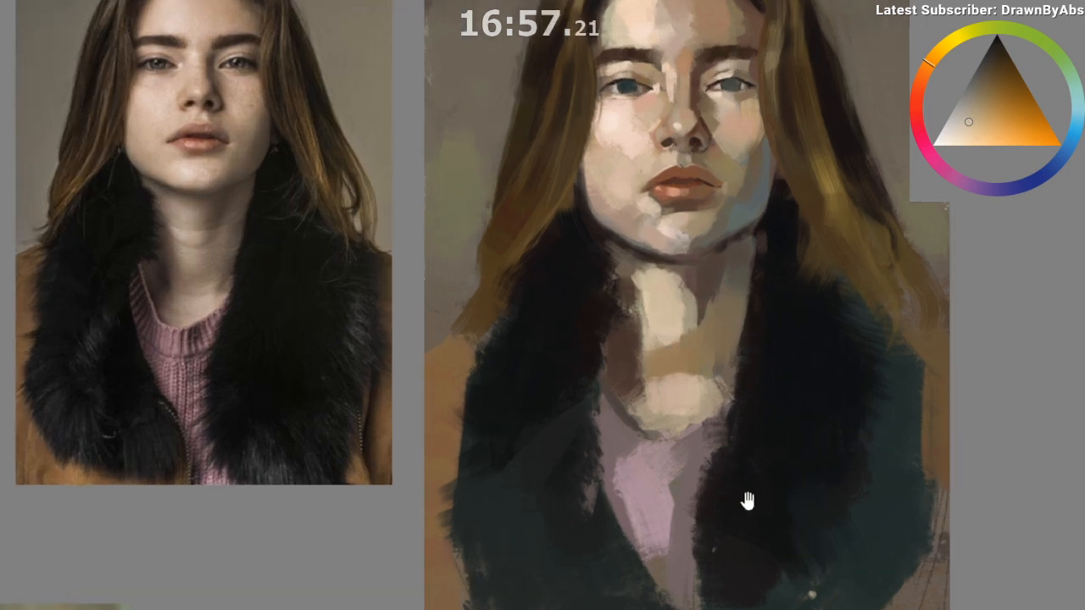
mouse_move(746, 500)
left_mouse_down()
mouse_move(753, 518)
mouse_move(756, 485)
left_mouse_up()
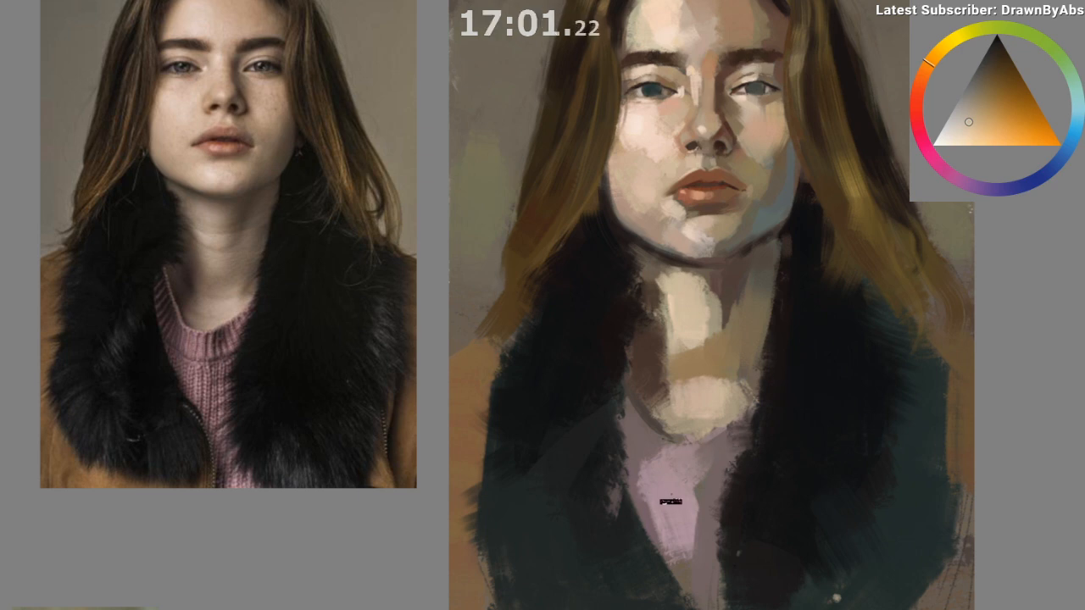
left_click(664, 319, "ctrl")
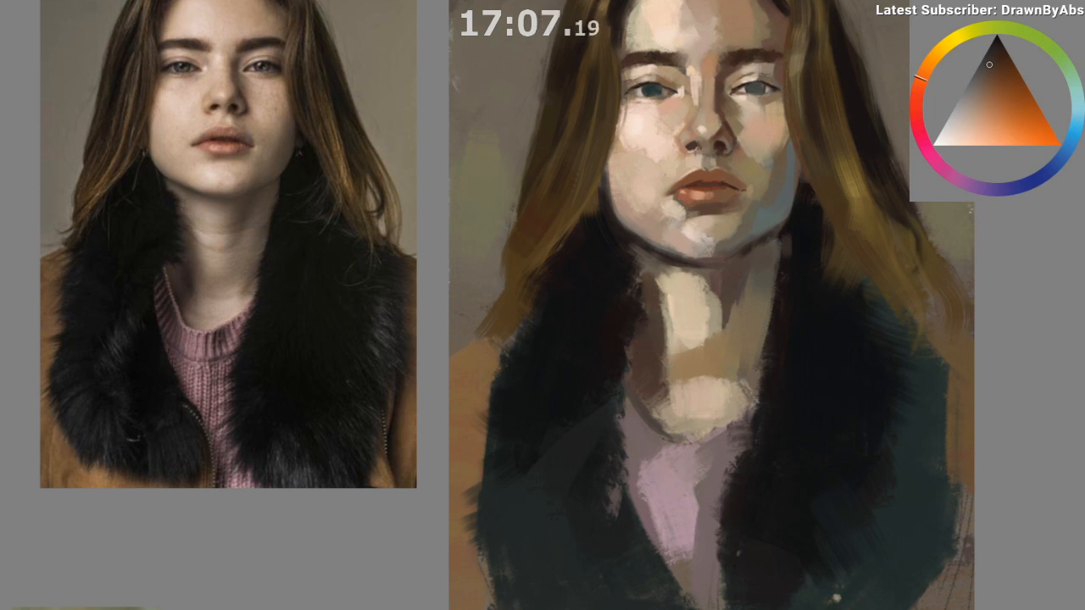
mouse_move(651, 303)
left_mouse_down()
mouse_move(649, 344)
mouse_move(664, 305)
mouse_move(673, 341)
mouse_move(650, 347)
mouse_move(667, 310)
mouse_move(672, 318)
mouse_move(675, 293)
mouse_move(668, 334)
left_mouse_up()
left_click(656, 309, "ctrl")
left_click(674, 296, "ctrl")
left_click(664, 316, "ctrl")
key("ctrl+z")
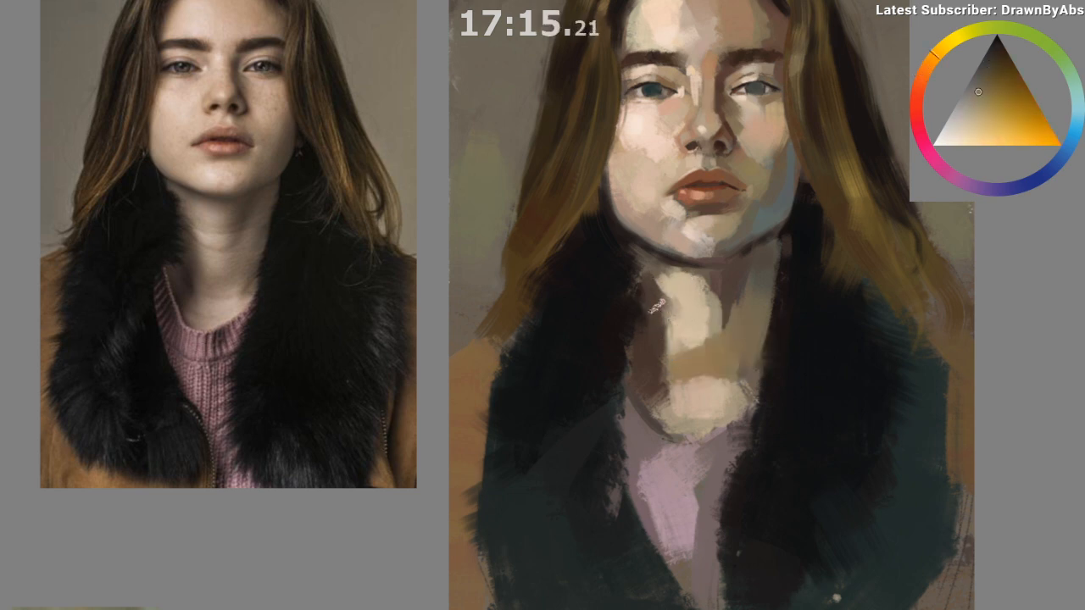
Step: In a mirrored view, round off the light patch at the neck's base beside the brown shadow with sampled beige tones
left_click_drag(853, 467, 395, 362)
left_click_drag(427, 441, 426, 444)
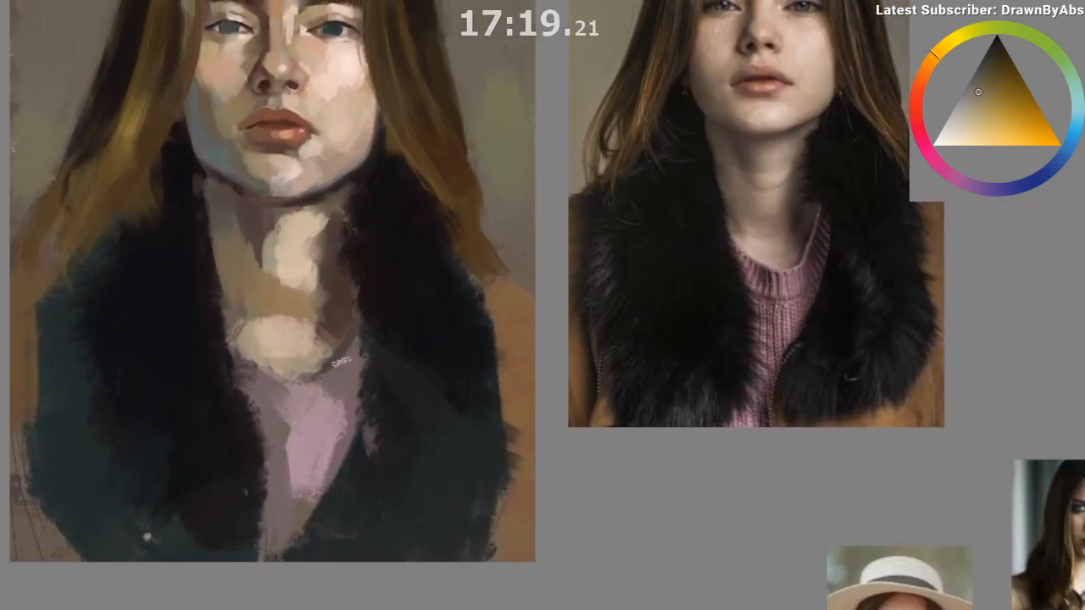
left_click(315, 324, "ctrl")
left_click(317, 335, "ctrl")
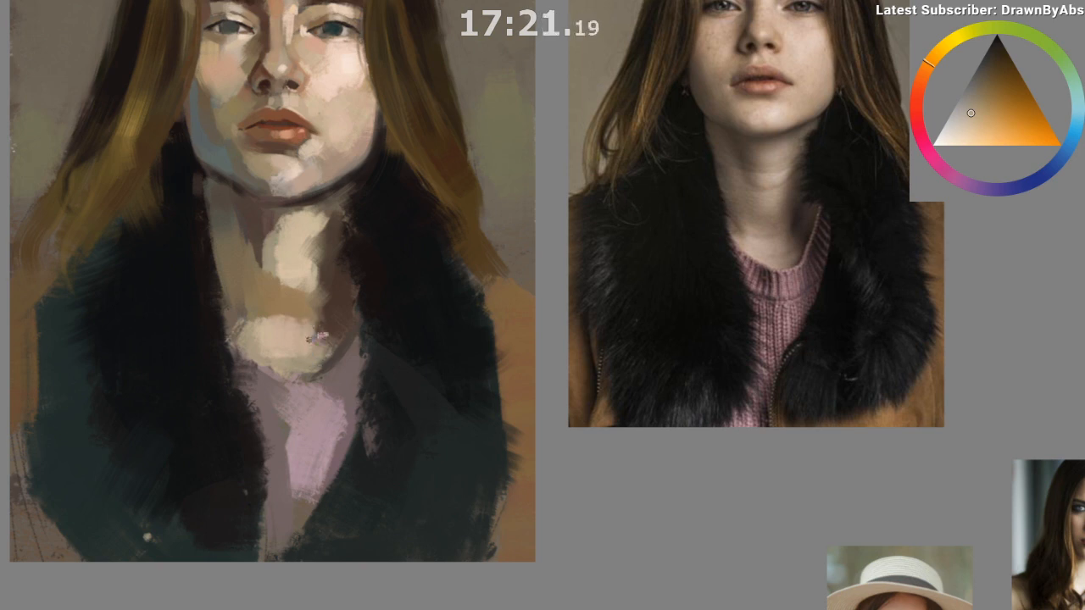
left_click(318, 339, "ctrl")
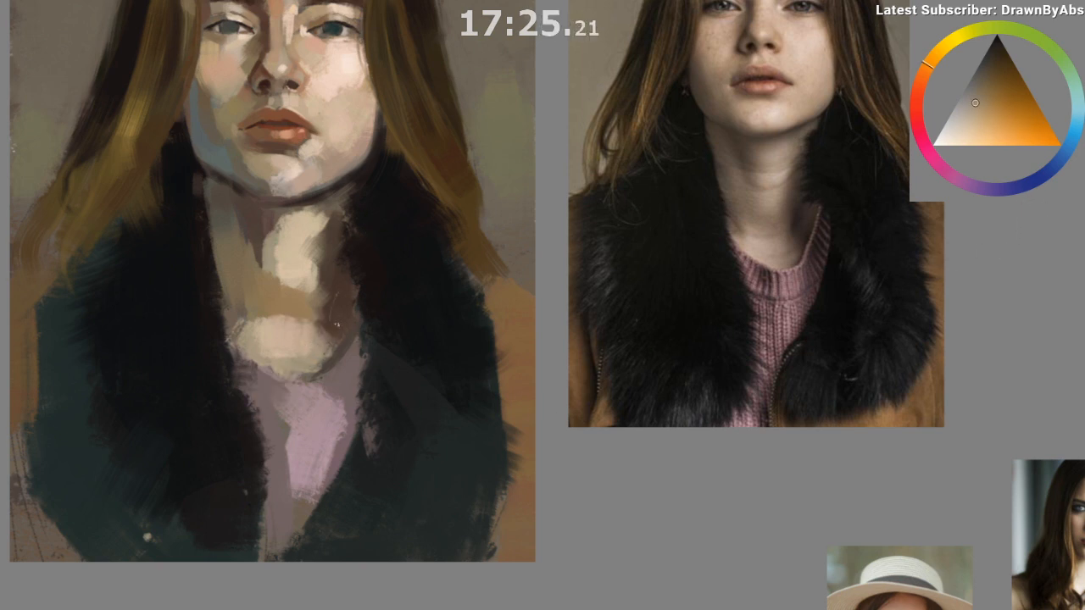
Step: In the mirrored view, refine the neck shadows around the highlight and beneath the chin with sampled beige, dark brown and near-black
left_click(364, 271, "ctrl")
left_click(263, 235, "ctrl")
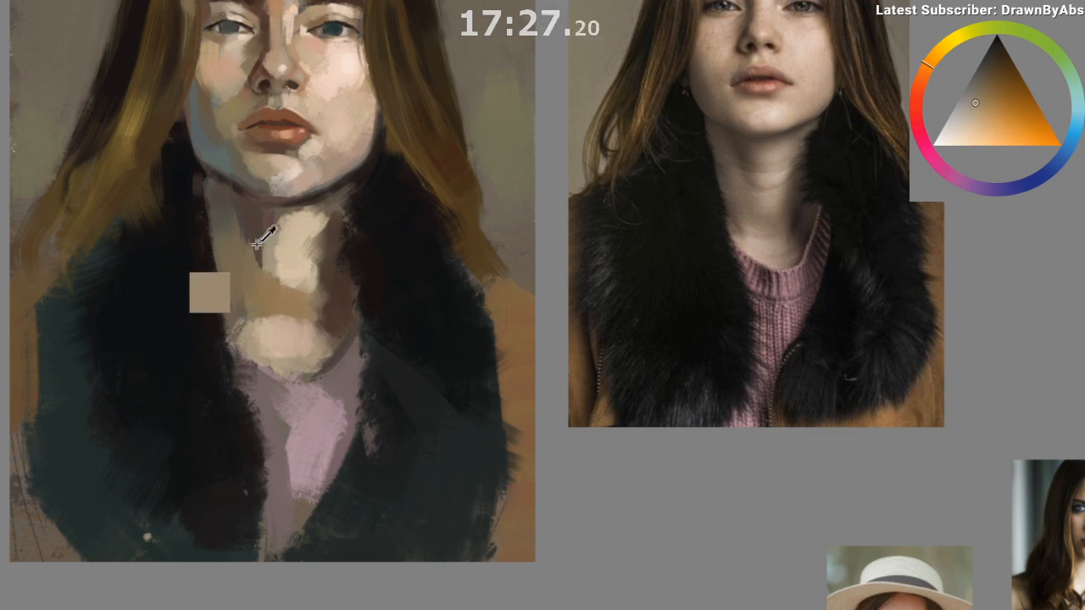
left_click(352, 254, "ctrl")
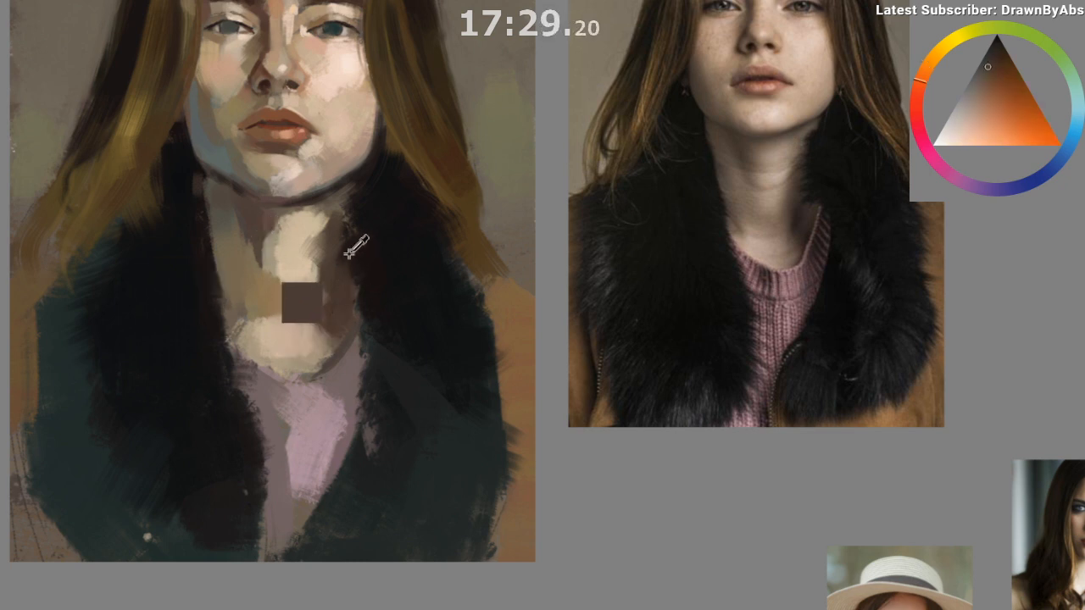
left_click(319, 185, "ctrl")
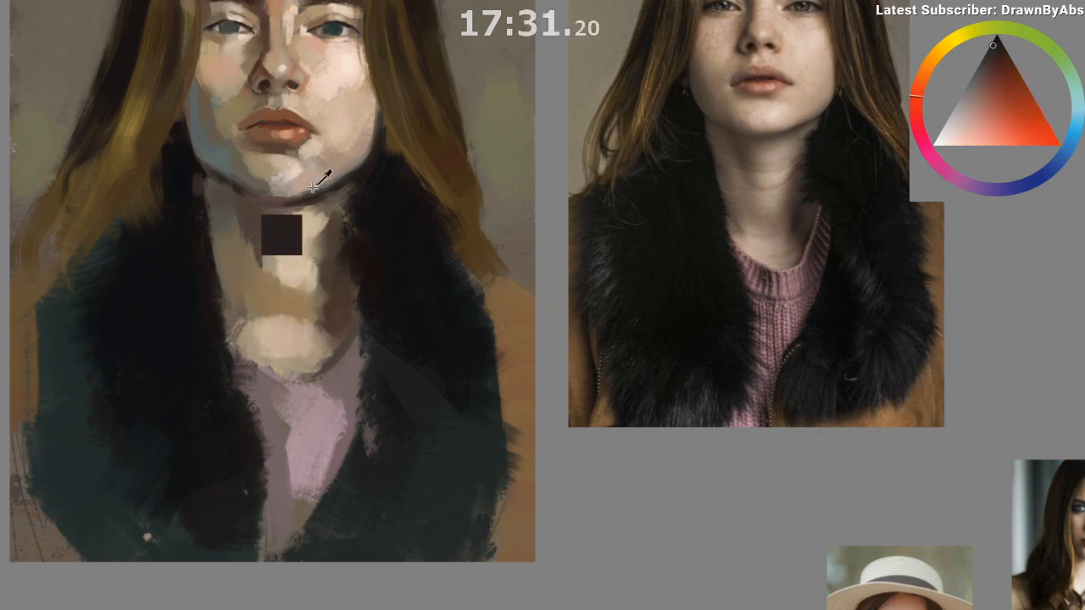
left_click_drag(261, 204, 263, 218)
left_click(234, 209, "ctrl")
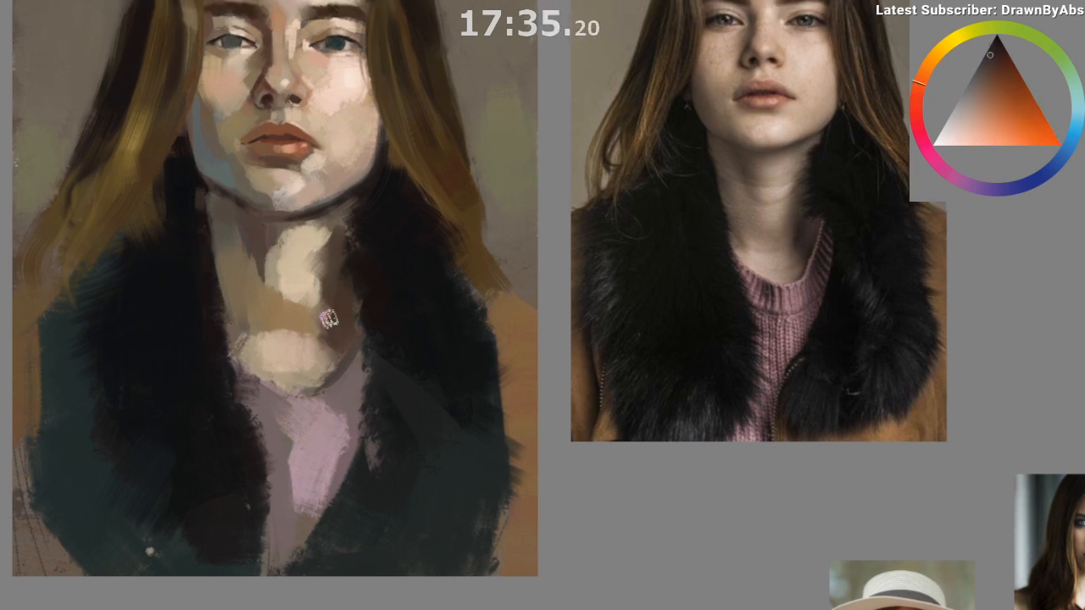
left_click(342, 307, "ctrl")
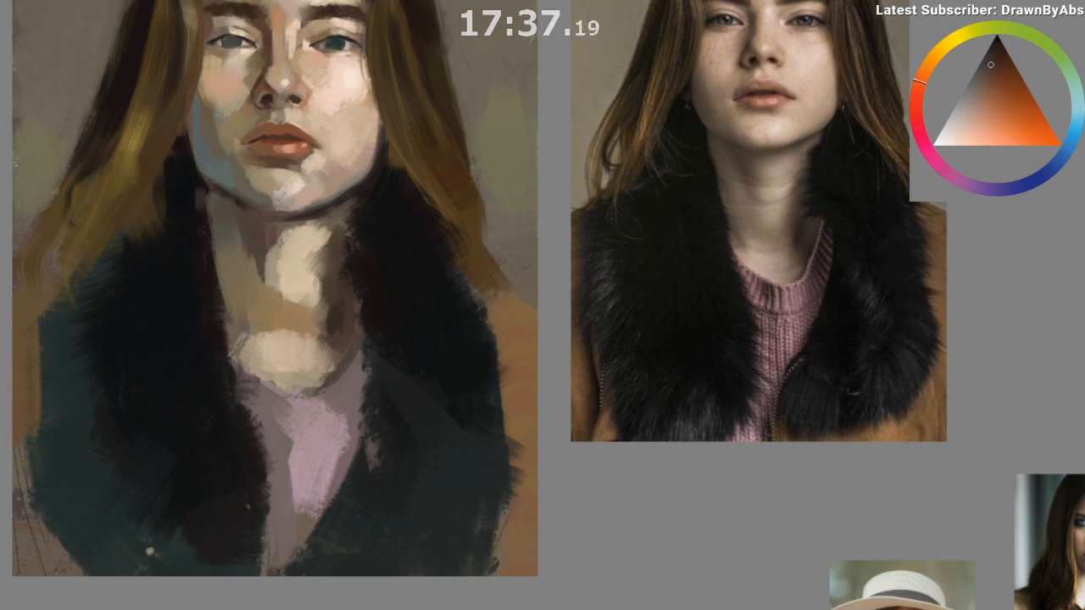
Step: Flip the view back and deepen the shaded side of the neck beside the highlight with sampled dark brown
key("m")
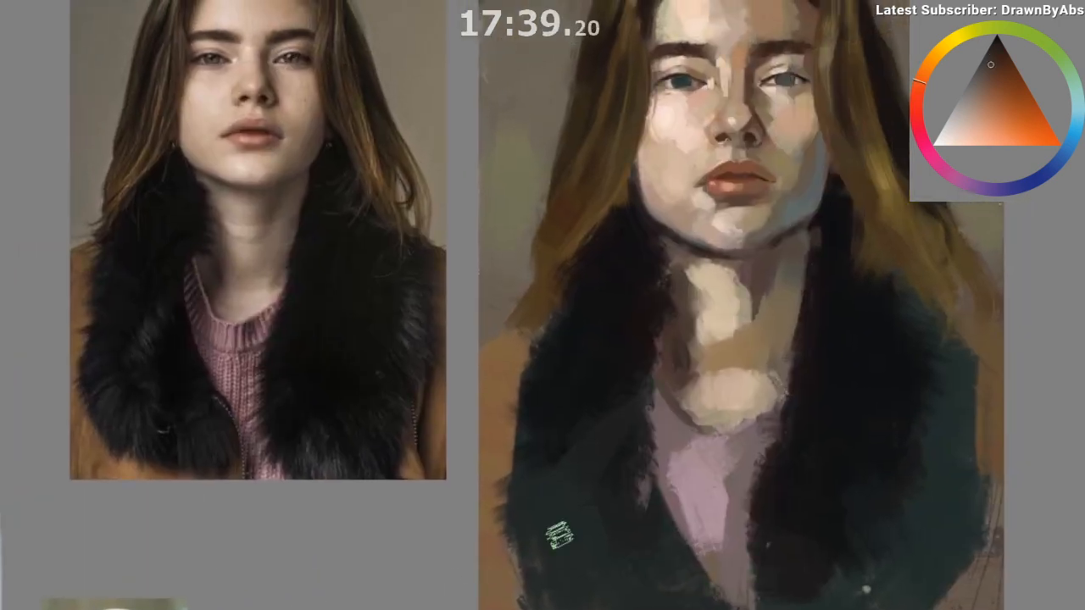
left_click(683, 344, "ctrl")
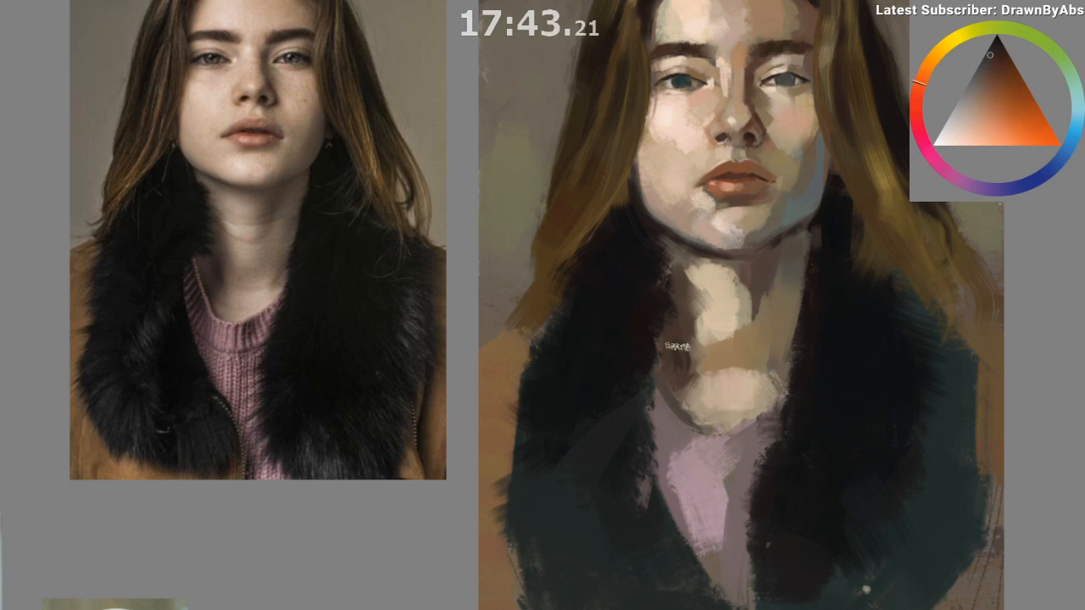
mouse_move(729, 484)
left_mouse_down()
mouse_move(699, 509)
mouse_move(698, 498)
left_mouse_up()
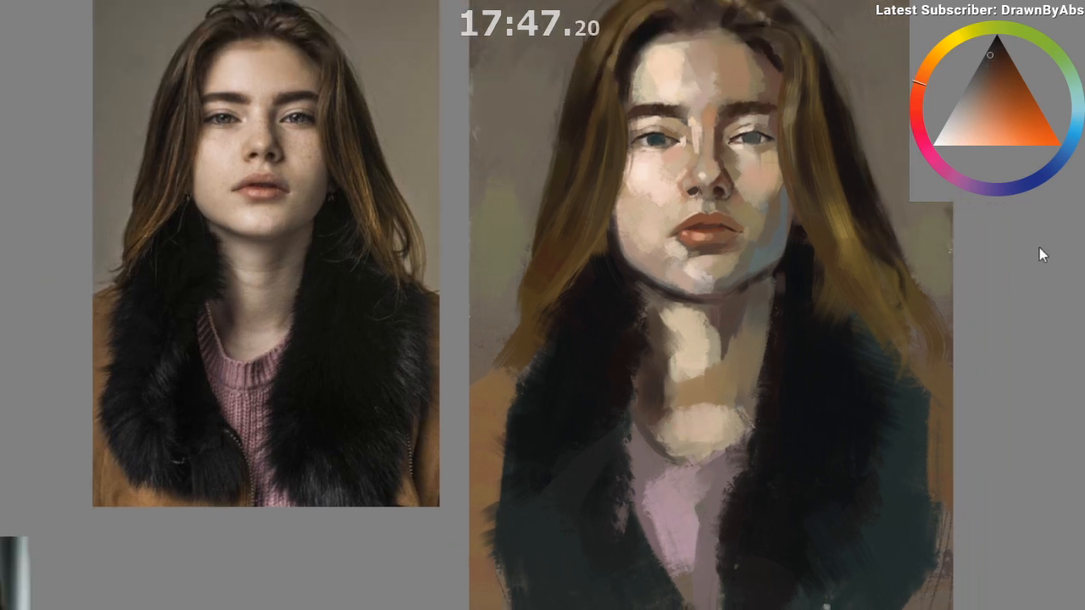
Step: Rework the tan band between the two neck highlights with sampled taupe, tan and light beige
left_click(688, 381, "ctrl")
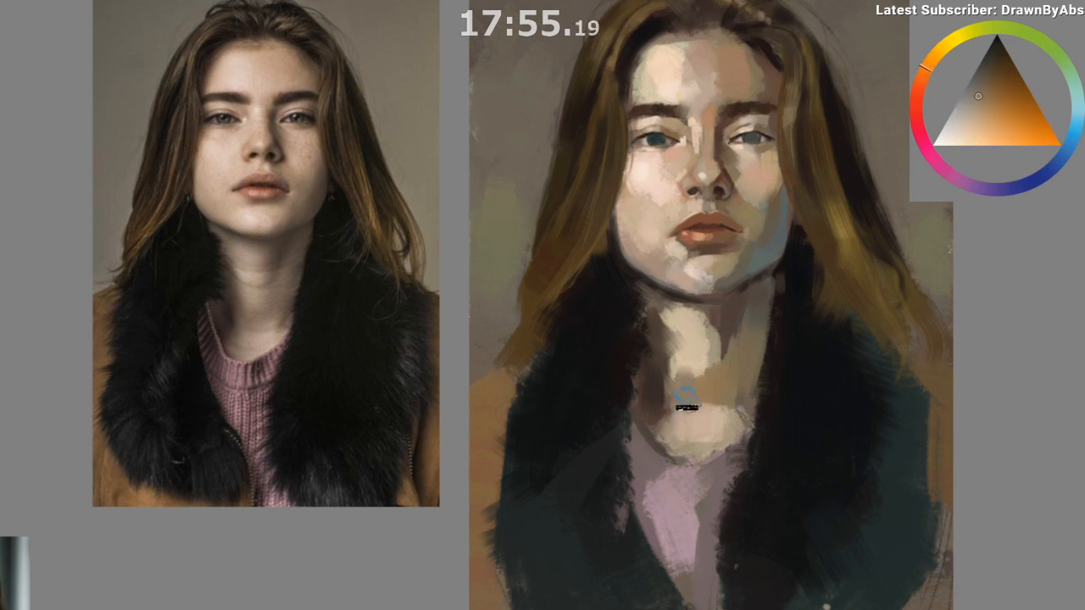
left_click(688, 399, "ctrl")
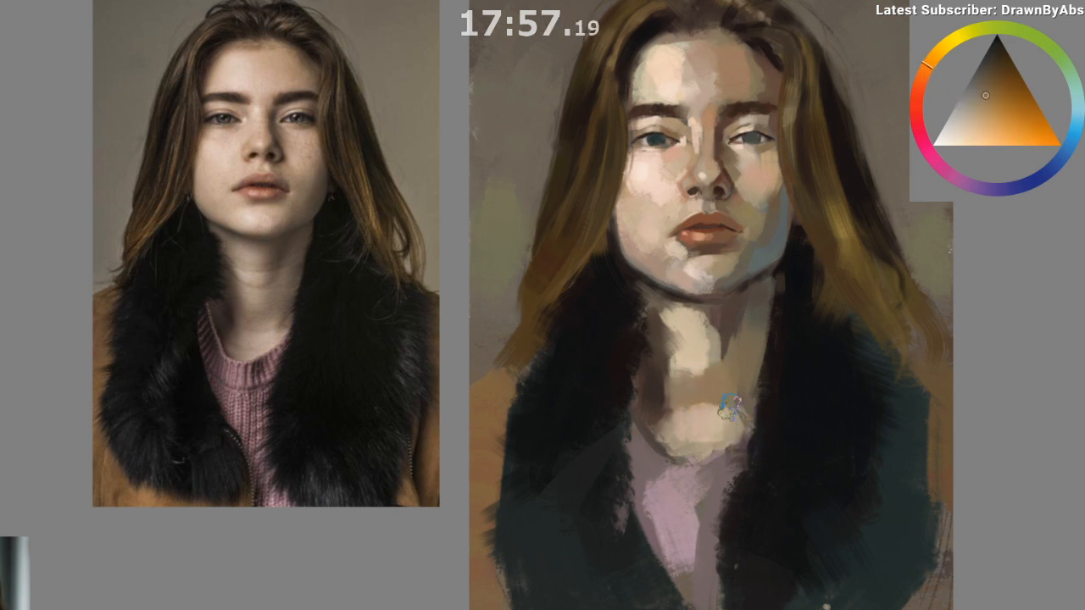
left_click(701, 359, "ctrl")
left_click(693, 402, "ctrl")
left_click_drag(697, 404, 681, 404)
left_click(709, 384, "ctrl")
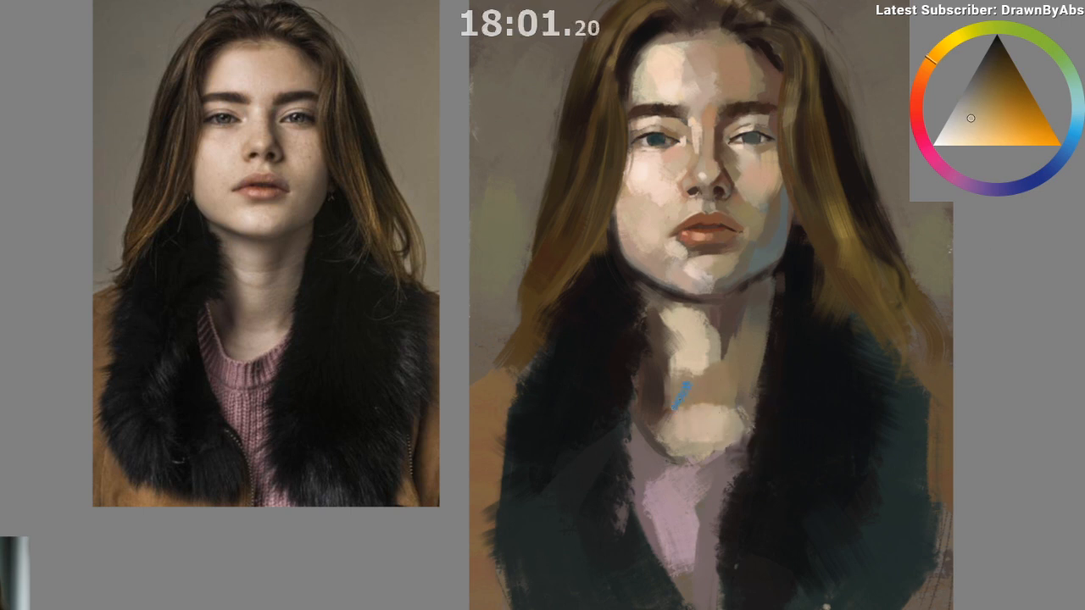
Step: Soften the upper edge of the light patch at the neck's base with sampled tan and beige
left_click(720, 410, "ctrl")
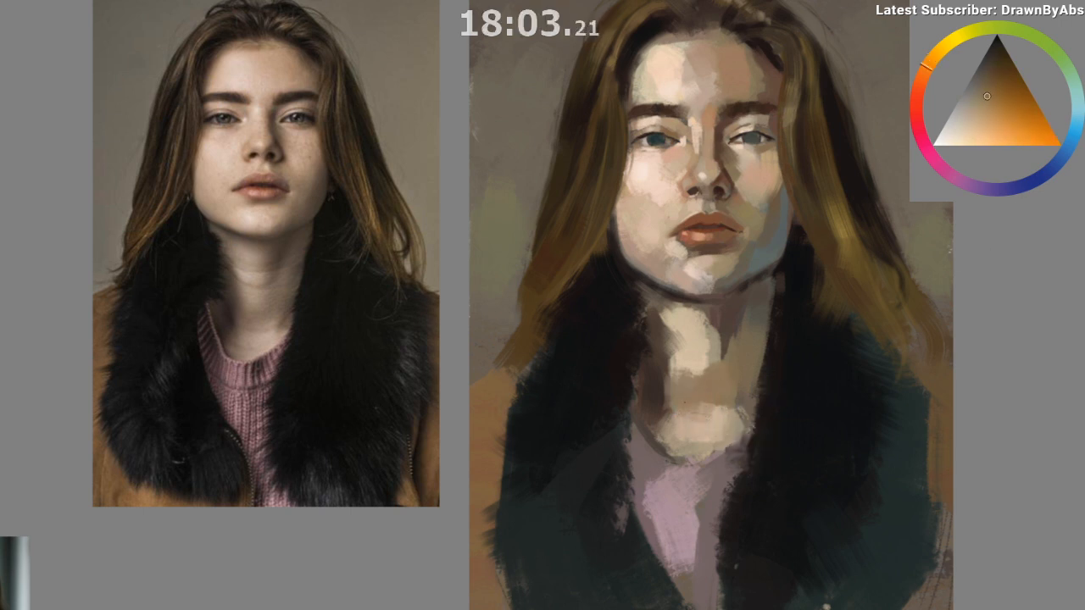
left_click_drag(727, 388, 723, 415)
left_click(703, 419, "ctrl")
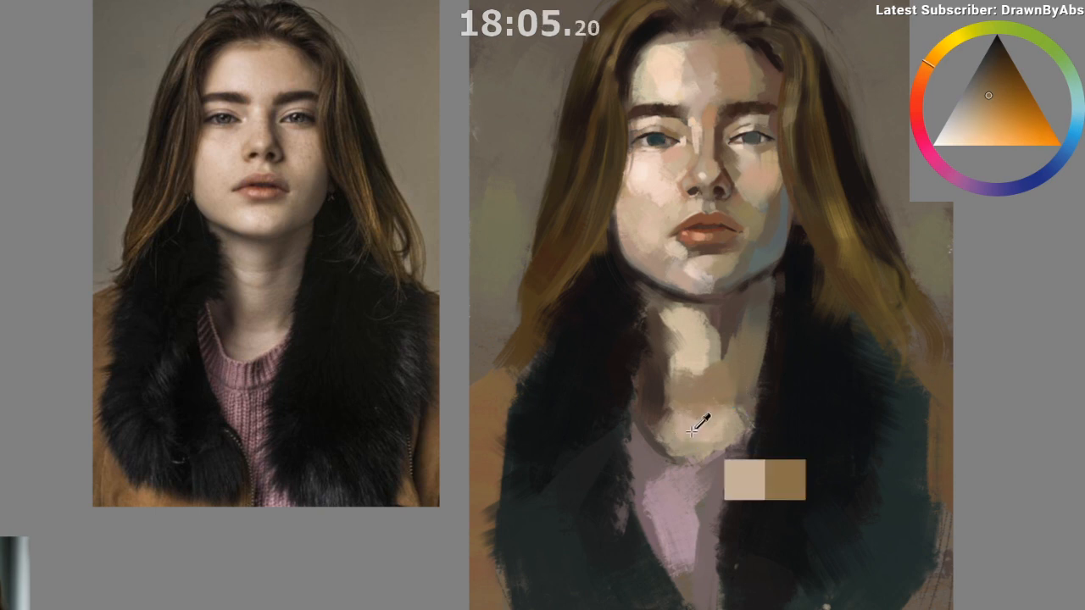
Step: Refine the shadow under the jaw between the neck highlight and the fur collar with sampled dark browns
mouse_move(753, 494)
left_mouse_down()
mouse_move(749, 462)
mouse_move(744, 502)
left_mouse_up()
scroll(748, 460, "up", 1)
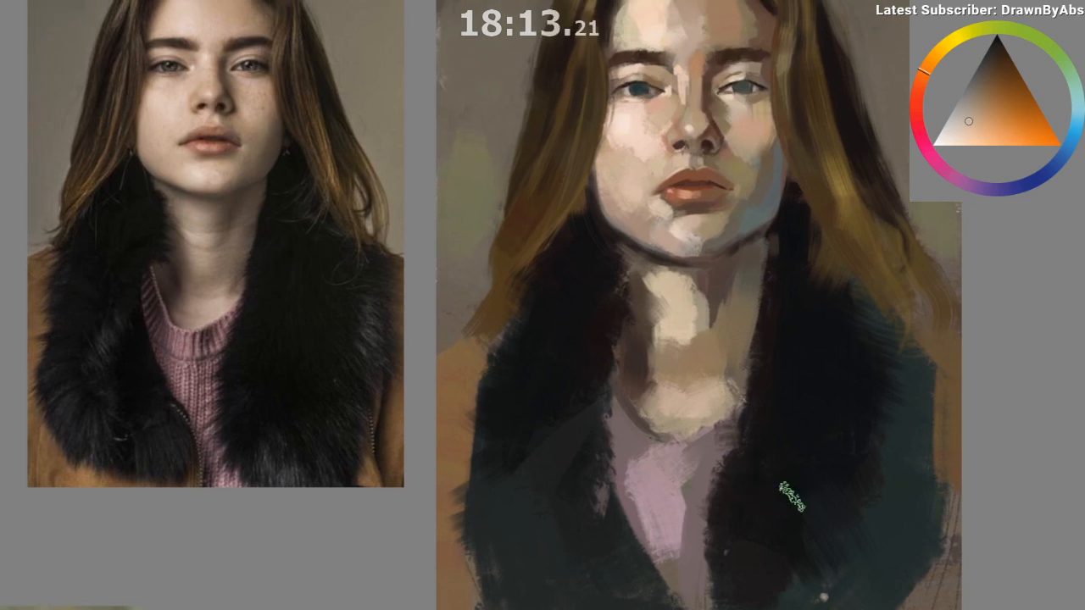
left_click(705, 300, "alt")
left_click(705, 309, "alt")
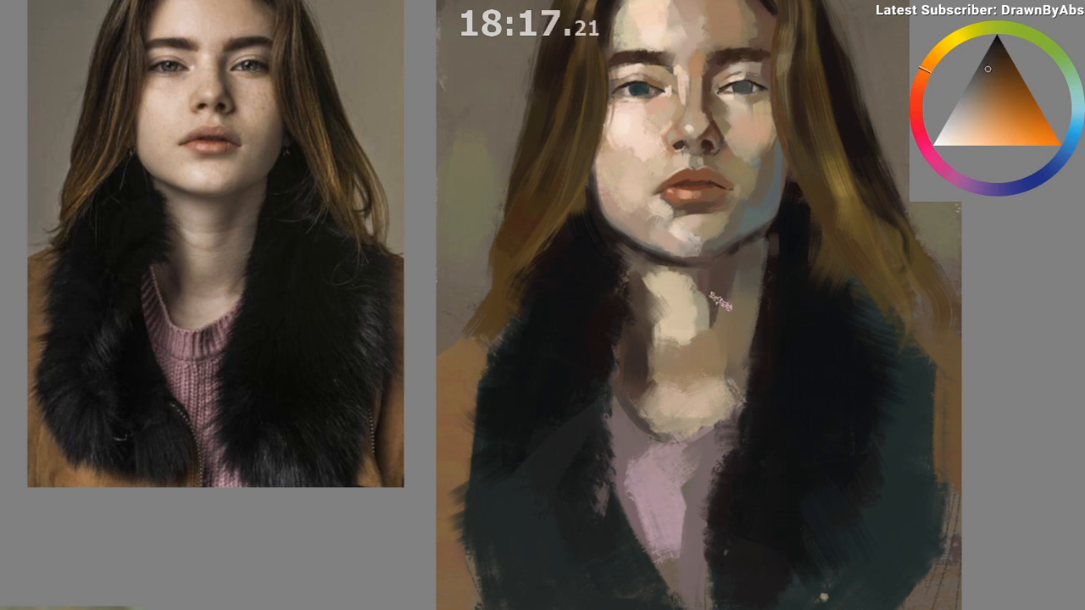
left_click(717, 293, "alt")
left_click(726, 276, "alt")
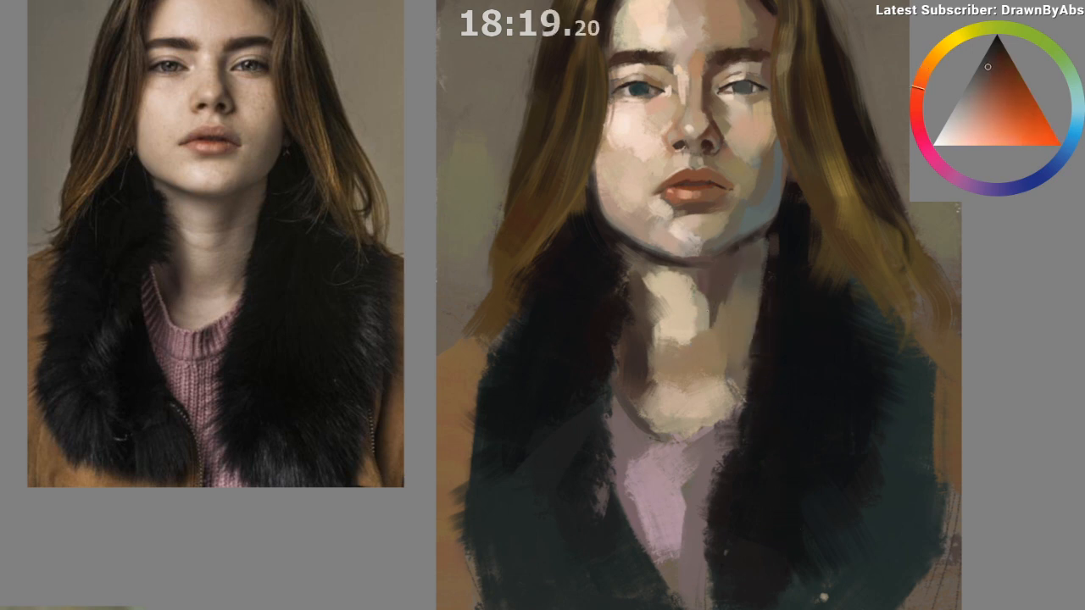
left_click(738, 264, "alt")
Step: Redefine the fur collar's inner edge along the neck with sampled near-black
left_click(764, 310, "ctrl")
left_click_drag(756, 322, 743, 426)
left_click(749, 415, "ctrl")
Step: Sharpen the shadow wedge beside the upper neck highlight and trim the highlight's lower edge with sampled dark brown and tan
left_click(722, 293, "ctrl")
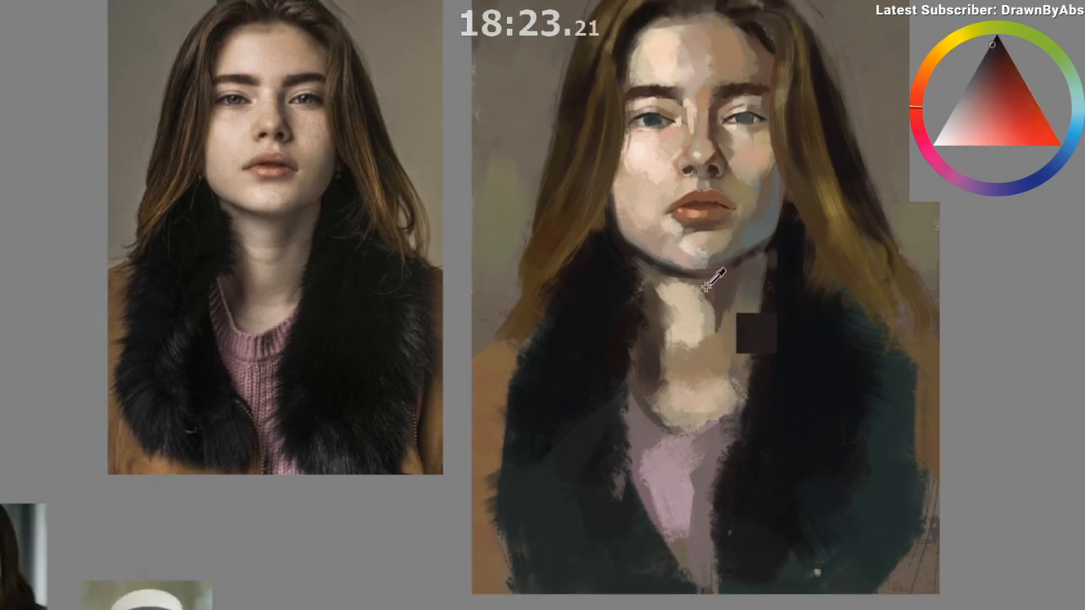
left_click(738, 405, "ctrl")
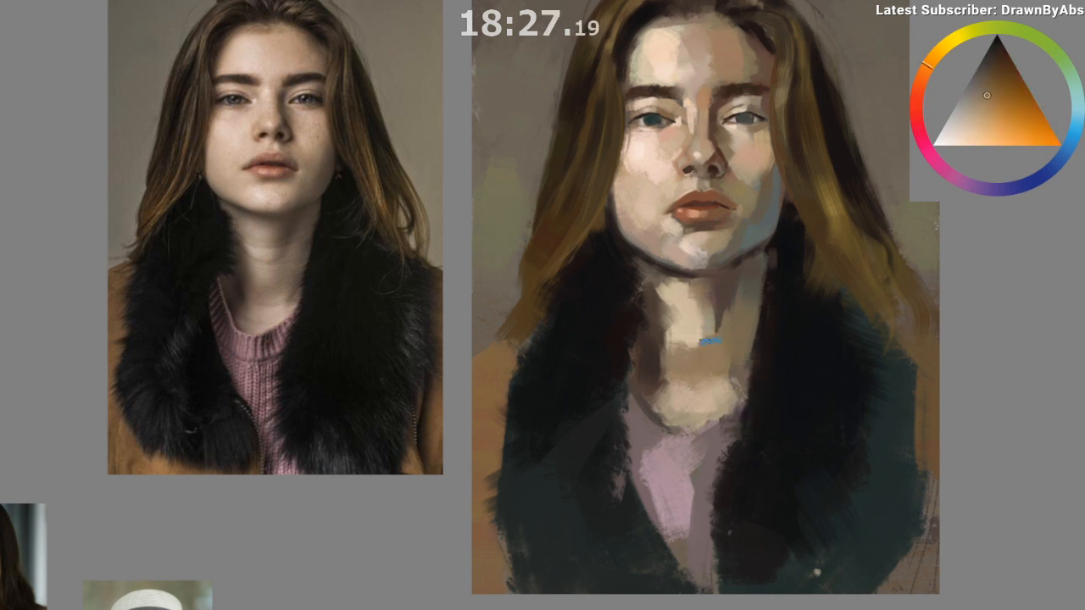
left_click(709, 339, "ctrl")
left_click(708, 339, "ctrl")
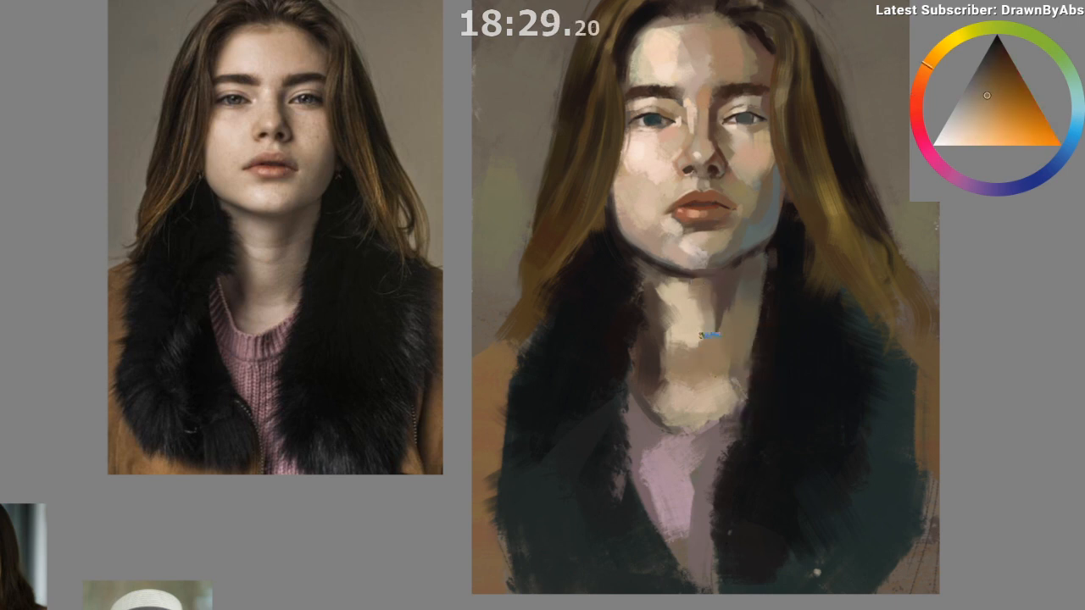
Step: Add tan and a muted teal-grey sampled from the jaw to the shaded neck plane beside the fur collar
left_click_drag(734, 505, 735, 518)
scroll(735, 518, "down", 2)
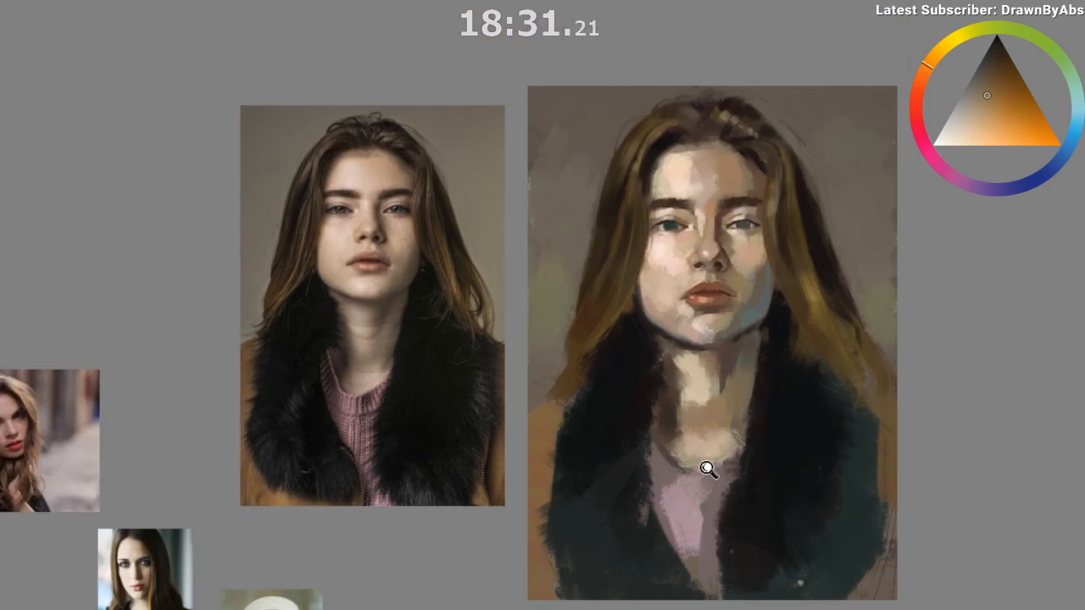
scroll(704, 466, "up", 2)
left_click(729, 387, "ctrl")
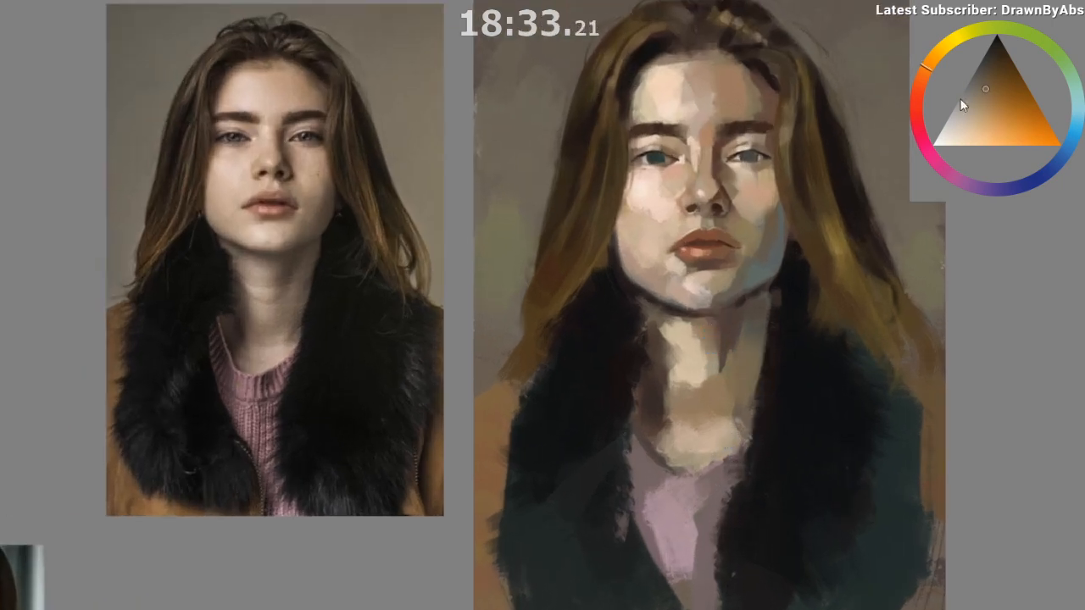
left_click(755, 271, "ctrl")
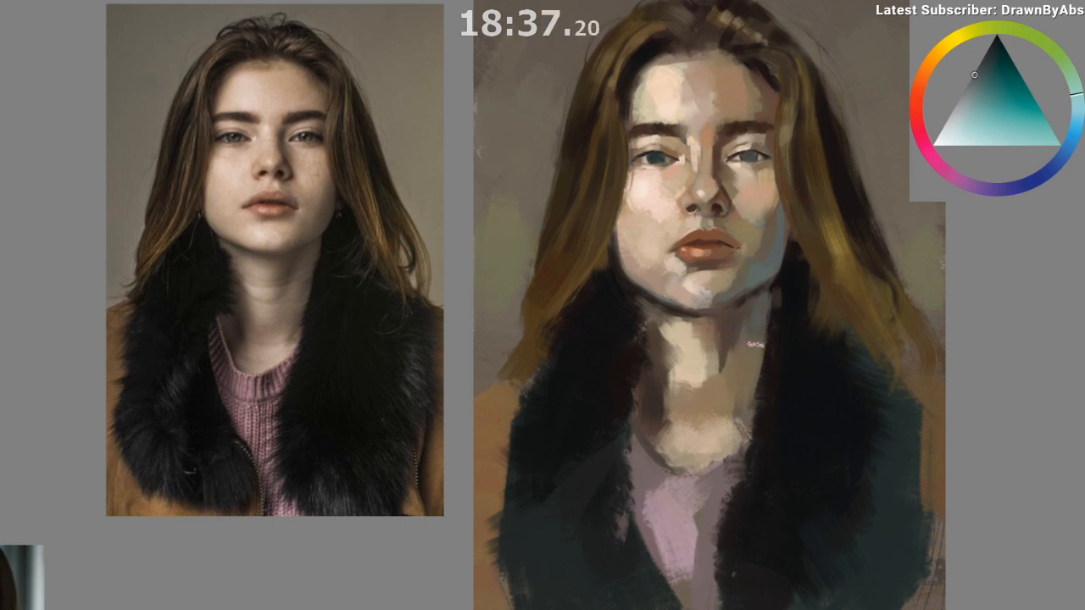
Step: In a mirrored view, blend muted olive-brown into the neck plane beside the fur collar and flip the view back
key("m")
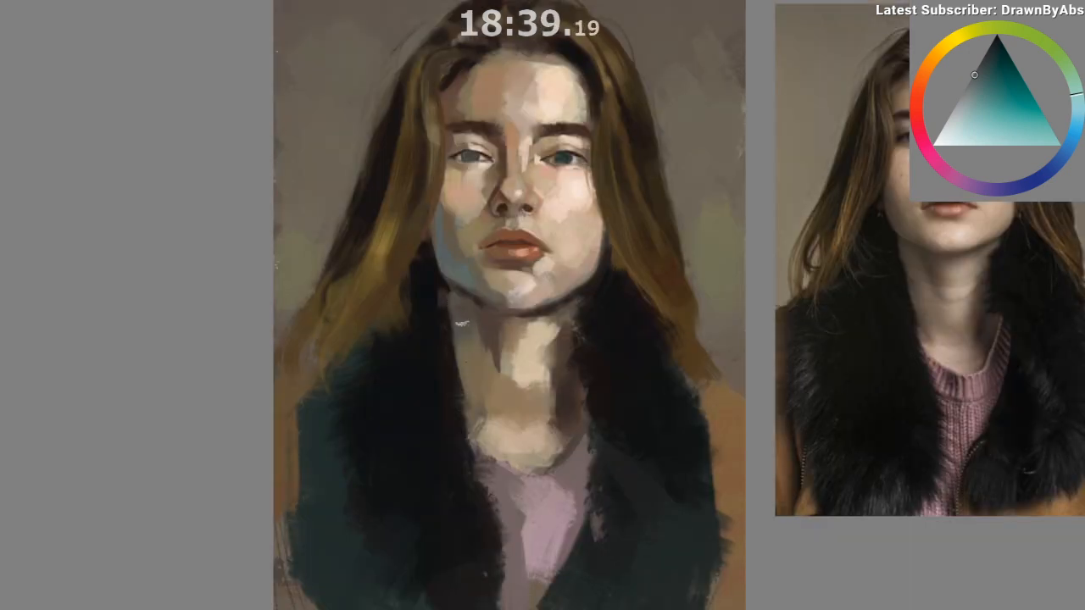
left_click(472, 370, "ctrl")
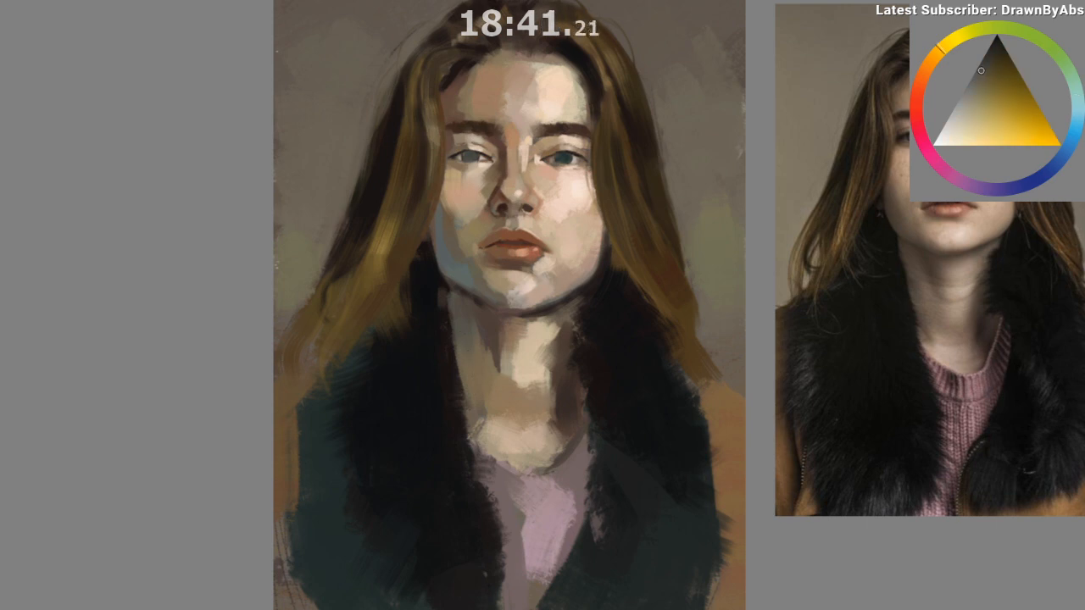
left_click(465, 373, "ctrl")
key("m")
Step: Clean up the fur collar's edge below the jaw with sampled blue-black, and refine the jaw corner with sampled teal-grey
left_click(781, 315, "ctrl")
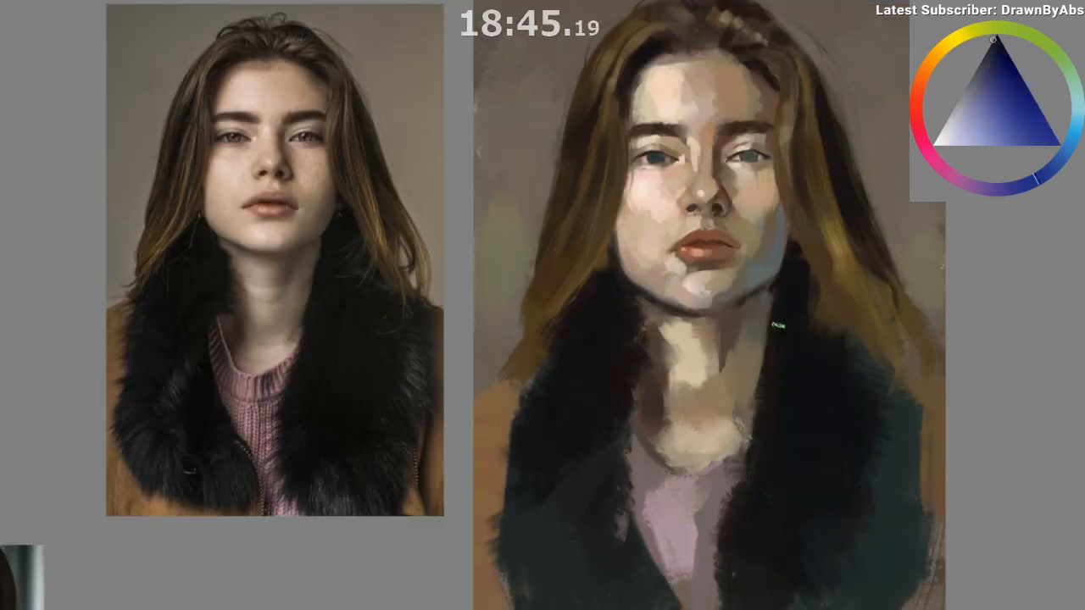
left_click(780, 288, "ctrl")
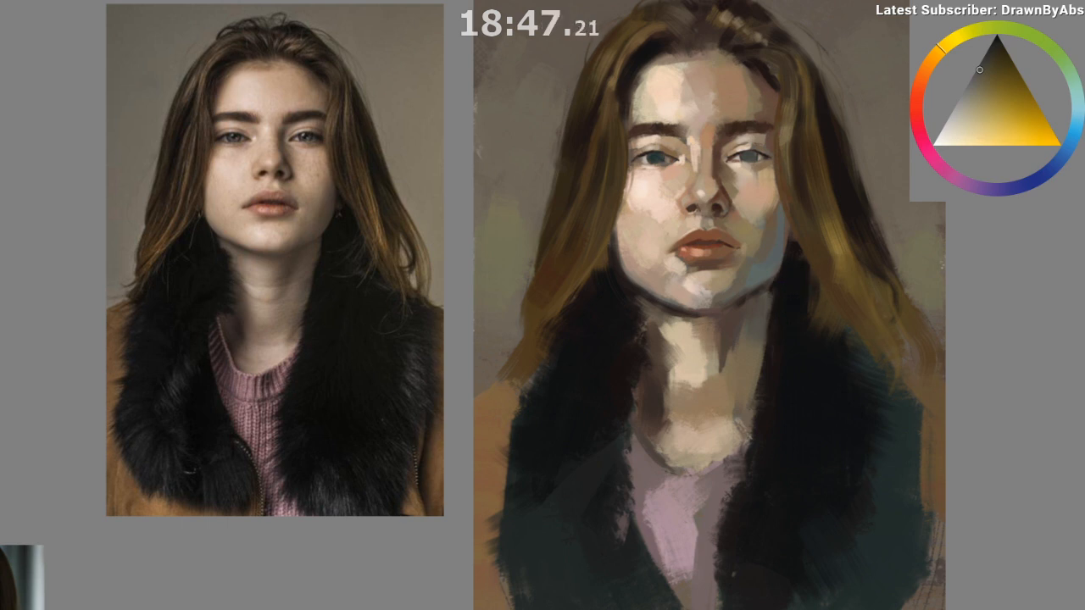
left_click(763, 244, "ctrl")
left_click_drag(763, 241, 771, 282)
left_click_drag(771, 283, 774, 294)
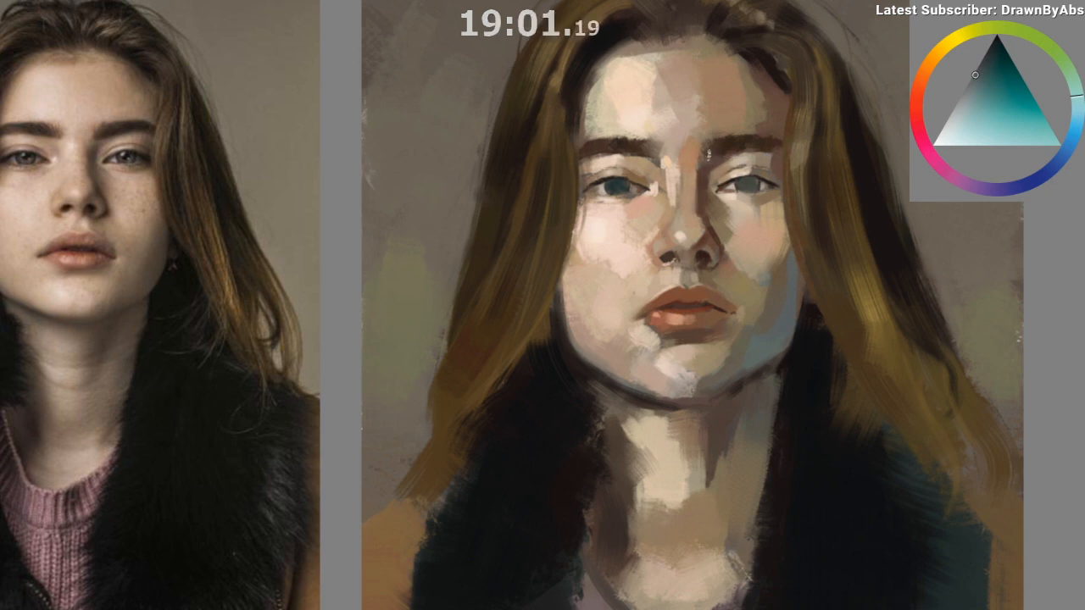
Step: Refine the neck's edge against the fur collar below the jaw with sampled olive-brown and muted grey-green
left_click(706, 160, "ctrl")
left_click(786, 311, "ctrl")
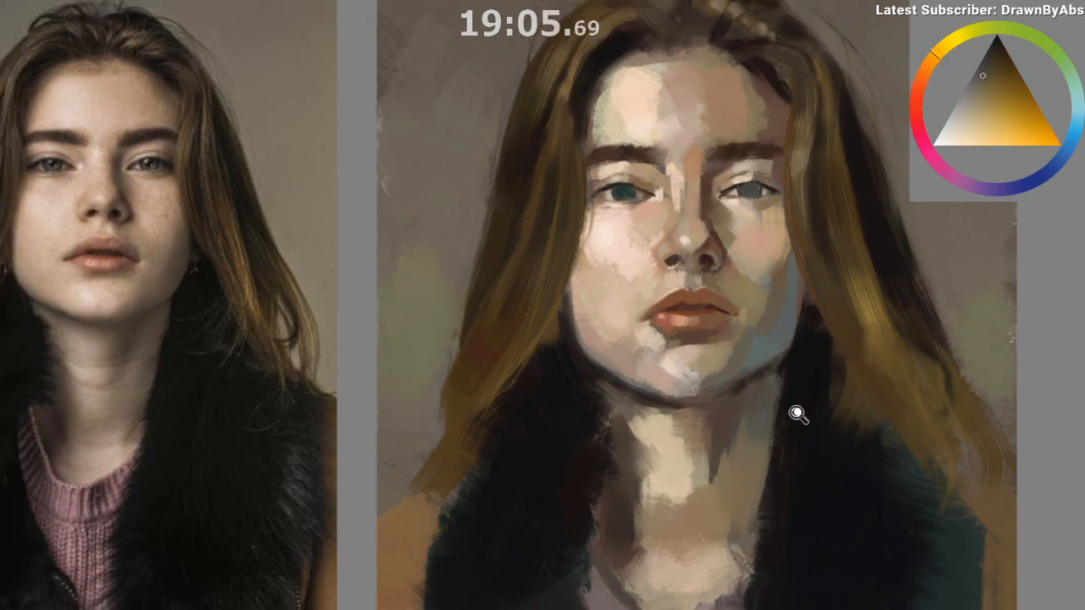
left_click_drag(794, 412, 697, 554)
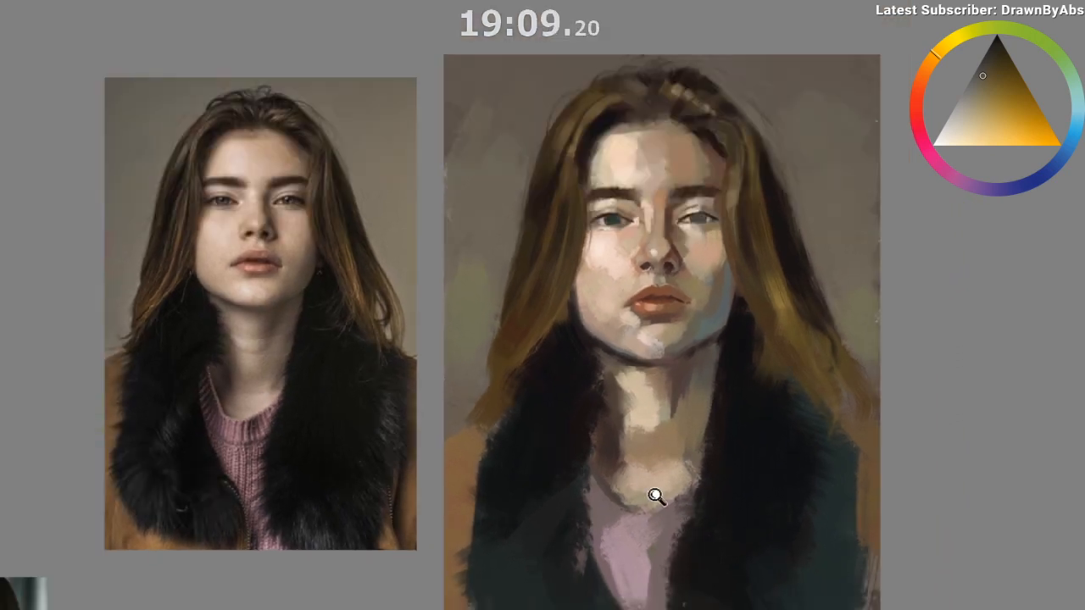
left_click_drag(657, 496, 683, 452)
left_click_drag(646, 283, 756, 514)
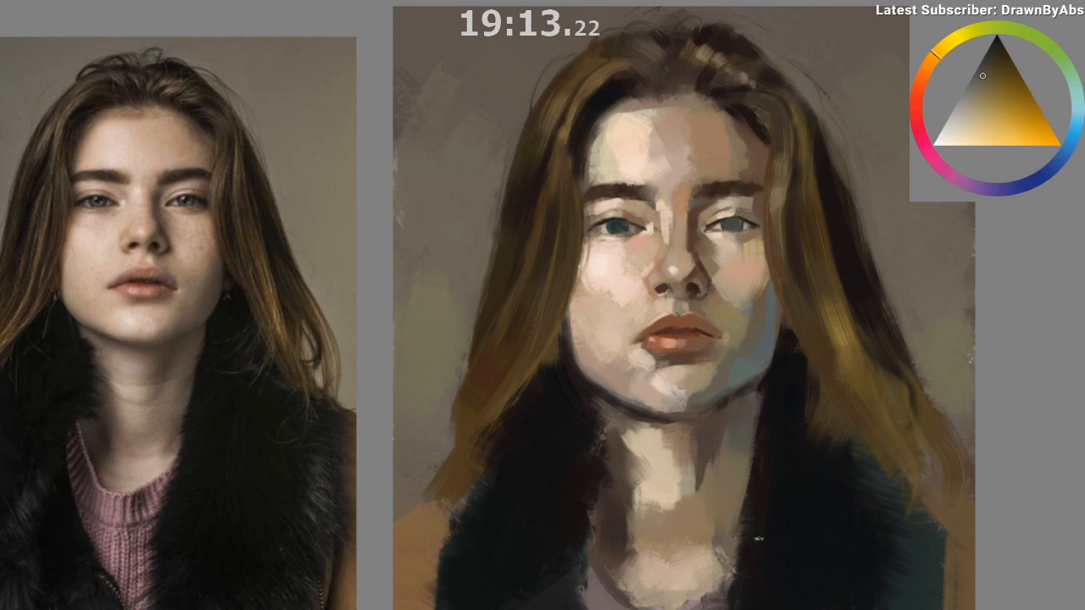
left_click(763, 359, "ctrl")
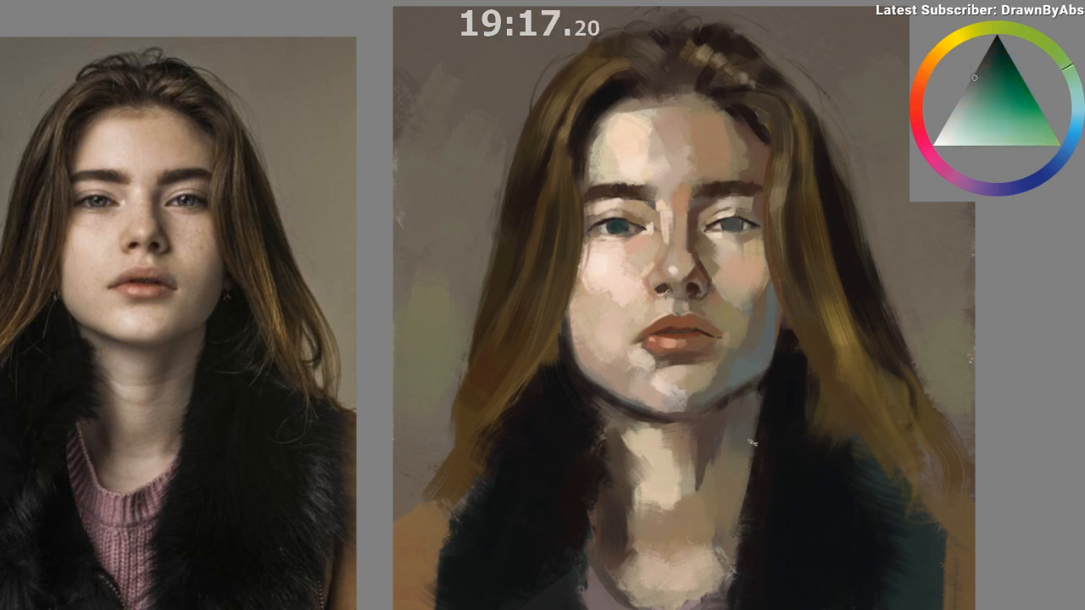
left_click_drag(750, 478, 768, 400)
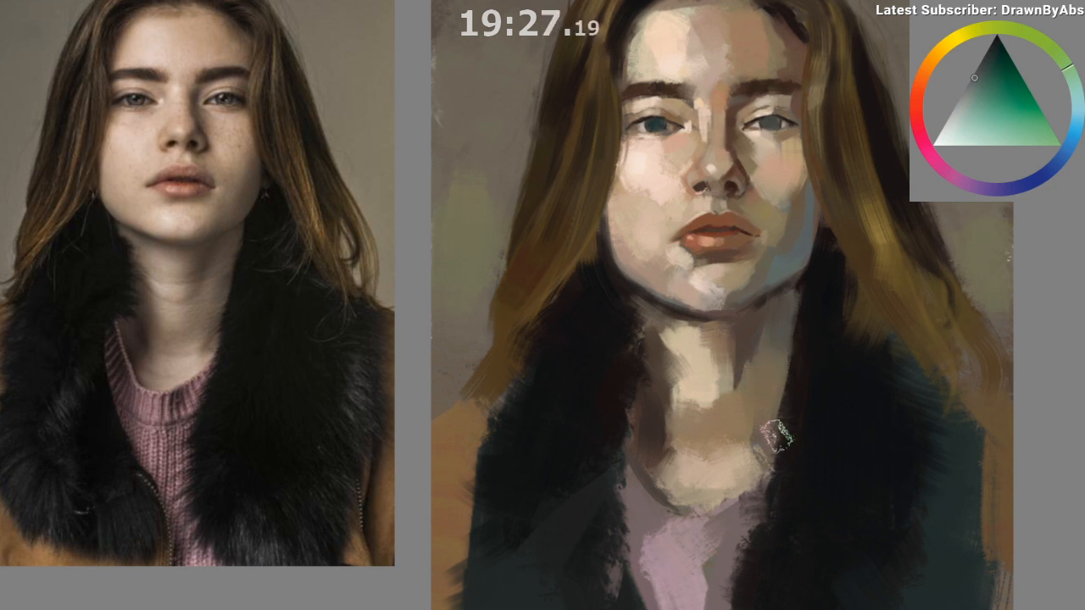
Step: Lighten the neck plane between the shadow wedge and the fur collar with sampled beige tones
left_click(757, 405, "ctrl")
left_click(753, 383, "ctrl")
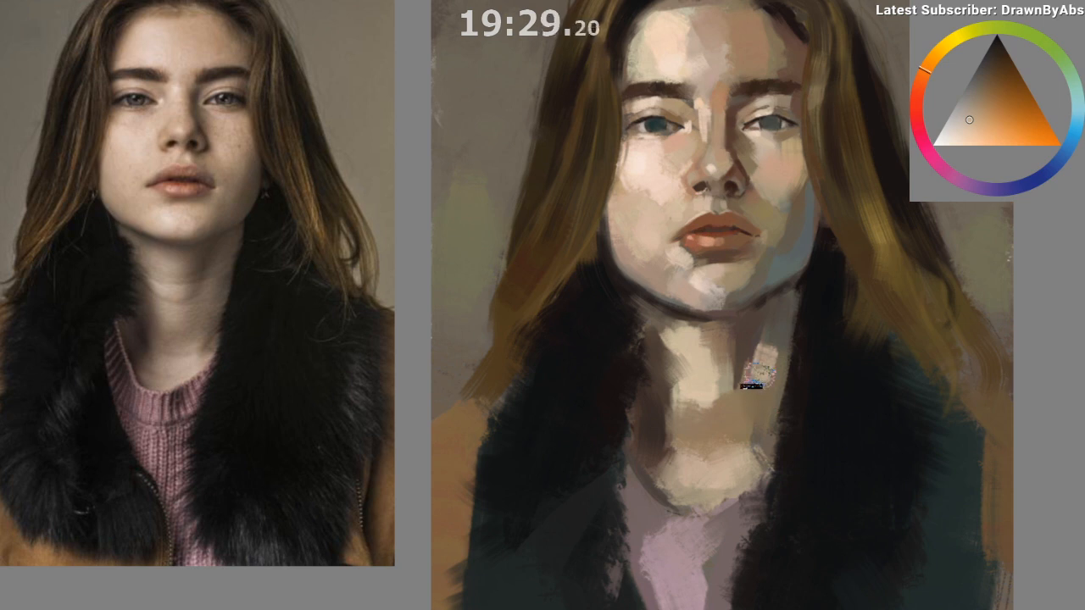
left_click_drag(750, 378, 766, 350)
left_click(766, 359, "ctrl")
mouse_move(751, 392)
left_mouse_down()
mouse_move(765, 346)
mouse_move(759, 386)
mouse_move(766, 347)
mouse_move(759, 369)
left_mouse_up()
Step: Blend the neck plane beside the shadow wedge down into the tan band with sampled olive-brown and cream
left_click(983, 272, "ctrl")
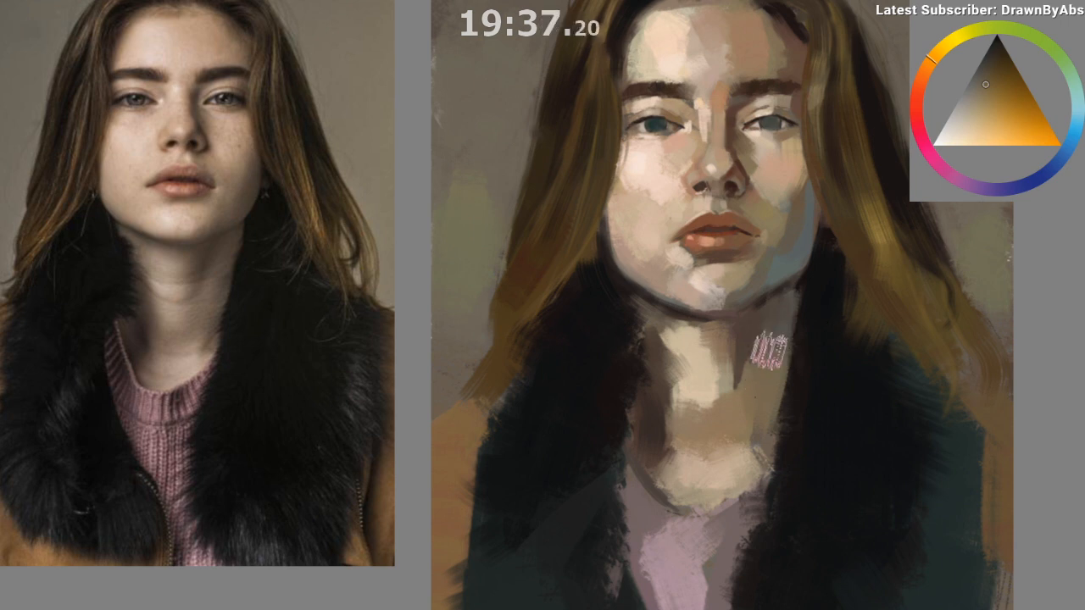
left_click(713, 362, "ctrl")
left_click_drag(766, 334, 752, 399)
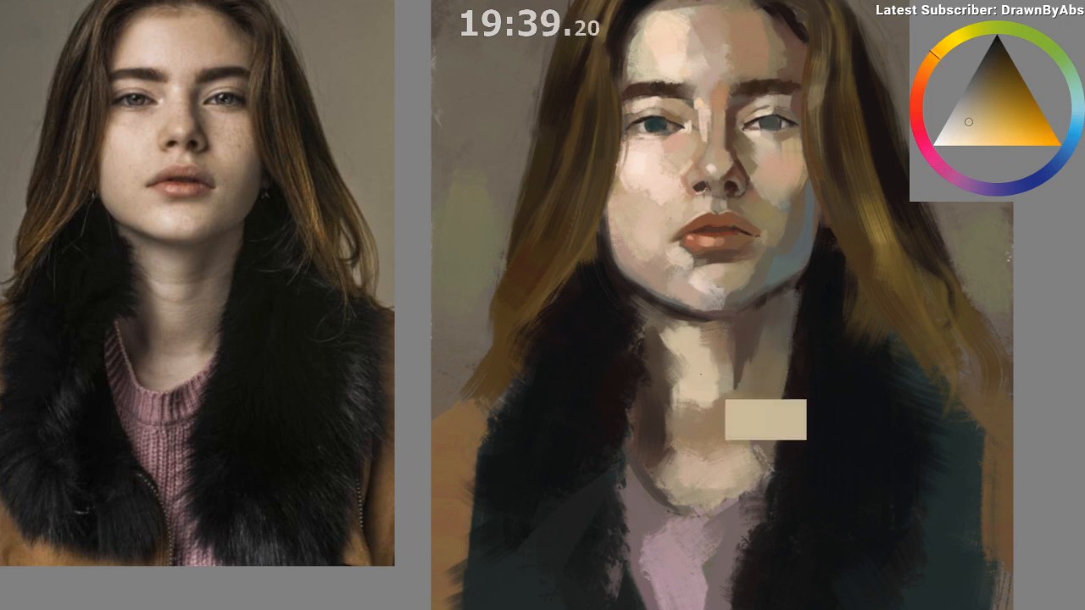
left_click(698, 371, "ctrl")
left_click_drag(763, 344, 744, 401)
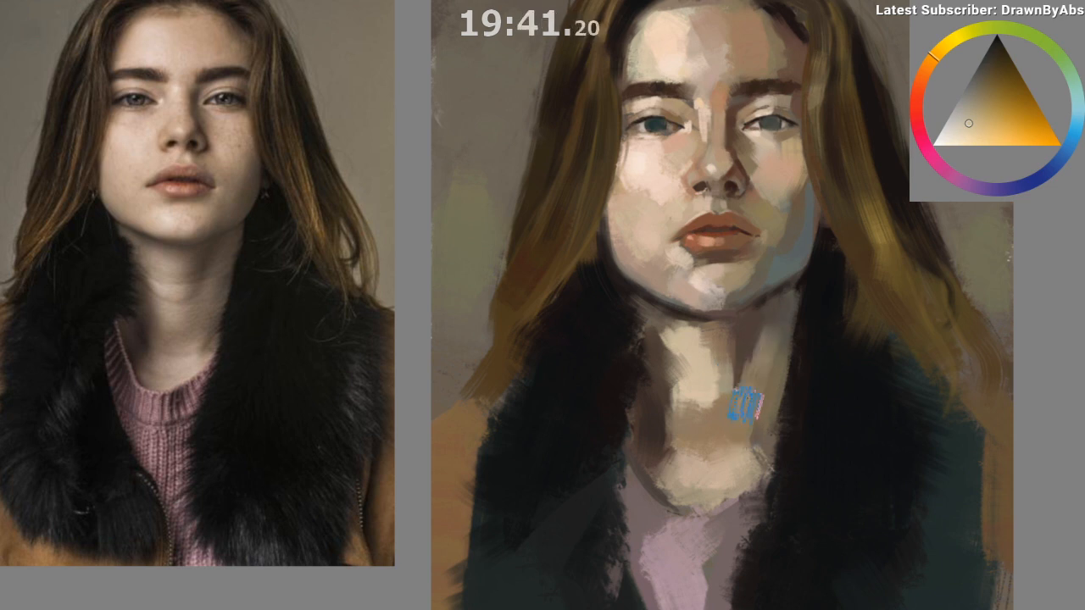
Step: In a mirrored view, touch up the tan neck band and the adjoining fur collar edge with near-black, then flip back and sample dark teal
key("m")
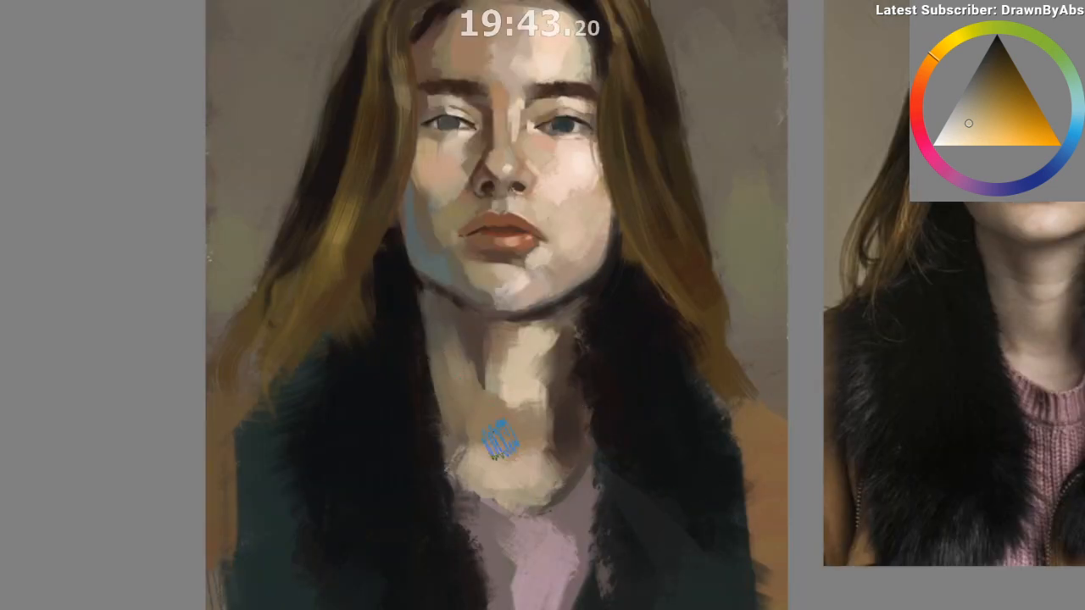
left_click_drag(516, 505, 333, 519)
left_click(281, 349, "ctrl")
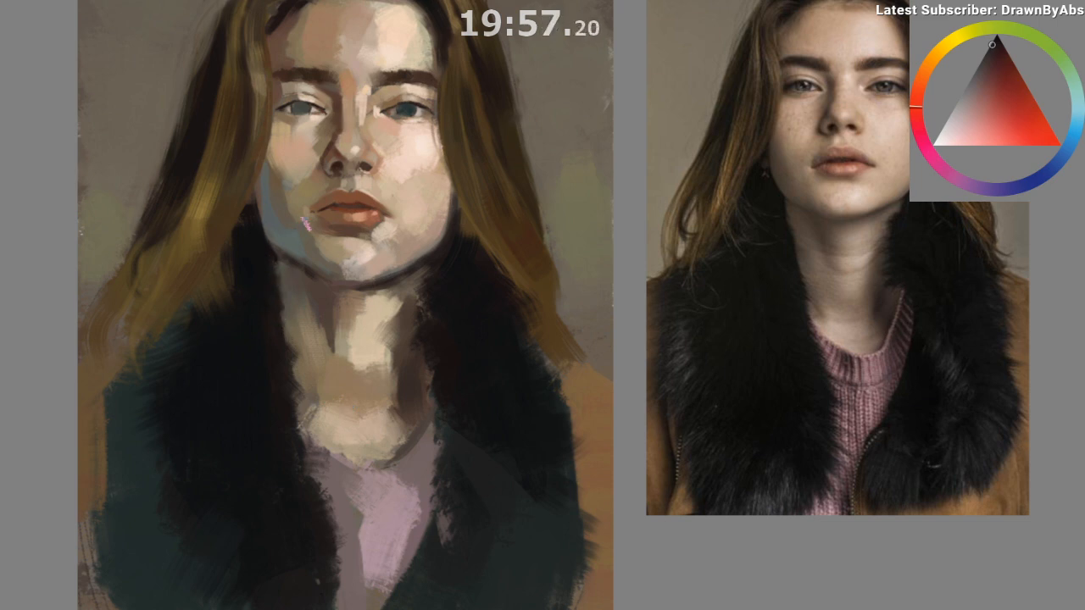
left_click(268, 434, "ctrl")
left_click(268, 434, "ctrl")
key("m")
left_click(804, 591, "ctrl")
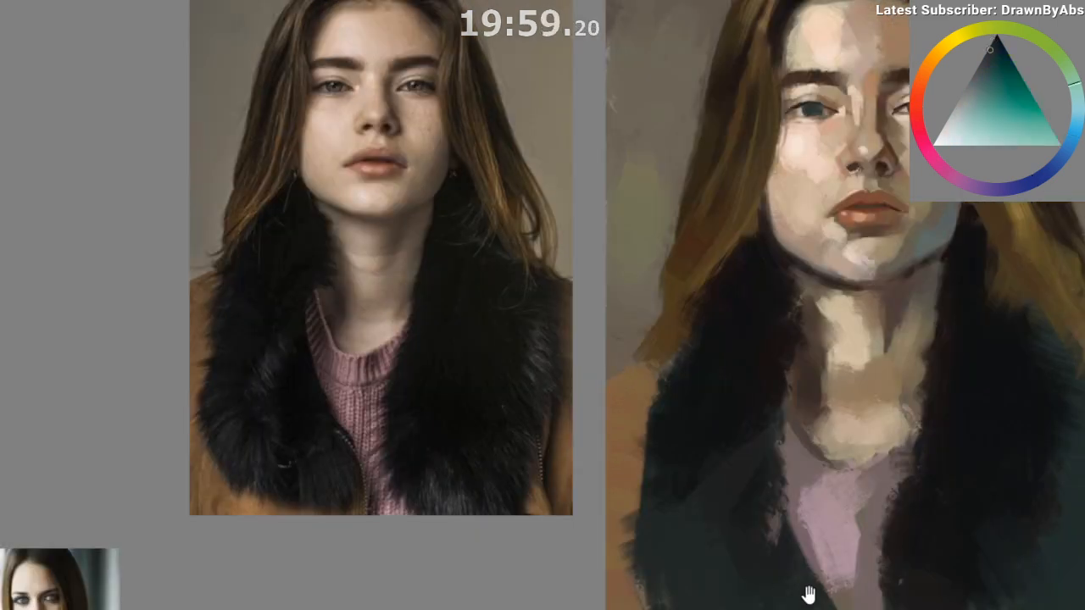
Step: Darken the upper lash line of the portrait's left-hand eye with dark browns sampled around the eye and brow
mouse_move(808, 593)
left_mouse_down()
mouse_move(718, 609)
mouse_move(775, 542)
left_mouse_up()
mouse_move(765, 502)
left_mouse_down()
mouse_move(757, 449)
mouse_move(805, 559)
left_mouse_up()
left_click_drag(684, 200, 740, 247)
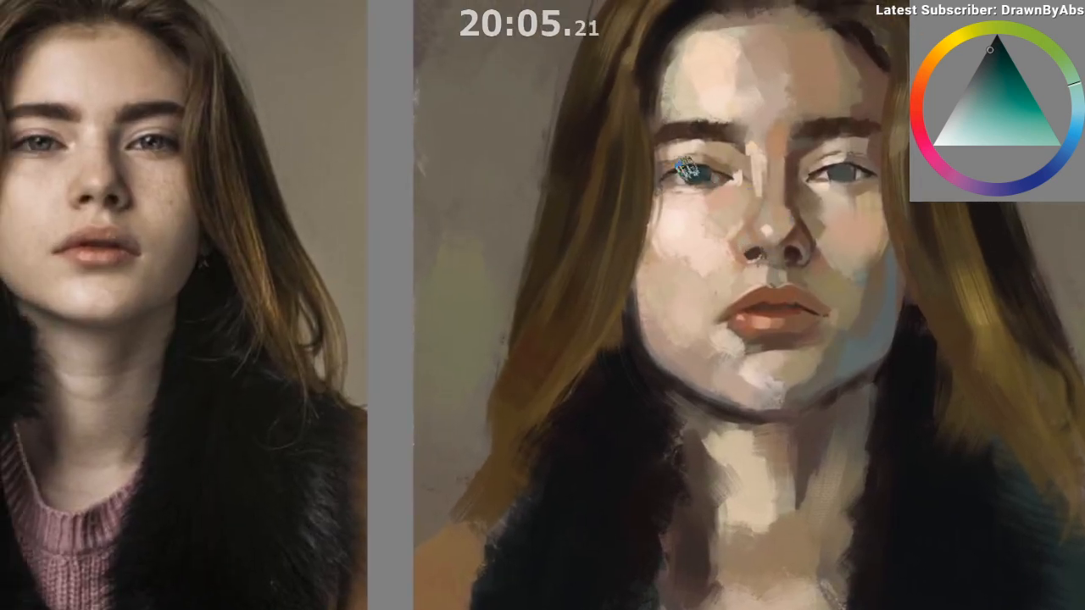
left_click(684, 172, "ctrl")
left_click_drag(680, 174, 684, 159)
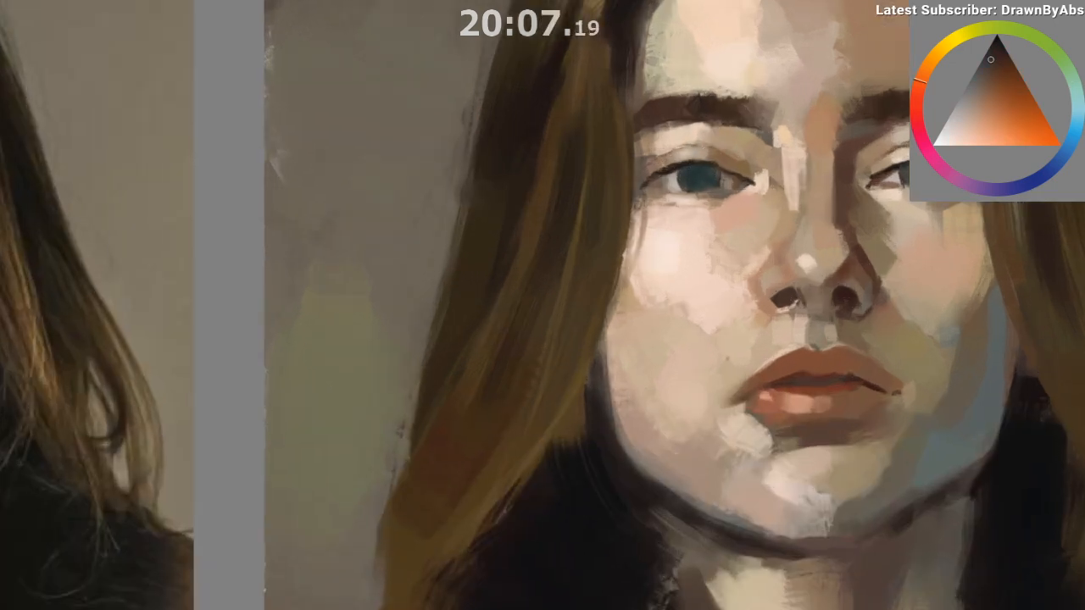
left_click(685, 163, "ctrl")
left_click_drag(720, 315, 720, 321)
left_click(642, 85, "ctrl")
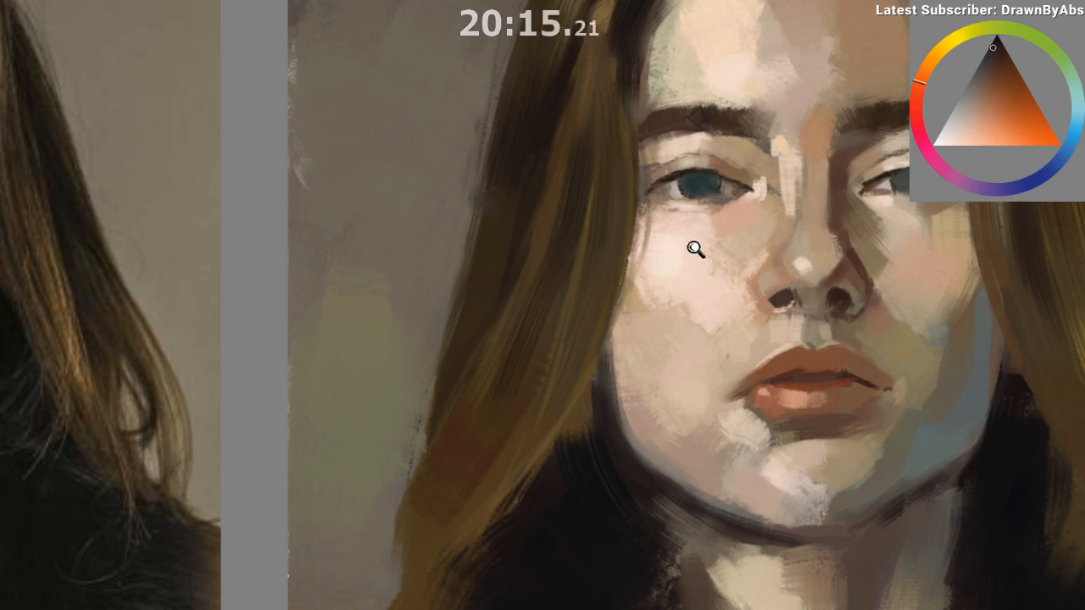
Step: Shape the upper lid edge and outer corner of the left-hand eye with brown tones sampled from the lid
left_click_drag(694, 247, 693, 261)
left_click_drag(698, 390, 696, 394)
left_click_drag(689, 361, 707, 337)
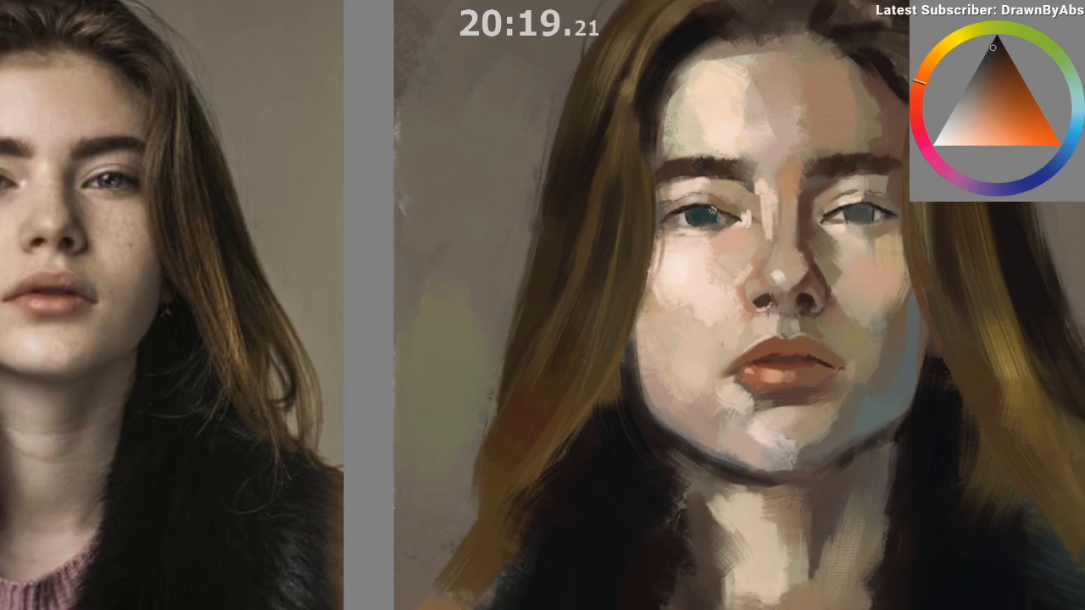
left_click_drag(824, 254, 809, 218)
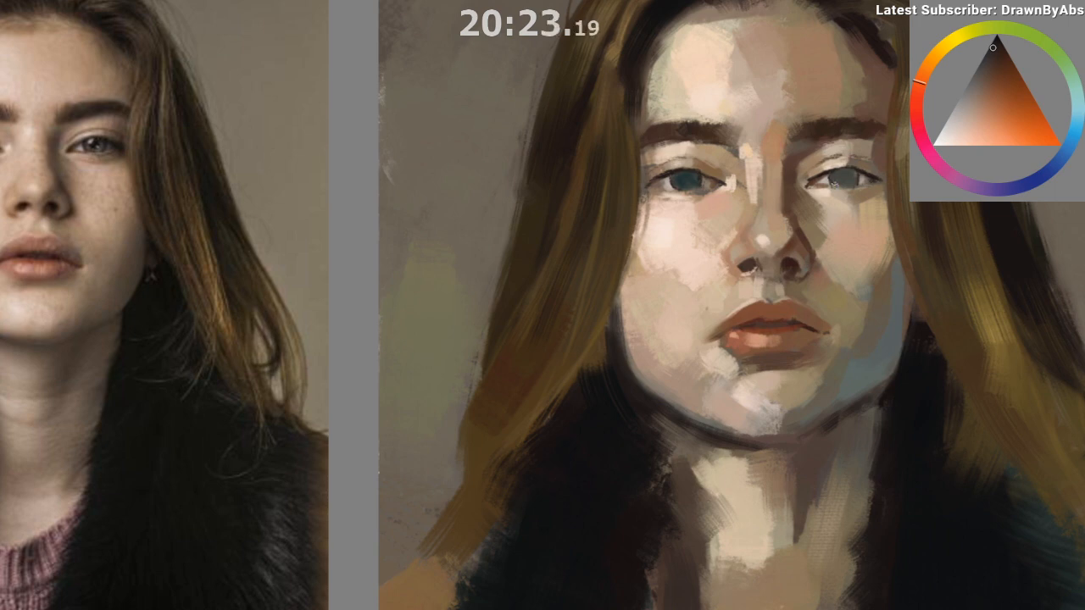
left_click_drag(804, 333, 664, 564)
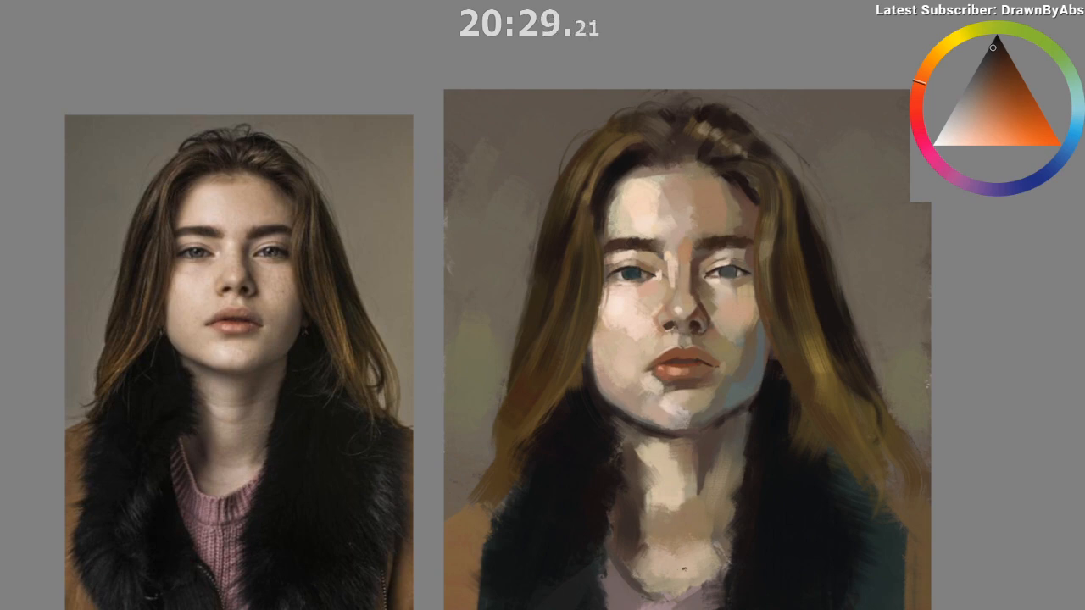
scroll(666, 254, "up", 3)
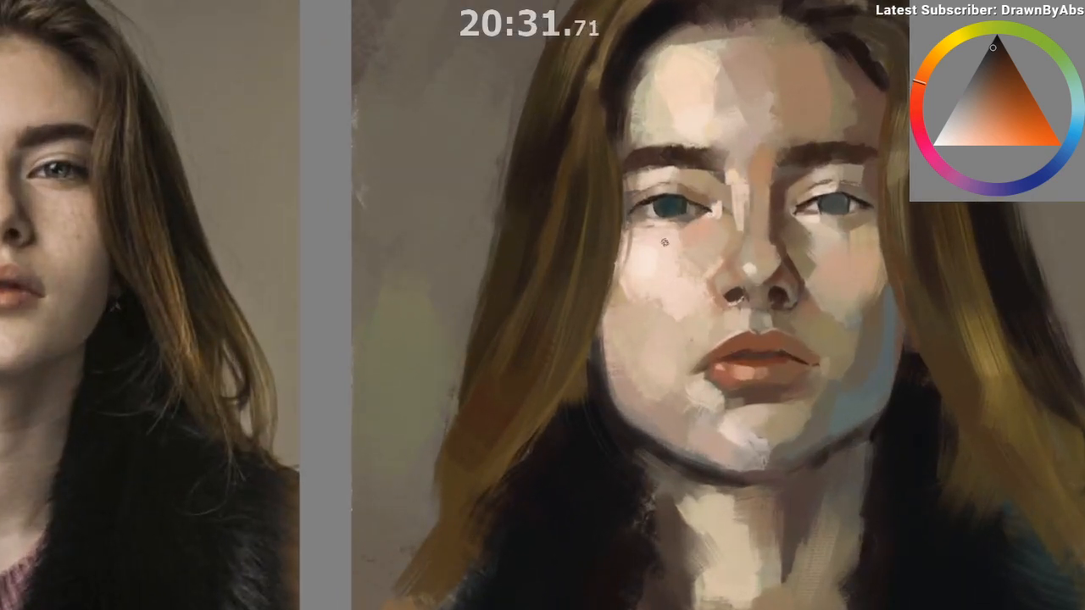
left_click_drag(664, 243, 726, 225)
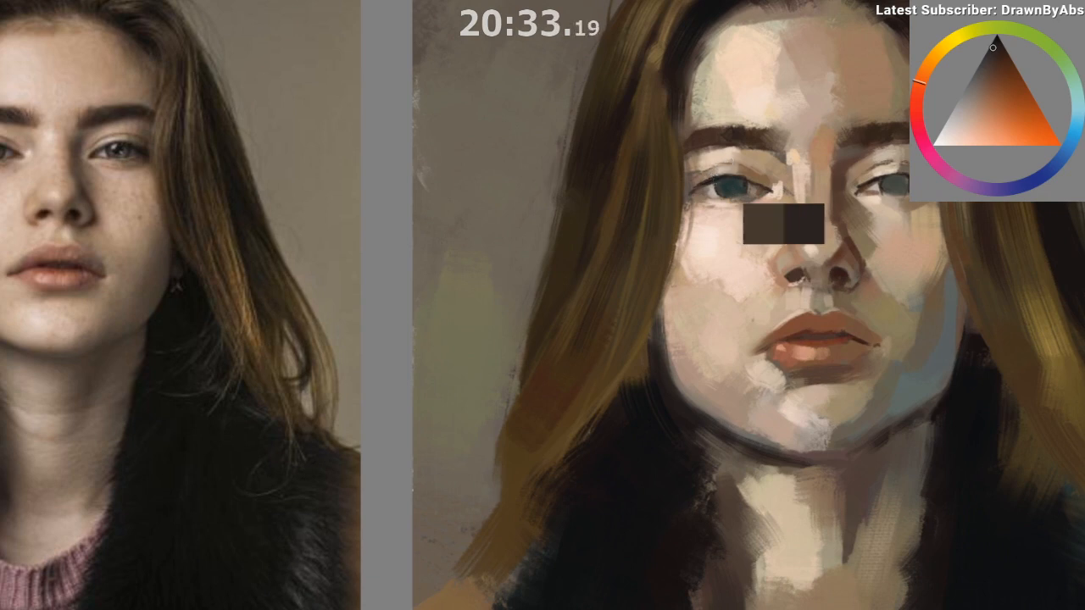
left_click(716, 175, "ctrl")
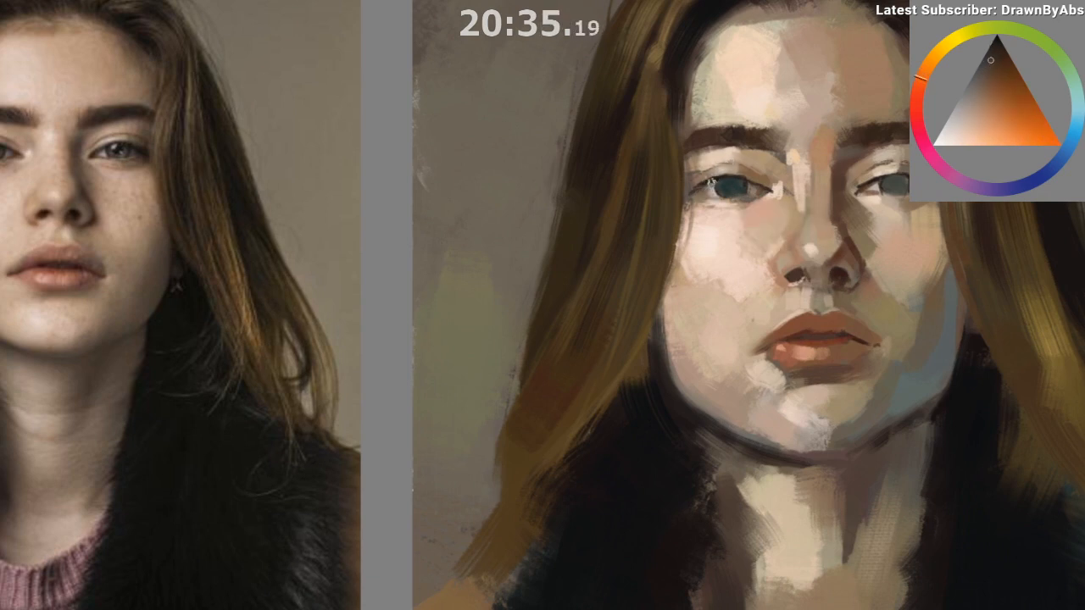
left_click(715, 178, "ctrl")
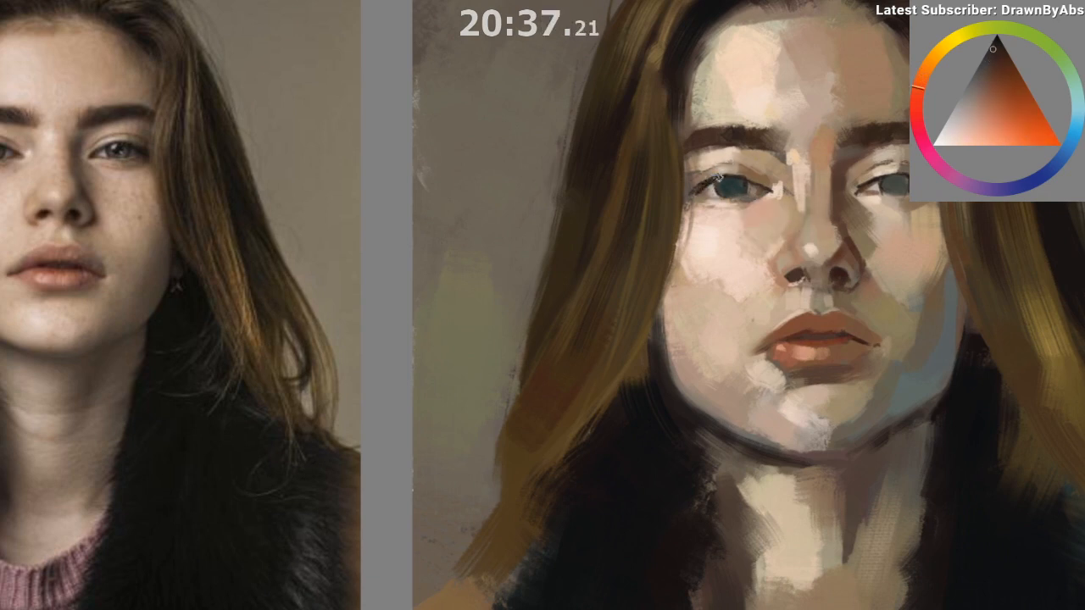
left_click(705, 182, "ctrl")
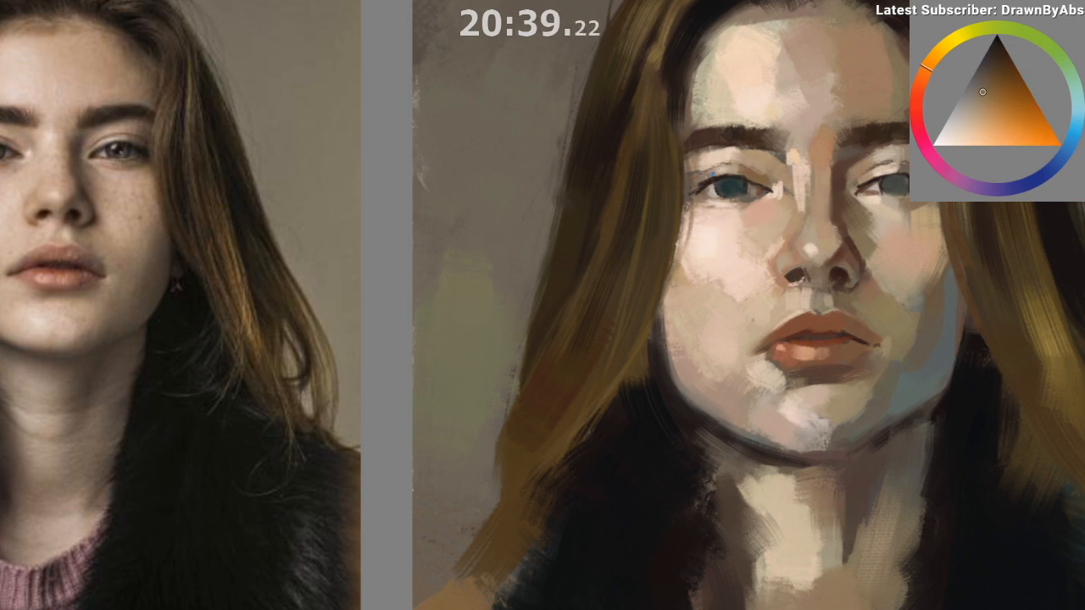
Step: Refine the lid shadow above the left-hand iris with dark reddish brown sampled from the lash line
left_click_drag(787, 378, 744, 359)
scroll(729, 371, "down", 1)
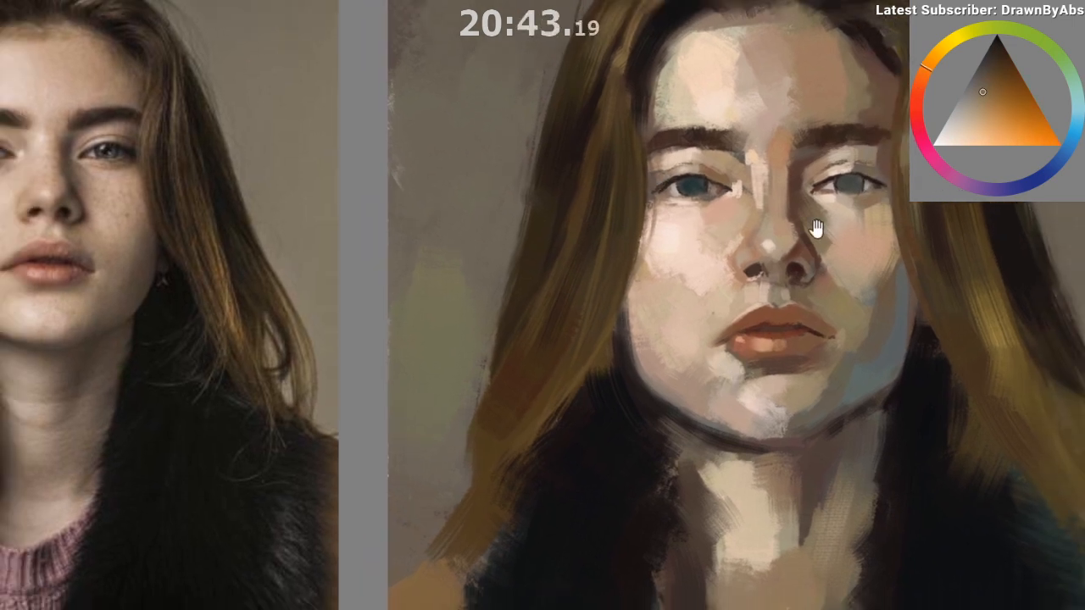
mouse_move(818, 230)
left_mouse_down()
mouse_move(785, 217)
mouse_move(796, 231)
left_mouse_up()
left_click(680, 158, "ctrl")
left_click(685, 160, "ctrl")
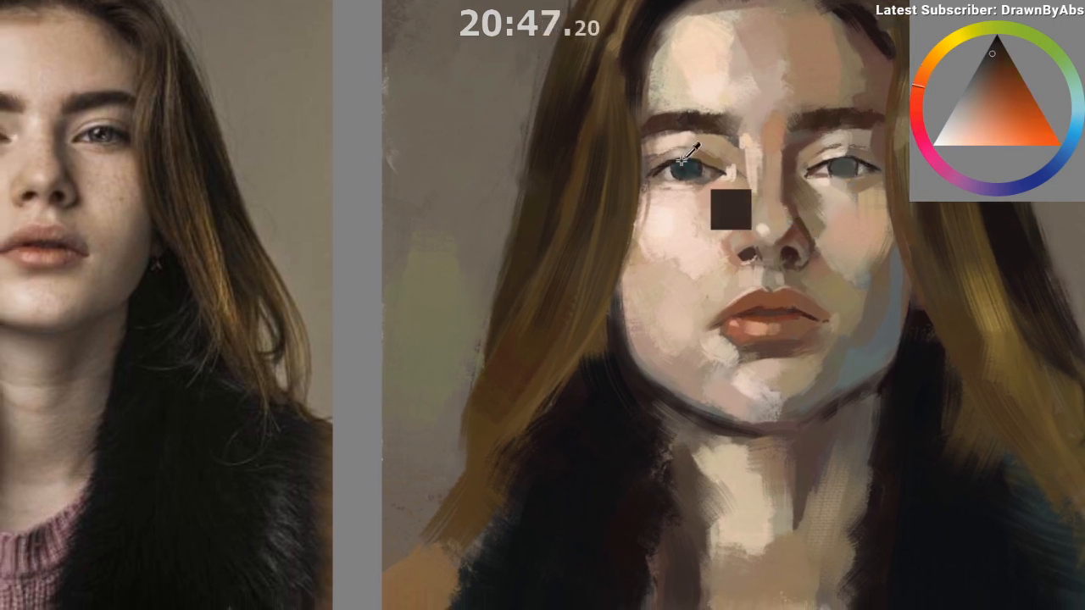
Step: Paint a near-black blue pupil in the left-hand eye, using colour sampled from the dark fur collar
left_click_drag(778, 161, 726, 116)
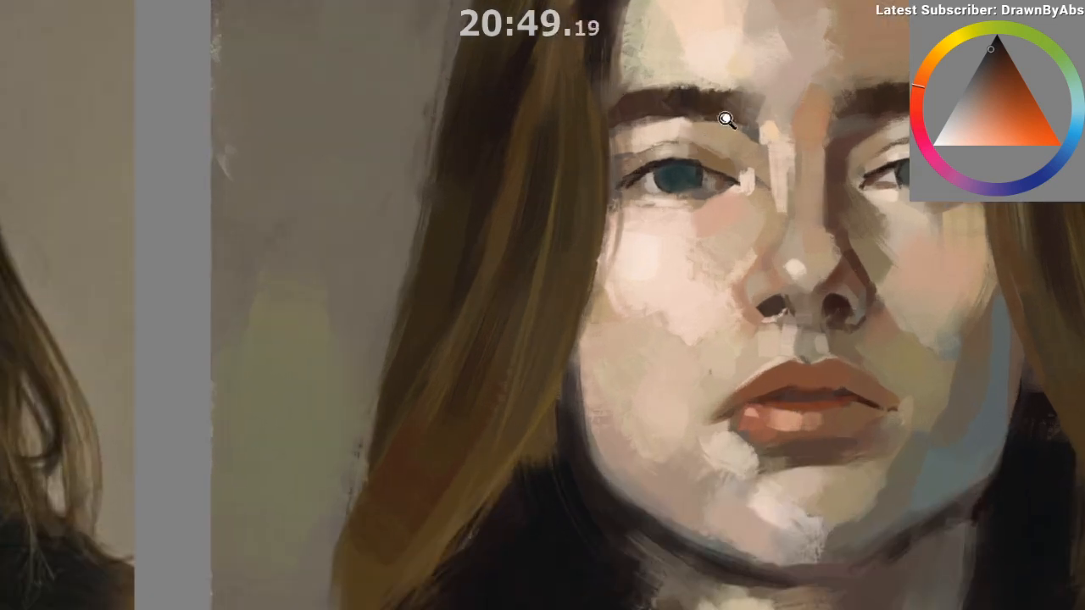
left_click_drag(688, 162, 684, 182)
left_click(555, 585, "ctrl")
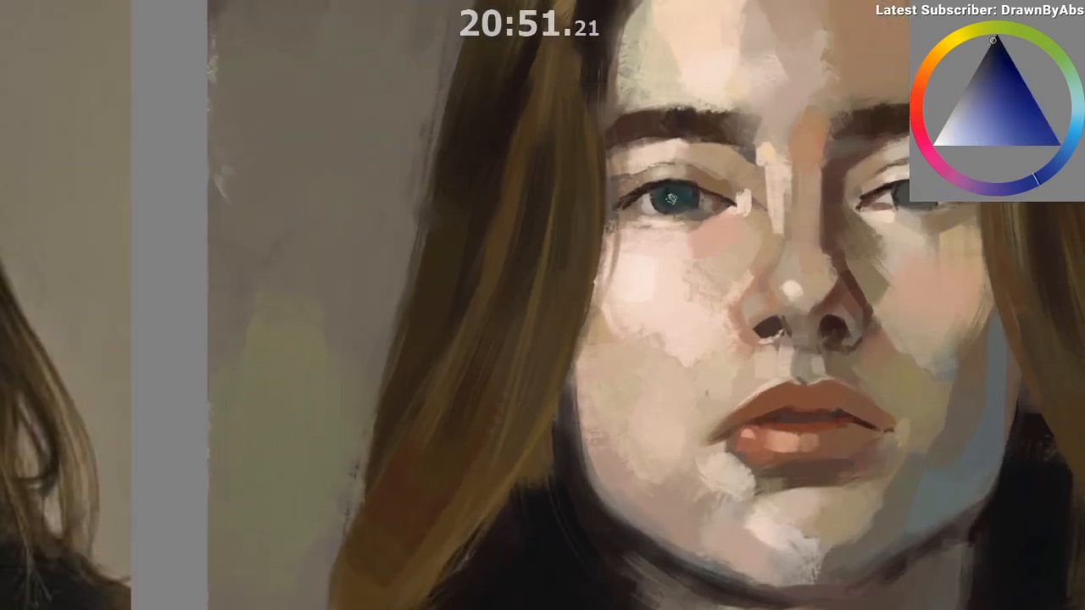
mouse_move(654, 220)
left_mouse_down()
mouse_move(718, 193)
mouse_move(730, 156)
mouse_move(720, 176)
left_mouse_up()
left_click(717, 175)
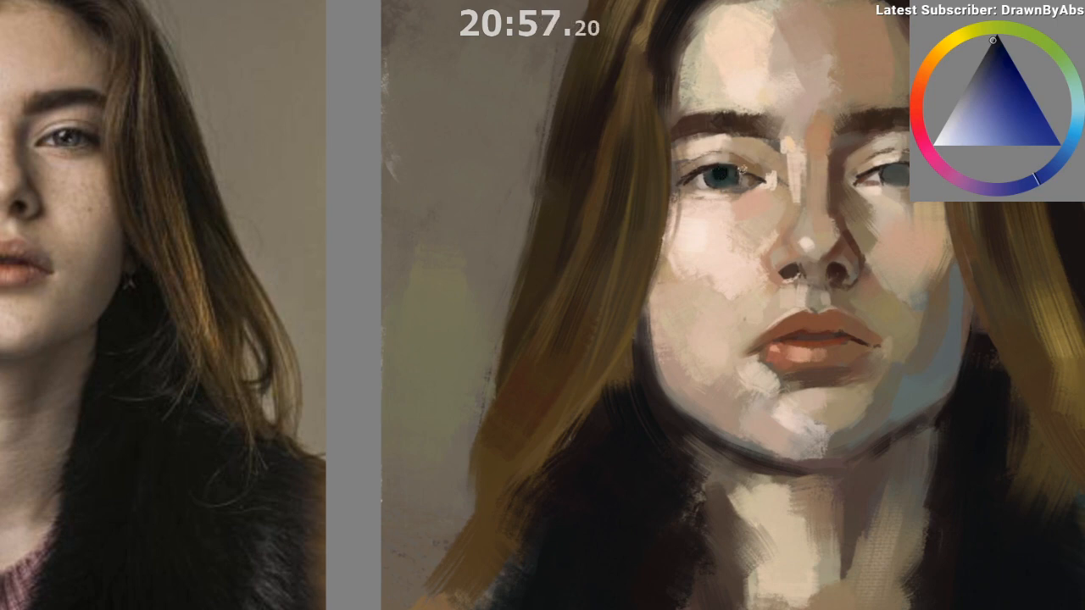
Step: Shade the right-hand eye's iris with sampled dark grey-greens and add a near-black pupil matching the left-hand eye
left_click(772, 179, "ctrl")
left_click_drag(881, 187, 828, 185)
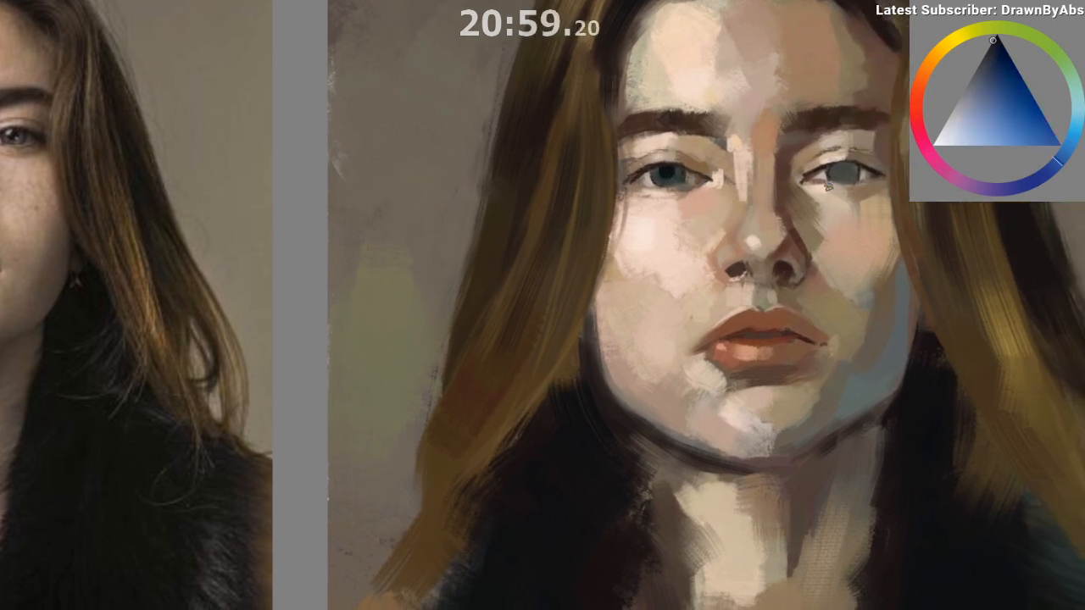
left_click(841, 174, "ctrl")
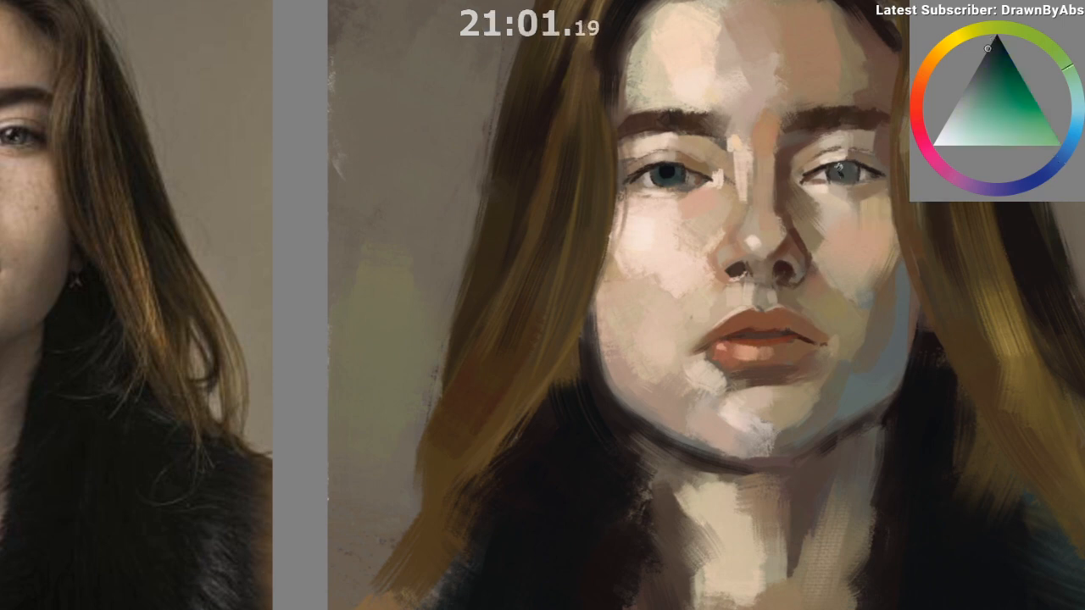
left_click(844, 172, "ctrl")
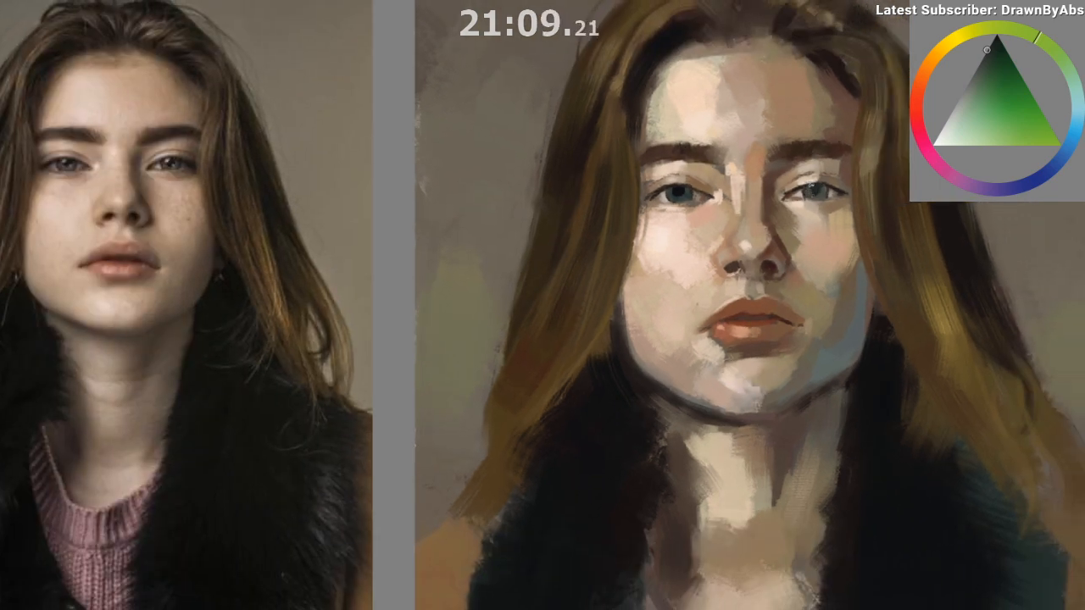
left_click(816, 192, "alt")
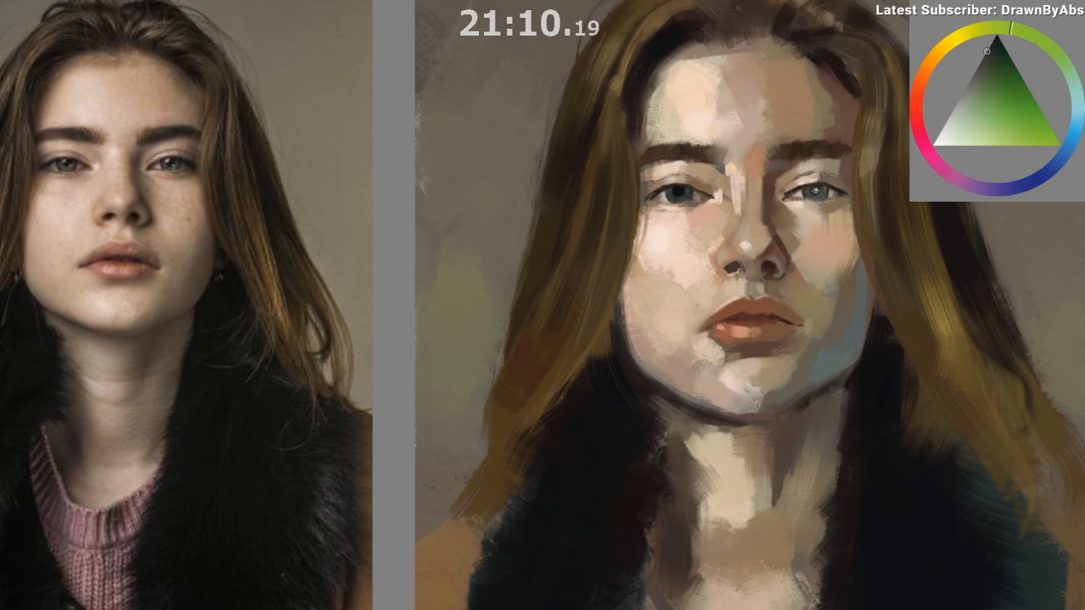
left_click(727, 198, "alt")
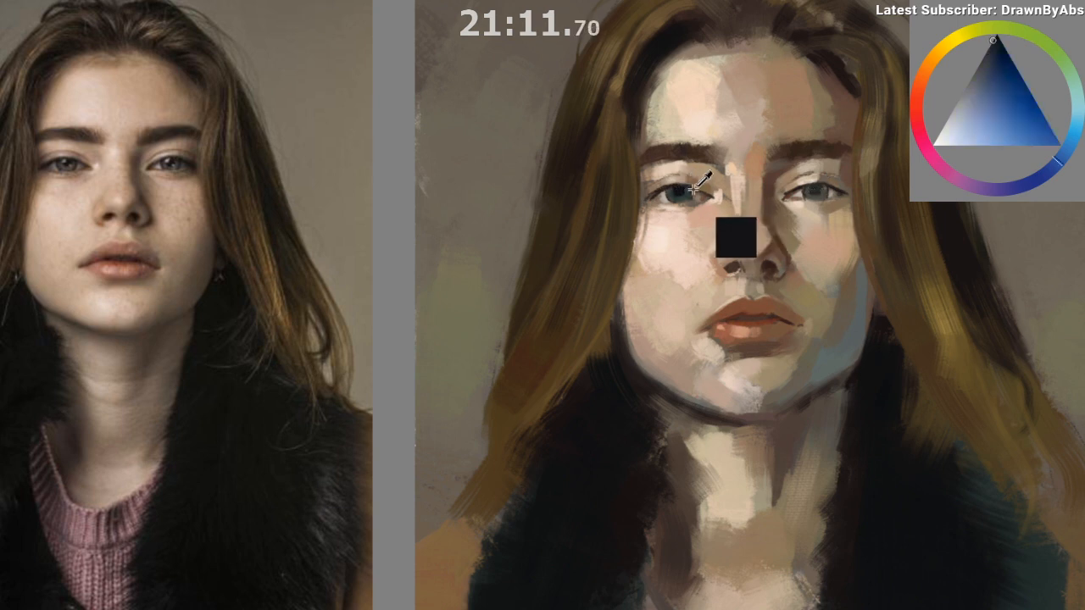
left_click(815, 188, "alt")
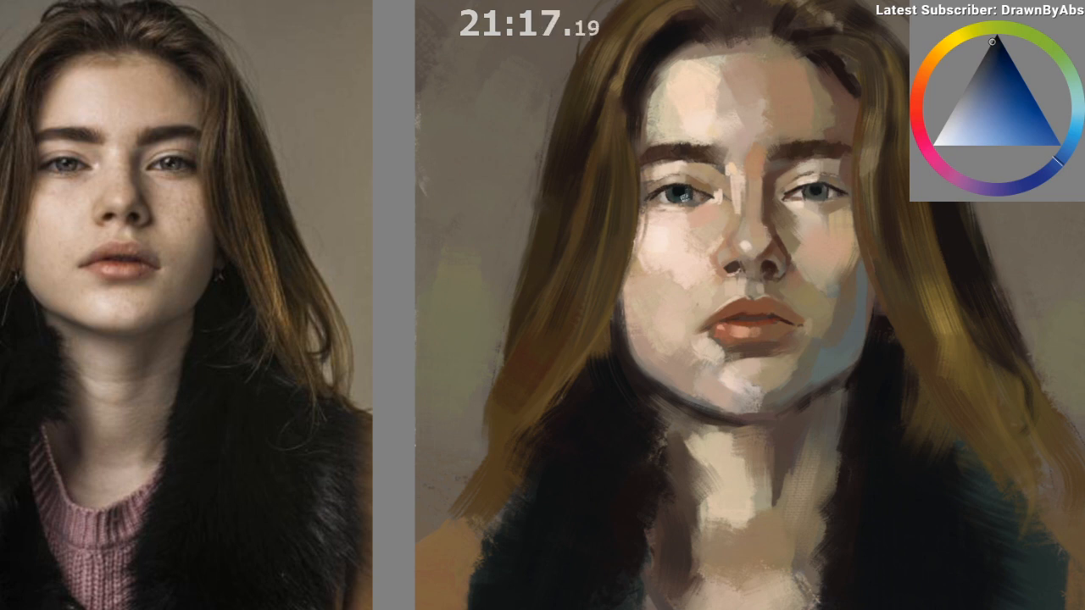
Step: Shift the brush colour to a deeper blue hue and work dark blue shading into the left-hand iris
left_click_drag(669, 222, 719, 246)
left_click_drag(724, 288, 742, 325)
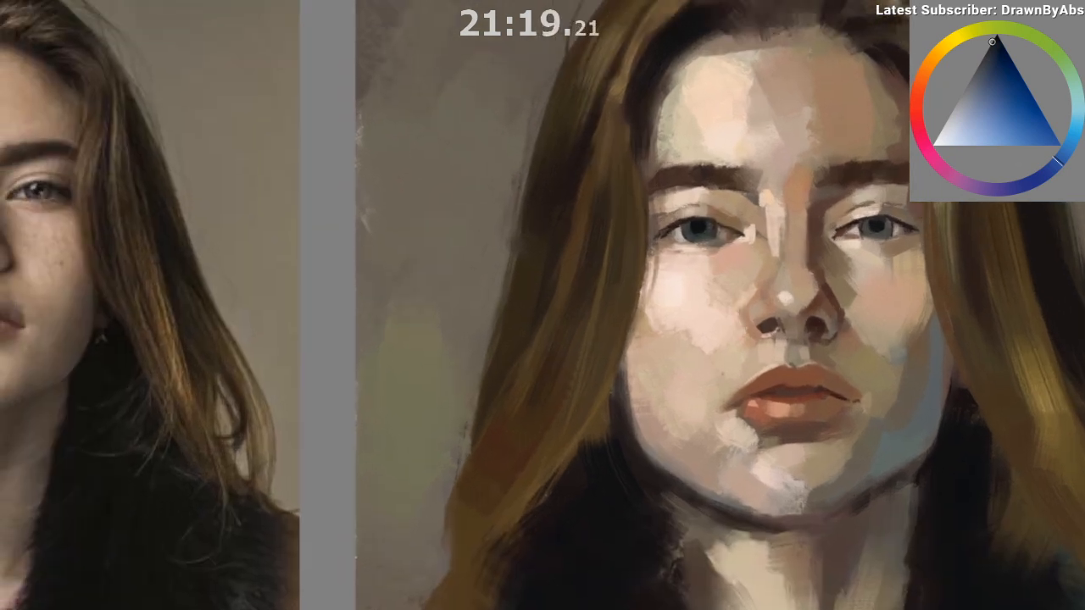
left_click(1036, 179)
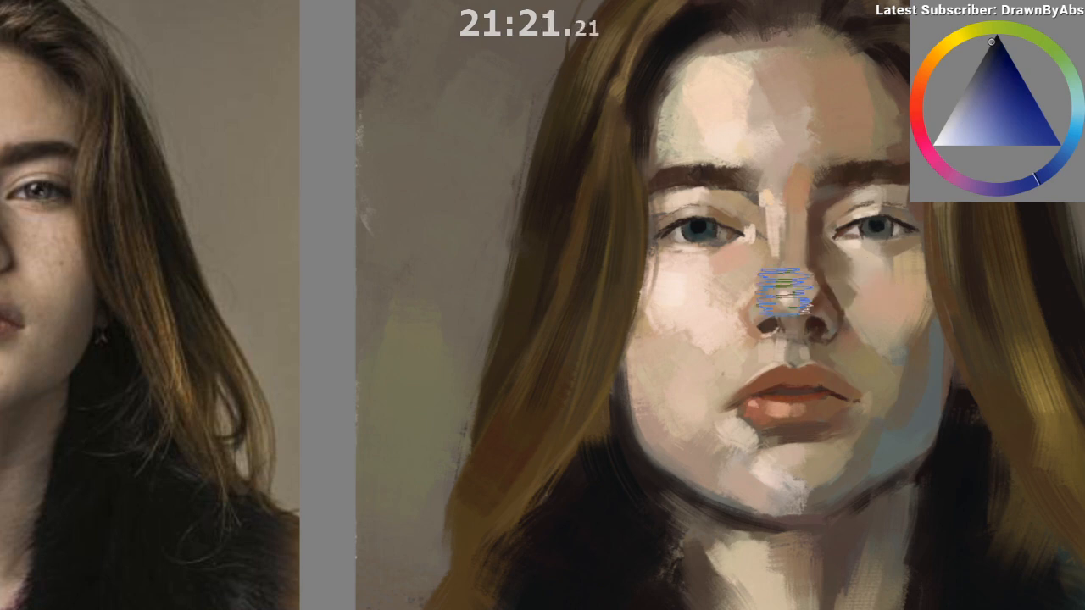
left_click(699, 225, "ctrl")
left_click_drag(688, 231, 697, 234)
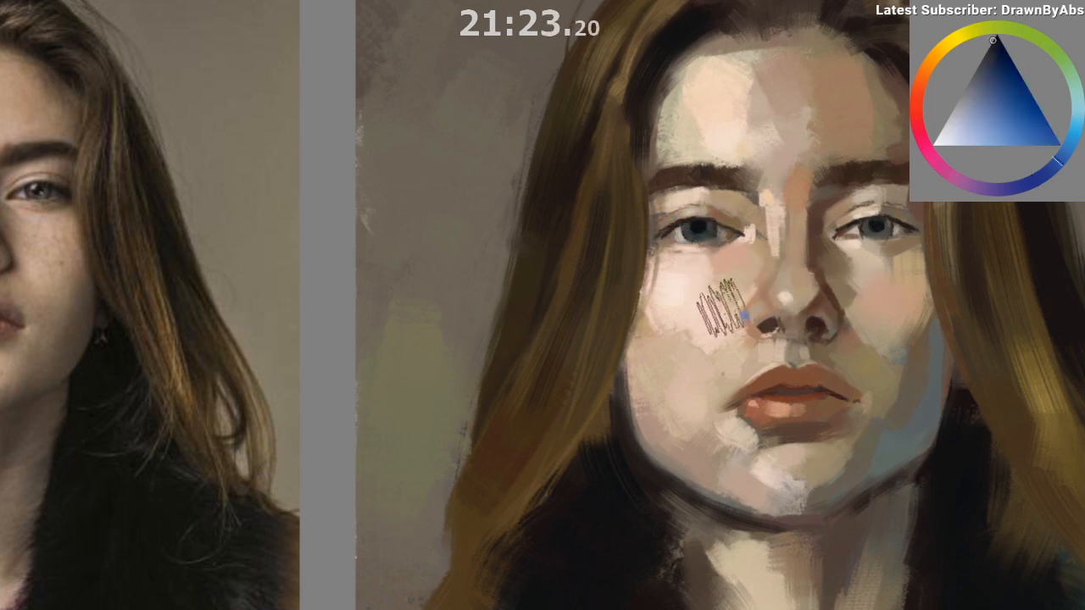
Step: Tint the left-hand iris with a lighter navy blue and redefine its pupil with sampled near-black blue
left_click_drag(751, 443, 752, 454)
left_click_drag(752, 454, 741, 477)
left_click(686, 261, "ctrl")
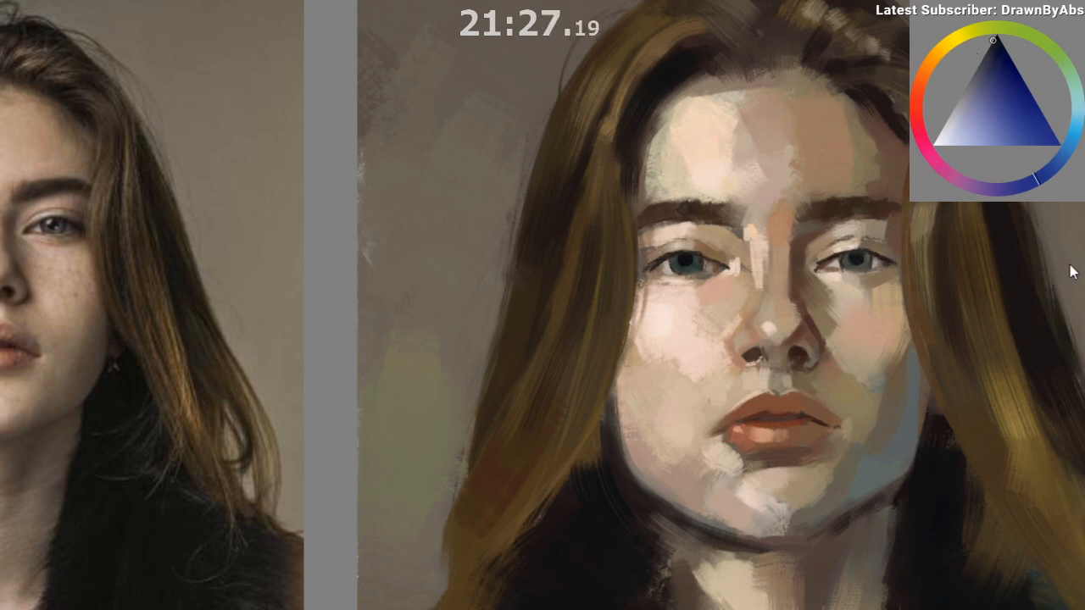
left_click(992, 54)
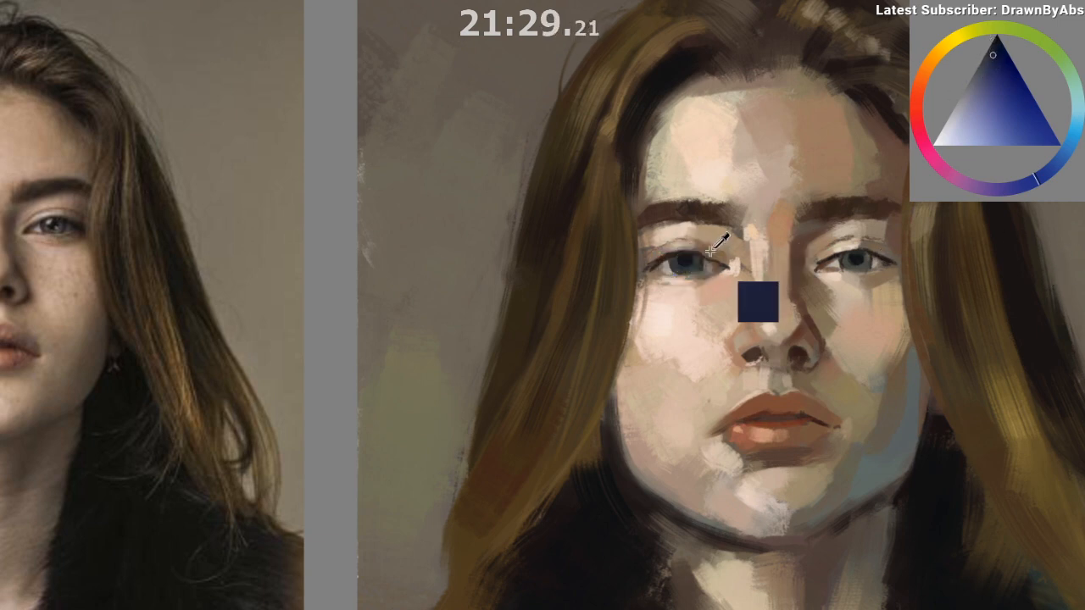
left_click_drag(679, 266, 696, 260)
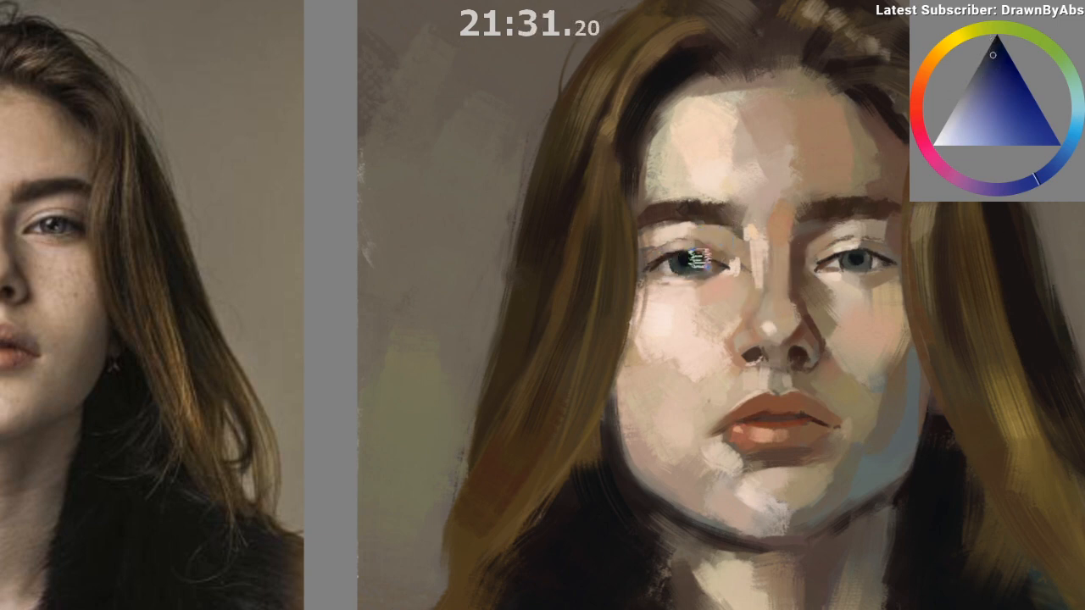
left_click(690, 260, "alt")
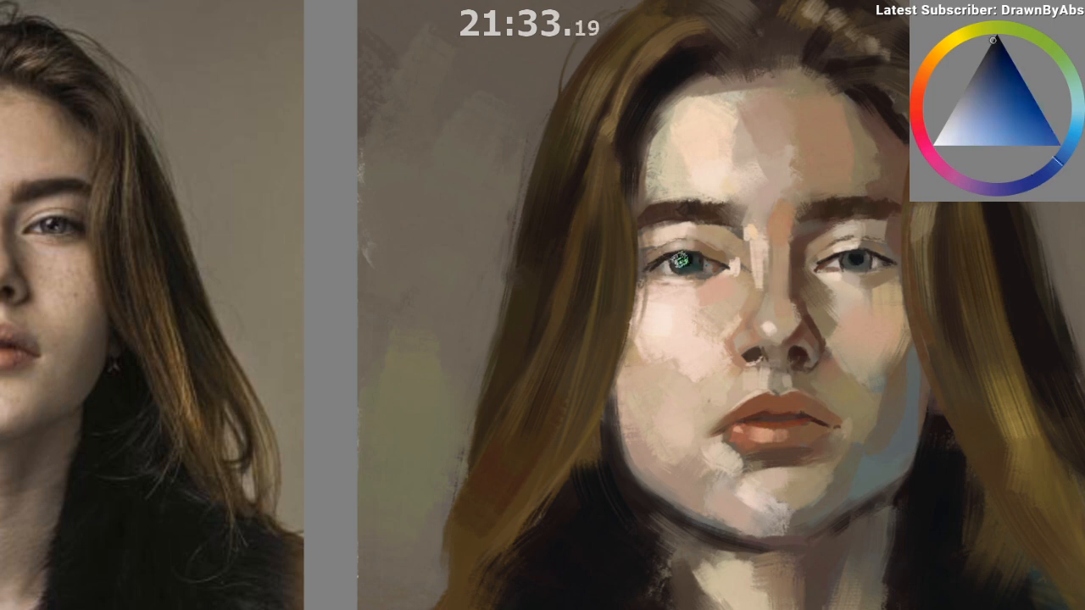
left_click_drag(688, 261, 704, 261)
Step: Deepen the pupil and iris of the right-hand eye with near-black blue sampled from that eye
left_click_drag(855, 284, 811, 266)
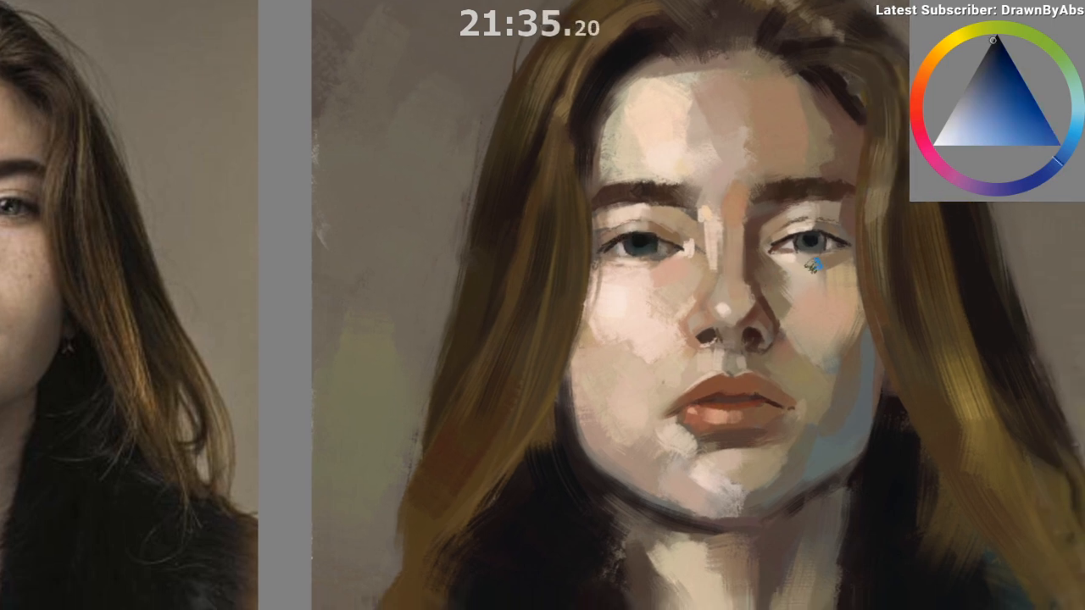
left_click(810, 237, "ctrl")
left_click(809, 237, "ctrl")
left_click_drag(808, 296, 787, 434)
left_click_drag(771, 476, 777, 469)
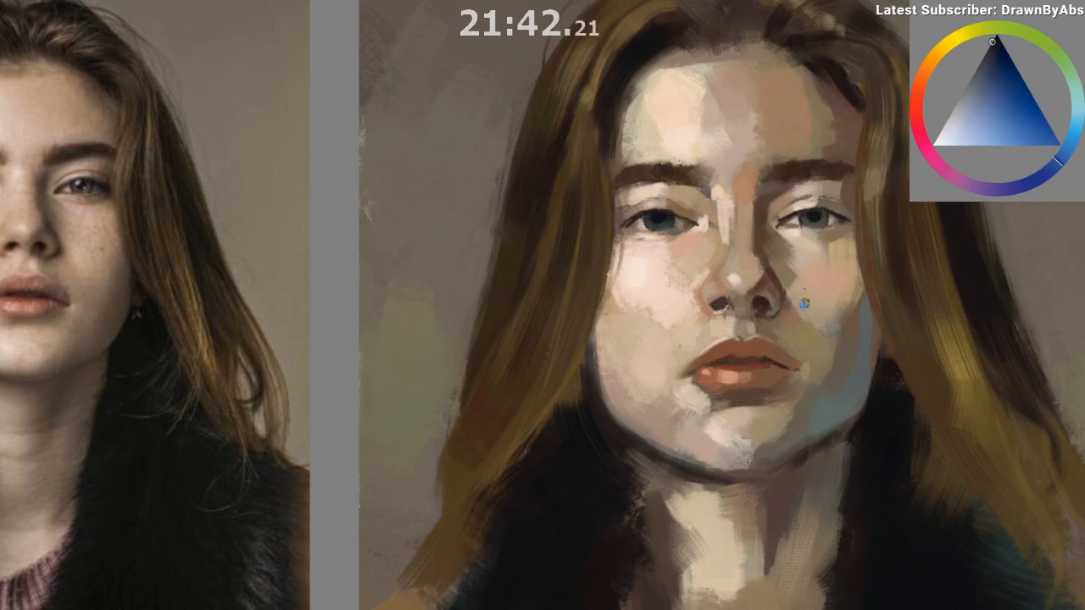
Step: Refine the upper lid edge over the right-hand iris with dark blue and brown tones sampled from the eye
left_click(809, 216, "ctrl")
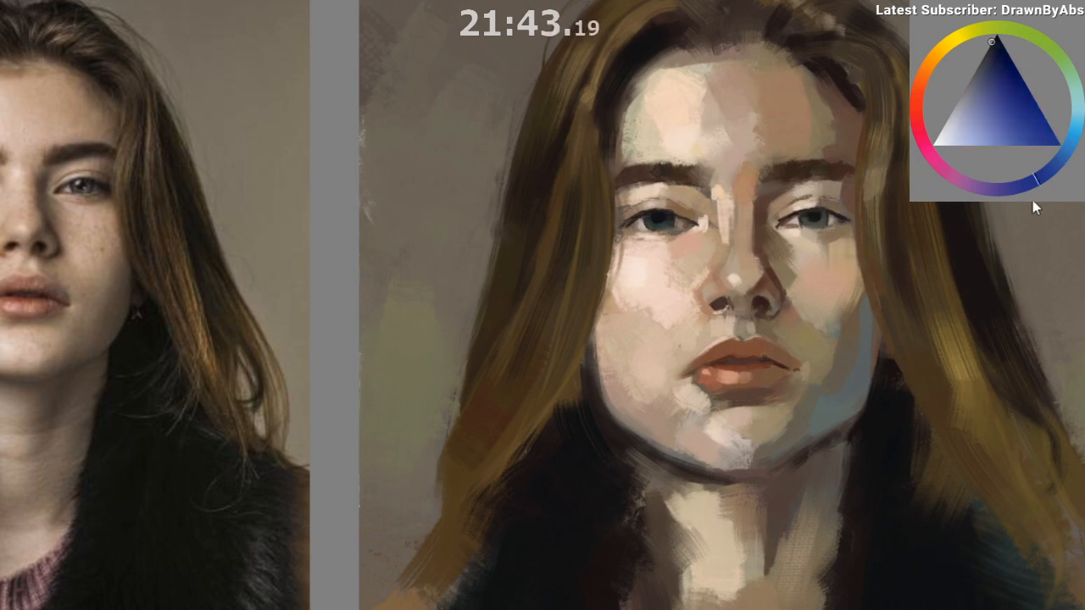
left_click(812, 210, "ctrl")
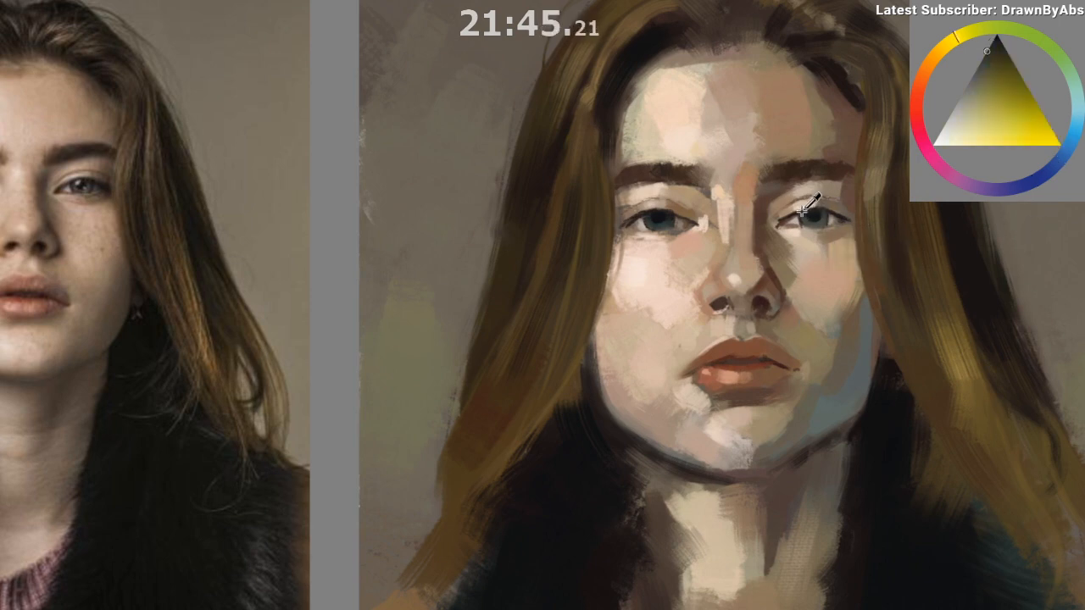
left_click(803, 210, "ctrl")
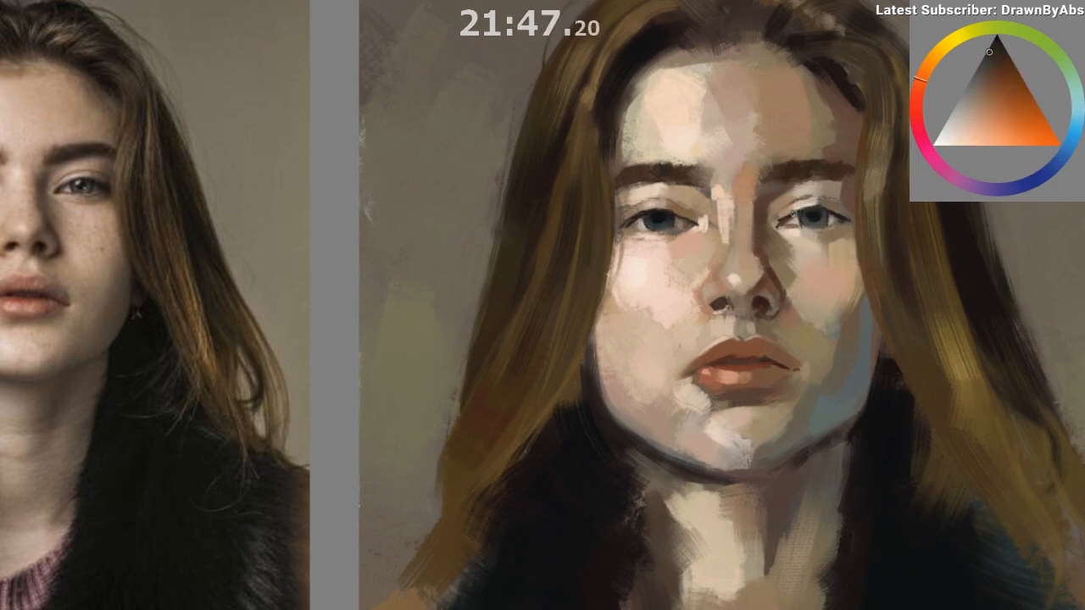
left_click(808, 210, "ctrl")
left_click_drag(809, 284, 755, 450)
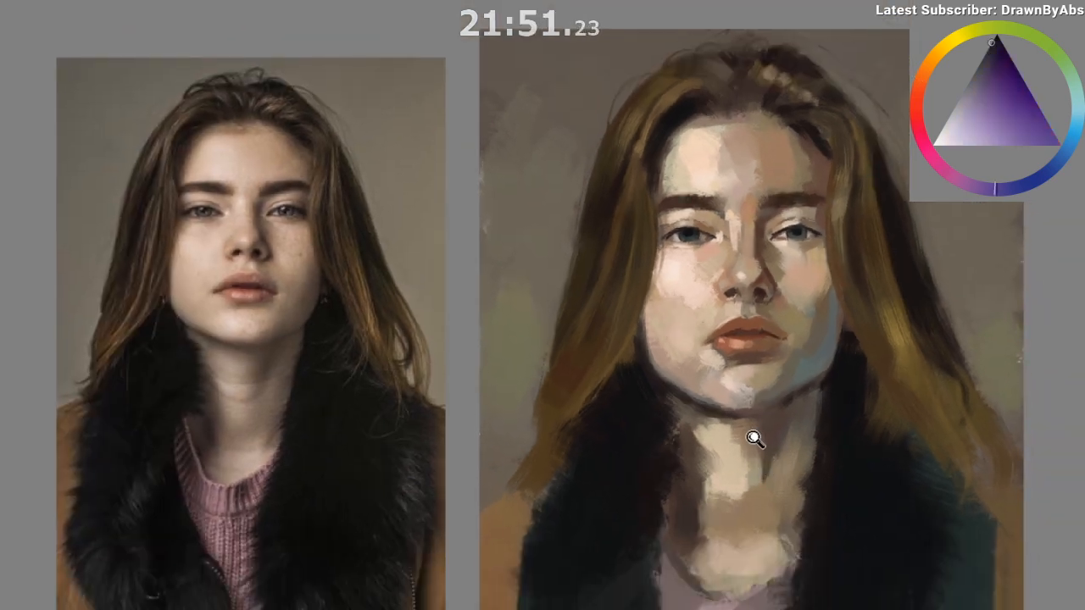
Step: Touch up the upper lid edges of both eyes, using near-black sampled from the right-hand eye's outer corner
scroll(748, 436, "up", 2)
scroll(728, 444, "up", 1)
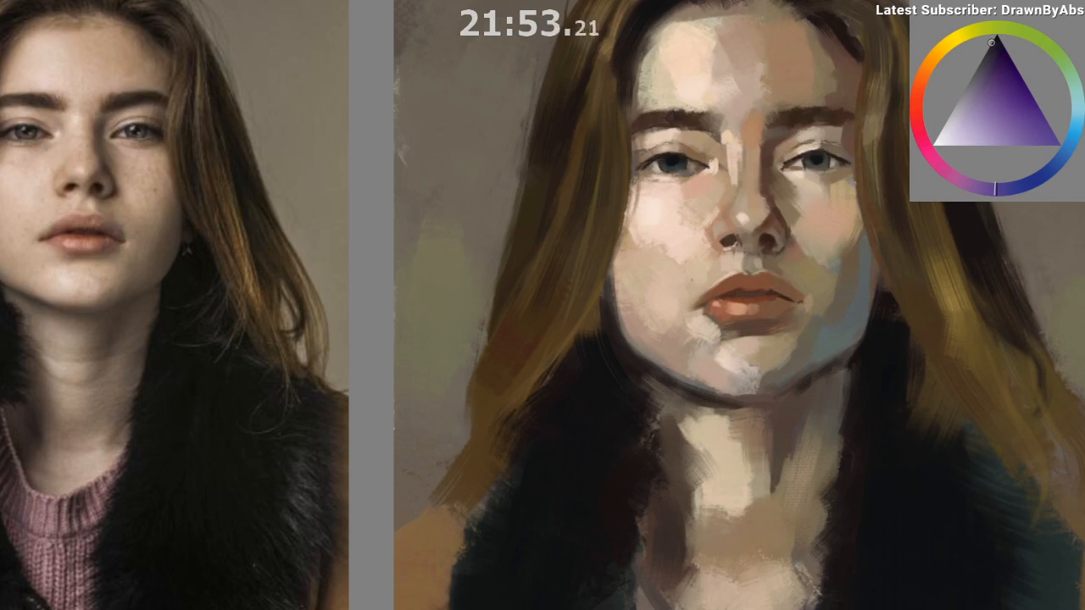
left_click(834, 159, "ctrl")
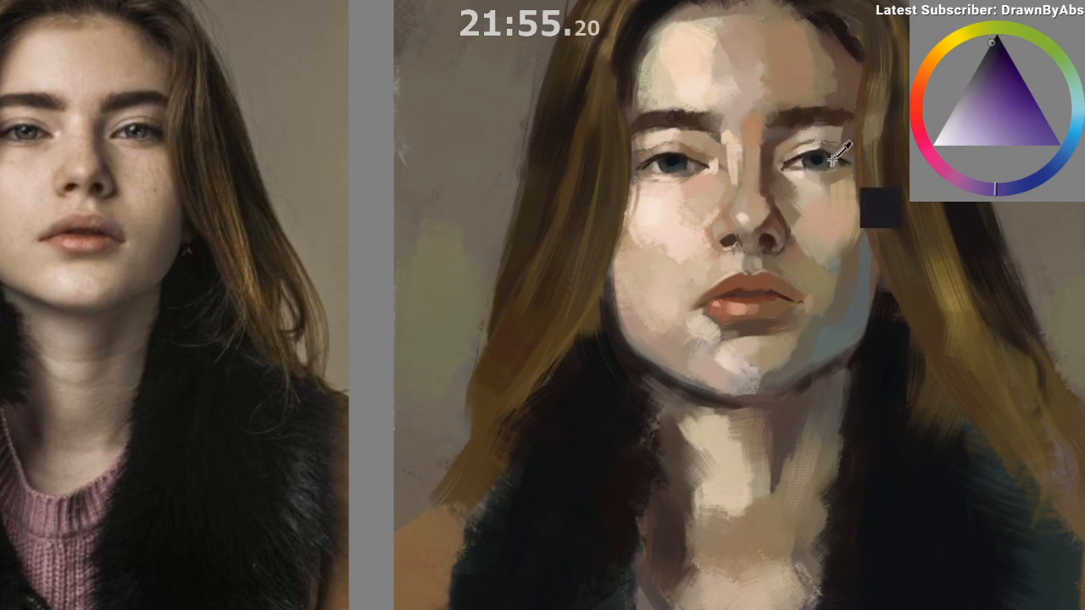
left_click_drag(837, 161, 683, 156)
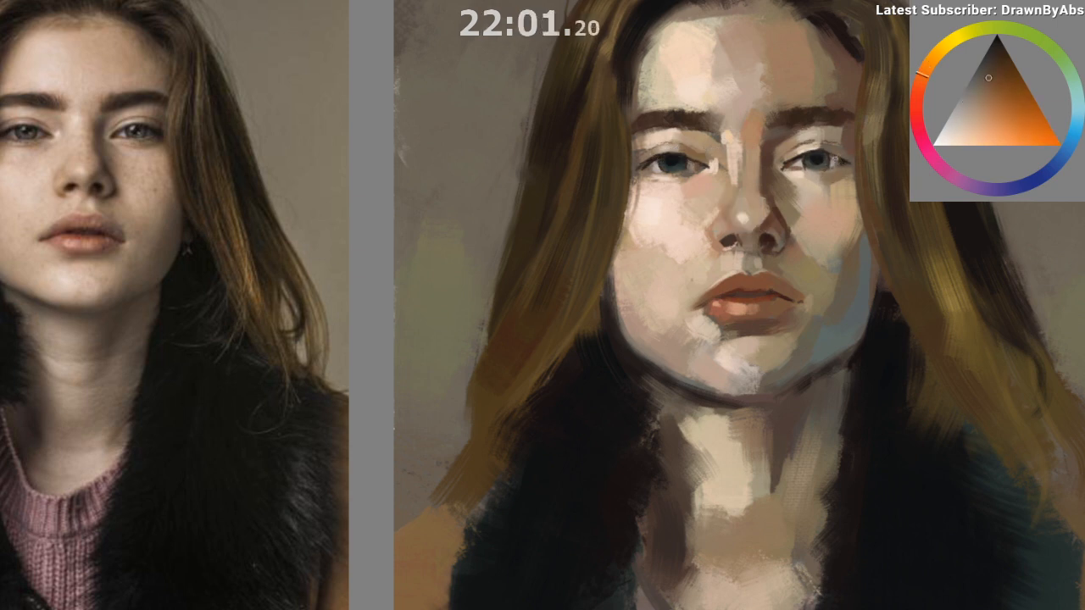
Step: Refine the upper lid over the right-hand iris with brown and near-black blue tones sampled from that eye
left_click(810, 150, "ctrl")
left_click(812, 149, "ctrl")
left_click(811, 151, "ctrl")
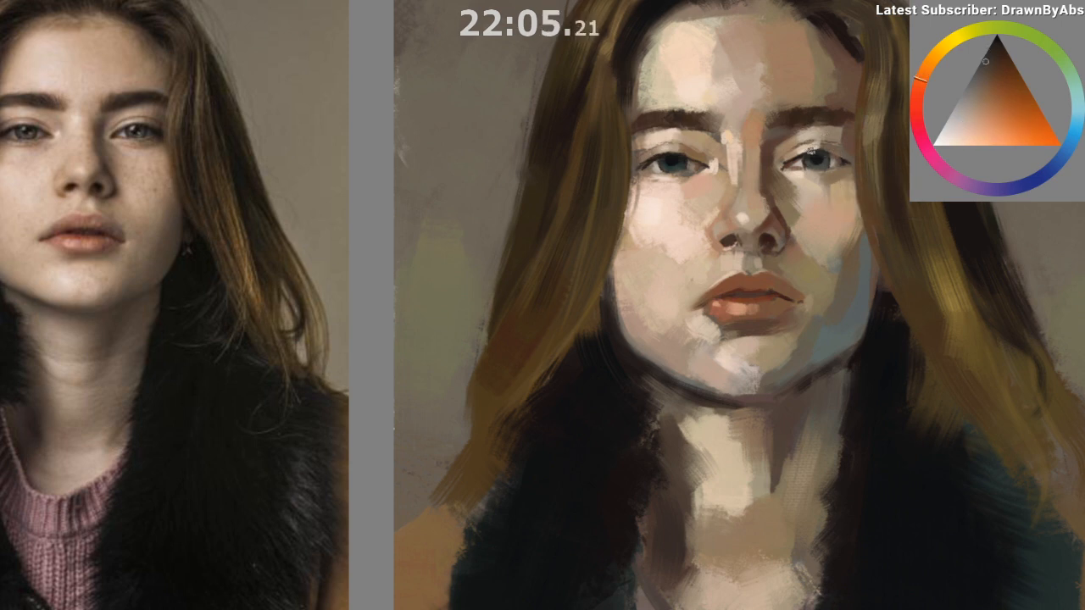
left_click(815, 153, "ctrl")
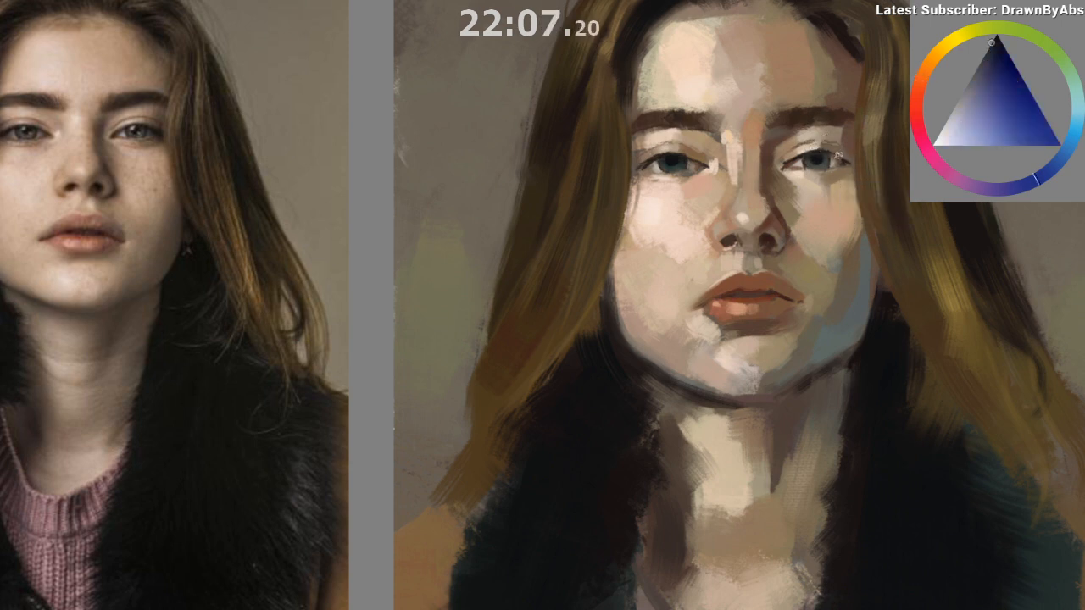
left_click_drag(818, 150, 826, 151)
Step: Mirror the canvas view and sharpen the upper lash line of the left-hand eye with near-black blue
key("m")
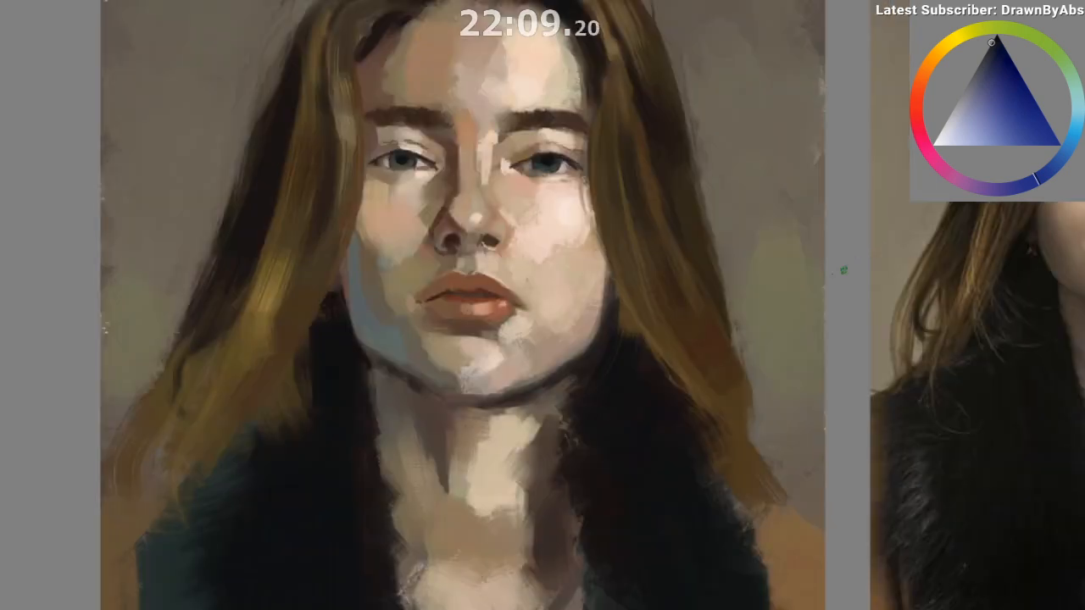
left_click_drag(545, 300, 527, 214)
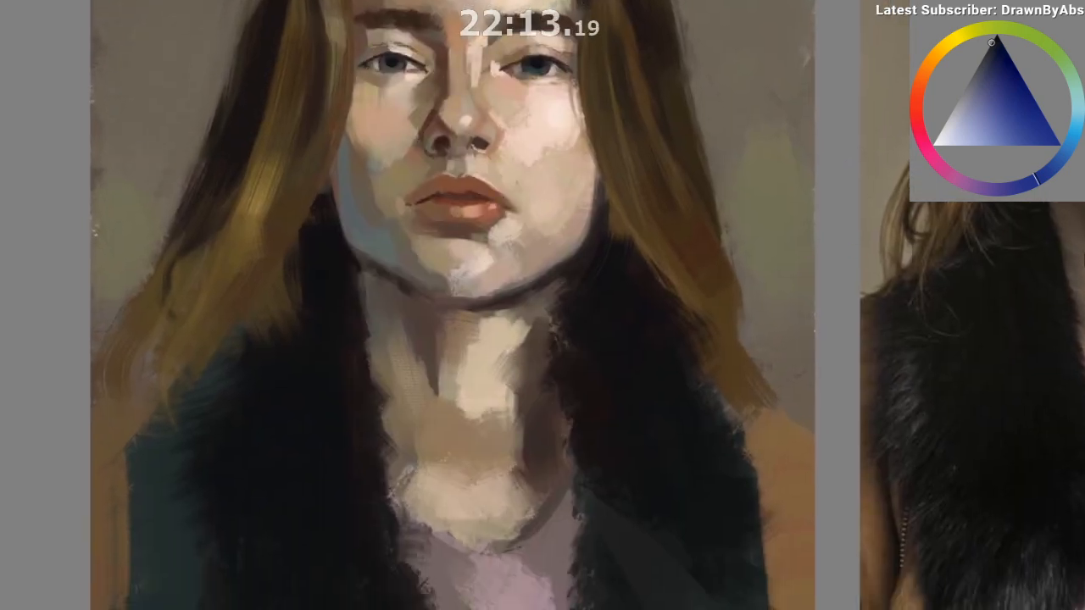
left_click_drag(386, 56, 362, 68)
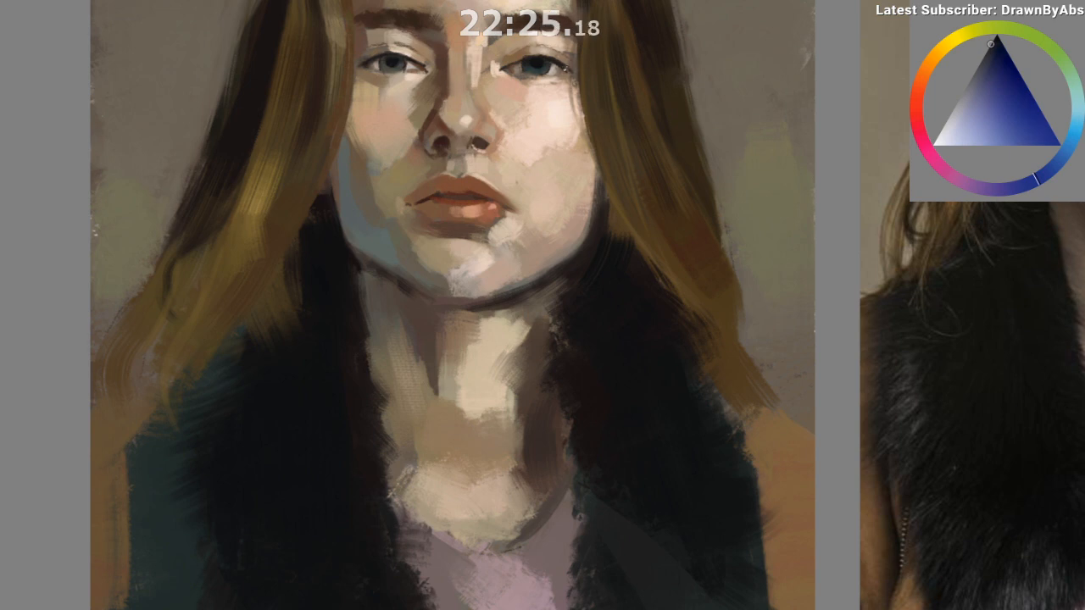
left_click_drag(524, 65, 513, 78)
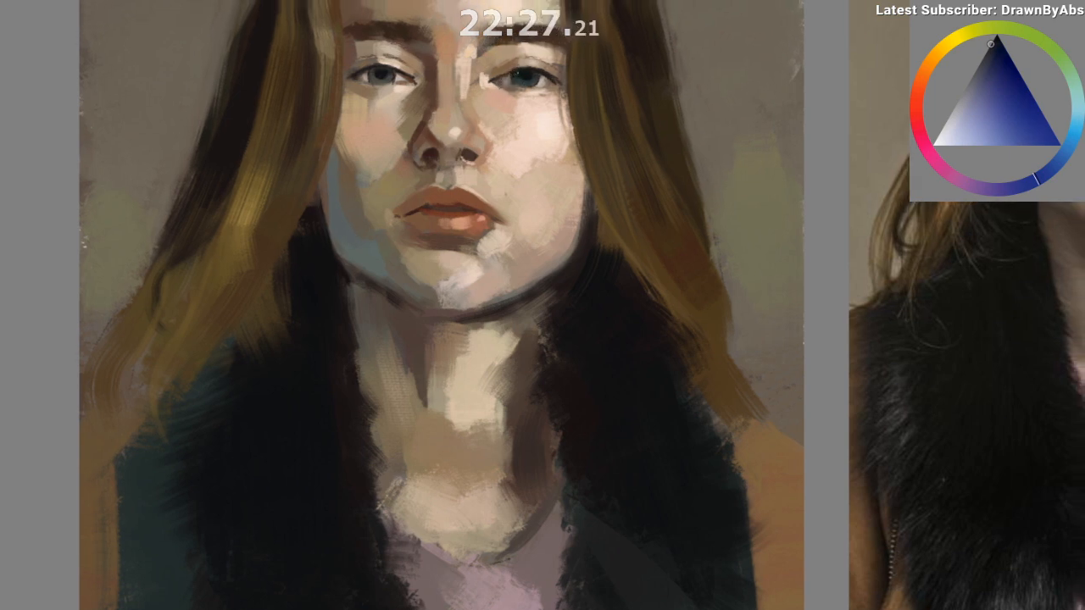
Step: Rework the inner corner of the right-hand eye in the mirrored view with brown tones sampled around it
left_click(507, 84, "ctrl")
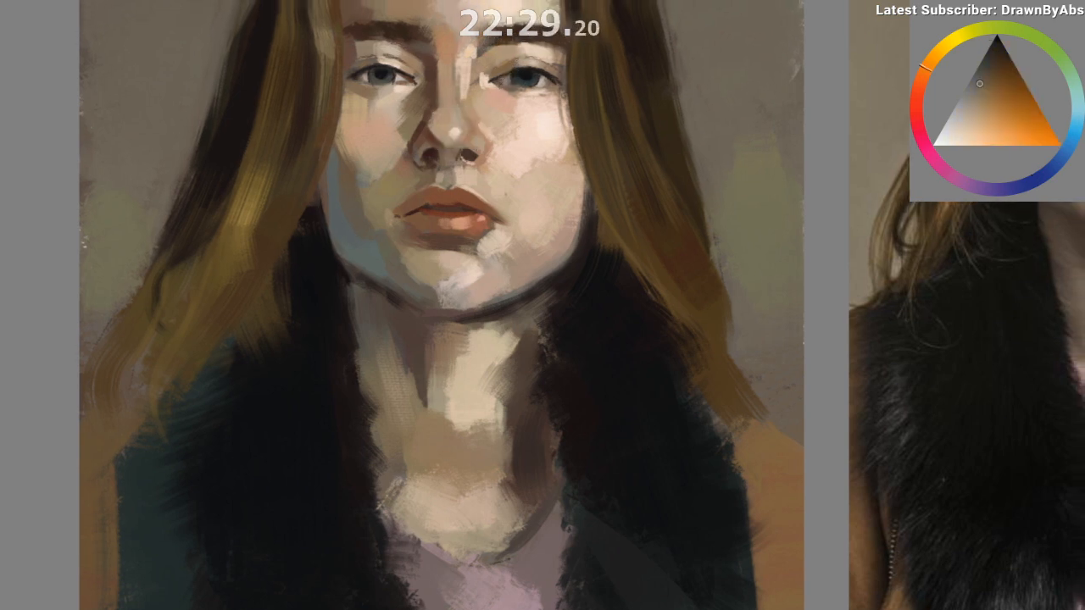
left_click_drag(501, 77, 510, 75)
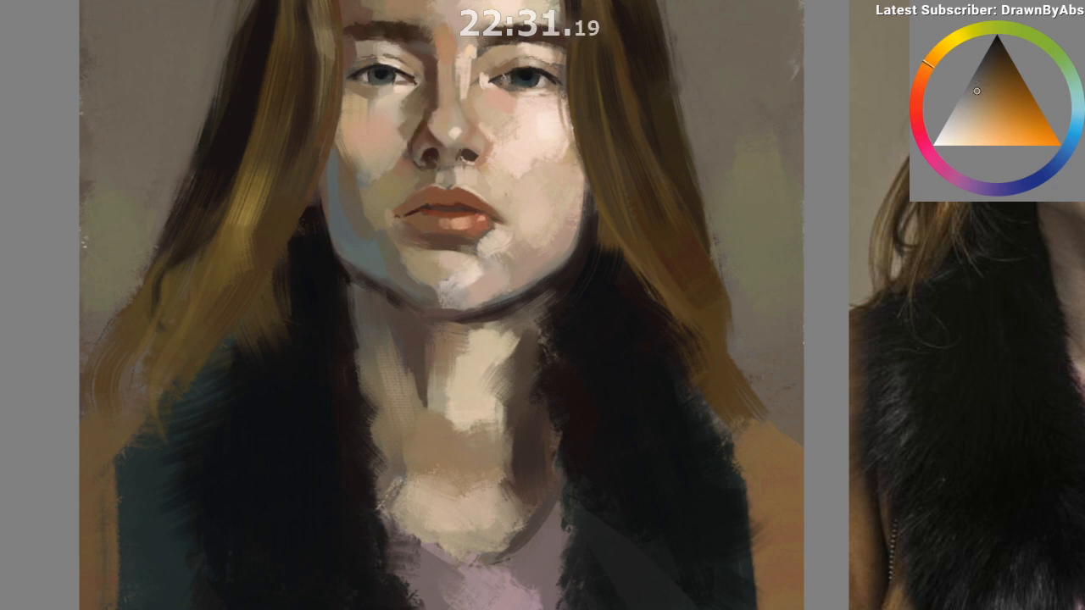
left_click(499, 77, "ctrl")
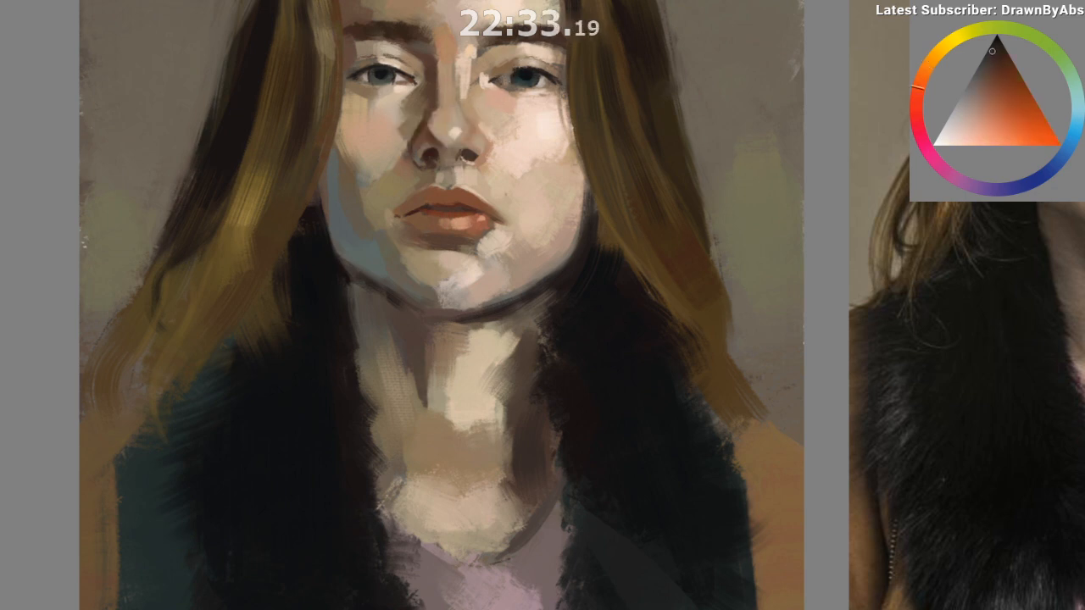
left_click(498, 85, "ctrl")
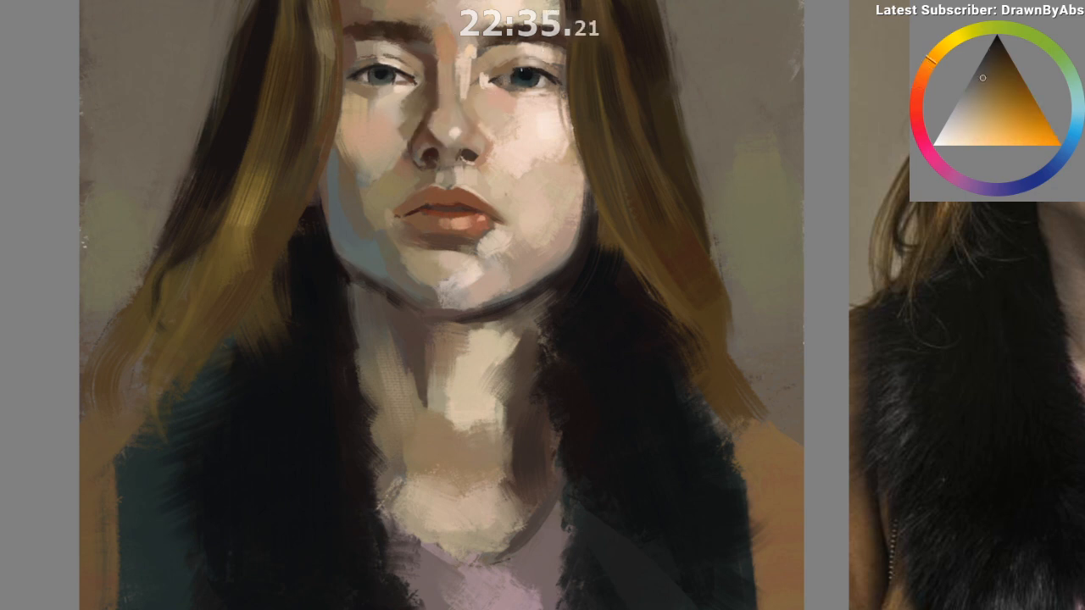
left_click(502, 78, "ctrl")
Step: Restore the unmirrored view and outline the mid-face, forehead and chin with freehand selections, clearing each one
key("m")
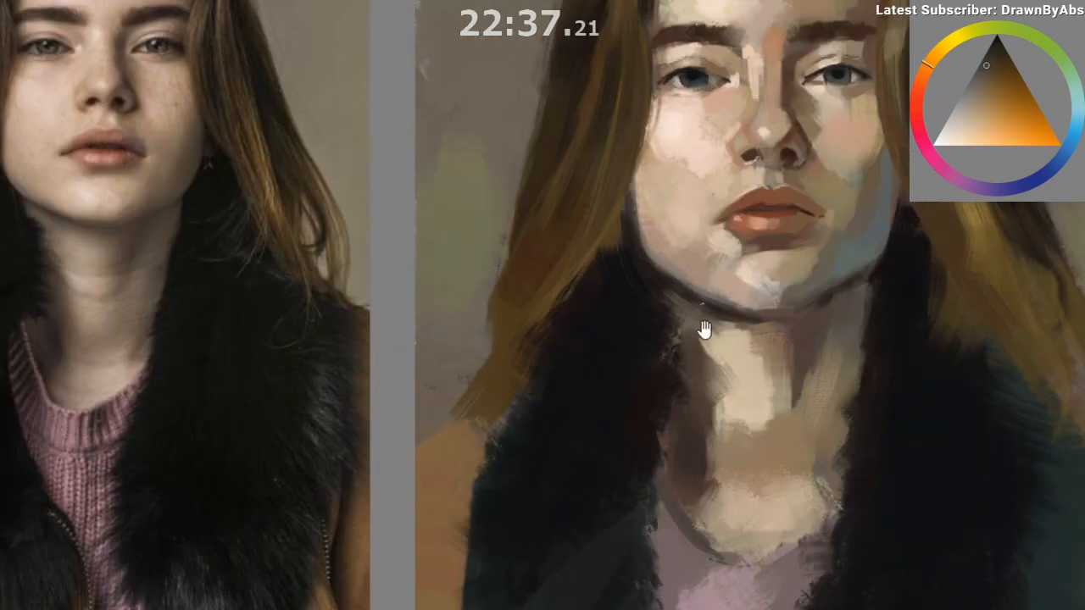
left_click_drag(661, 438, 678, 601)
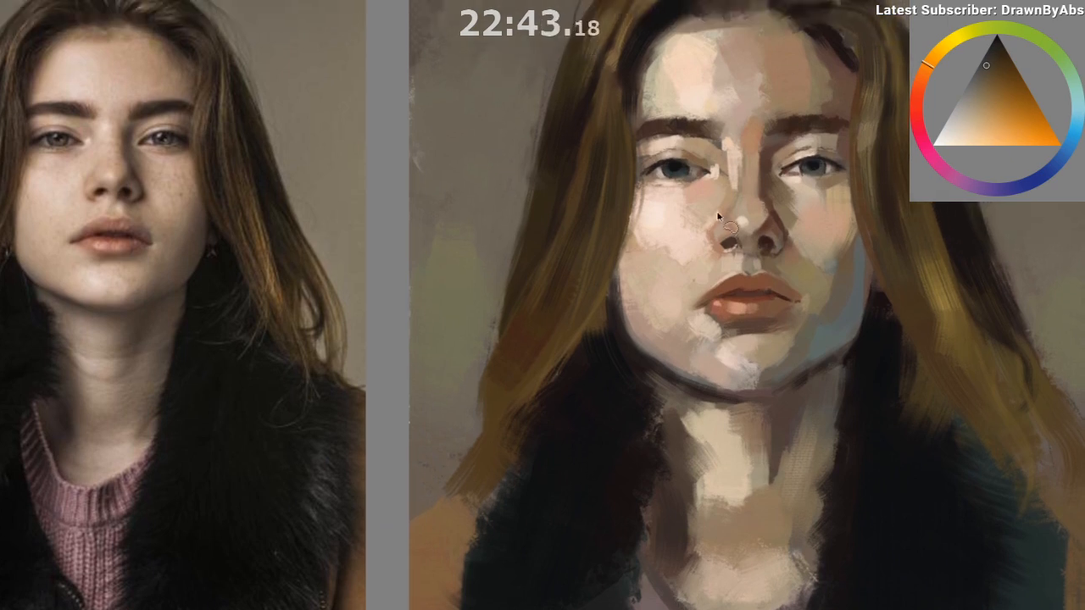
left_click_drag(627, 125, 875, 315)
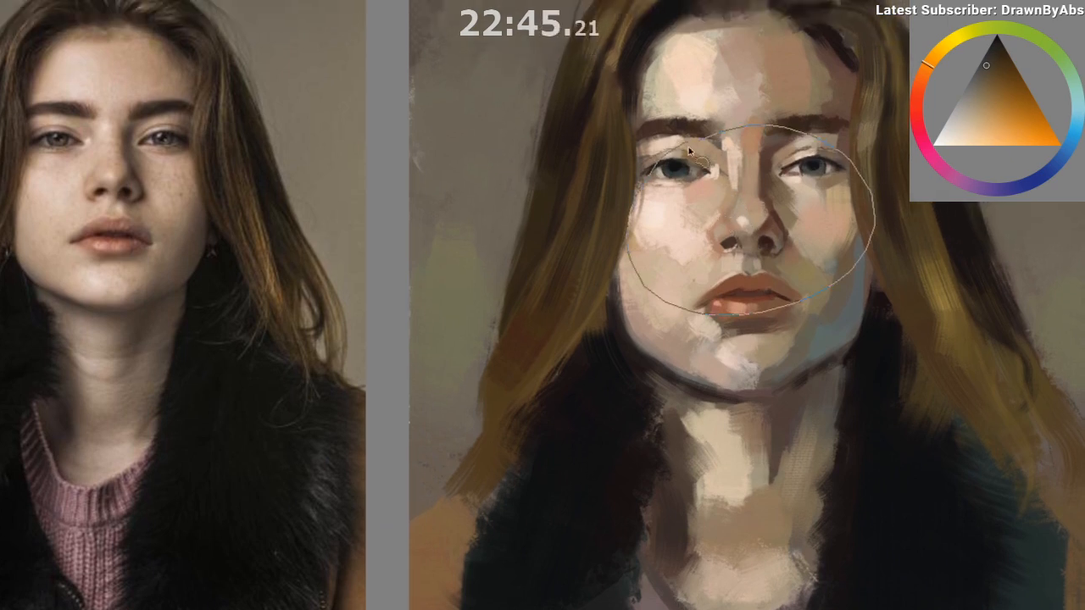
key("ctrl+shift+a")
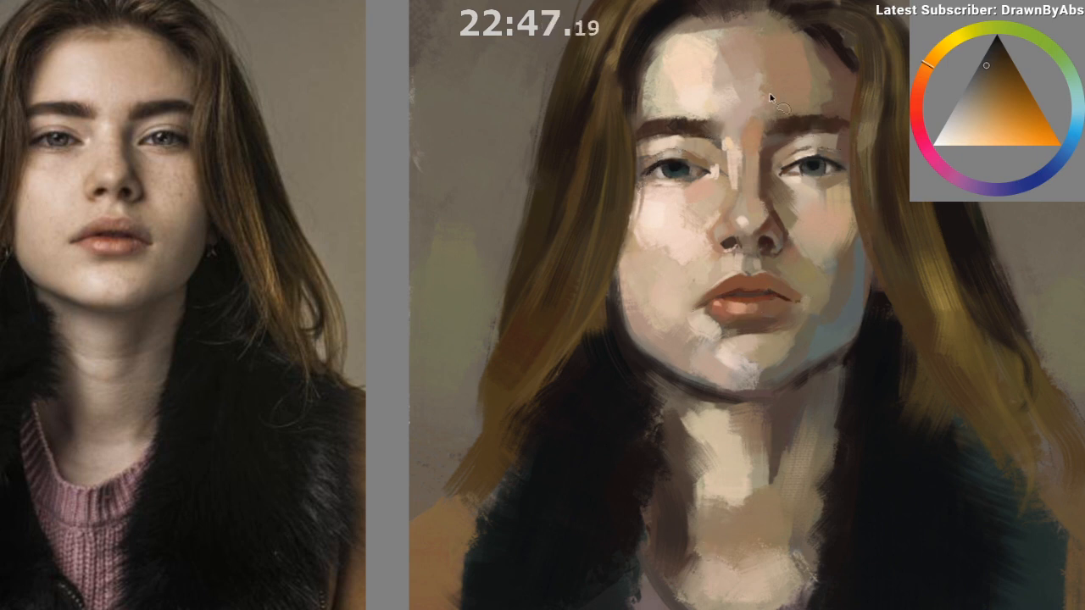
left_click_drag(685, 36, 839, 69)
key("ctrl+shift+a")
left_click_drag(688, 318, 685, 322)
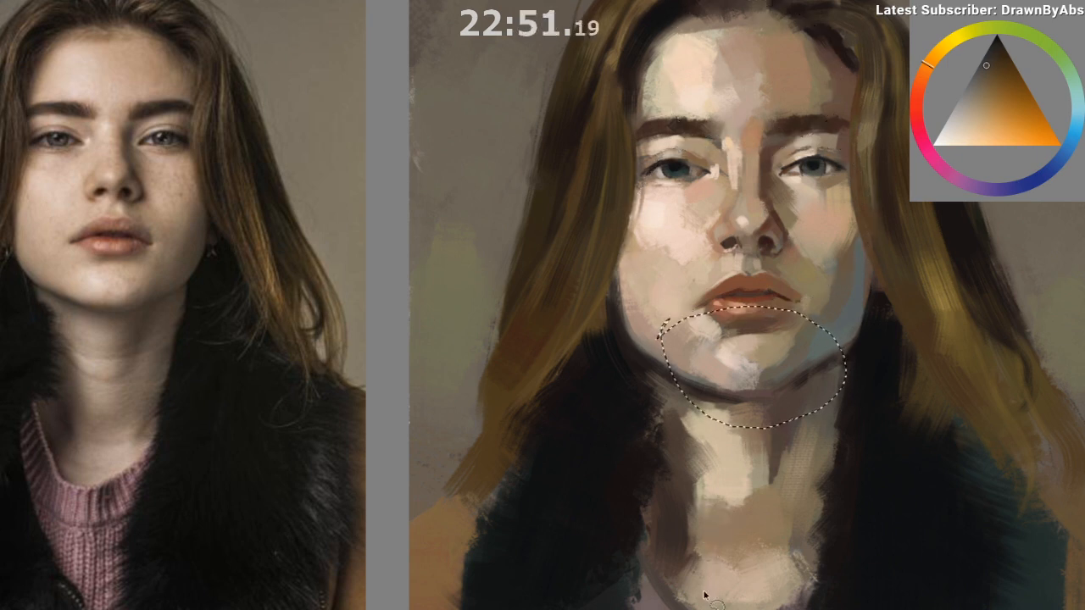
key("ctrl+shift+a")
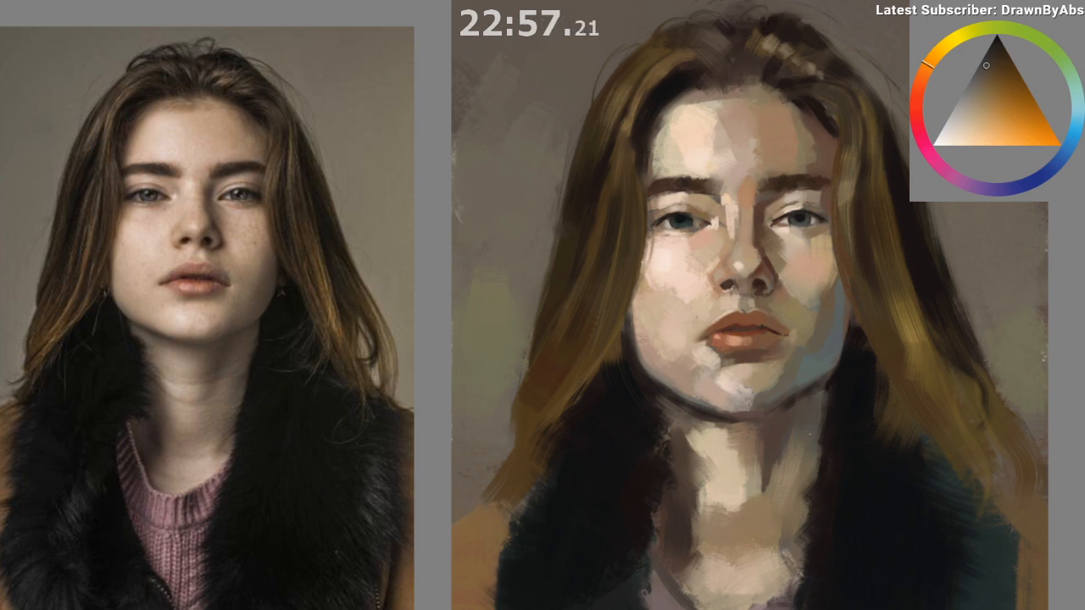
Step: Retouch the skin and upper edge around the right-hand eyebrow with brown tones sampled from the brow area
left_click_drag(799, 439, 810, 435)
left_click(769, 158, "ctrl")
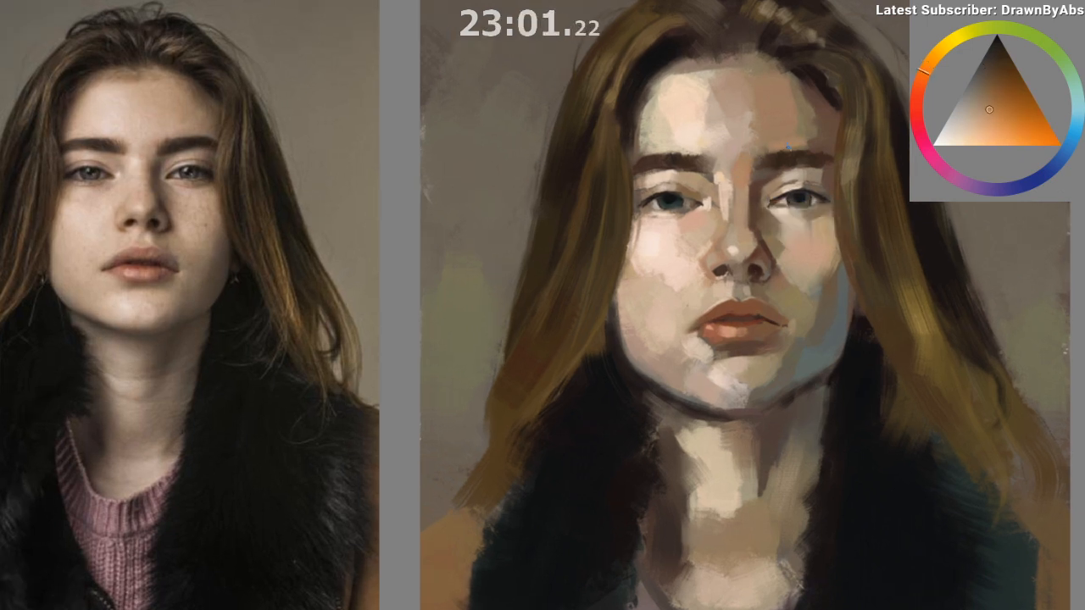
left_click(801, 138, "ctrl")
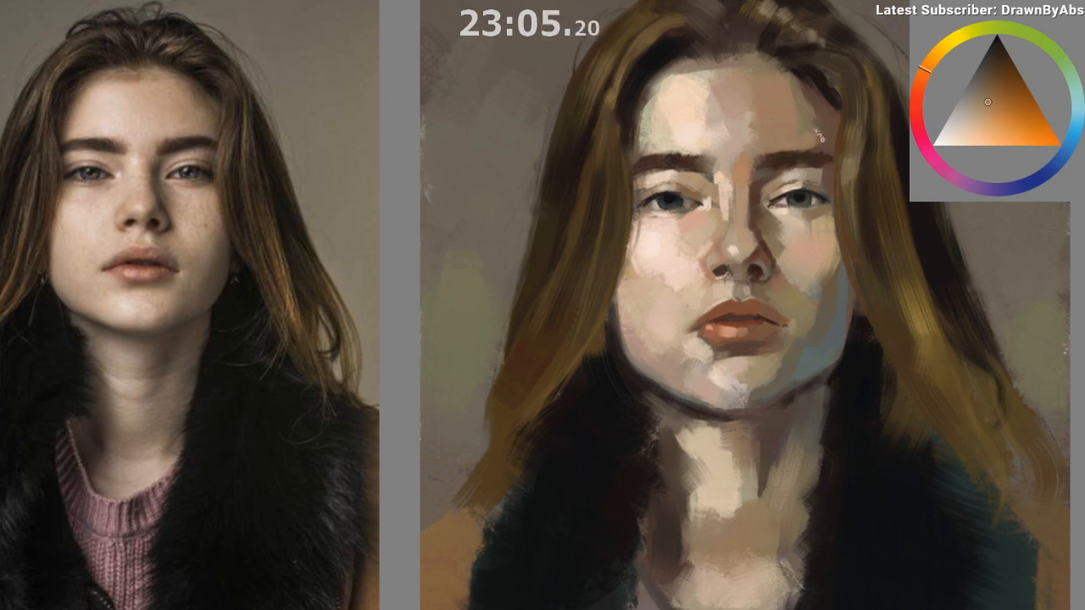
left_click(803, 149, "ctrl")
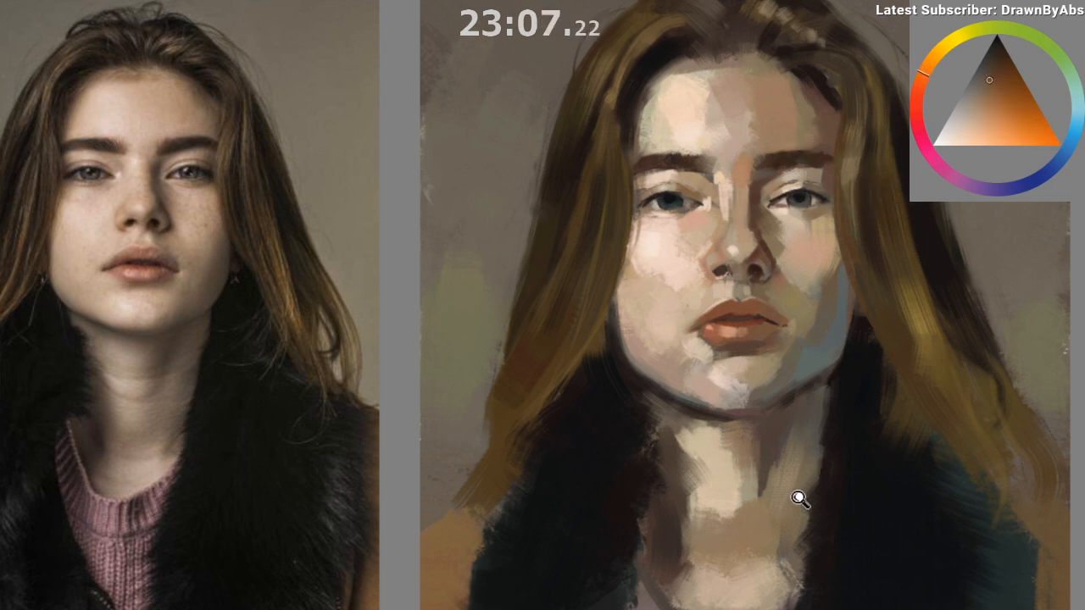
Step: Even out the left-hand cheek and jaw with skin tones sampled from that side of the face
left_click_drag(777, 525, 770, 497)
left_click(786, 524, "ctrl")
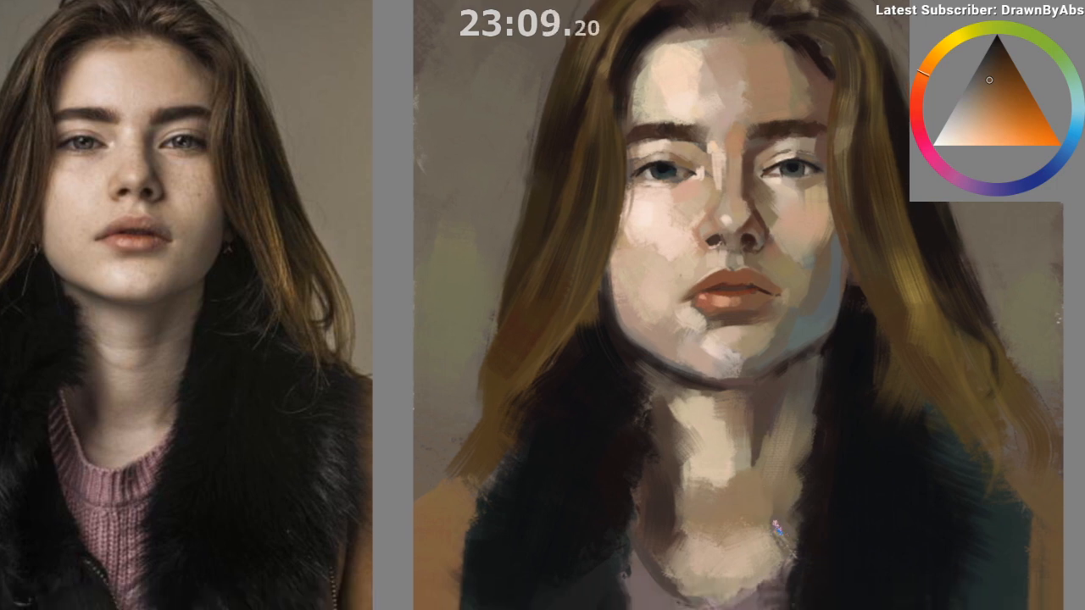
mouse_move(753, 546)
left_mouse_down()
mouse_move(751, 502)
mouse_move(741, 552)
left_mouse_up()
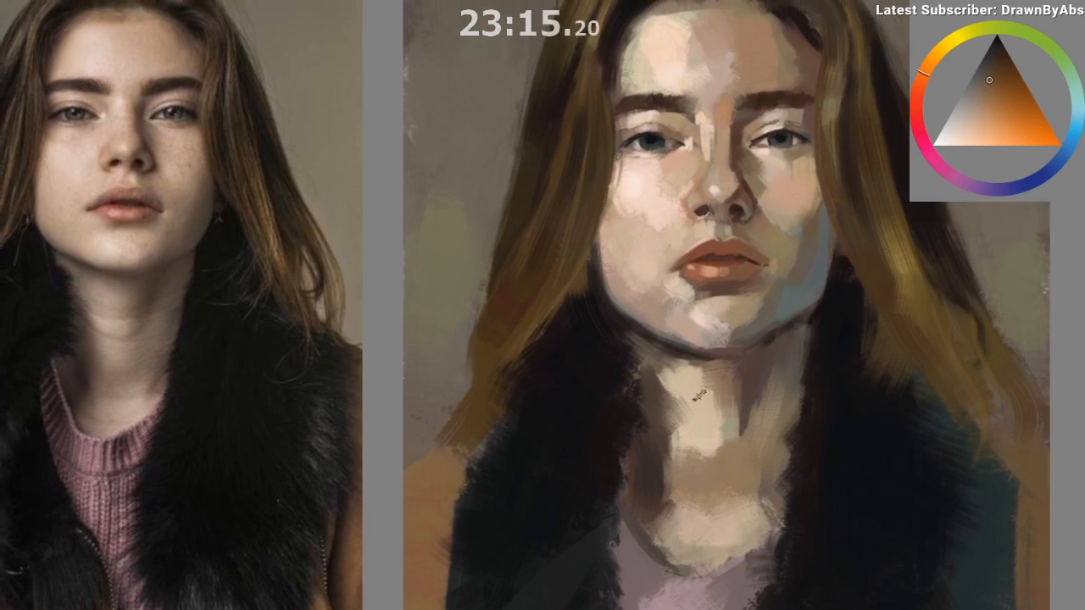
left_click(614, 275, "ctrl")
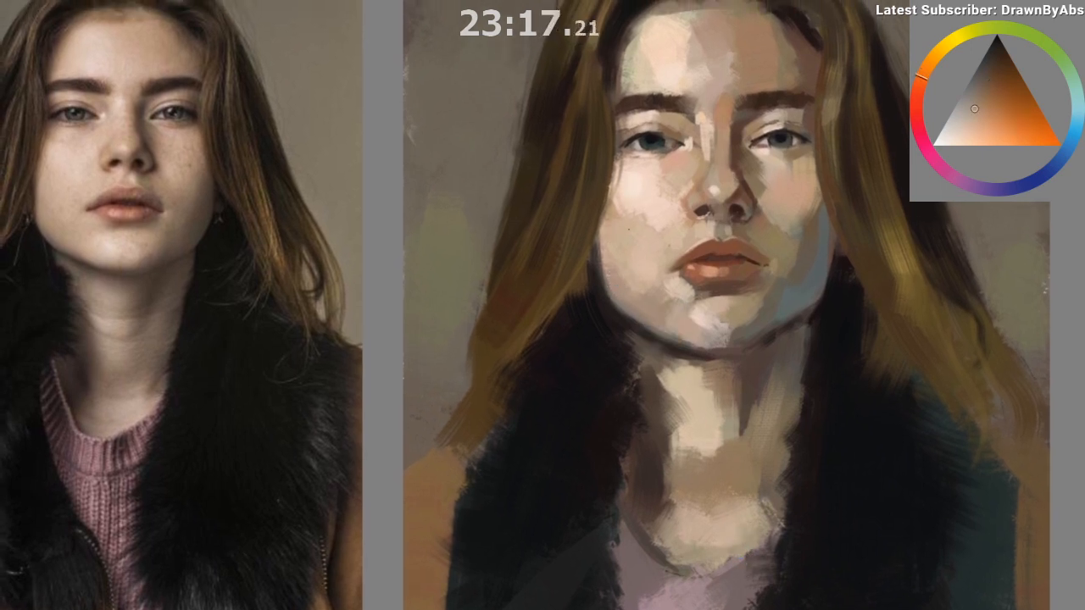
left_click(622, 219, "ctrl")
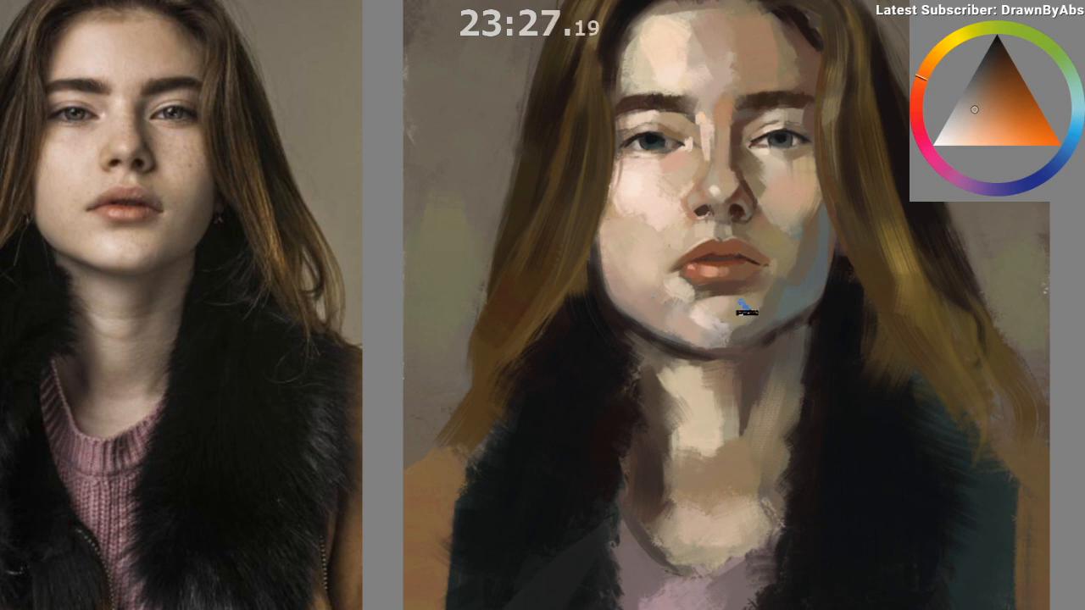
Step: Soften the shadow beside the right-hand corner of the mouth with brown tones sampled from the nearby skin
left_click(774, 285, "ctrl")
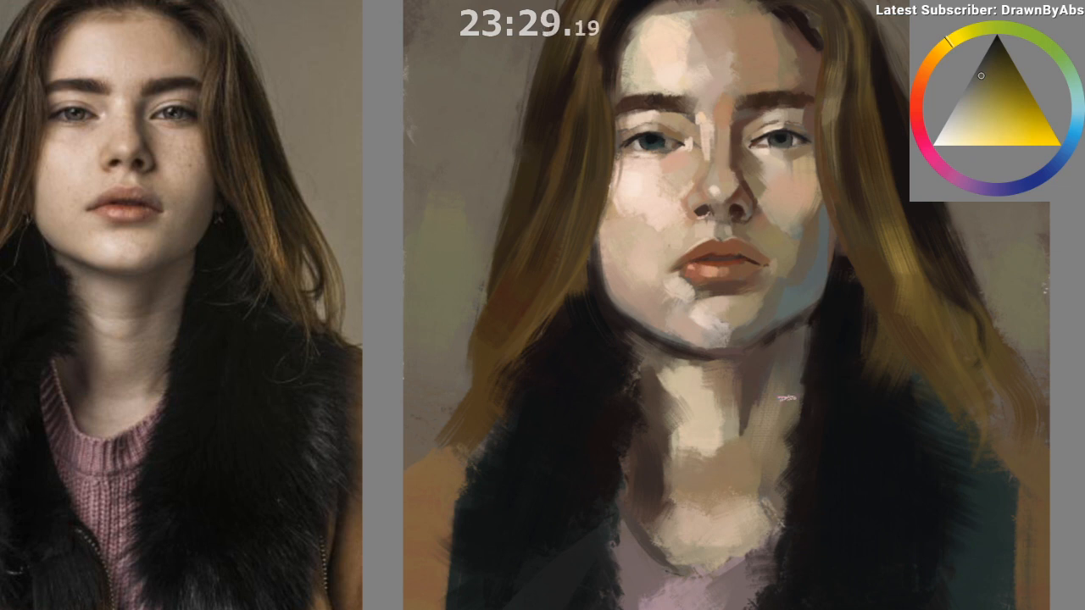
left_click_drag(795, 479, 784, 515)
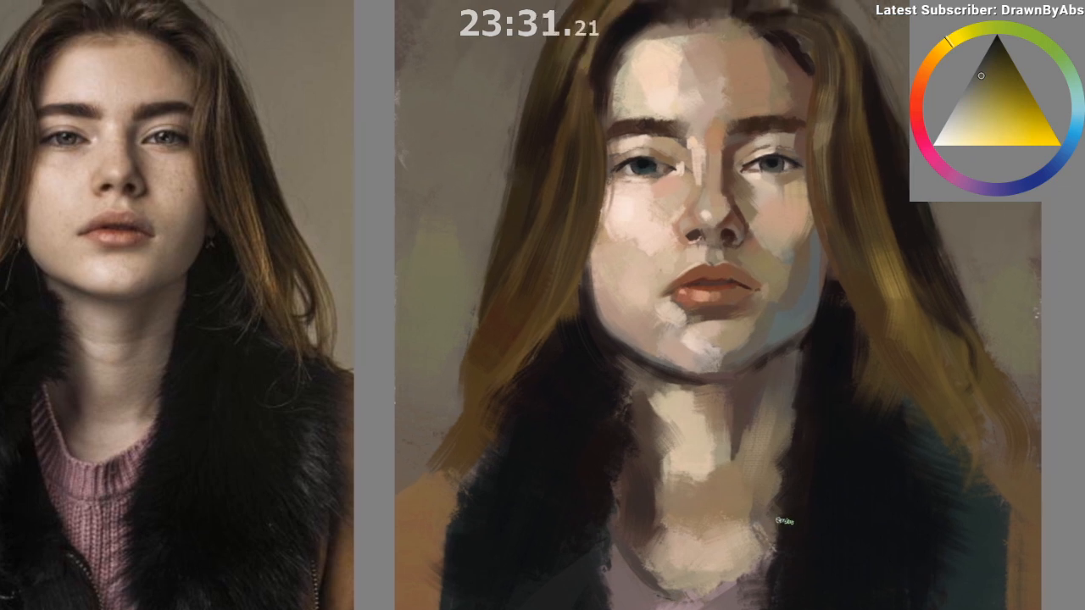
scroll(784, 518, "up", 1)
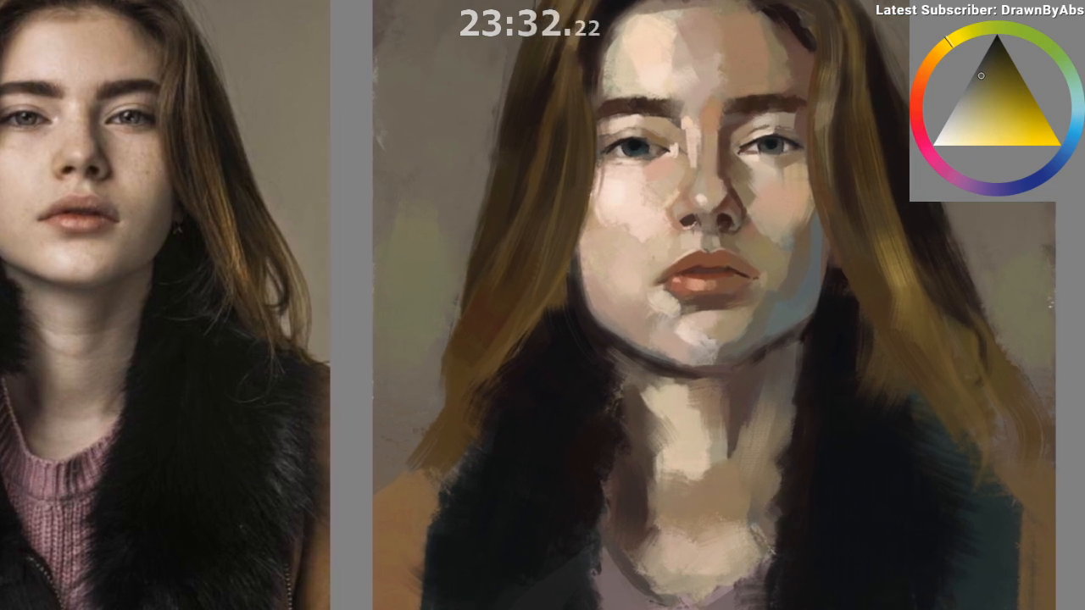
left_click(760, 255, "ctrl")
left_click(769, 254, "ctrl")
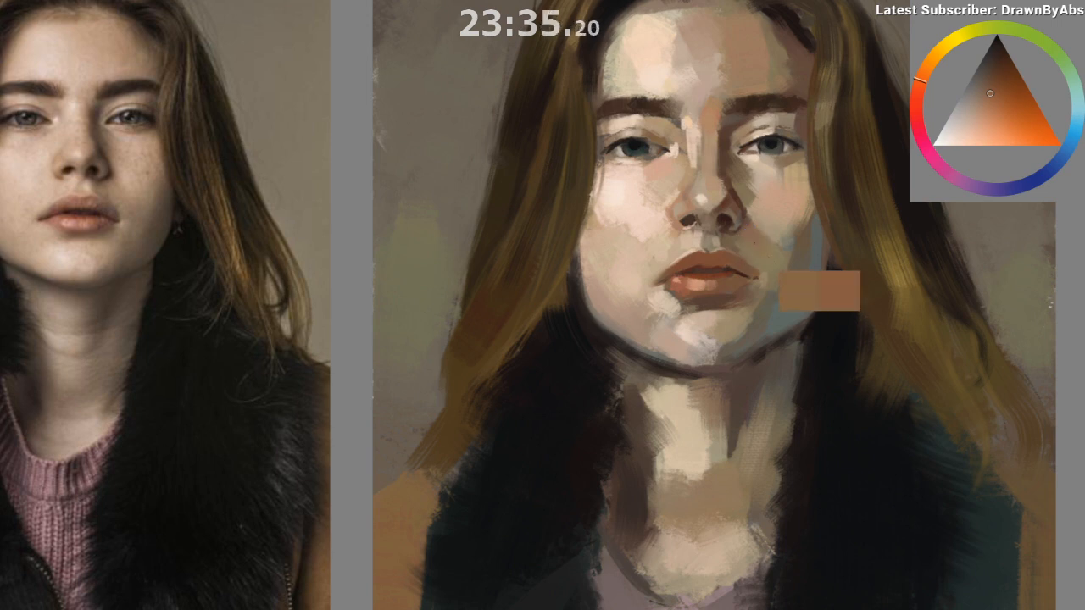
Step: Blend the lower part of the right-hand cheek with skin tones sampled beside the nose
left_click(754, 224, "ctrl")
left_click(767, 219, "ctrl")
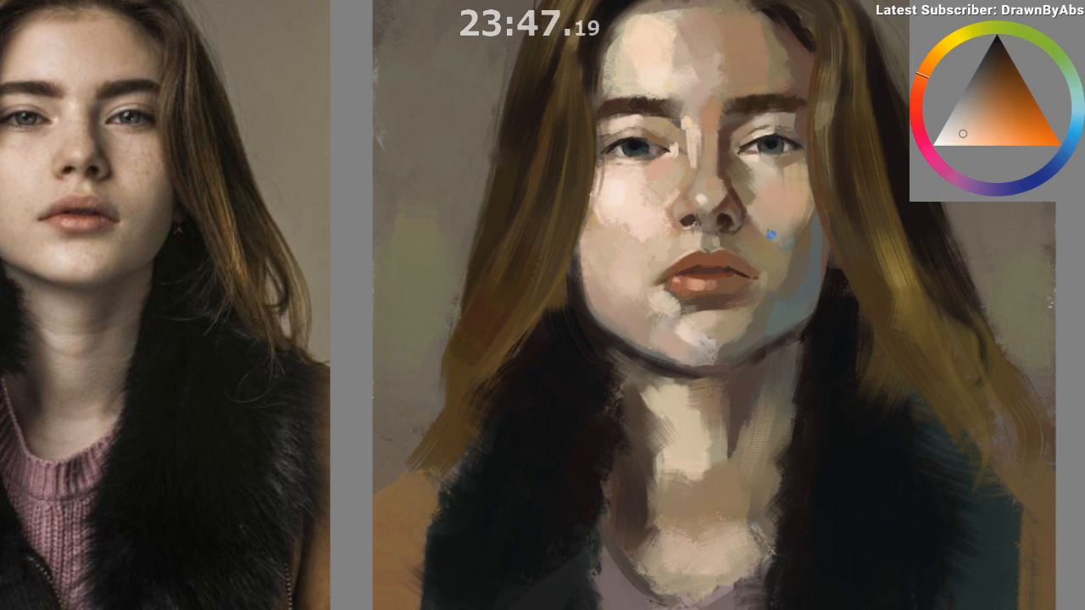
mouse_move(766, 236)
left_mouse_down()
mouse_move(770, 225)
mouse_move(759, 223)
left_mouse_up()
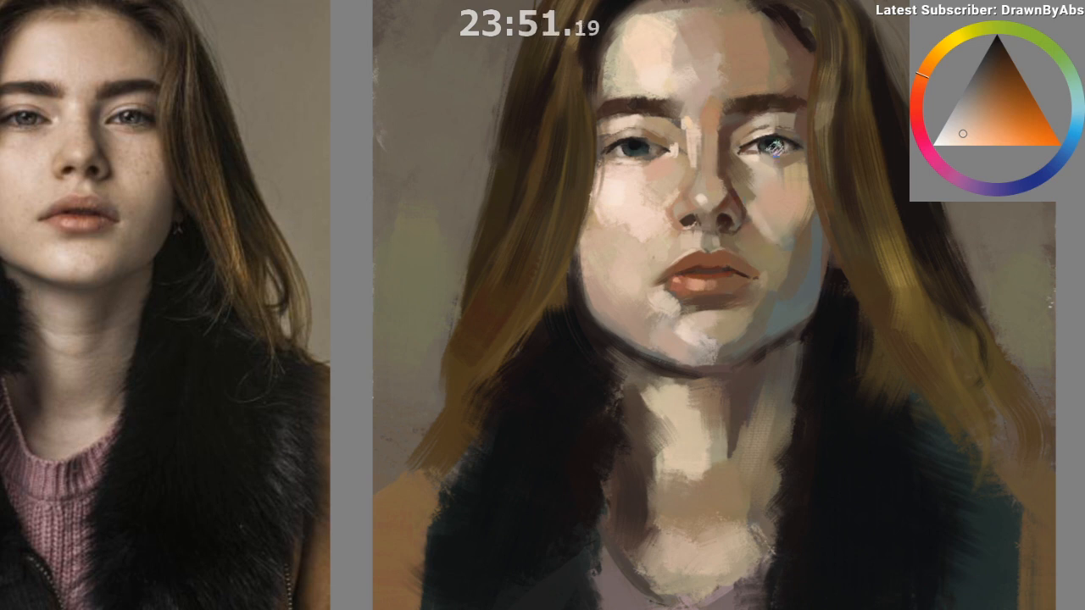
Step: Blend the right-hand cheek beside the nose with a light brown skin tone sampled from that cheek
key("m")
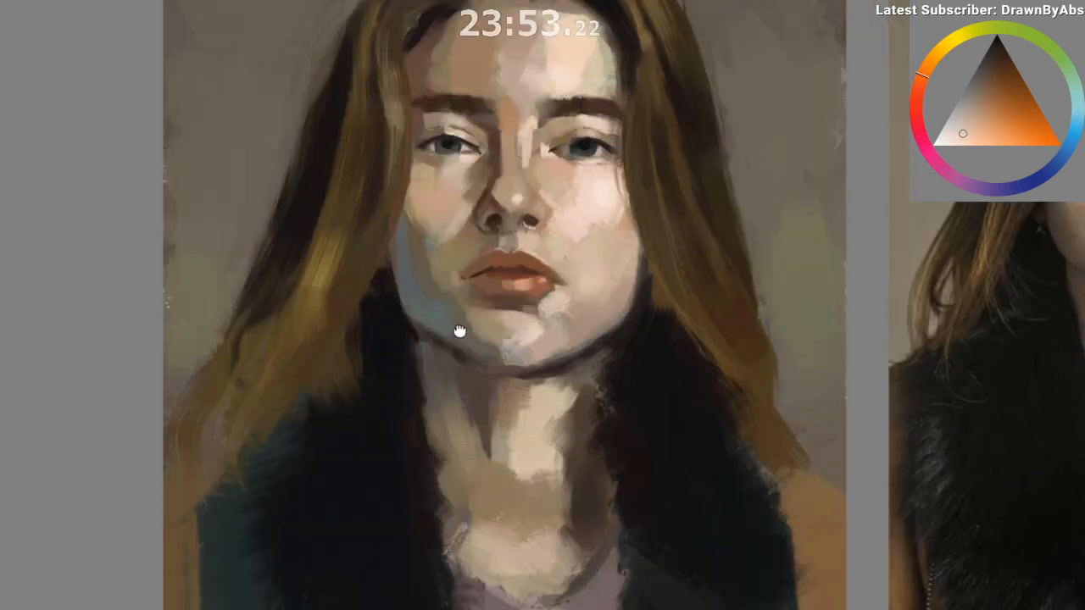
left_click_drag(457, 331, 421, 134)
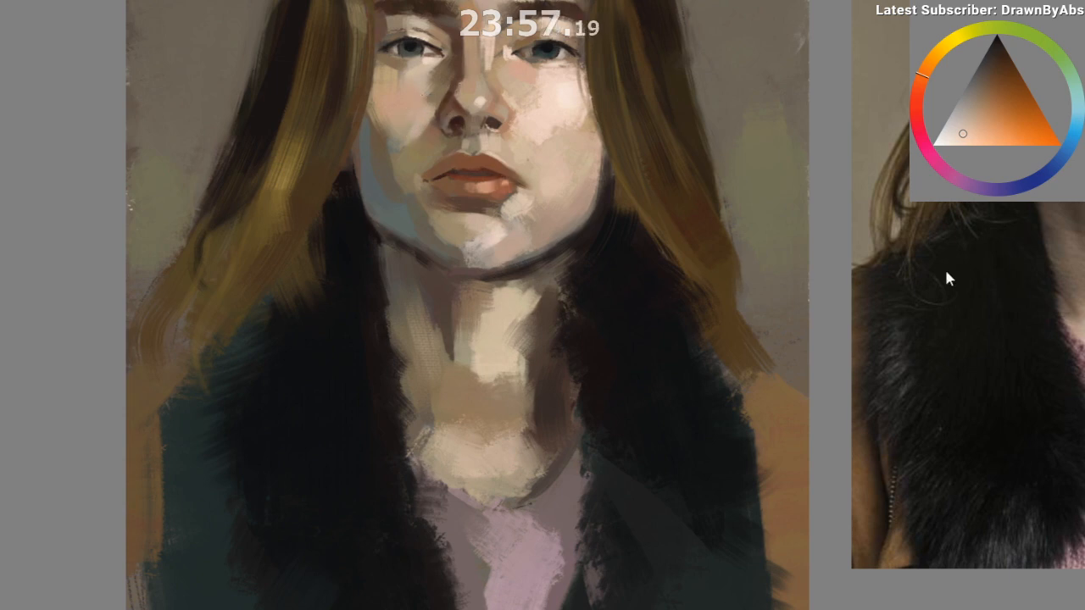
scroll(433, 100, "up", 4)
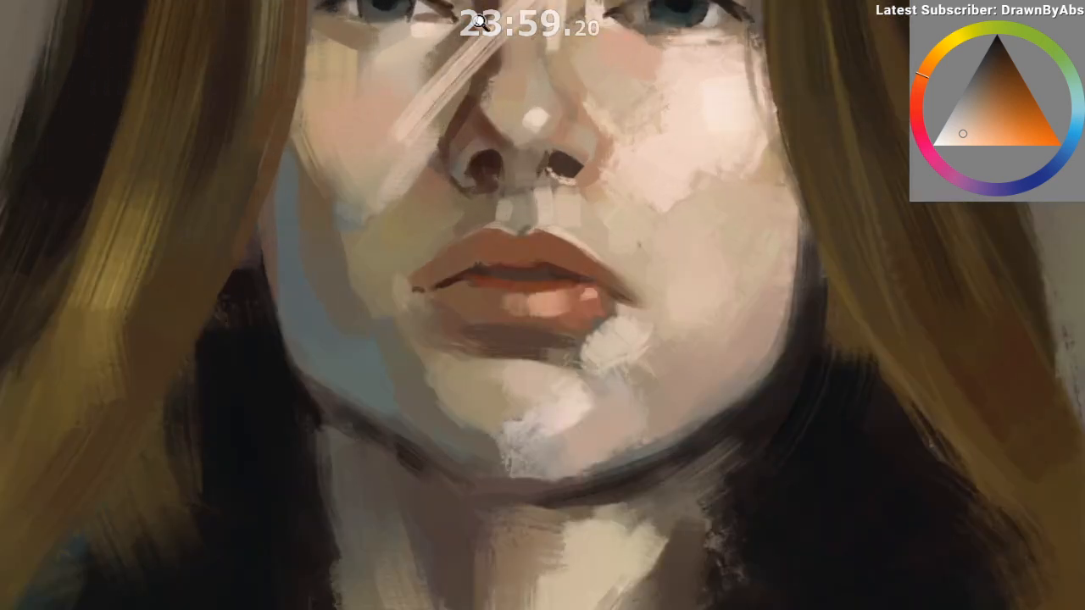
left_click(418, 154, "ctrl")
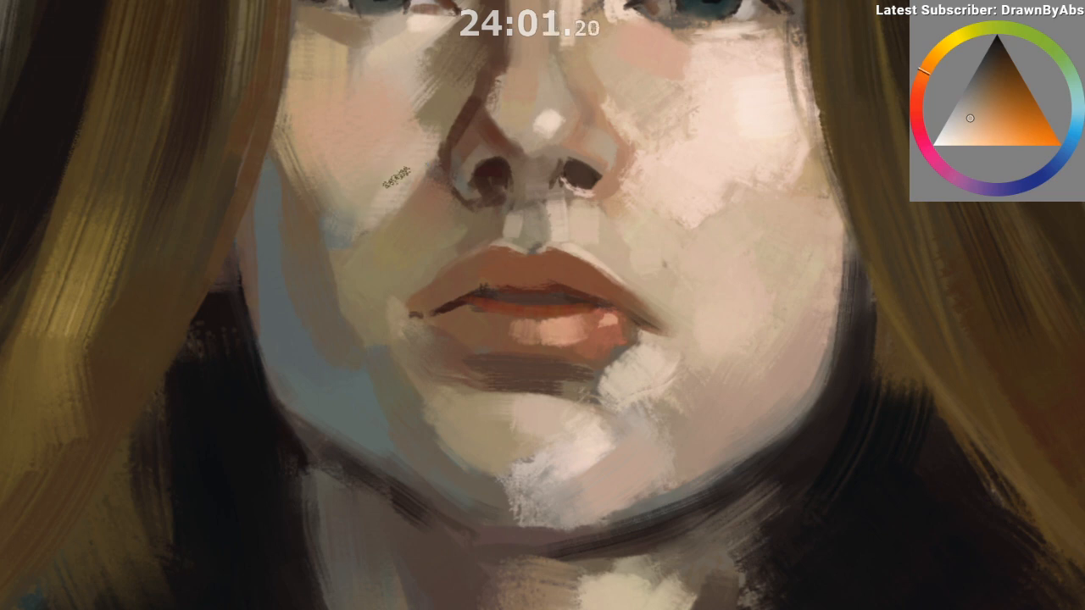
left_click_drag(402, 314, 416, 472)
key("m")
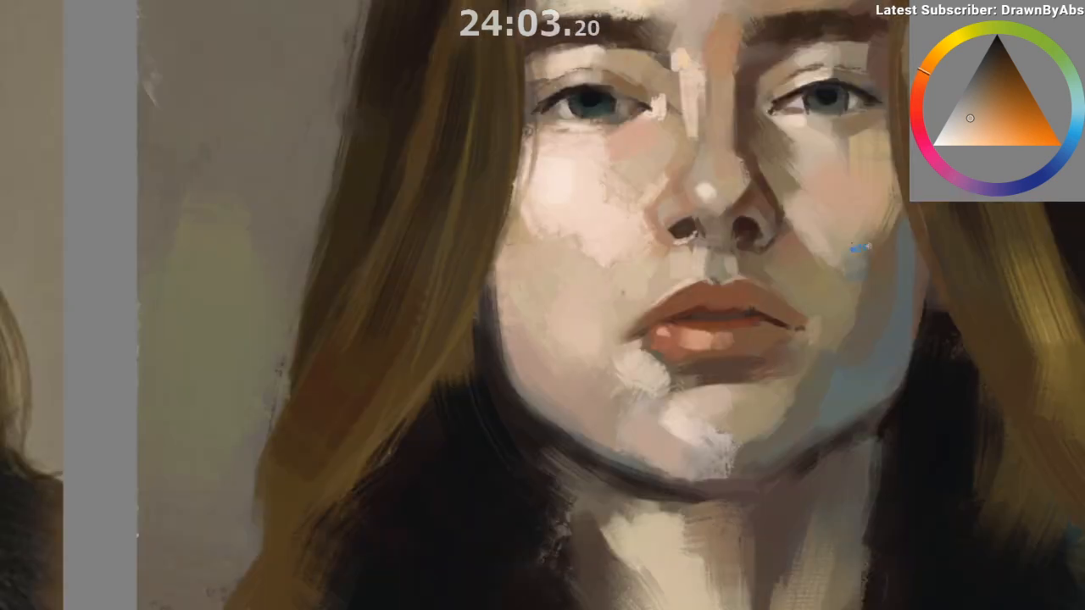
left_click_drag(809, 344, 780, 357)
Step: Even out the lit area of the right-hand cheek with a pale skin tone sampled from the cheek
left_click(791, 251, "ctrl")
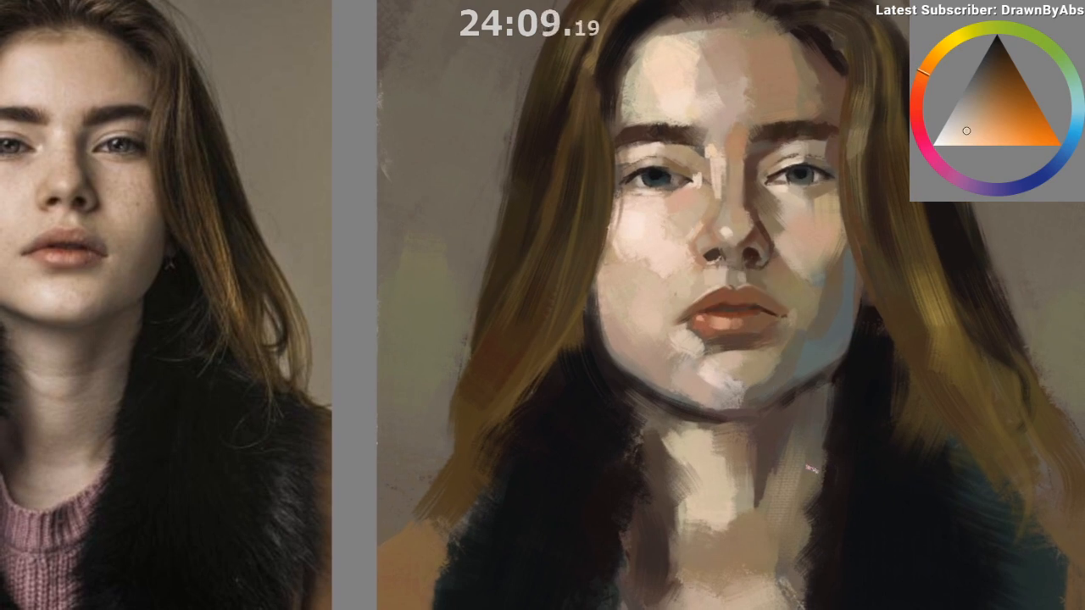
left_click_drag(805, 484, 799, 489)
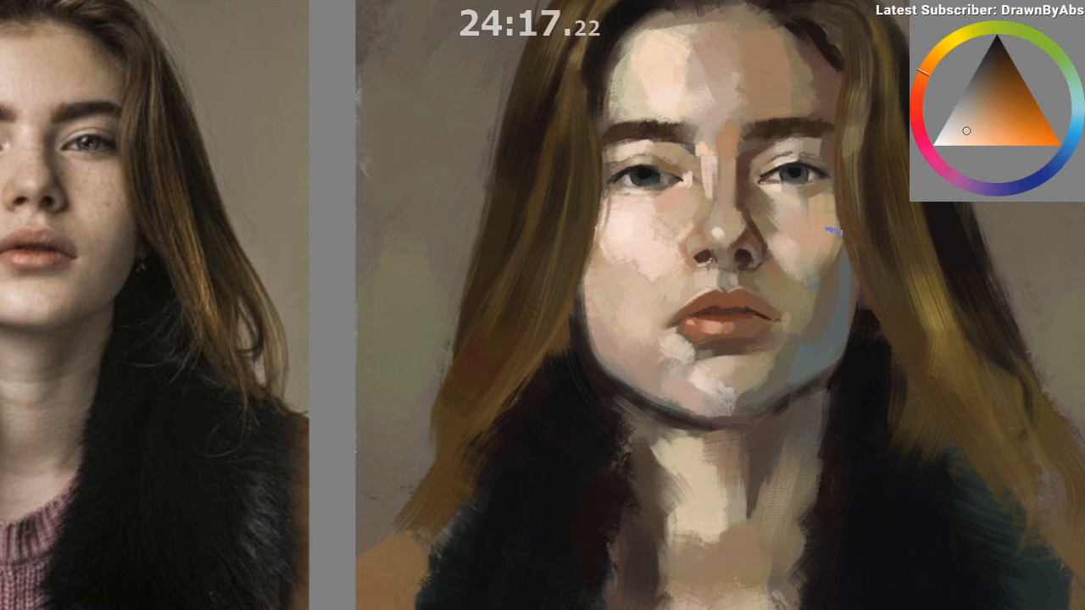
left_click_drag(801, 255, 802, 238)
left_click_drag(805, 428, 835, 406)
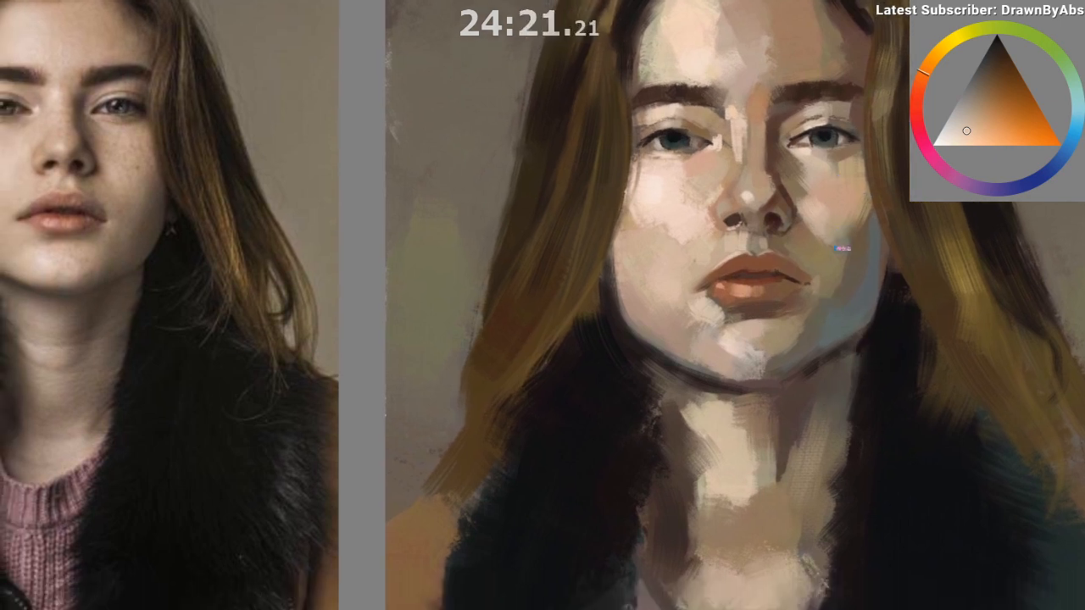
left_click_drag(852, 359, 752, 406)
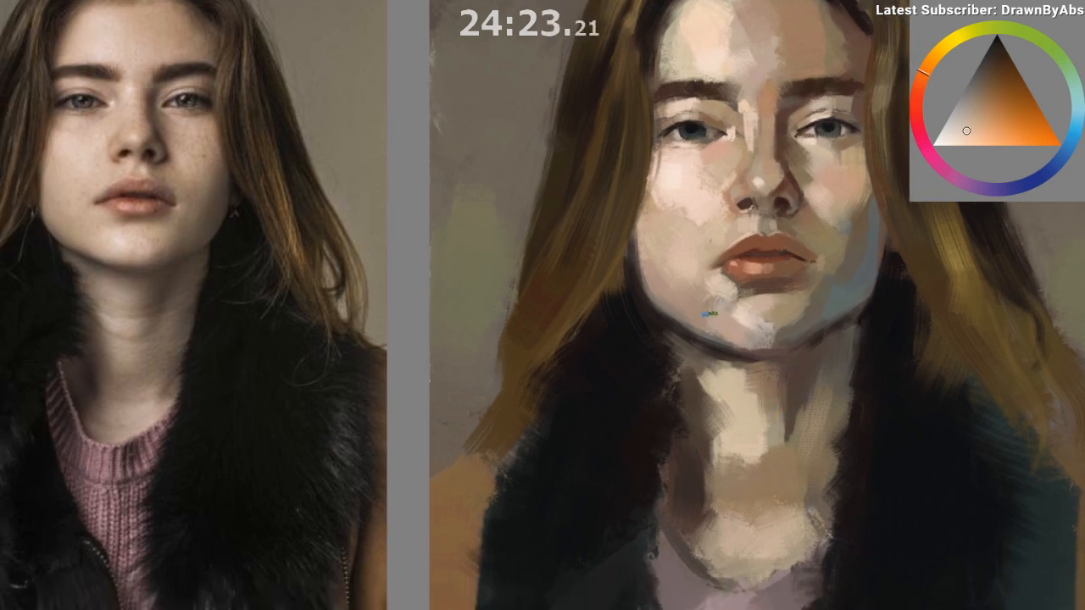
left_click_drag(678, 423, 630, 456)
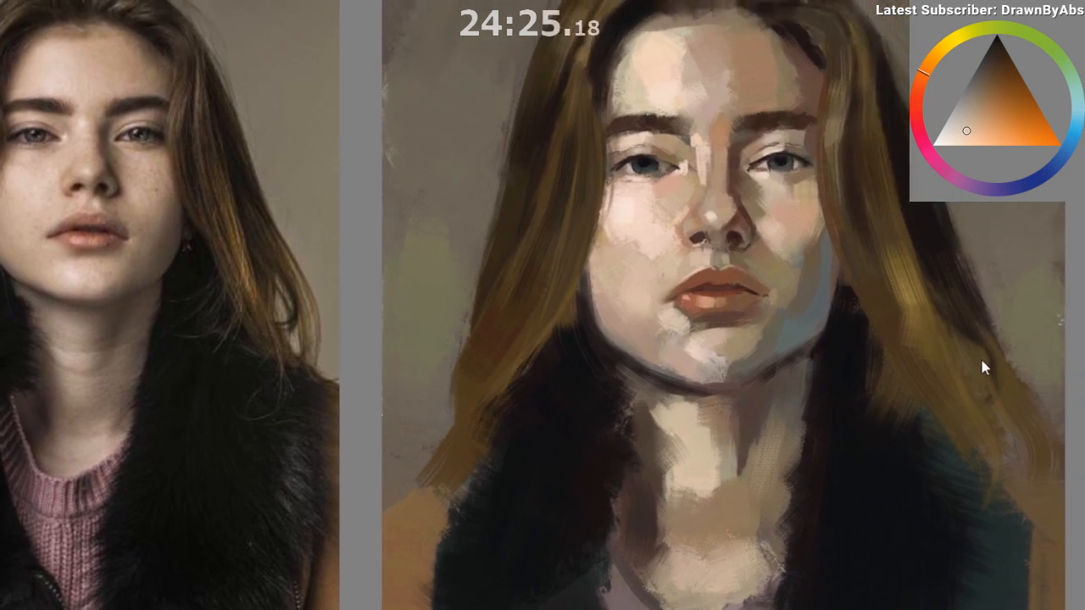
Step: Refine the outer part of the right-hand cheek with brown and skin tones sampled along the edge of the face
left_click(820, 240, "alt")
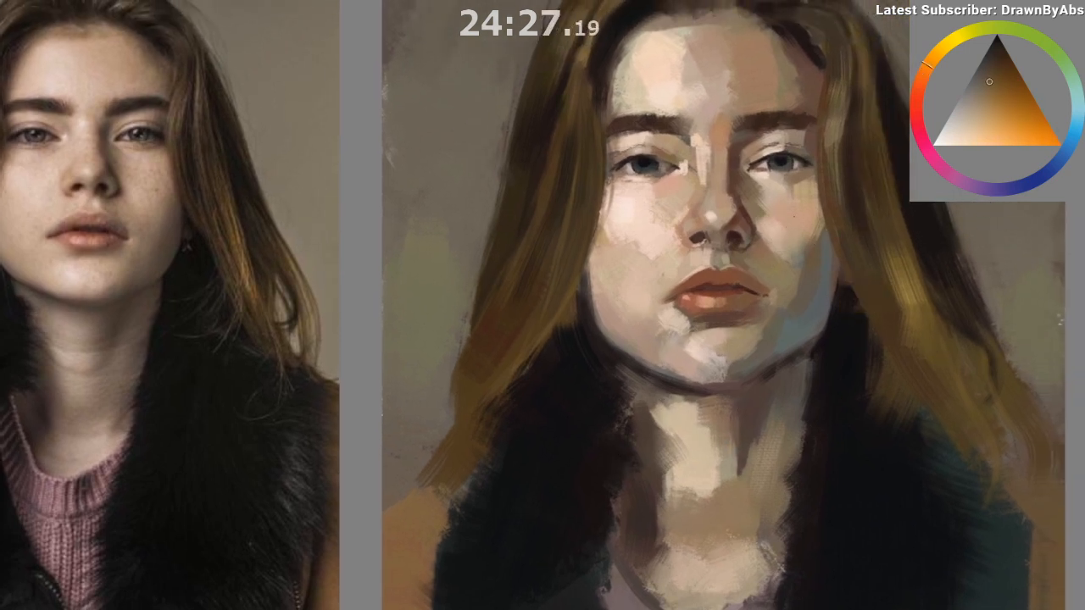
left_click_drag(788, 430, 766, 450)
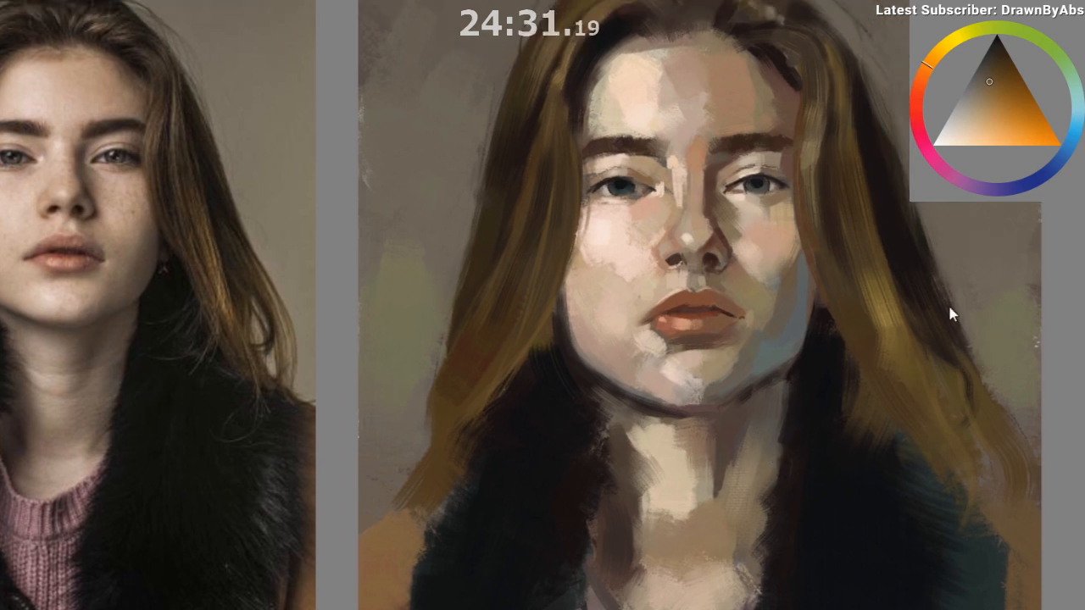
left_click_drag(782, 238, 778, 255)
left_click_drag(805, 449, 807, 429)
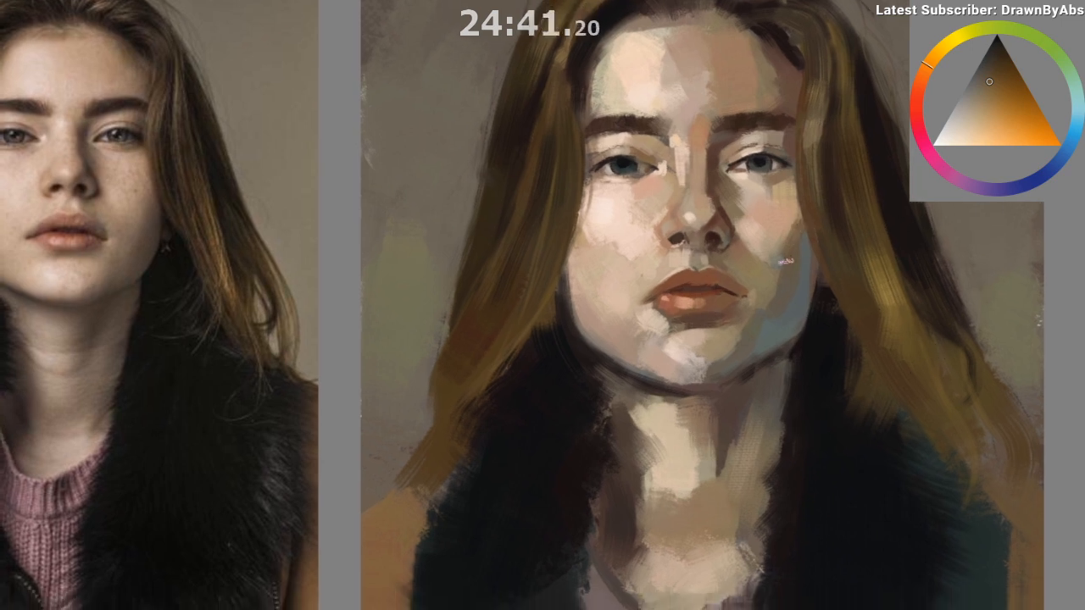
left_click(798, 241, "ctrl")
left_click_drag(918, 96, 919, 78)
left_click(793, 252, "ctrl")
left_click(781, 466, "ctrl")
Step: Touch up the left-hand jaw and neck edge in the mirrored view with dark brown and skin tones sampled there
mouse_move(796, 532)
left_mouse_down()
mouse_move(551, 523)
mouse_move(436, 561)
mouse_move(450, 491)
mouse_move(474, 515)
left_mouse_up()
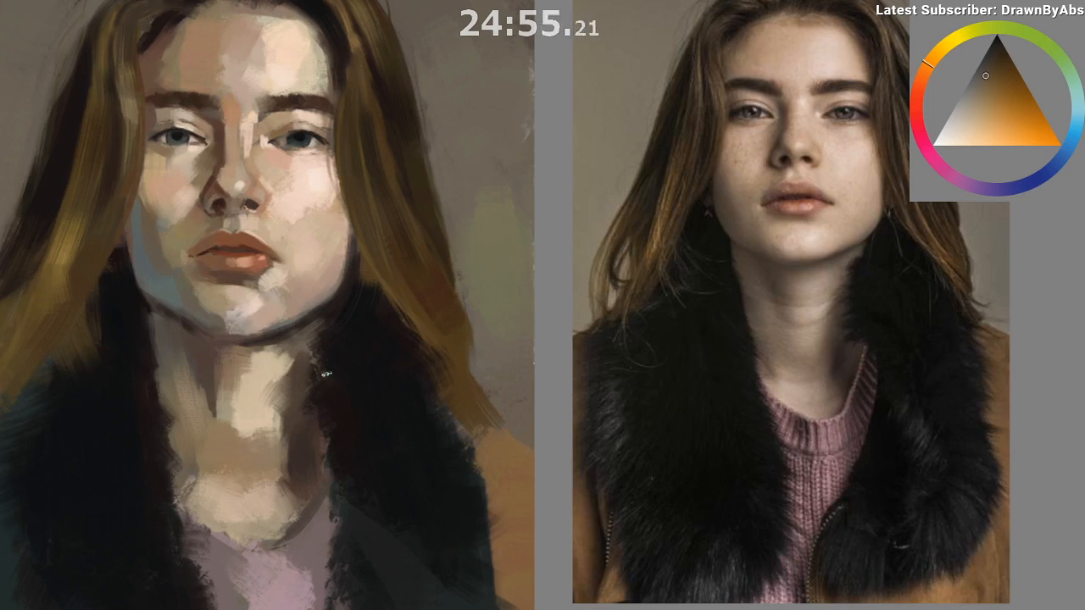
left_click(312, 318, "ctrl")
left_click(314, 319, "ctrl")
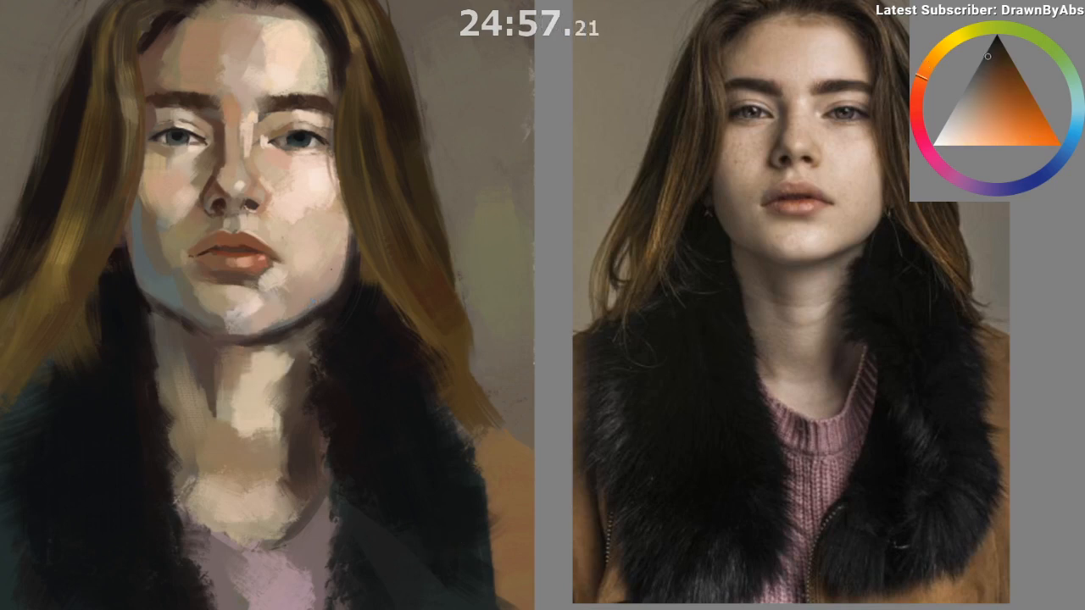
left_click(329, 246, "ctrl")
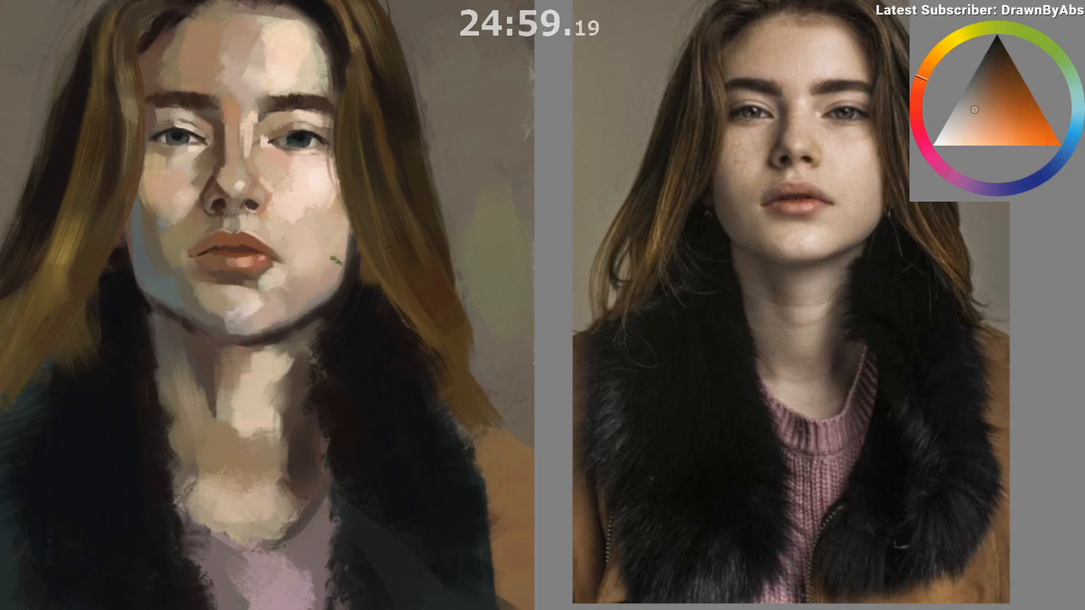
Step: Refine the inner corner and upper lid of the right-hand eye with skin and brown tones sampled around it
key("m")
left_click_drag(576, 443, 340, 471)
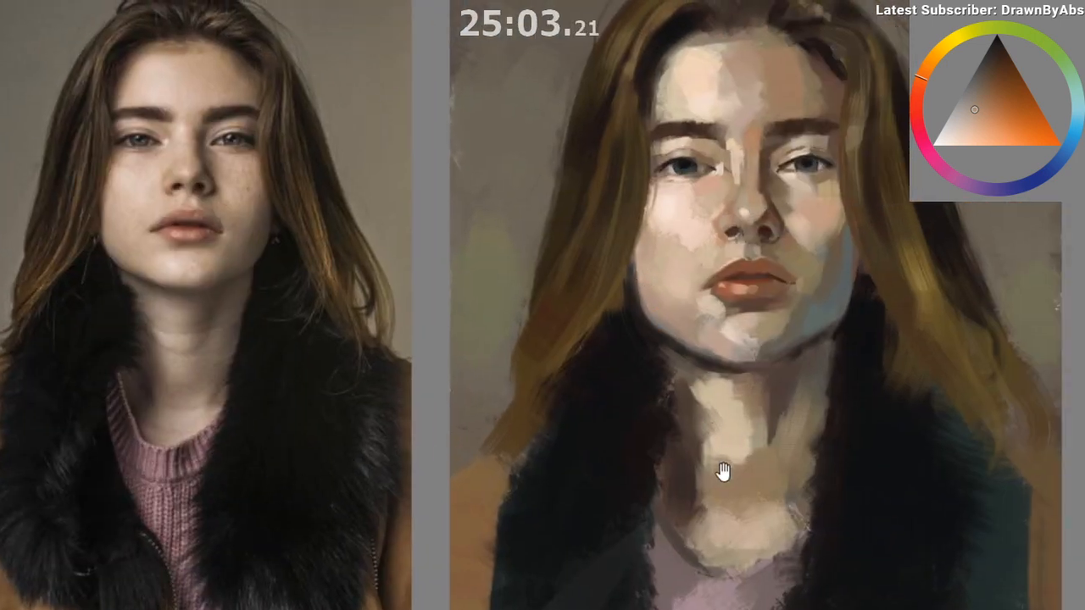
left_click_drag(721, 472, 720, 546)
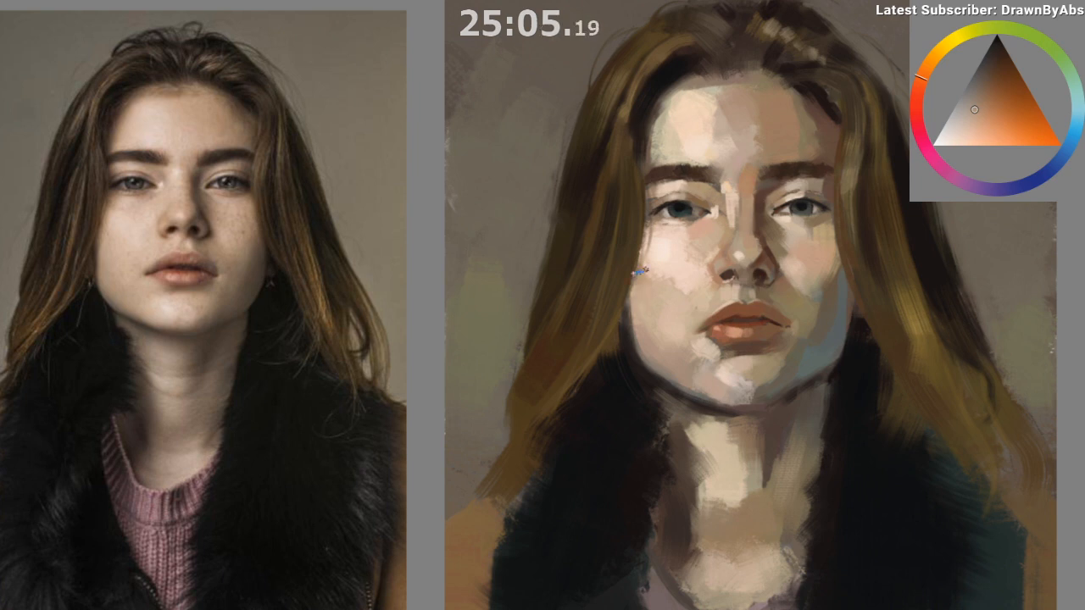
left_click_drag(752, 533, 744, 533)
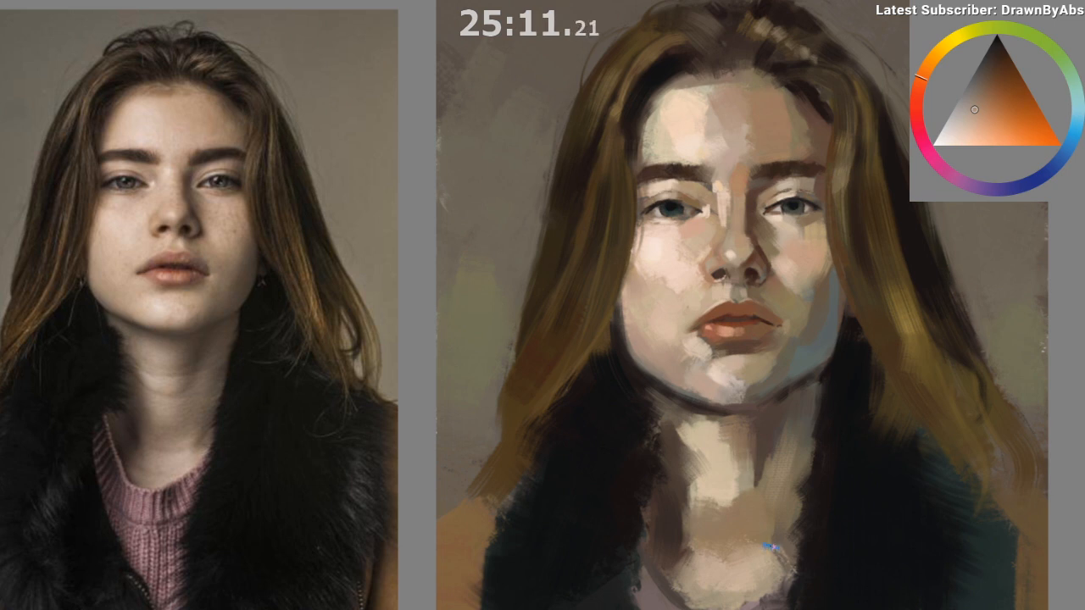
mouse_move(778, 181)
left_mouse_down()
mouse_move(771, 192)
mouse_move(790, 194)
left_mouse_up()
left_click(750, 198, "ctrl")
left_click(778, 225, "ctrl")
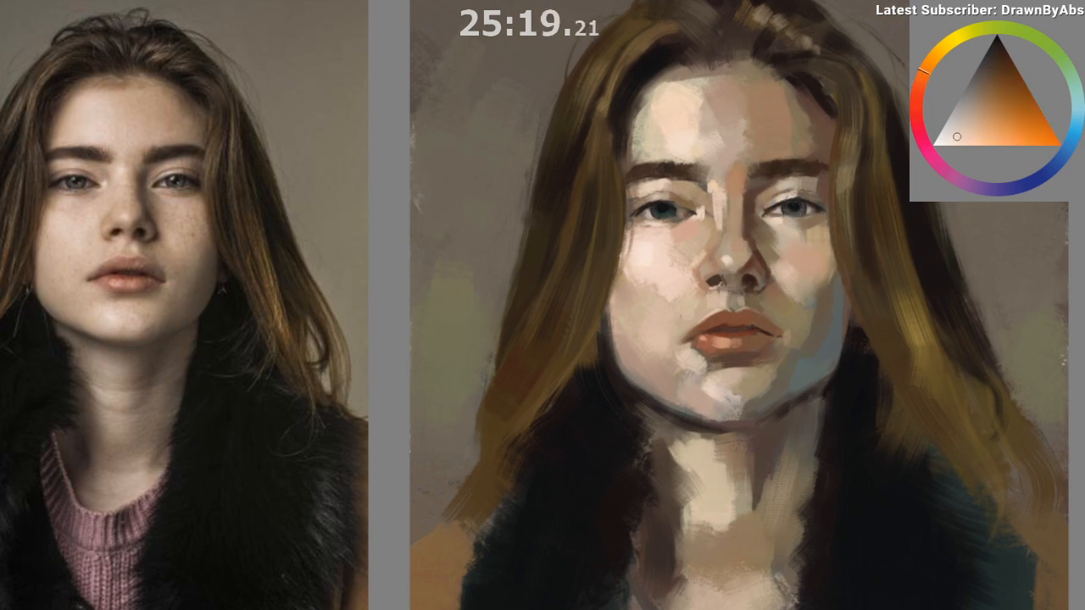
left_click(760, 206, "ctrl")
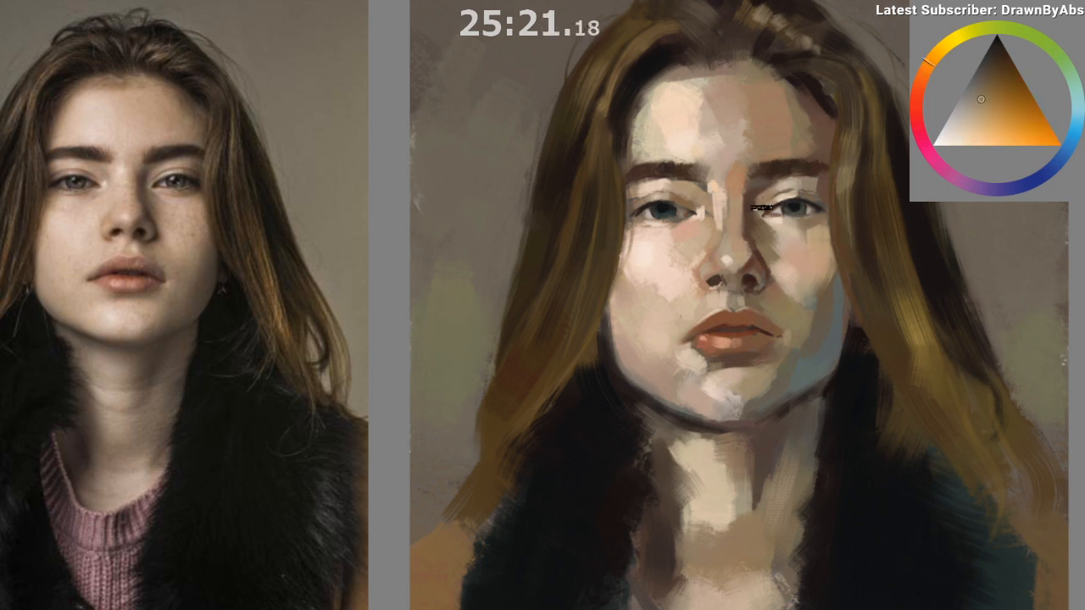
left_click(814, 188, "ctrl")
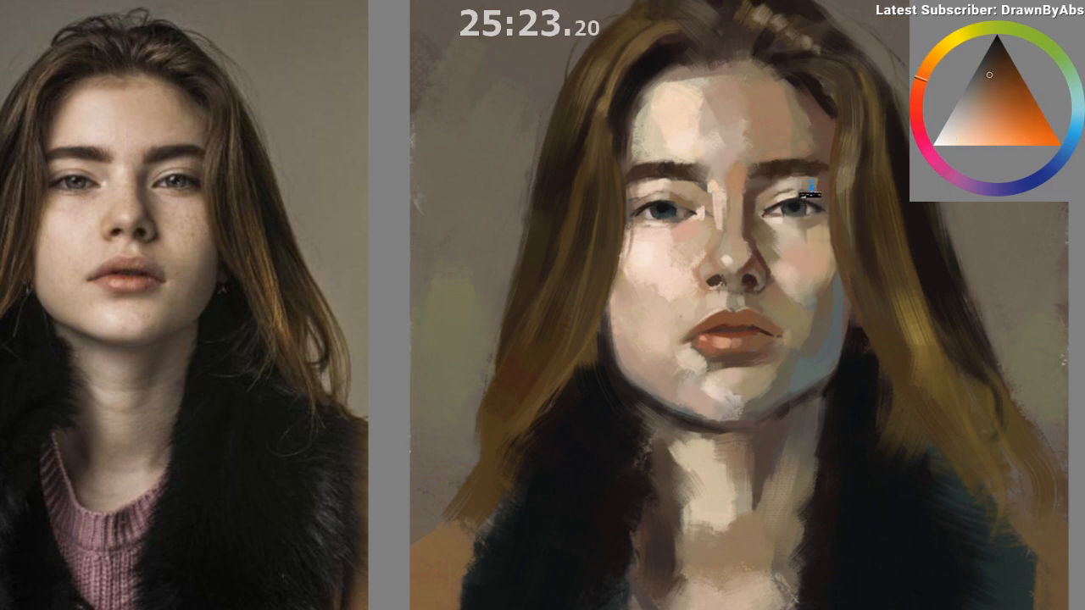
left_click_drag(811, 187, 824, 181)
Step: Rework the hair edge at the right-hand temple with dark and golden brown tones sampled from the hair
mouse_move(827, 564)
left_mouse_down()
mouse_move(818, 580)
mouse_move(832, 432)
left_mouse_up()
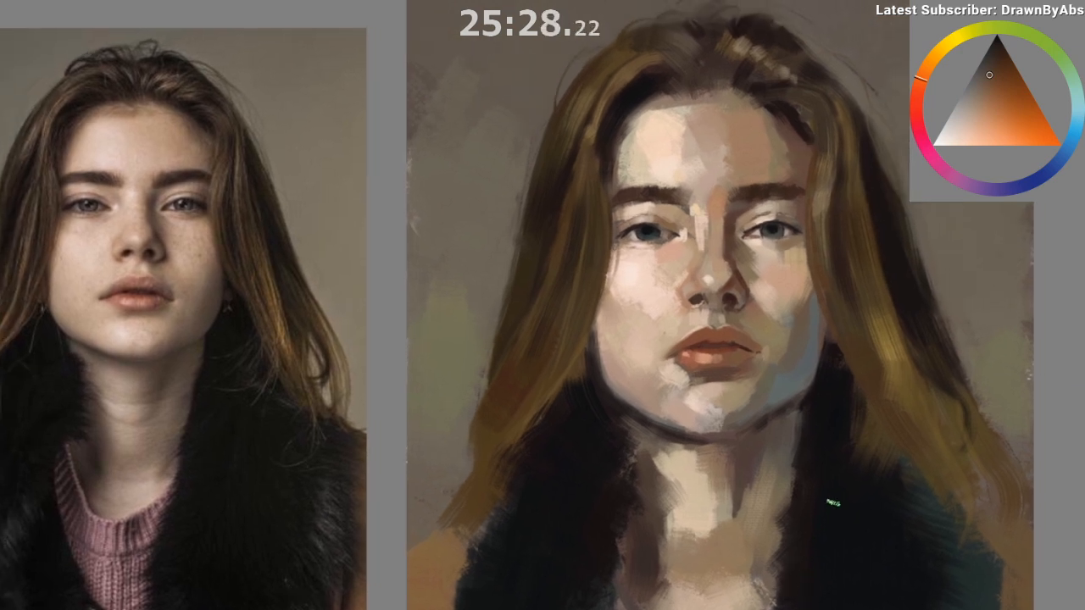
left_click(813, 127, "ctrl")
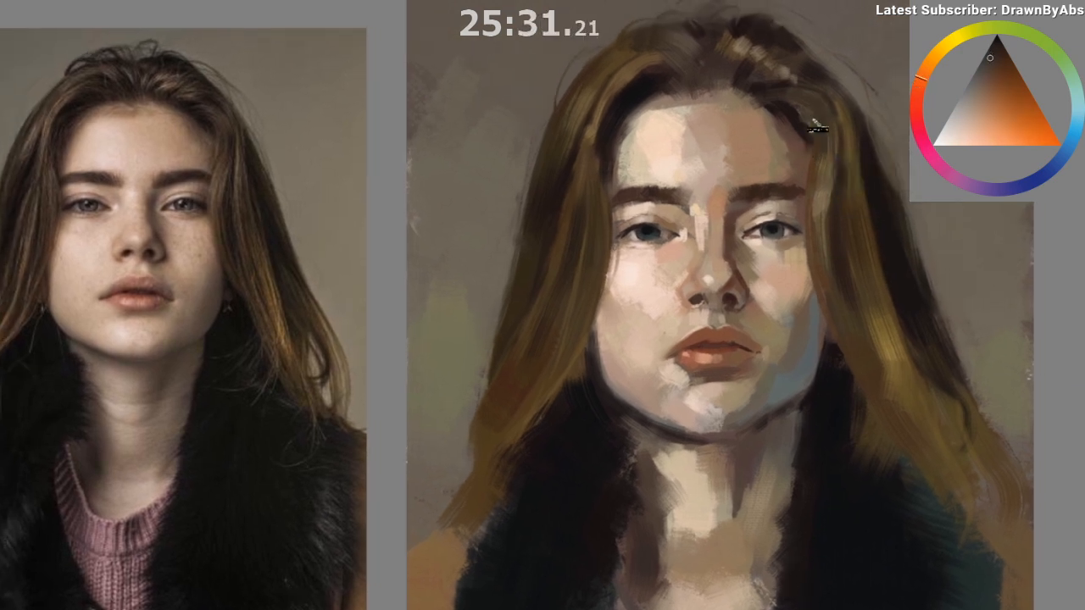
left_click(810, 133, "ctrl")
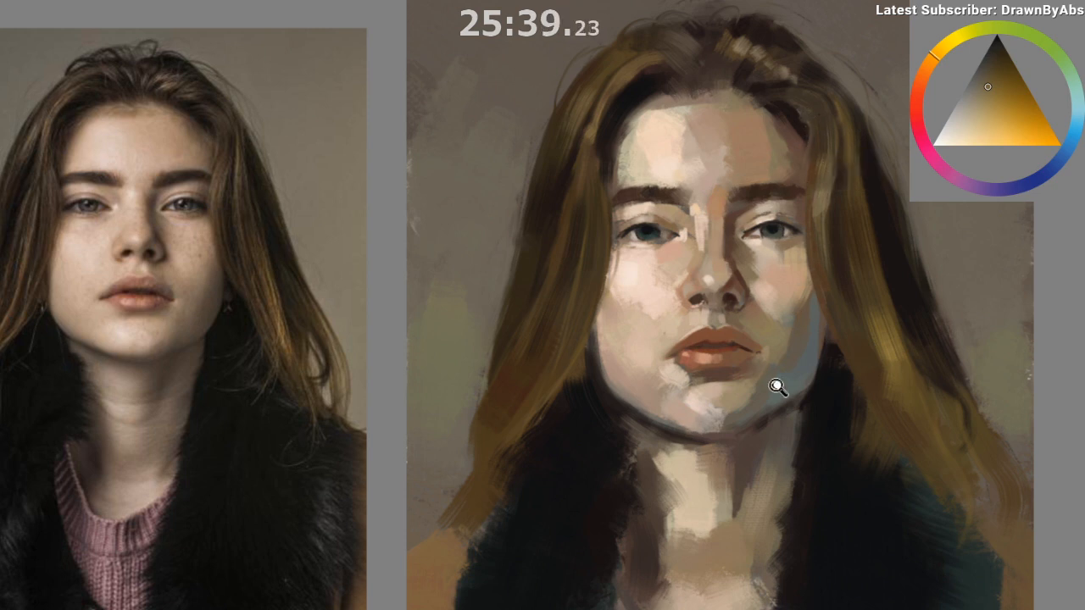
Step: Refine the hairline above the forehead with very dark brown tones sampled from the hair roots
mouse_move(779, 388)
left_mouse_down()
mouse_move(770, 535)
mouse_move(757, 502)
mouse_move(752, 580)
mouse_move(743, 566)
left_mouse_up()
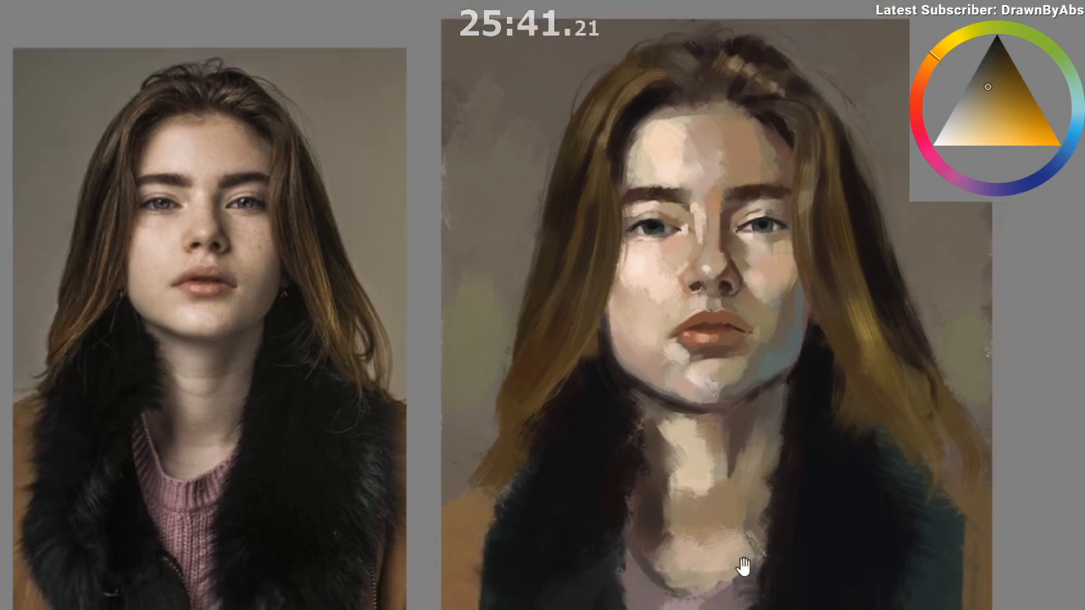
left_click(682, 86, "ctrl")
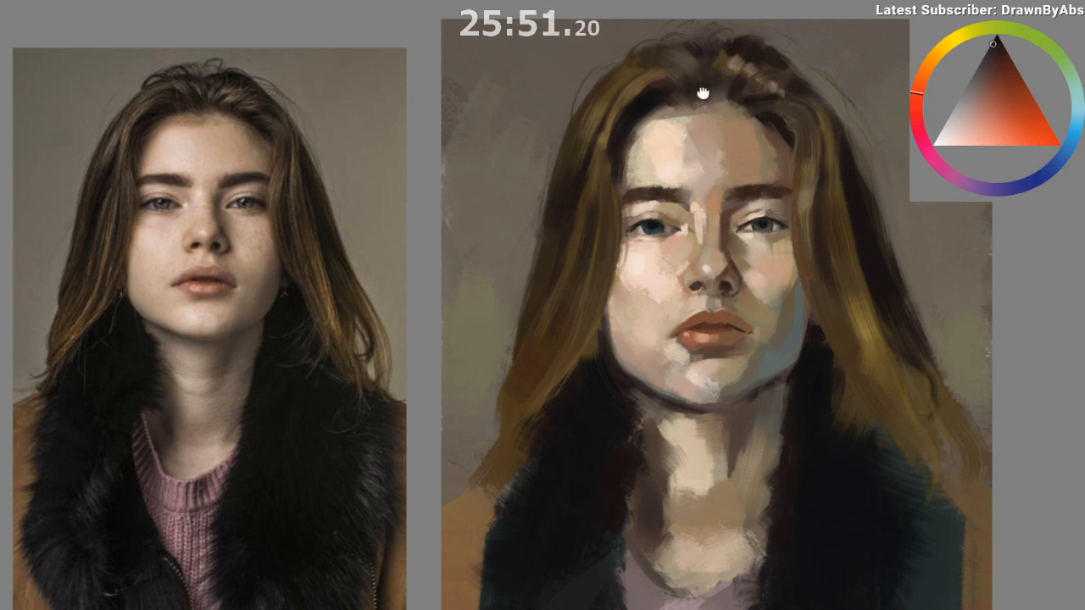
left_click_drag(703, 93, 698, 107)
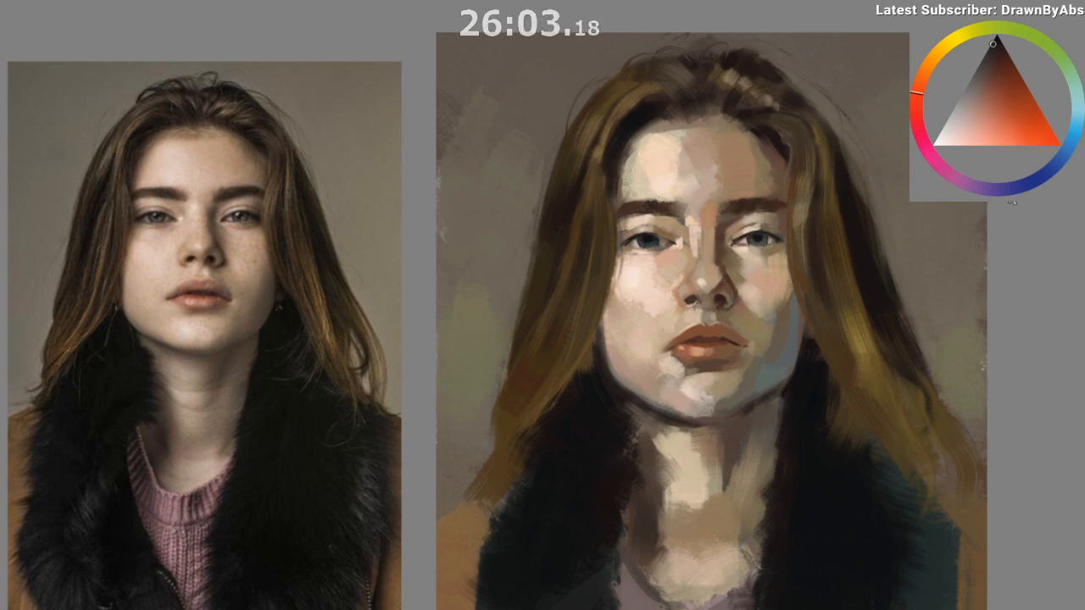
left_click(662, 107, "ctrl")
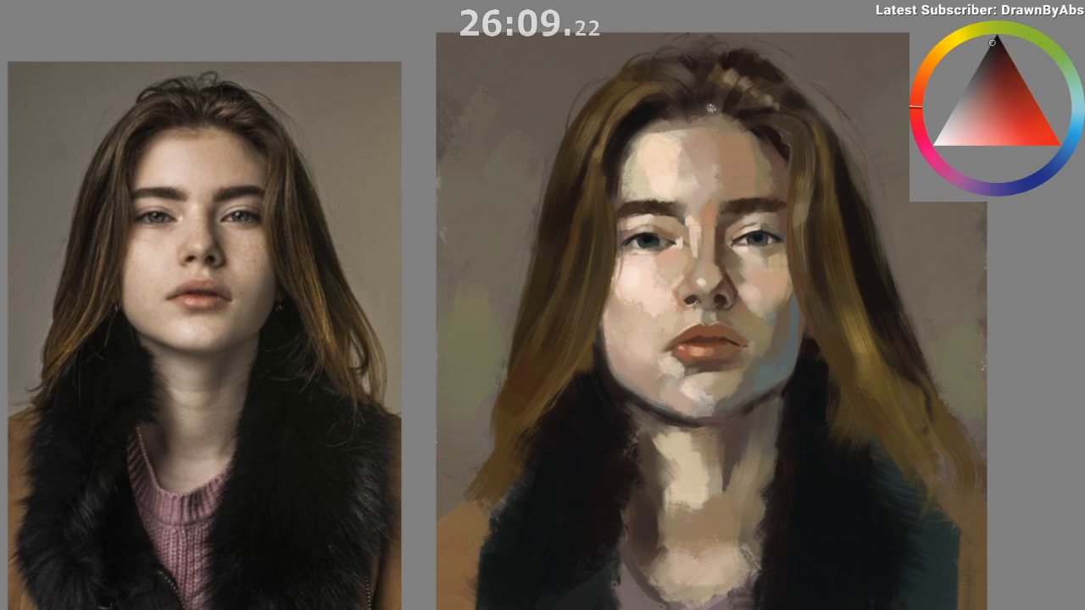
Step: Refine the fur collar's edge below the left-hand jaw with a near-black tone sampled from the fur
left_click_drag(796, 122, 778, 106)
left_click_drag(835, 148, 819, 104)
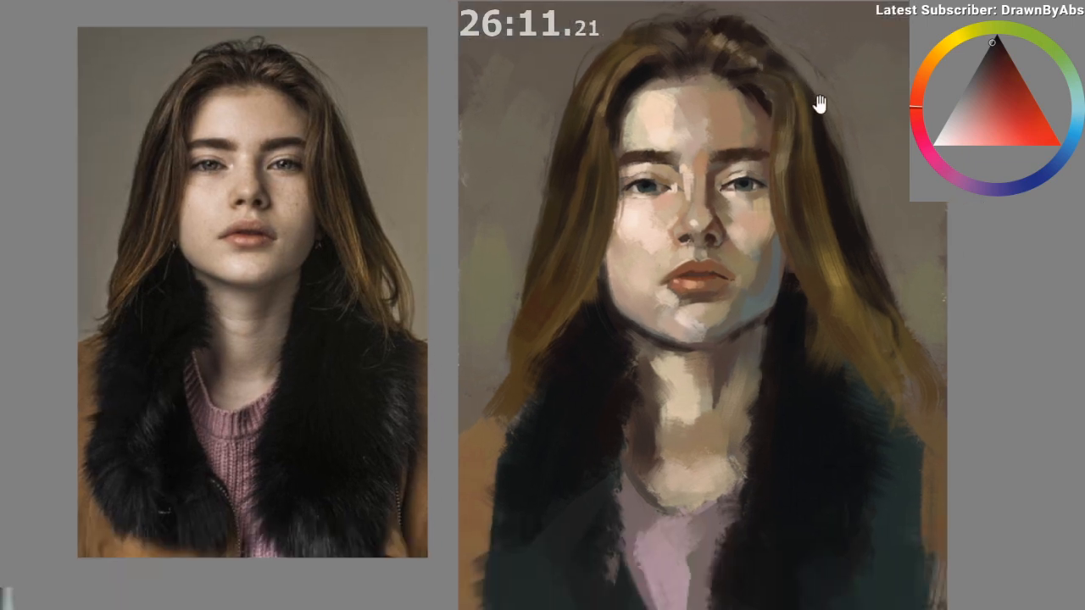
left_click_drag(712, 451, 681, 418)
left_click_drag(671, 441, 679, 443)
left_click_drag(658, 455, 670, 411)
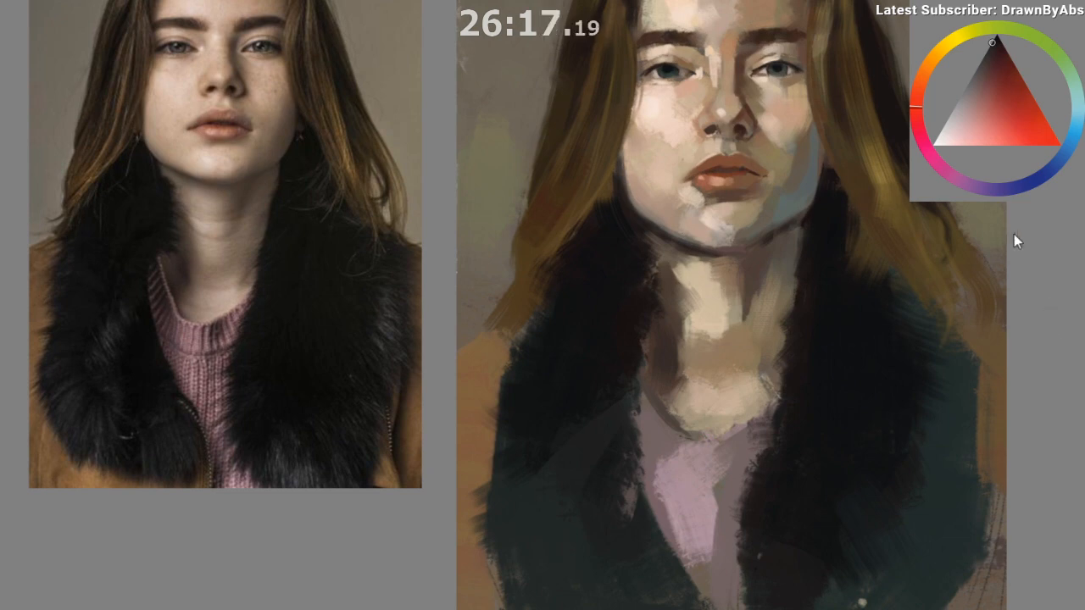
left_click(634, 249, "ctrl")
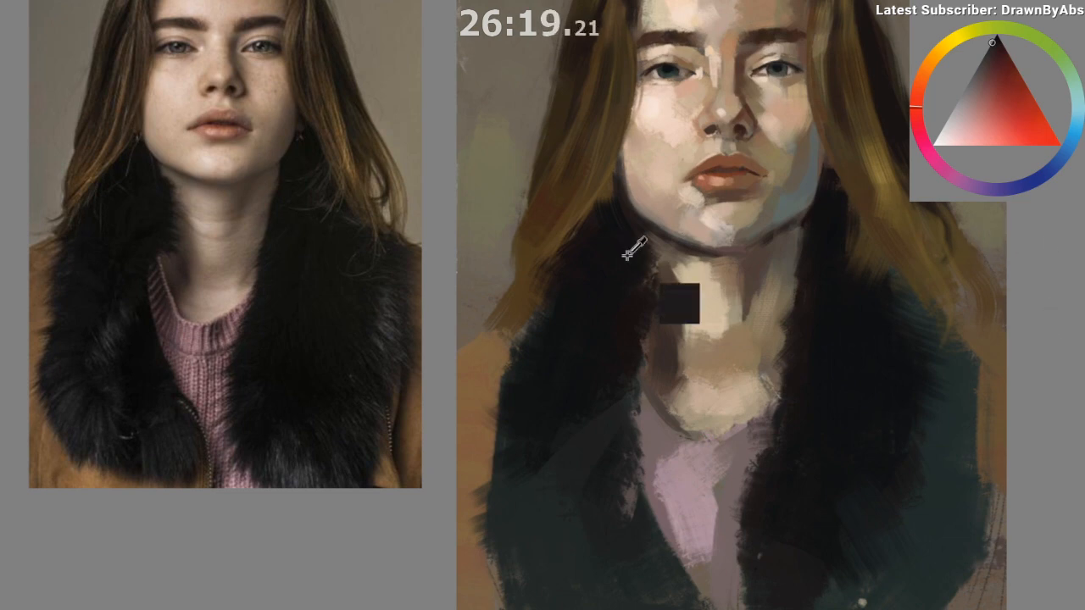
left_click_drag(627, 244, 657, 255)
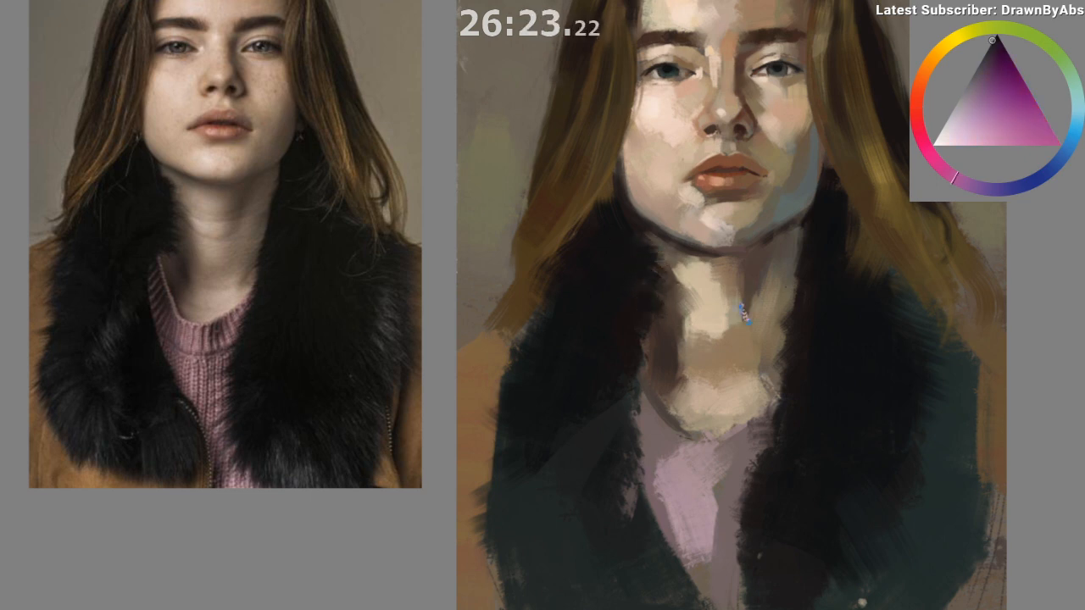
Step: Deepen the inner half of the left-hand fur collar with near-black tones sampled from the surrounding fur
left_click_drag(777, 356, 770, 425, "ctrl")
left_click_drag(717, 508, 639, 484)
left_click_drag(634, 479, 648, 449, "ctrl")
left_click(573, 239, "ctrl")
left_click_drag(548, 259, 509, 305)
left_click_drag(543, 383, 542, 362)
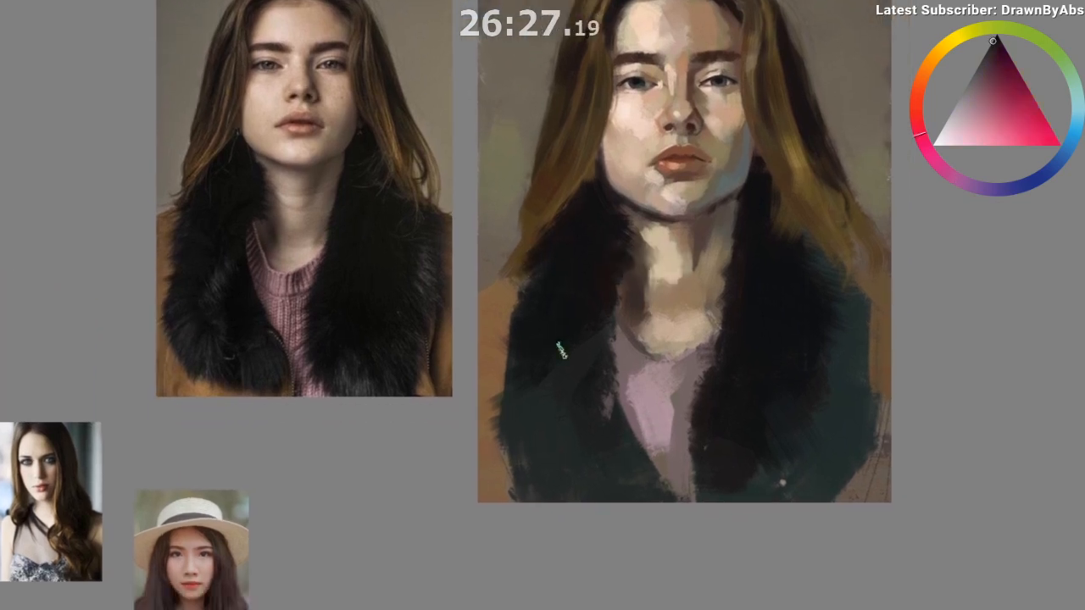
left_click(576, 328, "ctrl")
left_click(584, 435, "ctrl")
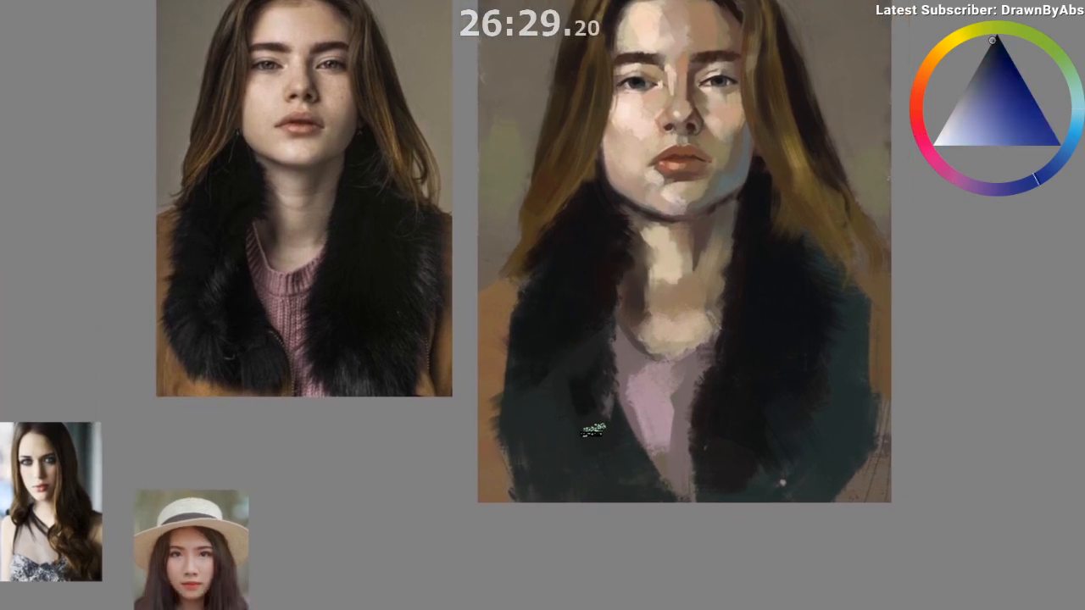
mouse_move(584, 438)
left_mouse_down()
mouse_move(592, 399)
mouse_move(621, 444)
mouse_move(623, 406)
left_mouse_up()
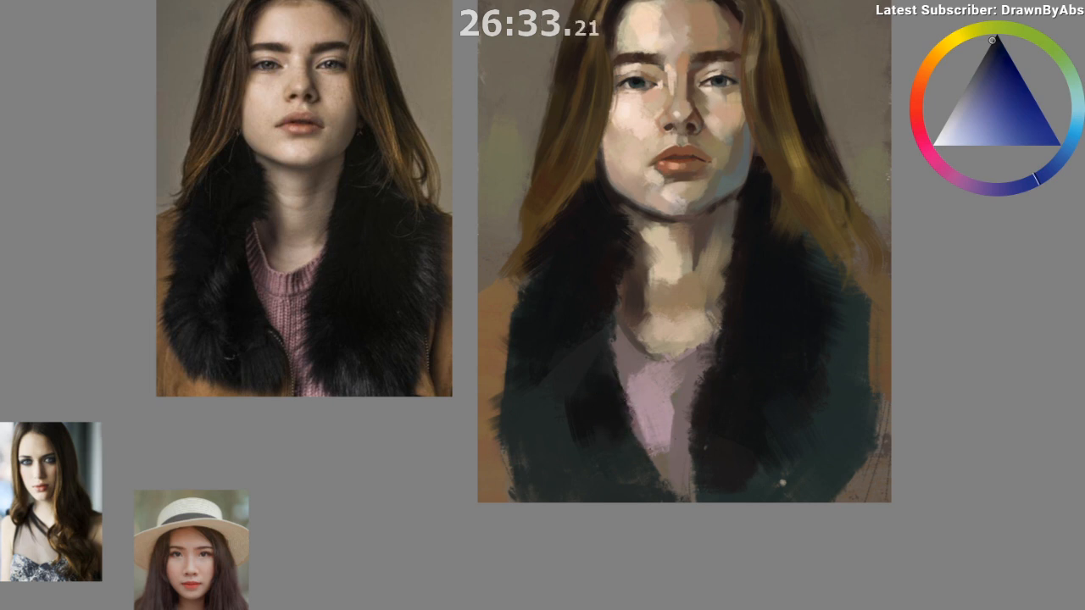
left_click(614, 398, "ctrl")
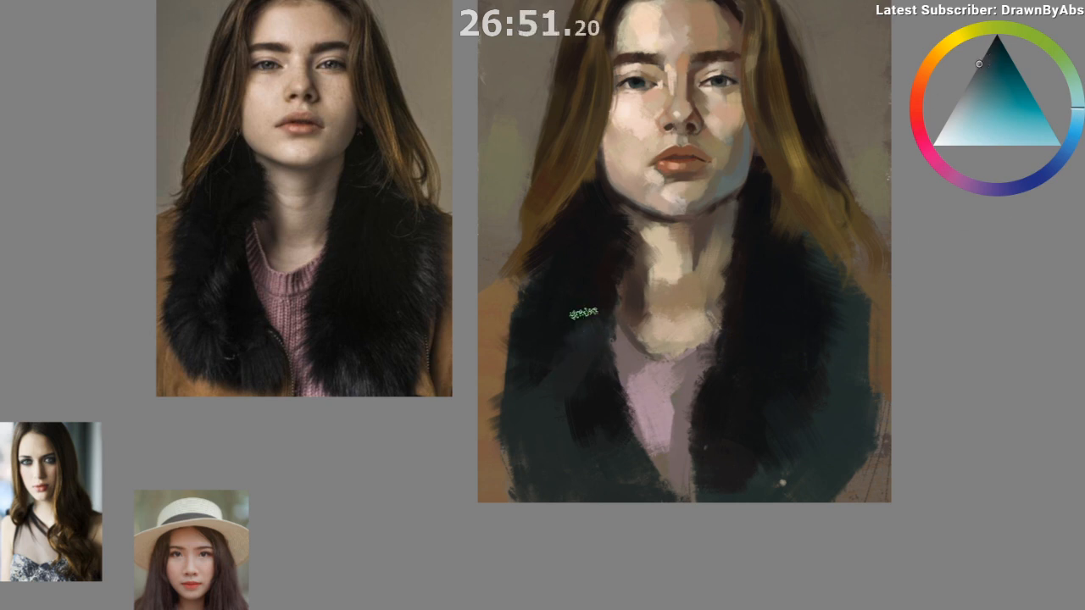
Step: Paint a muted blue-grey sheen on the upper left-hand fur collar, lightening a dark blue tone sampled from the fur
left_click(586, 357, "ctrl")
left_click_drag(566, 339, 562, 369)
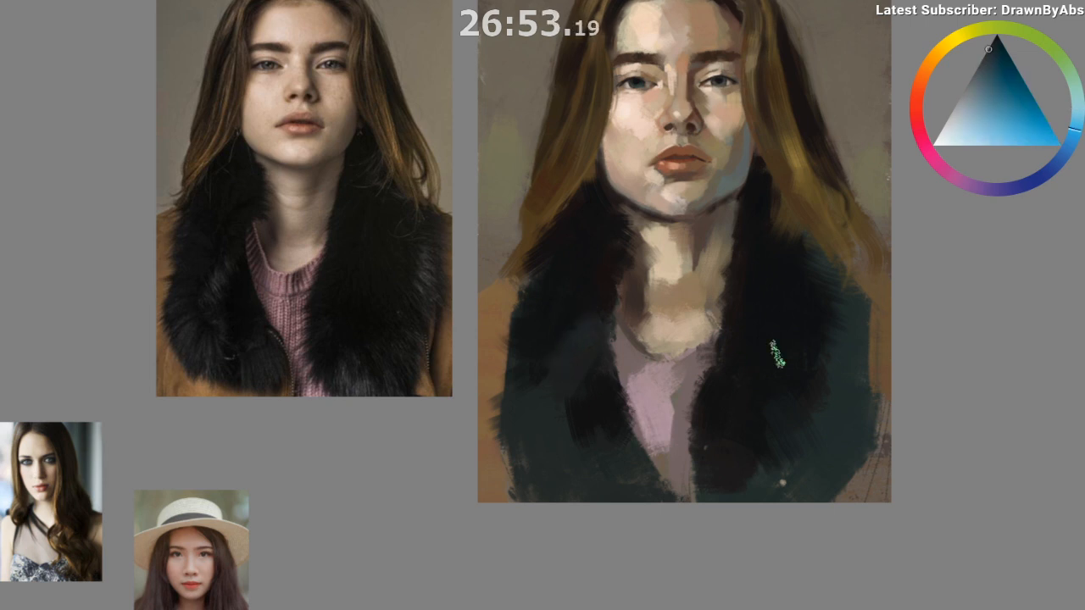
left_click(976, 66)
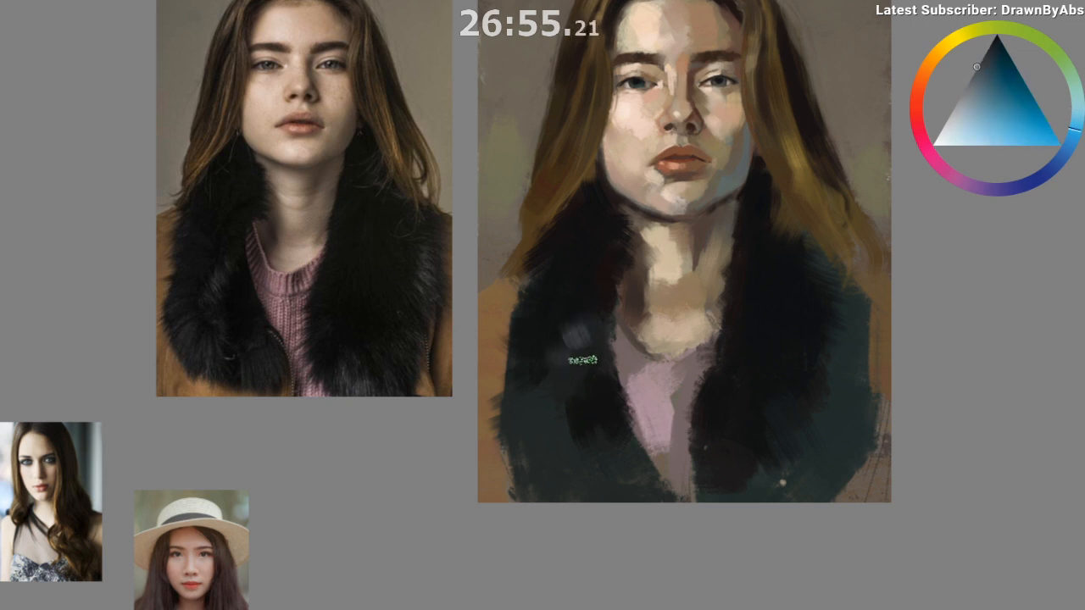
left_click_drag(574, 328, 577, 347)
mouse_move(659, 537)
left_mouse_down()
mouse_move(660, 571)
mouse_move(661, 556)
left_mouse_up()
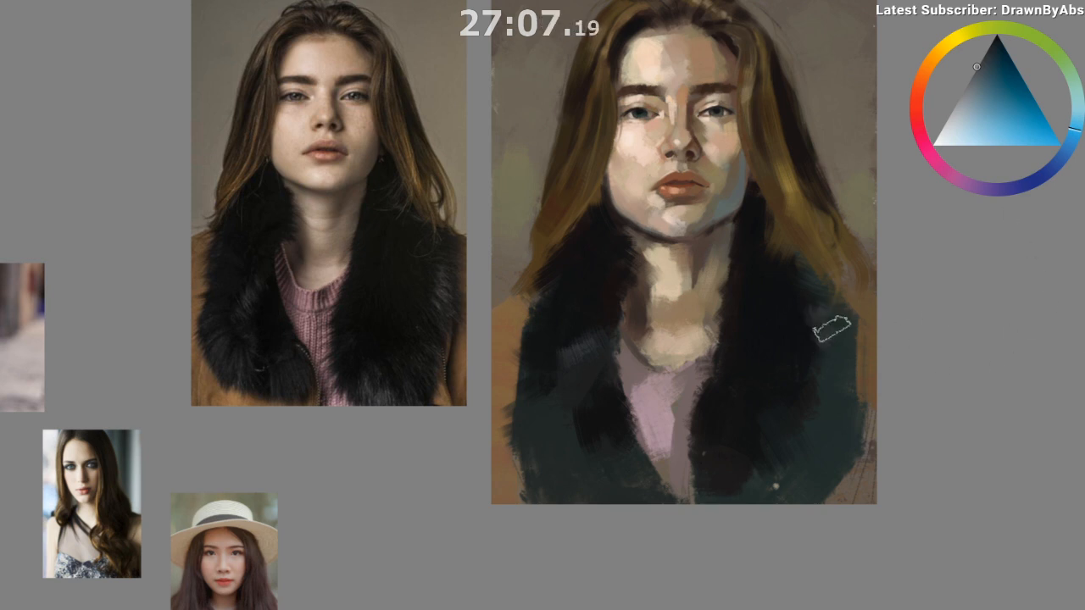
Step: Add a soft blue-grey sheen to the outer part of the right-hand fur collar with tones sampled around it
left_click(828, 363, "ctrl")
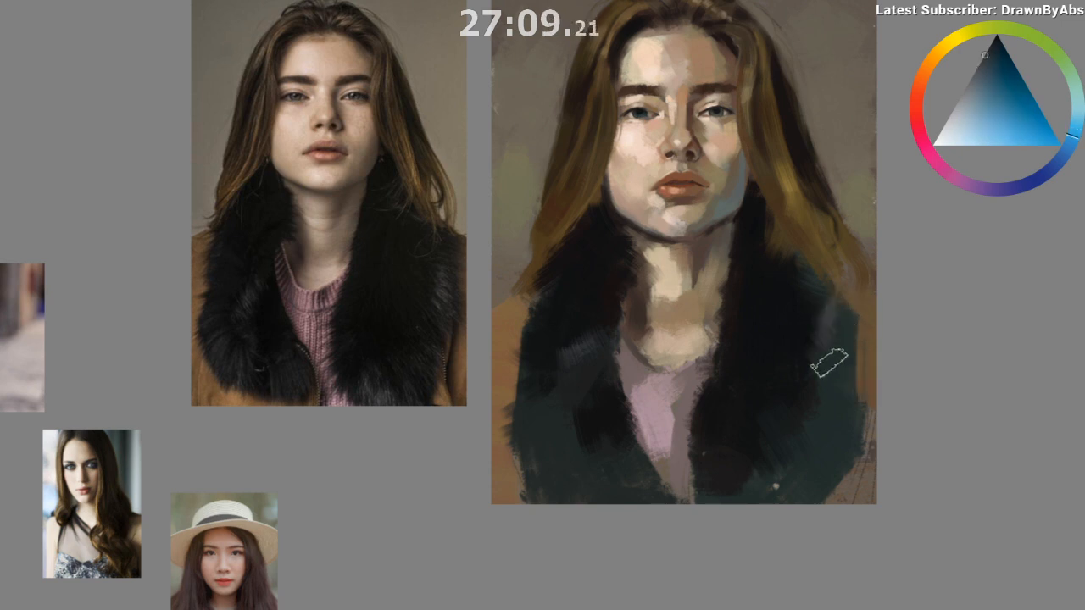
left_click(827, 326, "ctrl")
mouse_move(825, 334)
left_mouse_down()
mouse_move(822, 357)
mouse_move(834, 368)
left_mouse_up()
left_click(825, 355, "ctrl")
Step: Break up the left-hand fur collar's sheen with a near-black blue tone sampled from the dark fur beneath it
left_click(585, 391, "ctrl")
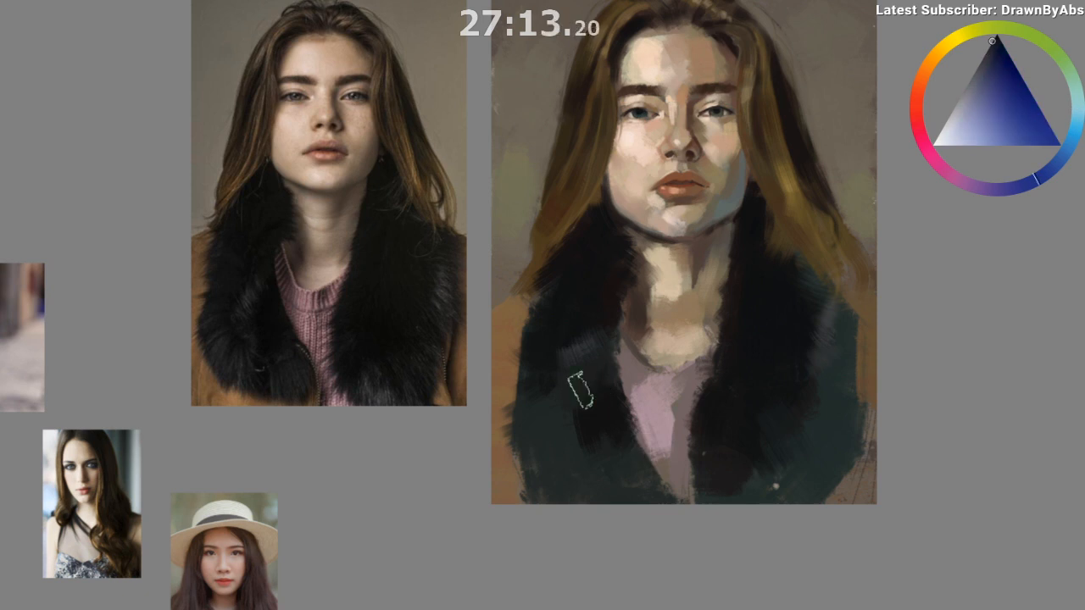
left_click(593, 394, "ctrl")
scroll(678, 566, "down", 2)
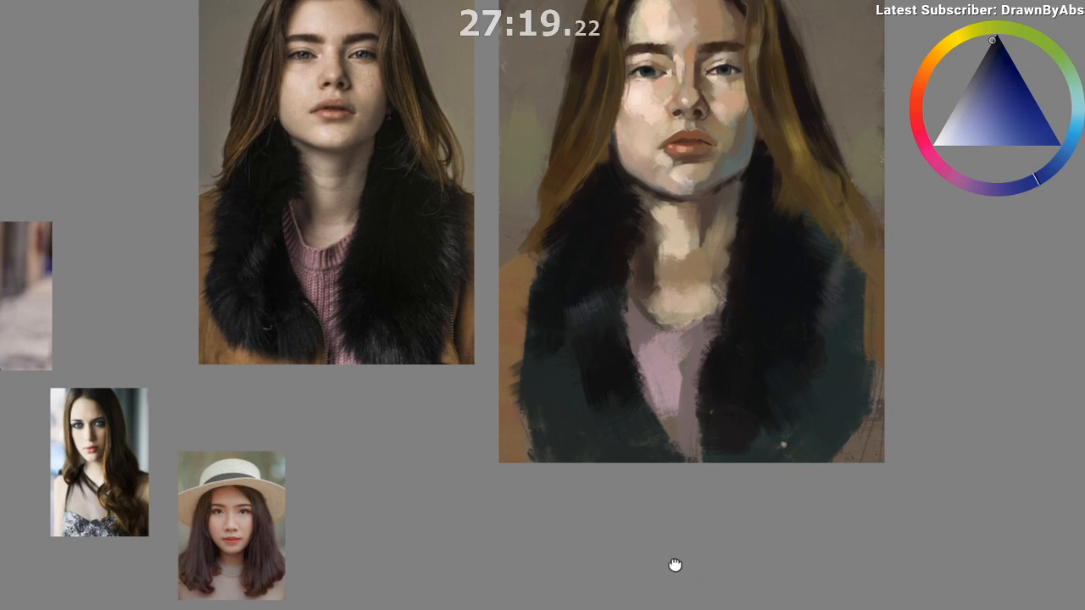
scroll(672, 567, "down", 1)
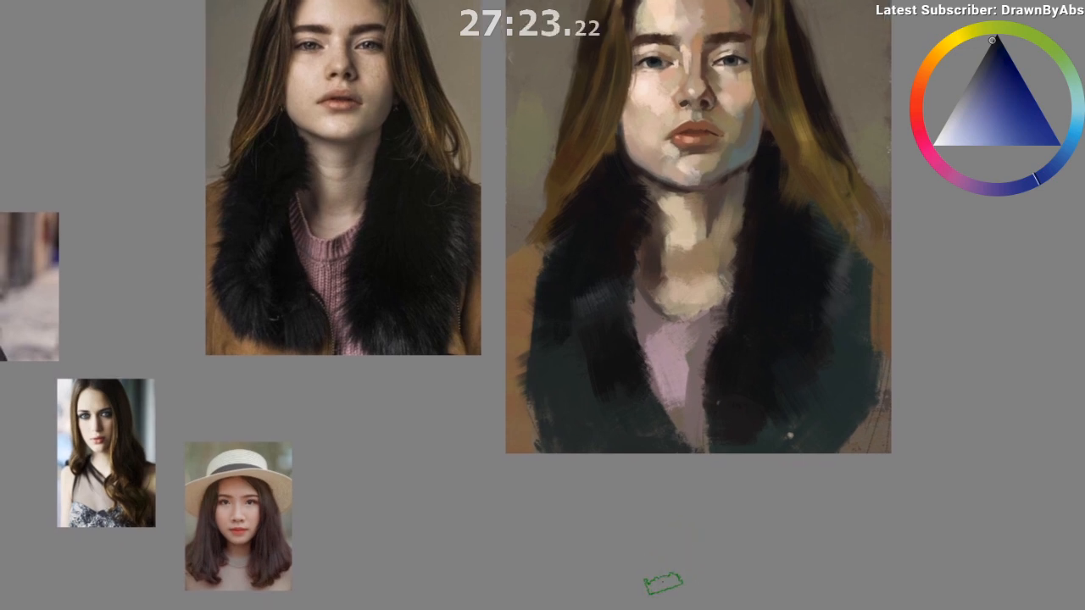
scroll(709, 8, "up", 5)
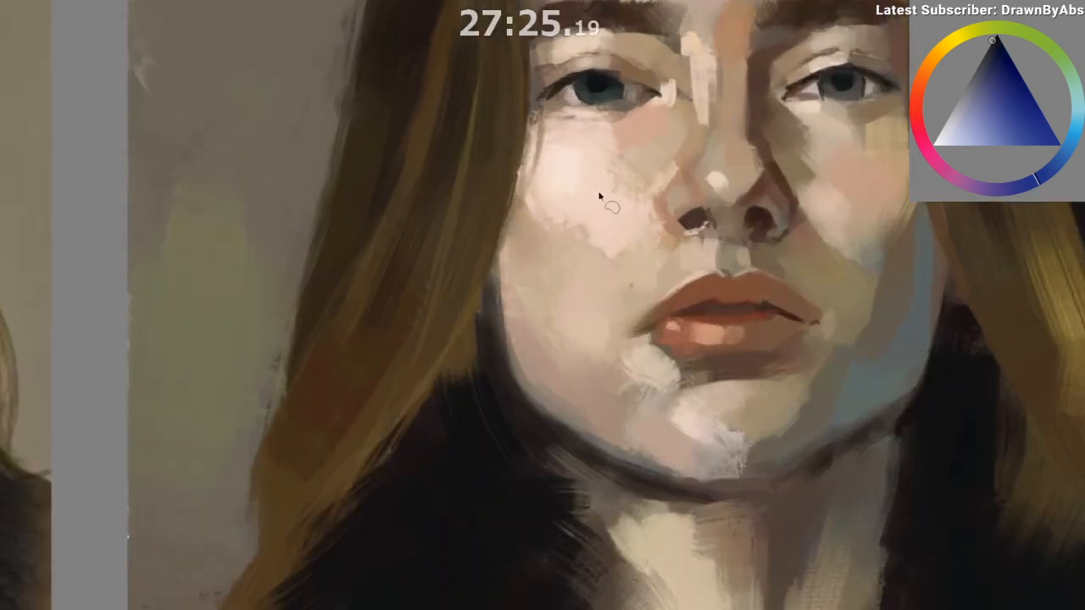
mouse_move(612, 140)
left_mouse_down()
mouse_move(666, 222)
mouse_move(603, 127)
left_mouse_up()
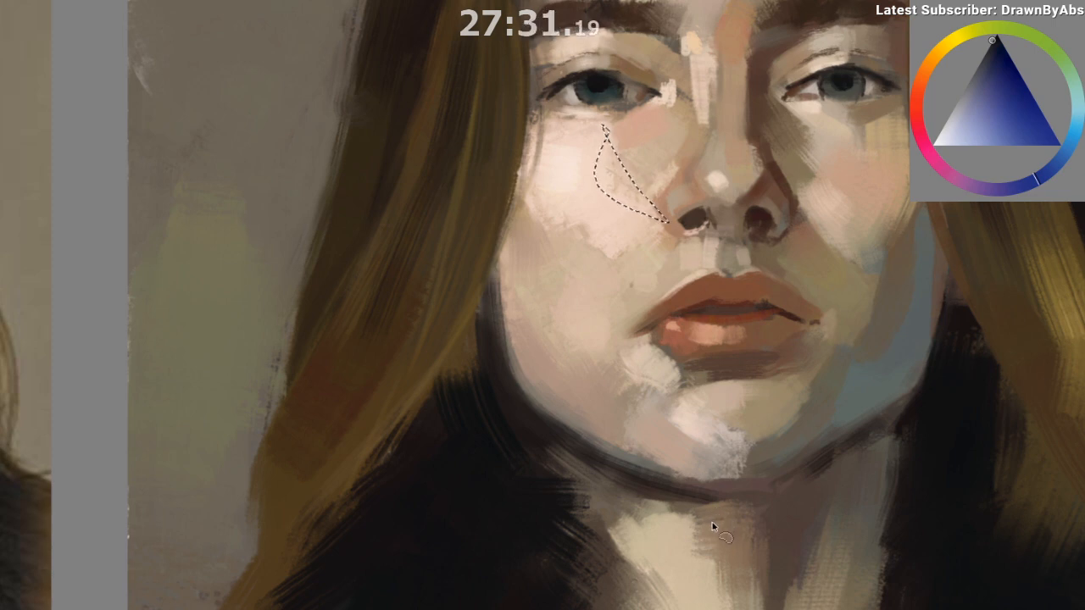
key("ctrl+shift+a")
left_click_drag(591, 129, 534, 161)
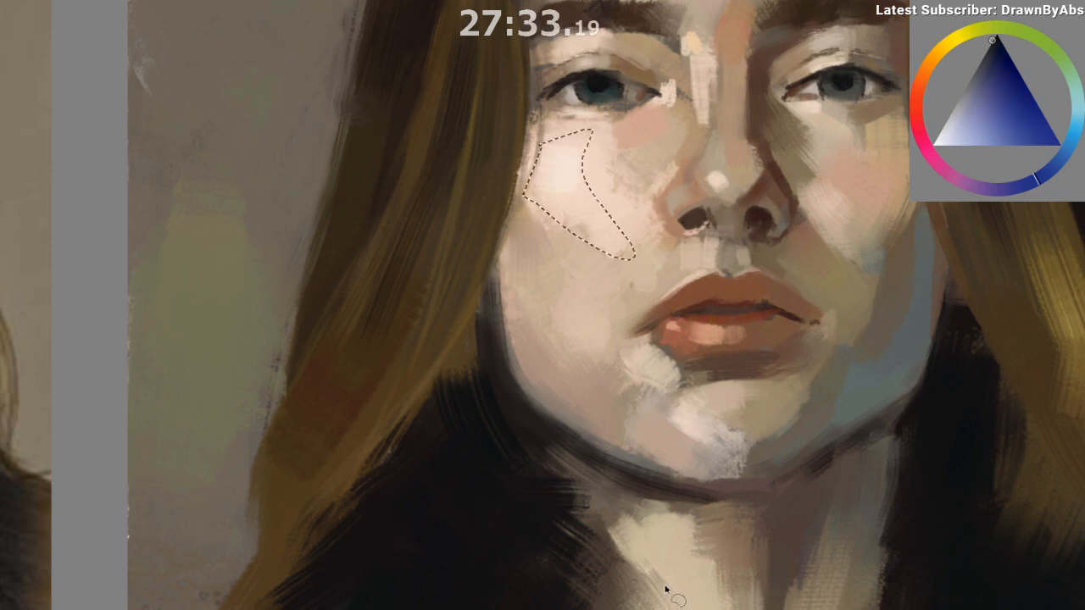
key("ctrl+shift+a")
left_click_drag(606, 576, 389, 609)
mouse_move(556, 509)
left_mouse_down()
mouse_move(588, 479)
mouse_move(741, 438)
mouse_move(618, 529)
left_mouse_up()
key("ctrl+shift+a")
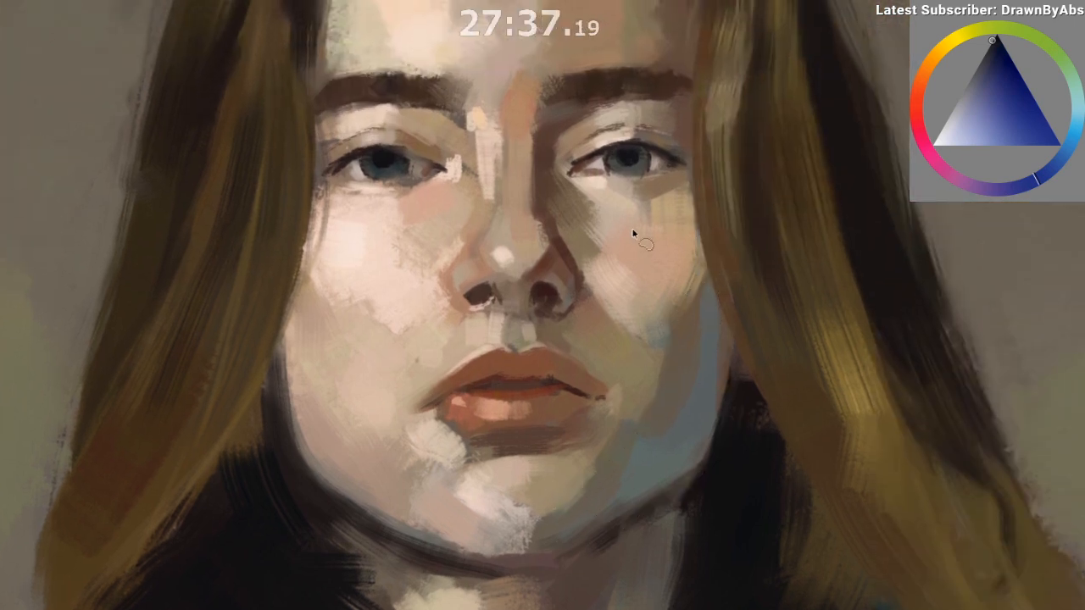
left_click_drag(692, 263, 666, 329)
left_click_drag(587, 200, 581, 213)
mouse_move(618, 475)
left_mouse_down()
mouse_move(593, 588)
mouse_move(628, 360)
left_mouse_up()
key("ctrl+shift+a")
left_click_drag(583, 549, 579, 530)
left_click_drag(515, 582, 550, 532)
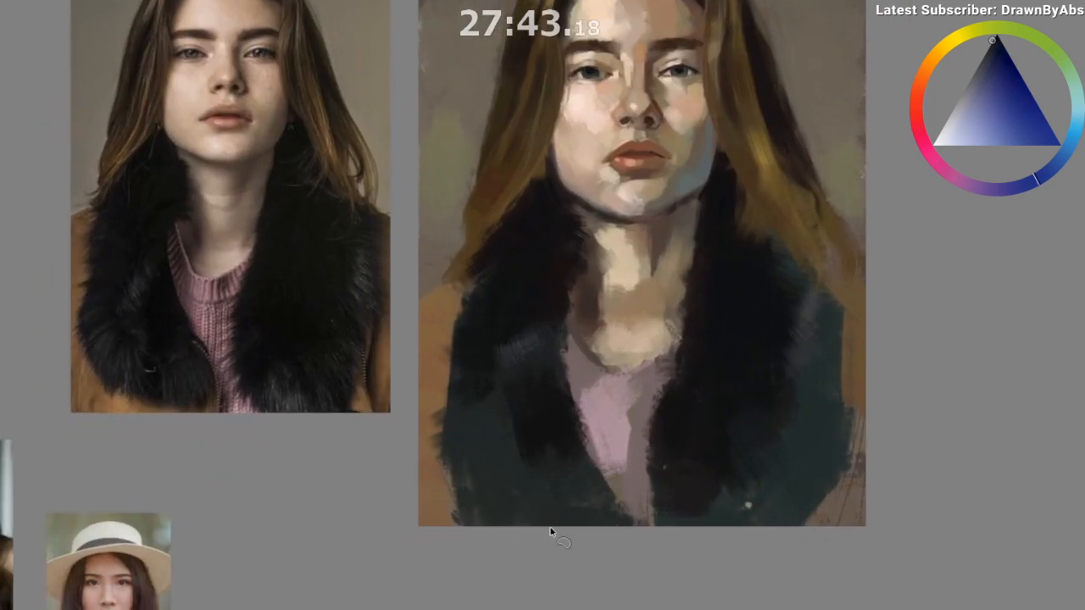
Step: Cut the coat's brown into the lower outer edge of the left-hand fur collar to give it a ragged fur outline
left_click_drag(663, 581, 705, 517)
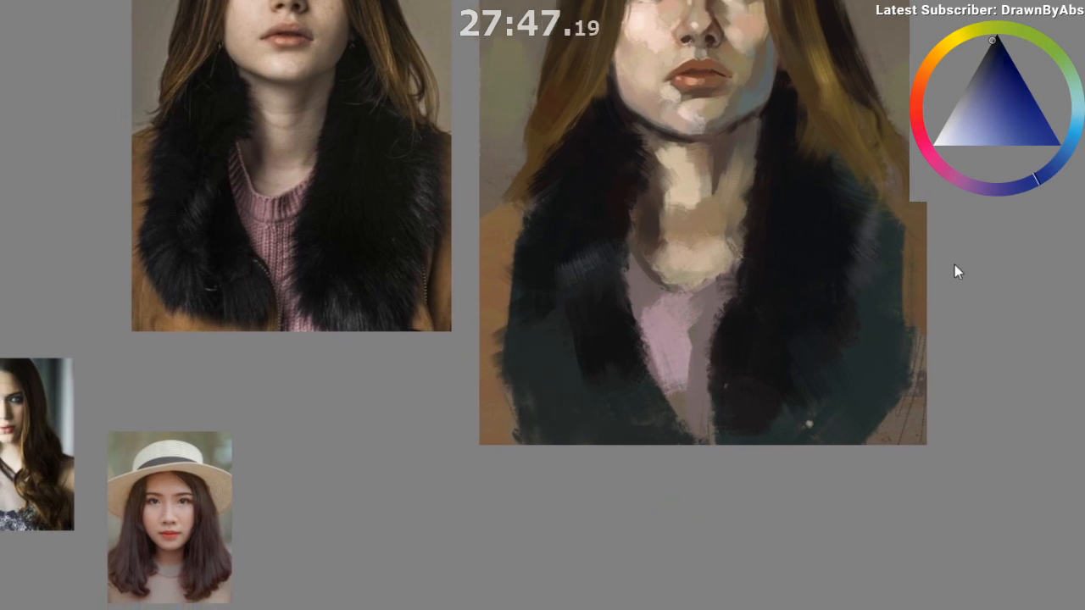
left_click(489, 381, "ctrl")
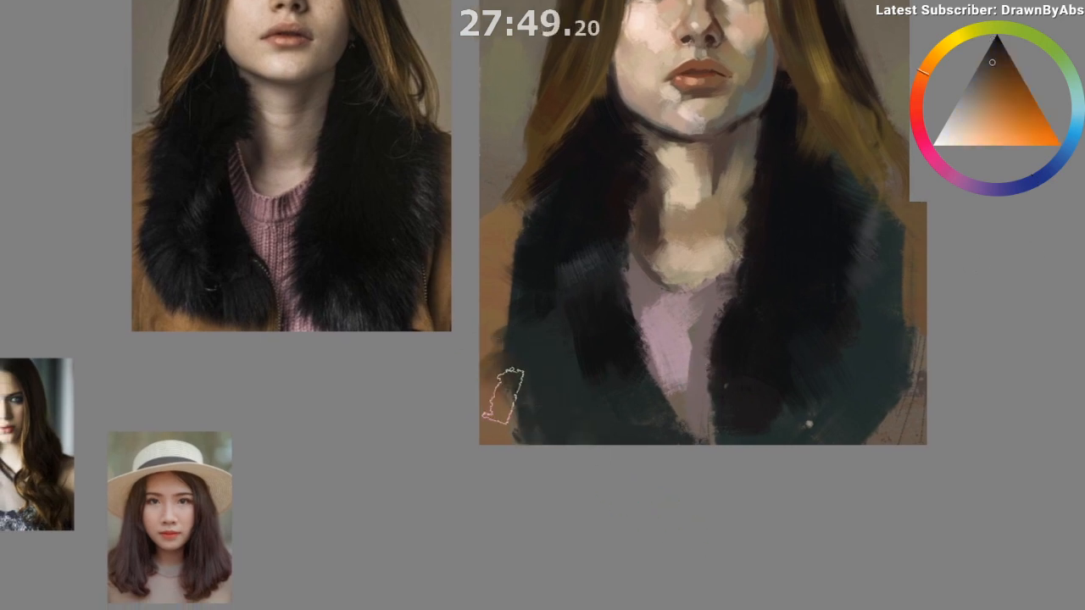
mouse_move(489, 381)
left_mouse_down()
mouse_move(521, 395)
mouse_move(513, 413)
mouse_move(545, 443)
left_mouse_up()
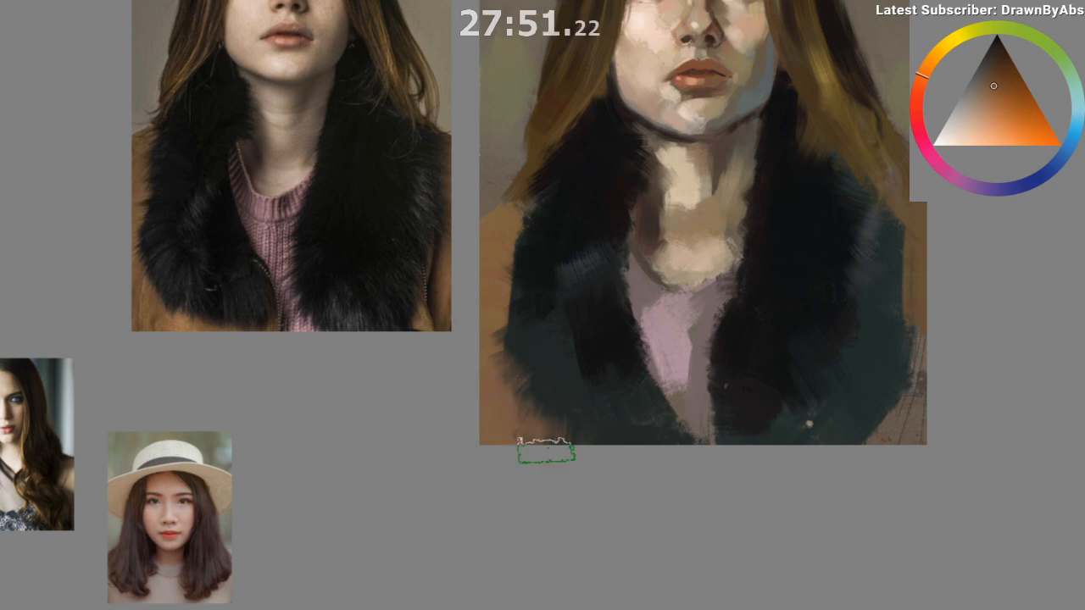
left_click(574, 447, "ctrl")
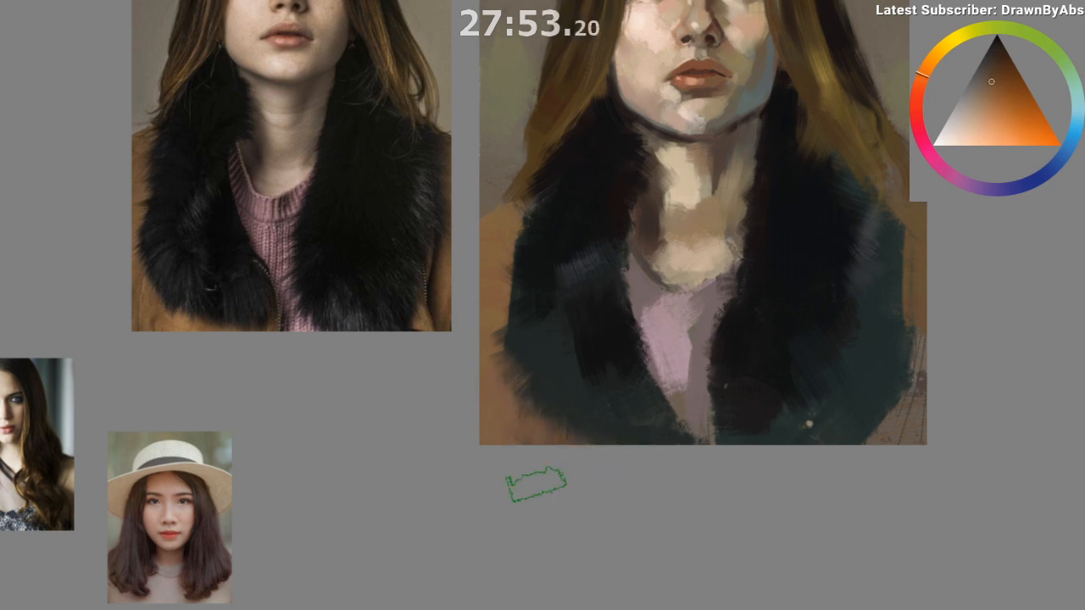
Step: Reshape the lower outer corner of the right-hand fur collar with sampled dark green fur and brown coat tones
left_click(799, 387, "ctrl")
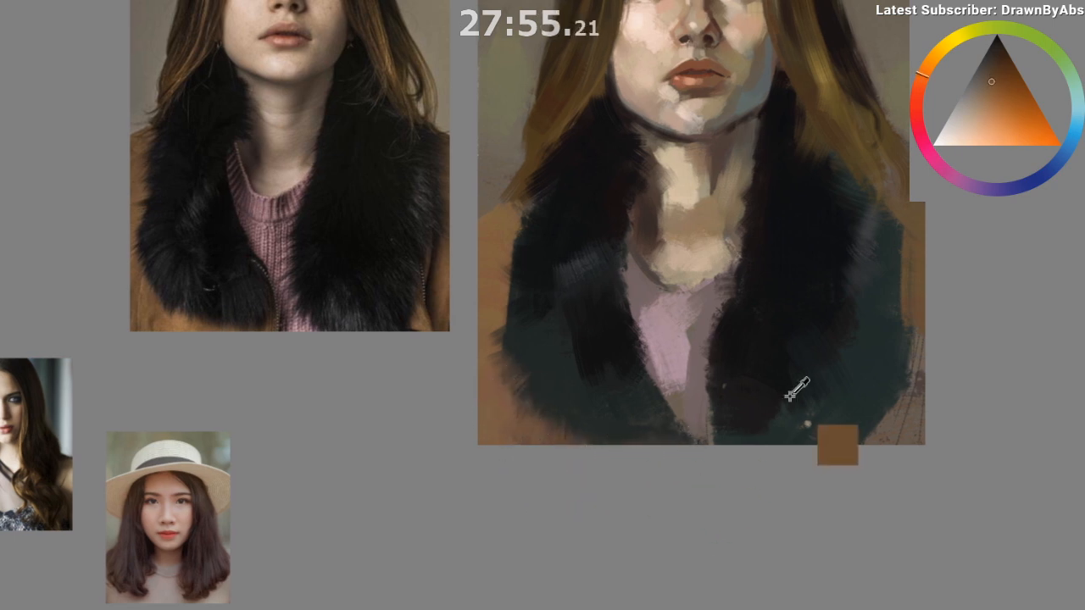
left_click(799, 387, "ctrl")
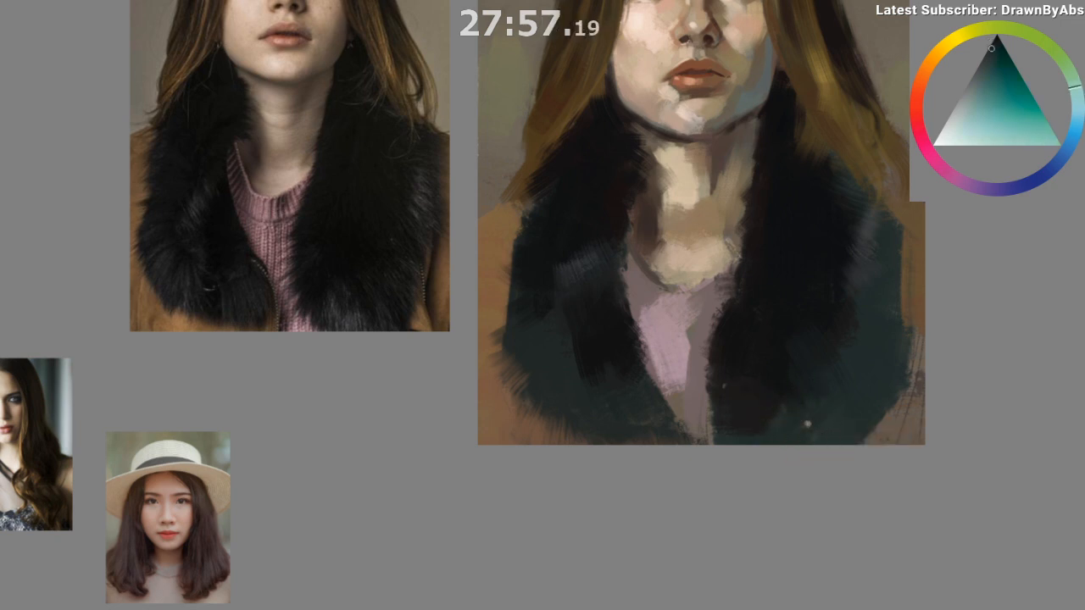
mouse_move(839, 399)
left_mouse_down()
mouse_move(798, 443)
mouse_move(804, 457)
mouse_move(848, 467)
mouse_move(813, 485)
mouse_move(816, 503)
mouse_move(872, 483)
left_mouse_up()
left_click(845, 471, "ctrl")
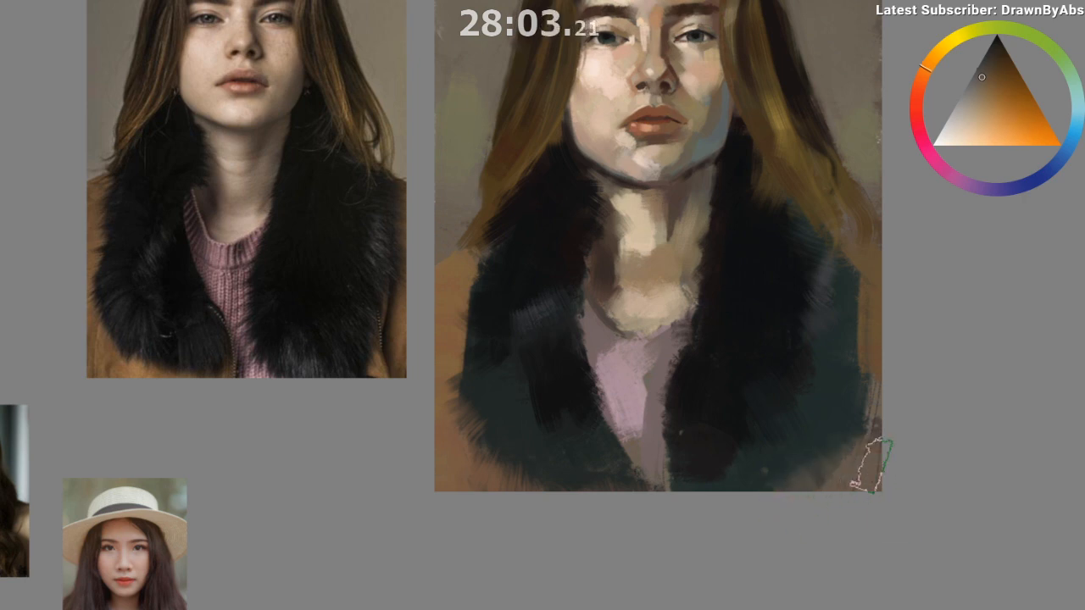
mouse_move(843, 436)
left_mouse_down()
mouse_move(859, 436)
mouse_move(784, 451)
left_mouse_up()
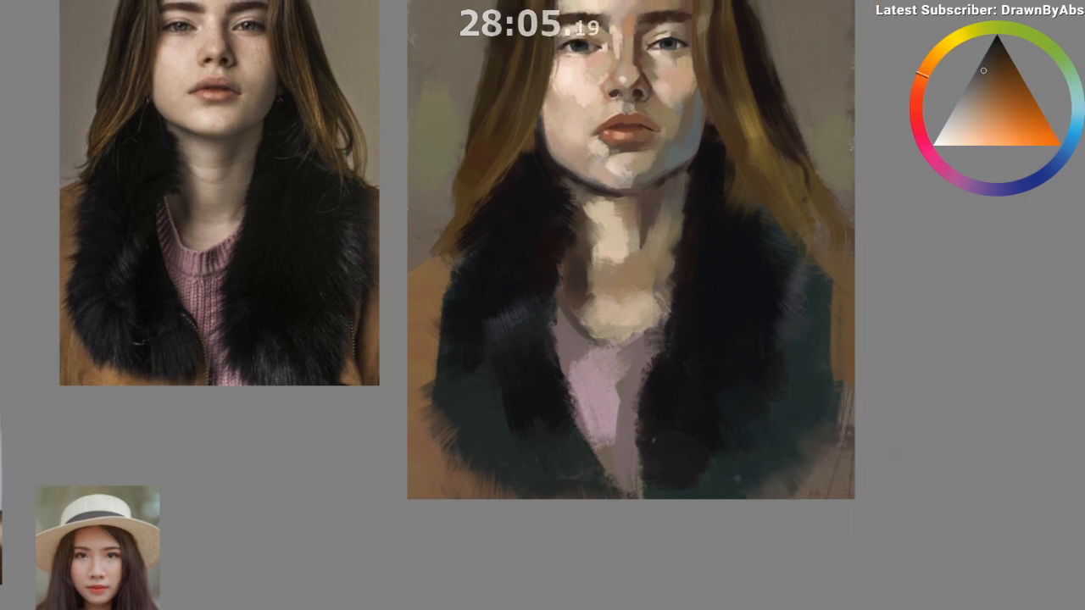
Step: Darken the right-hand fur collar around its outer sheen with a near-black blue tone sampled from the fur
left_click_drag(800, 316, 751, 297)
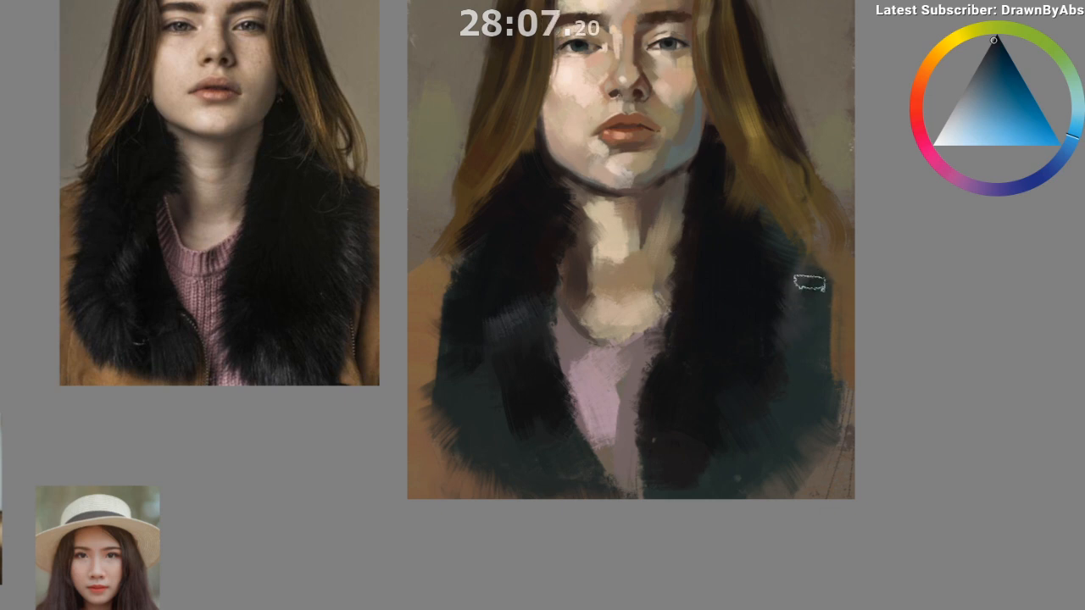
left_click_drag(808, 350, 810, 339)
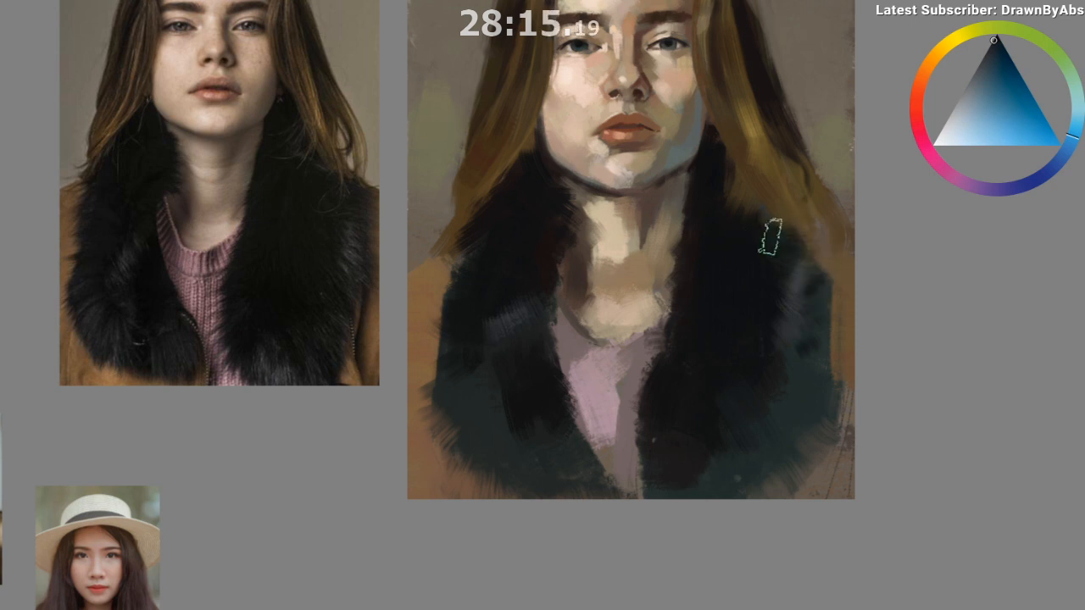
left_click_drag(795, 356, 694, 478)
left_click(813, 374, "ctrl")
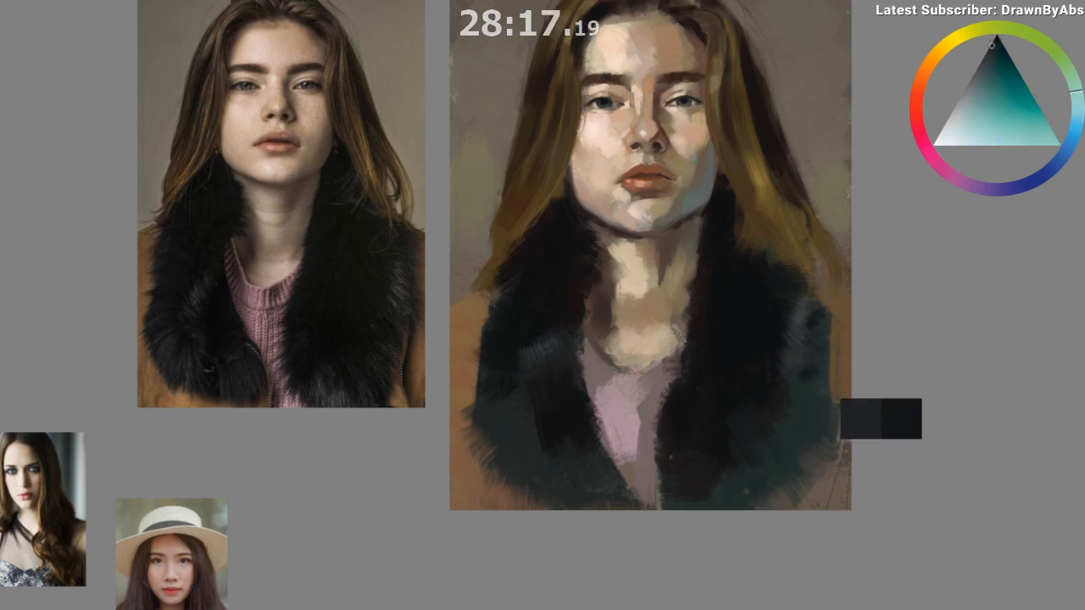
Step: Repaint the coat strip beside the lower right-hand fur collar with a brown tone sampled from the coat
left_click(784, 455, "ctrl")
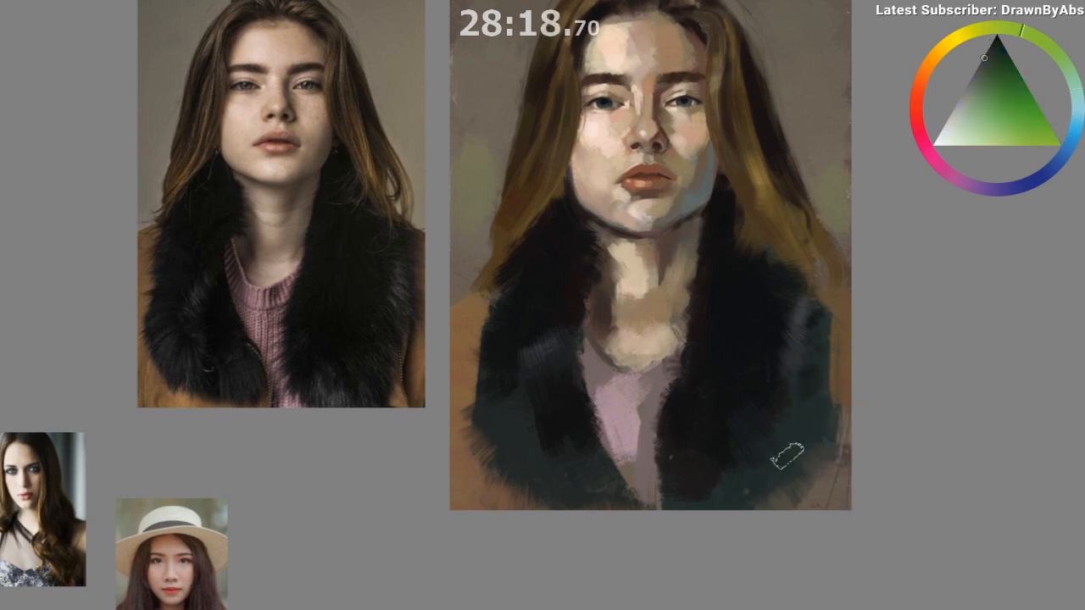
left_click(839, 392, "ctrl")
key("ctrl+z")
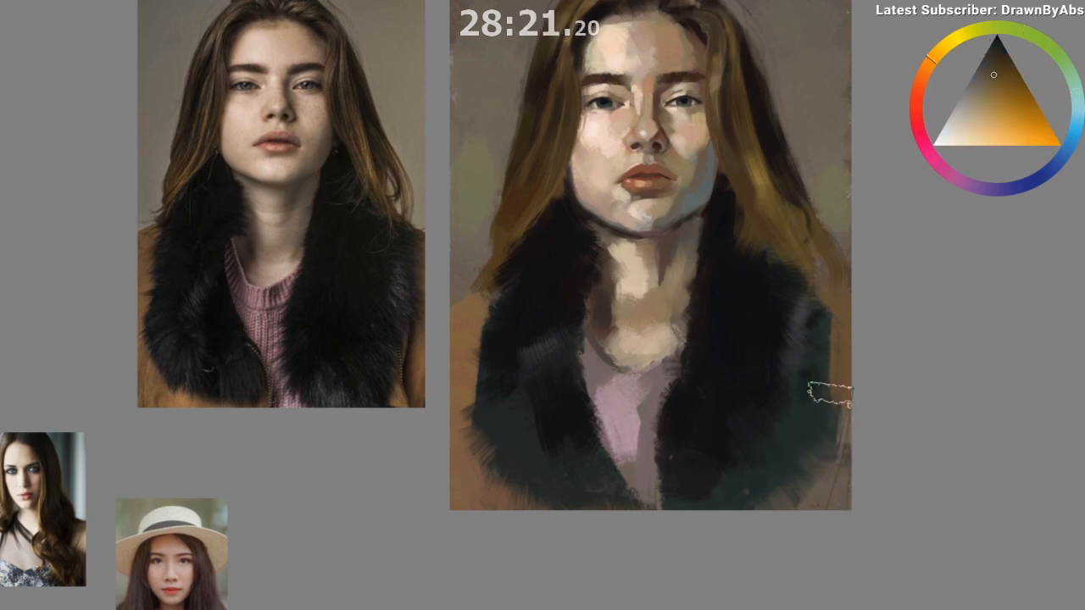
left_click(836, 394, "ctrl")
mouse_move(851, 442)
left_mouse_down()
mouse_move(833, 455)
mouse_move(839, 449)
left_mouse_up()
left_click_drag(738, 579, 705, 557)
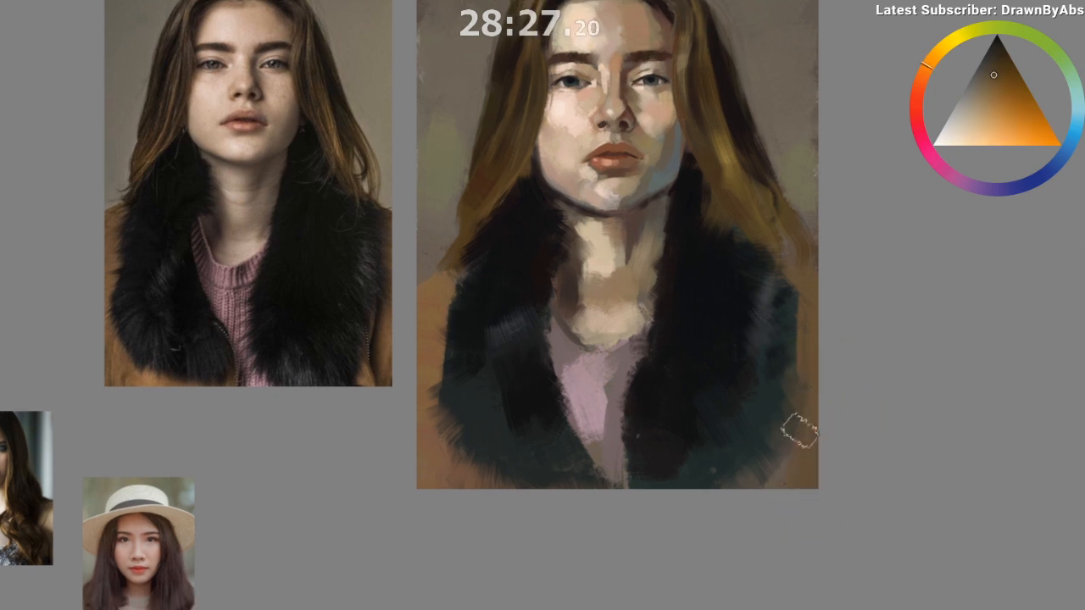
Step: Touch up the coat strip beside the lower right-hand fur collar with sampled near-black and dark reddish-brown tones
left_click(731, 311, "alt")
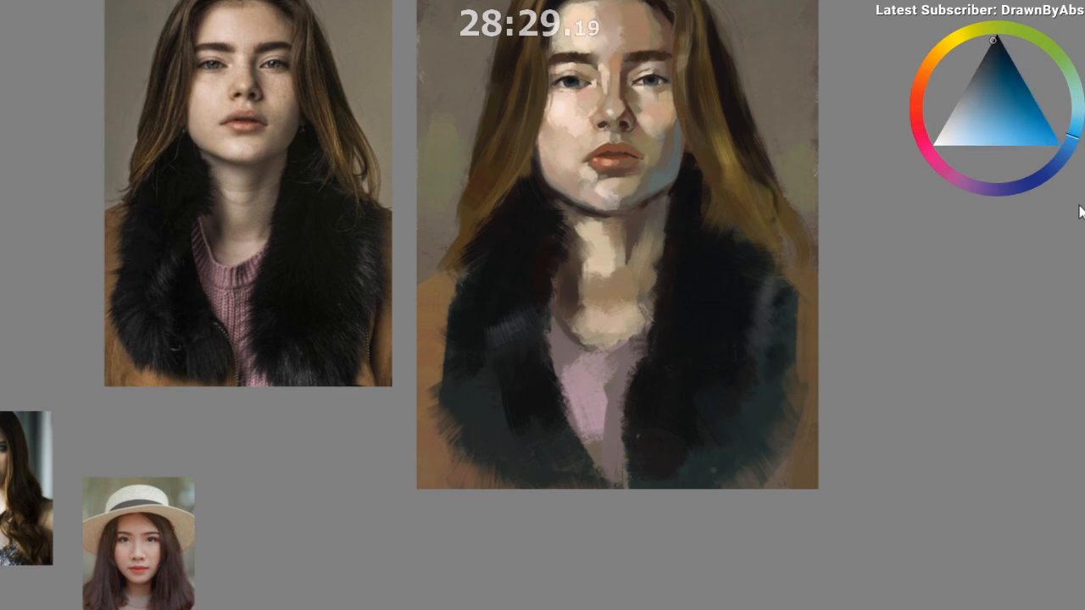
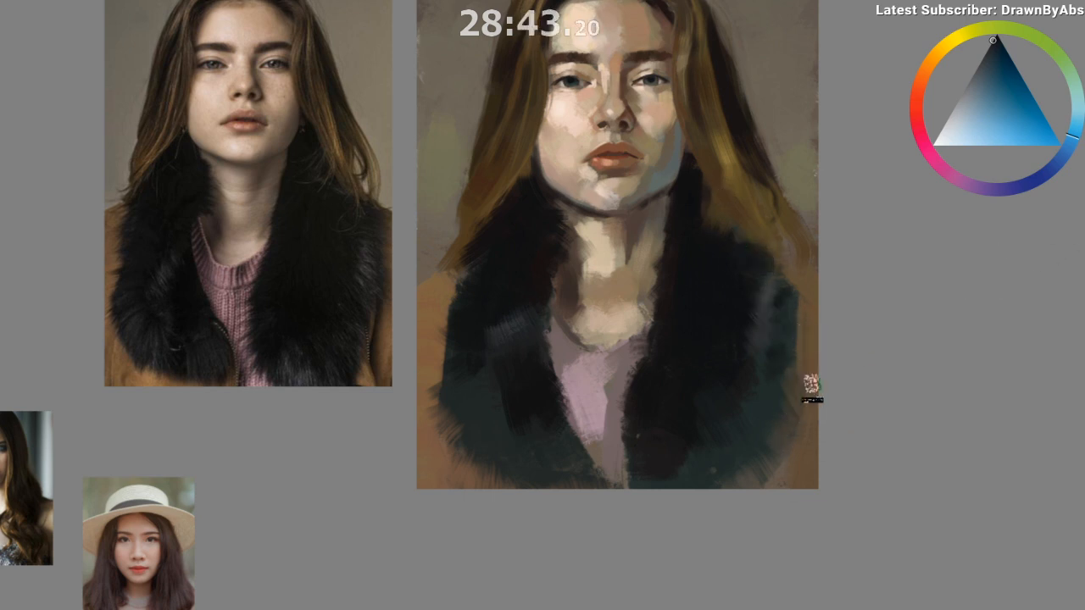
left_click(796, 413, "ctrl")
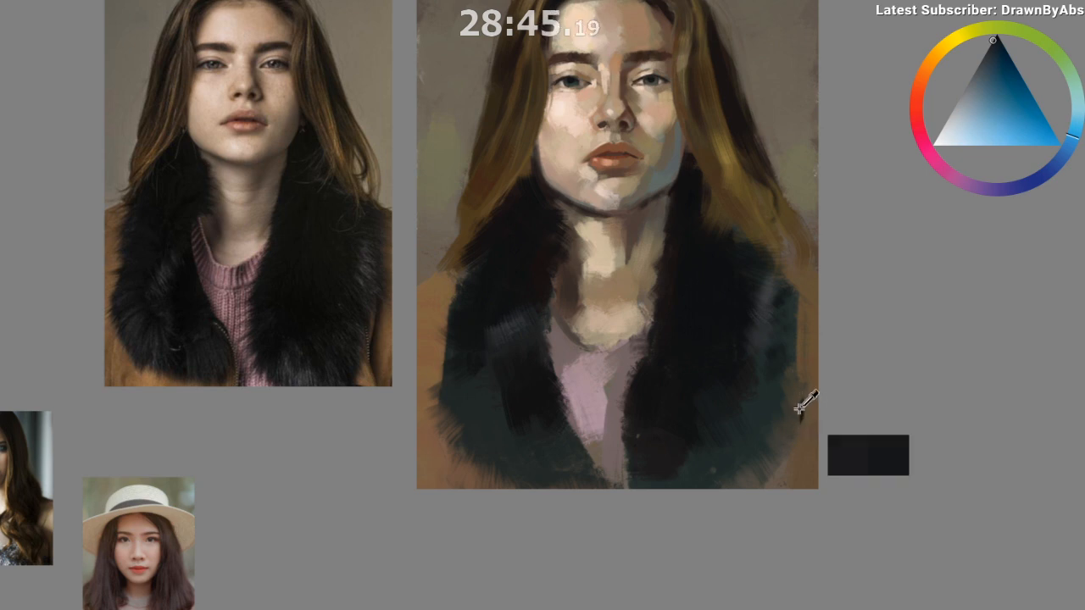
left_click_drag(801, 400, 799, 422)
left_click(926, 74)
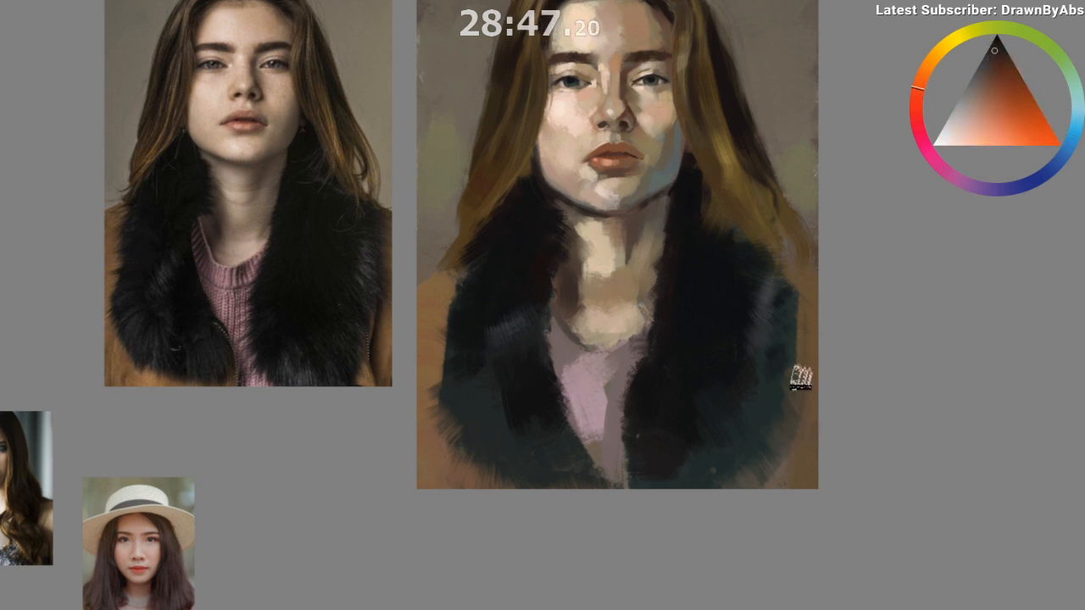
left_click_drag(797, 397, 785, 395)
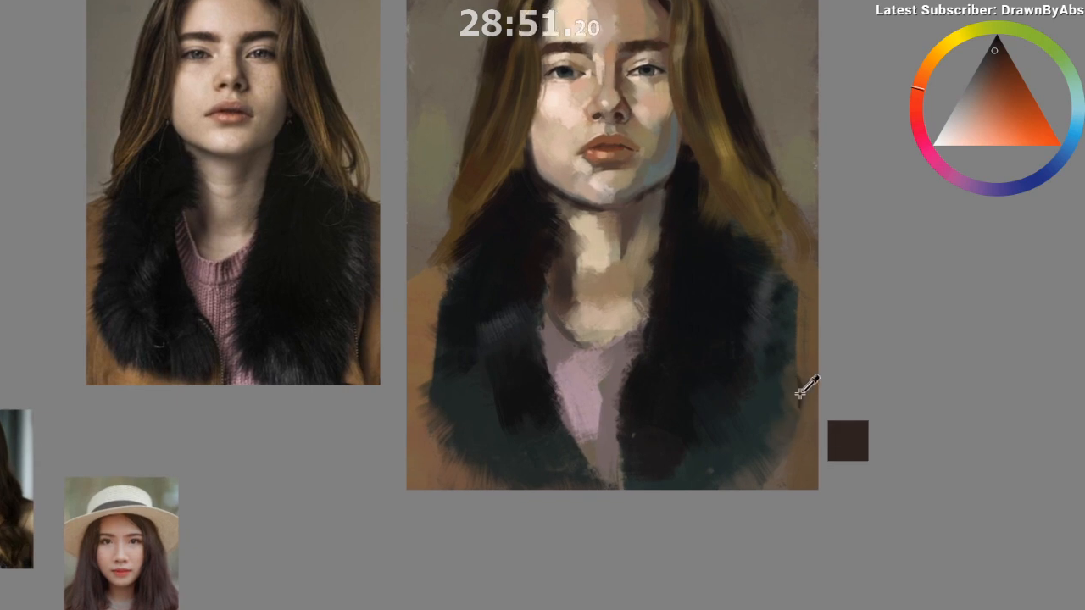
Step: Paint a thin dark brown seam line down the right-hand coat strip to the canvas's lower edge
left_click(798, 395, "ctrl")
mouse_move(798, 410)
left_mouse_down()
mouse_move(781, 471)
mouse_move(786, 507)
mouse_move(783, 479)
mouse_move(783, 489)
left_mouse_up()
key("ctrl+z")
left_click(799, 393, "ctrl")
left_click_drag(799, 379, 799, 407)
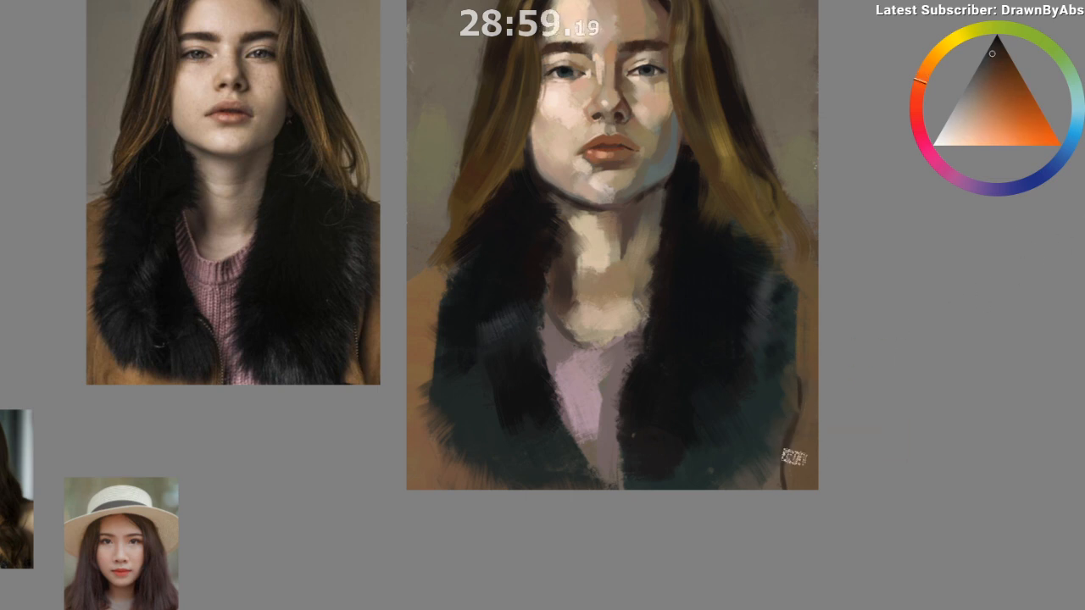
left_click_drag(780, 482, 796, 482)
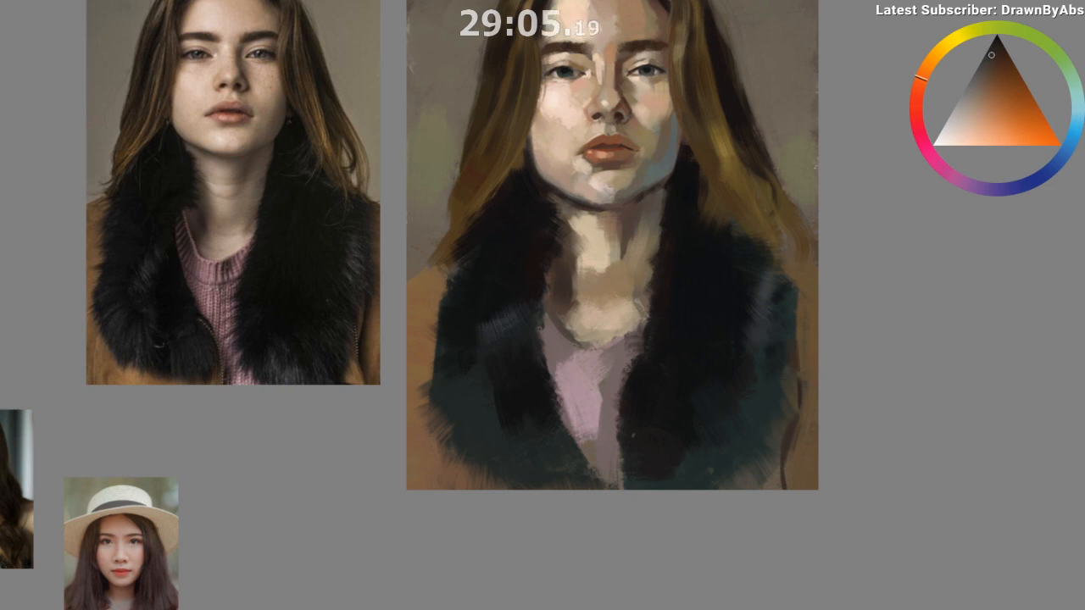
left_click(749, 243, "ctrl")
left_click_drag(714, 364, 752, 389)
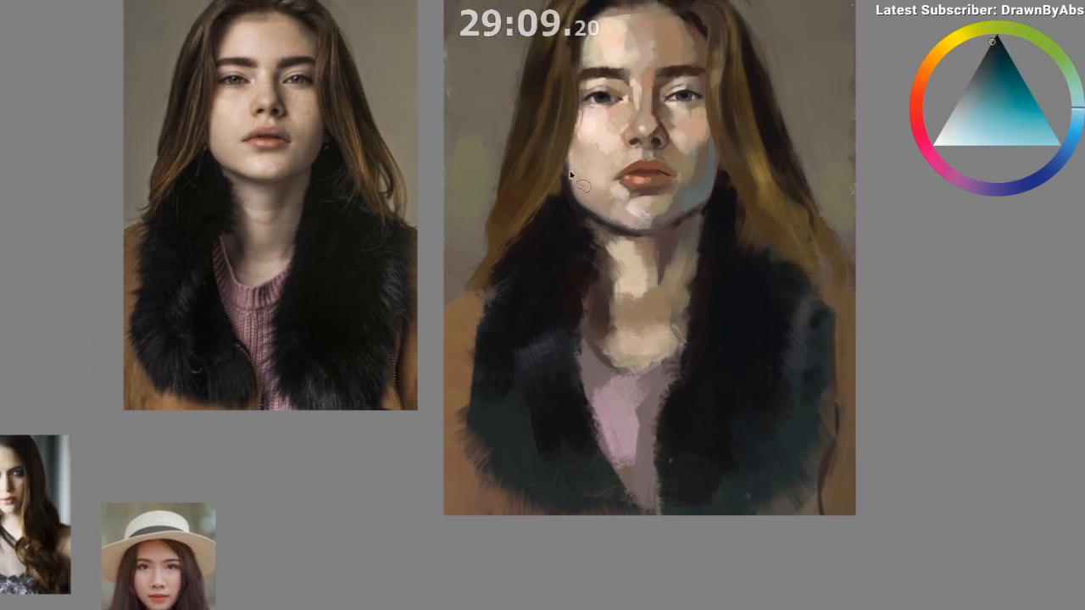
mouse_move(508, 132)
left_mouse_down()
mouse_move(547, 12)
mouse_move(476, 46)
left_mouse_up()
key("ctrl+shift+a")
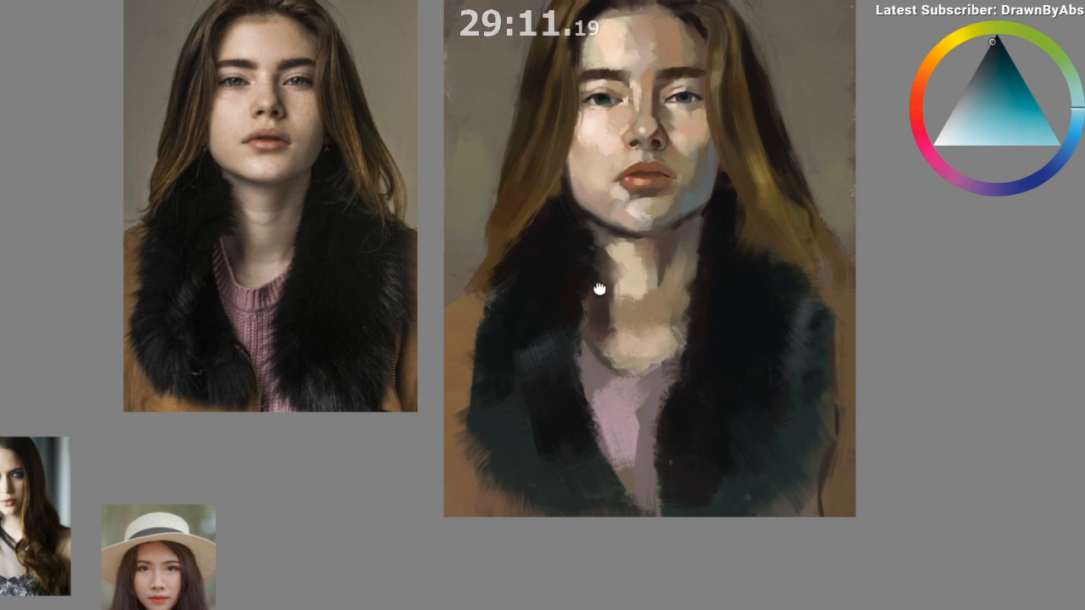
left_click_drag(595, 237, 603, 305)
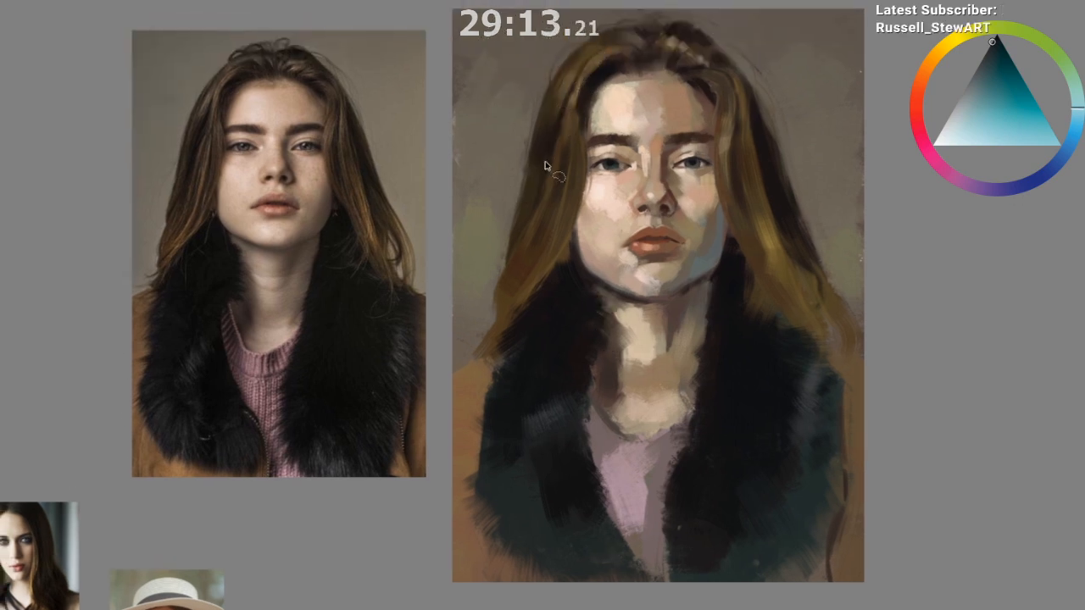
left_click_drag(668, 479, 681, 490)
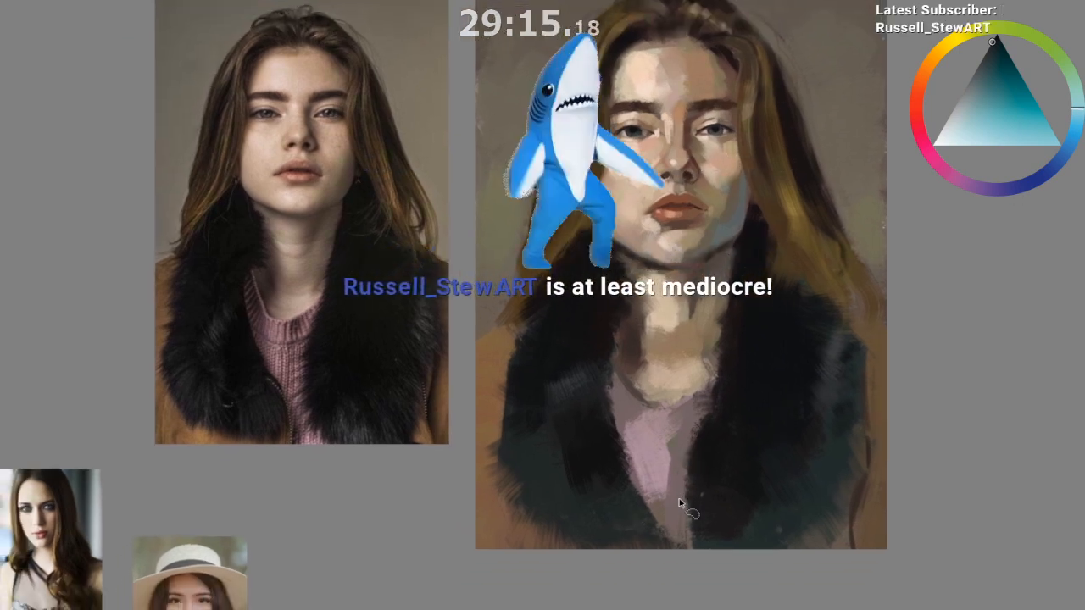
left_click_drag(644, 549, 639, 571)
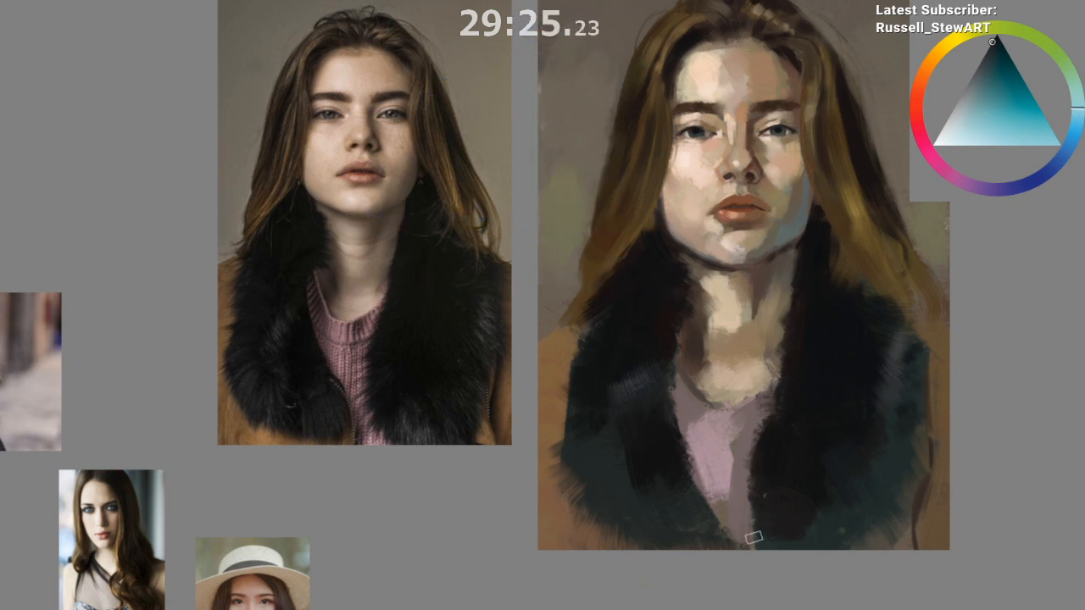
mouse_move(708, 604)
left_mouse_down()
mouse_move(698, 609)
mouse_move(731, 605)
left_mouse_up()
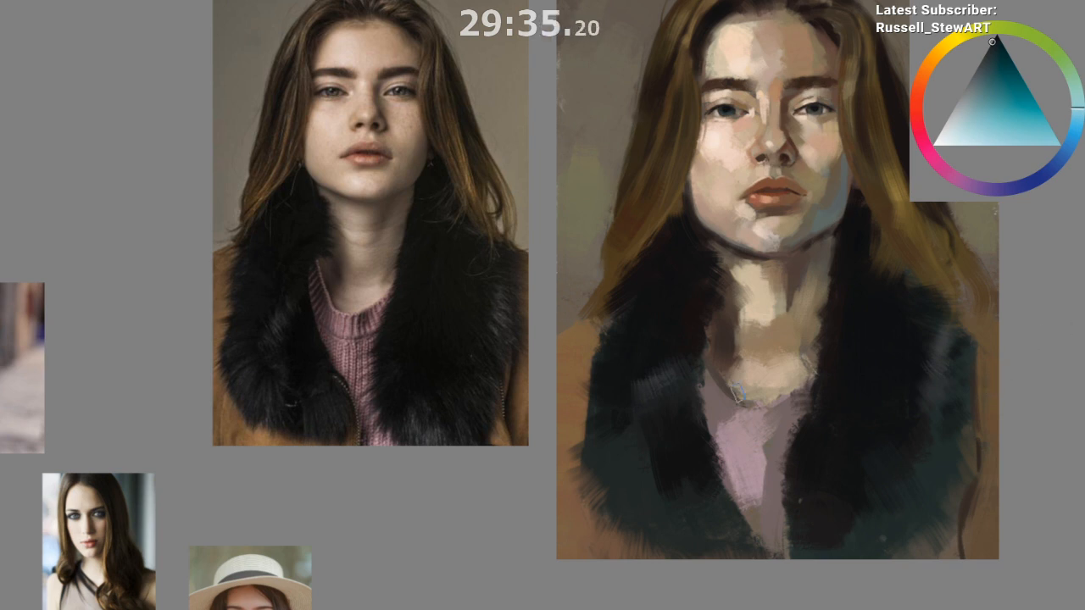
Step: Repaint both coat shoulders with sampled browns, defining the right-hand shoulder edge against the background
left_click(573, 337, "ctrl")
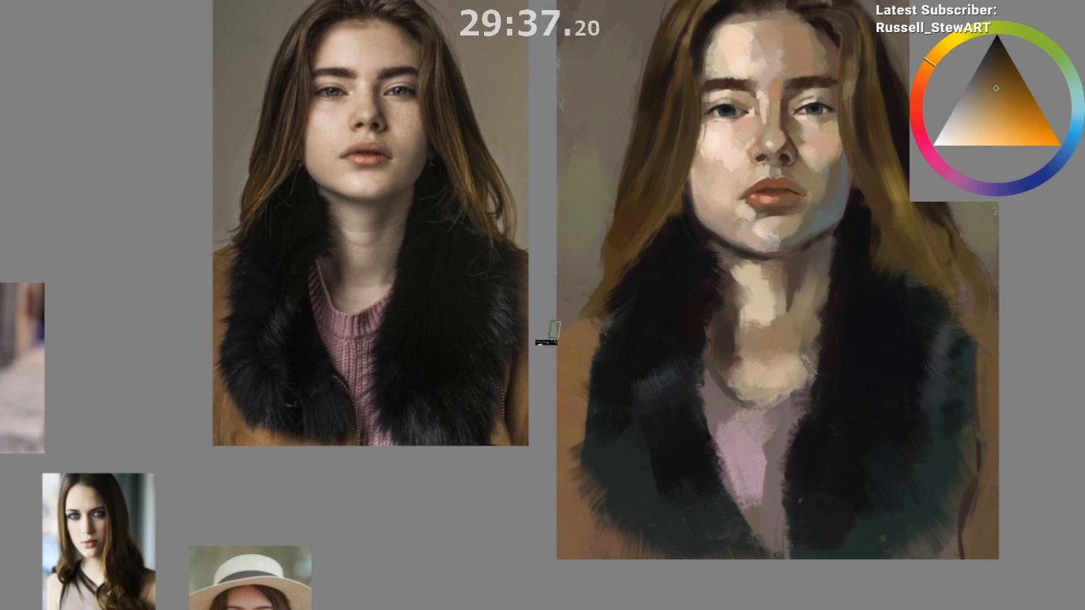
left_click(598, 314, "ctrl")
mouse_move(581, 331)
left_mouse_down()
mouse_move(575, 366)
mouse_move(574, 331)
mouse_move(567, 391)
left_mouse_up()
mouse_move(588, 330)
left_mouse_down()
mouse_move(560, 354)
mouse_move(588, 329)
mouse_move(573, 371)
left_mouse_up()
mouse_move(590, 525)
left_mouse_down()
mouse_move(601, 562)
mouse_move(415, 557)
left_mouse_up()
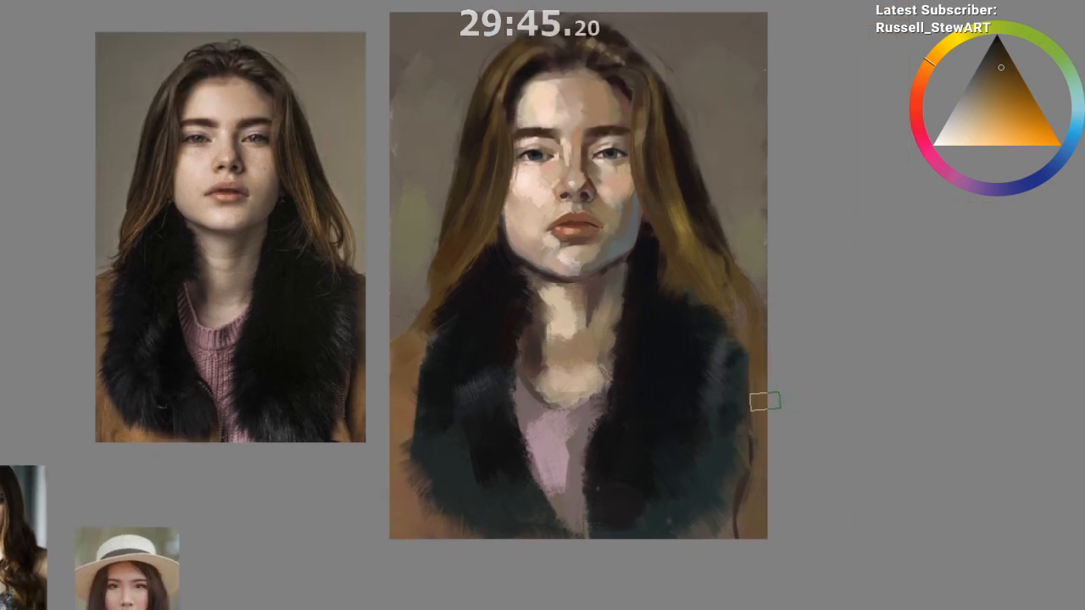
left_click(765, 305, "ctrl")
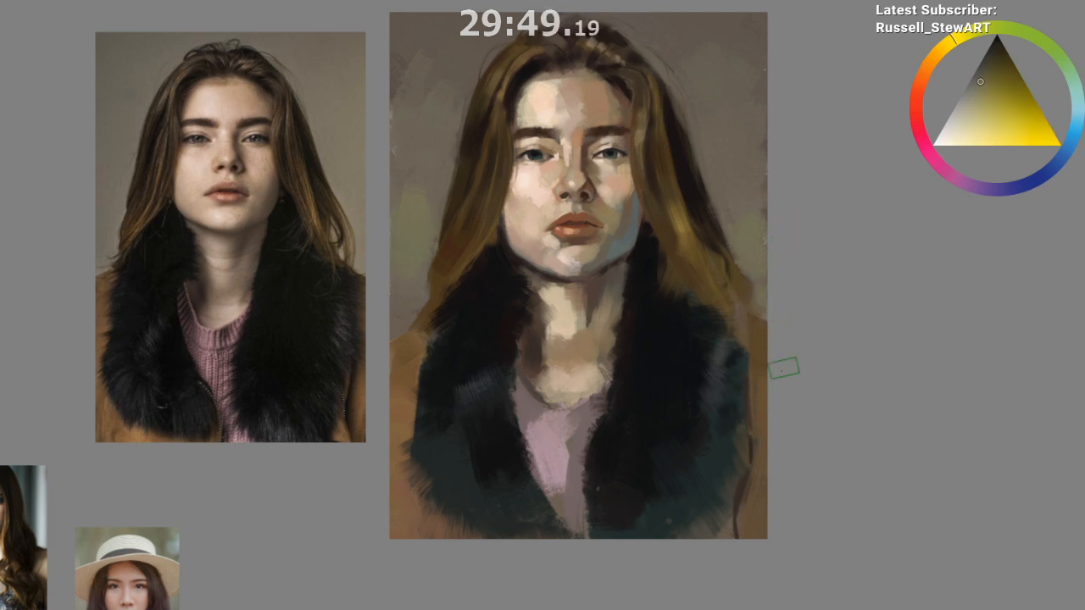
key("x")
left_click_drag(375, 336, 399, 319)
key("ctrl+z")
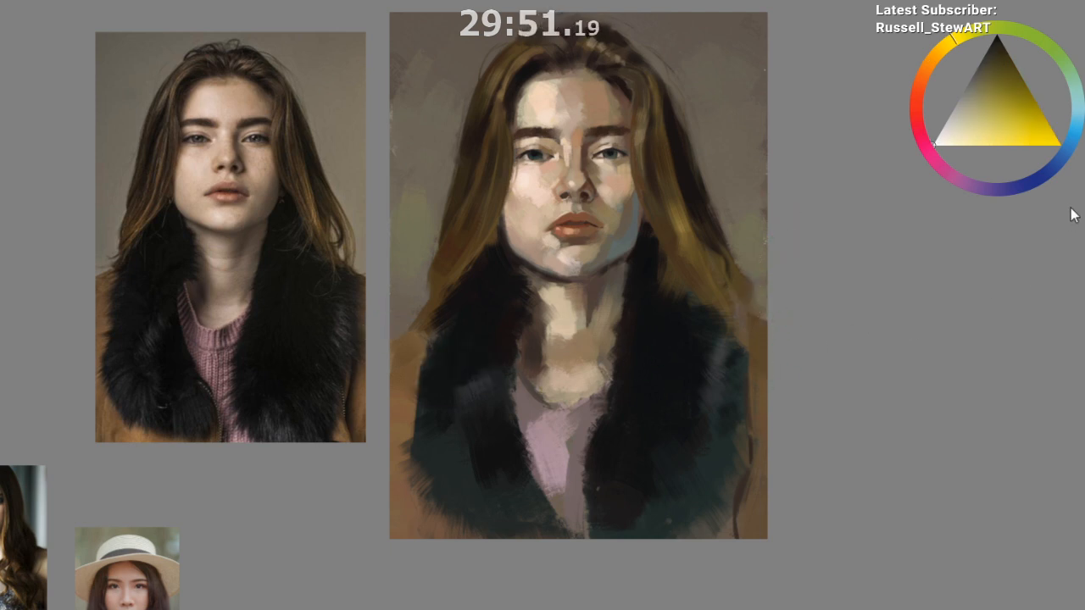
Step: Refine the left-hand shoulder with sampled coat brown and add dark tufts where the hair meets the fur collar
left_click(408, 334, "ctrl")
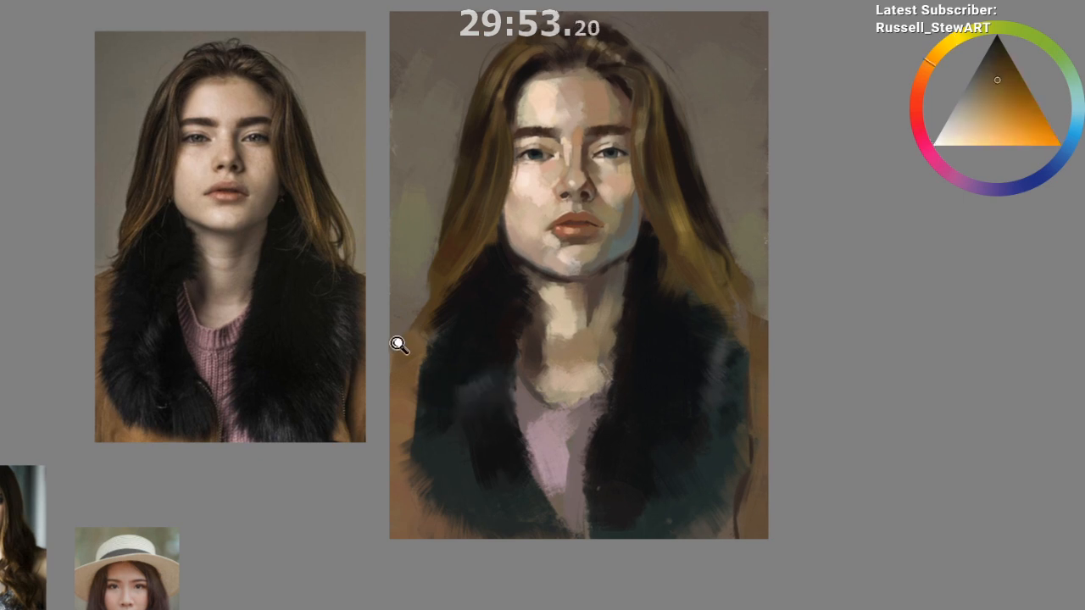
scroll(400, 346, "up", 1)
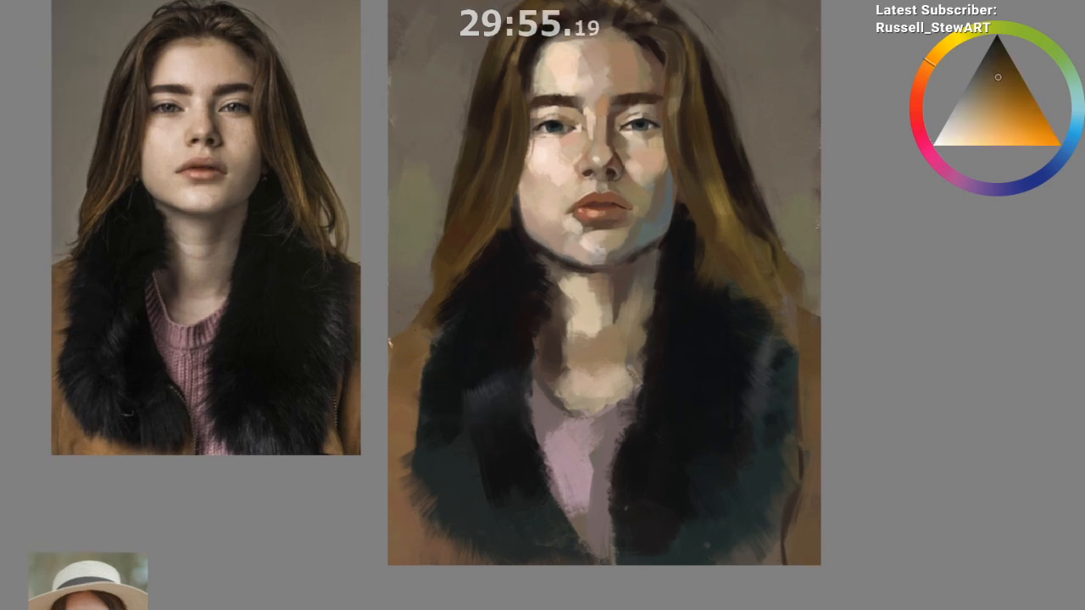
left_click(424, 317, "ctrl")
left_click(438, 326, "ctrl")
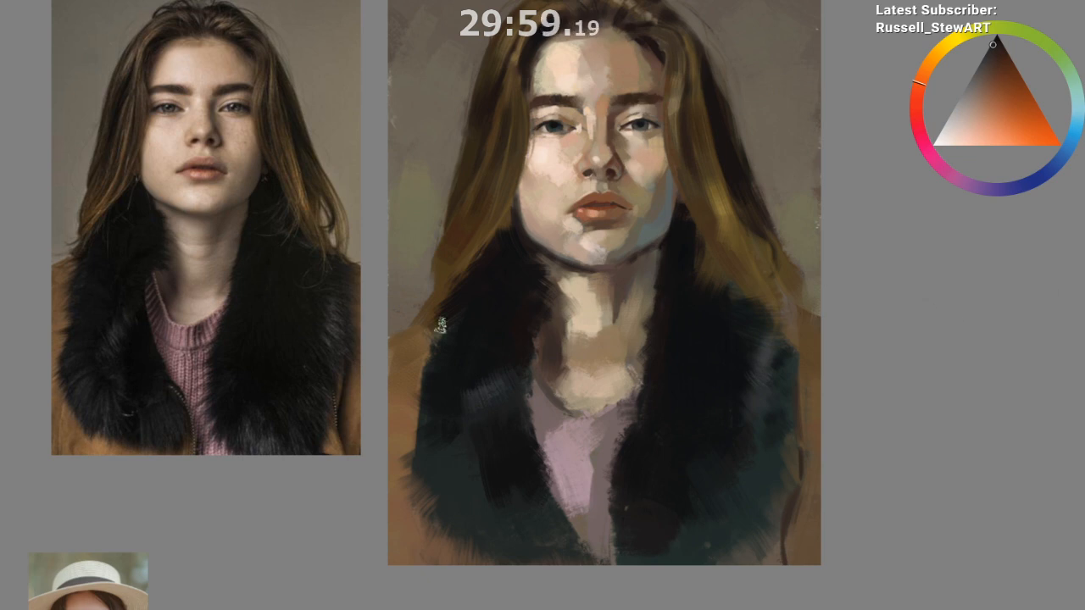
left_click_drag(428, 329, 419, 307)
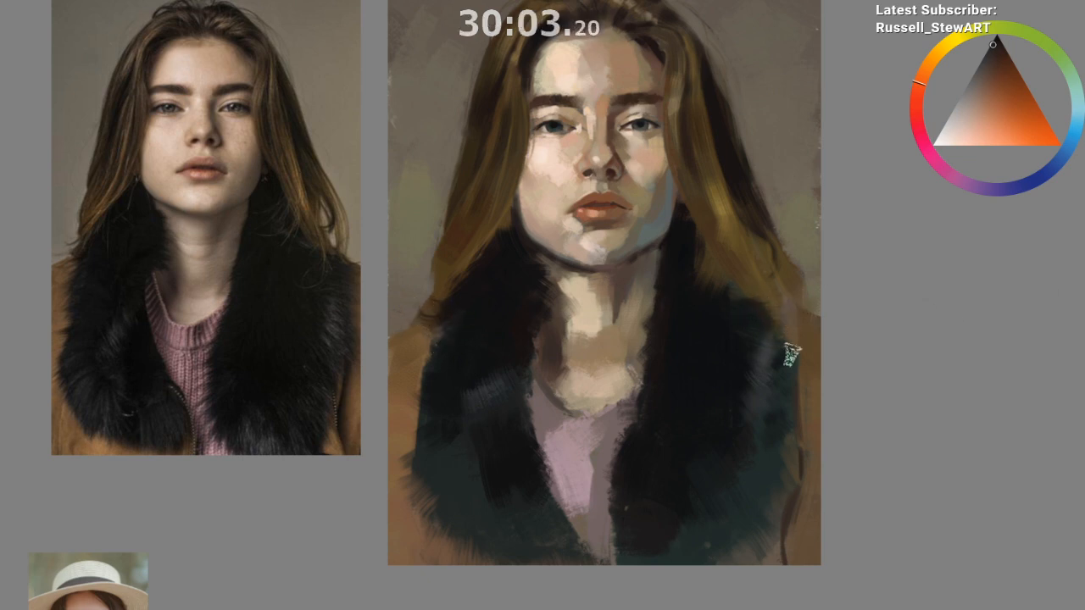
Step: Blend the hair ends into the upper right-hand fur collar with sampled dark brown and near-black blue tones
scroll(466, 478, "down", 2)
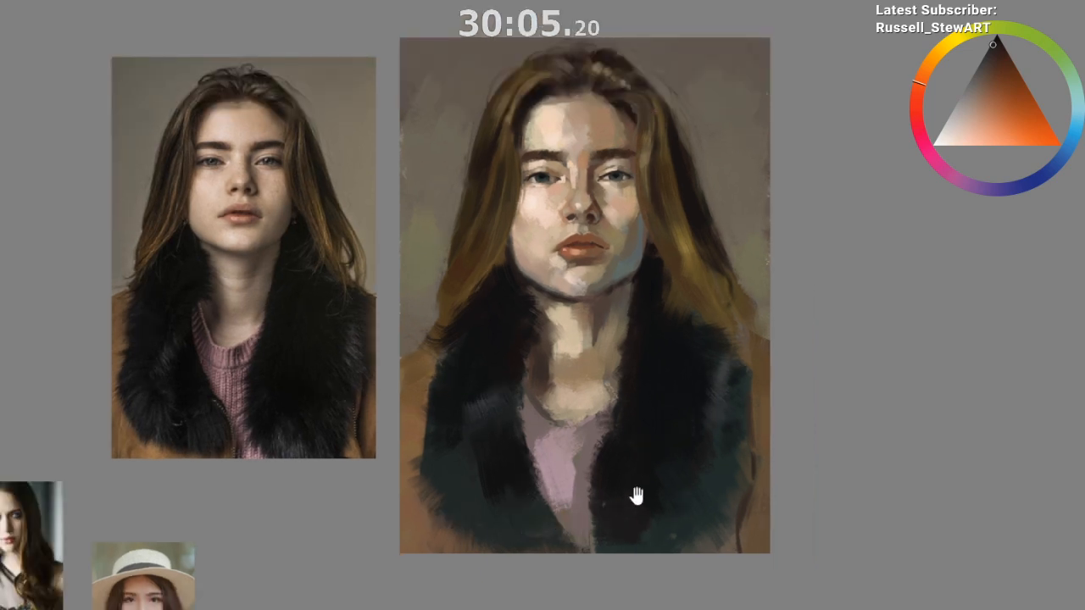
left_click(669, 293, "ctrl")
left_click(675, 276, "ctrl")
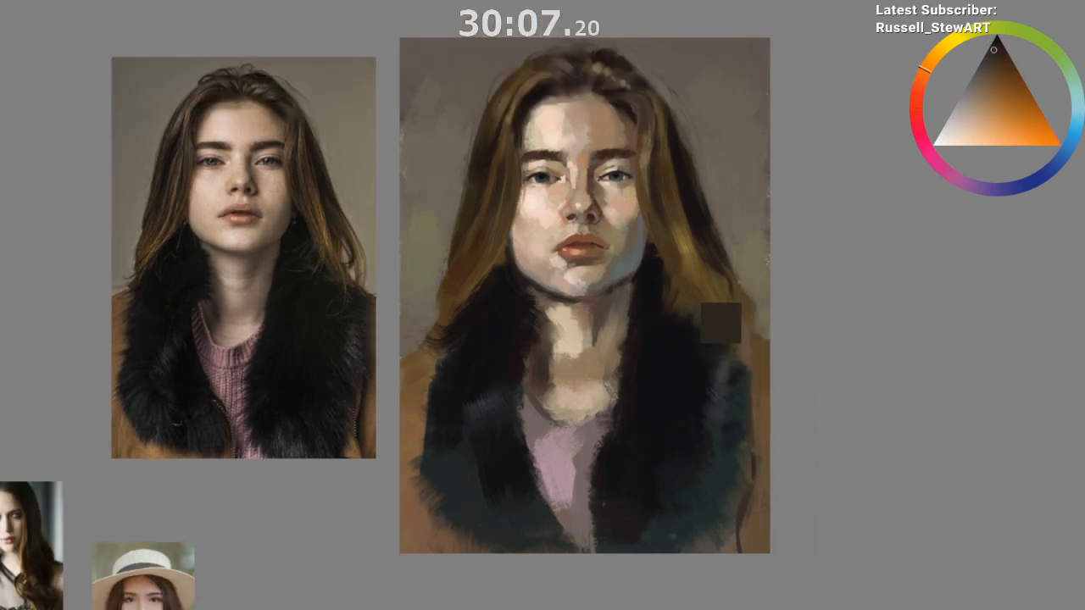
left_click(662, 305, "ctrl")
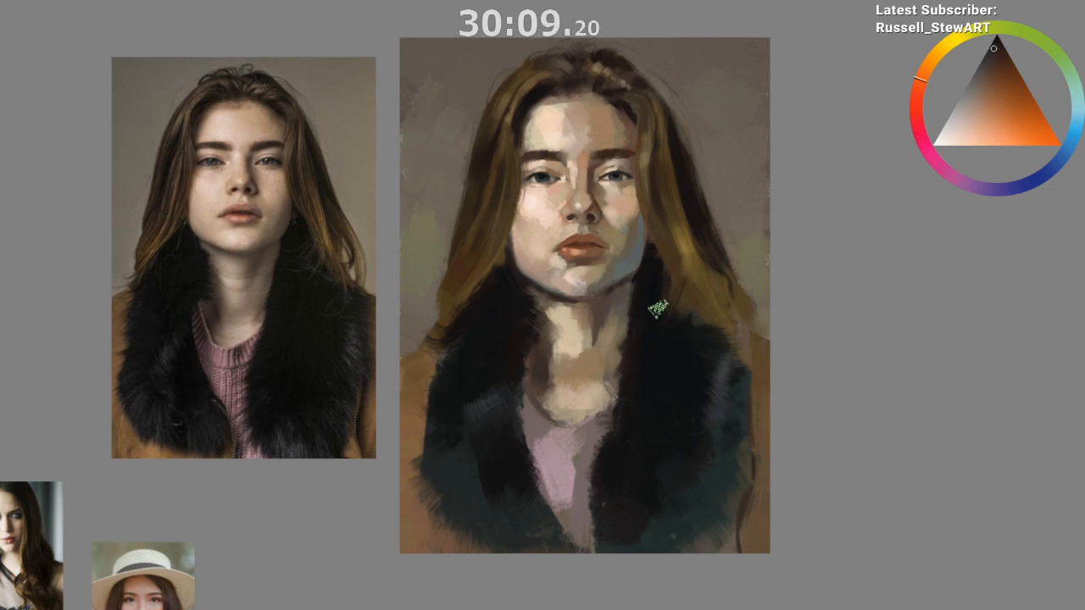
left_click(654, 273, "ctrl")
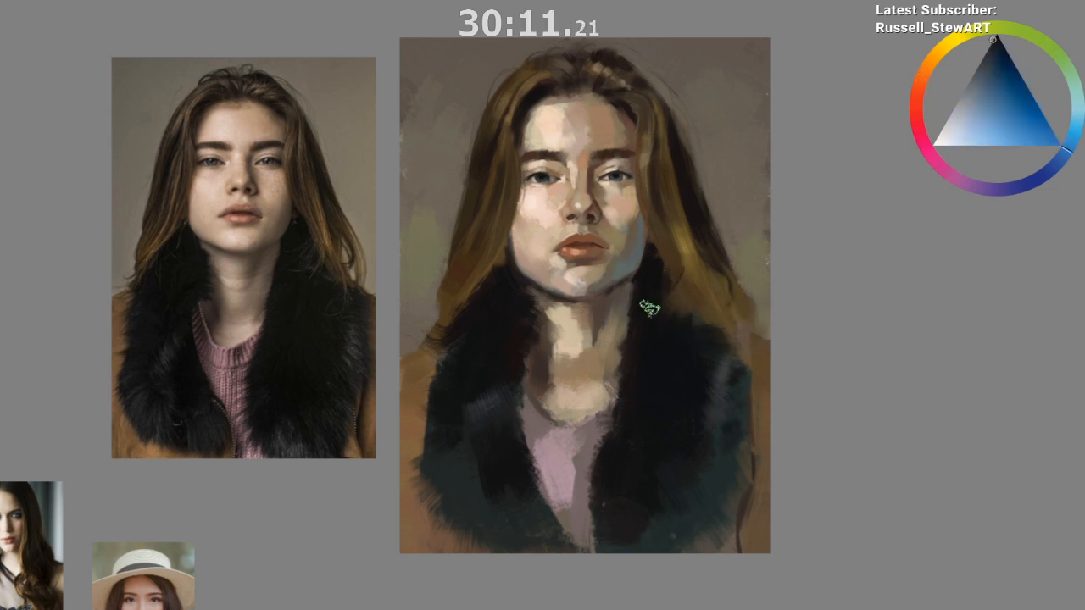
left_click(669, 273, "ctrl")
Step: Check the portrait's proportions and the reference photo in a mirrored view, then restore the normal orientation
key("m")
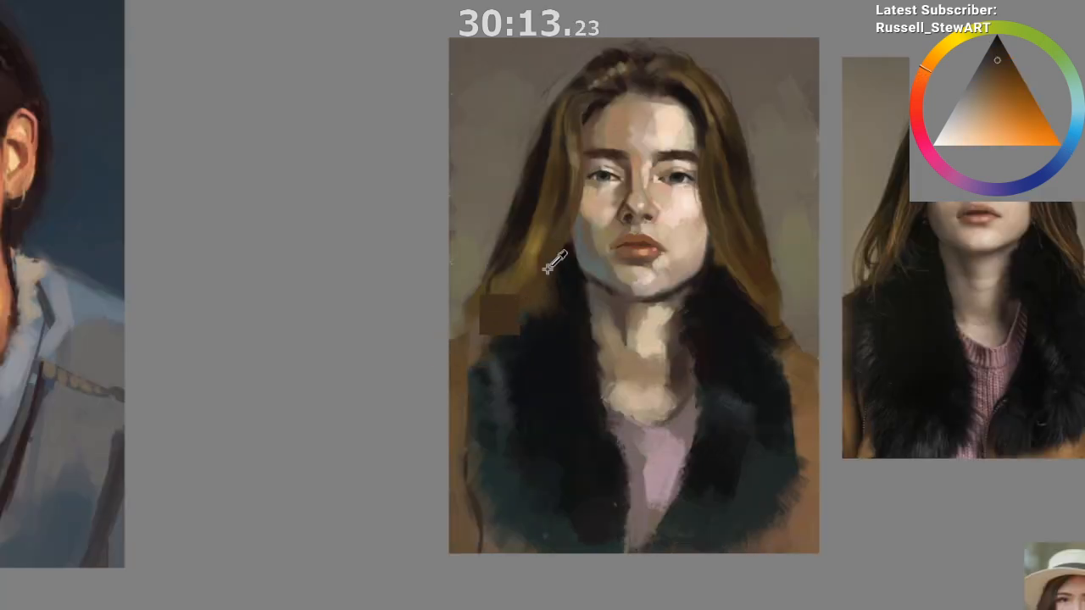
left_click_drag(707, 423, 597, 497)
mouse_move(552, 534)
left_mouse_down()
mouse_move(432, 525)
mouse_move(437, 517)
left_mouse_up()
left_click_drag(437, 518, 447, 517)
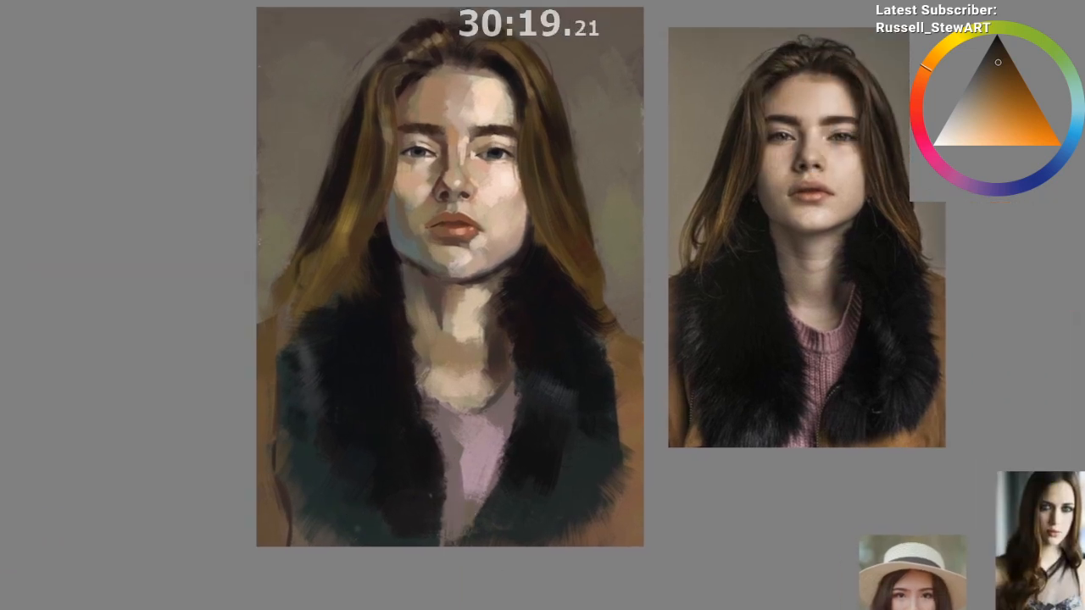
key("m")
Step: Nudge the fur collar's inner edge, the jawline and the neck shapes with a large round distort brush
left_click(816, 355, "ctrl")
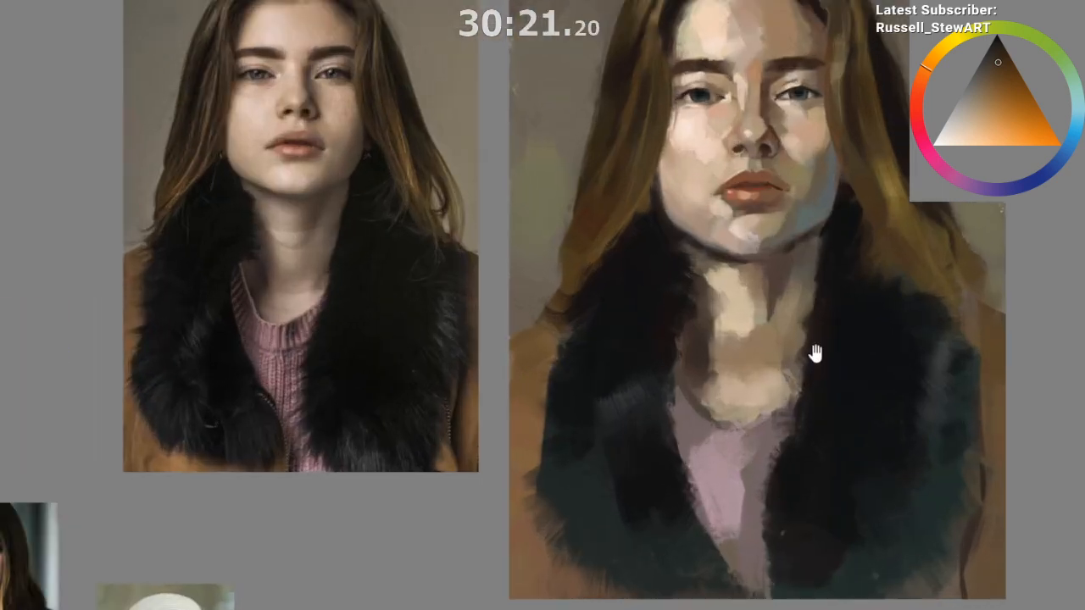
left_click_drag(710, 440, 682, 486)
scroll(700, 410, "up", 1)
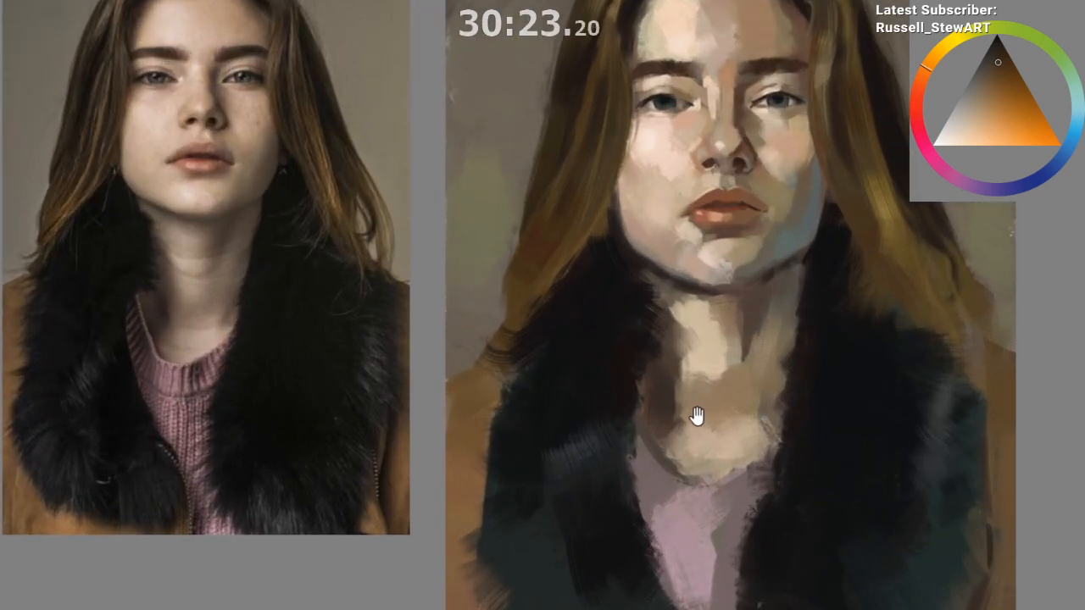
right_click(625, 376)
left_click(733, 407)
left_click_drag(616, 338, 638, 338)
mouse_move(674, 295)
left_mouse_down()
mouse_move(692, 288)
mouse_move(674, 281)
left_mouse_up()
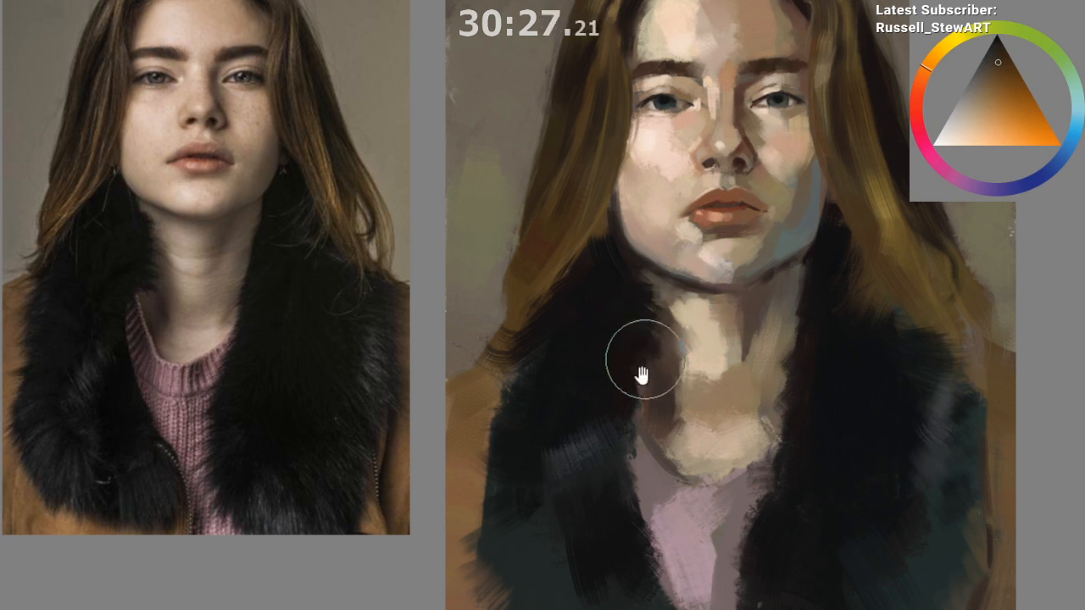
left_click_drag(612, 450, 588, 494)
left_click_drag(600, 434, 636, 467)
left_click_drag(639, 470, 619, 525)
left_click_drag(679, 442, 688, 402)
left_click_drag(688, 402, 693, 347)
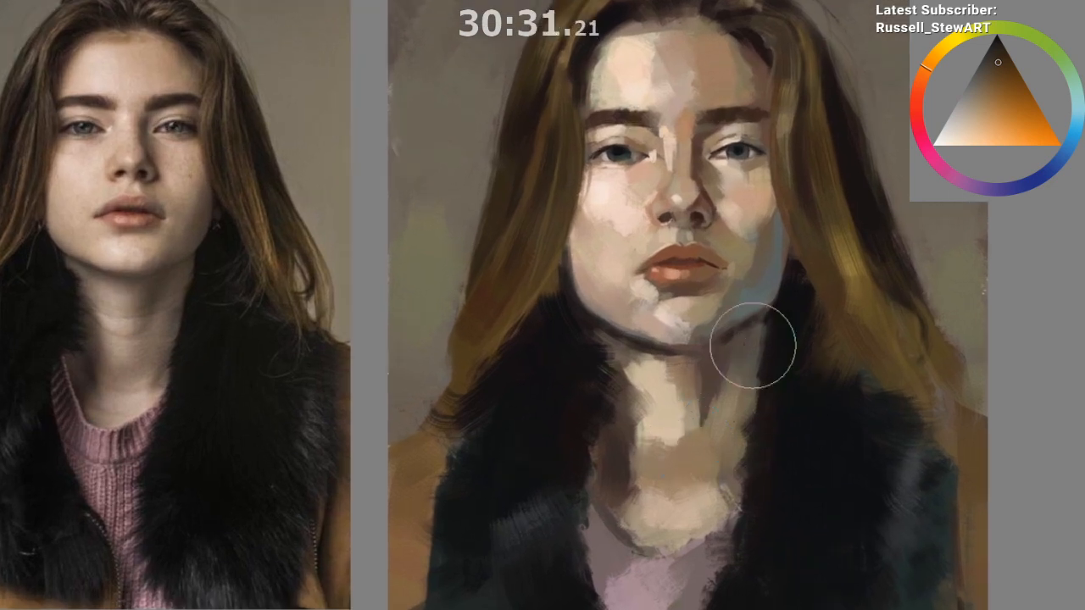
Step: Return to the paint brush and soften the shadow edge under the chin with dark browns sampled along the jaw
right_click(717, 324)
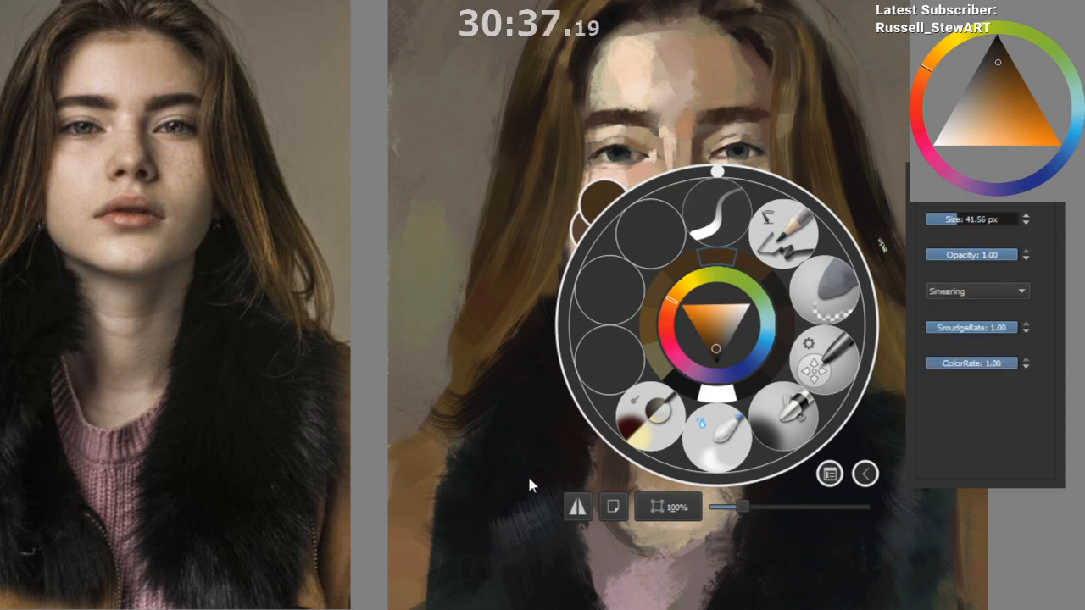
left_click(484, 501)
left_click_drag(703, 328, 701, 325)
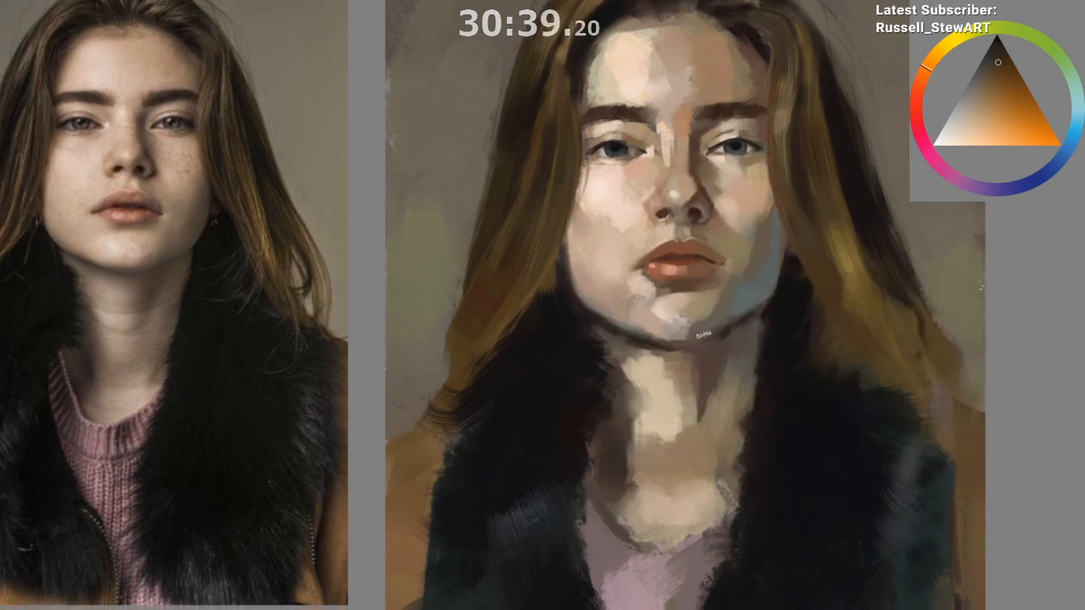
left_click(707, 345, "ctrl")
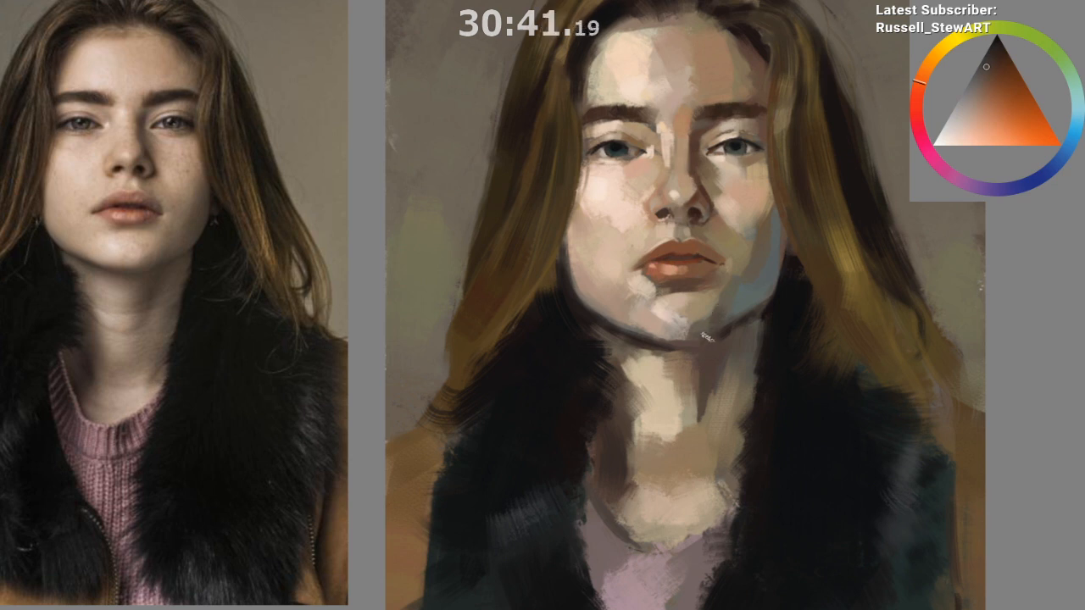
left_click(723, 325, "ctrl")
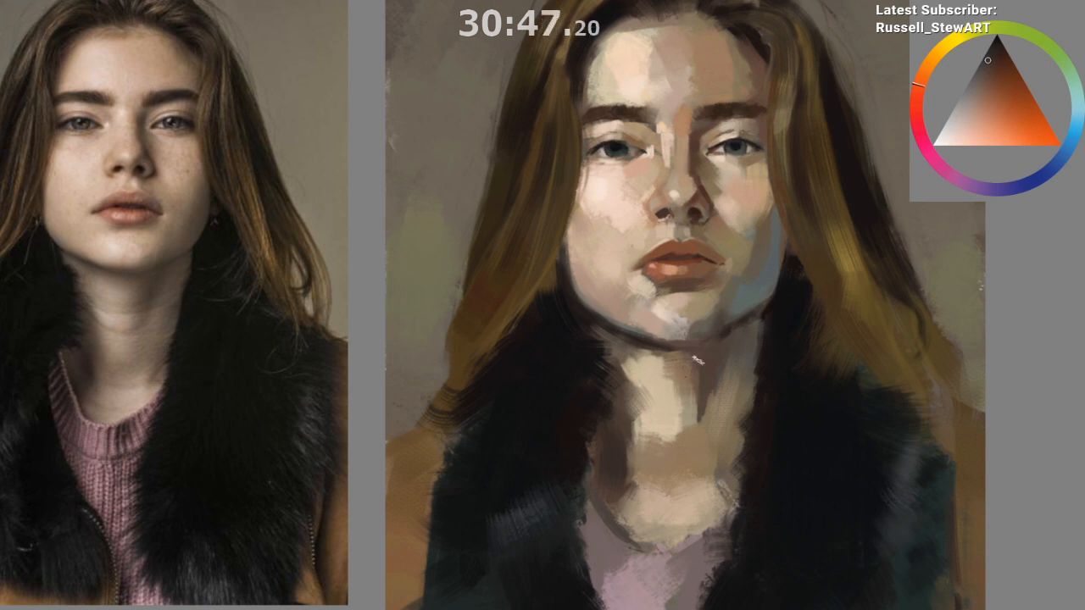
Step: Touch up the neck below the chin in a mirrored view with sampled brown and beige, then restore the normal orientation
key("m")
mouse_move(612, 465)
left_mouse_down()
mouse_move(593, 474)
mouse_move(368, 406)
left_mouse_up()
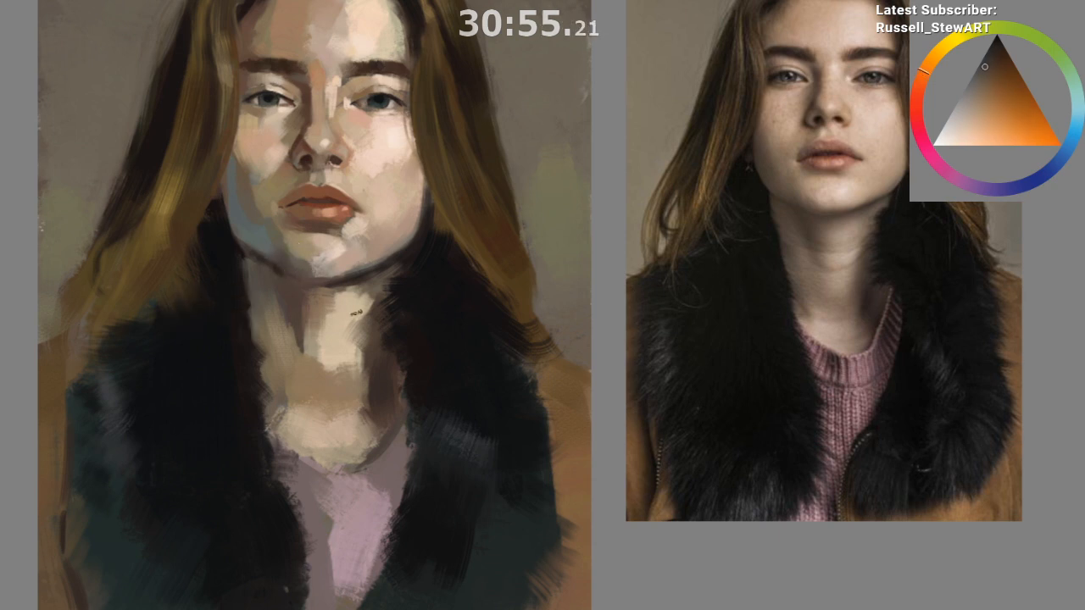
left_click(305, 249, "ctrl")
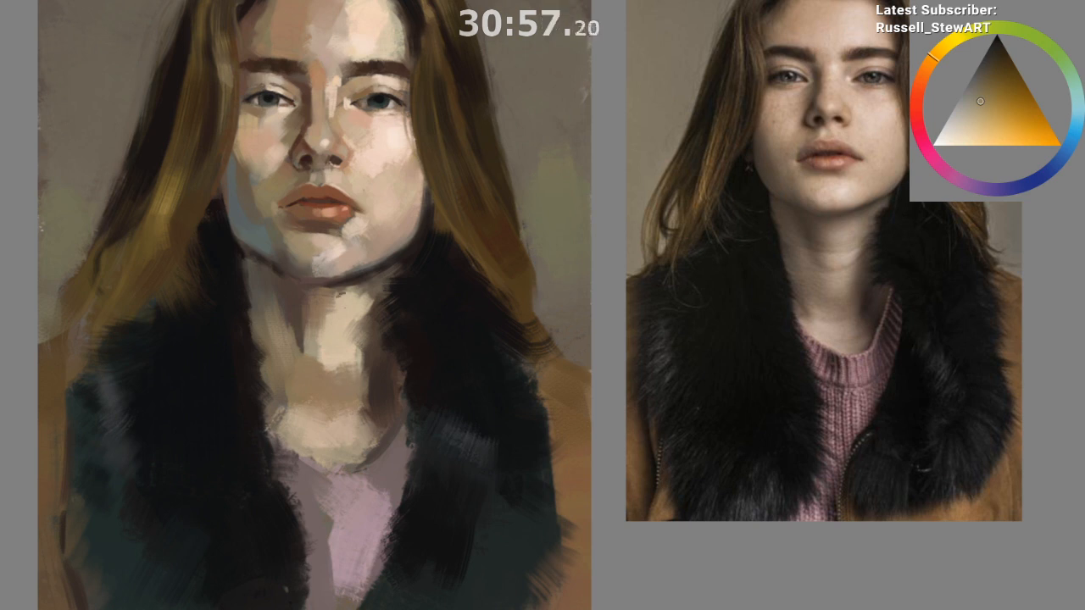
key("m")
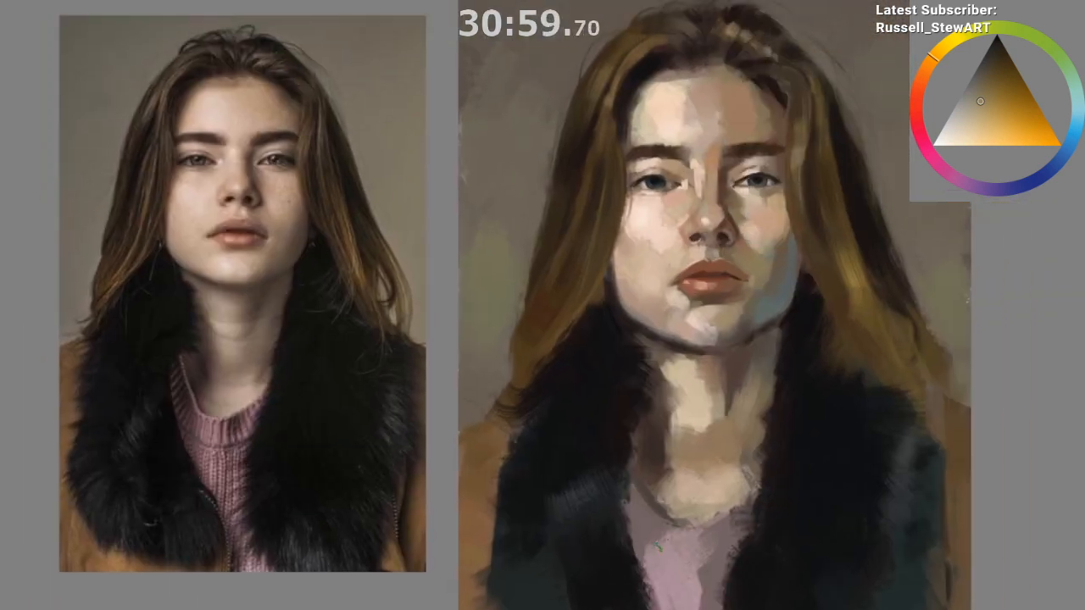
Step: Refine the right-hand underside of the jaw with sampled near-black and warm dark brown tones
left_click(705, 492, "ctrl")
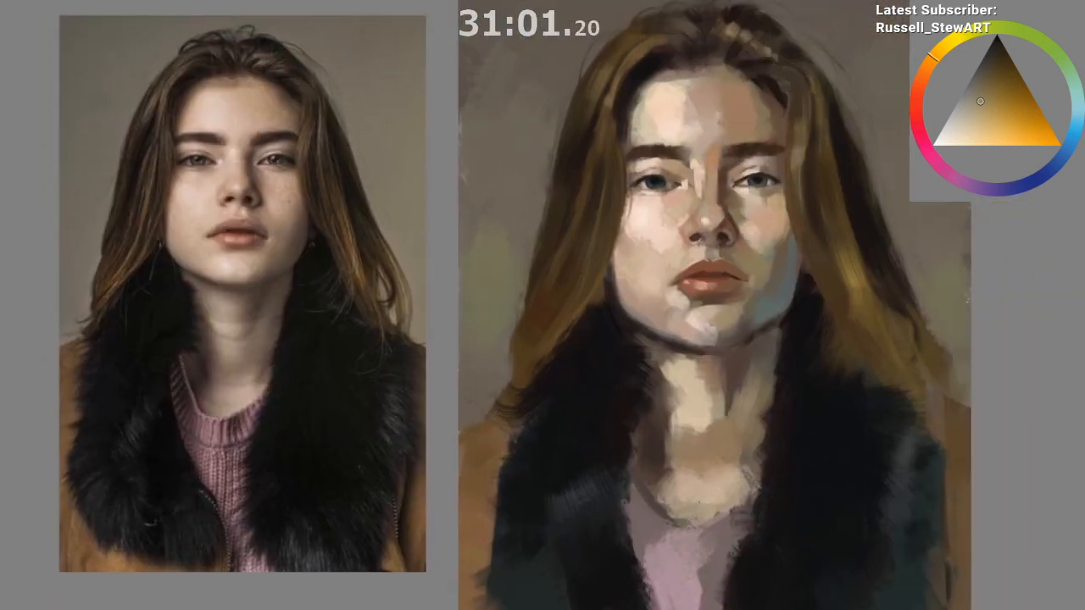
left_click(721, 476, "ctrl")
left_click_drag(688, 492, 659, 402)
left_click(753, 225, "ctrl")
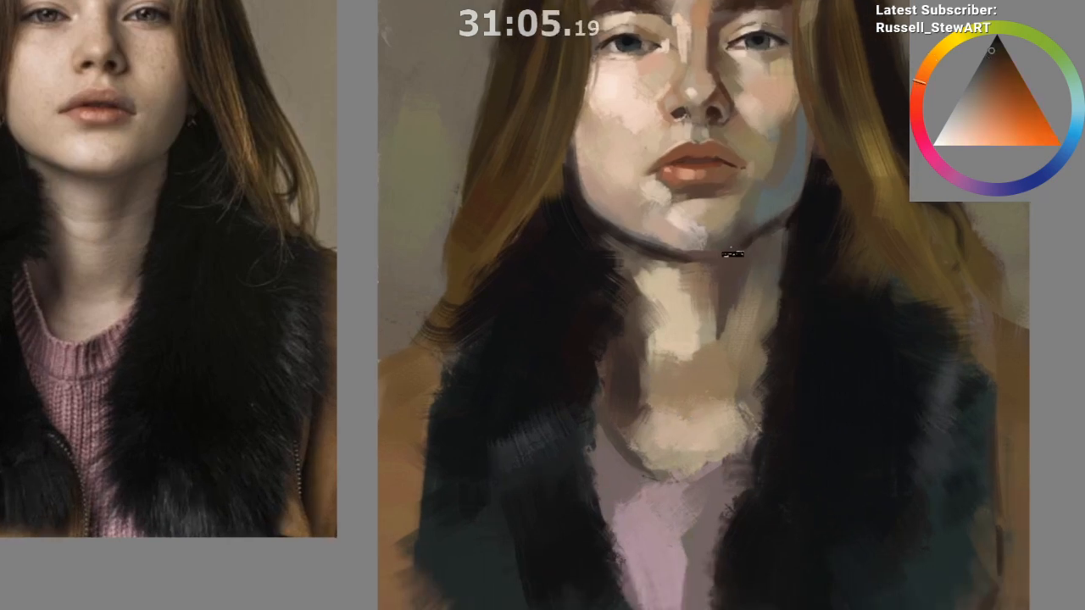
left_click(753, 231, "ctrl")
left_click(734, 244, "ctrl")
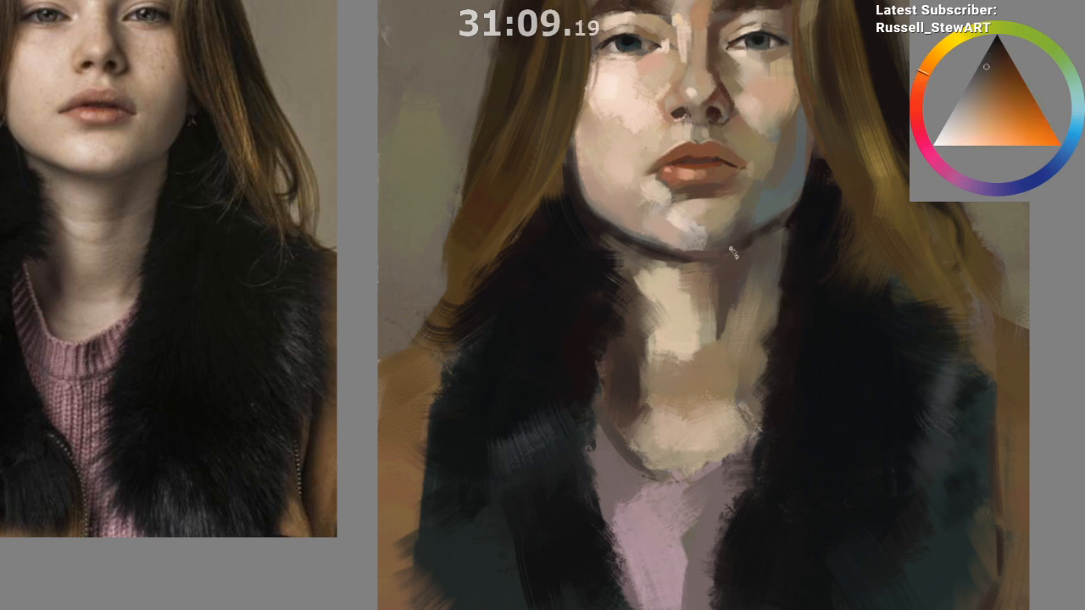
Step: Touch up the shadow below the chin and the sweater's neckline with sampled reddish-brown and muted brown
scroll(715, 308, "down", 3)
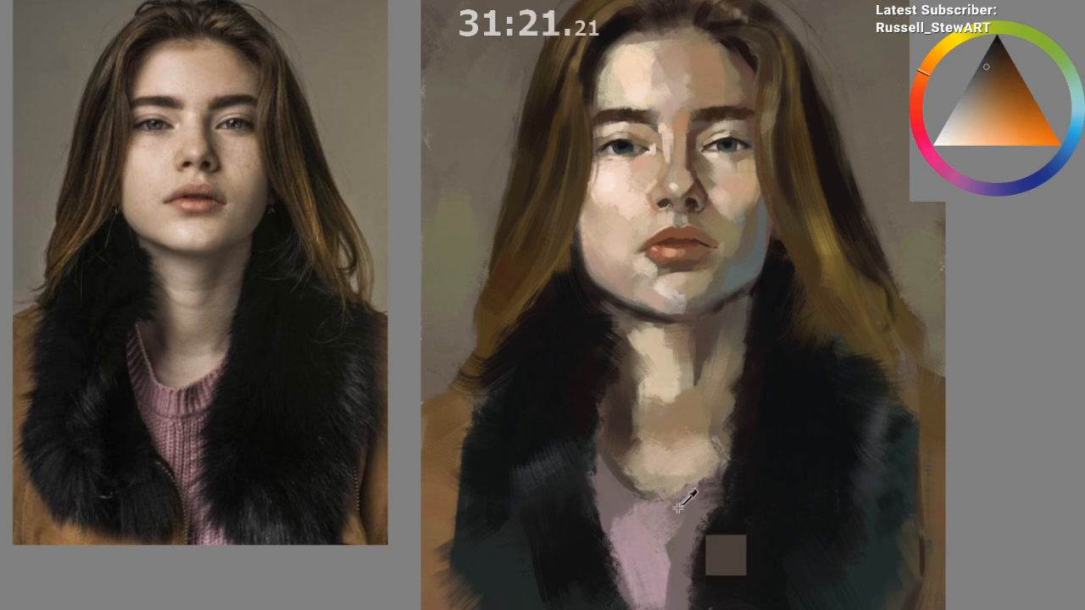
scroll(688, 471, "up", 1)
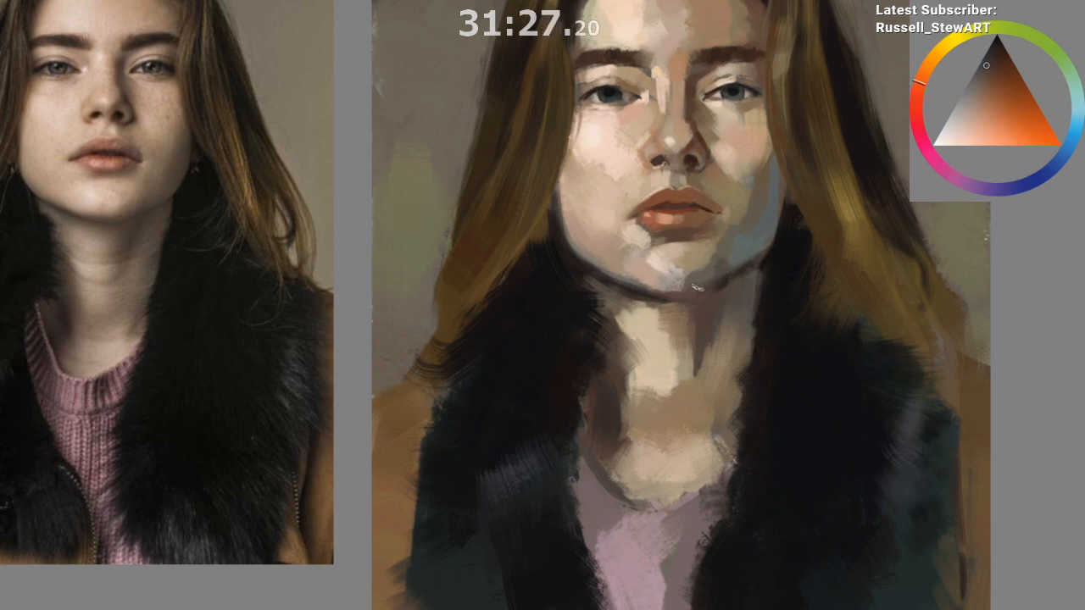
left_click(598, 413, "alt")
scroll(610, 507, "down", 1)
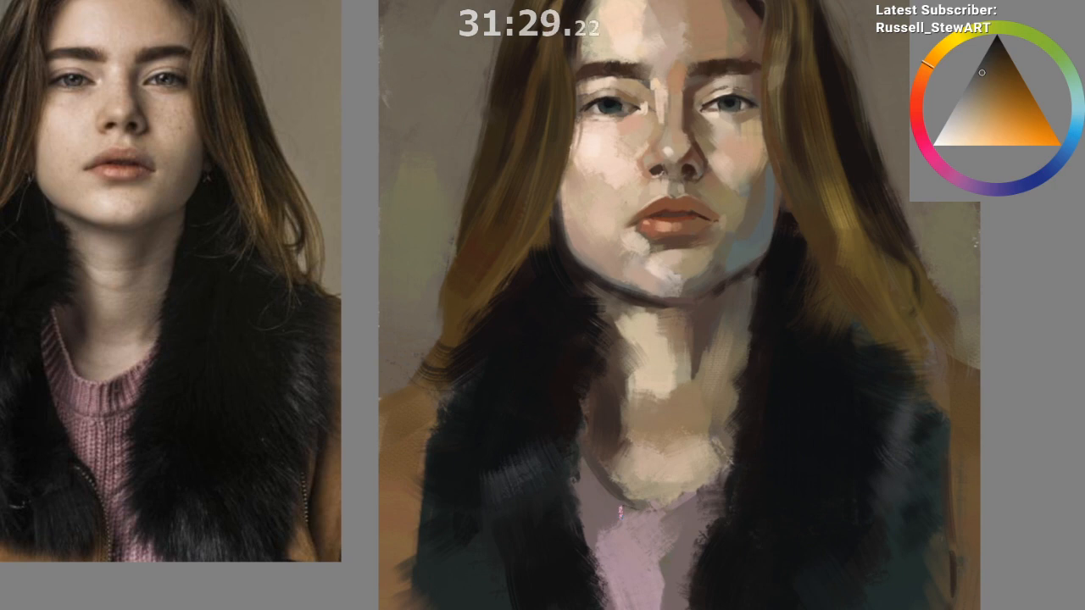
Step: Rework the nose bridge between the eyes with sampled light skin and tan tones
left_click(668, 297, "alt")
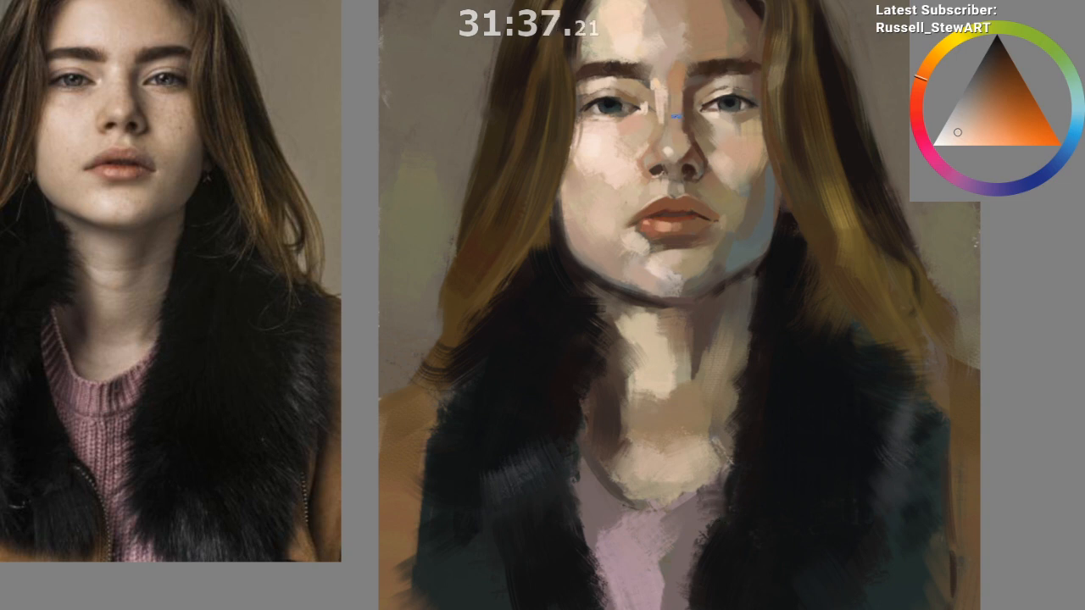
scroll(673, 117, "up", 3)
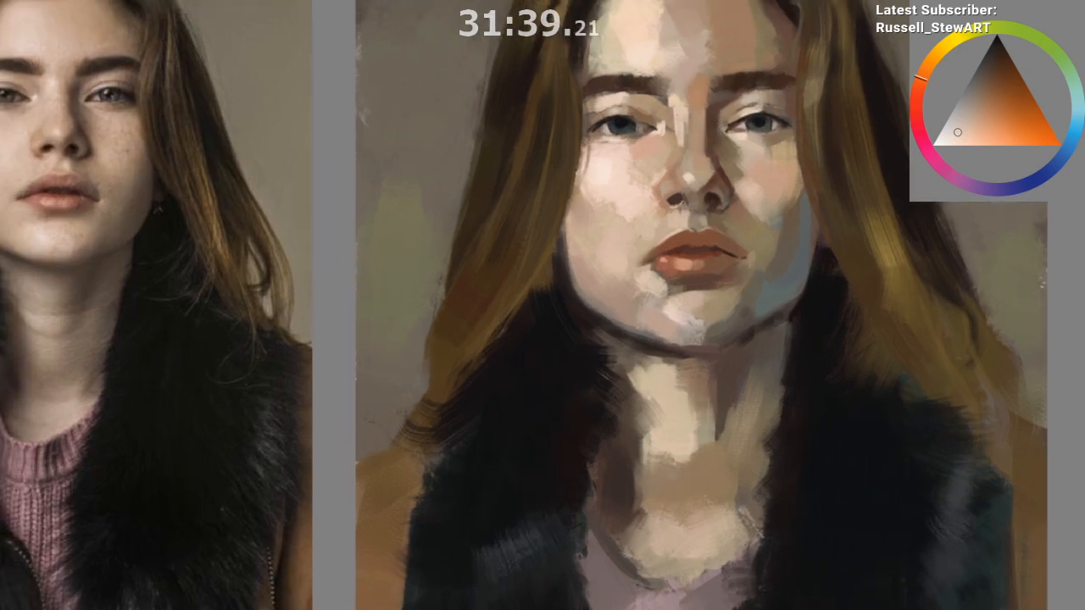
left_click(658, 108, "ctrl")
left_click(669, 138, "ctrl")
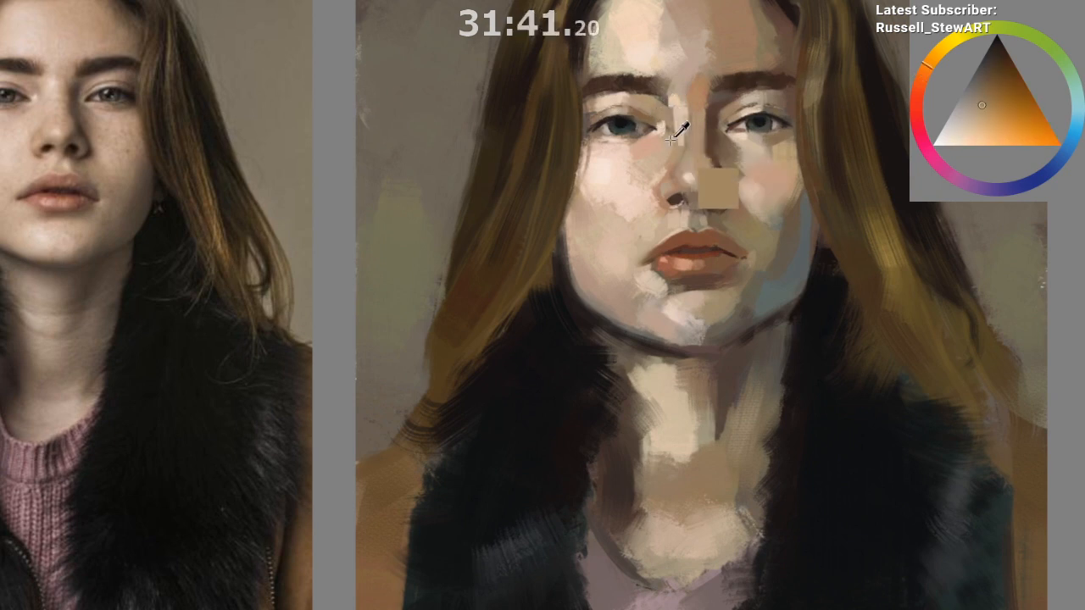
left_click_drag(679, 100, 680, 132)
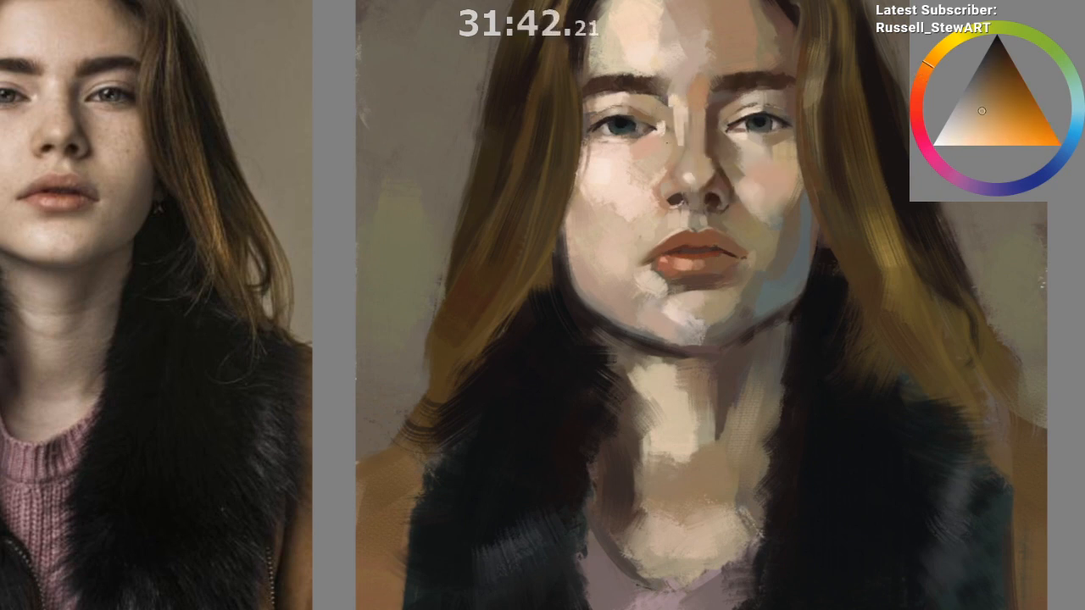
left_click(670, 131, "ctrl")
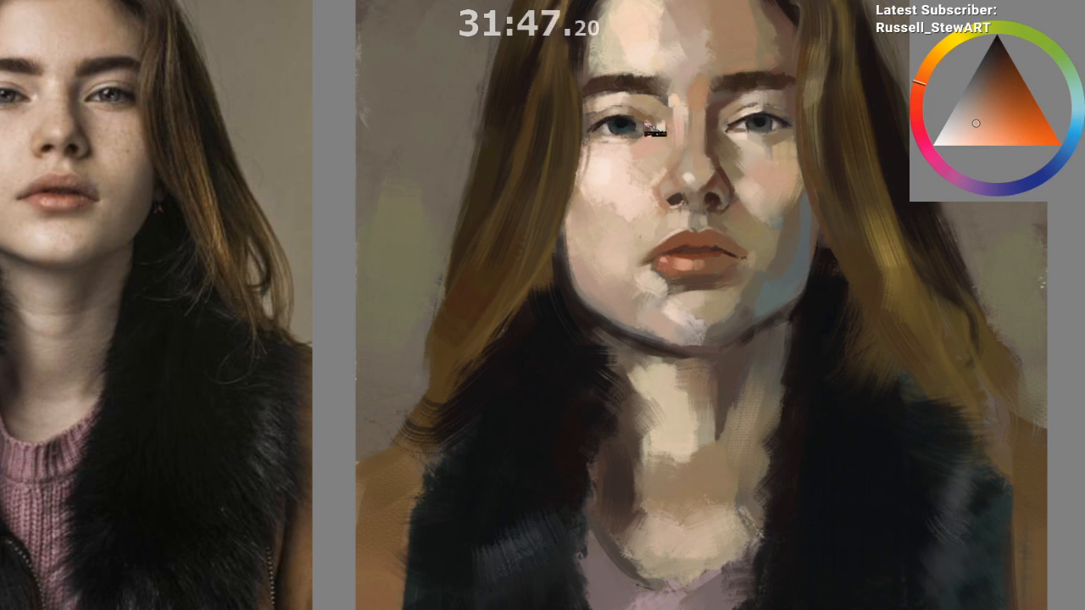
Step: Blend the left-hand side of the nose into the inner cheek with sampled light skin tones
left_click(688, 129, "ctrl")
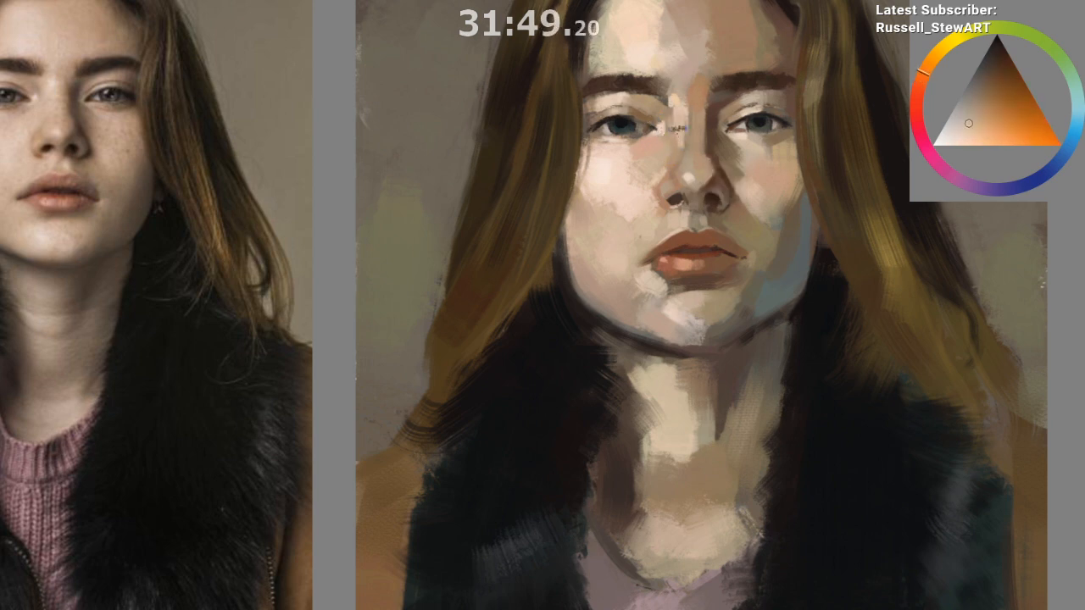
left_click(651, 169, "ctrl")
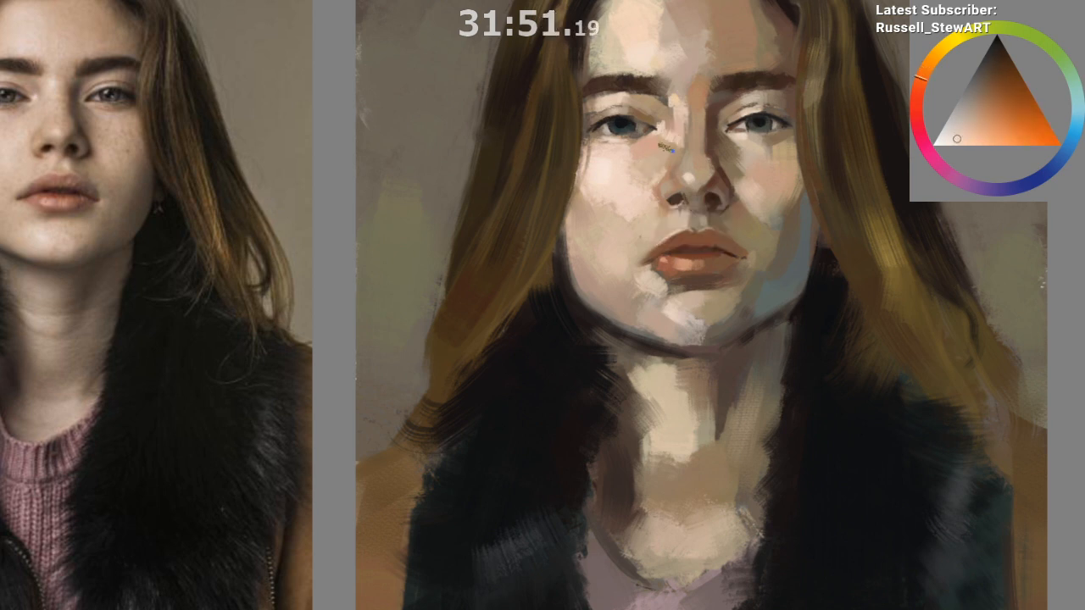
left_click(649, 167, "ctrl")
left_click(614, 237, "ctrl")
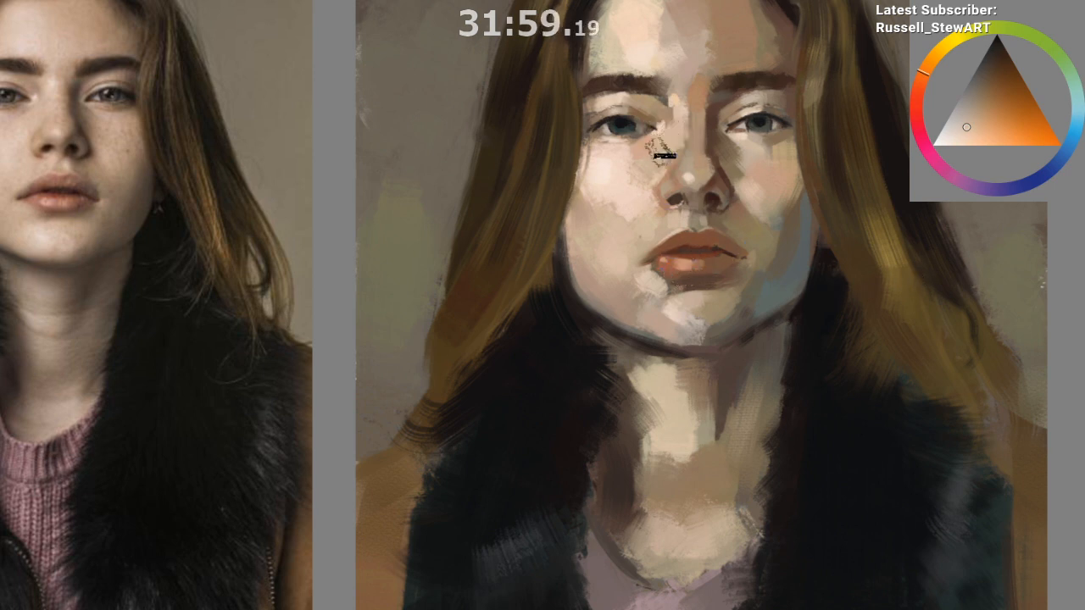
Step: Refine the lit side of the nose bridge in a mirrored view with sampled beige skin tones, then restore the normal orientation
left_click_drag(975, 262, 791, 261)
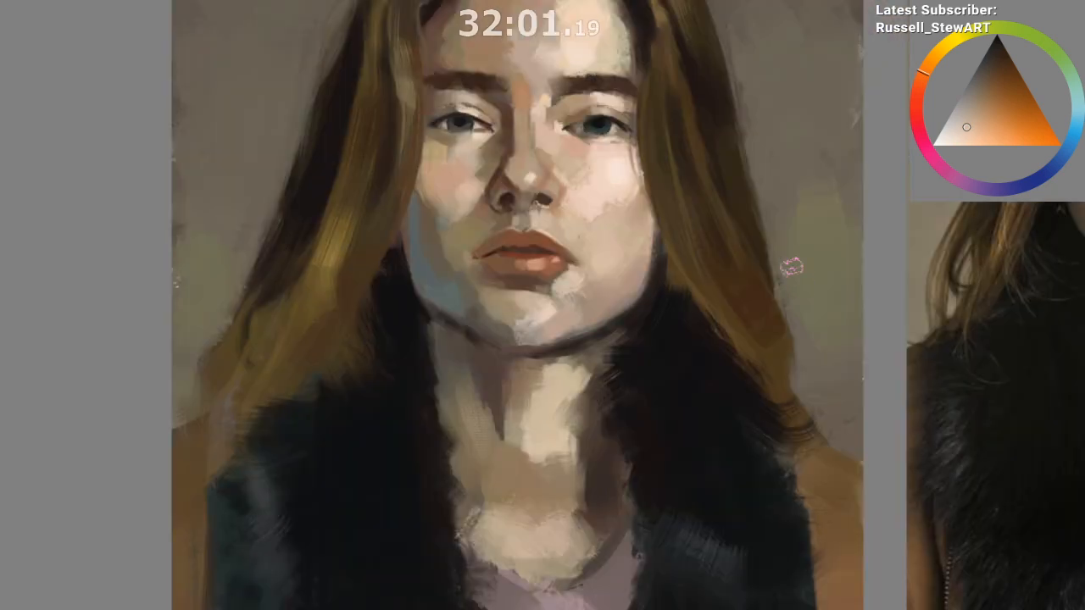
left_click_drag(543, 188, 484, 128)
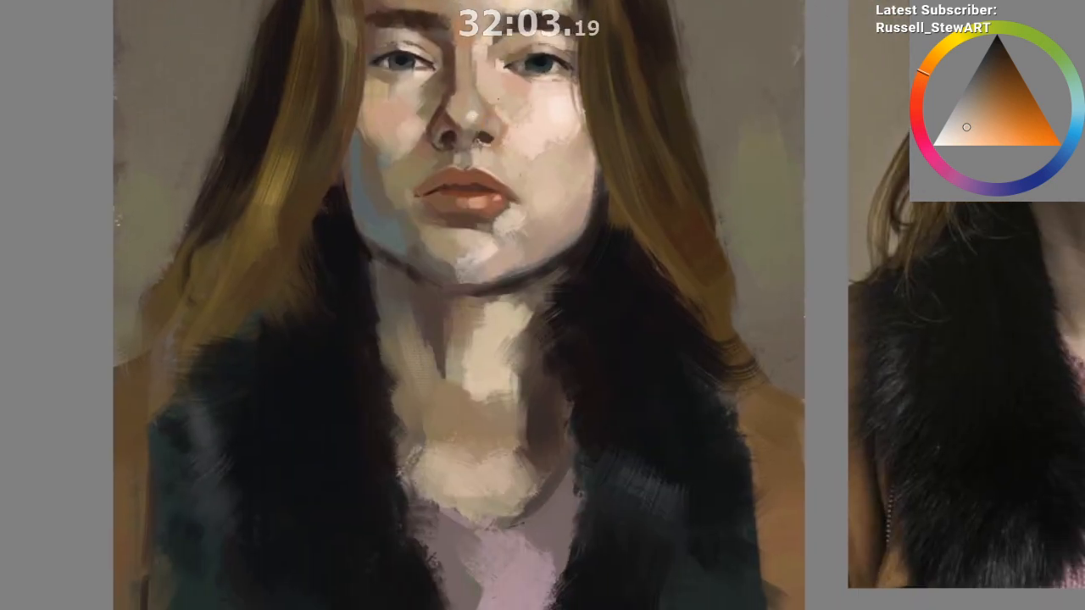
left_click(496, 93, "ctrl")
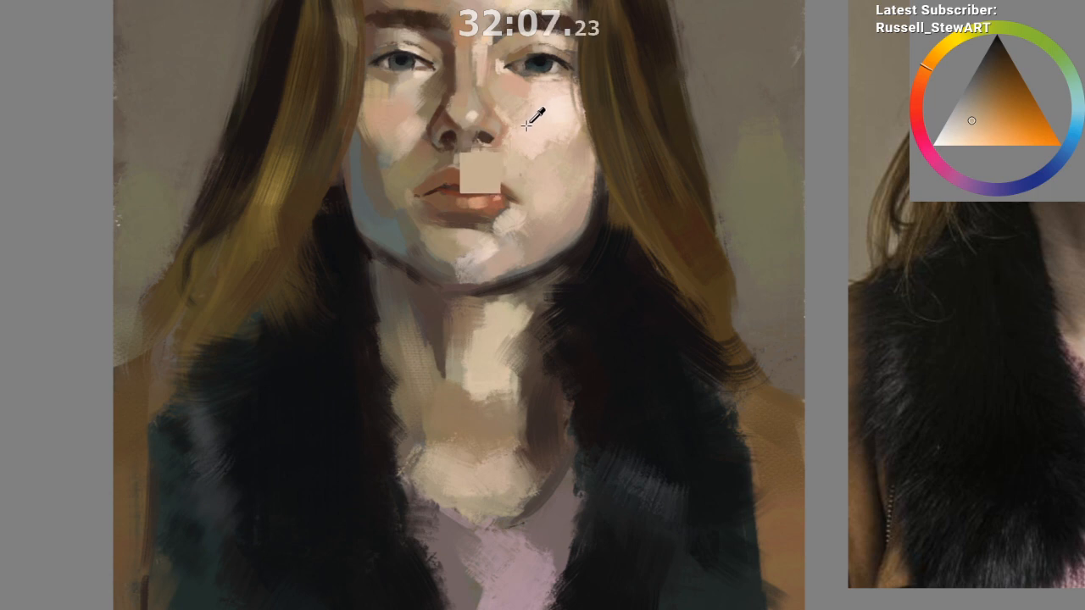
left_click(495, 83, "ctrl")
mouse_move(495, 78)
left_mouse_down()
mouse_move(497, 97)
mouse_move(493, 88)
left_mouse_up()
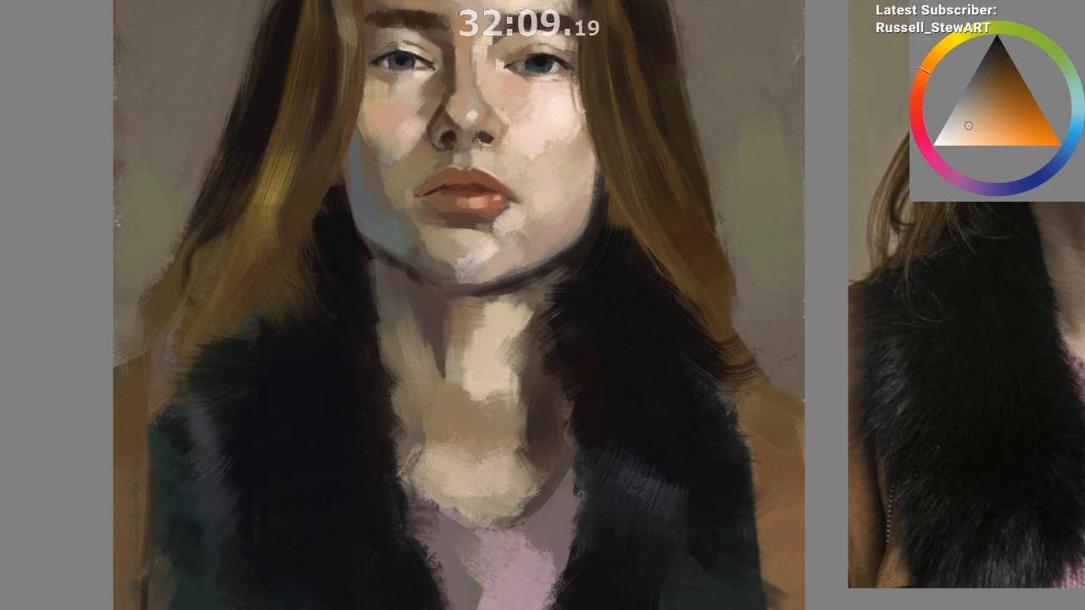
left_click(496, 91, "ctrl")
scroll(647, 416, "down", 6)
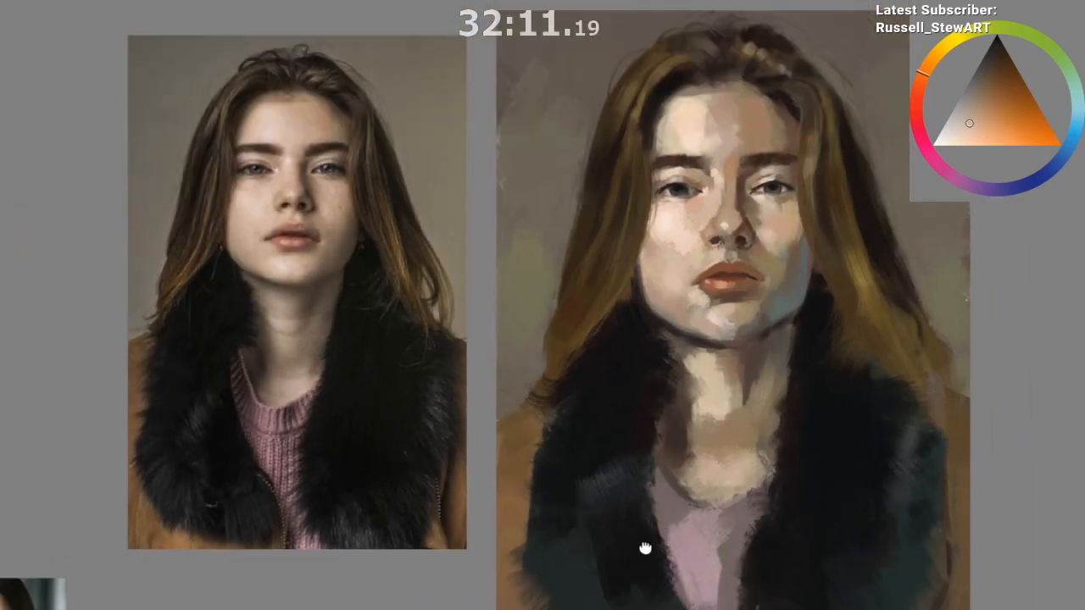
left_click_drag(644, 548, 621, 544)
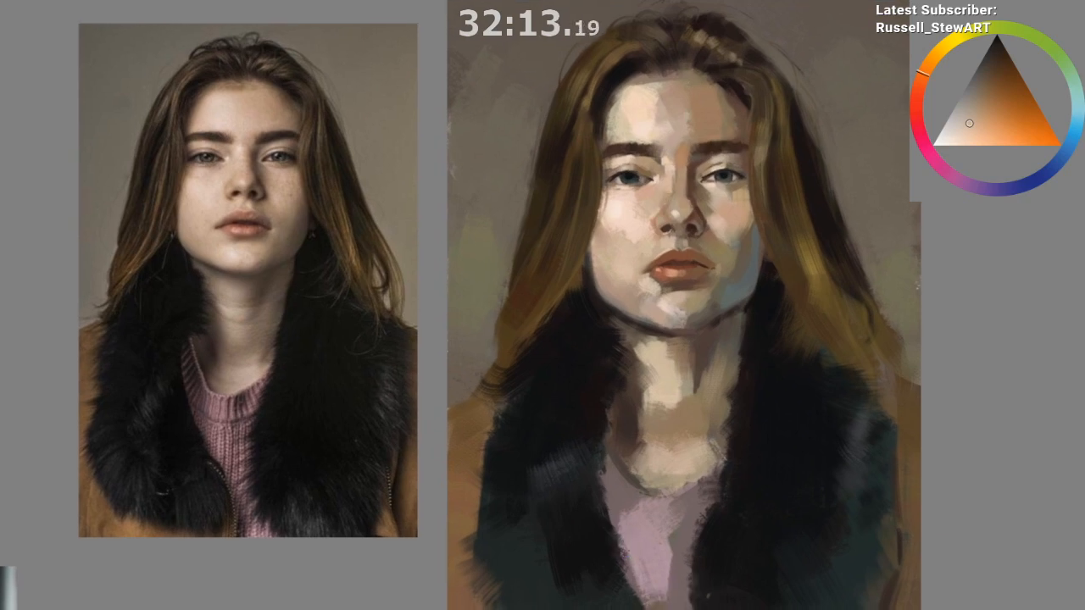
Step: Soften the transition from the left-hand inner eye corner to the cheek with sampled tan and pale skin tones
scroll(682, 220, "up", 2)
left_click(727, 269, "ctrl")
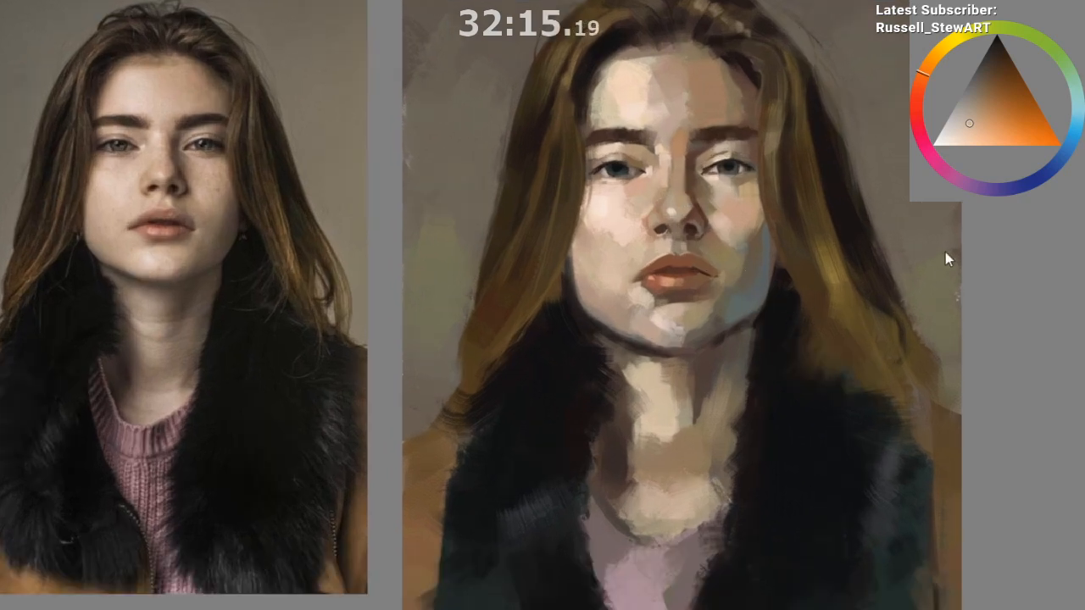
scroll(646, 200, "up", 3)
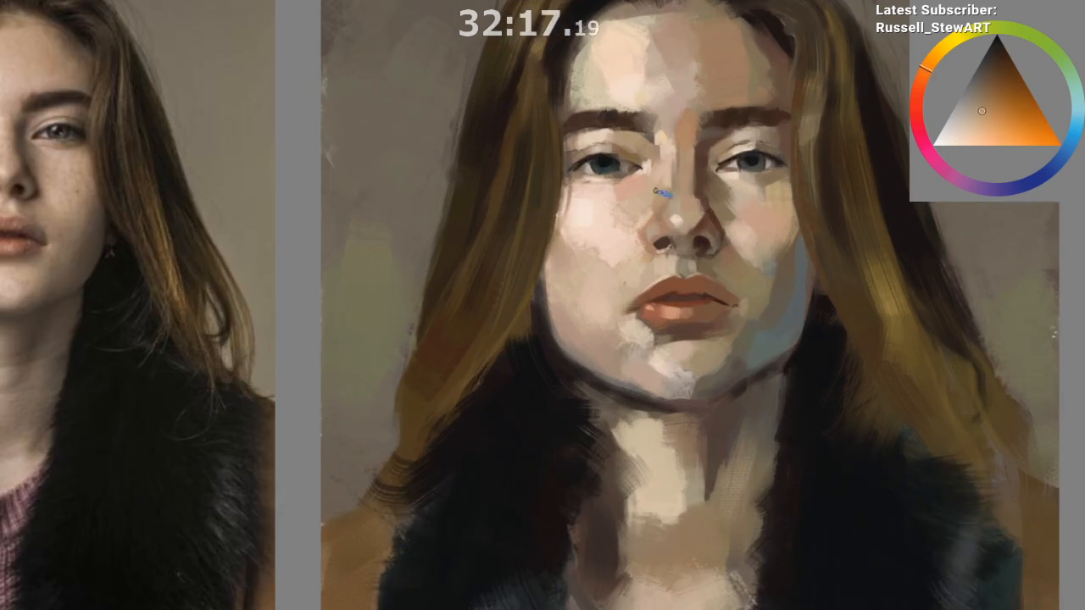
left_click(649, 207, "ctrl")
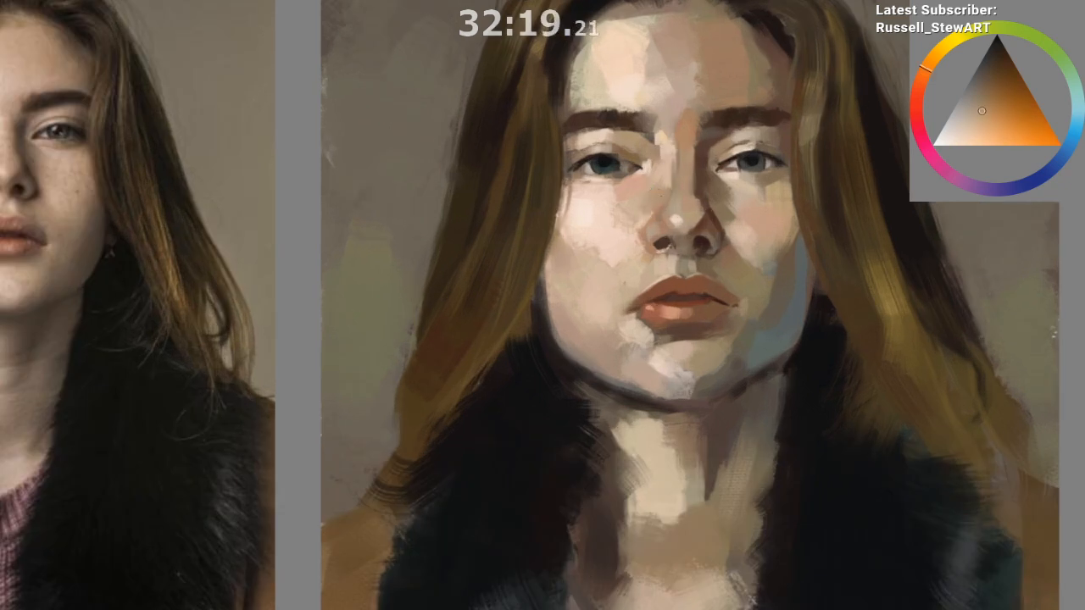
left_click(607, 218, "ctrl")
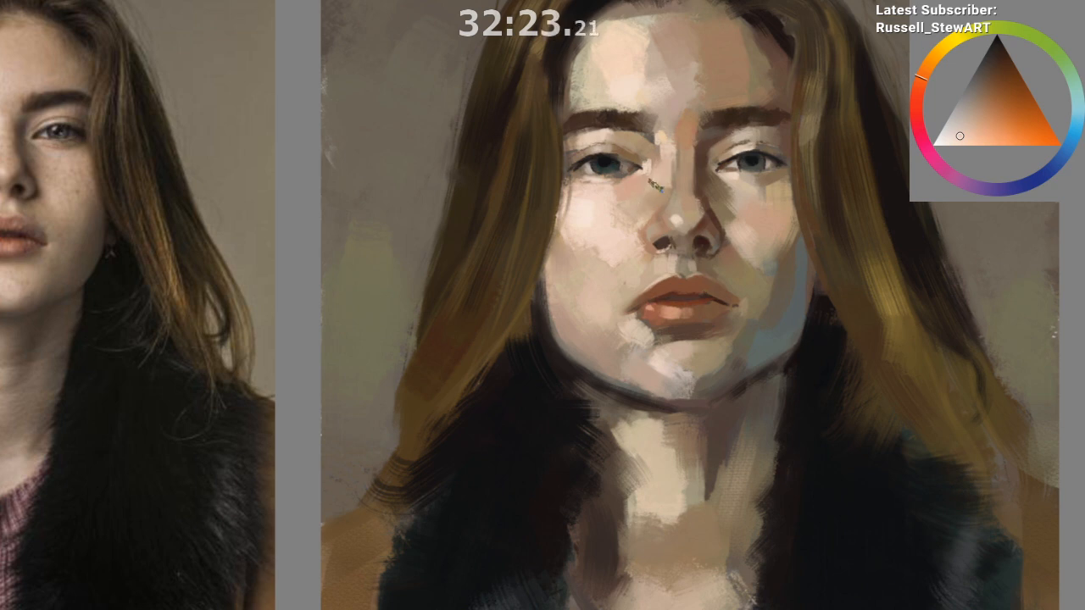
Step: Smooth the nose ridge from between the eyes to above the tip with sampled pale skin and tan tones
left_click_drag(675, 314, 693, 495)
left_click_drag(693, 508, 646, 496)
left_click(659, 496, "ctrl")
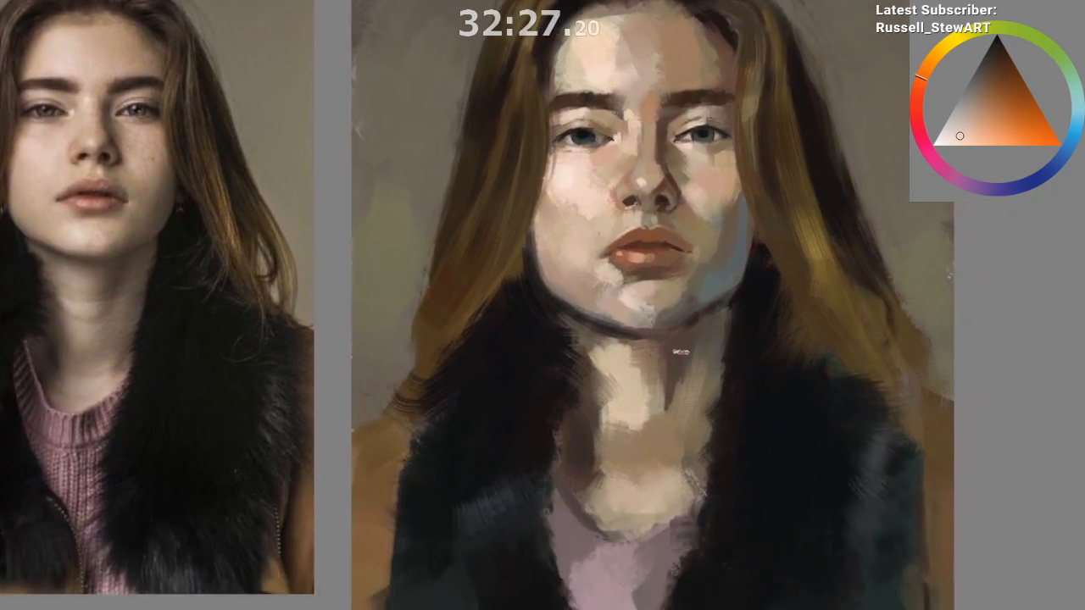
left_click(650, 163, "ctrl")
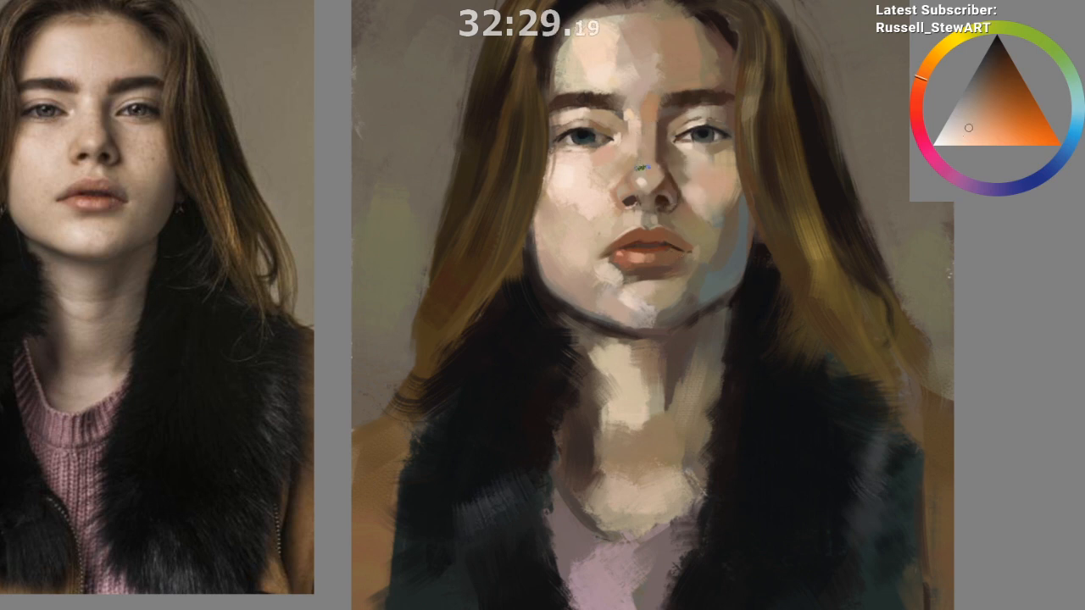
left_click(640, 133, "ctrl")
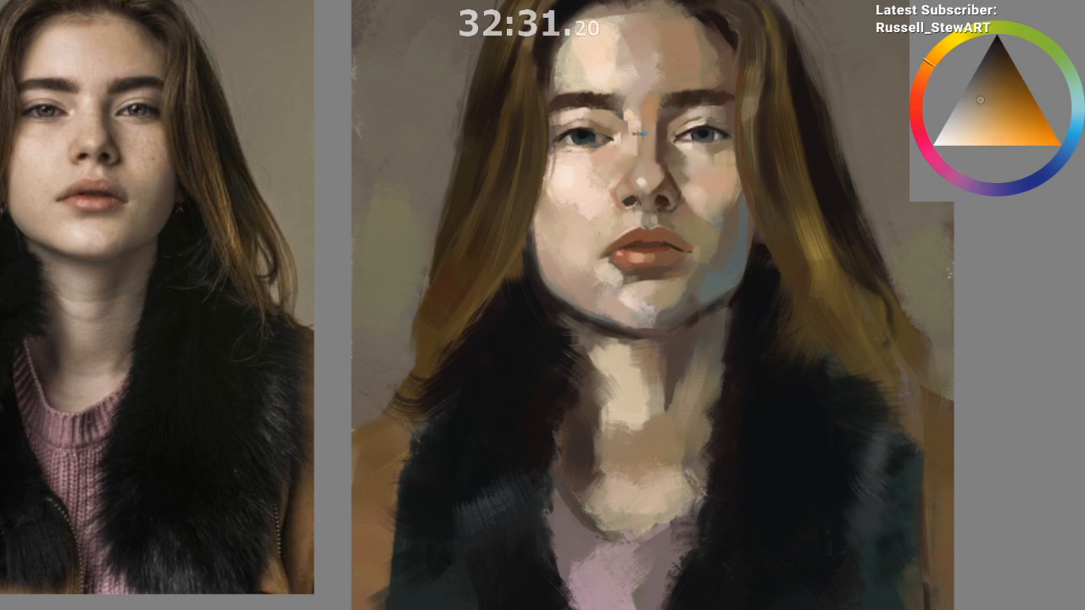
left_click(641, 174, "ctrl")
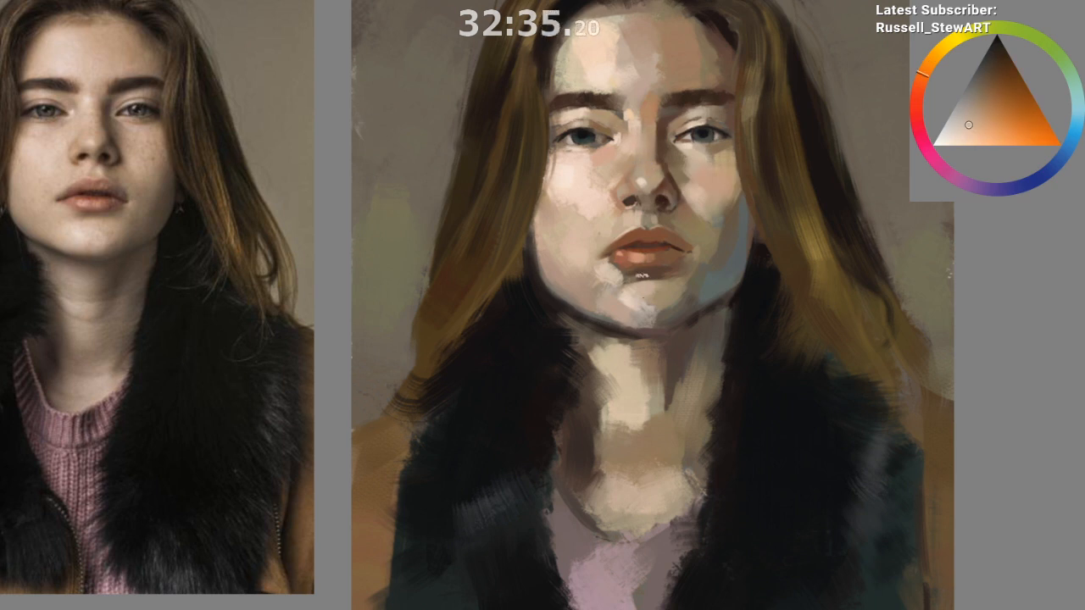
Step: Refine and darken the right-hand eyebrow with sampled dark browns and a near-black tone, and touch up the left-hand eyebrow
mouse_move(681, 518)
left_mouse_down()
mouse_move(684, 561)
mouse_move(695, 528)
left_mouse_up()
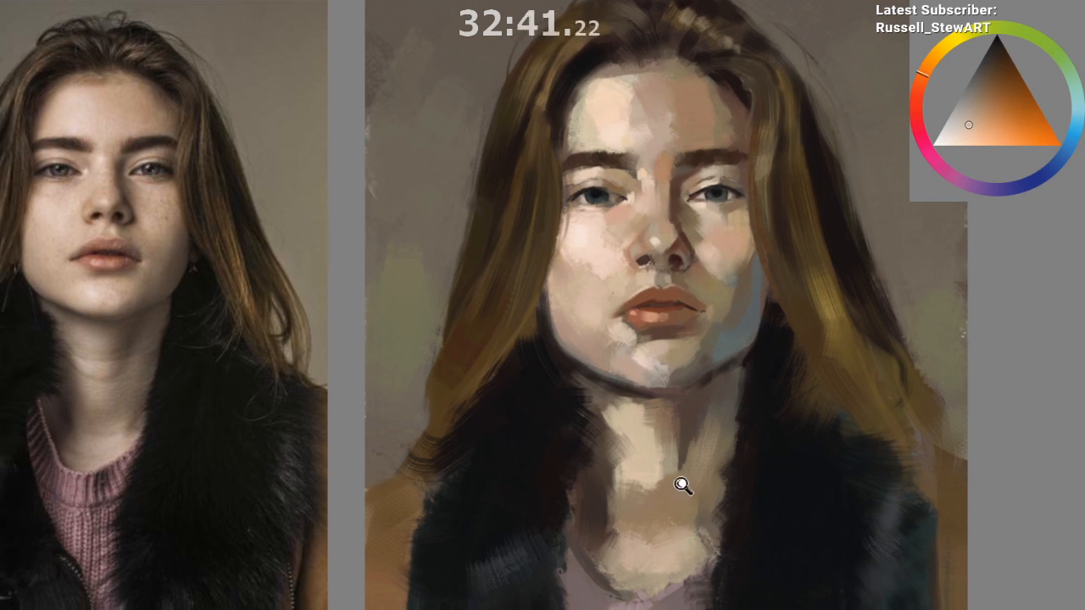
left_click_drag(683, 484, 691, 499)
left_click(680, 147, "ctrl")
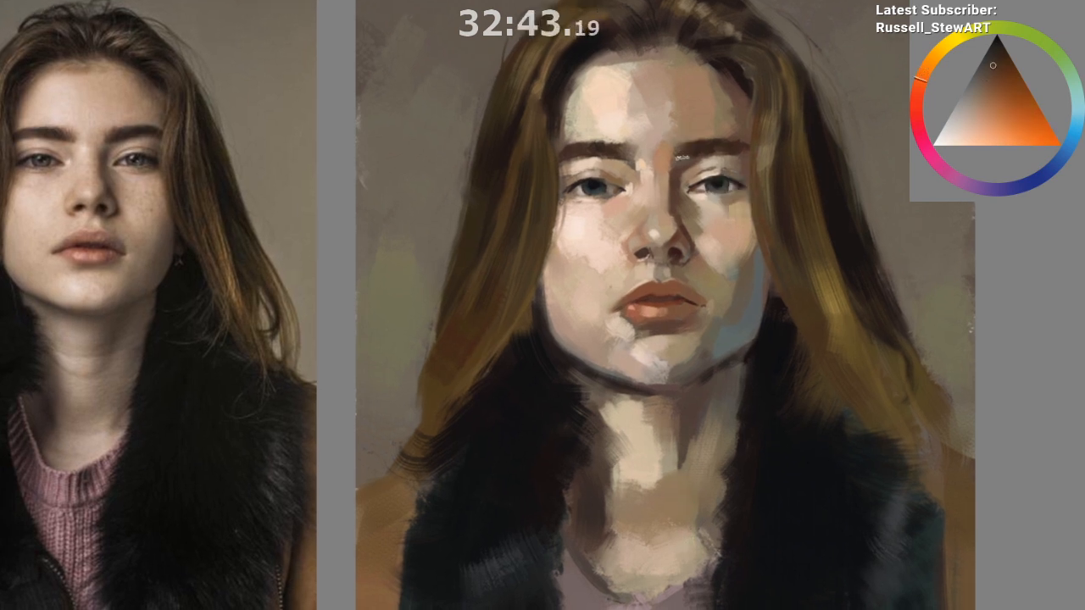
left_click(679, 151, "ctrl")
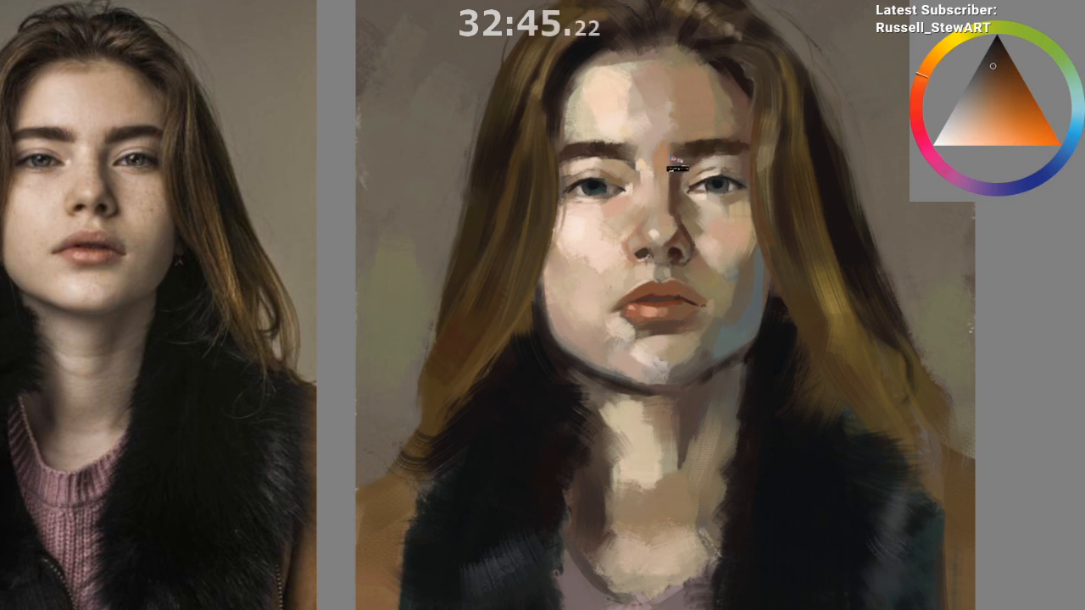
left_click(678, 184, "ctrl")
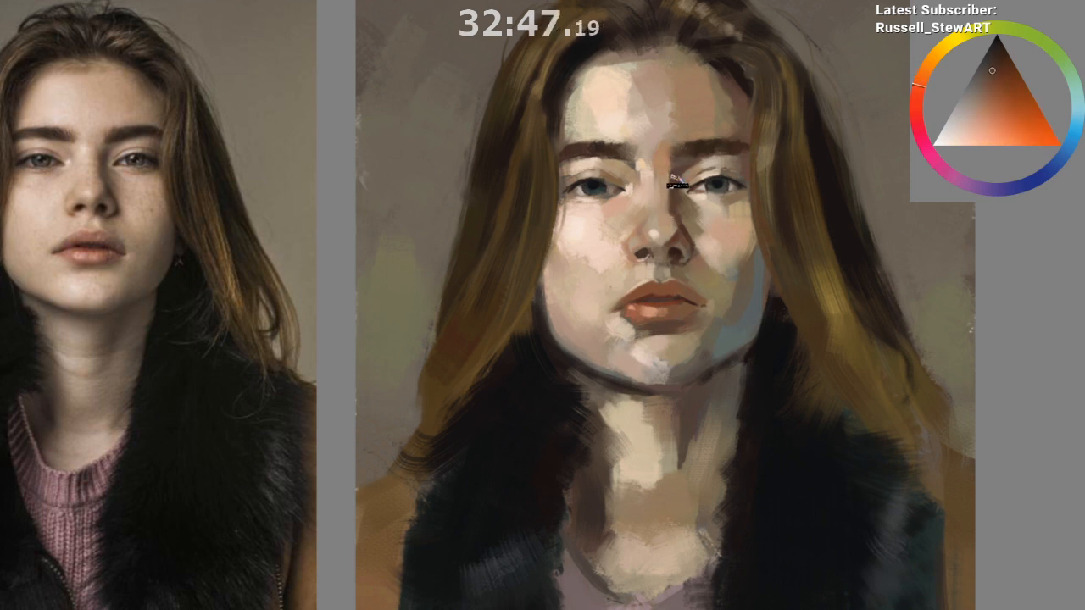
left_click(702, 140, "ctrl")
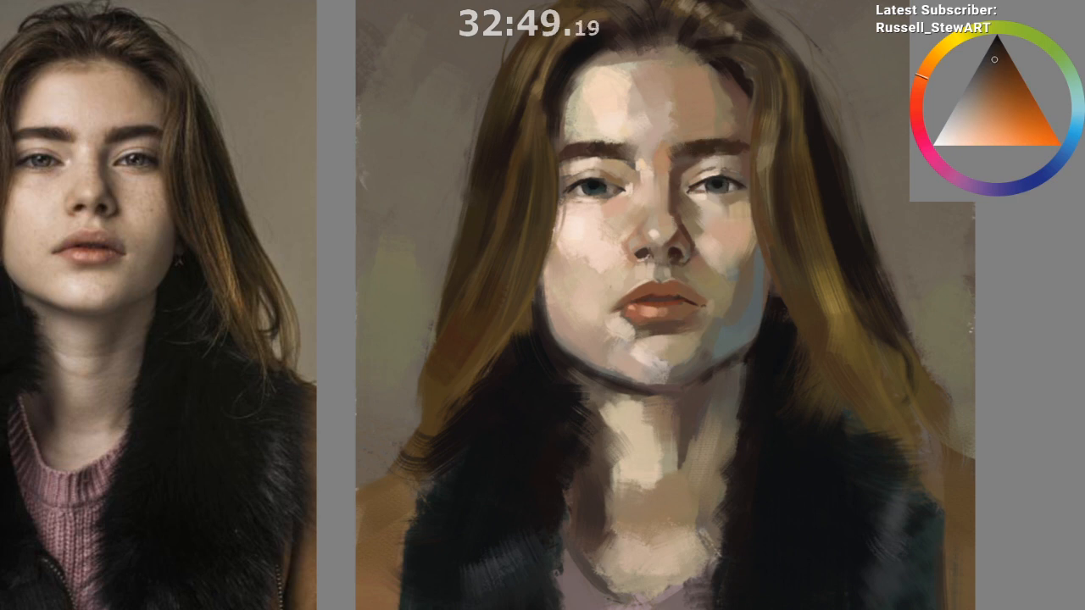
left_click_drag(997, 57, 998, 40)
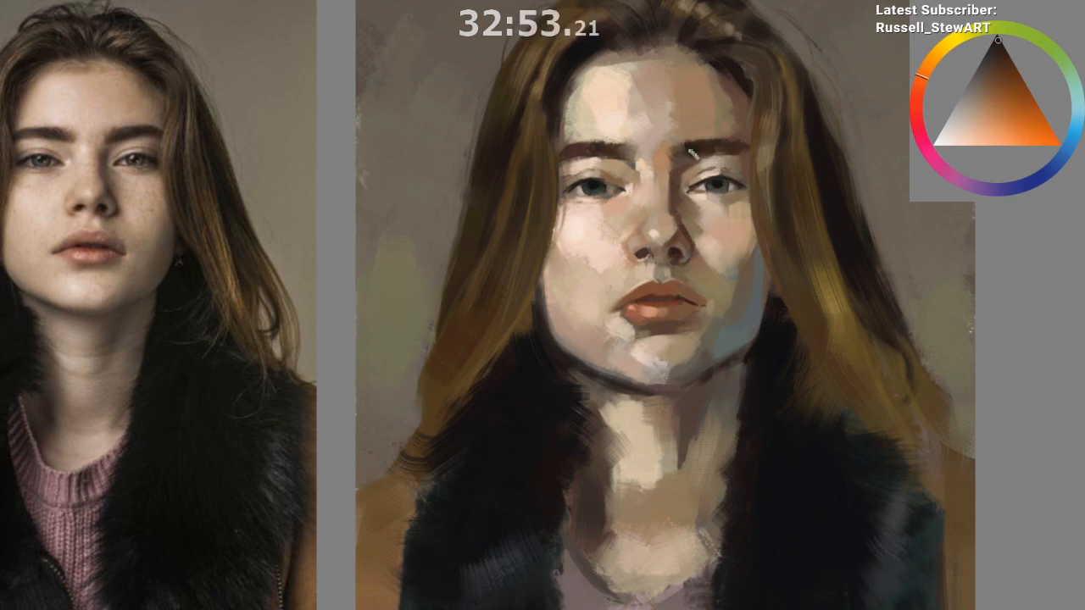
left_click(714, 146, "ctrl")
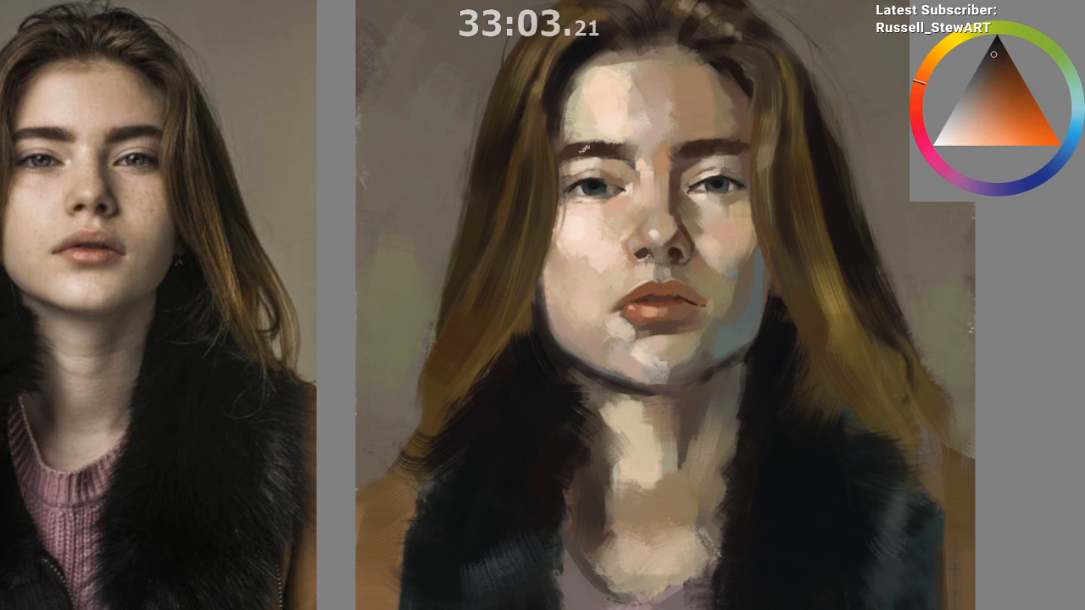
left_click_drag(799, 453, 734, 511)
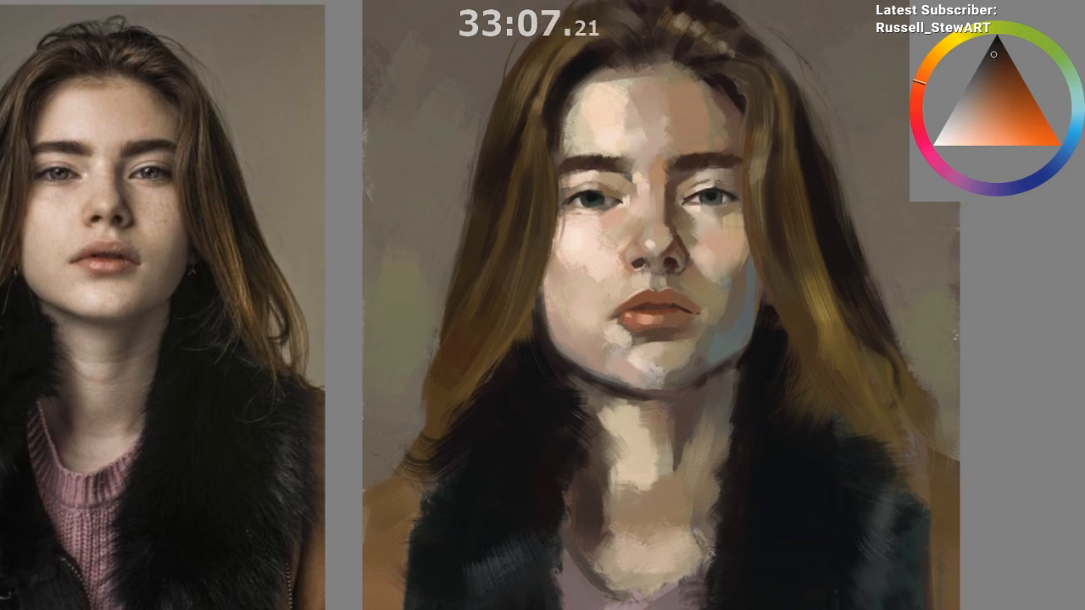
Step: Soften the outer end of the right-hand eyebrow into the temple with sampled brown and olive-brown tones
left_click(746, 189, "alt")
left_click_drag(695, 144, 719, 164)
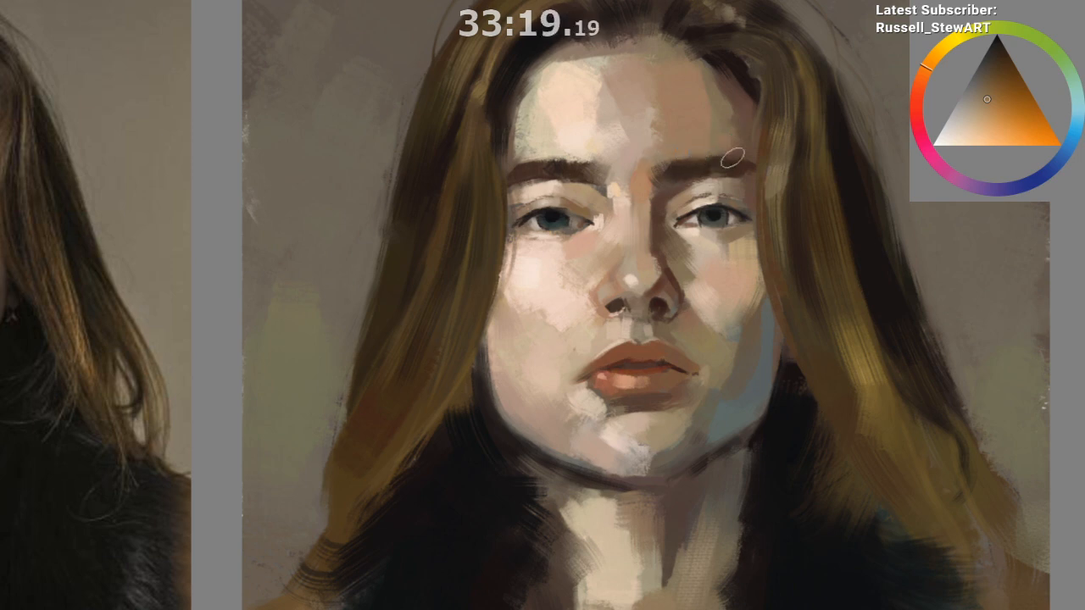
scroll(734, 151, "down", 2)
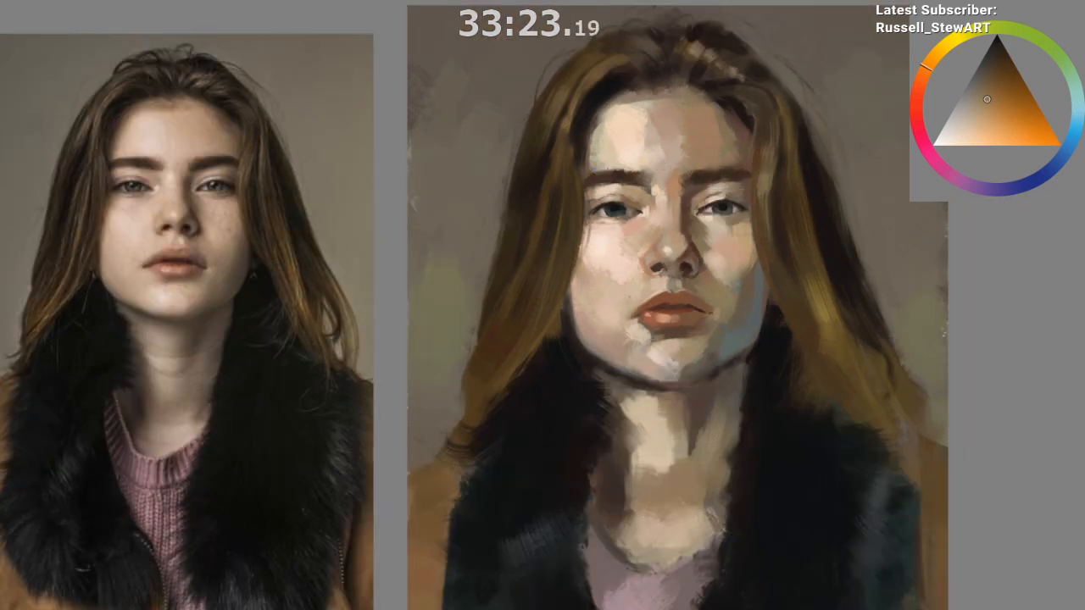
left_click(755, 175, "ctrl")
left_click(747, 170, "ctrl")
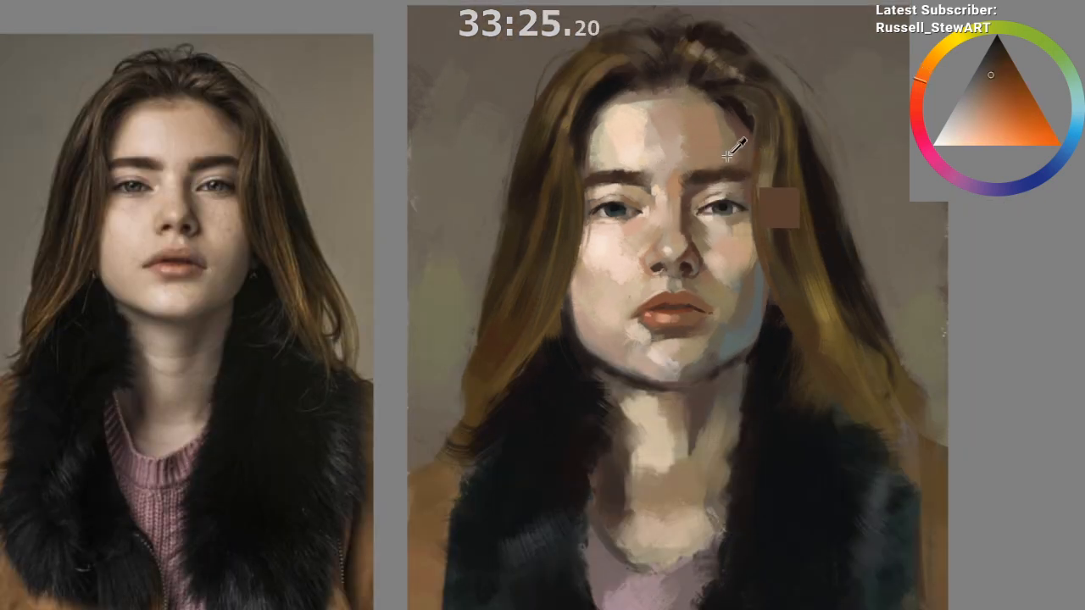
scroll(805, 438, "down", 1)
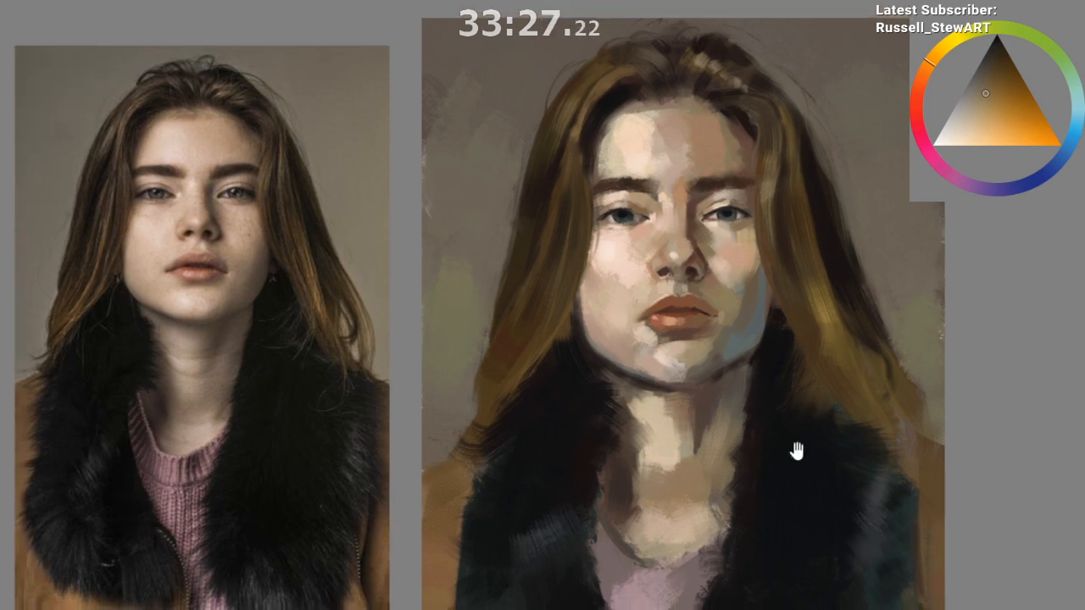
left_click(796, 451, "ctrl")
scroll(801, 322, "up", 1)
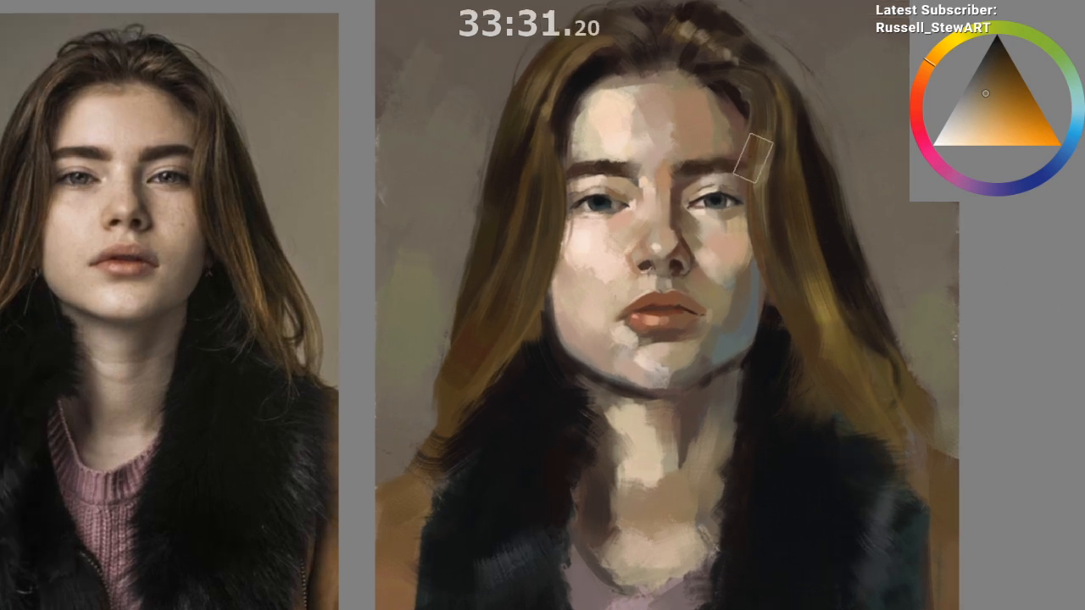
left_click(733, 140, "ctrl")
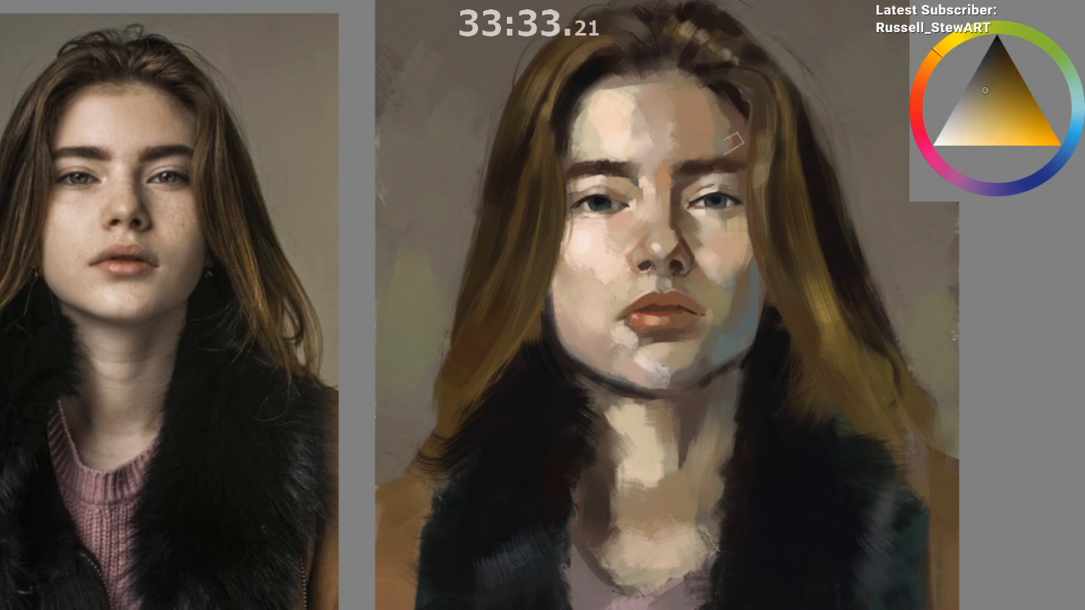
Step: Compare the portrait with the reference photo in a mirrored view, then restore the normal orientation
key("m")
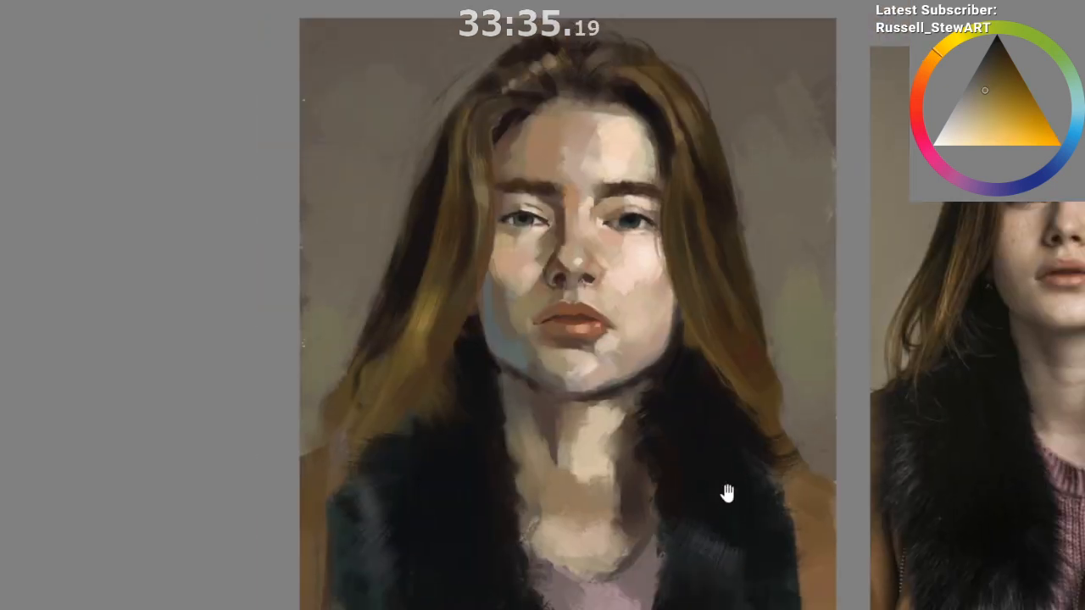
left_click_drag(721, 494, 459, 407)
left_click_drag(436, 517, 441, 518)
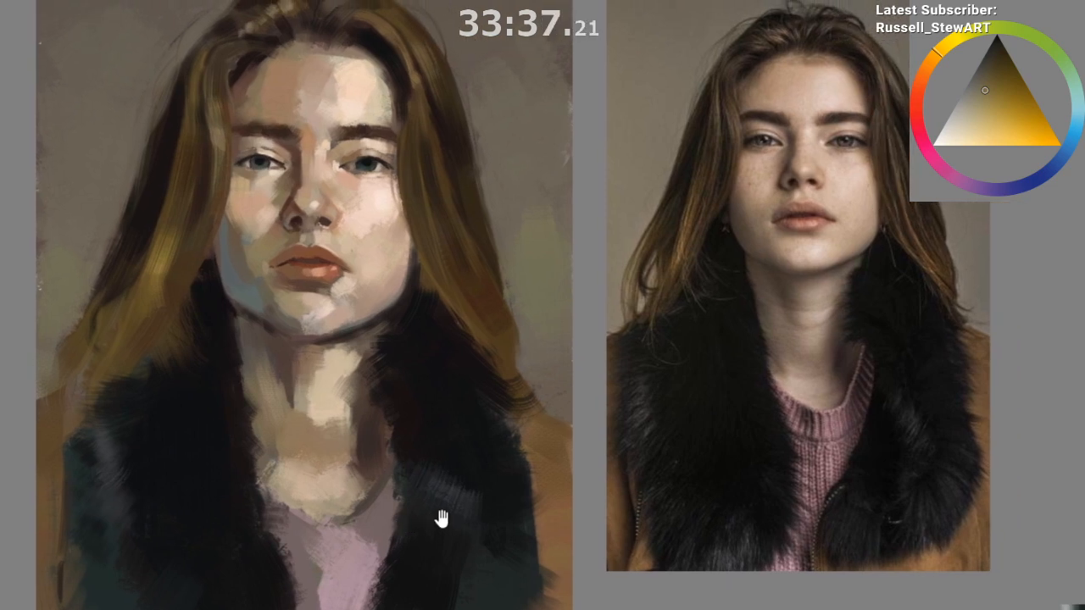
key("m")
left_click_drag(684, 438, 600, 499)
Step: Tint the left-hand iris with a dark muted green, shifting the sampled teal toward yellow-green
left_click_drag(765, 268, 776, 275)
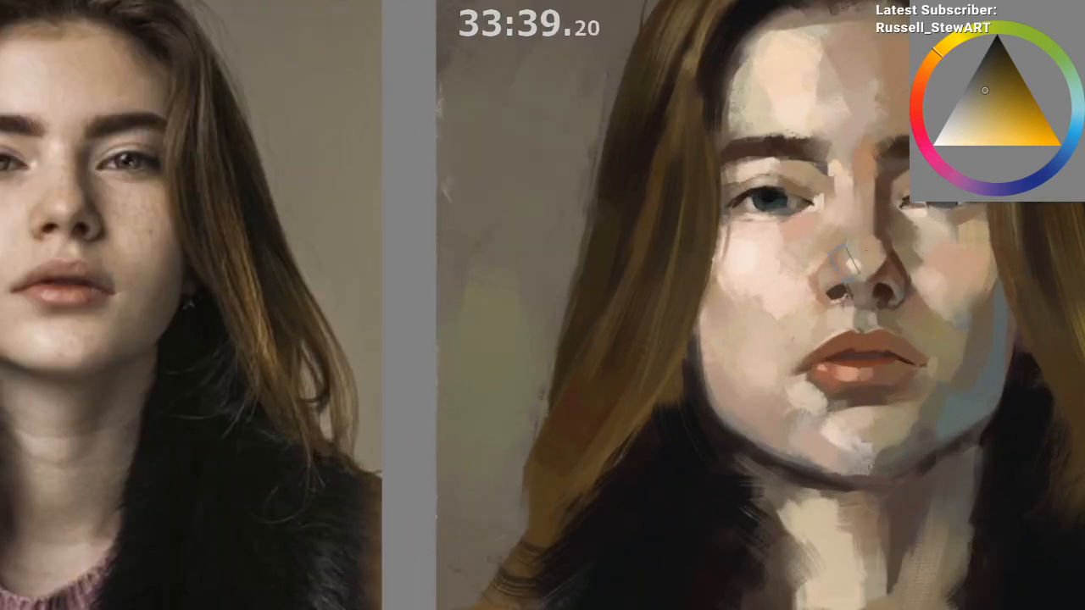
left_click(776, 200, "ctrl")
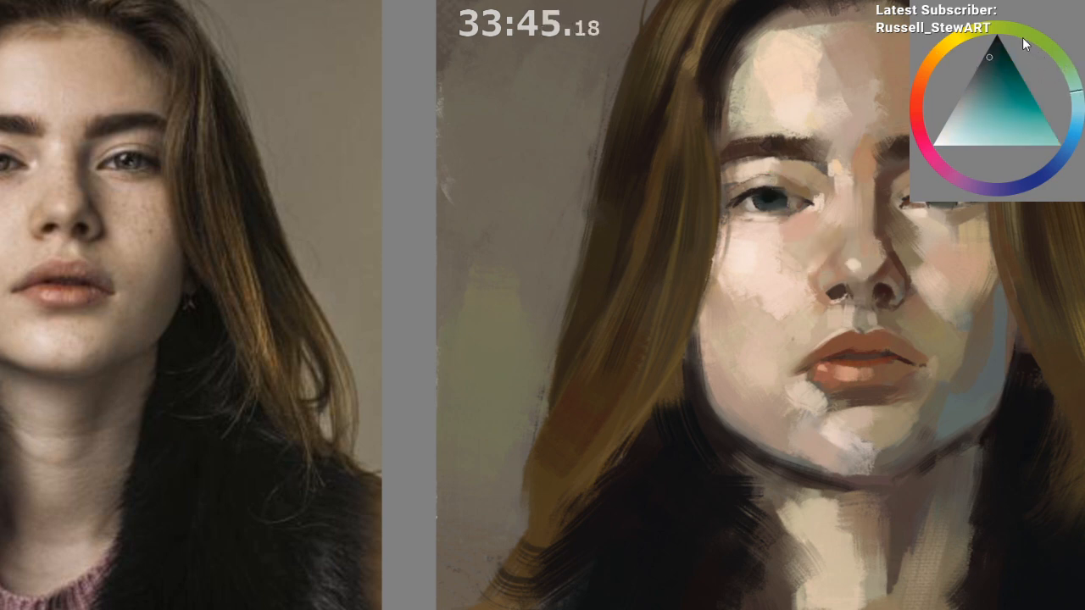
left_click_drag(1072, 65, 1024, 32)
left_click_drag(983, 80, 988, 72)
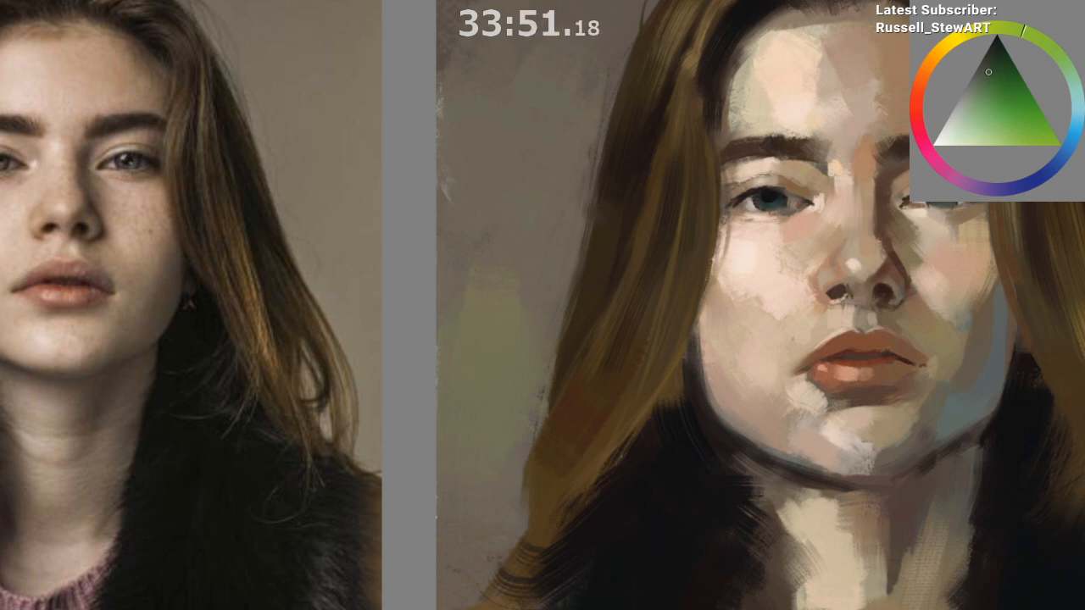
left_click_drag(762, 202, 772, 206)
left_click(982, 83)
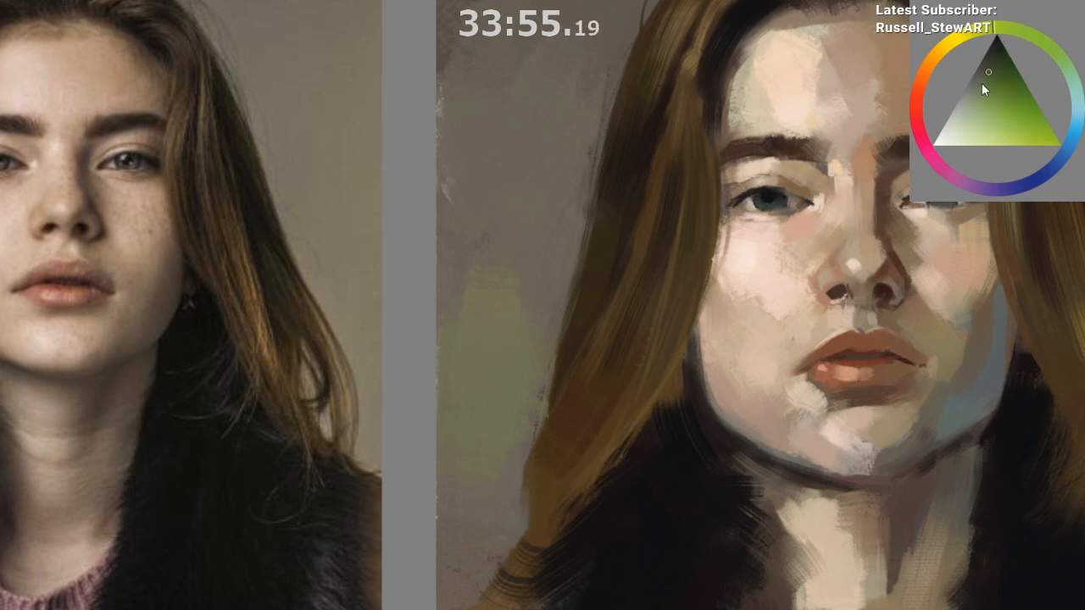
left_click_drag(759, 201, 774, 201)
left_click(778, 204, "alt")
left_click_drag(688, 314, 594, 280)
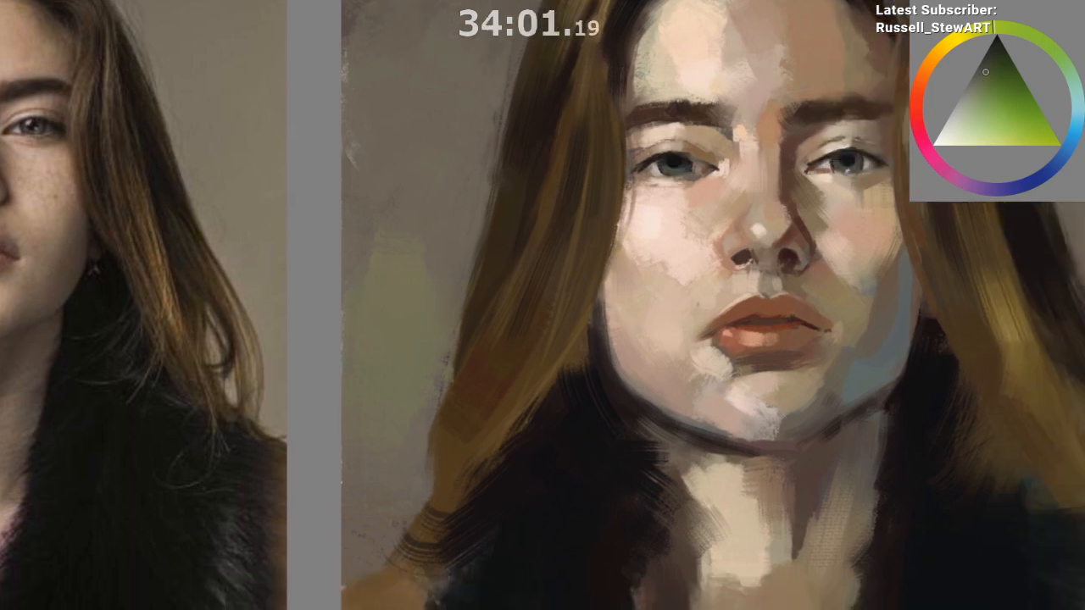
Step: Tint the right-hand iris green and add a lighter olive green to both irises
left_click_drag(850, 172, 841, 164)
left_click_drag(826, 304, 766, 432)
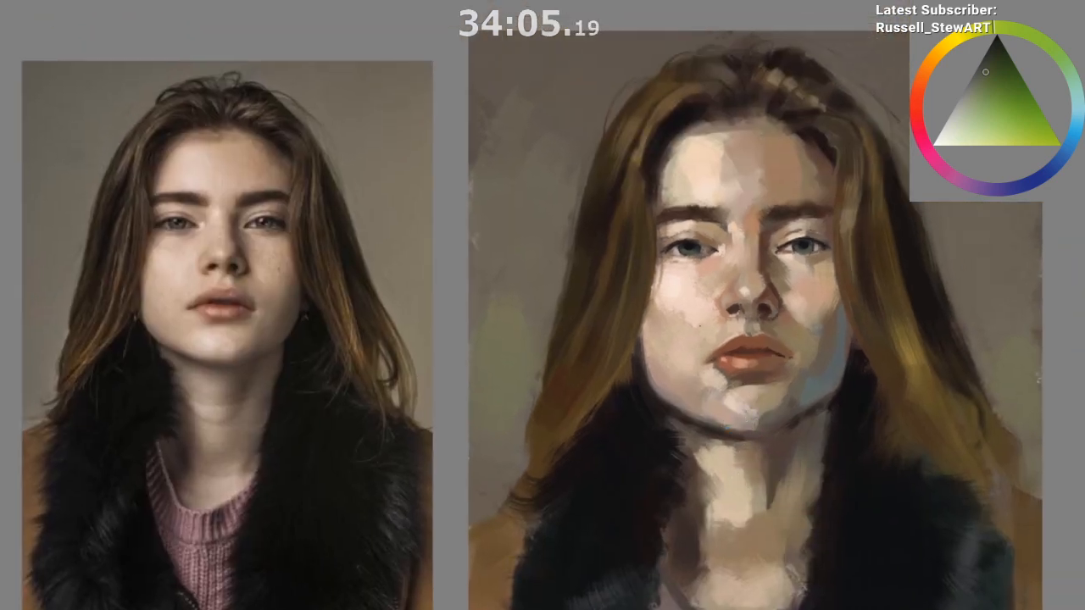
scroll(715, 246, "up", 3)
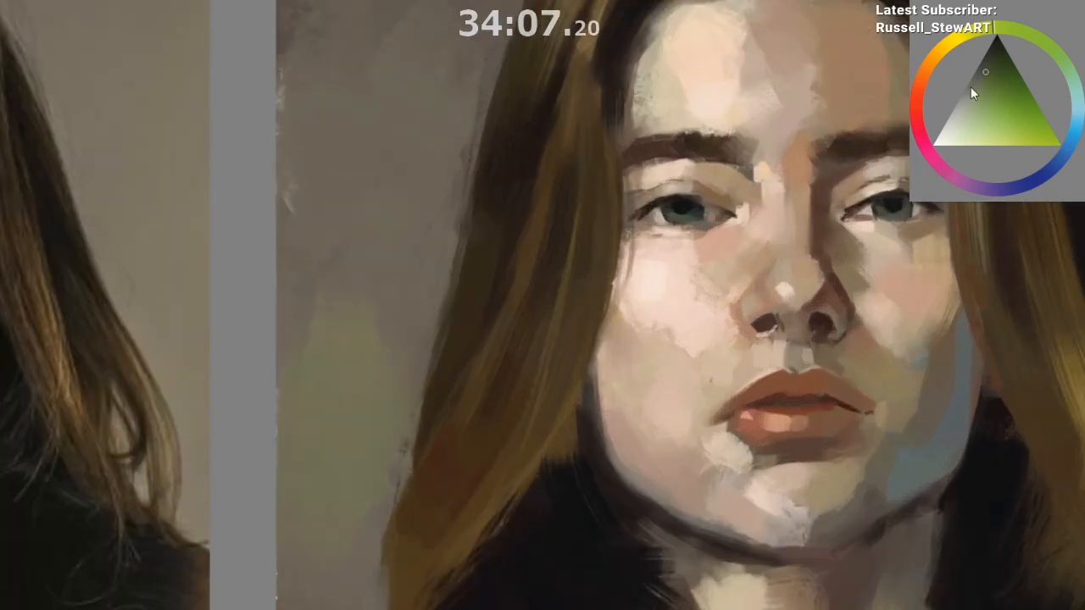
left_click(984, 85)
left_click_drag(677, 217, 689, 220)
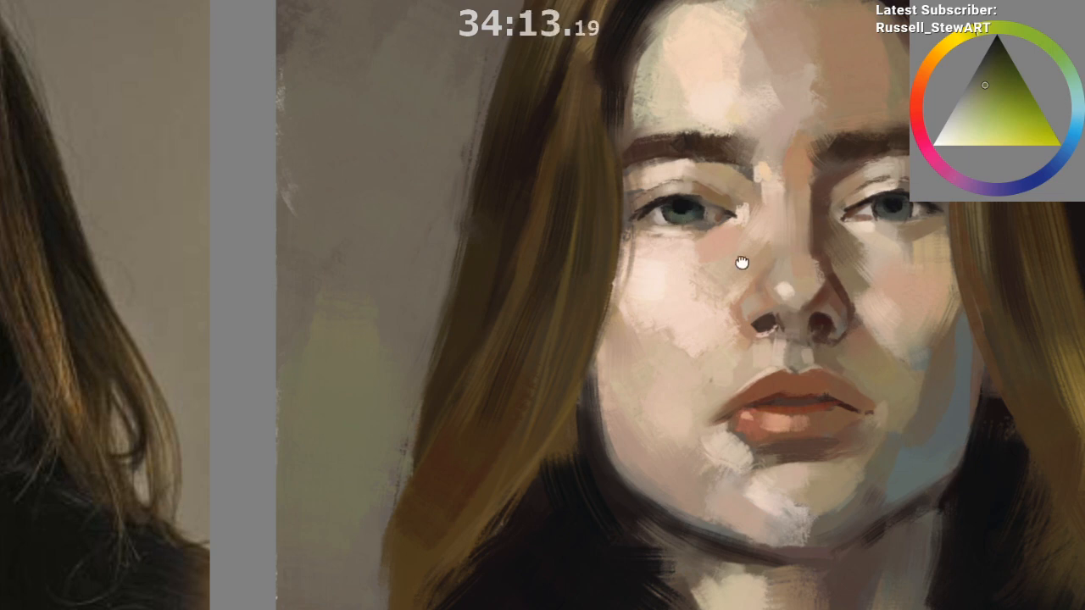
left_click_drag(742, 263, 684, 272)
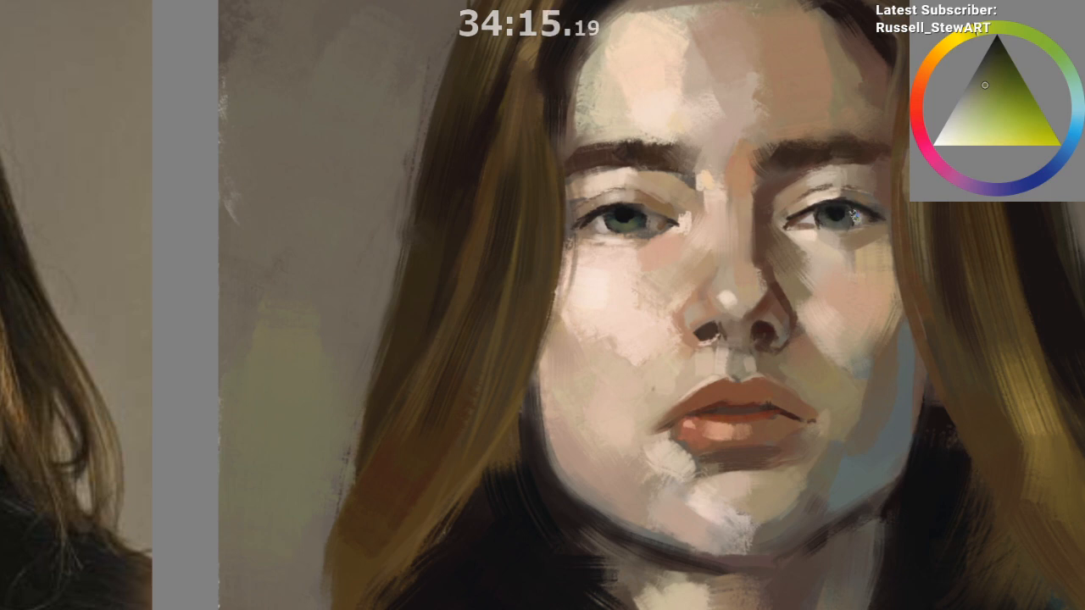
left_click_drag(794, 353, 790, 430)
left_click_drag(773, 480, 783, 465)
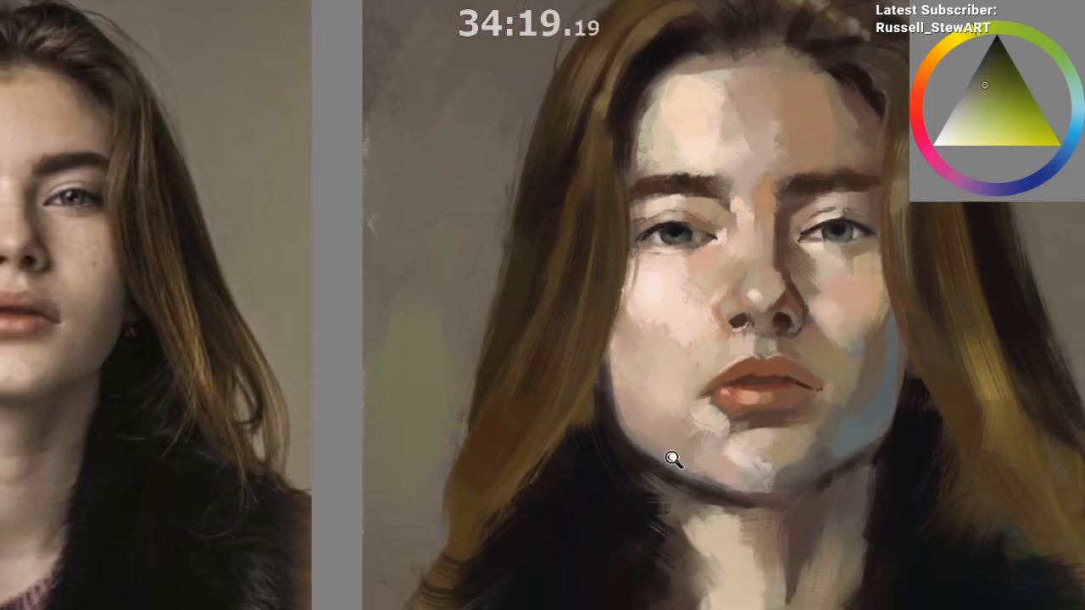
Step: Define the pupil, lid line and inner corner of the left-hand eye with sampled near-black and dark brown tones
left_click_drag(670, 455, 738, 449)
left_click(714, 222, "ctrl")
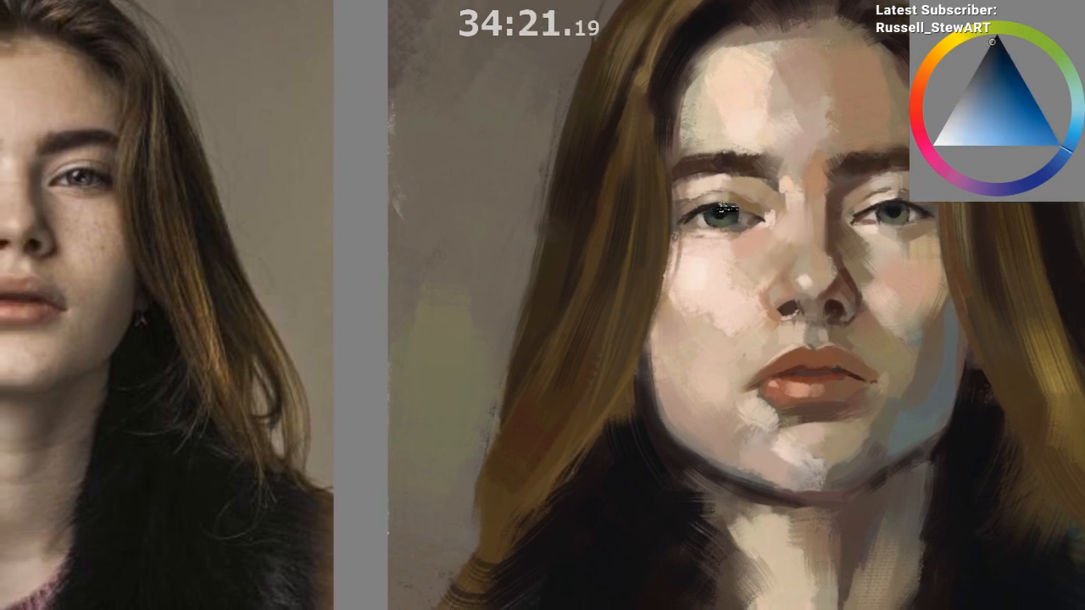
left_click_drag(708, 219, 705, 220)
left_click(717, 208, "ctrl")
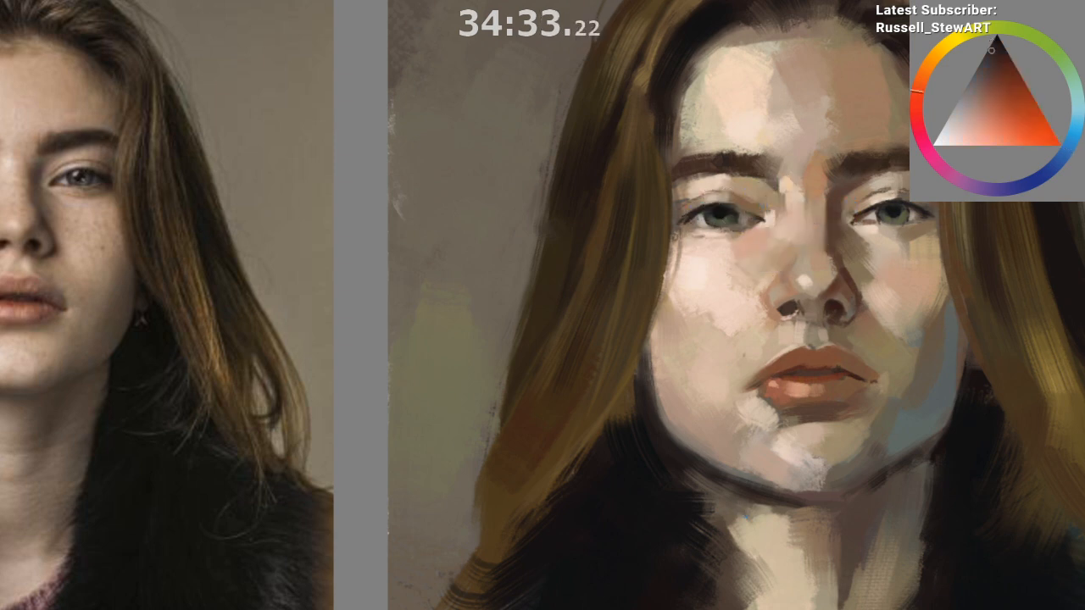
left_click(736, 161, "ctrl")
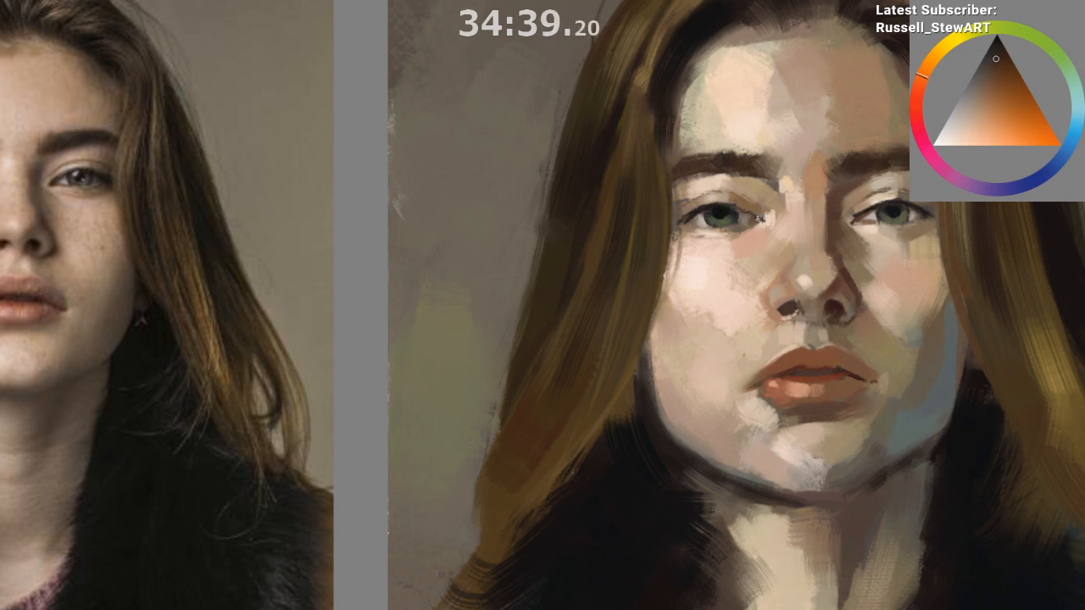
left_click_drag(828, 317, 608, 478)
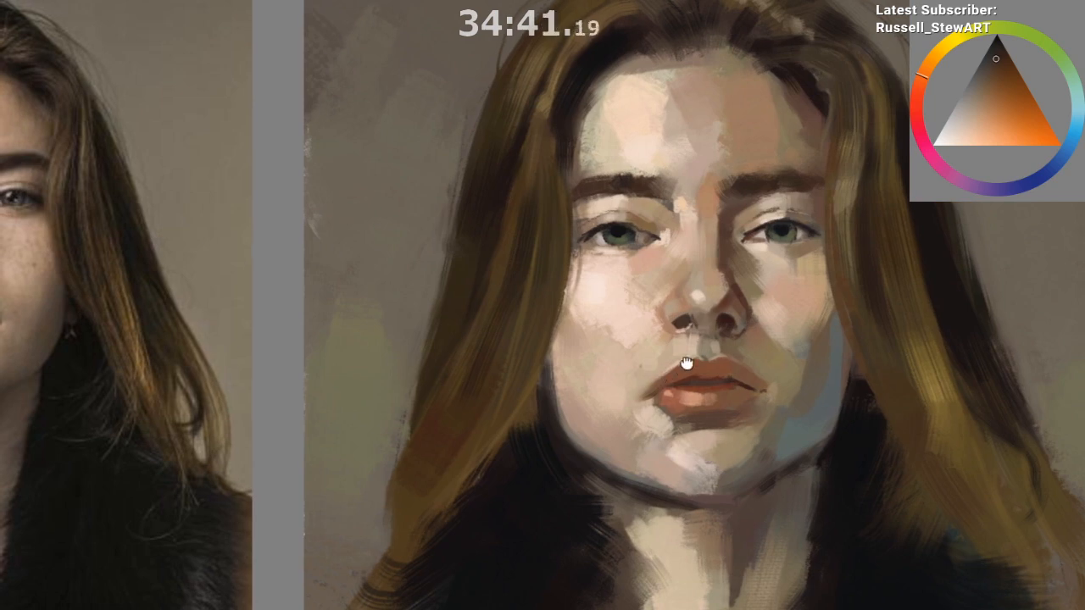
left_click_drag(681, 371, 719, 350)
Step: Refine the inner corner and lower lid of the right-hand eye with sampled pale skin, tan and brown tones
left_click(789, 199, "ctrl")
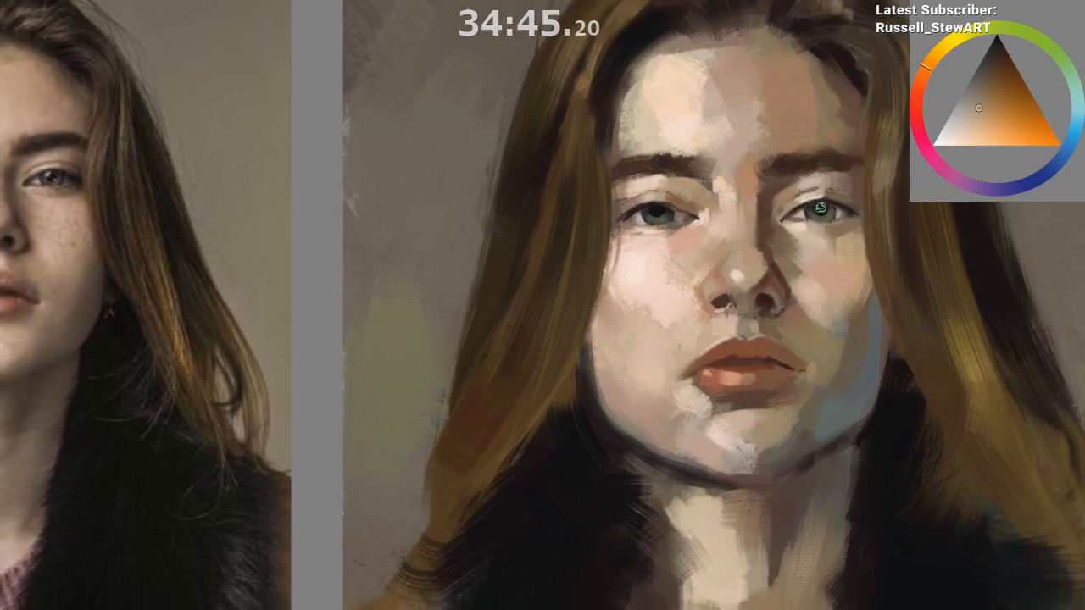
left_click(800, 225, "ctrl")
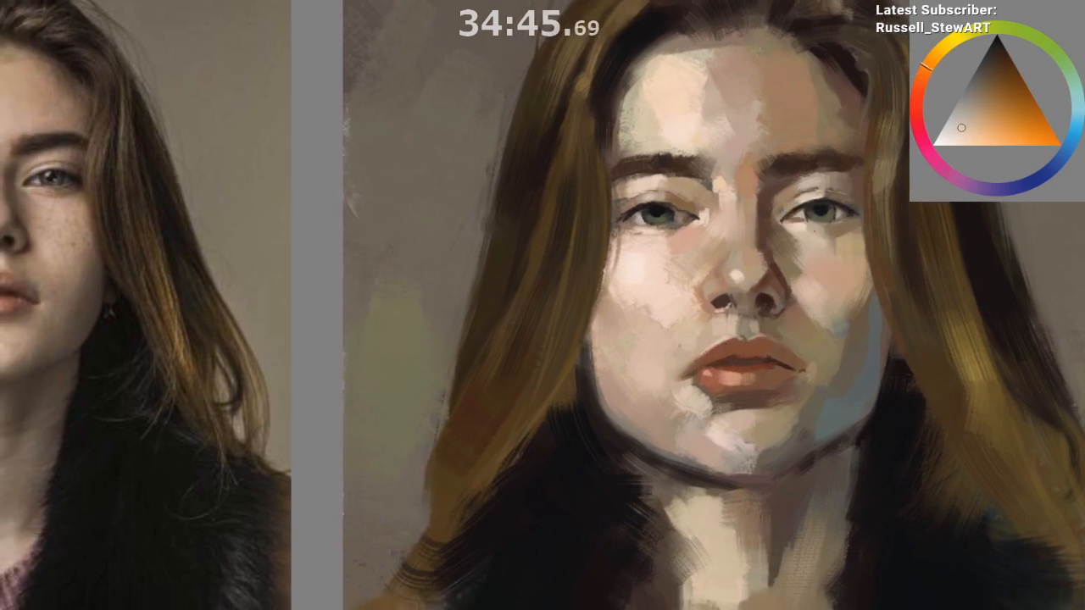
left_click(782, 223, "ctrl")
left_click(784, 205, "ctrl")
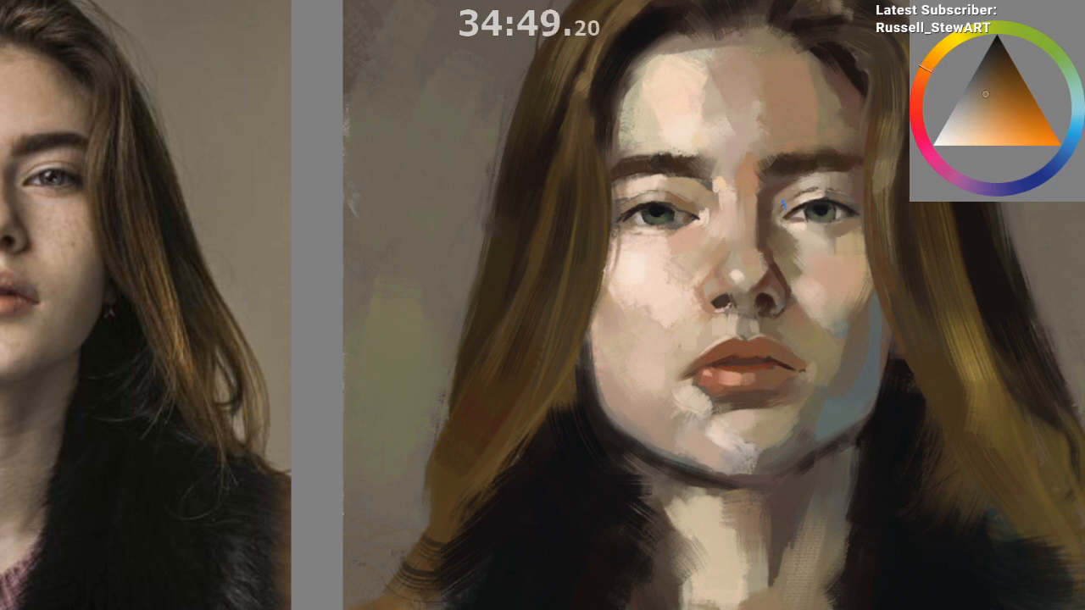
left_click(776, 215, "ctrl")
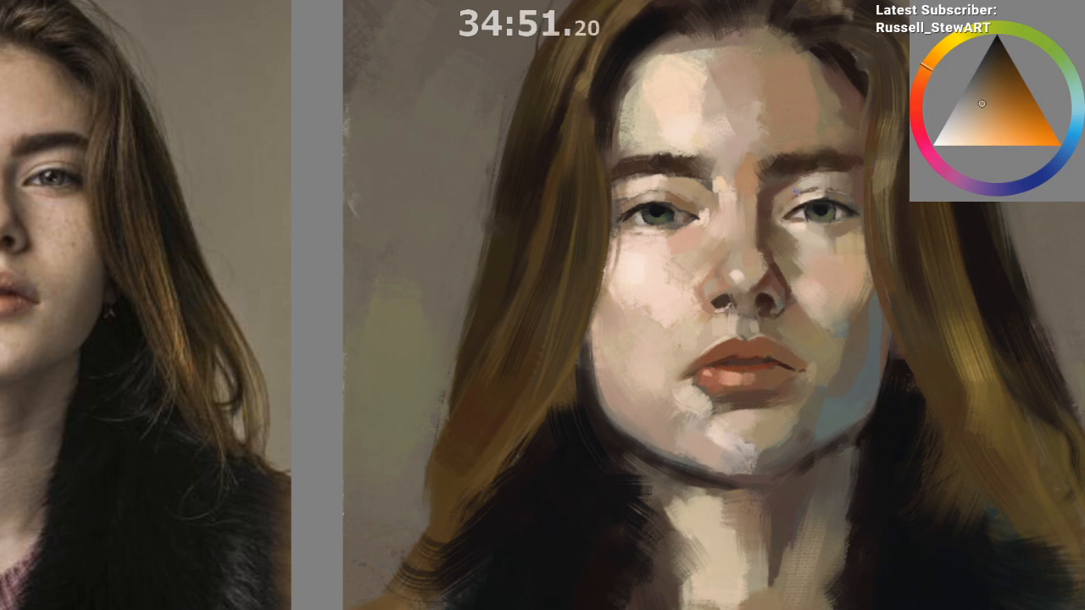
left_click(784, 216, "ctrl")
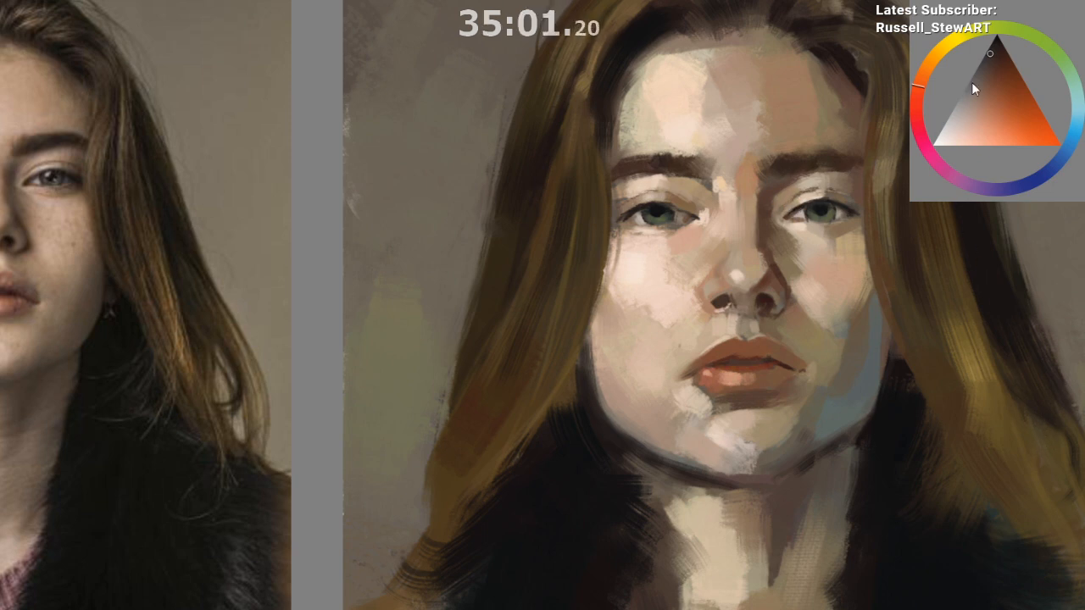
Step: Refine the dark eyelid lines around both eyes with very dark reddish-brown tones
left_click(1002, 58)
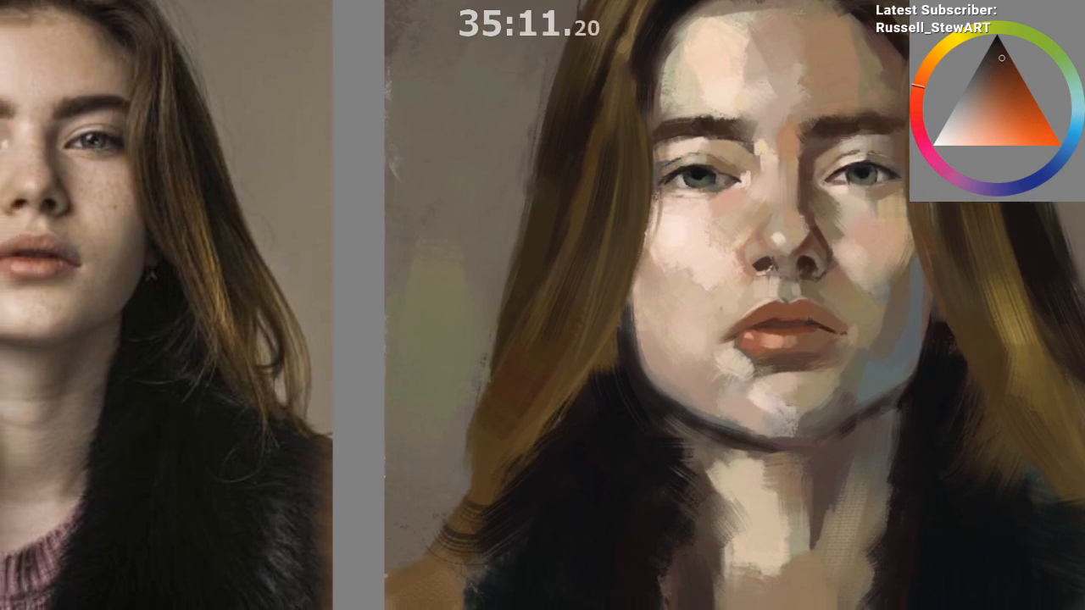
left_click(997, 57)
left_click_drag(768, 319, 755, 392)
left_click_drag(713, 434, 589, 420)
left_click_drag(598, 428, 625, 506)
left_click(646, 542, "ctrl")
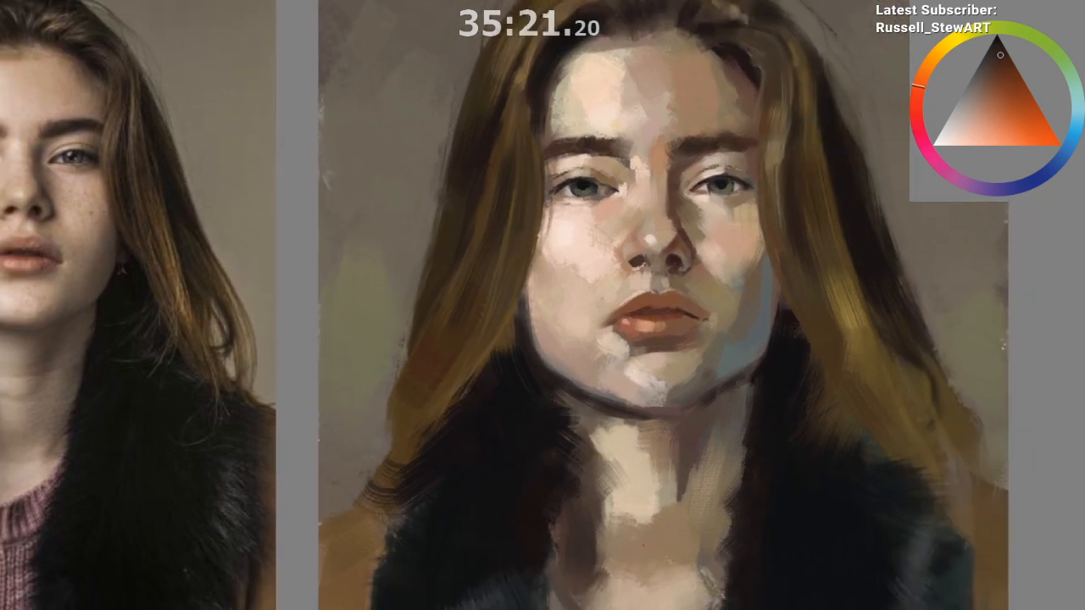
left_click(641, 550, "ctrl")
left_click_drag(590, 232, 667, 166)
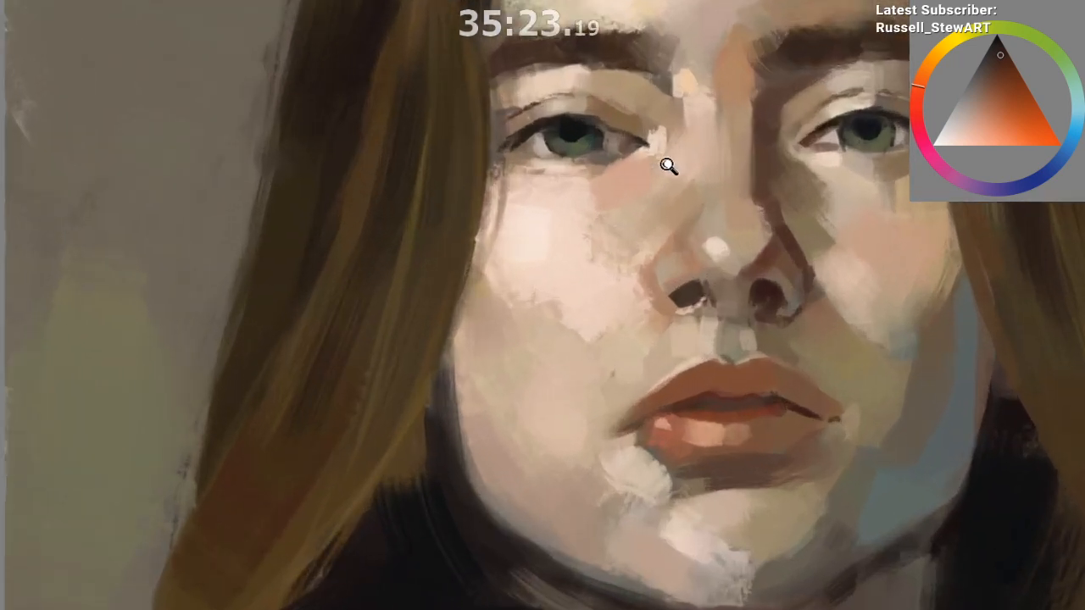
left_click_drag(635, 242, 632, 301)
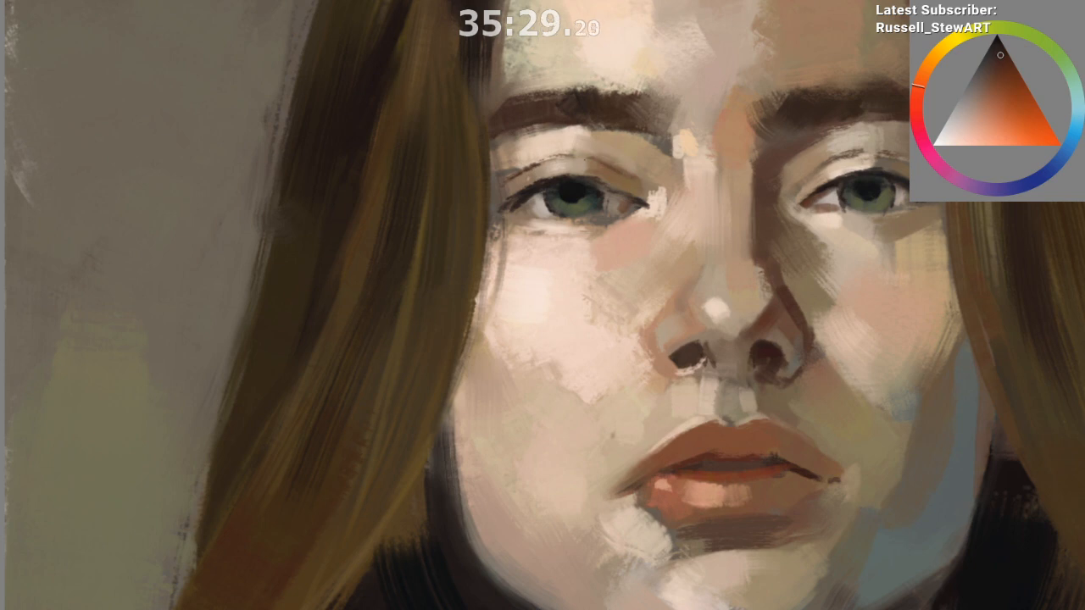
left_click_drag(800, 234, 717, 218)
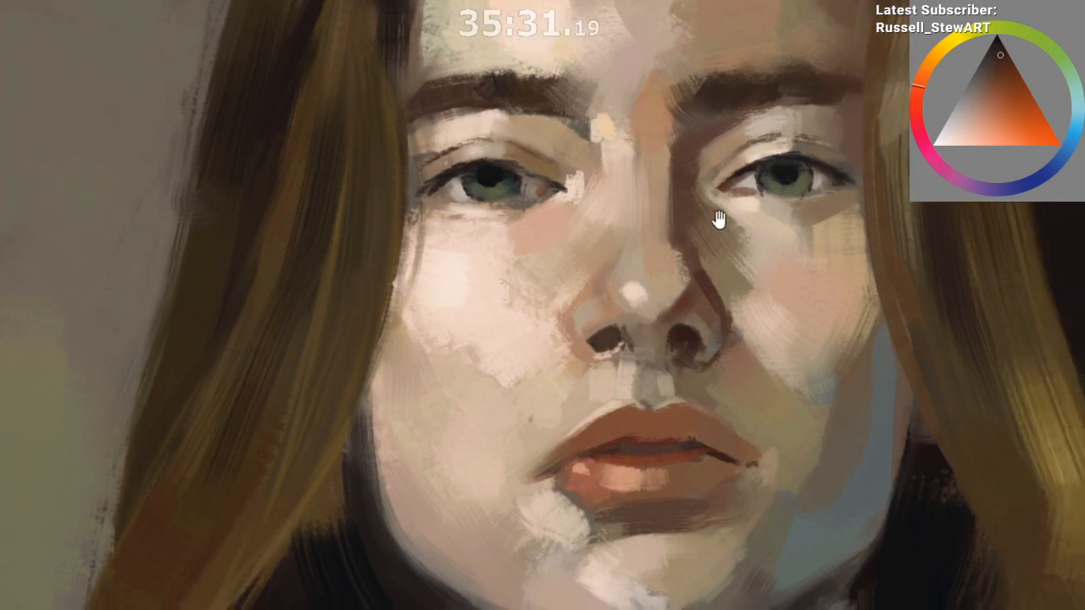
left_click(1009, 57)
left_click(922, 97)
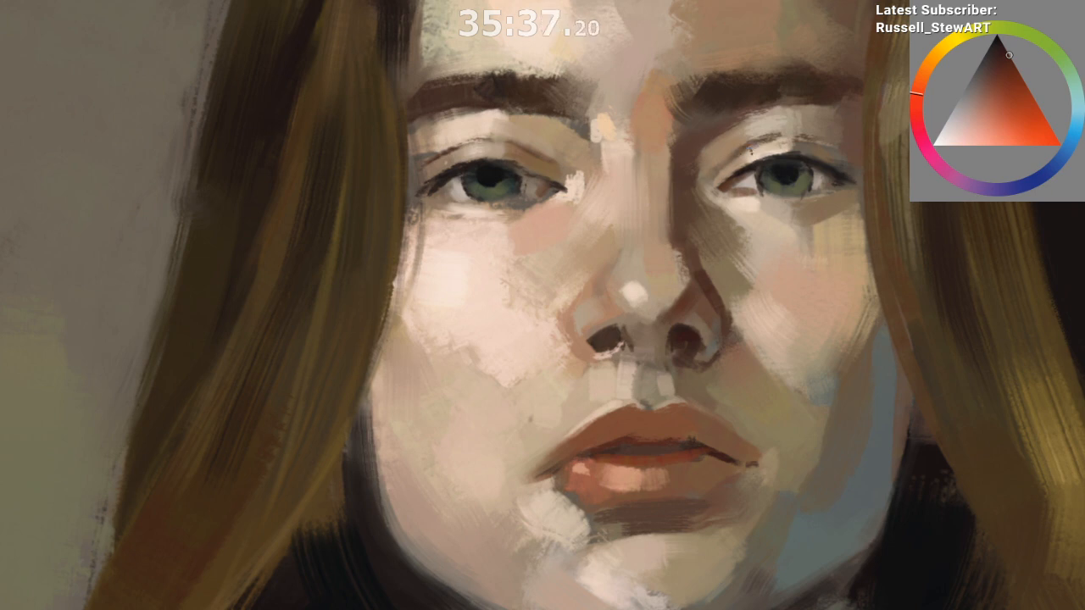
Step: Soften the upper lid of the right-hand eye with tan and pale skin tones sampled around it
left_click(762, 141, "alt")
left_click_drag(756, 246, 747, 440)
left_click(754, 487, "ctrl")
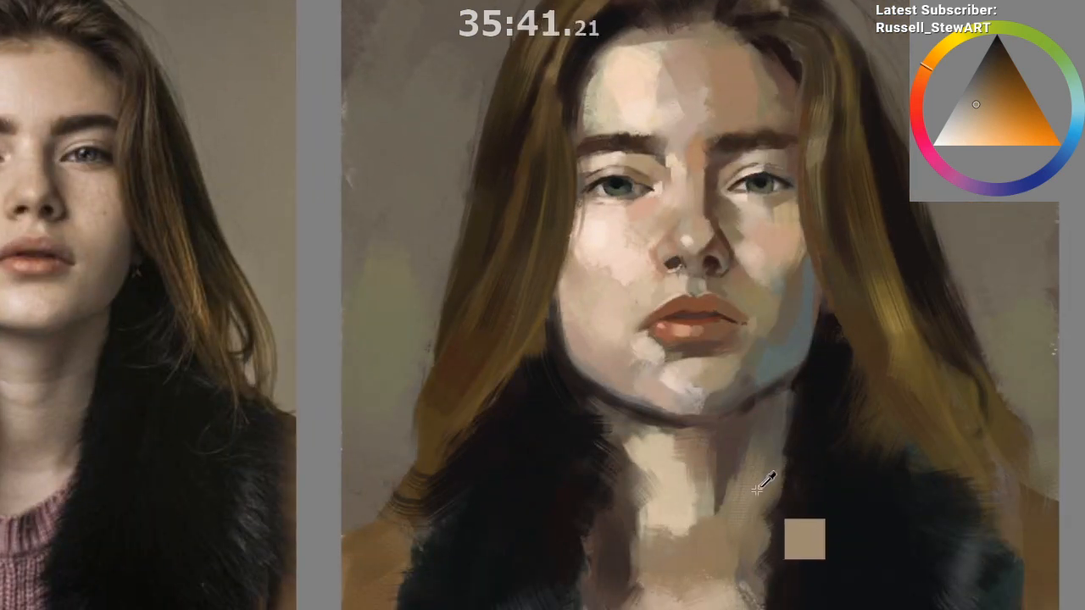
left_click(760, 156, "ctrl")
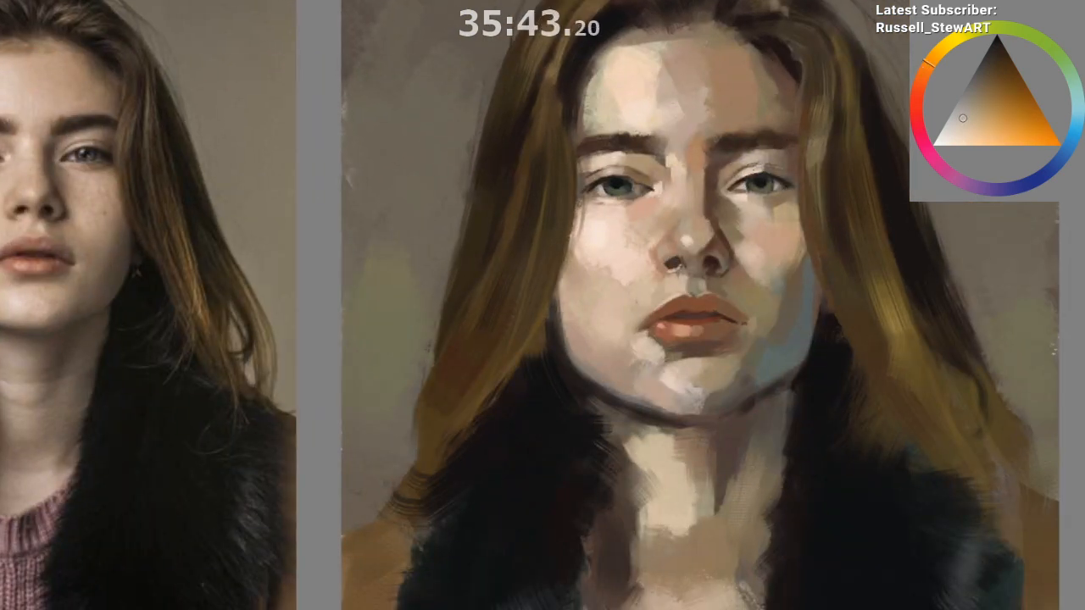
left_click(745, 173, "ctrl")
Step: Brighten the upper lid of the left-hand eye with sampled pale cream skin tones
left_click(657, 194, "ctrl")
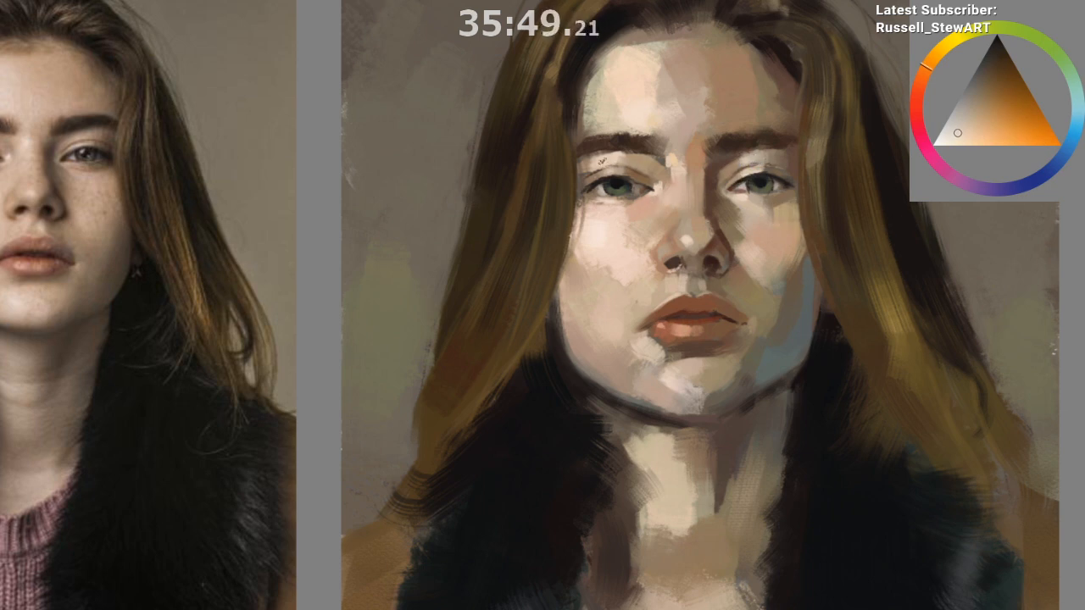
left_click_drag(678, 294, 683, 284)
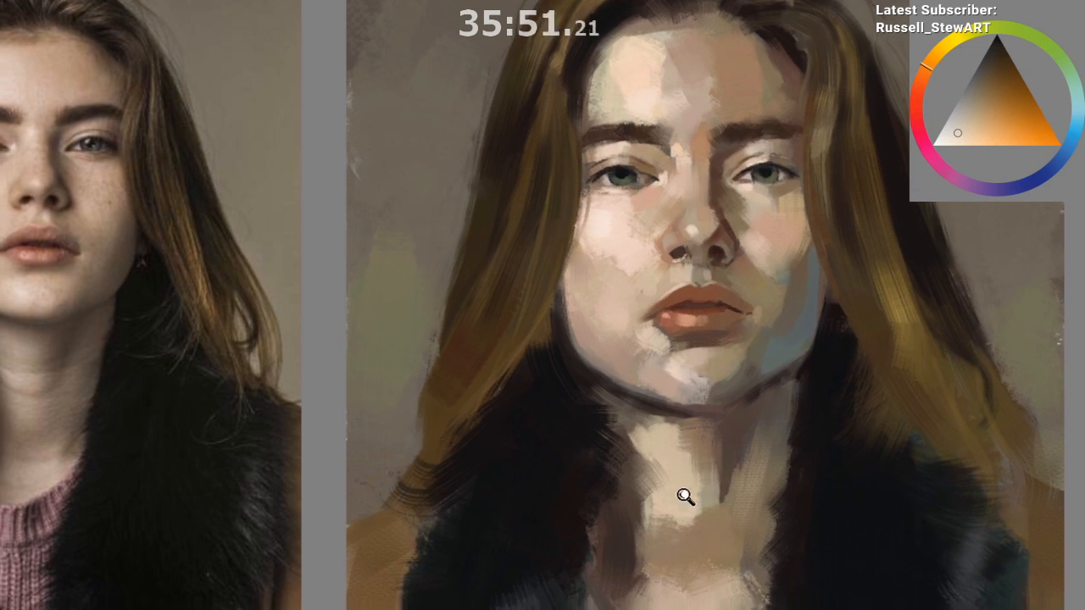
left_click_drag(685, 497, 688, 526)
left_click_drag(632, 351, 696, 343)
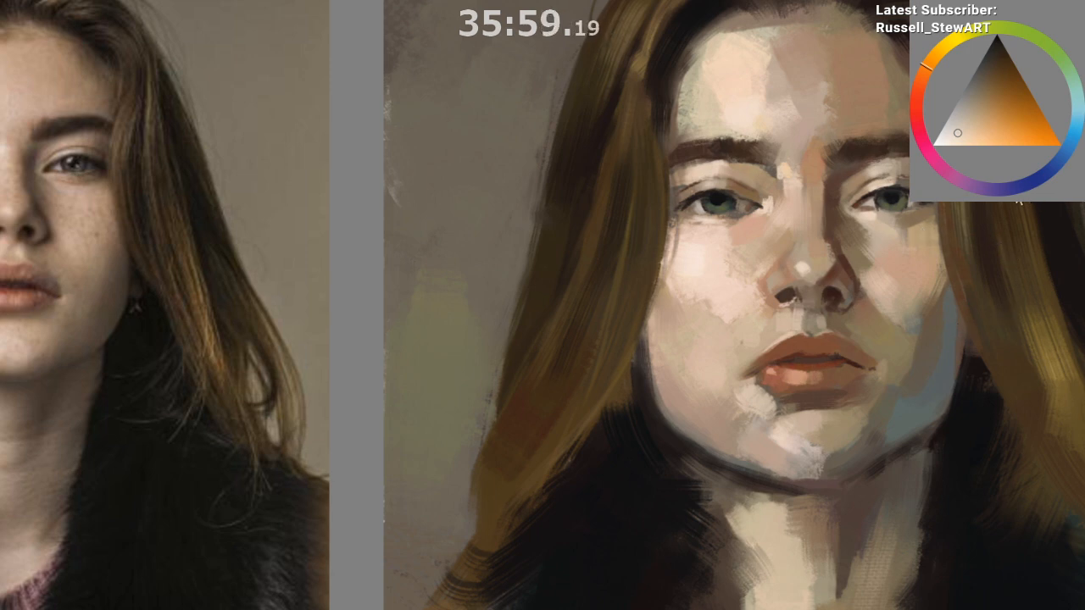
left_click(719, 178, "ctrl")
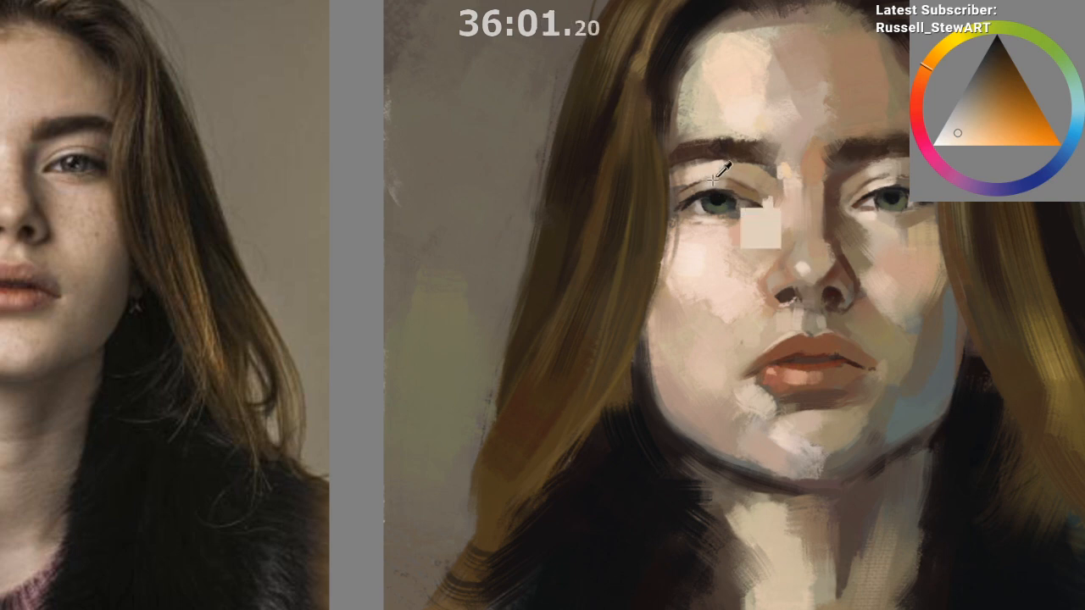
left_click_drag(716, 194, 742, 174)
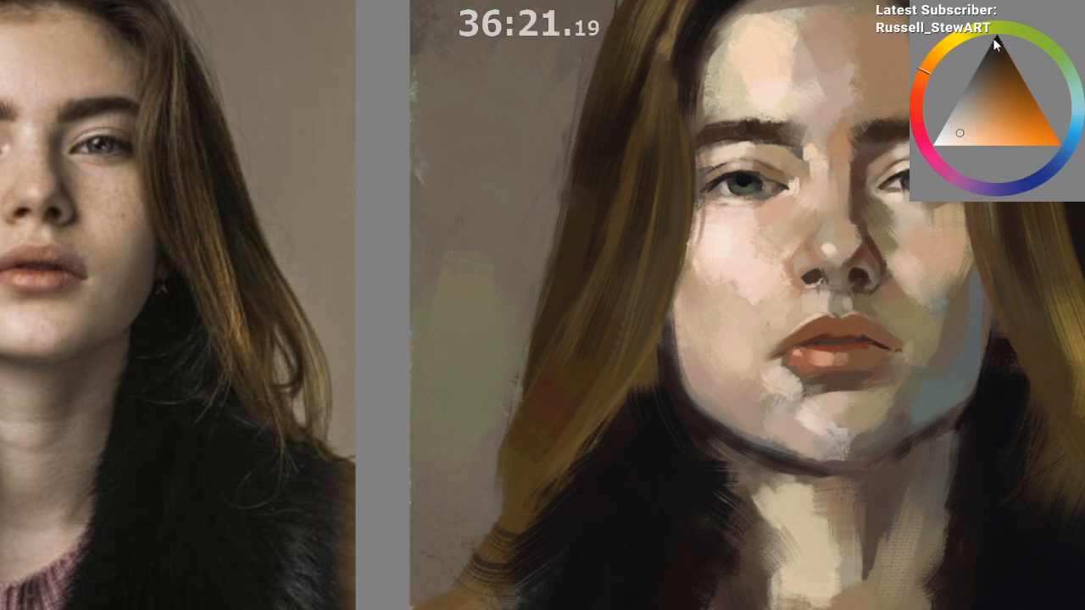
Step: Place small catchlights in both irises with a pale greyish yellow
left_click(958, 122)
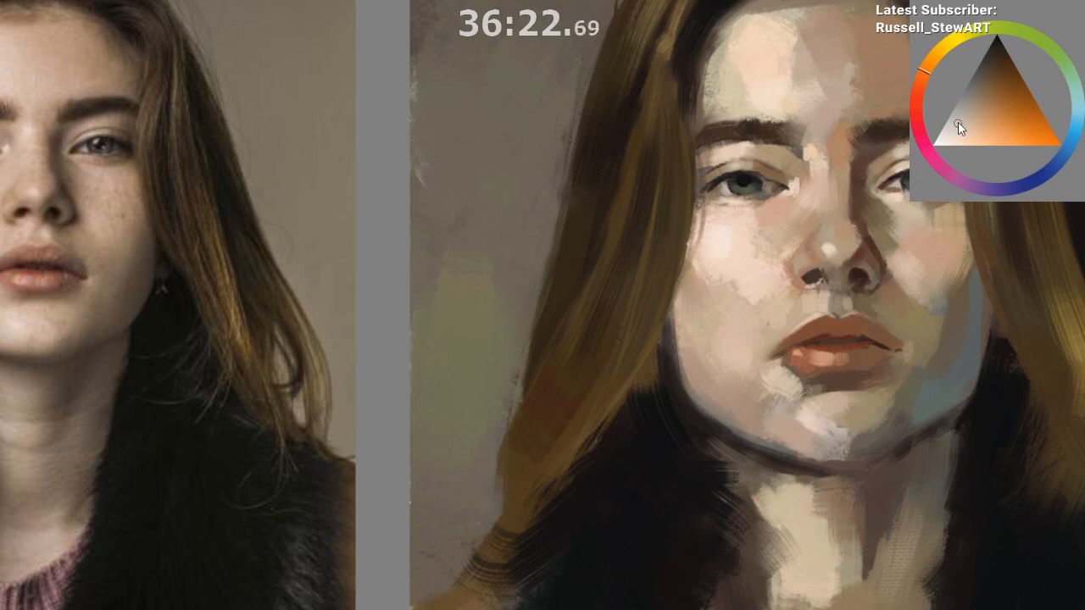
left_click(956, 43)
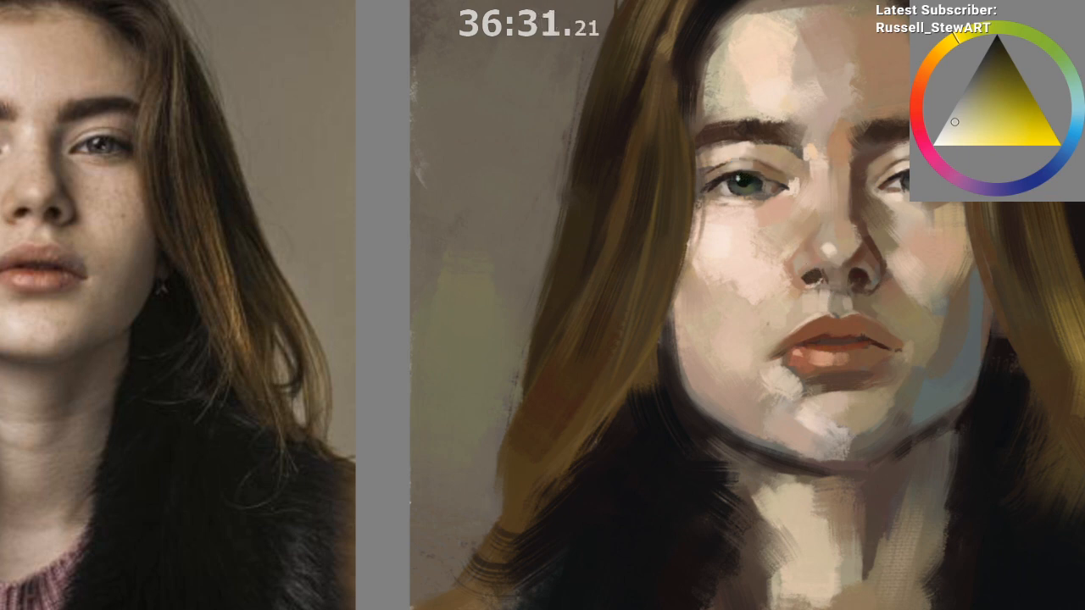
left_click_drag(749, 249, 728, 252)
left_click_drag(873, 330, 837, 286)
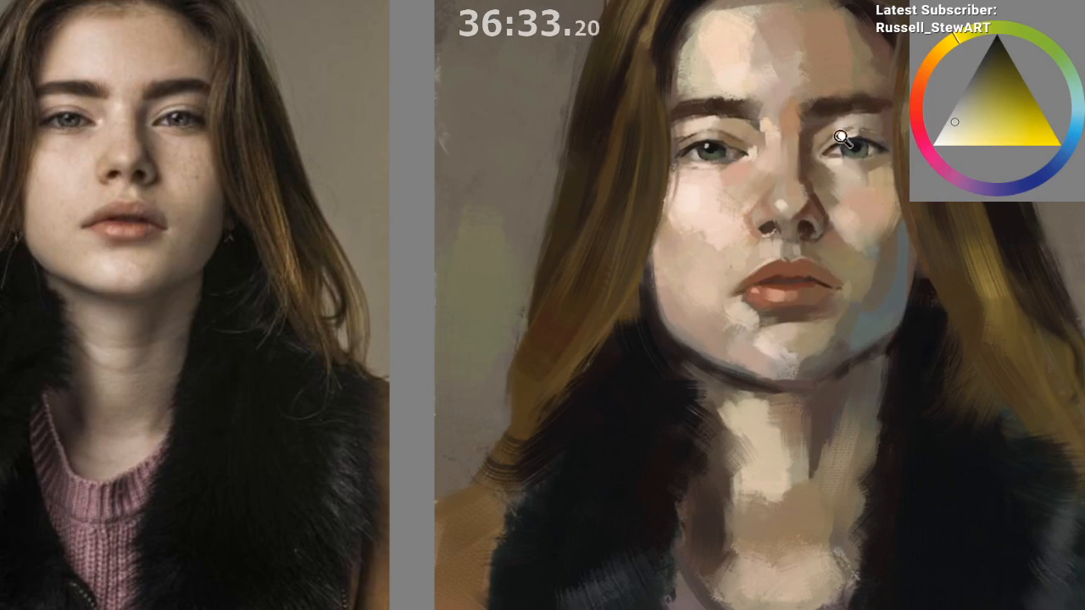
left_click_drag(848, 145, 855, 148)
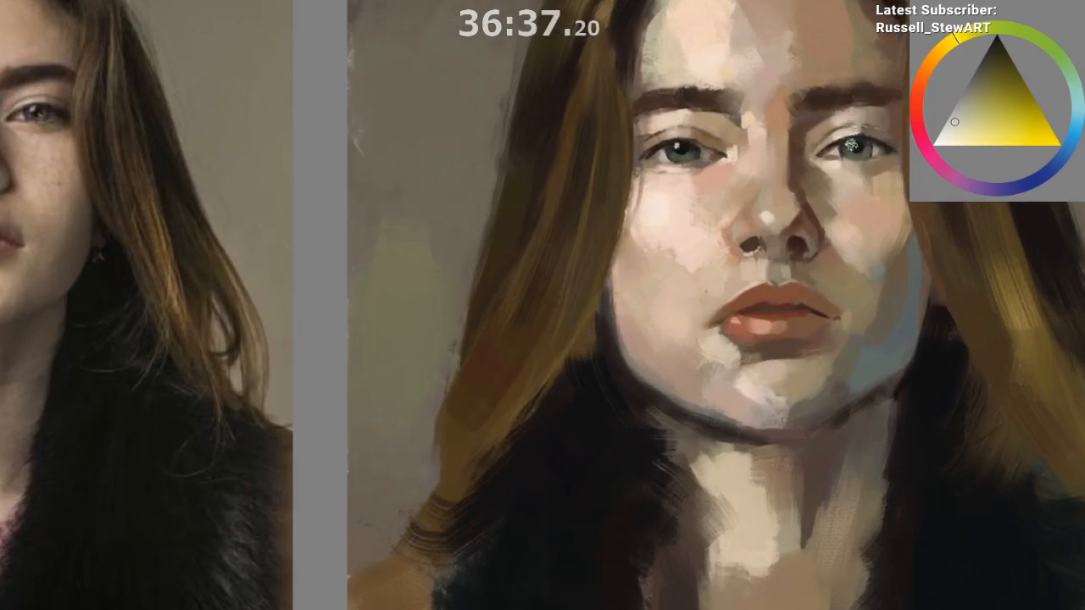
left_click_drag(870, 191, 871, 218)
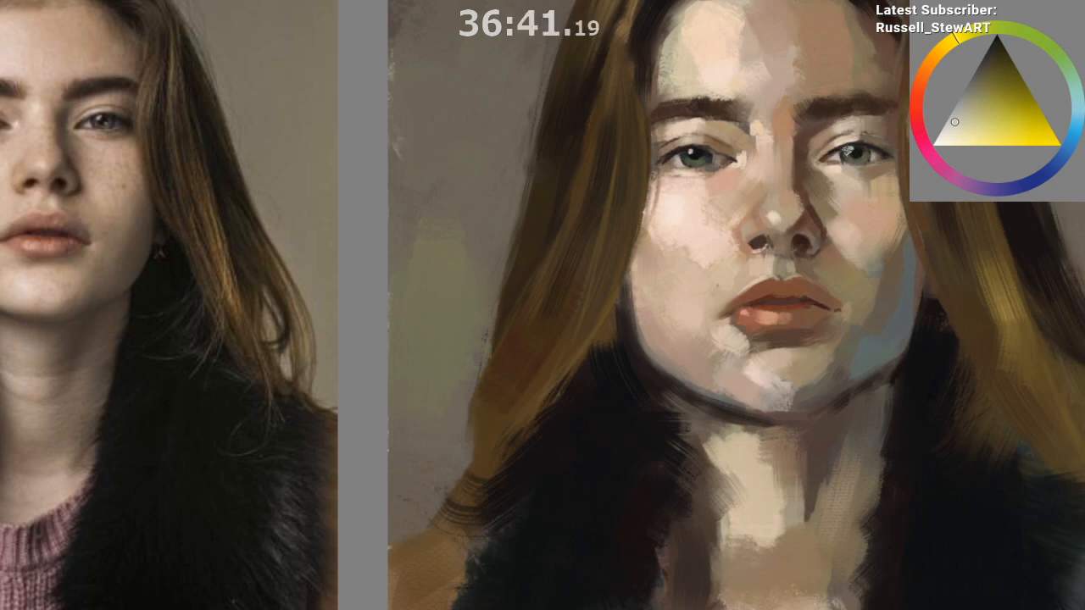
left_click_drag(811, 232, 771, 437)
left_click_drag(741, 189, 760, 165)
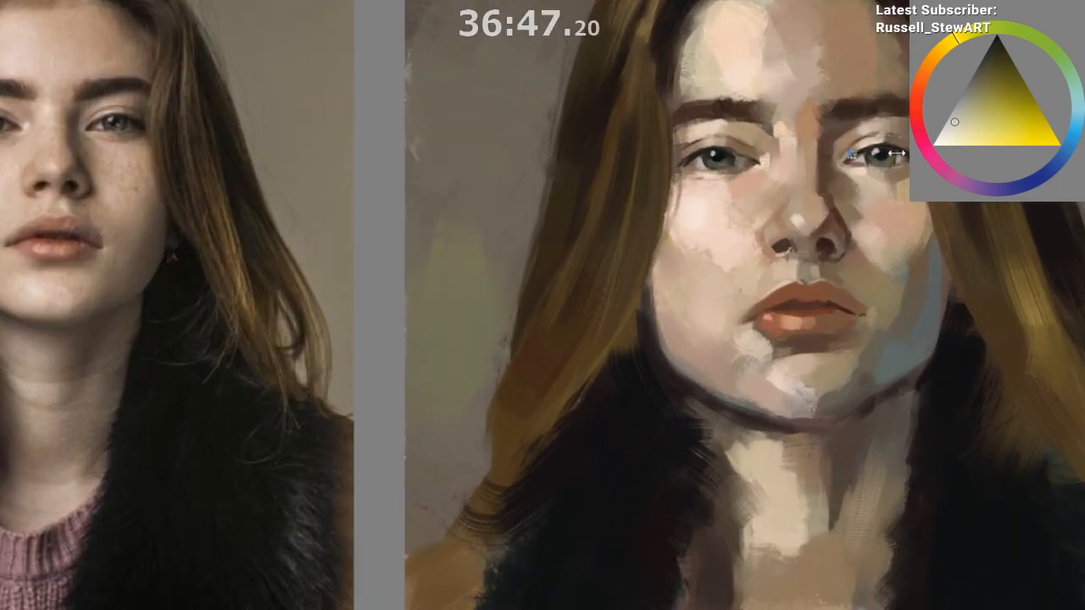
Step: Rework the iris catchlights with a warmer, duller yellow, shifting it to a slightly darker grey-yellow
left_click(948, 59)
left_click(964, 123)
left_click(720, 158)
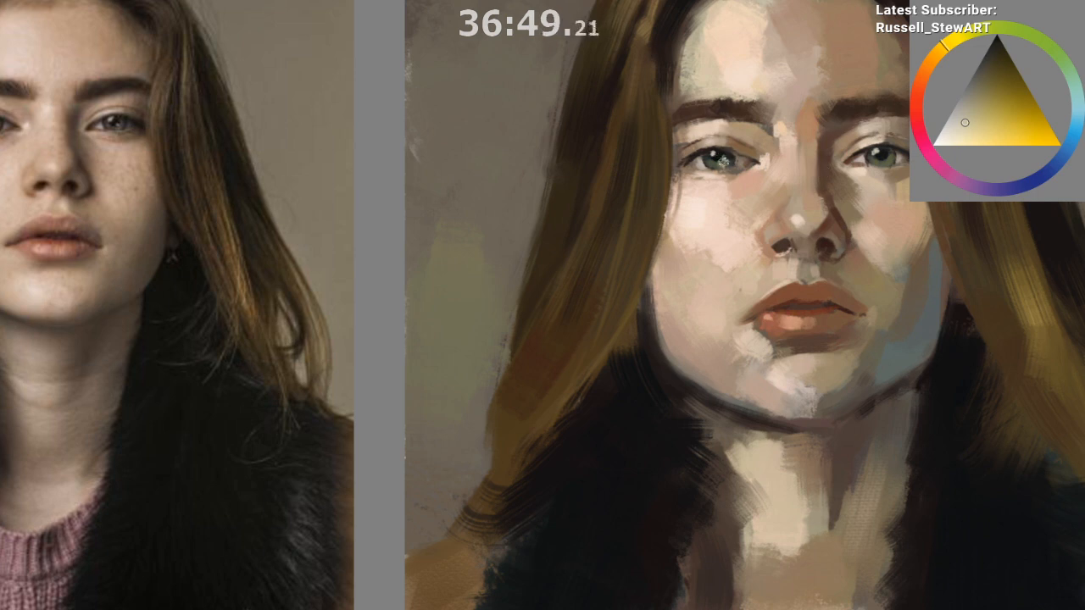
left_click(719, 158)
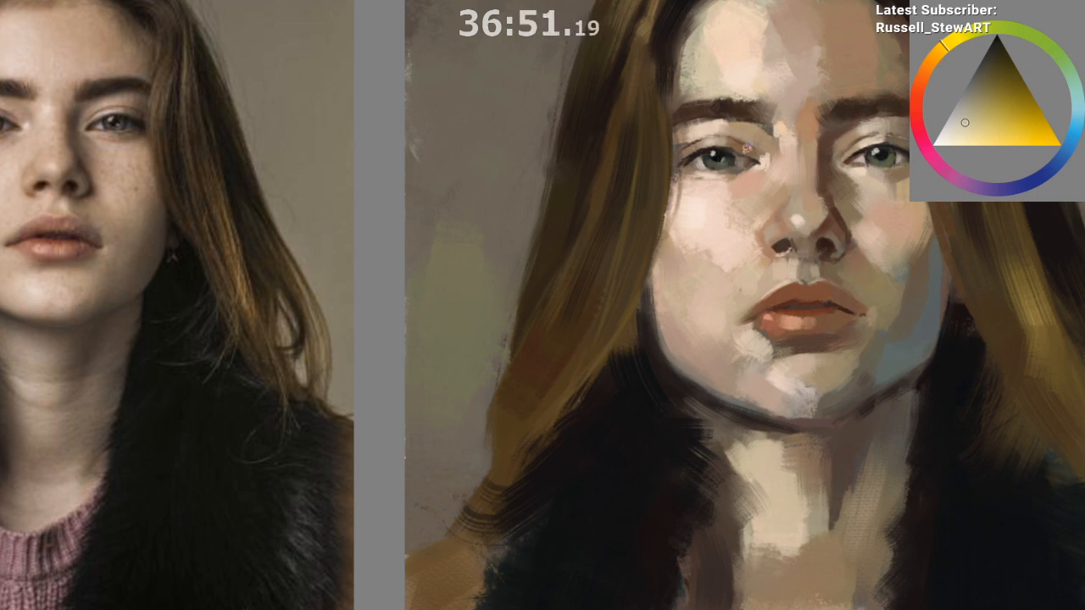
left_click(721, 160)
left_click(969, 108)
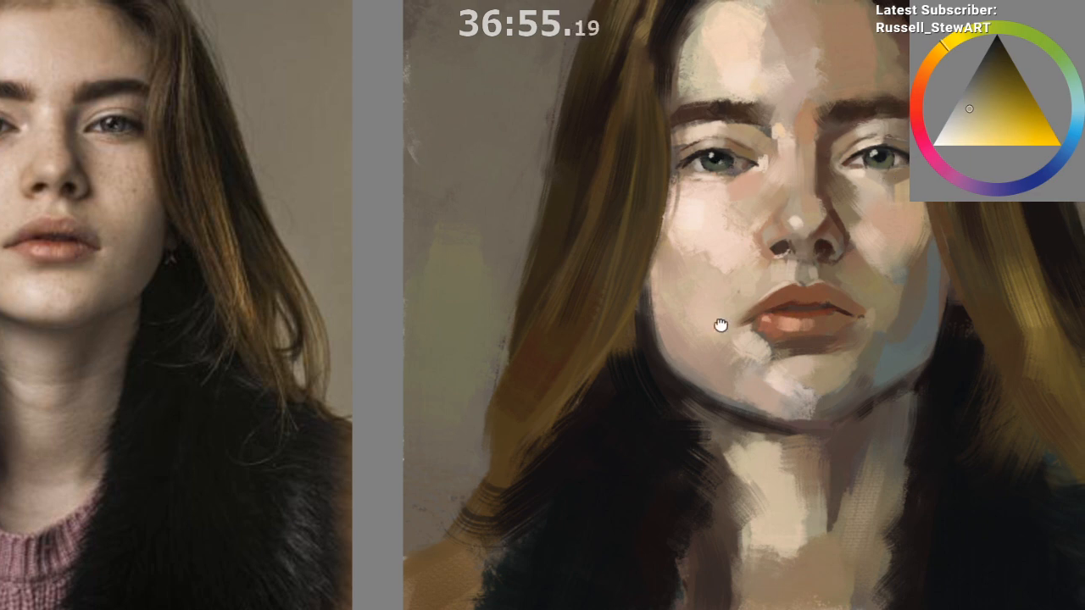
left_click_drag(721, 322, 661, 340)
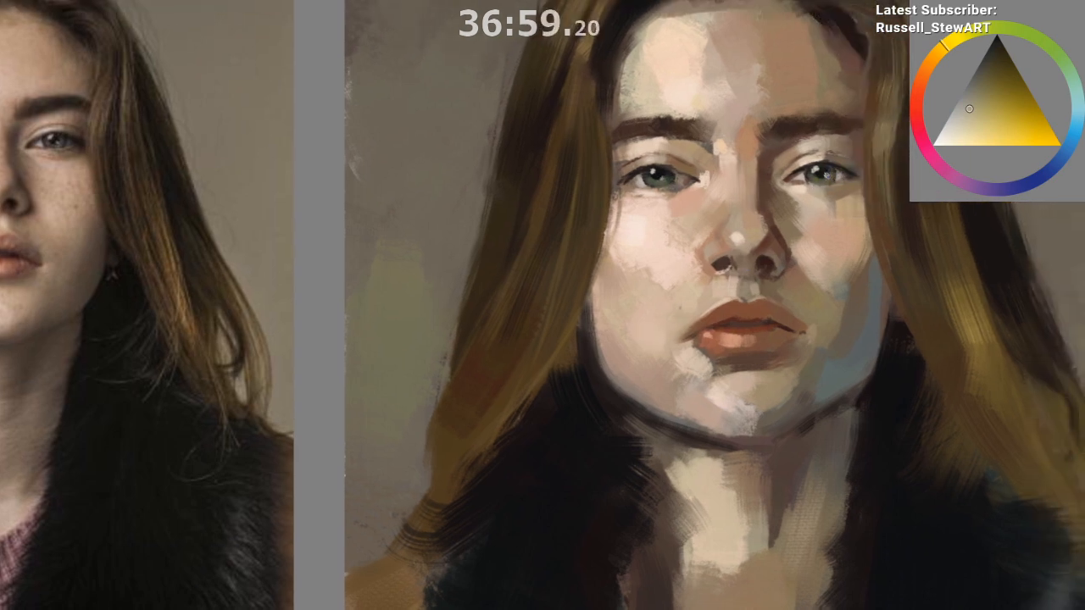
Step: Clean up the pupil and iris of the right-hand eye with sampled dark green and blue-black tones
left_click_drag(801, 276, 719, 429)
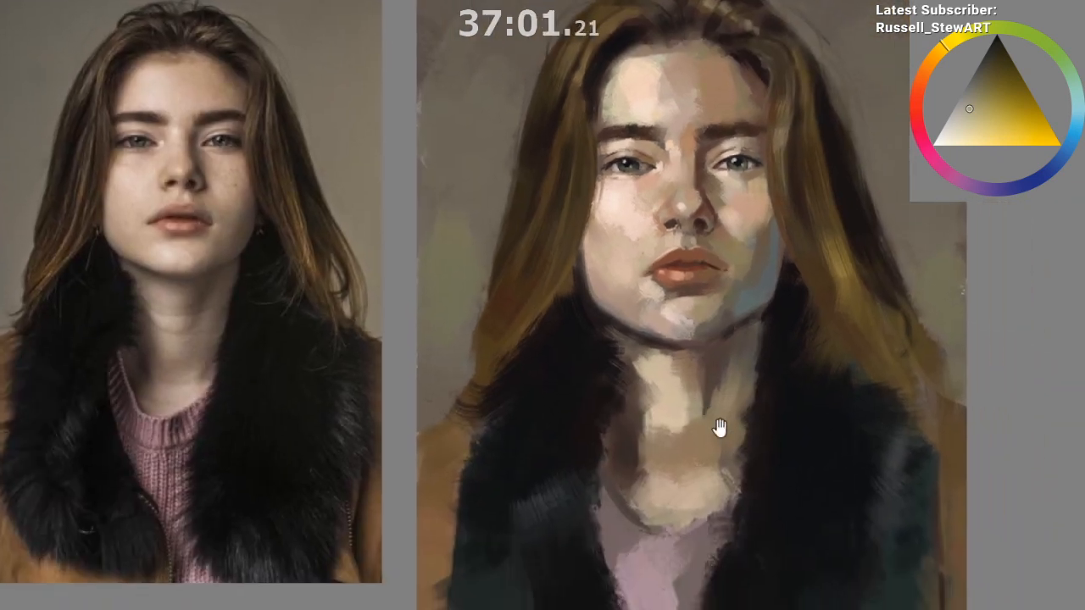
left_click(742, 477, "ctrl")
left_click_drag(720, 167, 777, 111)
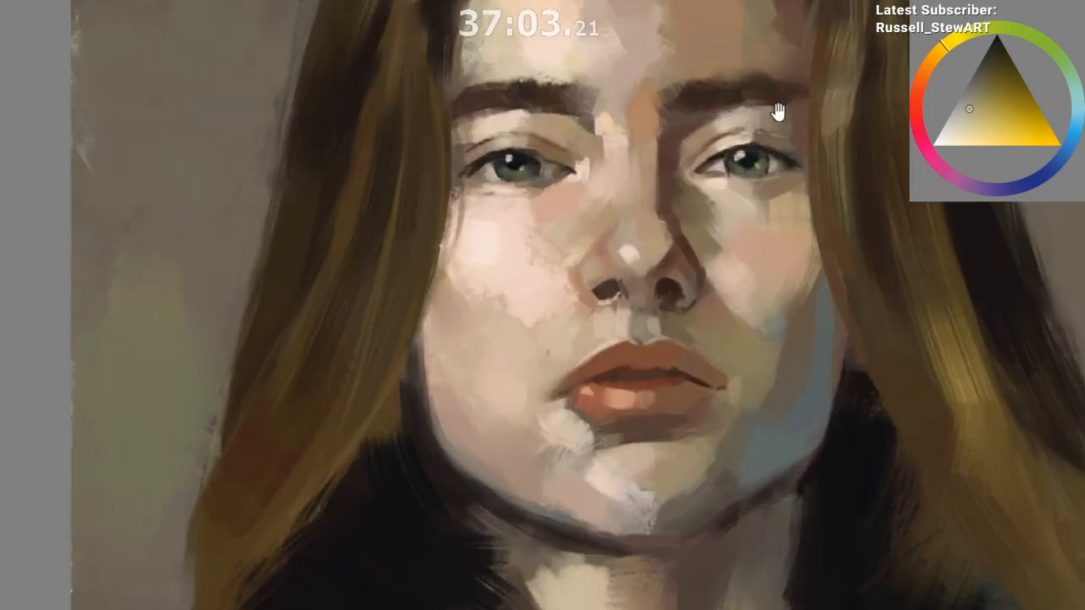
left_click_drag(736, 196, 782, 146)
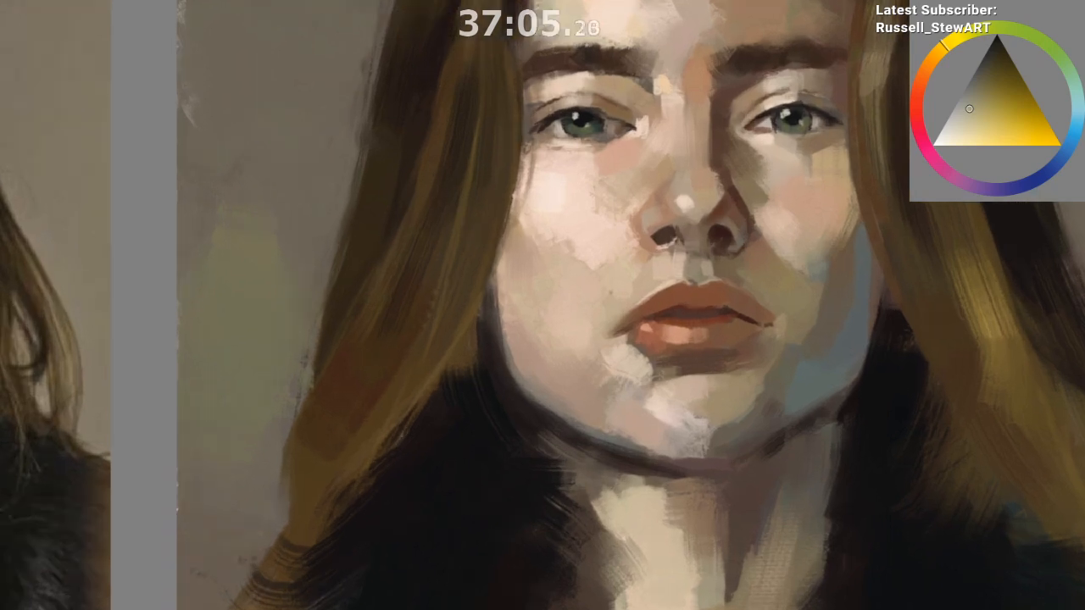
left_click(778, 119, "ctrl")
left_click(779, 120, "ctrl")
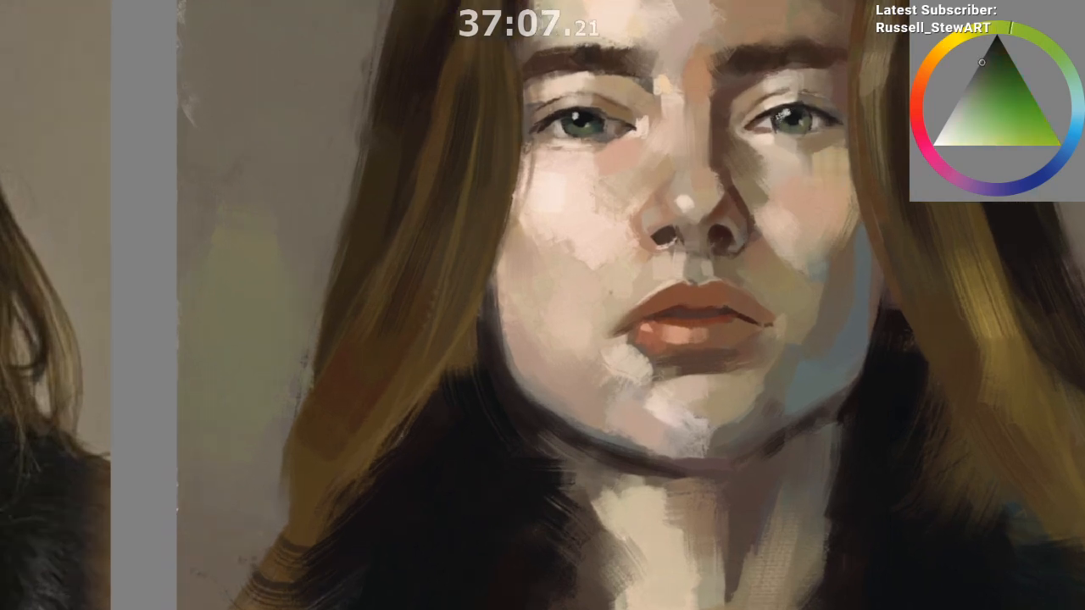
left_click(780, 111, "ctrl")
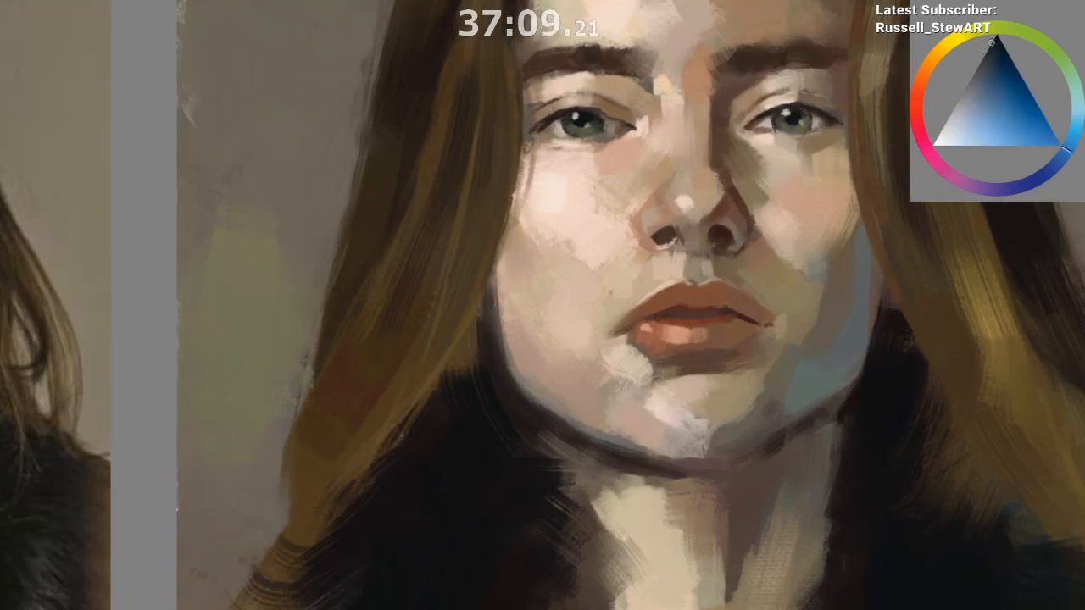
scroll(758, 339, "down", 2)
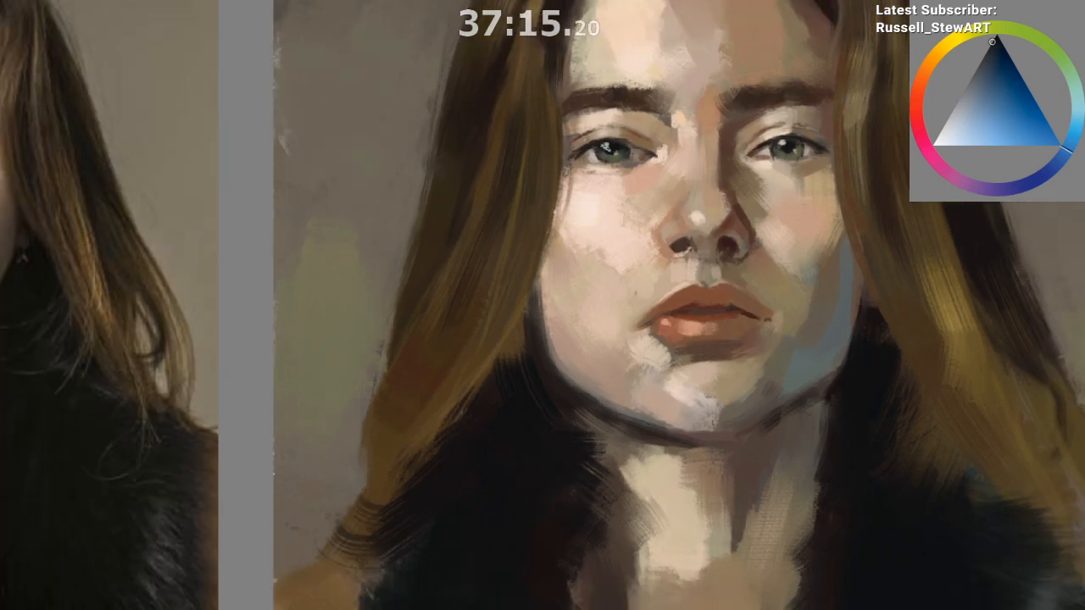
Step: Touch up the catchlights of the left-hand and right-hand eyes with sampled greyish-yellow tones
left_click_drag(617, 141, 642, 82)
left_click(596, 149, "ctrl")
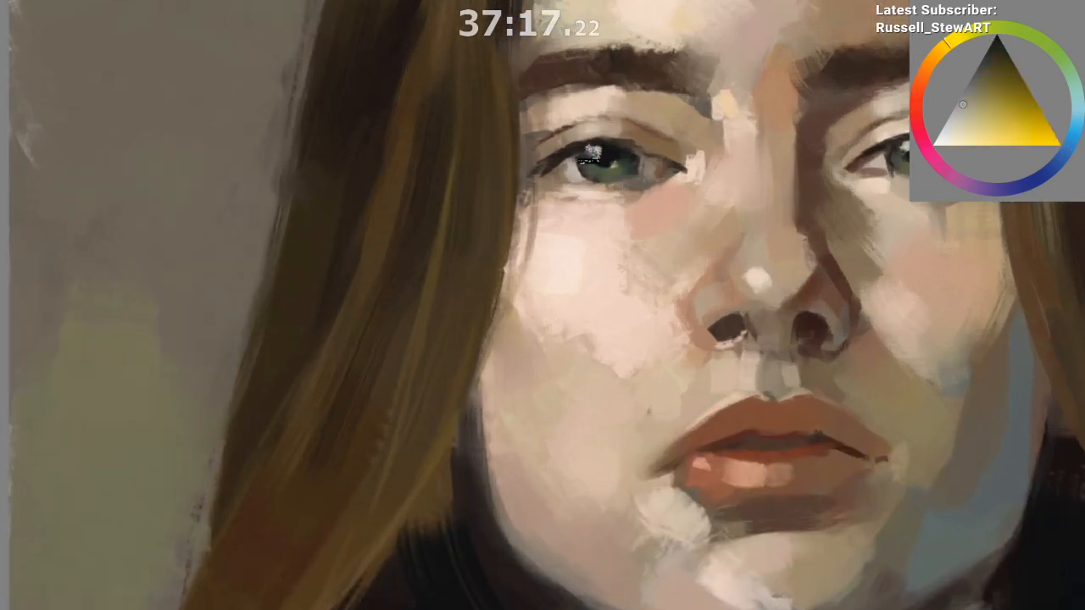
left_click_drag(690, 294, 602, 309)
left_click(827, 161, "ctrl")
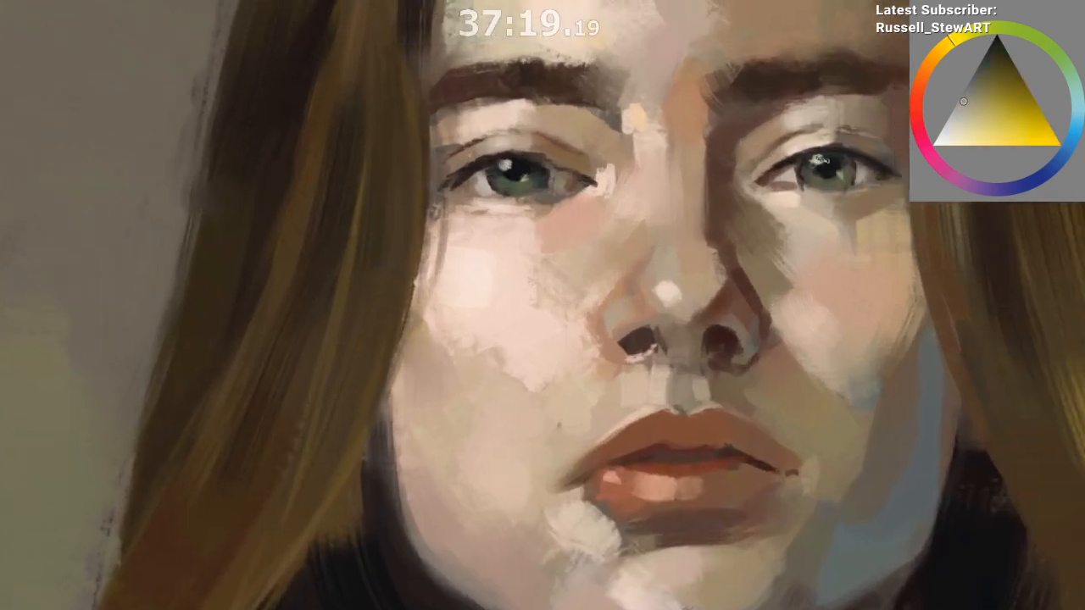
Step: Mirror the canvas view to check the proportions of the whole portrait against the reference photo
left_click_drag(834, 246, 736, 479)
mouse_move(746, 326)
left_mouse_down()
mouse_move(736, 424)
mouse_move(738, 342)
left_mouse_up()
left_click(753, 430, "ctrl")
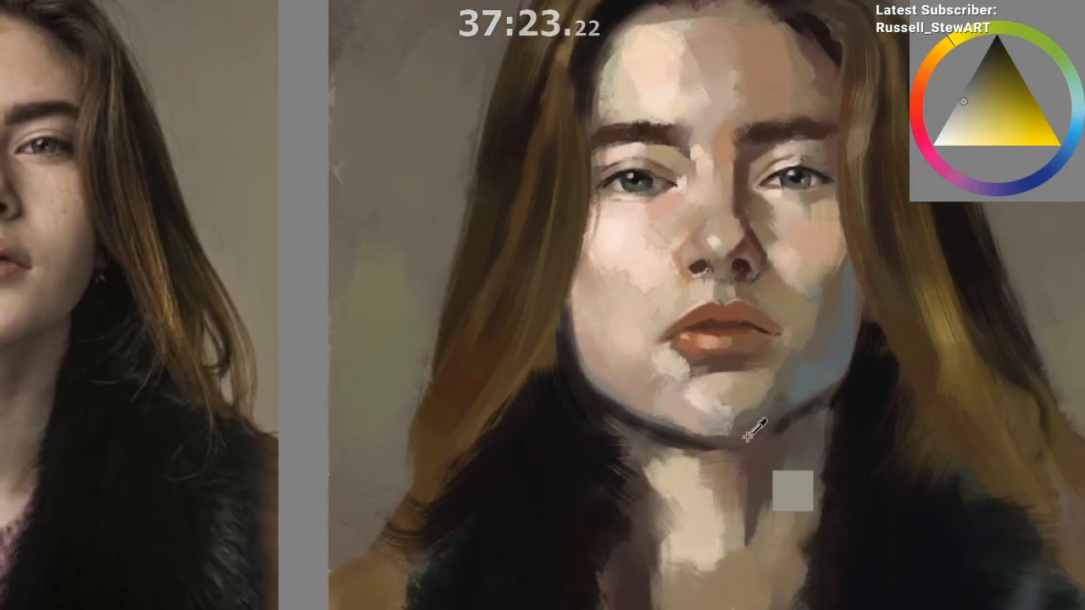
mouse_move(753, 431)
left_mouse_down()
mouse_move(839, 84)
mouse_move(743, 356)
left_mouse_up()
left_click_drag(740, 494, 708, 441)
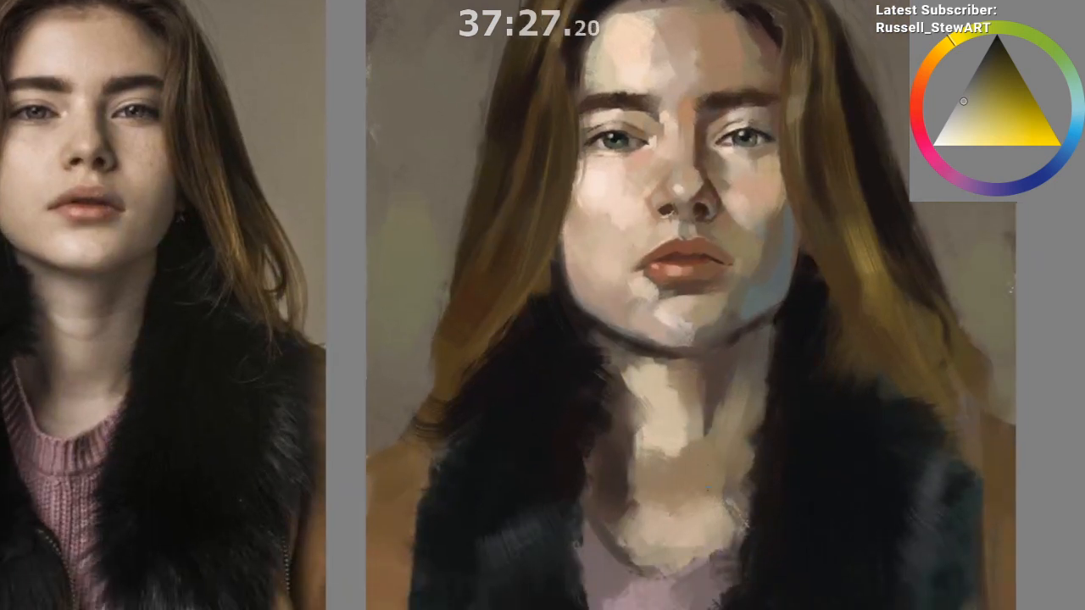
left_click_drag(700, 517, 695, 537)
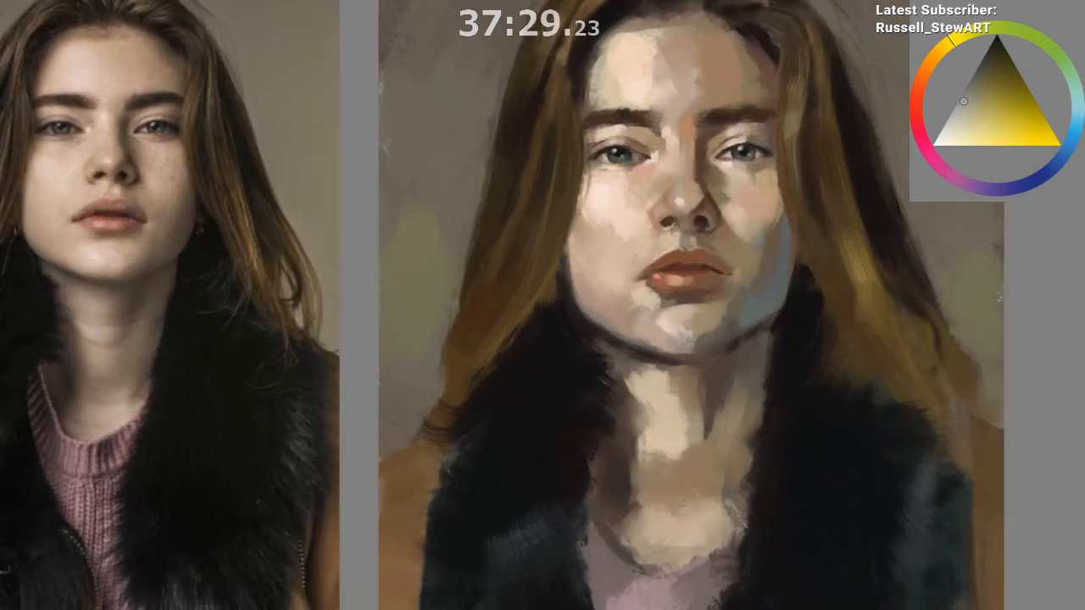
left_click_drag(691, 490, 686, 542)
key("m")
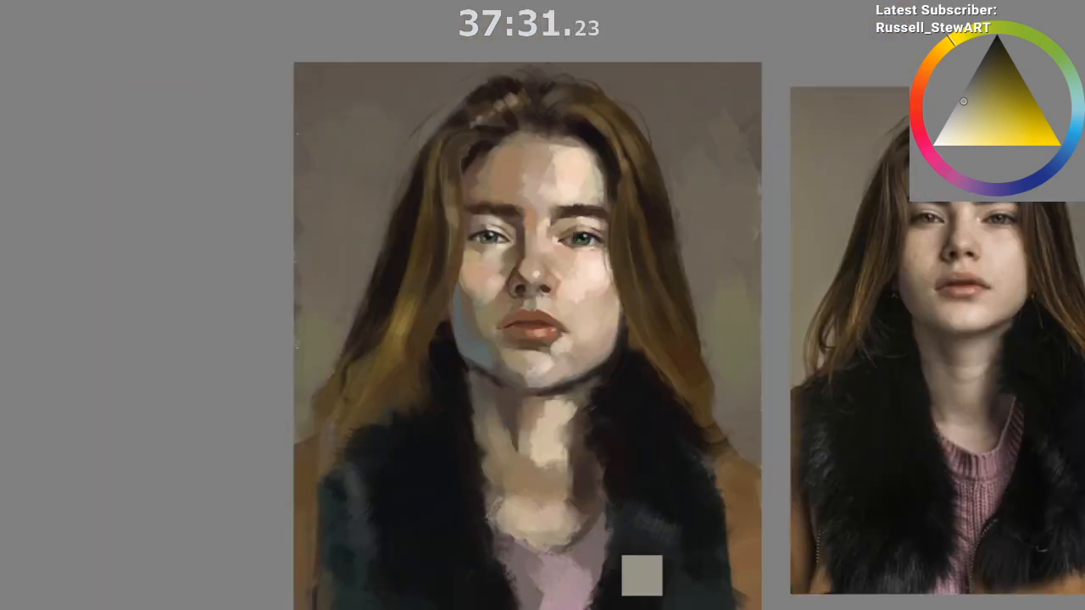
Step: Restore the unmirrored view, then lasso the left-hand eye of the painting and adjust its placement with a transform
key("m")
mouse_move(660, 453)
left_mouse_down()
mouse_move(681, 438)
mouse_move(678, 450)
left_mouse_up()
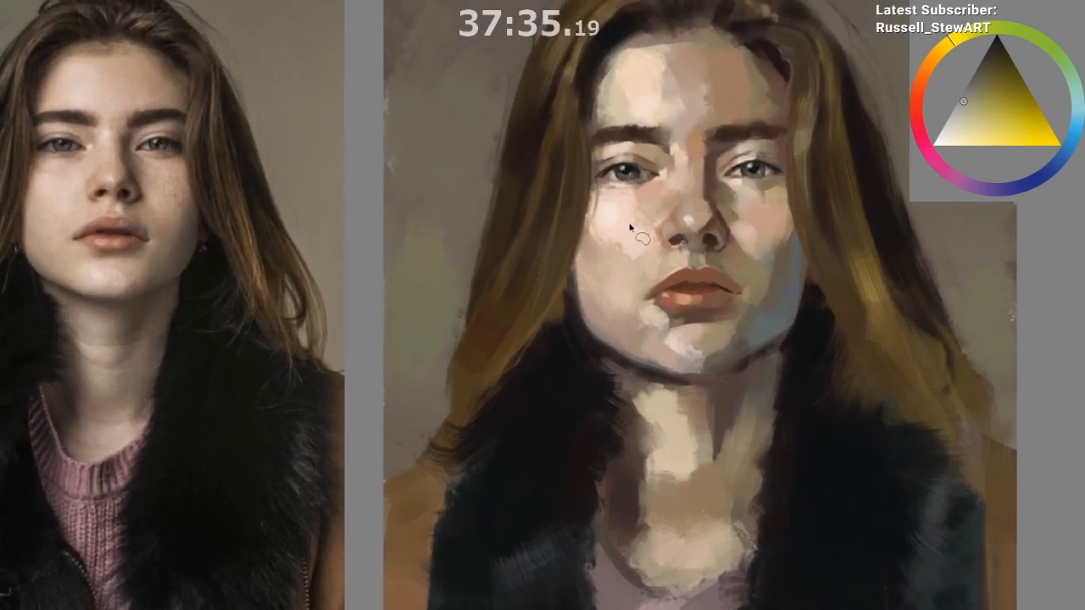
mouse_move(595, 186)
left_mouse_down()
mouse_move(649, 194)
mouse_move(634, 149)
mouse_move(594, 170)
mouse_move(669, 173)
left_mouse_up()
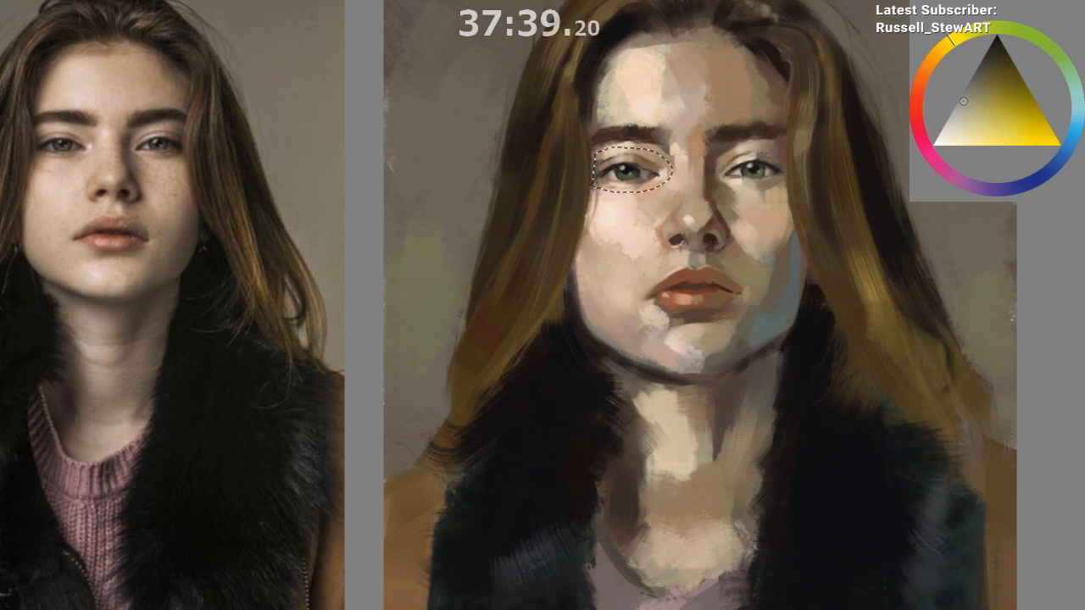
key("ctrl+t")
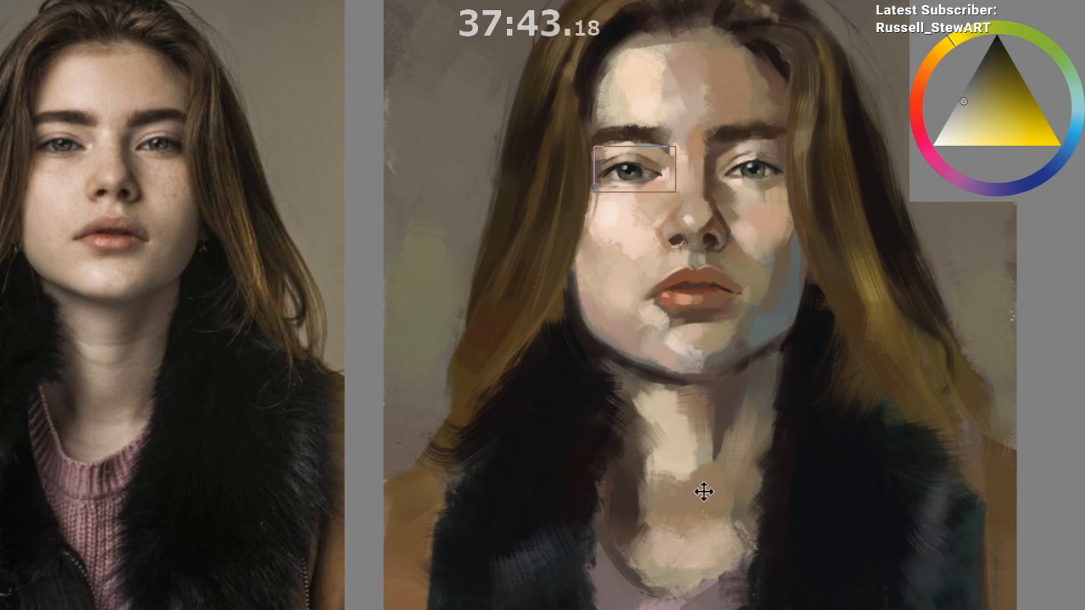
key("Return")
left_click(679, 505, "alt")
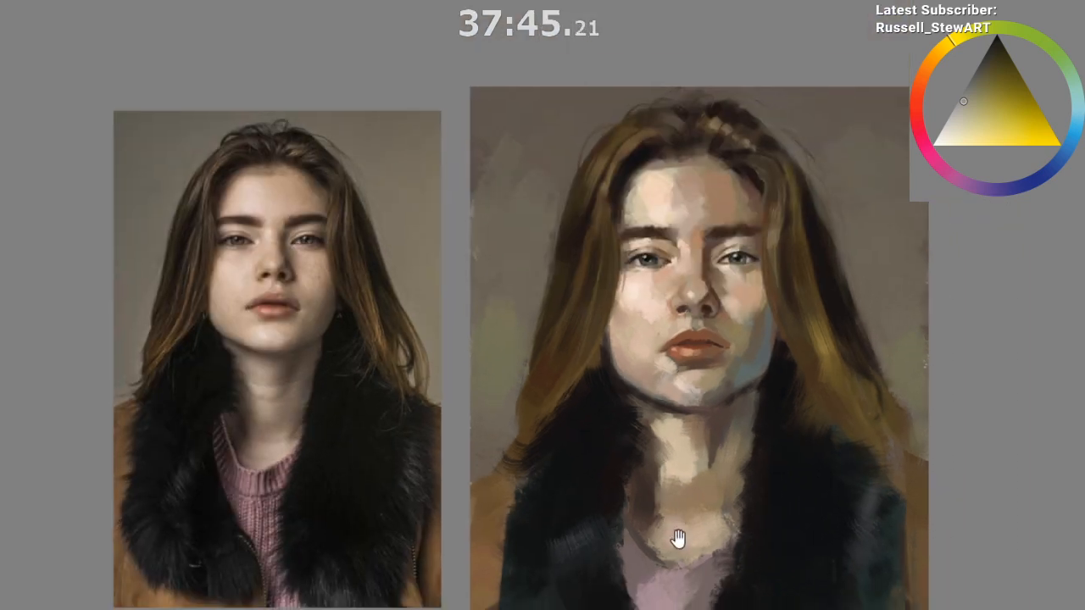
key("ctrl+d")
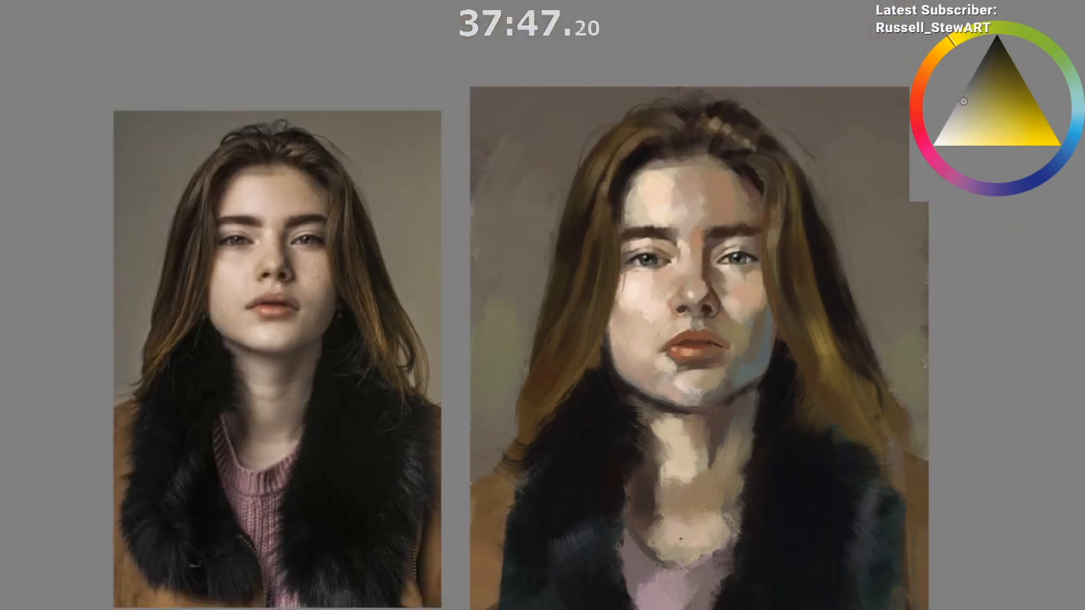
left_click_drag(657, 495, 625, 440)
left_click_drag(647, 518, 623, 525)
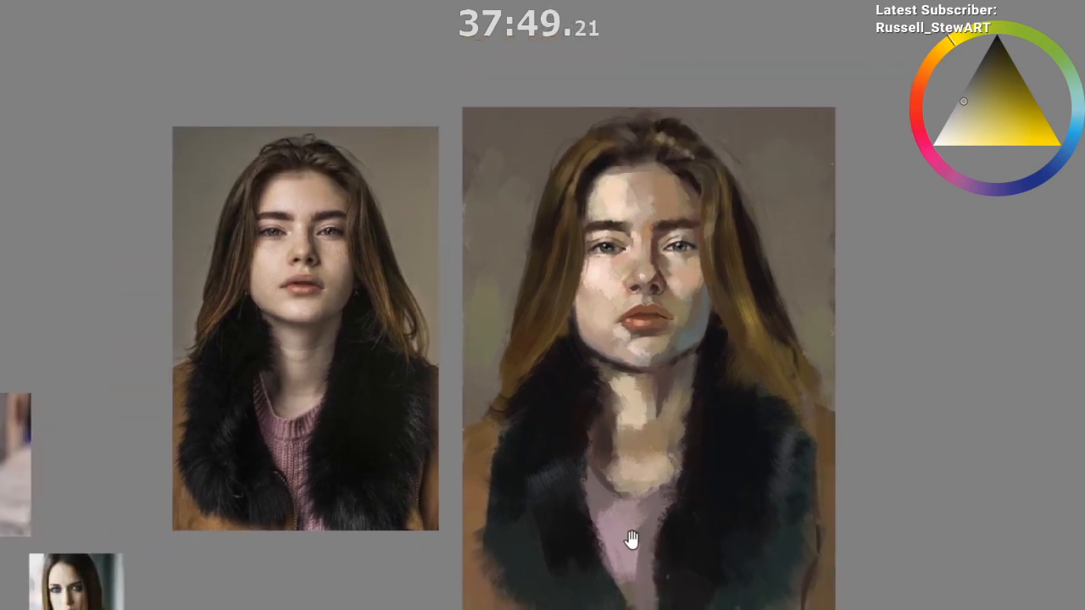
Step: Bring back the selection around the left-hand eye, readjust the eye with a second transform and clear the selection
key("ctrl+z")
left_click(631, 491, "ctrl")
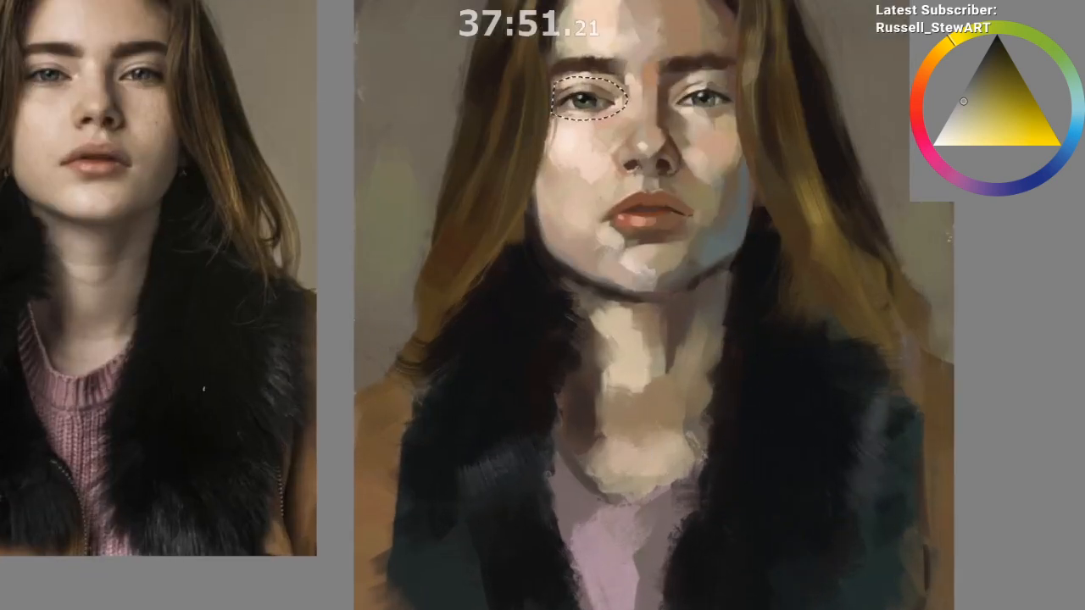
key("ctrl+t")
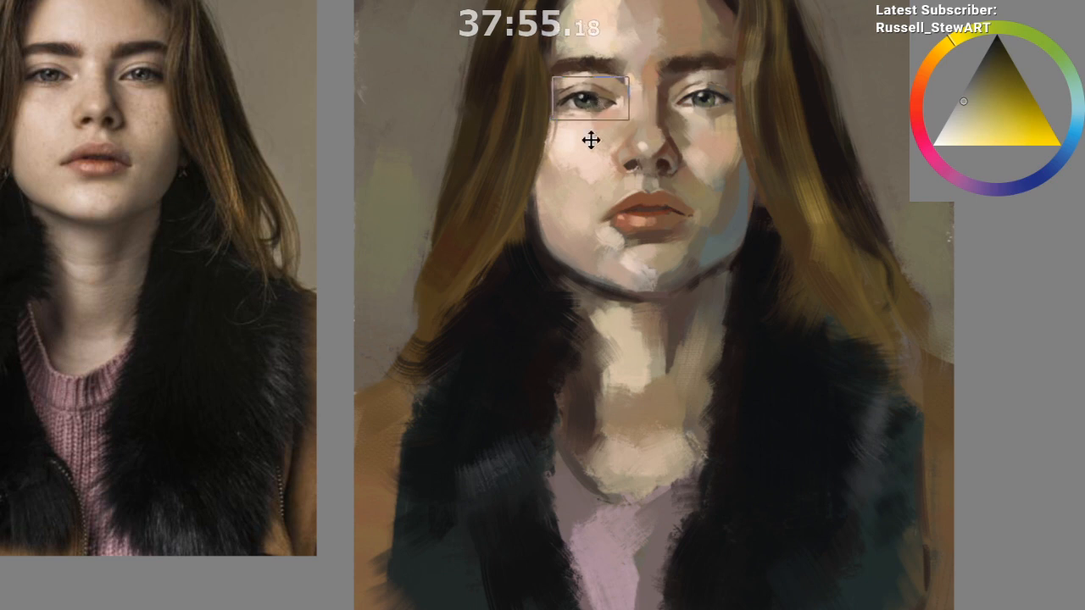
key("Return")
scroll(654, 516, "down", 3)
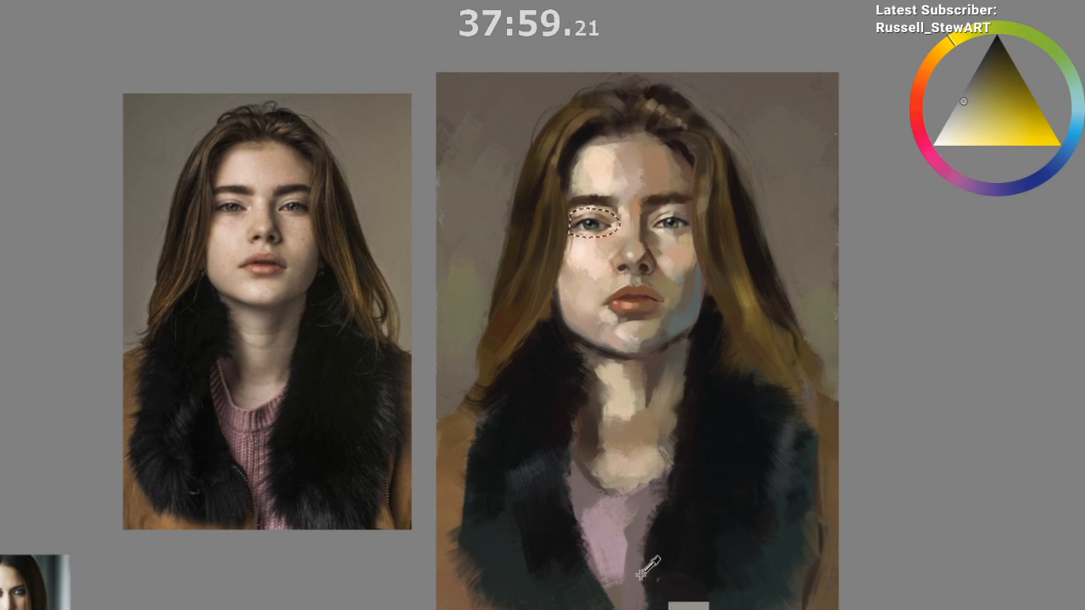
left_click_drag(568, 218, 573, 222)
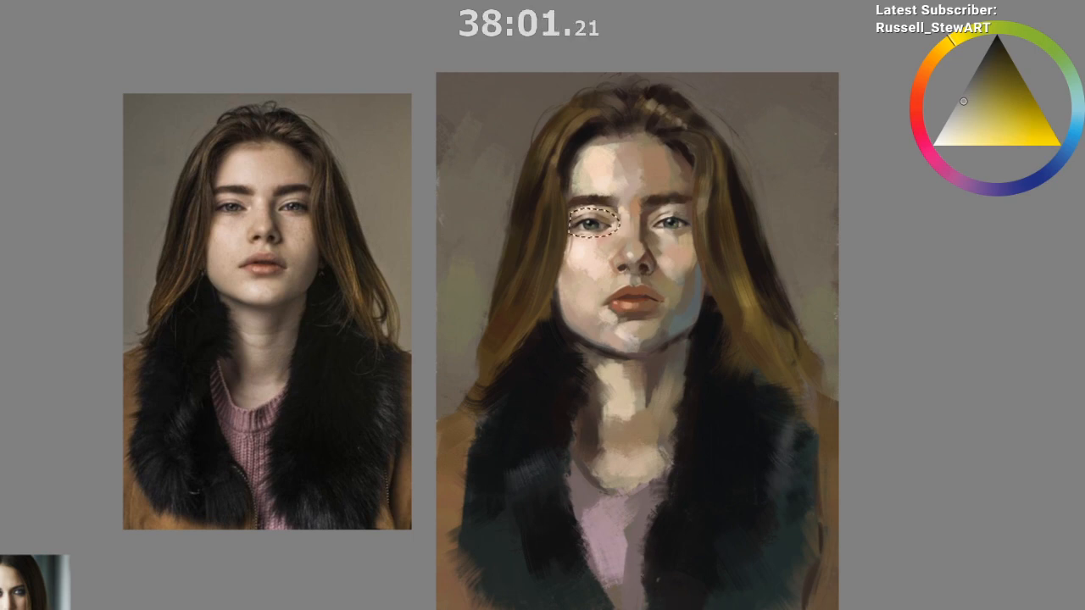
key("ctrl+shift+a")
Step: Retouch the left-hand eye and its eyelid with dark brown and muted tan tones sampled from the painting
scroll(648, 542, "up", 2)
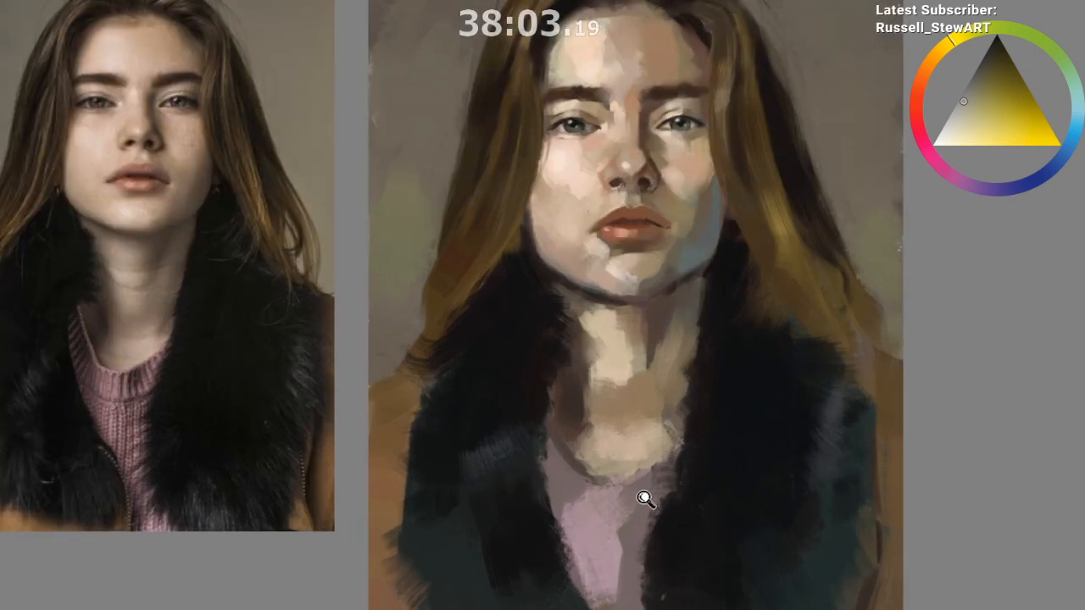
left_click_drag(647, 501, 682, 582)
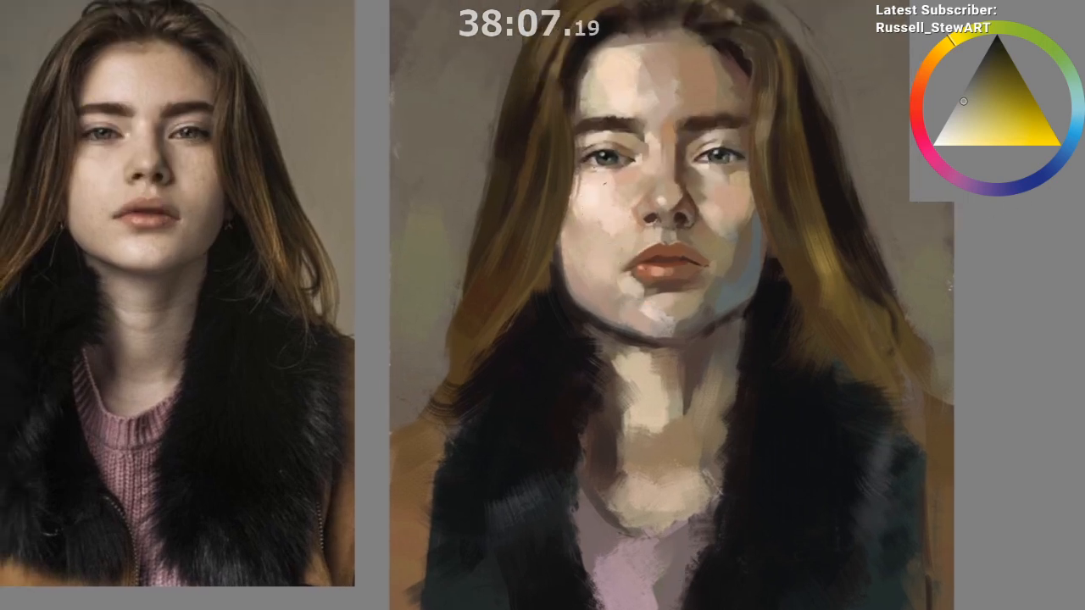
left_click(578, 185, "ctrl")
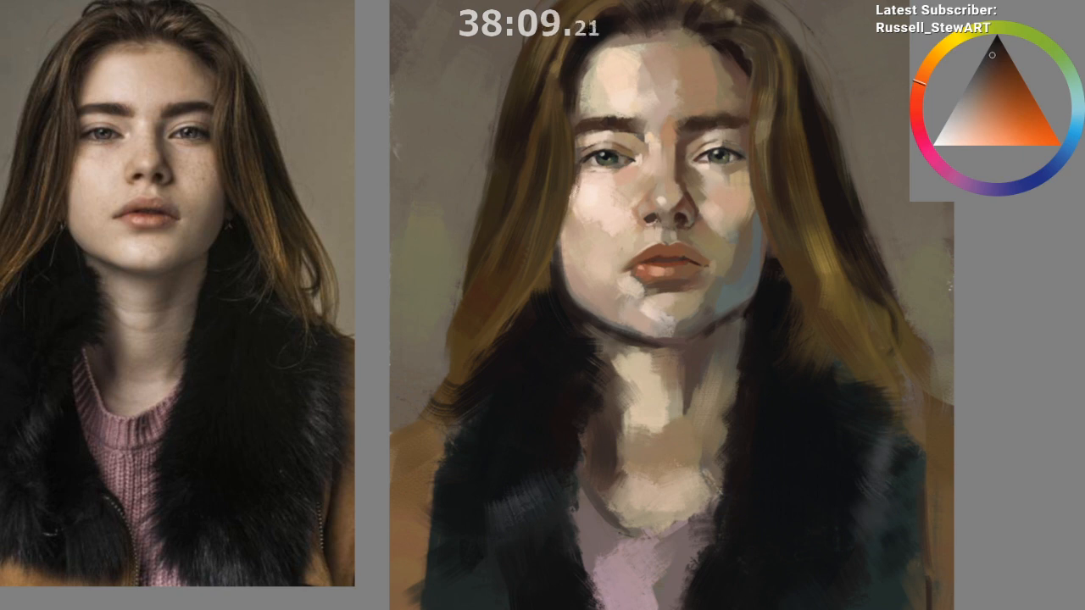
left_click(628, 144, "ctrl")
left_click_drag(609, 154, 618, 158)
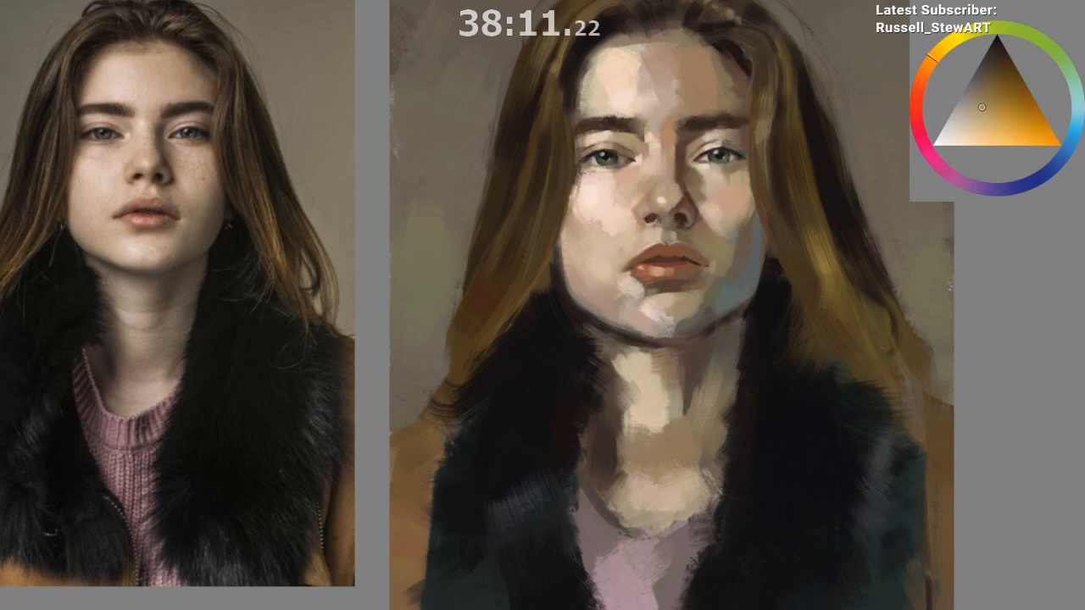
left_click(631, 222, "ctrl")
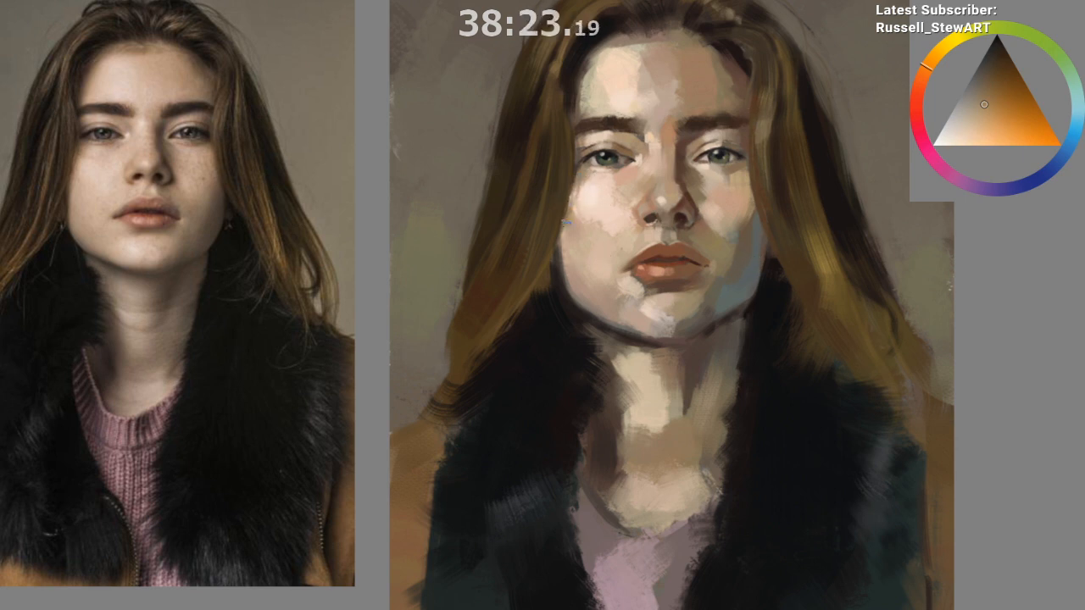
Step: Touch up the skin below the left-hand eye with sampled pale skin and muted brown tones, checking the whole portrait
scroll(566, 320, "down", 1)
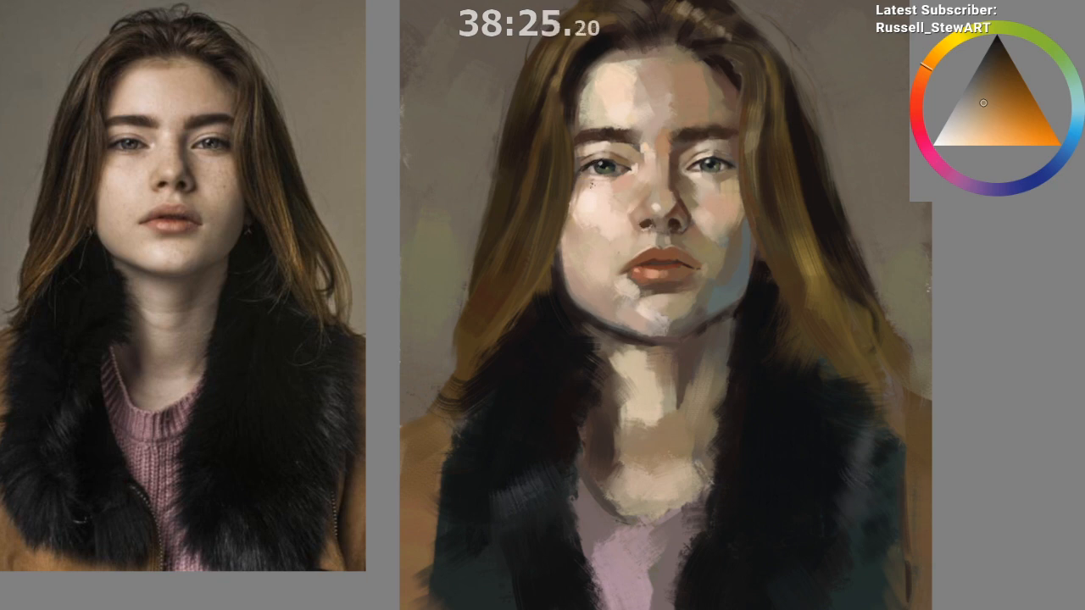
left_click(597, 199, "ctrl")
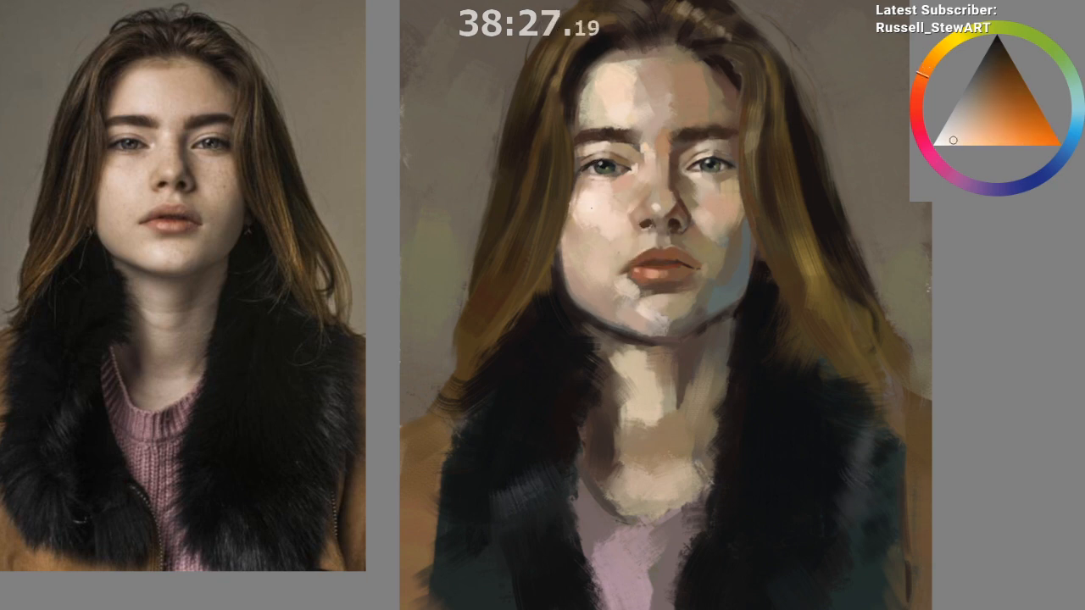
left_click(695, 309, "alt")
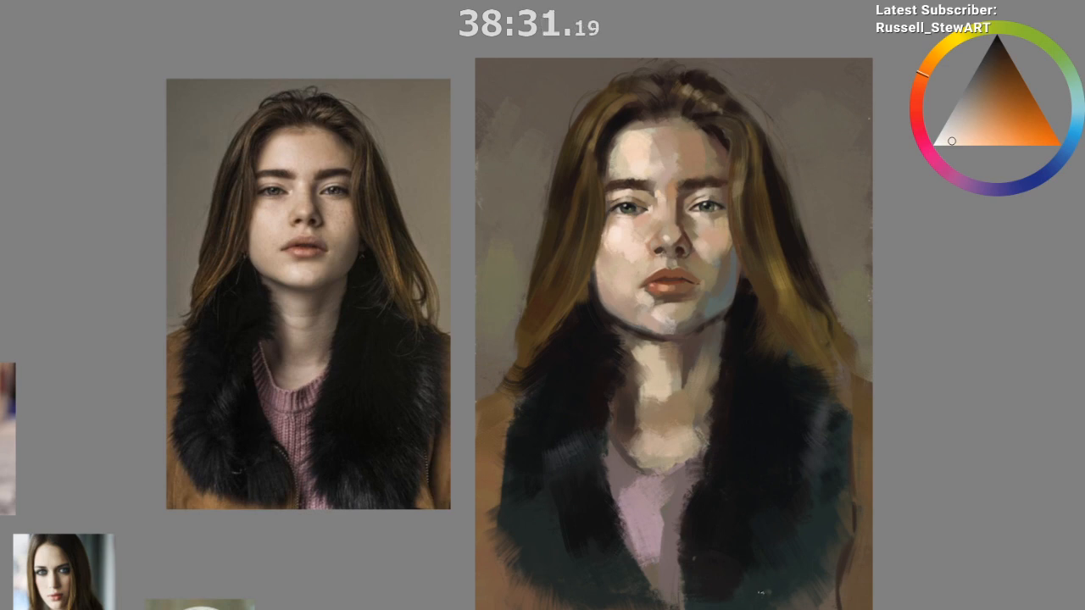
scroll(647, 254, "up", 3)
left_click(637, 230, "ctrl")
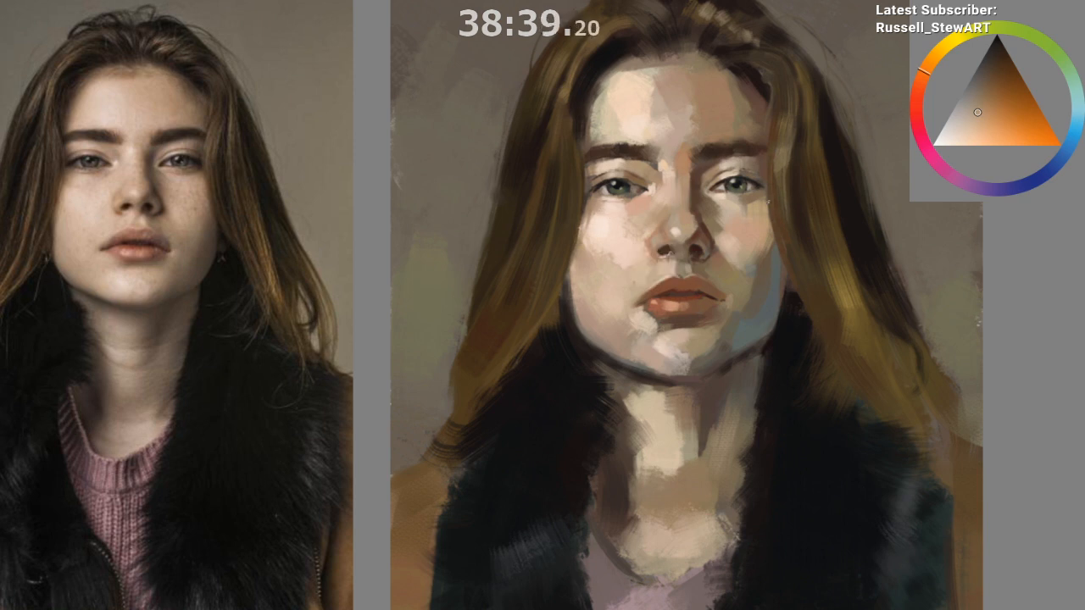
left_click(732, 304, "ctrl")
scroll(726, 368, "down", 2)
scroll(722, 432, "up", 1)
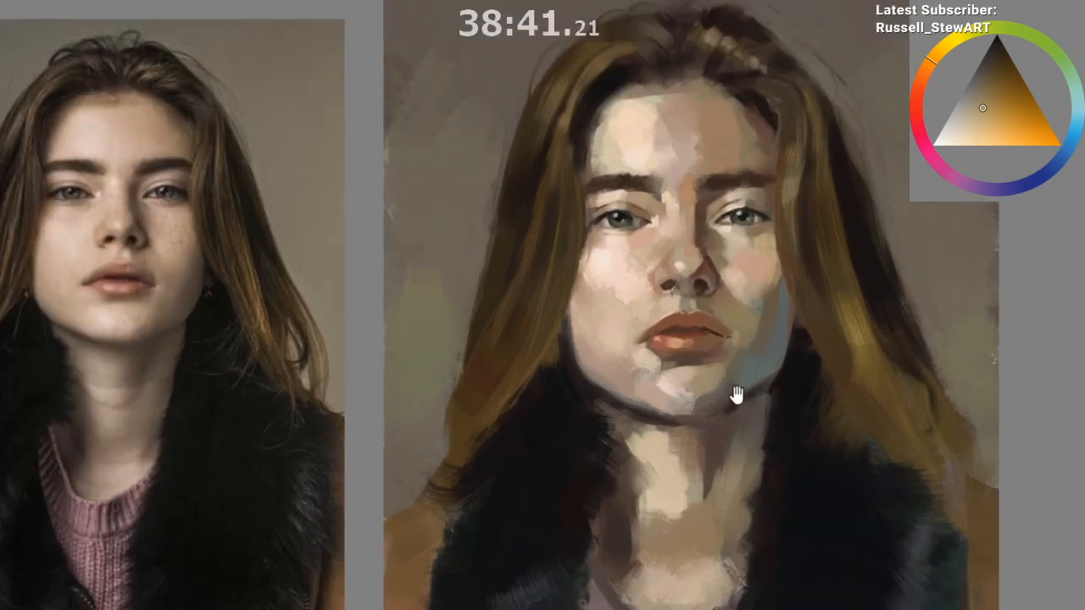
Step: Rotate the canvas view upside down to compare the portrait with the reference photo, then reset the rotation
left_click_drag(642, 451, 622, 572)
left_click(556, 244, "ctrl")
mouse_move(775, 513)
left_mouse_down()
mouse_move(670, 199)
mouse_move(699, 252)
mouse_move(754, 279)
mouse_move(601, 243)
mouse_move(542, 336)
mouse_move(670, 526)
mouse_move(612, 506)
mouse_move(731, 499)
mouse_move(735, 517)
left_mouse_up()
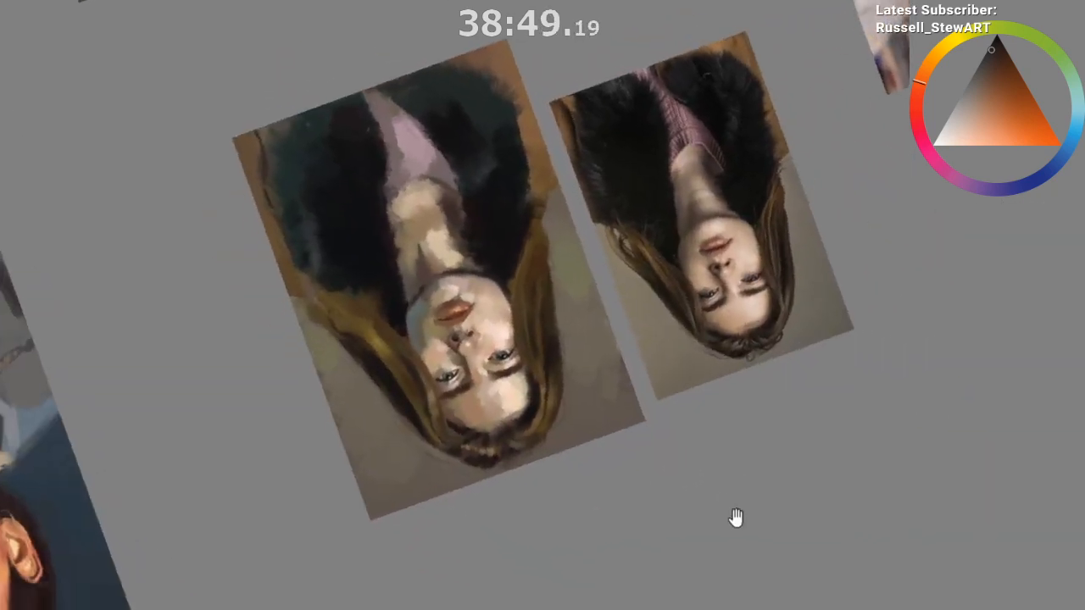
key("5")
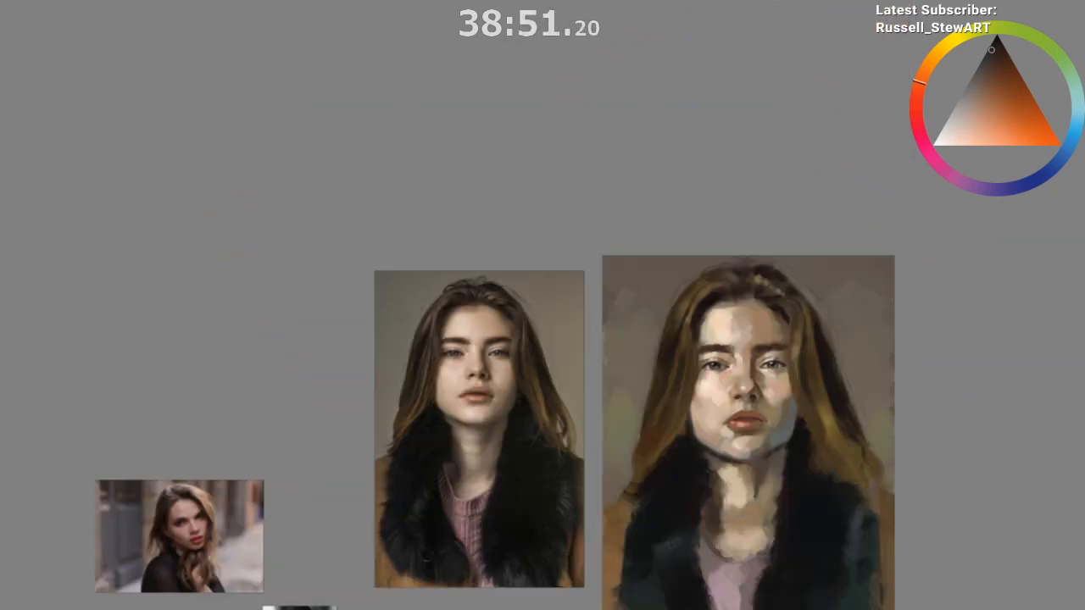
left_click_drag(781, 450, 778, 395)
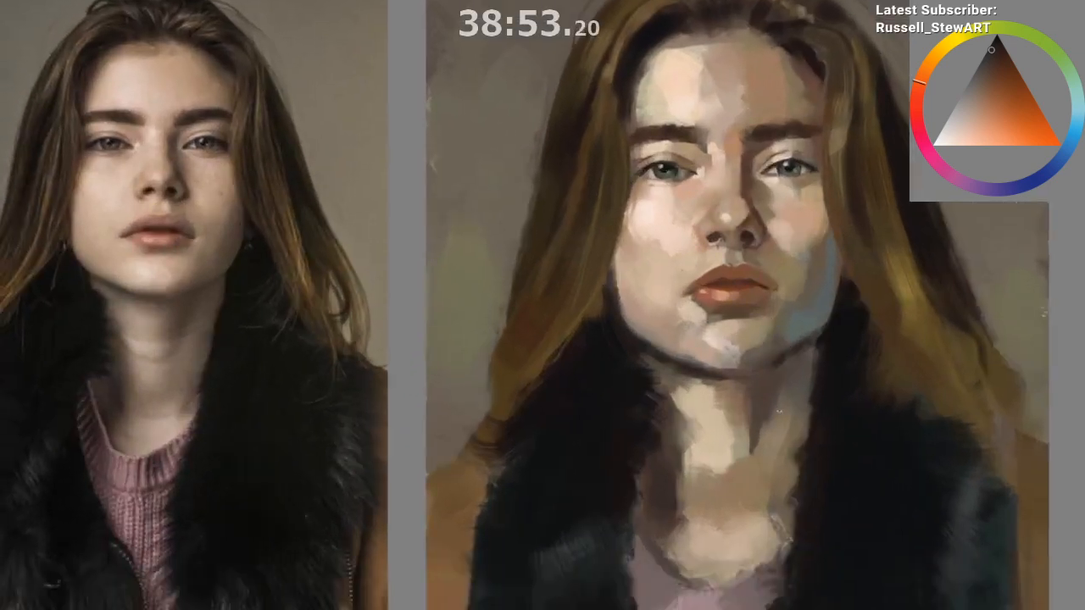
Step: Rework the shaded right-hand cheek and jaw edge with sampled brown, dark teal and blue-black tones
left_click(834, 312, "ctrl")
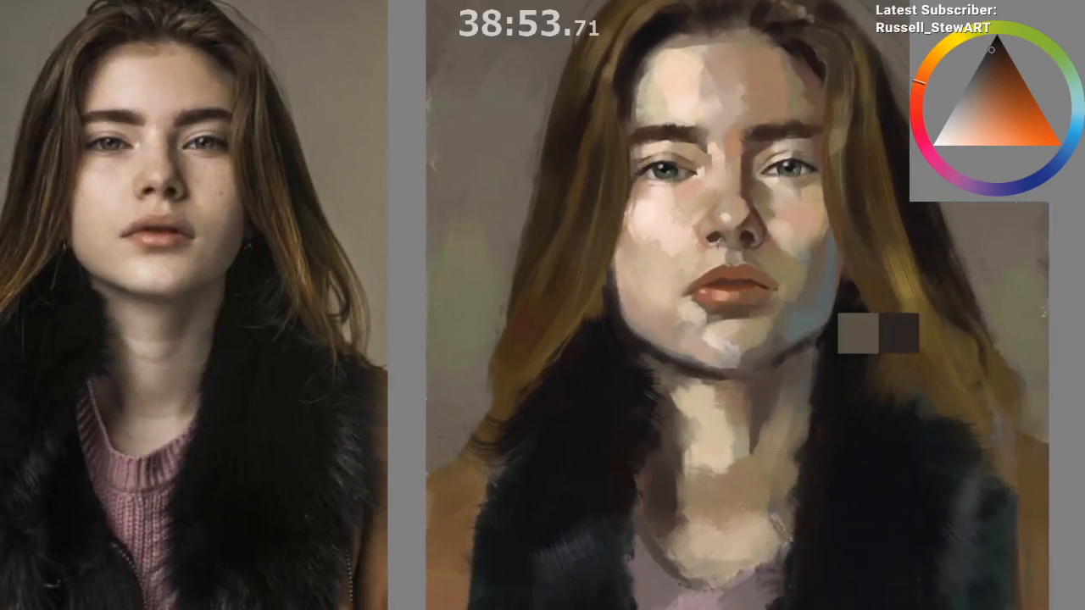
left_click(799, 315, "ctrl")
left_click(790, 316, "ctrl")
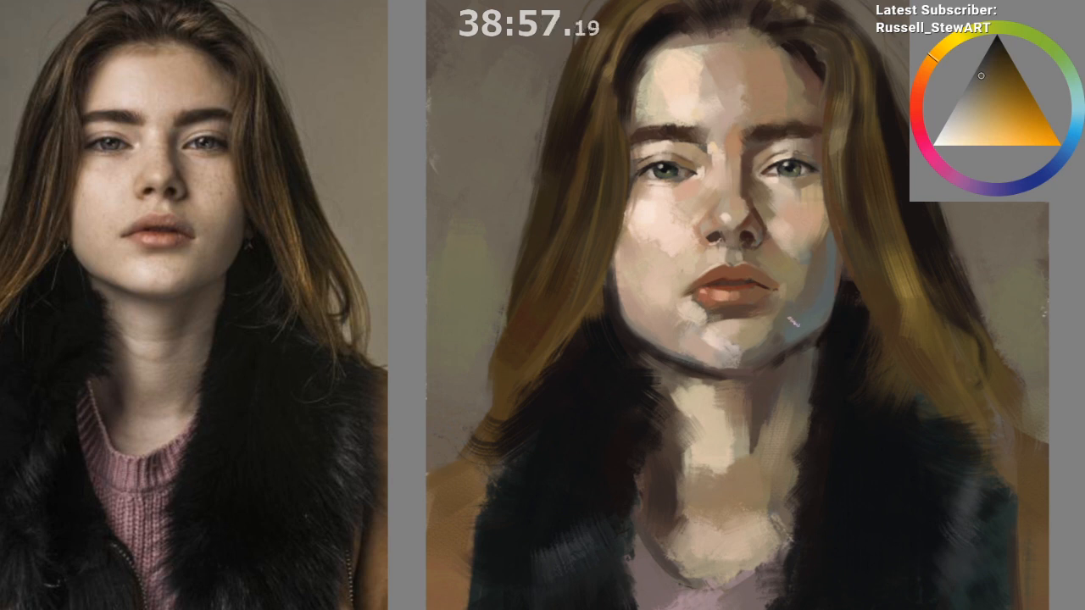
left_click(815, 318, "ctrl")
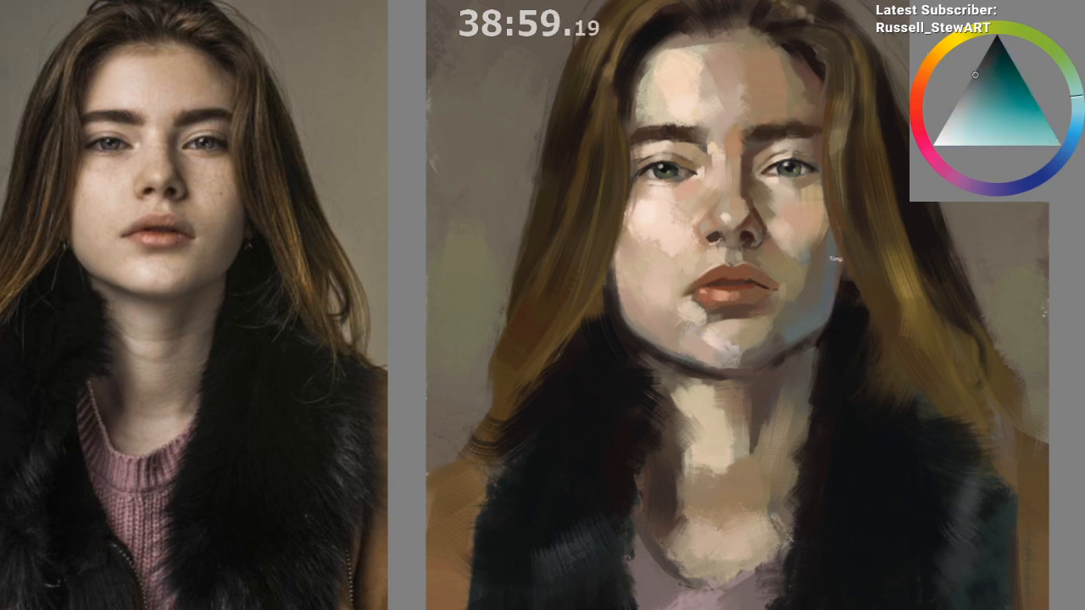
left_click(822, 259, "ctrl")
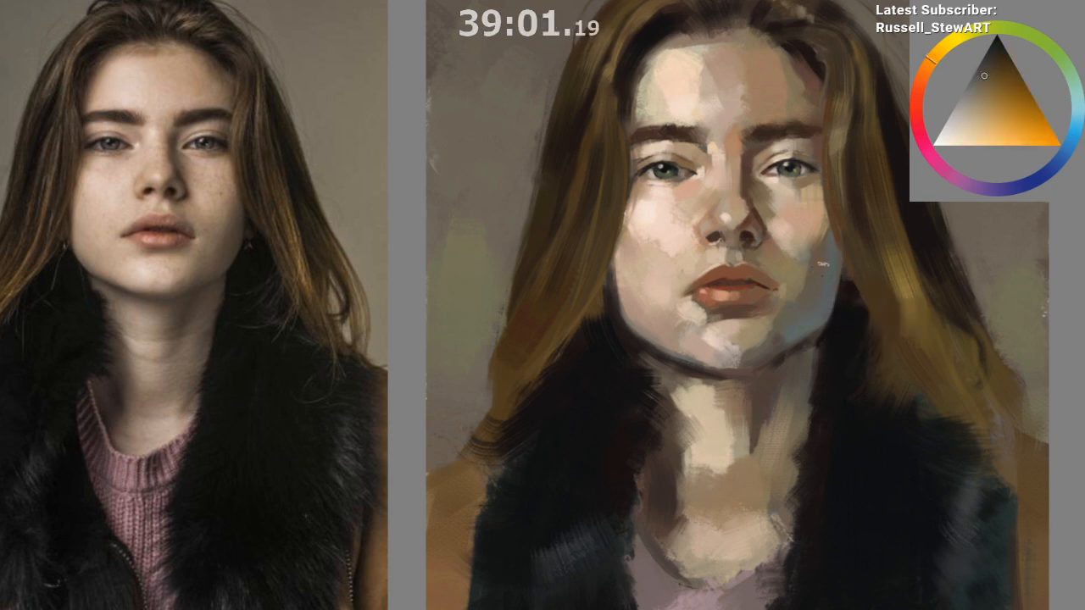
left_click(843, 301, "ctrl")
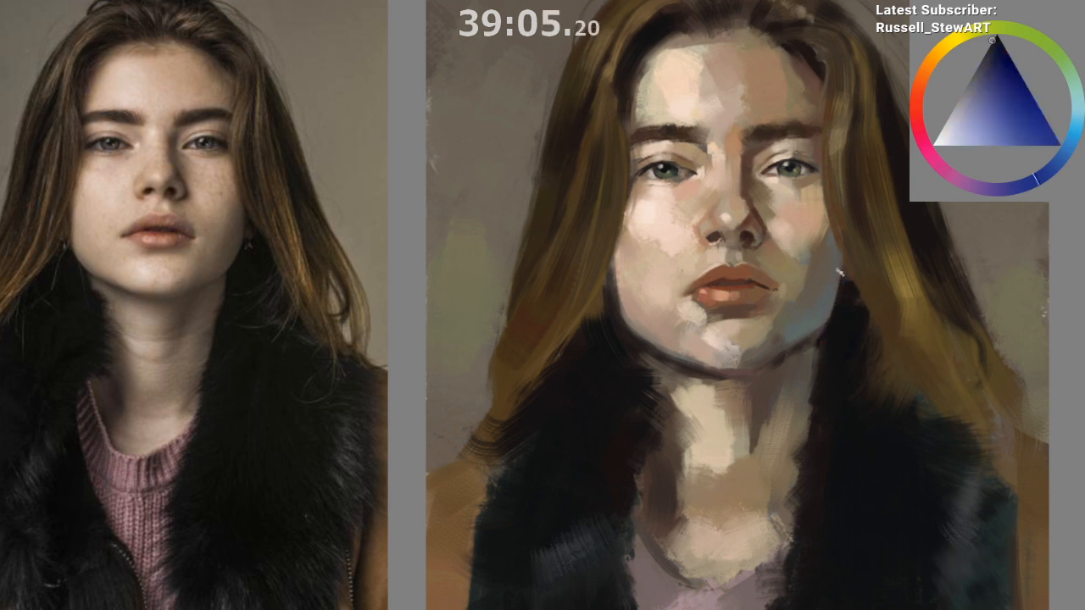
Step: Mirror the canvas view to check the reworked jaw and face shape, then return to the normal orientation
key("m")
left_click_drag(796, 520, 691, 530)
key("m")
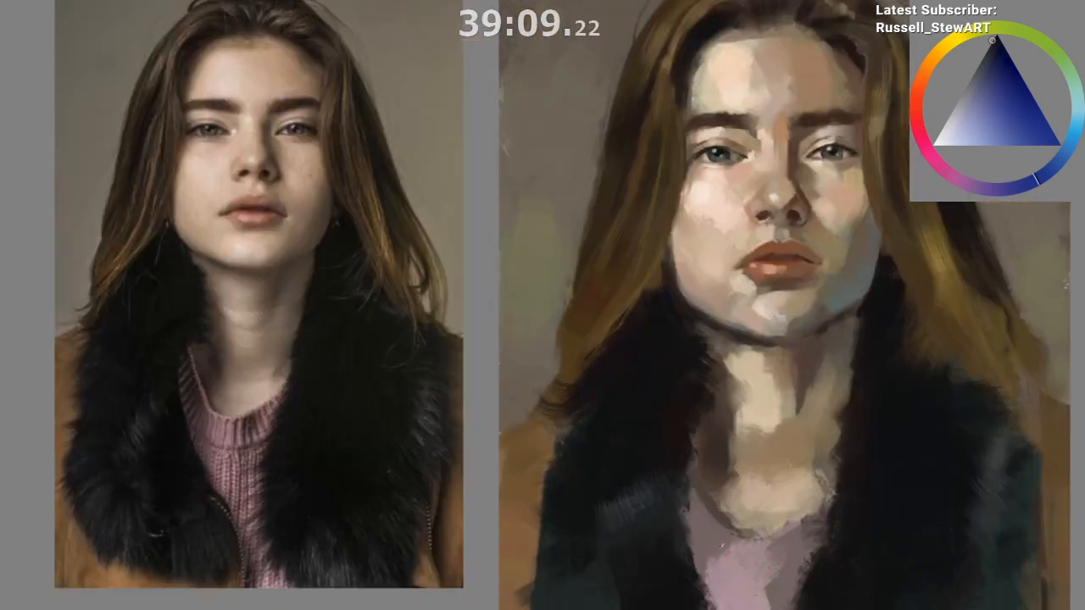
mouse_move(758, 516)
left_mouse_down()
mouse_move(721, 528)
mouse_move(721, 548)
mouse_move(744, 532)
left_mouse_up()
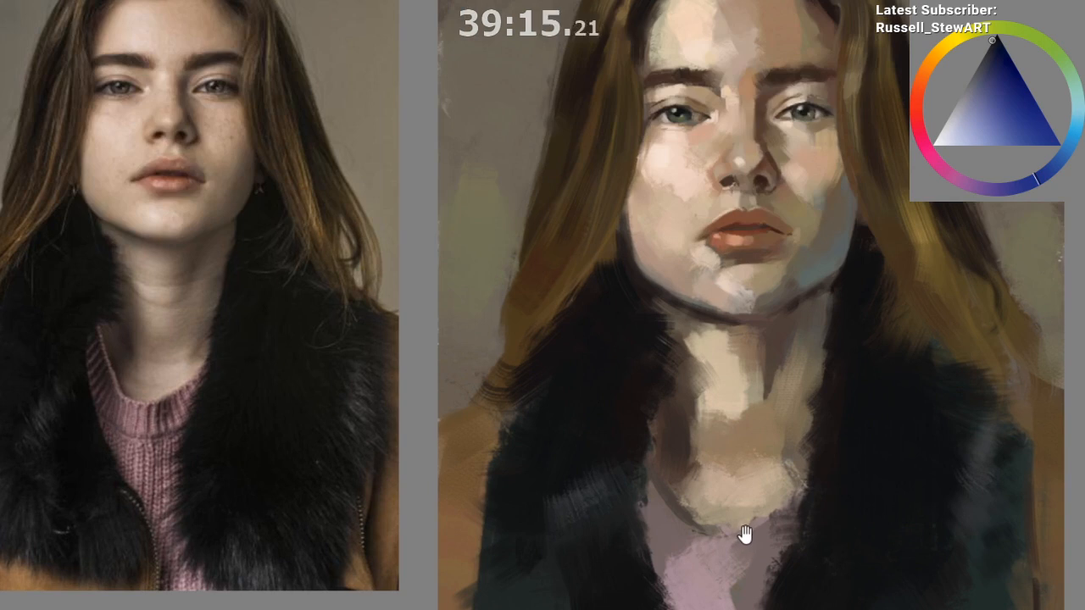
Step: Refine the right-hand jaw contour and the shadow between face and hair with sampled brown and near-black tones
scroll(745, 534, "up", 1)
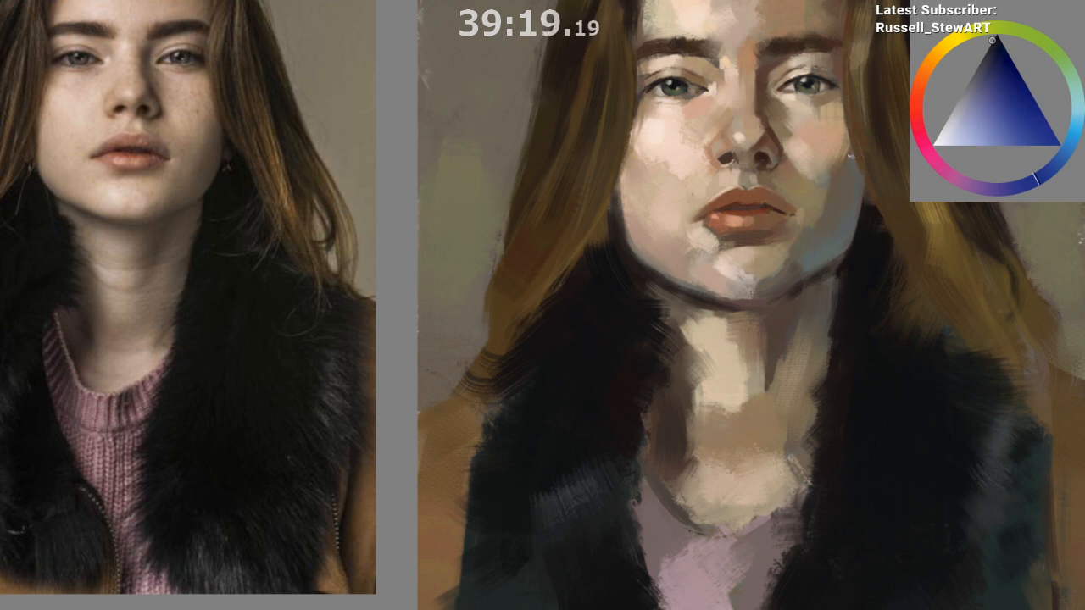
left_click(837, 192, "ctrl")
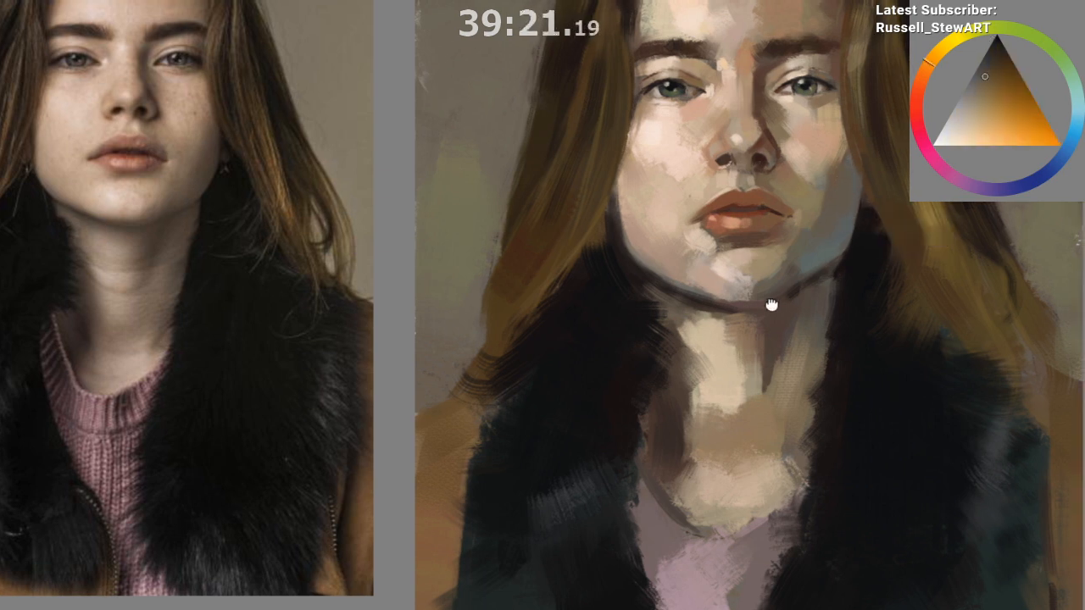
left_click_drag(870, 214, 806, 249)
left_click(806, 249, "ctrl")
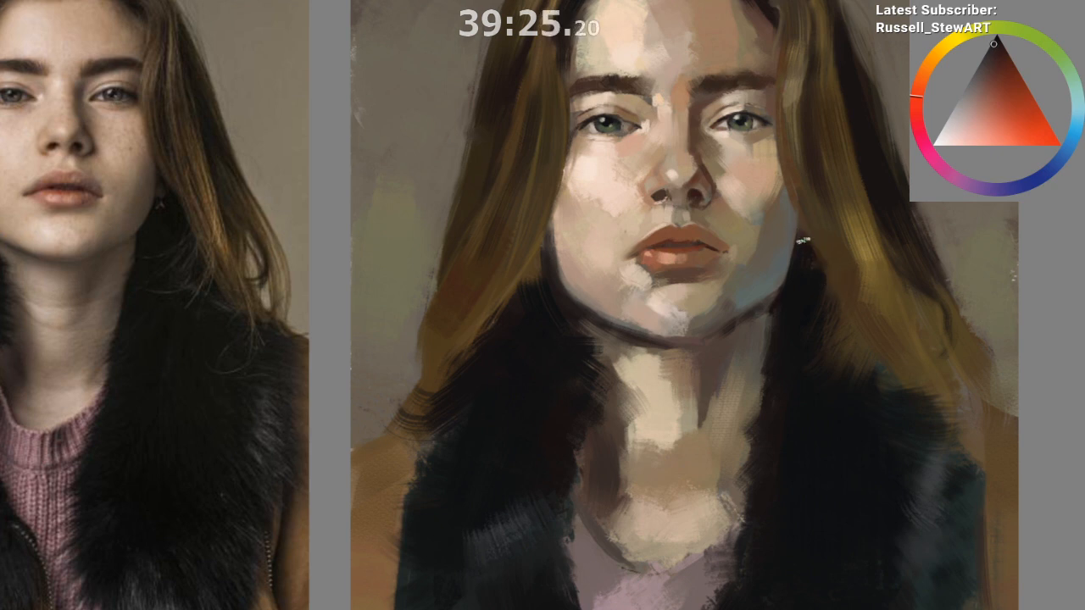
scroll(820, 484, "down", 2)
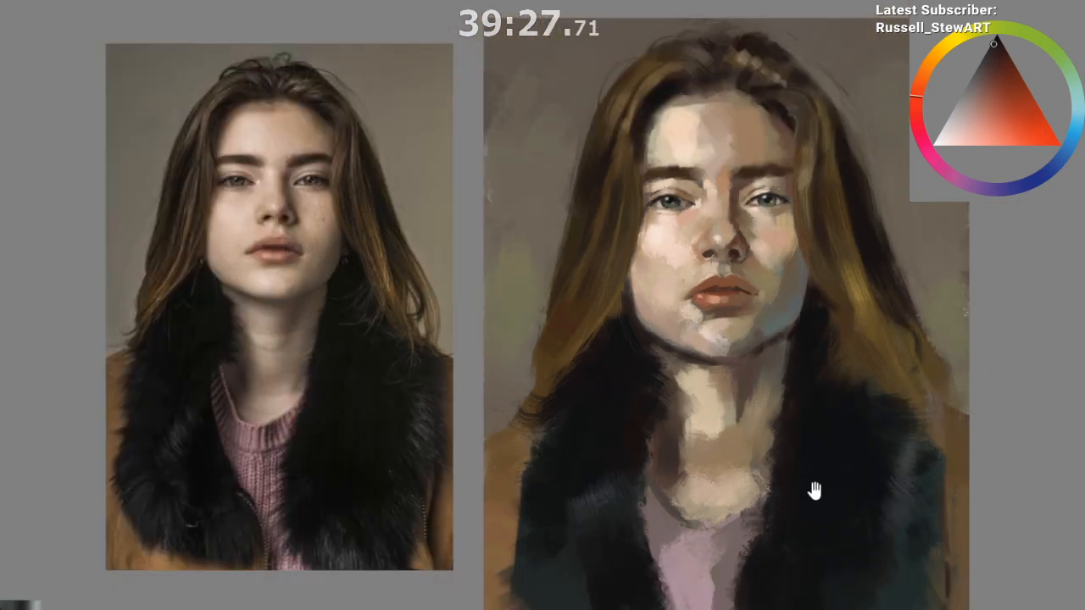
scroll(813, 492, "down", 2)
left_click_drag(766, 527, 729, 477)
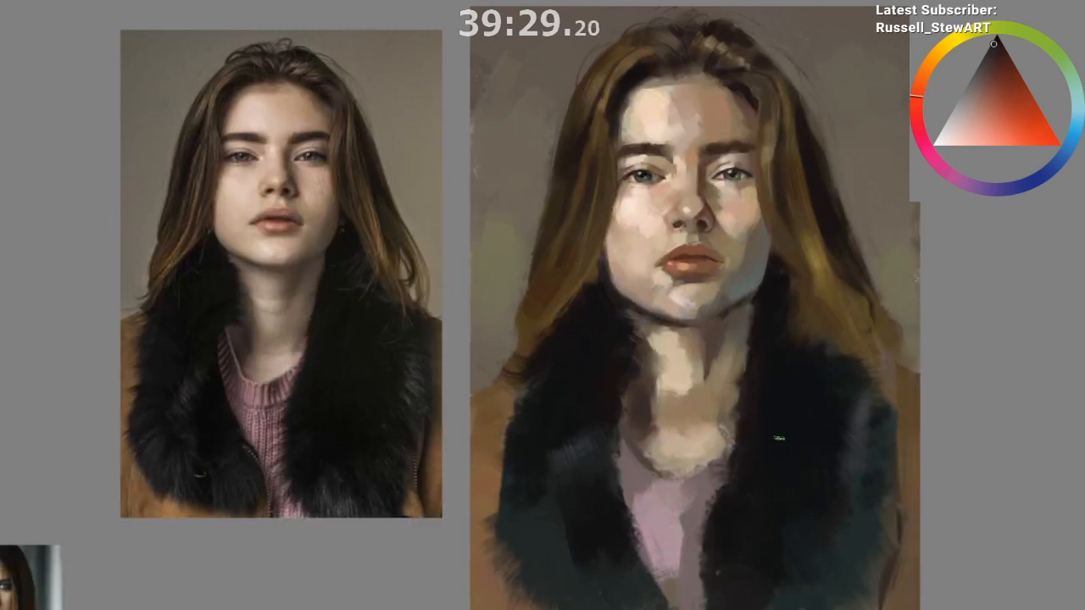
Step: Rework the shadow under the right-hand jaw and down the side of the neck with sampled near-black and grey-green tones
left_click(733, 278)
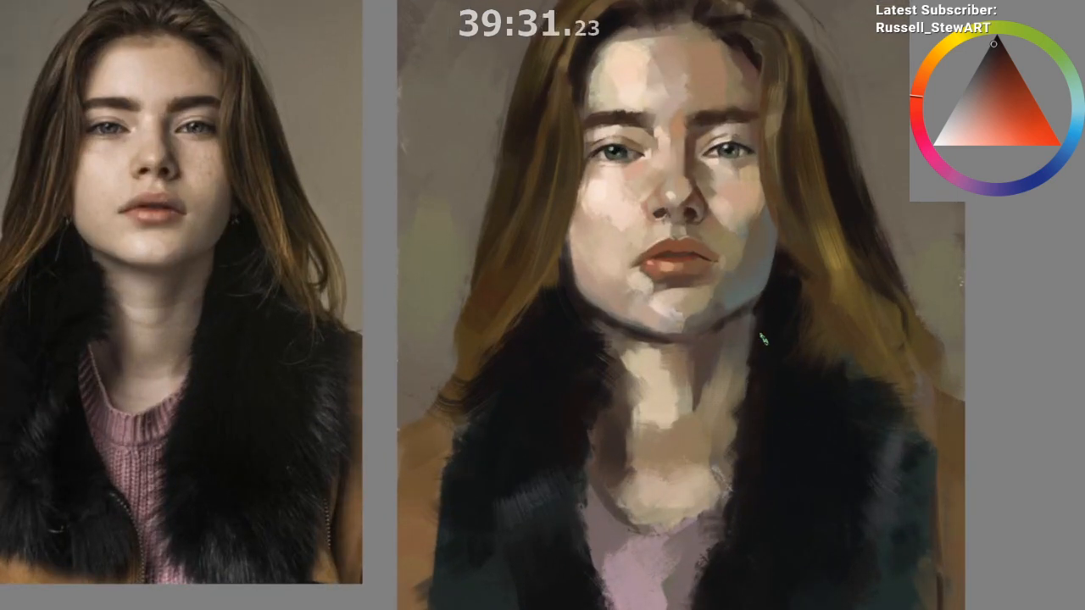
left_click(731, 299, "alt")
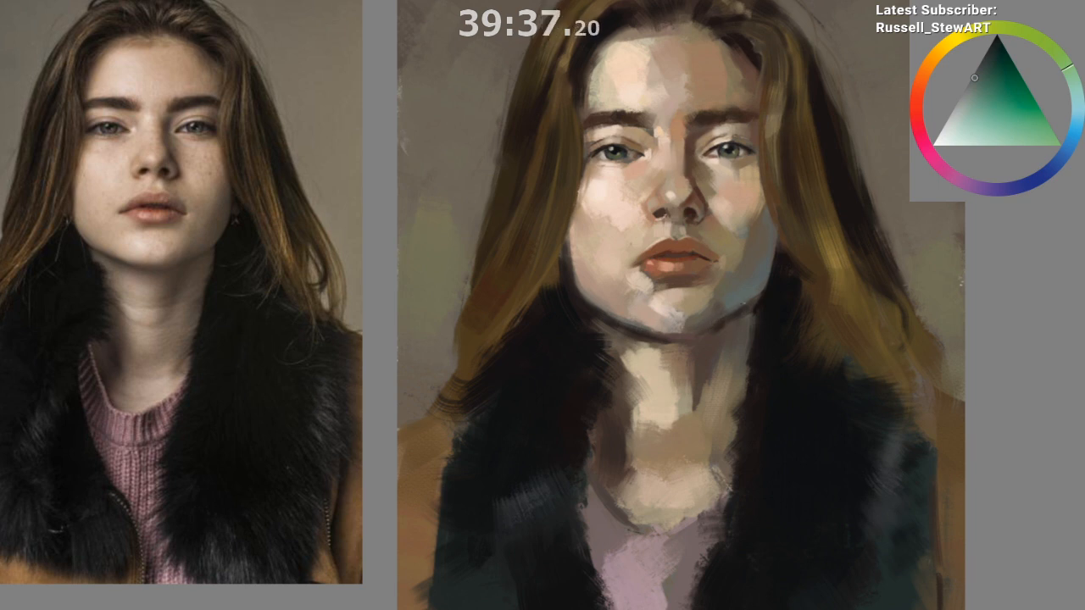
scroll(719, 322, "up", 3)
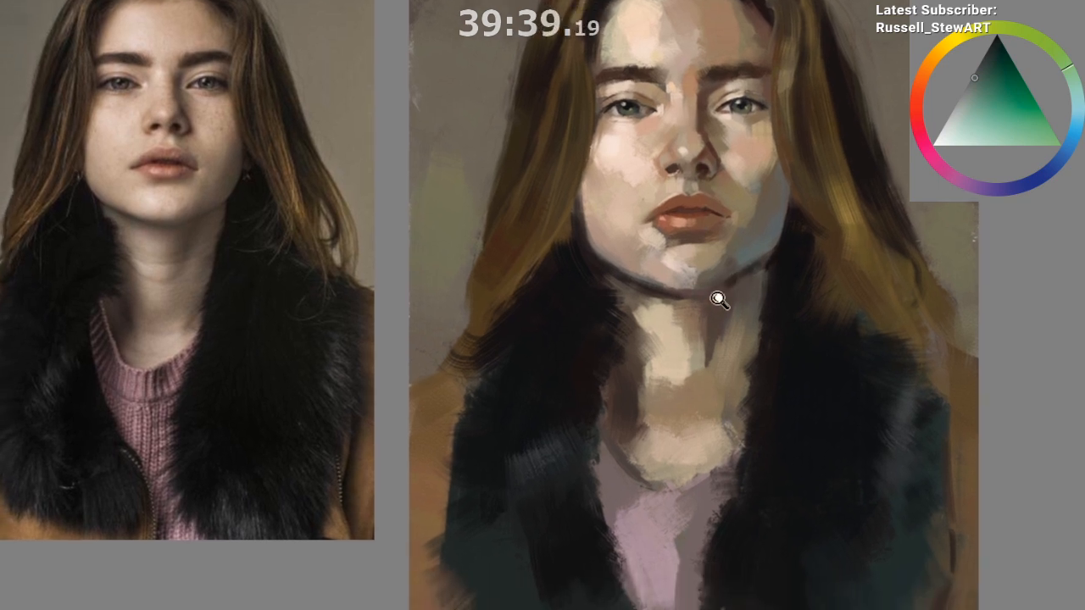
scroll(715, 303, "up", 1)
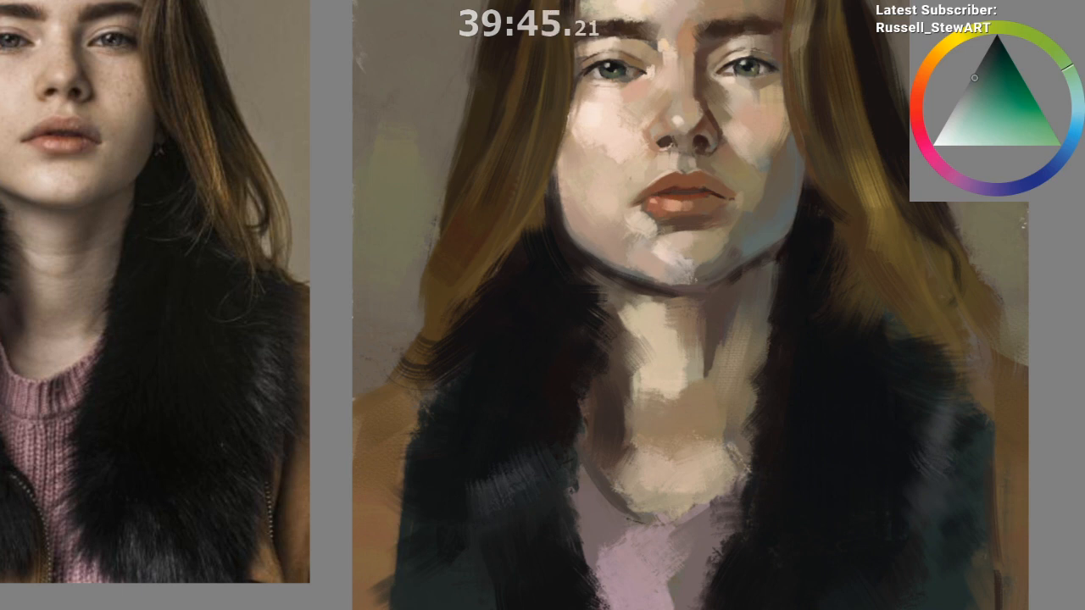
mouse_move(738, 317)
left_mouse_down()
mouse_move(738, 431)
mouse_move(785, 376)
left_mouse_up()
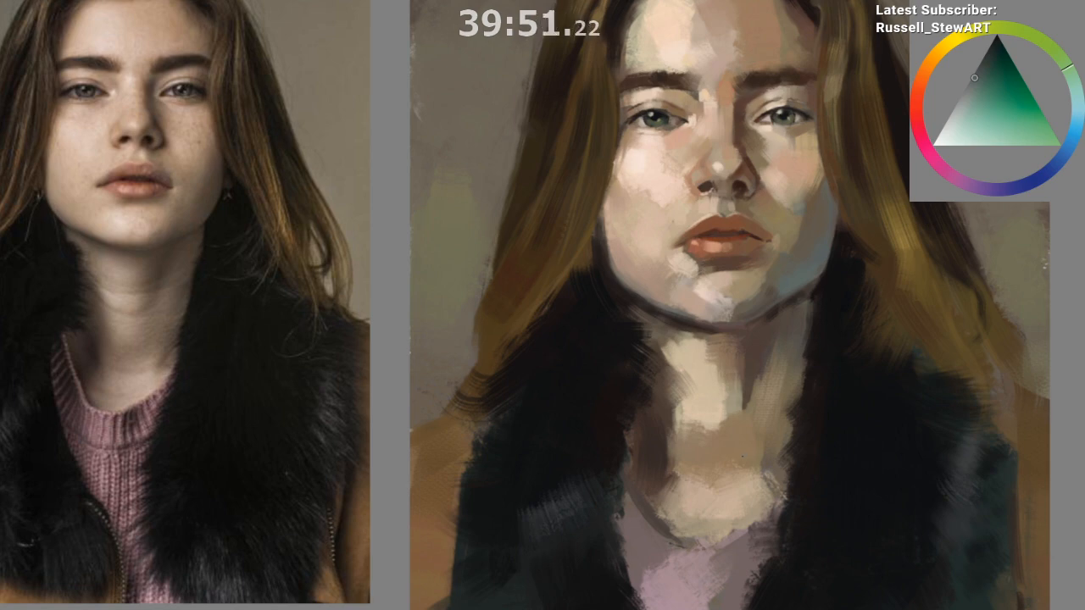
Step: Compare the portrait with the other painted portraits on the board, examining the woman in the blue collar up close
left_click_drag(725, 498, 221, 584)
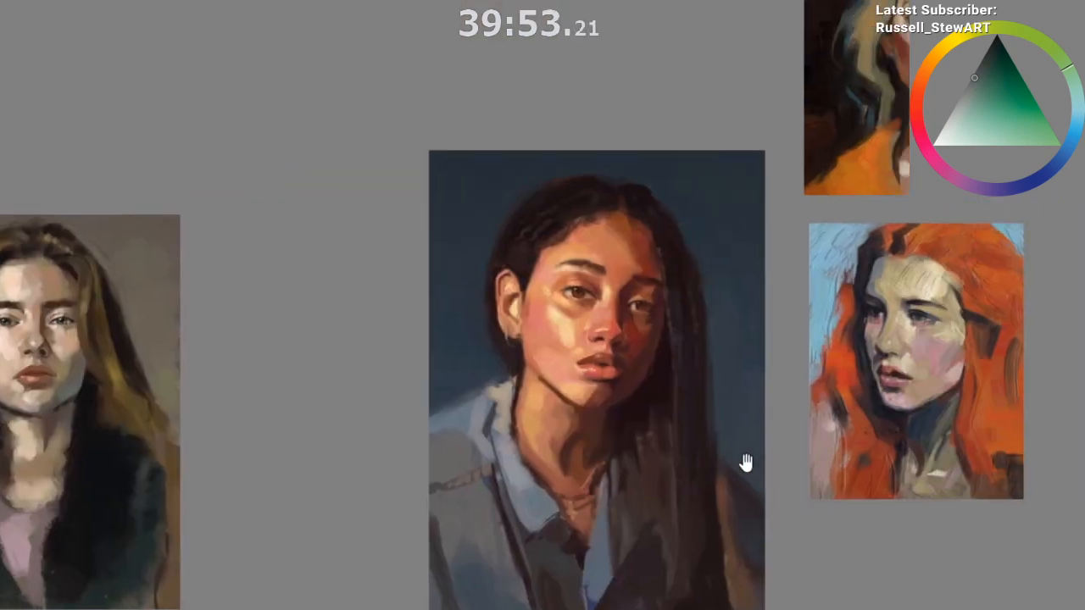
left_click_drag(763, 461, 811, 410)
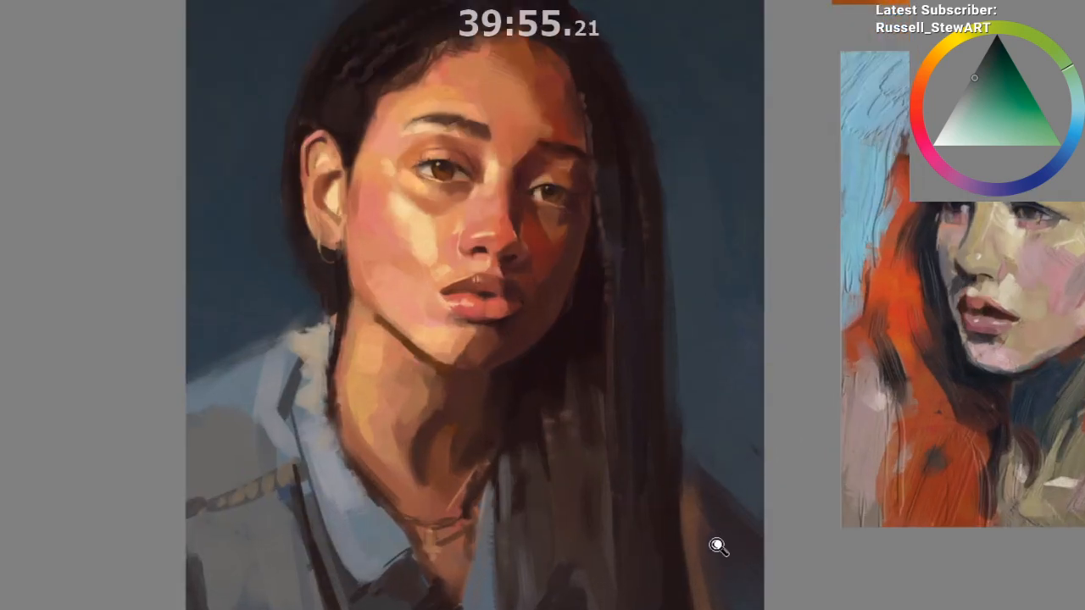
left_click_drag(731, 547, 813, 571)
left_click_drag(890, 381, 753, 545)
left_click_drag(907, 326, 1076, 421)
left_click_drag(555, 598, 960, 442)
left_click_drag(699, 543, 891, 519)
mouse_move(657, 472)
left_mouse_down()
mouse_move(686, 446)
mouse_move(674, 444)
left_mouse_up()
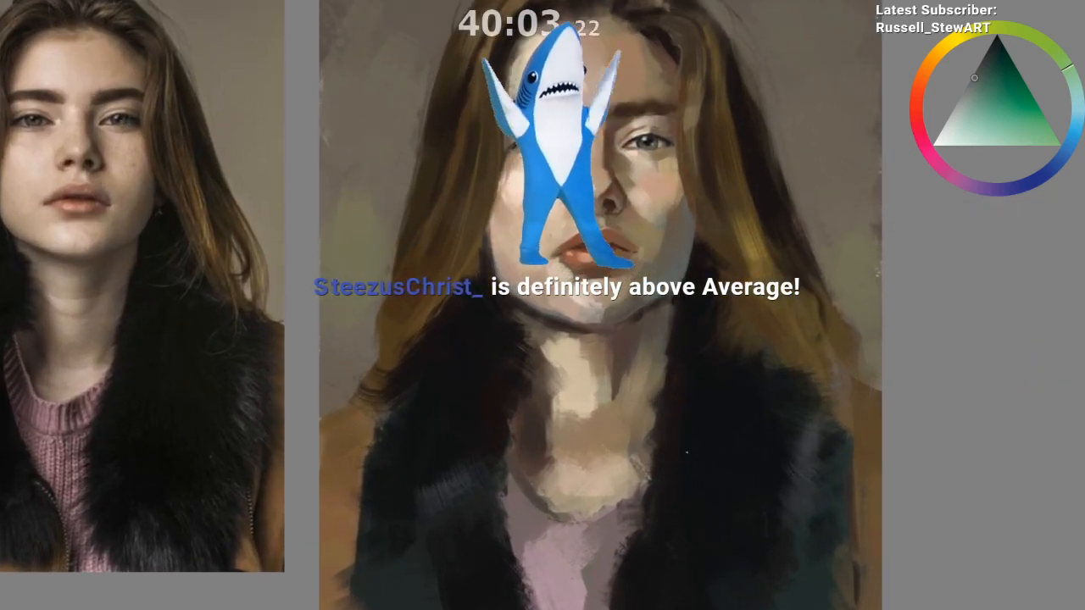
Step: Refine the dark fur edge beside the right-hand side of the neck with sampled near-black tones
left_click_drag(644, 487, 684, 478)
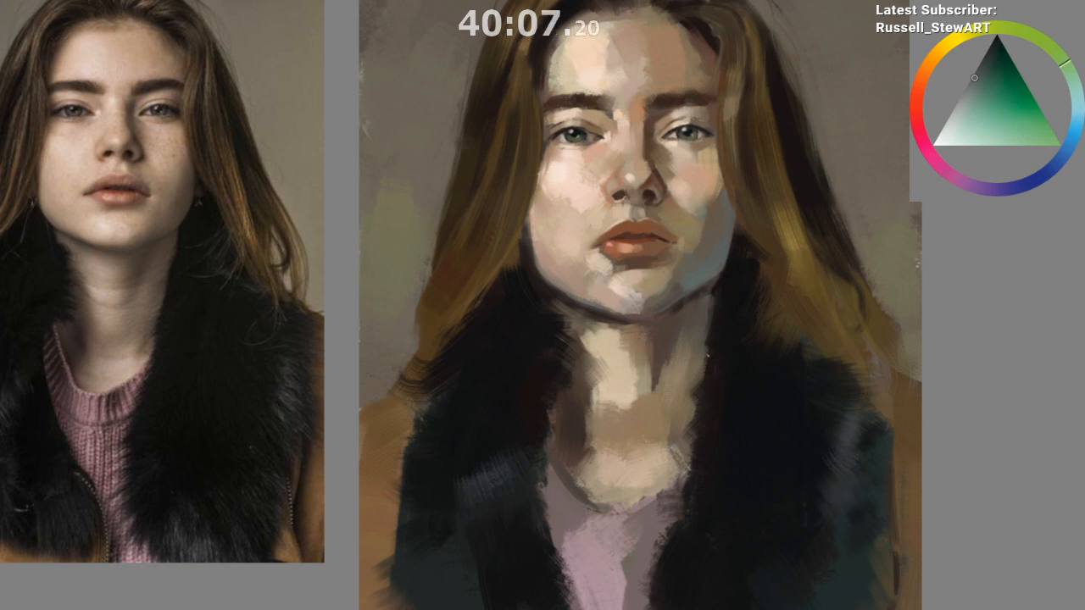
left_click(726, 345, "alt")
left_click(693, 404, "alt")
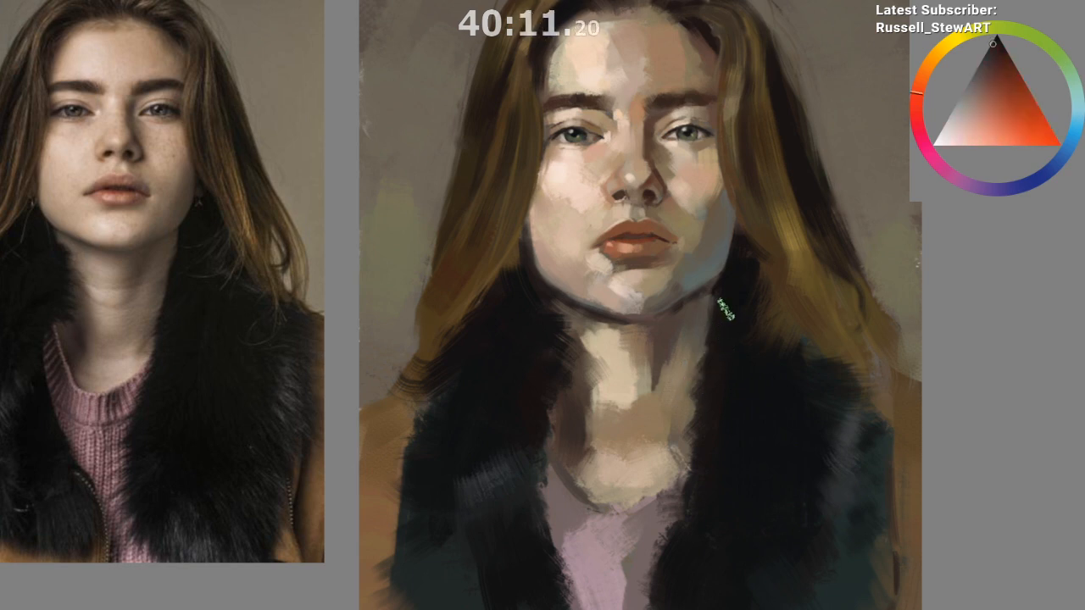
left_click_drag(703, 386, 716, 501)
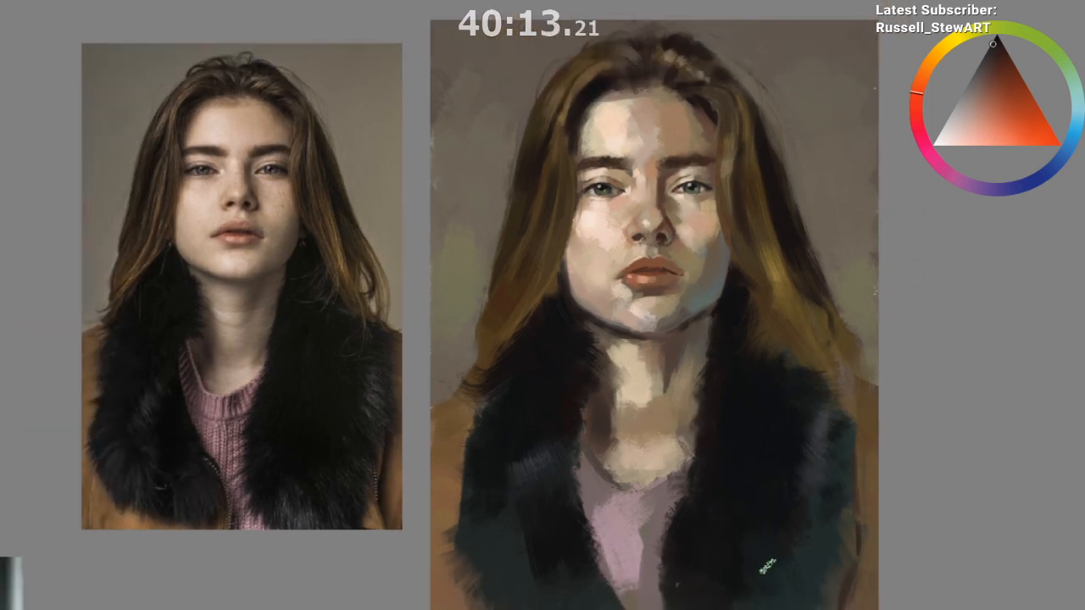
scroll(700, 83, "up", 1)
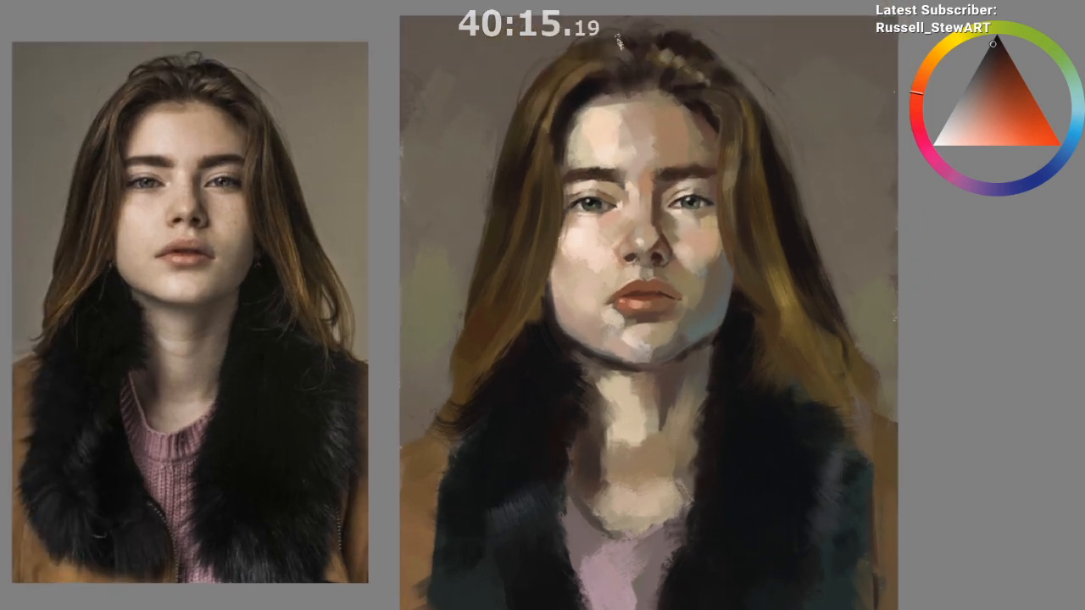
Step: Touch up the hair at the crown with sampled dark reddish-brown and a darker, near-black brown
left_click(631, 33, "alt")
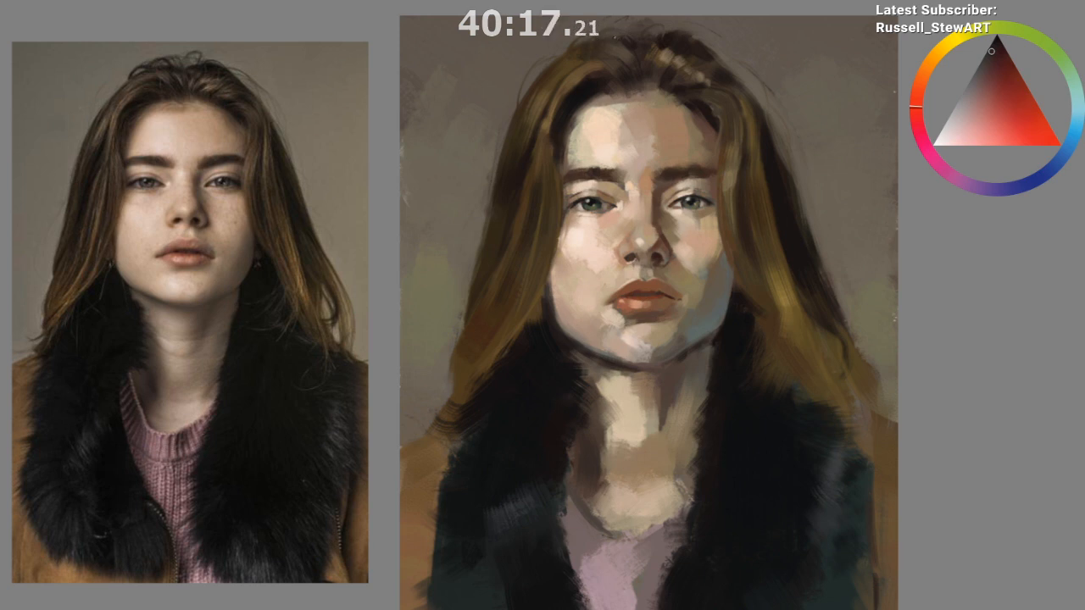
left_click(663, 46, "ctrl")
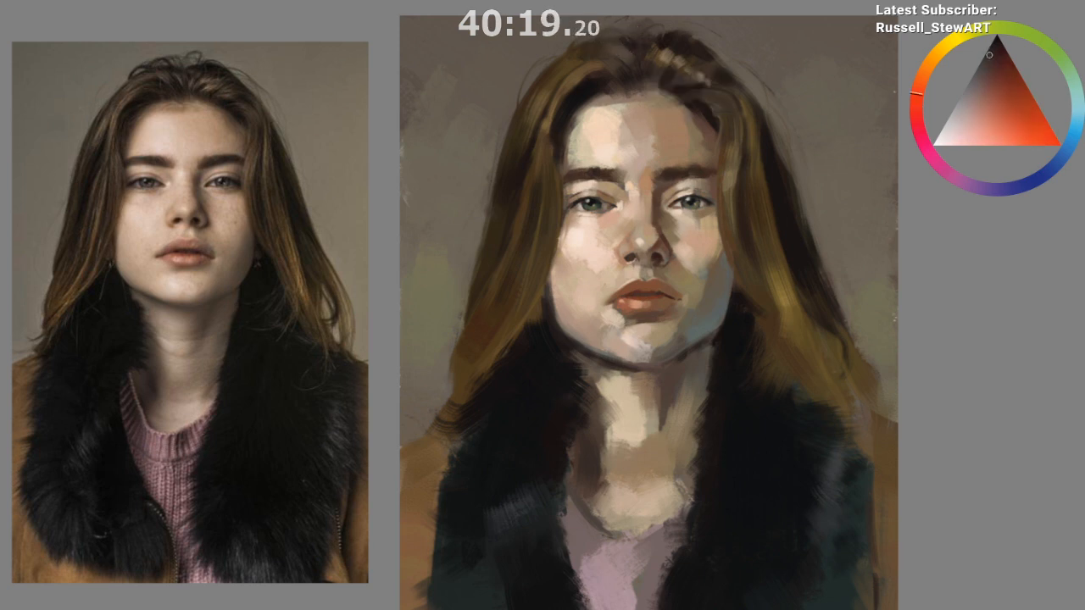
left_click(995, 44)
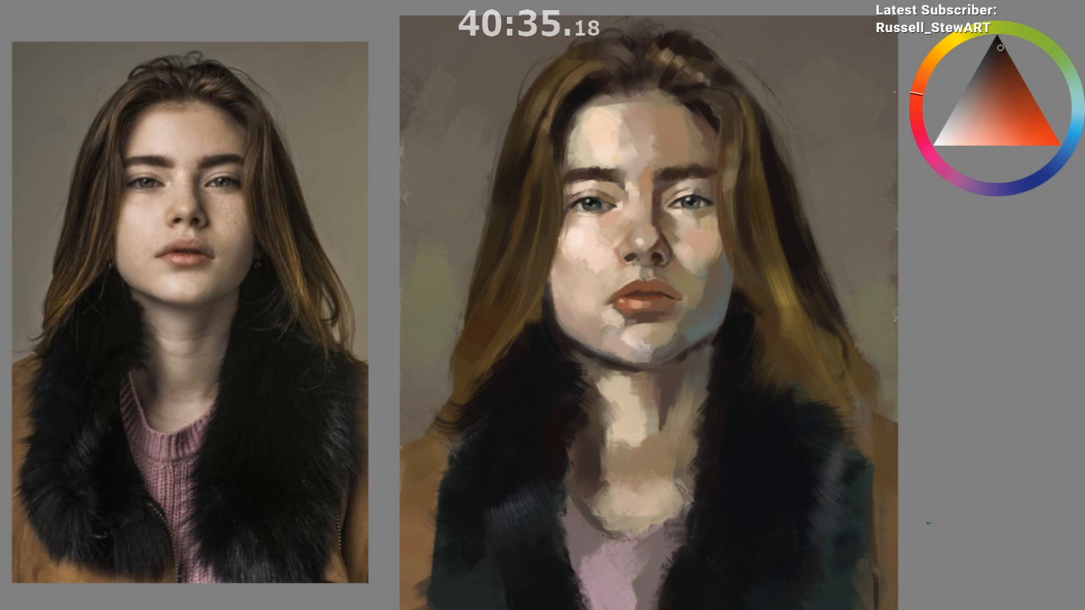
Step: Refine the lower jawline on both sides of the chin with sampled warm grey and muted green skin tones
key("space")
left_click_drag(707, 398, 726, 329)
key("ctrl+space")
left_click_drag(609, 241, 612, 231)
left_click(593, 257, "ctrl")
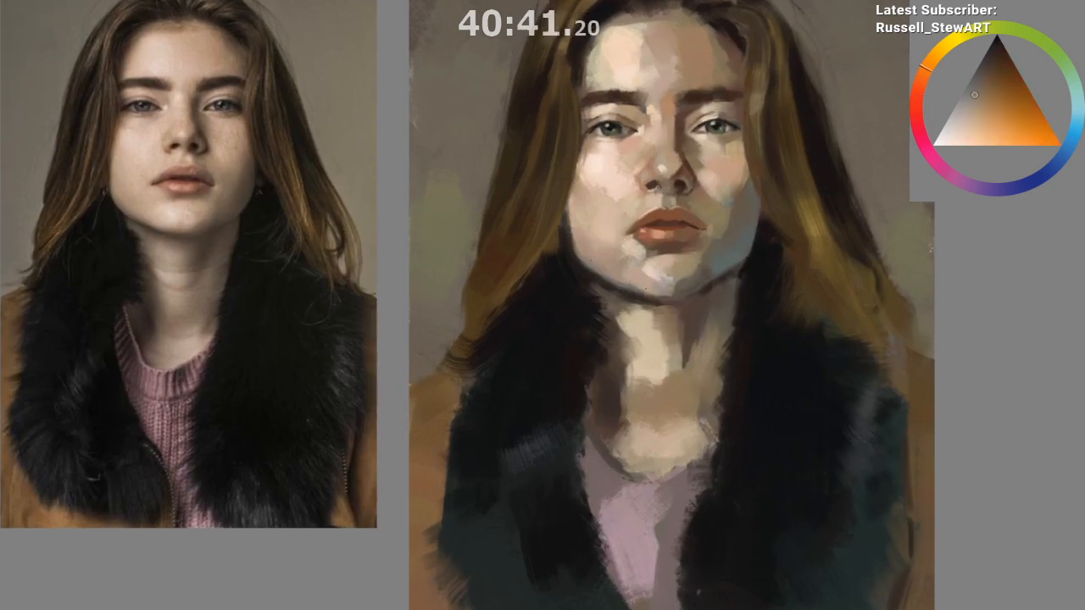
left_click(739, 242, "ctrl")
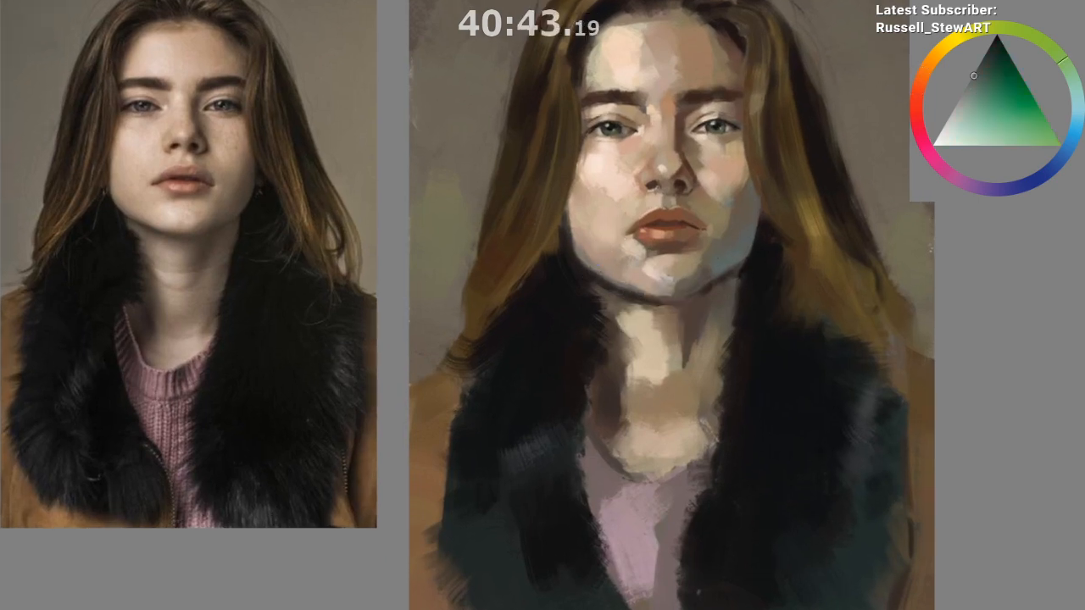
left_click(634, 304, "ctrl")
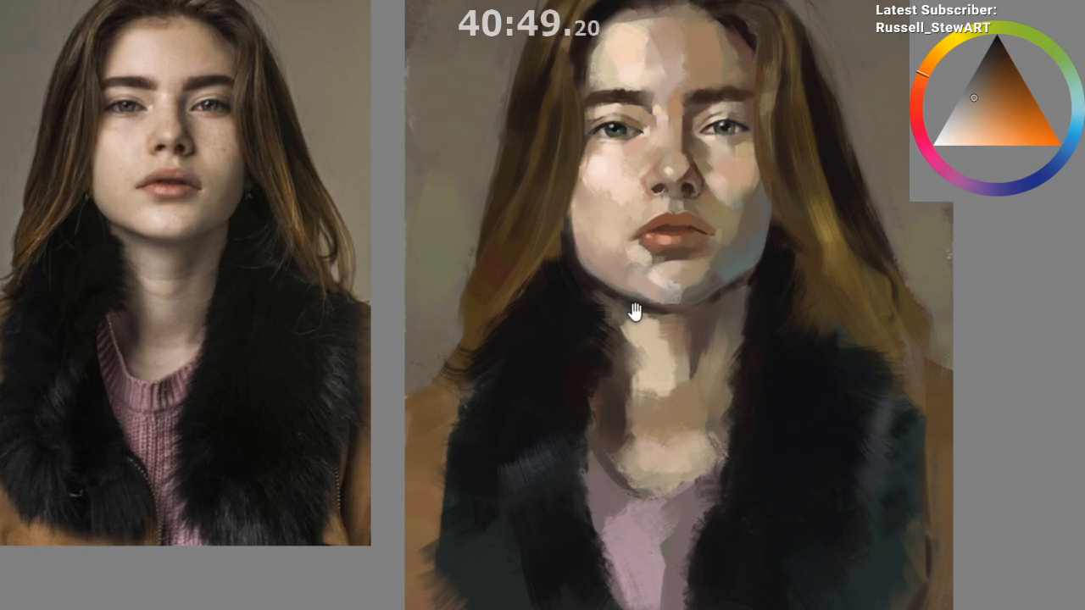
Step: Clean up the left-hand cheek edge against the hair with sampled dark brown tones
left_click(563, 227, "ctrl")
left_click_drag(569, 203, 571, 230)
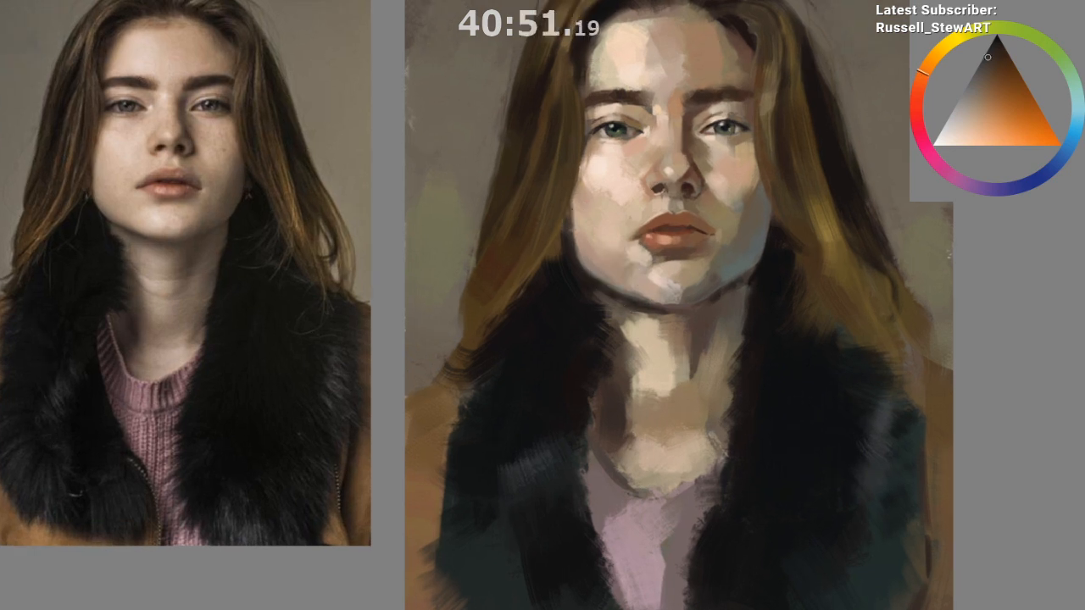
left_click(560, 201, "ctrl")
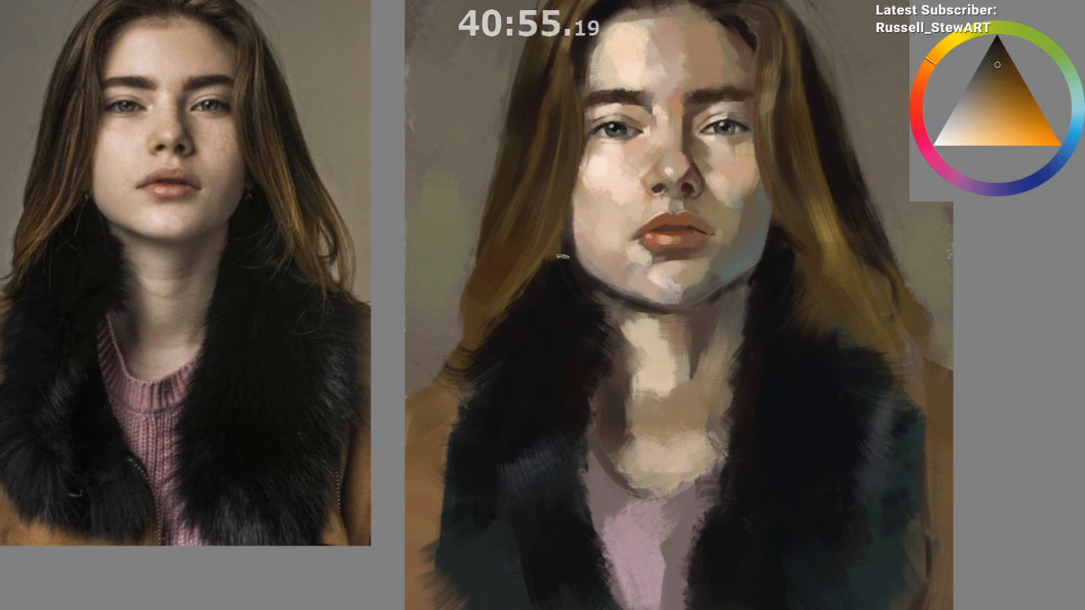
left_click_drag(712, 491, 751, 532)
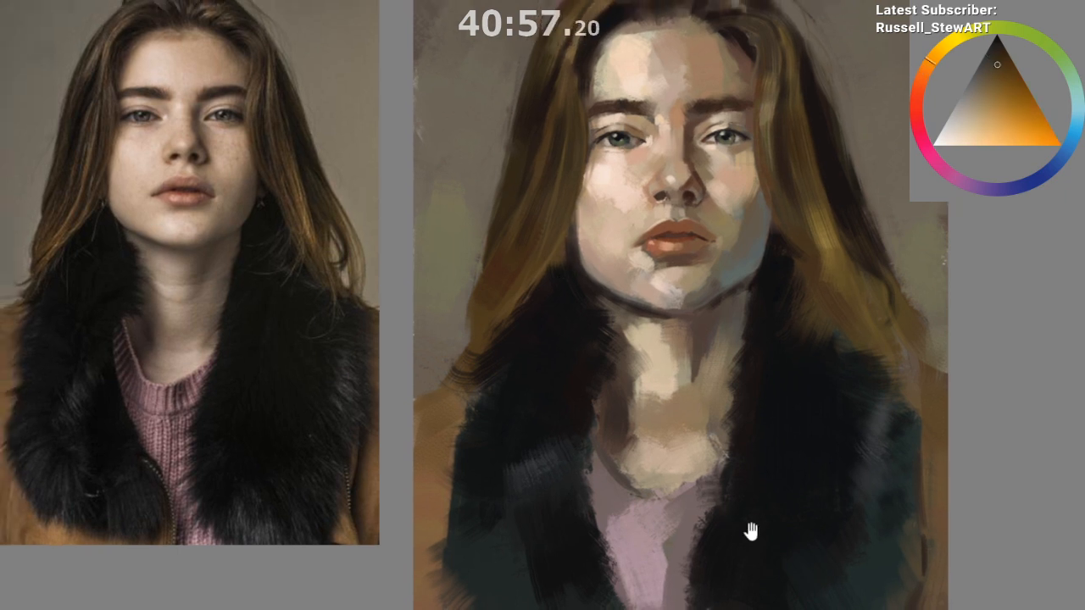
Step: Refine the area between the nose and upper lip with sampled light and mid-tone skin colours
scroll(696, 213, "up", 2)
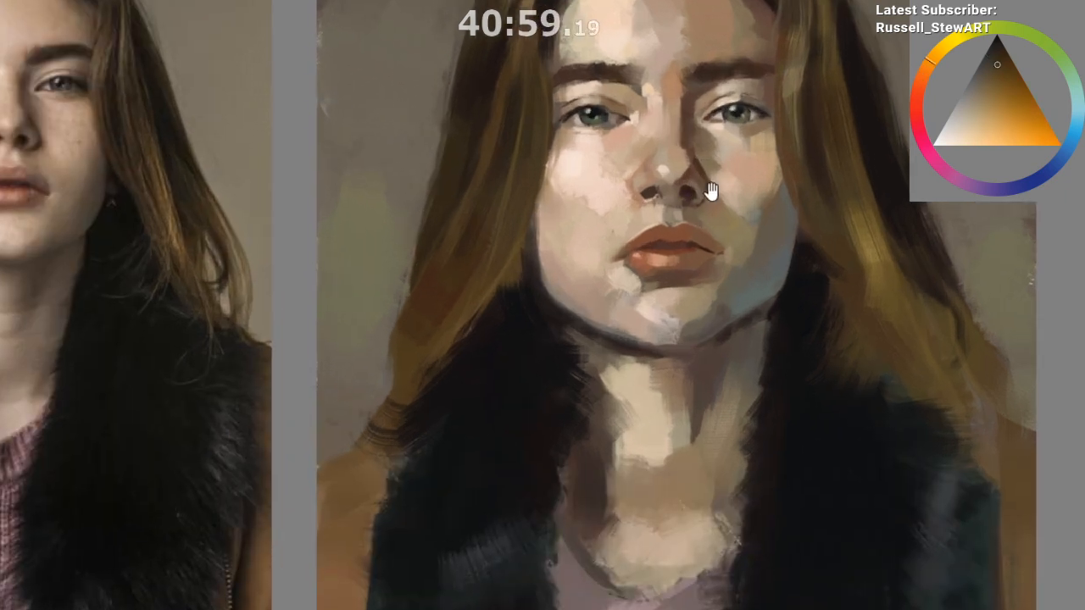
left_click(683, 208, "ctrl")
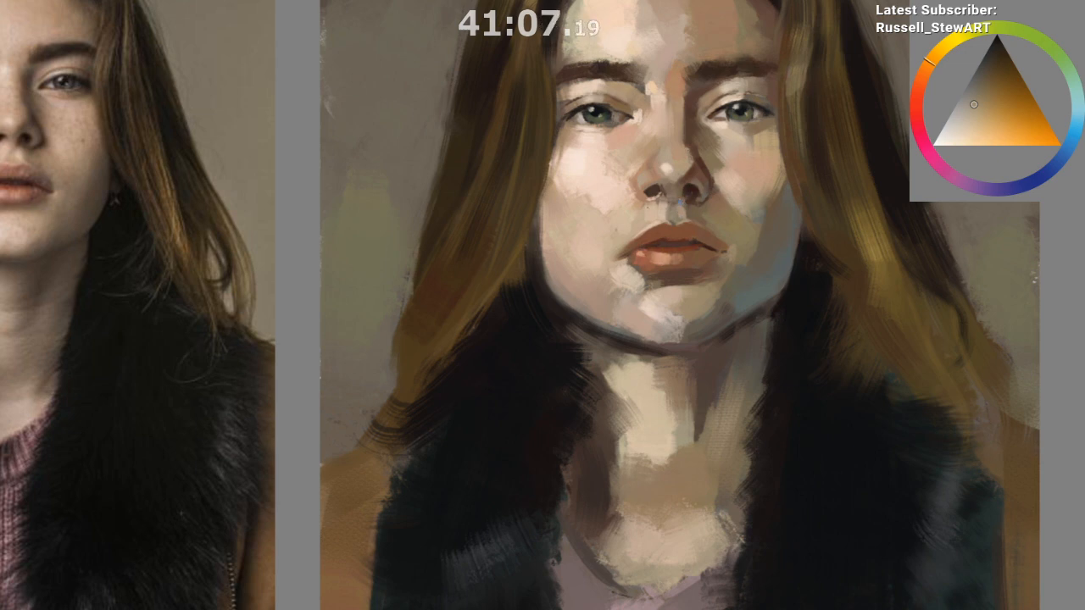
left_click(663, 222, "ctrl")
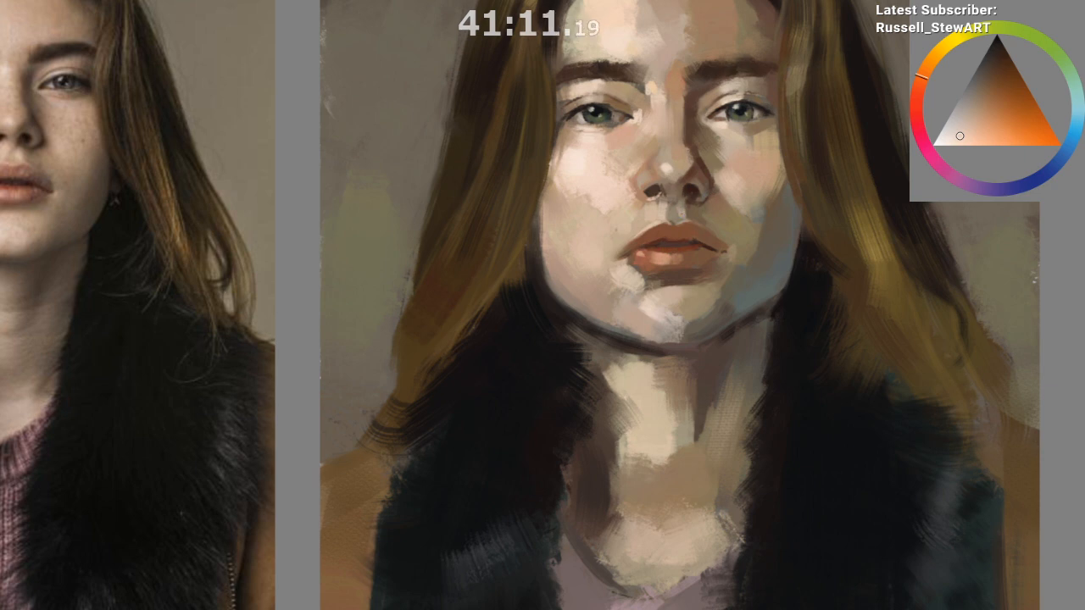
left_click(684, 201, "alt")
left_click_drag(741, 279, 741, 382)
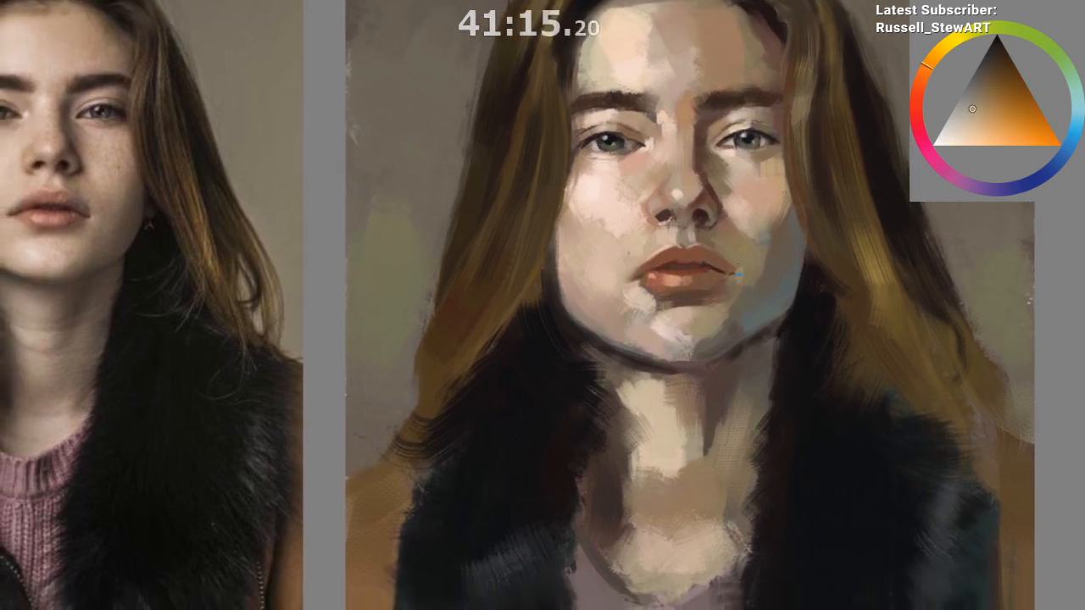
Step: Reshape the right-hand nostril and the shadow beneath it with sampled dark brown and reddish-black tones
left_click(717, 207, "alt")
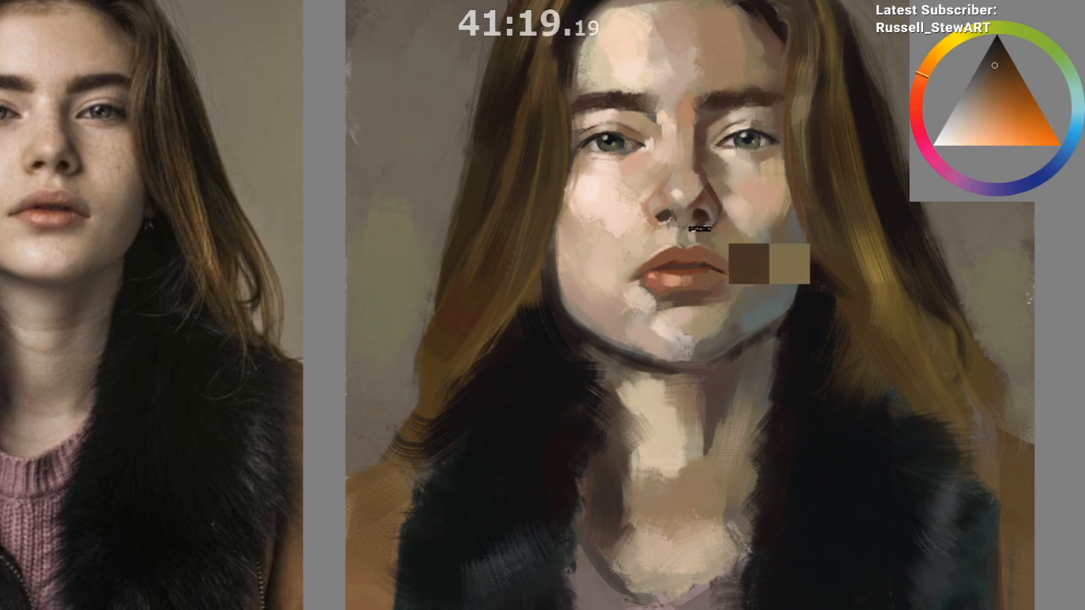
left_click(706, 226, "alt")
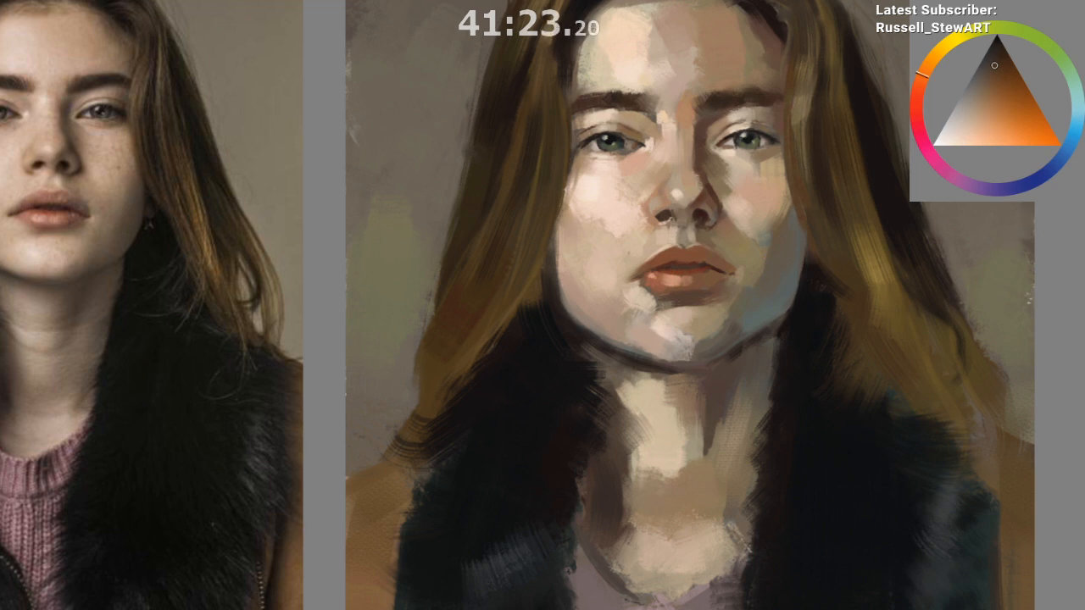
left_click(710, 223, "alt")
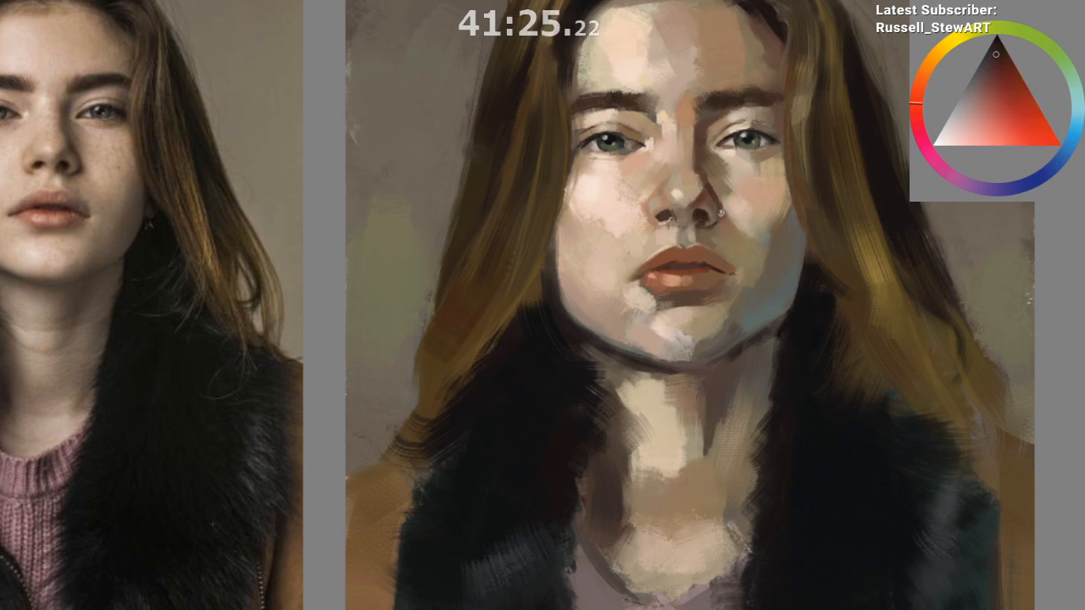
left_click(715, 226, "alt")
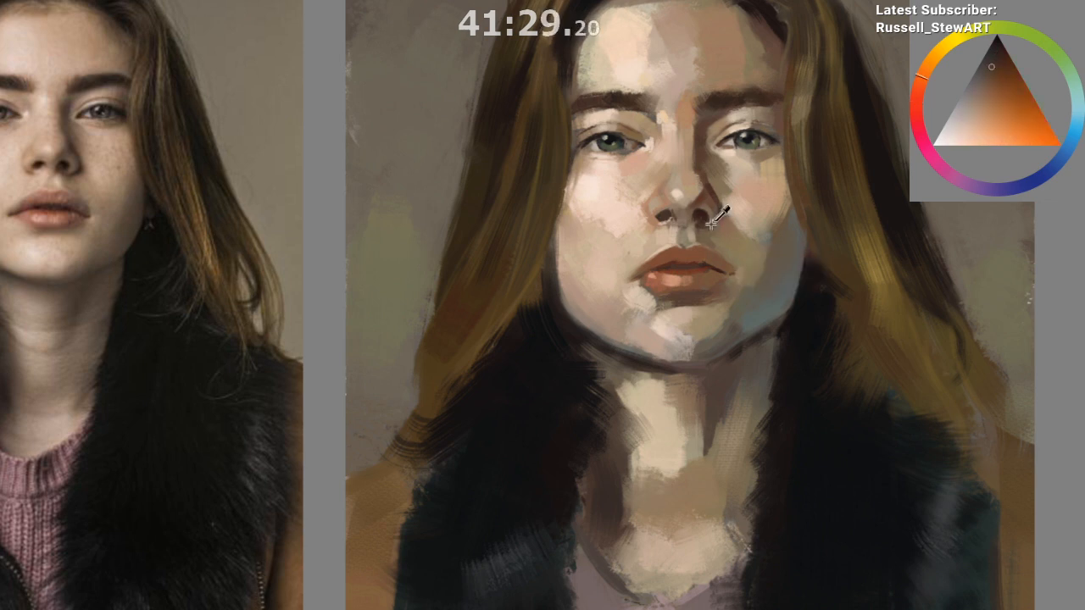
left_click(718, 229, "alt")
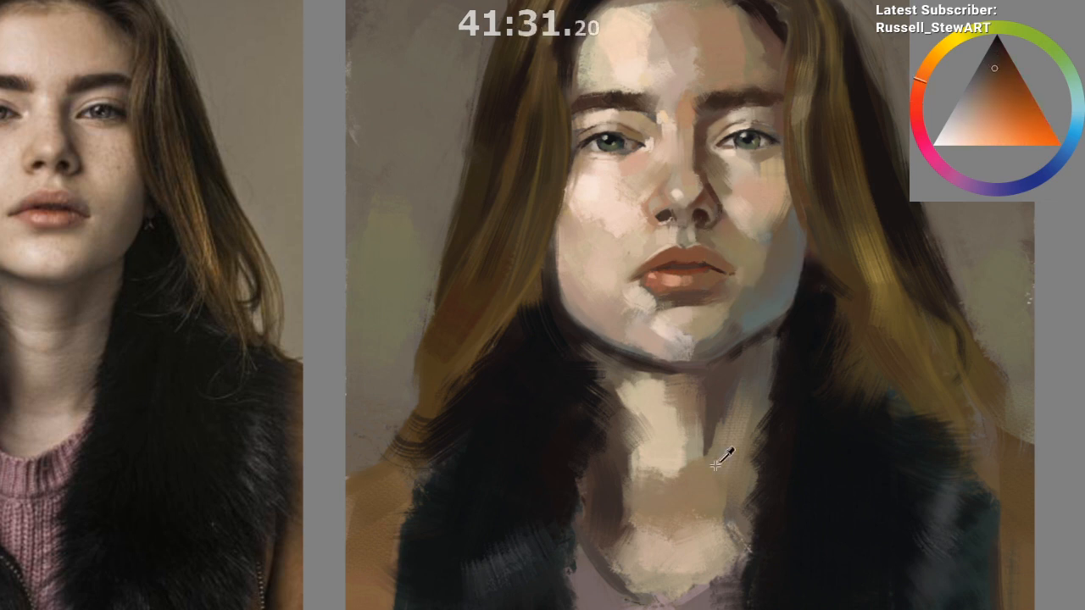
Step: Mirror the canvas view to check the nose and mouth, then return to the normal orientation
key("m")
left_click_drag(730, 561, 721, 586)
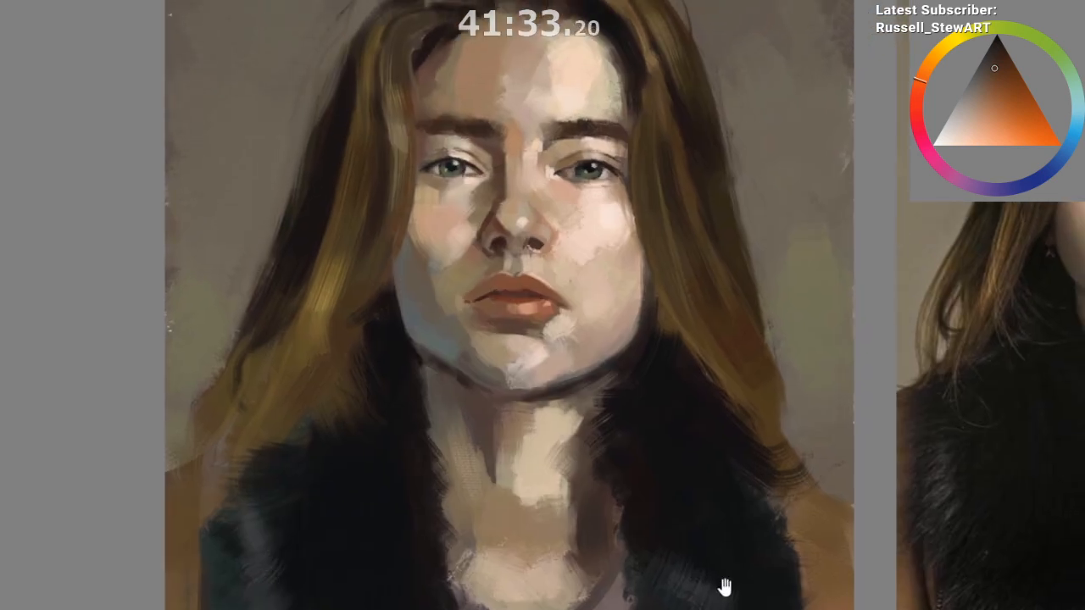
key("m")
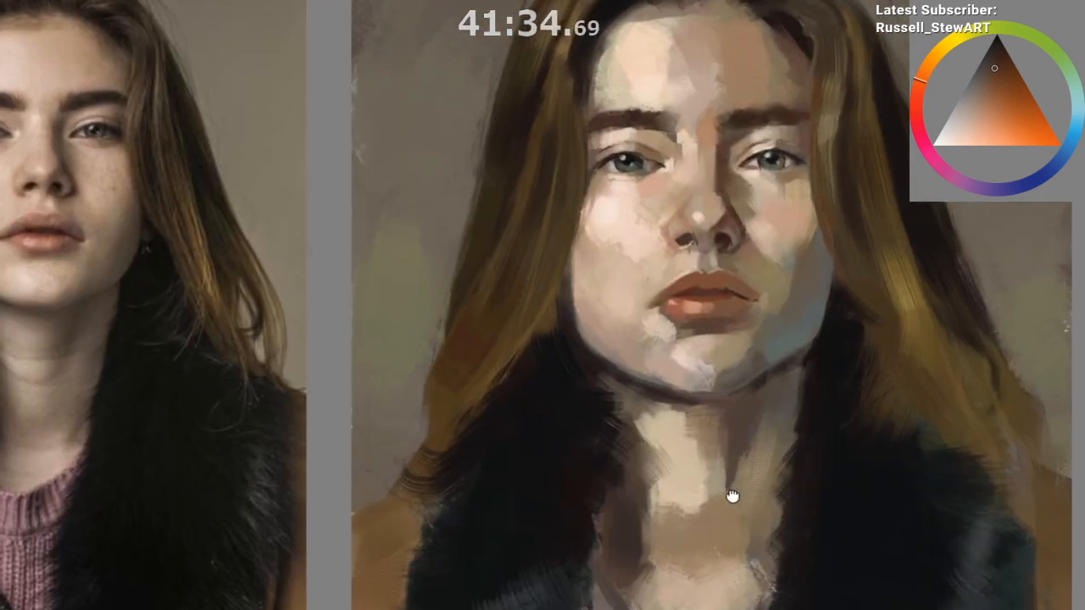
left_click_drag(732, 495, 732, 511)
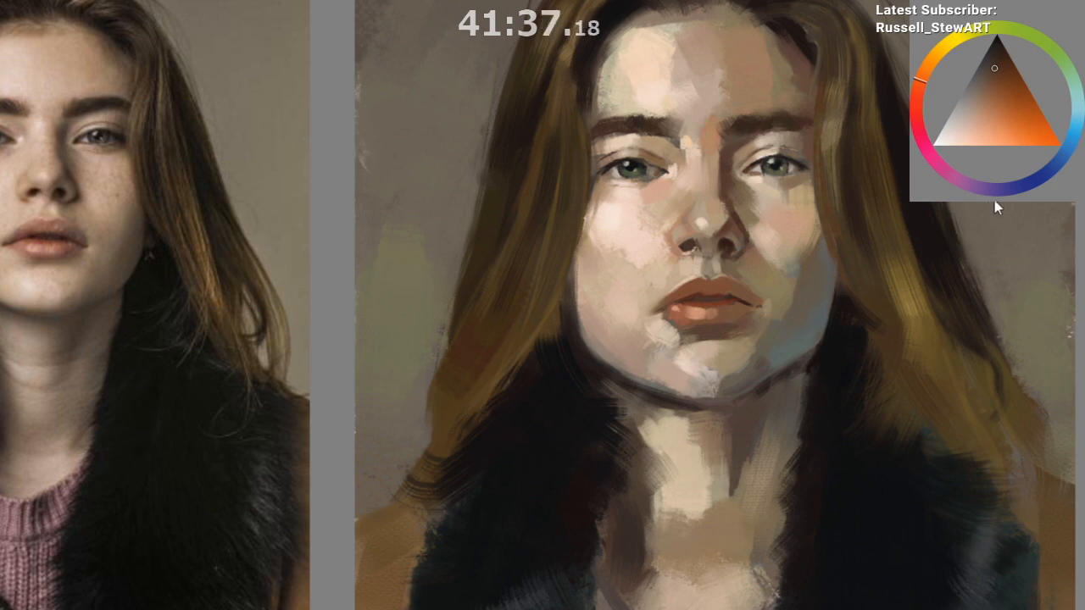
Step: Refine the shaded right-hand side of the nose bridge, up to the inner eye corner, with sampled tan and dark brown tones
left_click(716, 212, "ctrl")
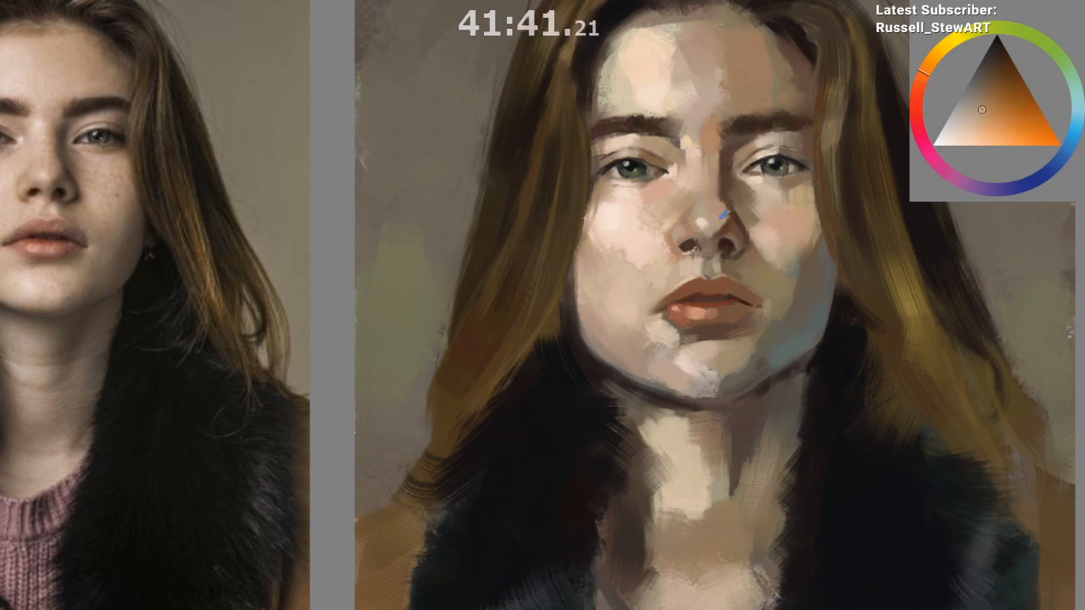
left_click(720, 205, "ctrl")
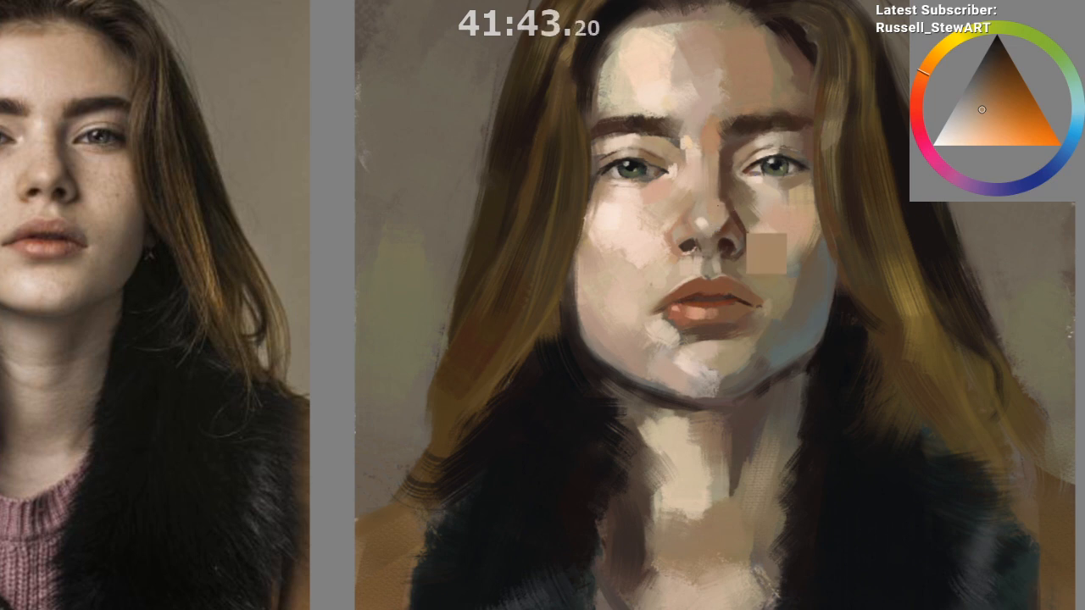
left_click(712, 187, "ctrl")
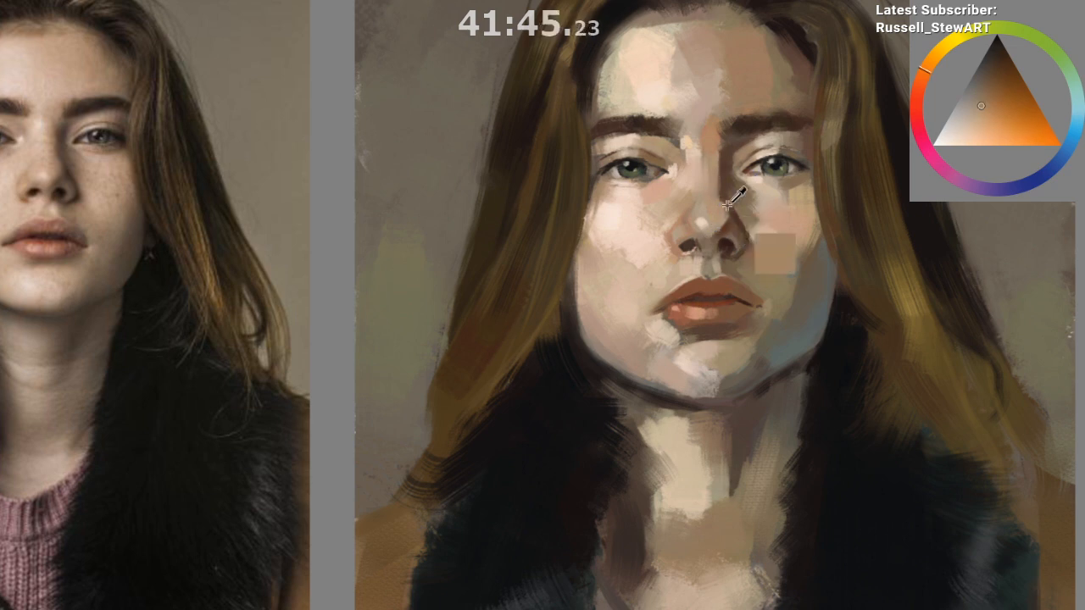
left_click(725, 197, "ctrl")
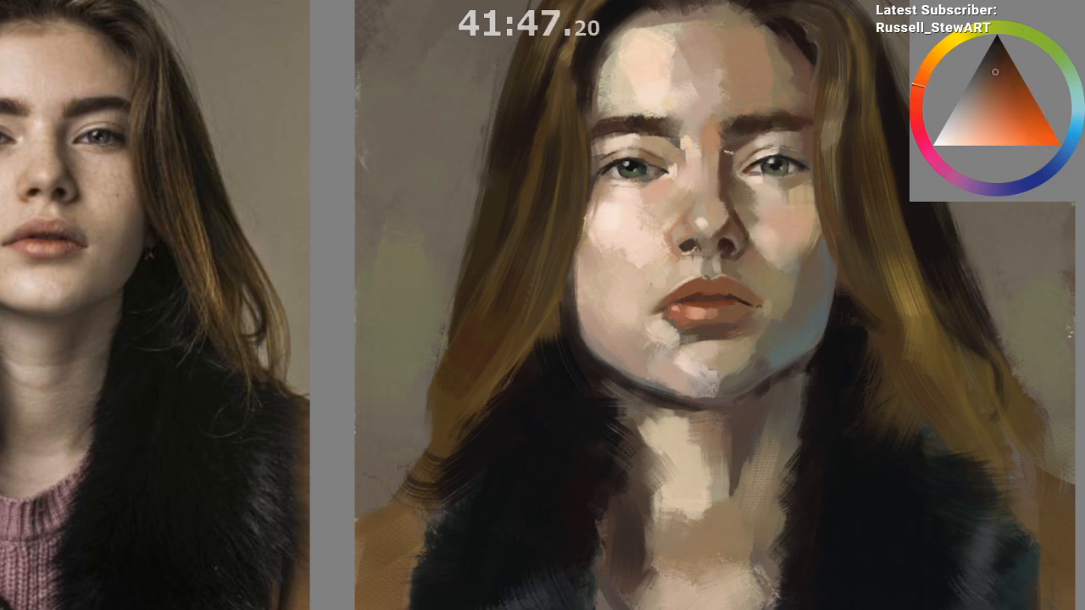
left_click(722, 175, "ctrl")
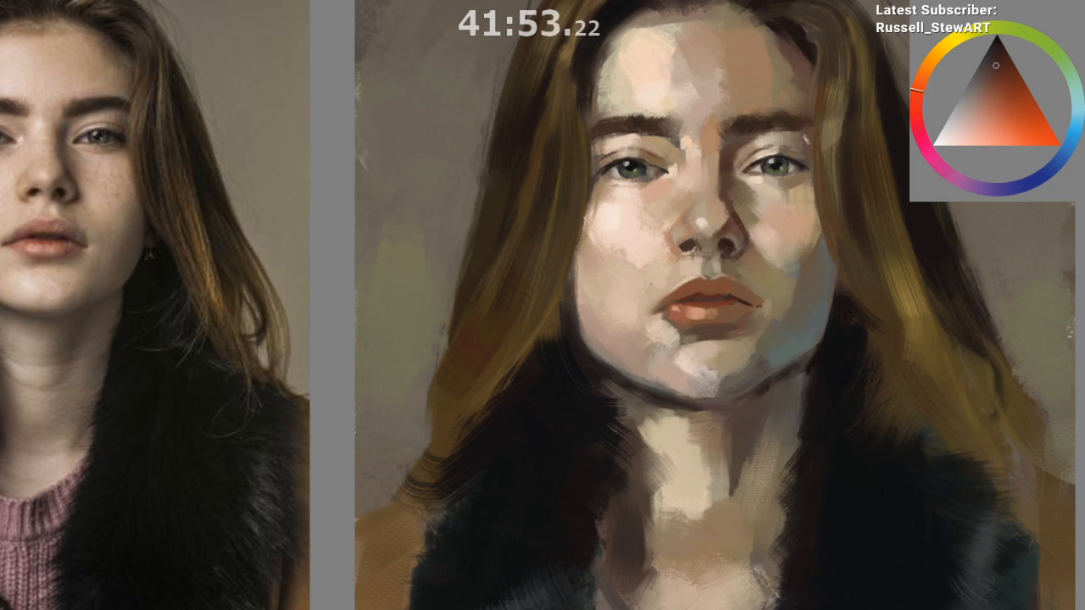
Step: Mirror the canvas view to check the proportions of the whole portrait, then restore the normal orientation
left_click_drag(788, 288, 802, 468)
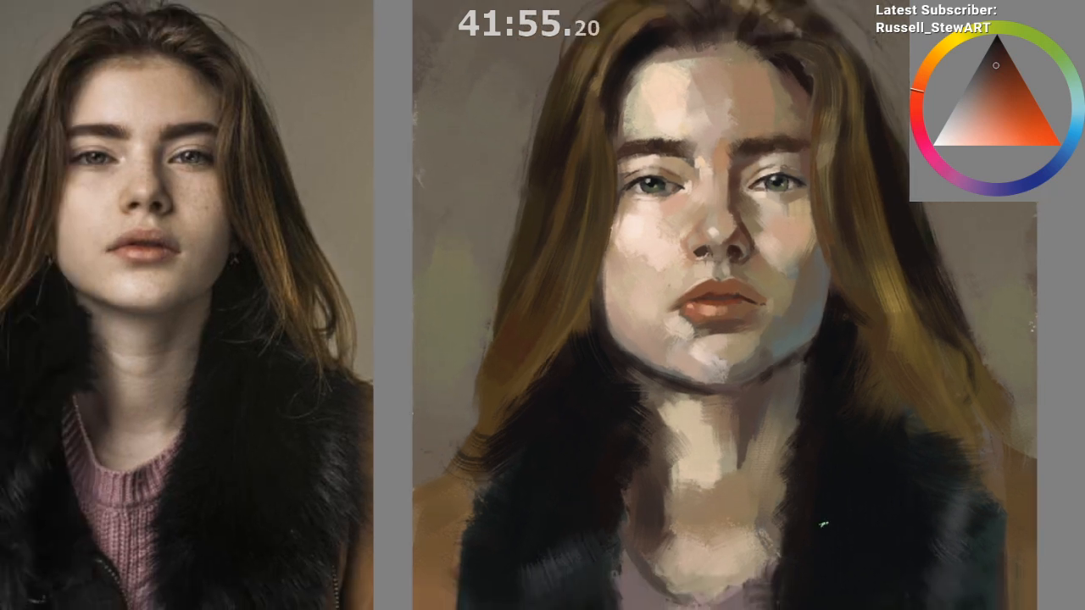
key("m")
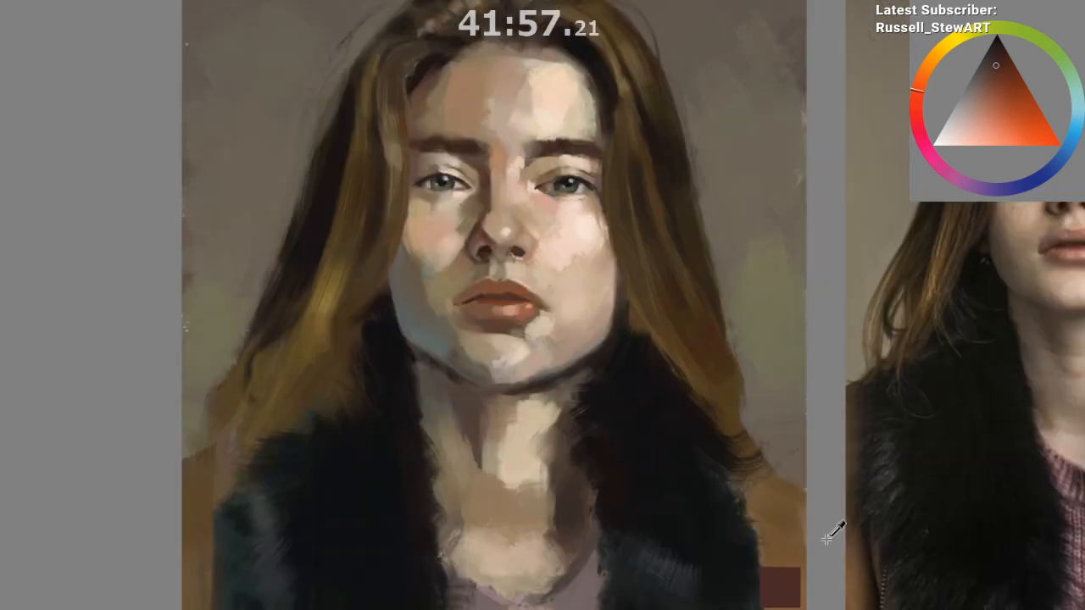
key("m")
left_click_drag(768, 539, 729, 534)
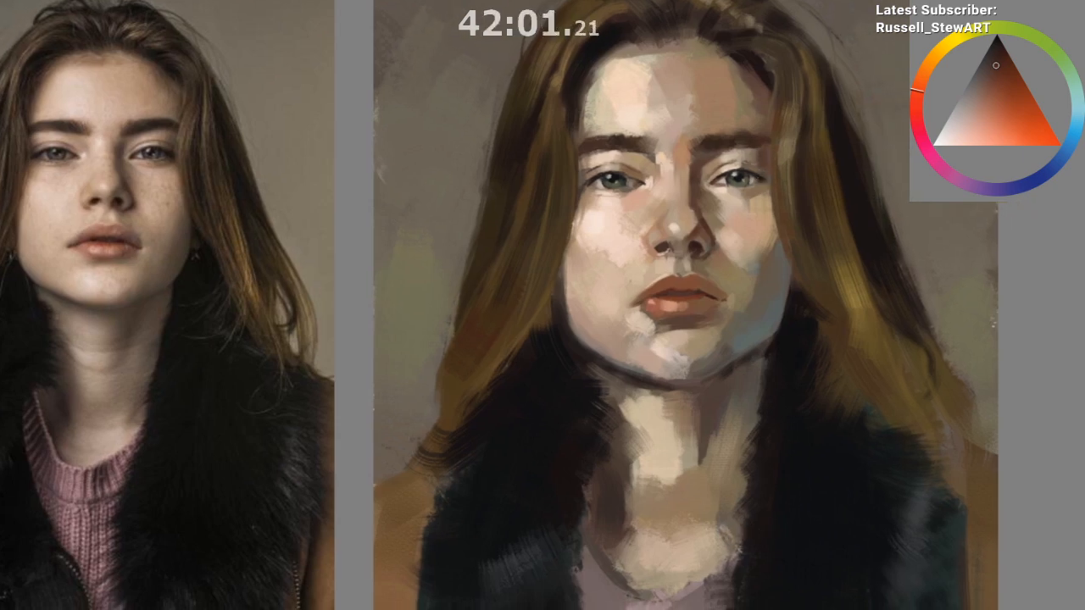
Step: Refine the upper lid and outer corner of the right-hand eye with sampled dark brown tones, and sample the left-hand eye's outer corner
left_click(764, 160, "ctrl")
left_click_drag(762, 158, 766, 175)
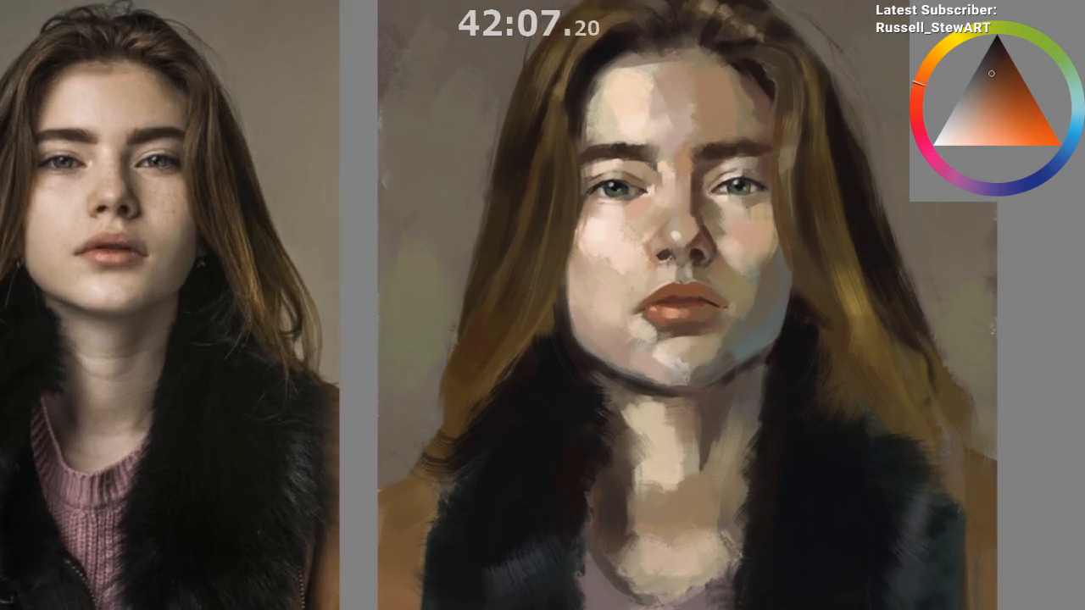
left_click(728, 169, "ctrl")
left_click(762, 175, "ctrl")
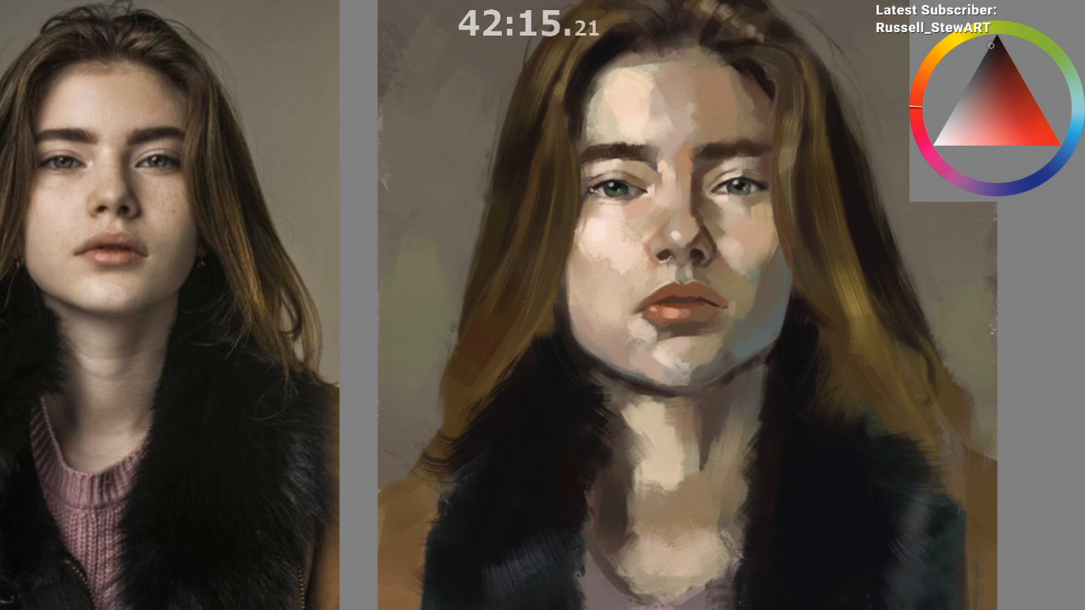
left_click(588, 190, "alt")
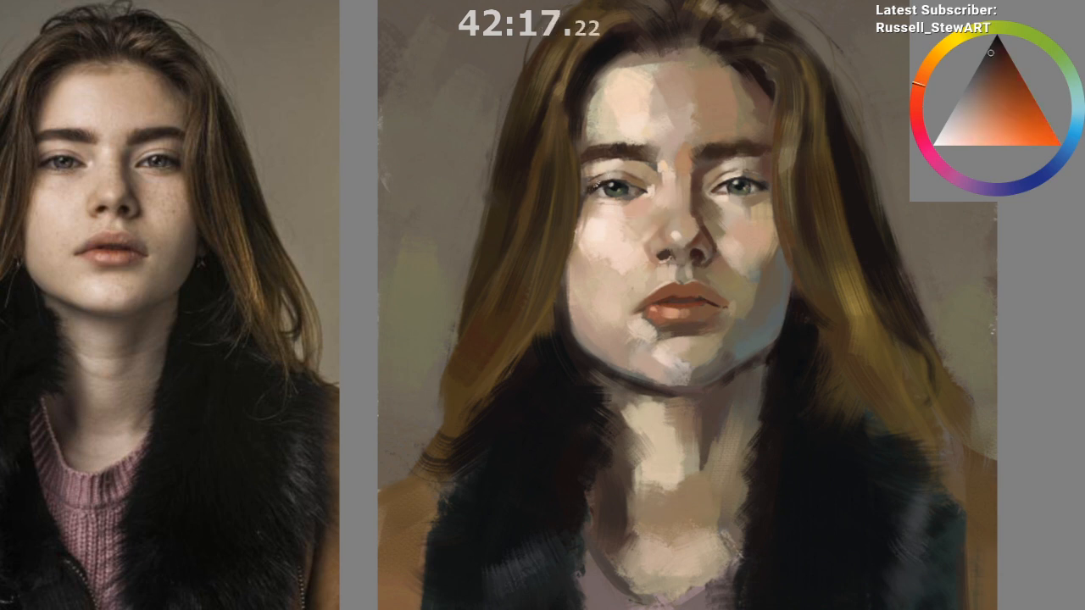